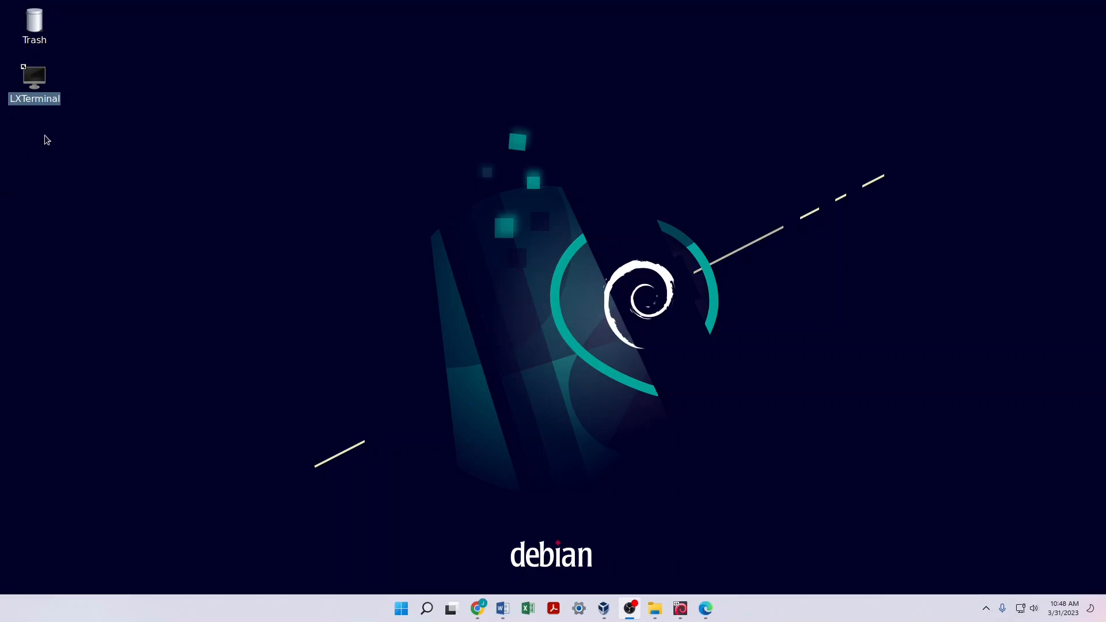
# Step: In LXTerminal, run 'sudo apt update && sudo apt upgrade' with the sudo password; 0 packages upgraded
pyautogui.doubleClick(33, 78)
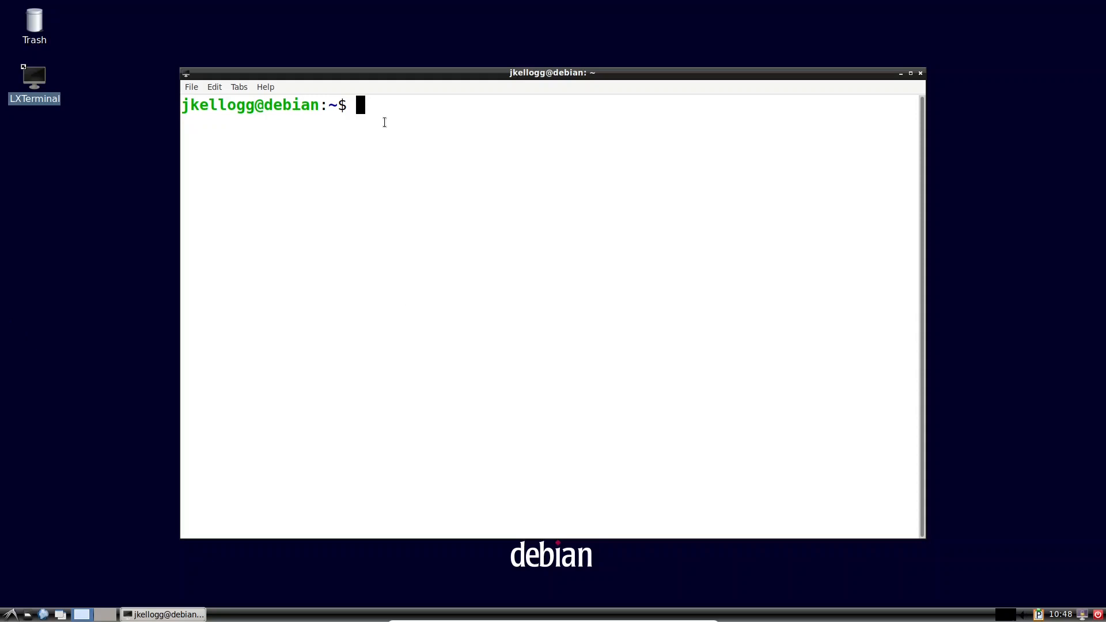
pyautogui.write('sudo apt update && sudo apt ')
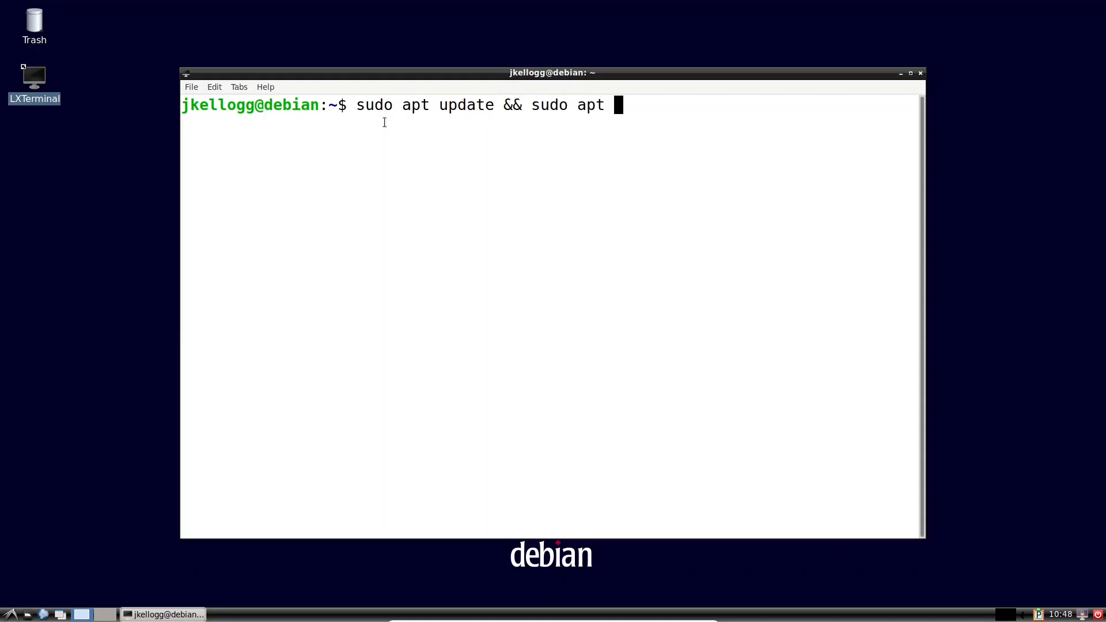
pyautogui.write('upgrade')
pyautogui.press('Return')
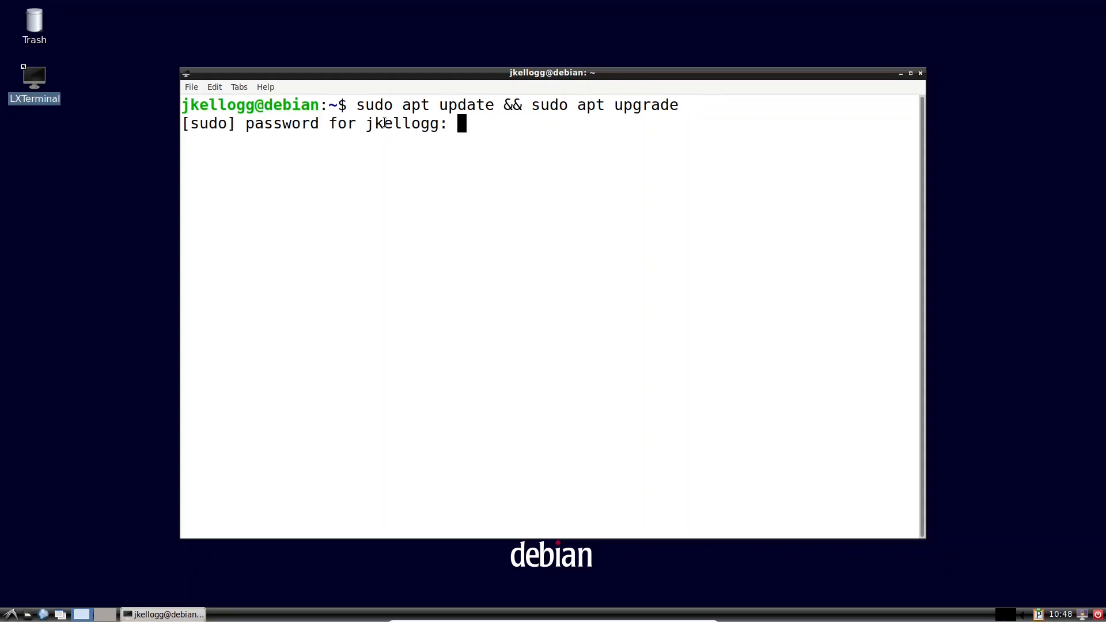
pyautogui.press('Return')
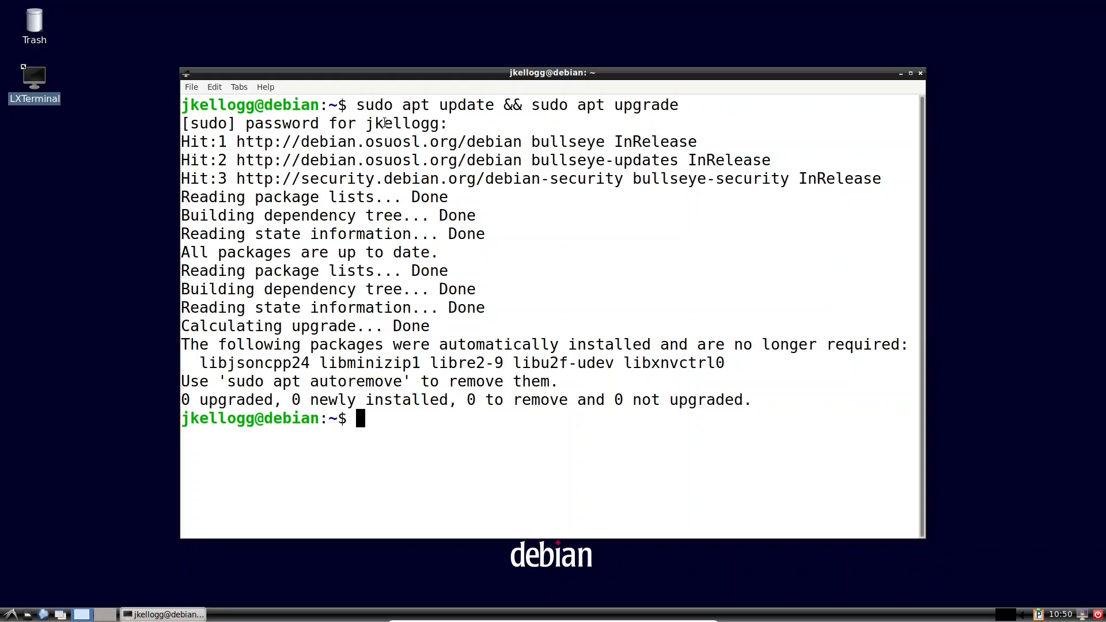
pyautogui.write('sudo apt install chromium-common')
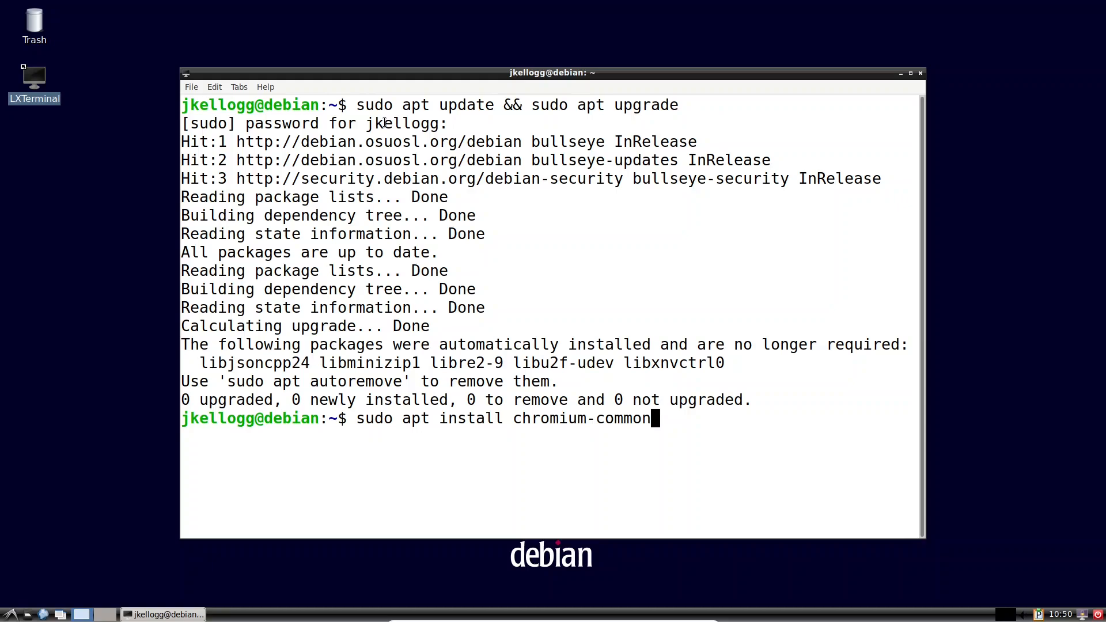
# Step: Install chromium-common (answering y), then install chromium with 'sudo apt install chromium'
pyautogui.press('Return')
pyautogui.write('y')
pyautogui.press('Return')
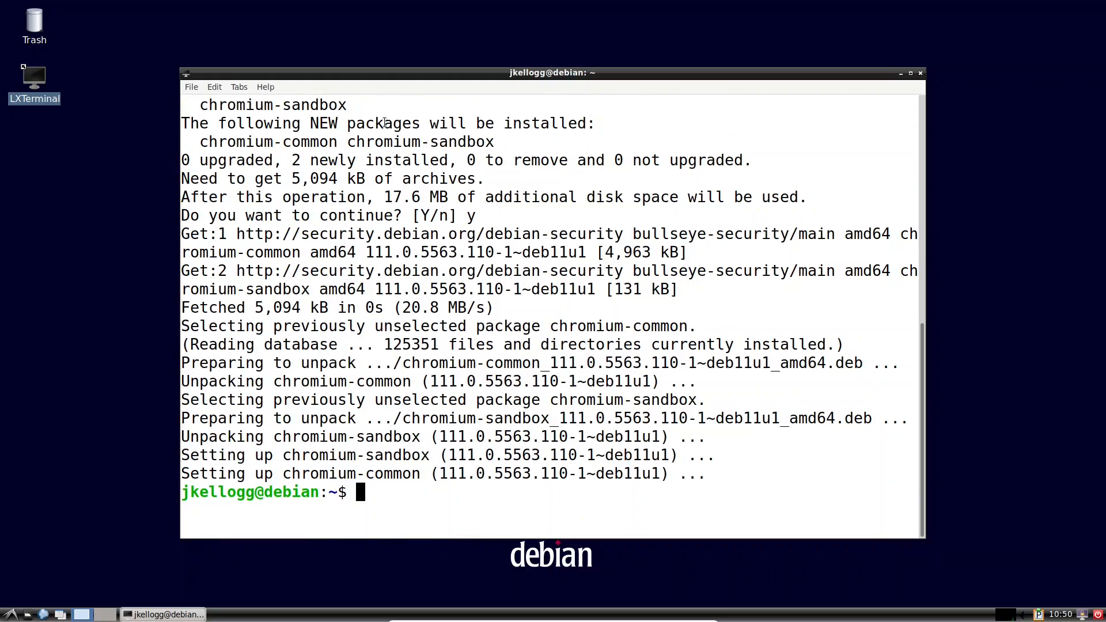
pyautogui.write('sudo apt install chromiu')
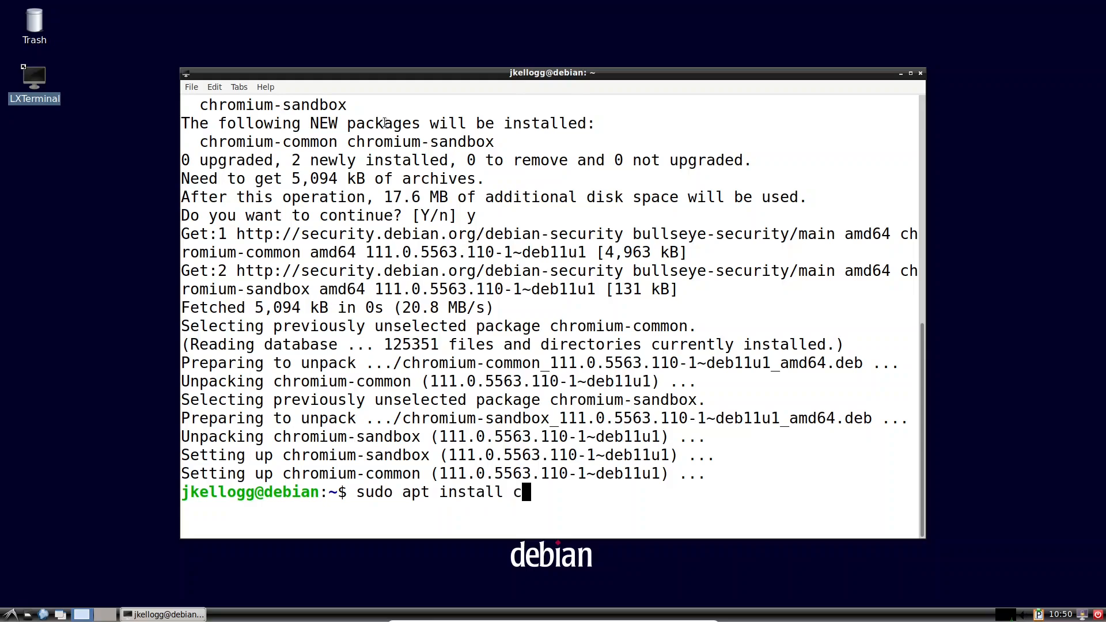
pyautogui.write('m')
pyautogui.press('Return')
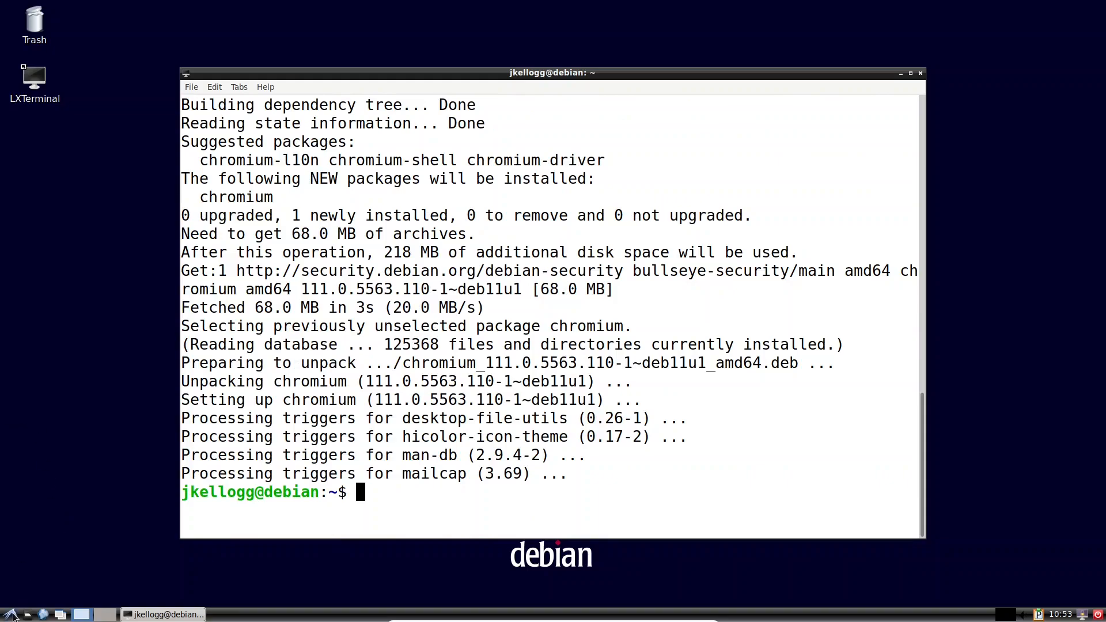
pyautogui.click(11, 614)
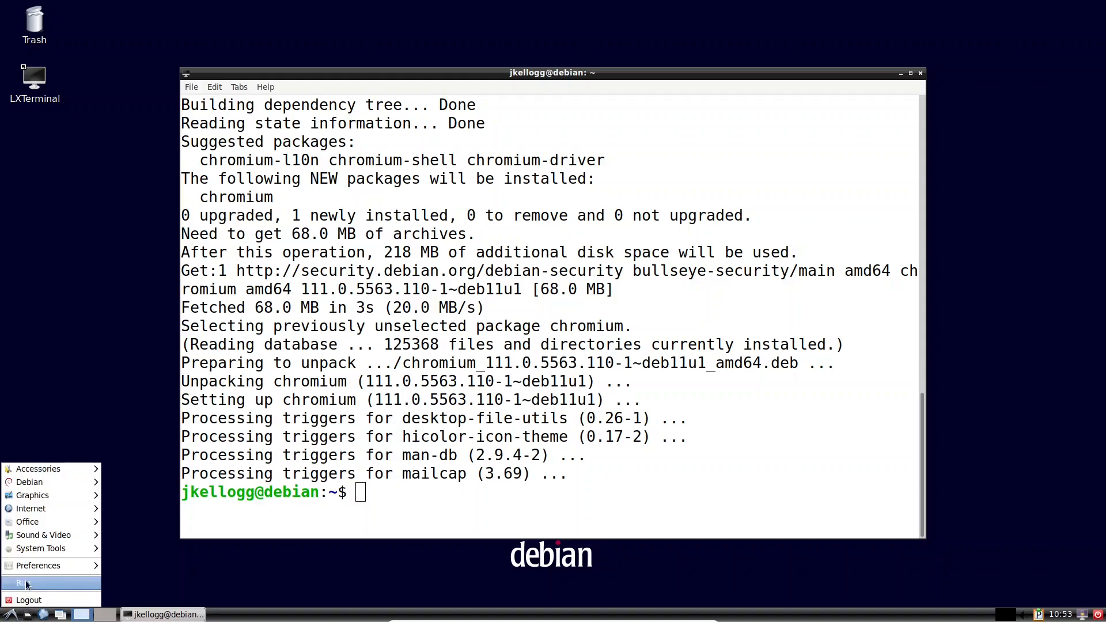
# Step: Launch Chromium Web Browser from the LXDE menu's Internet submenu
pyautogui.moveTo(8, 534)
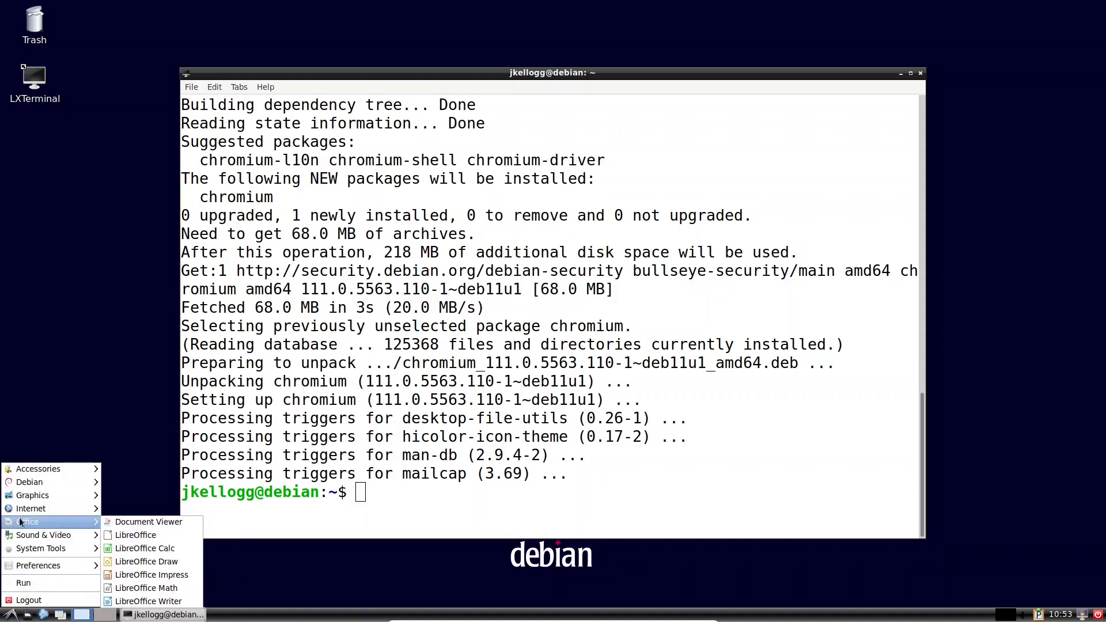
pyautogui.moveTo(31, 512)
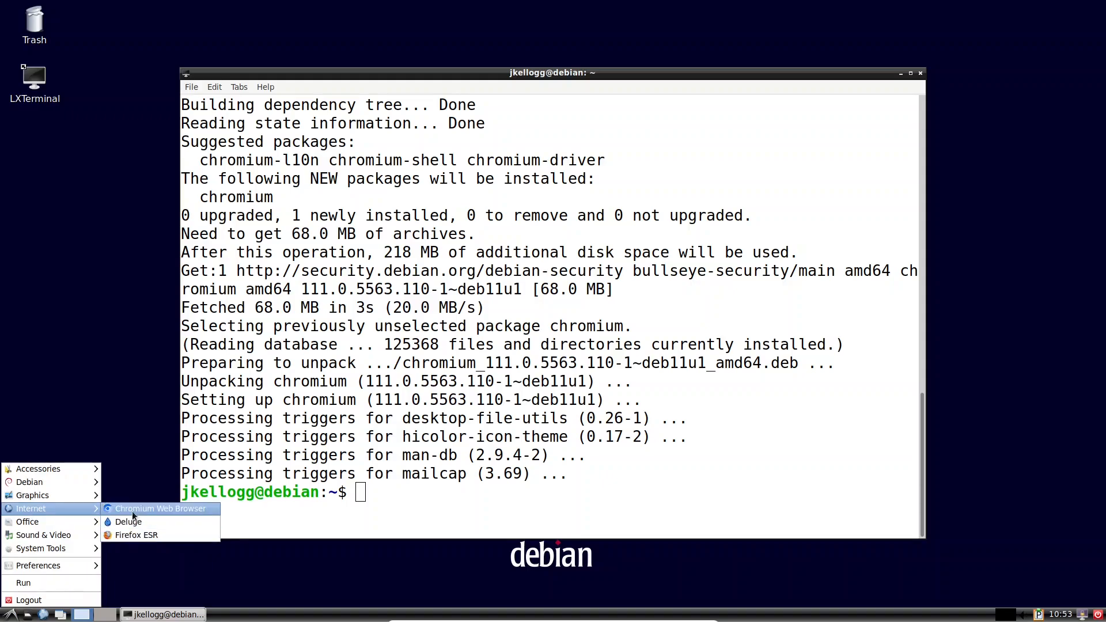
pyautogui.click(169, 512)
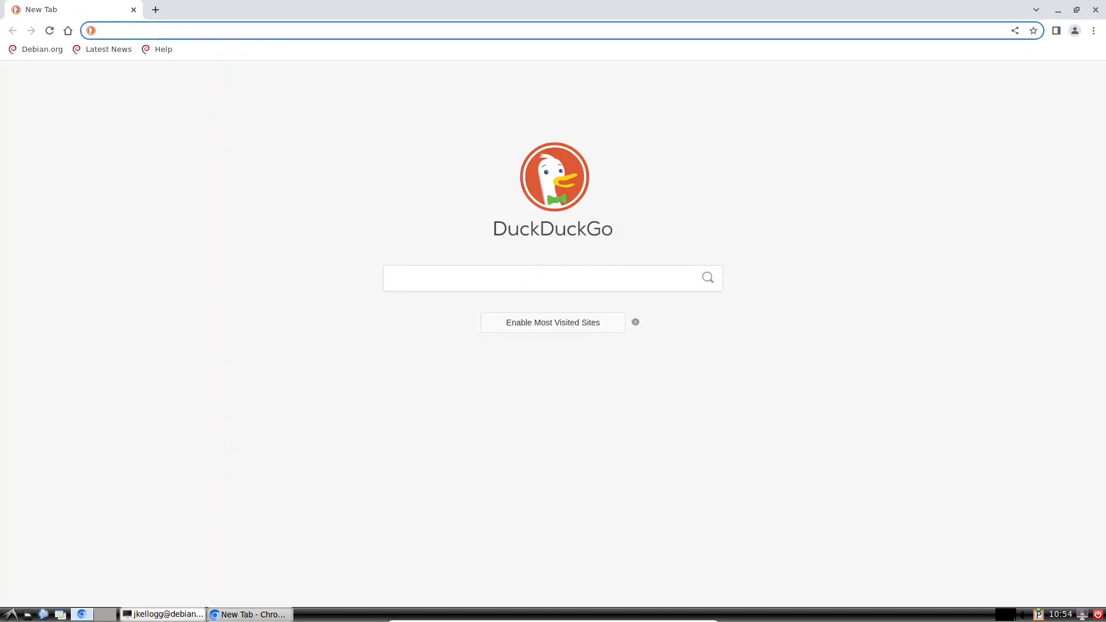
# Step: Clear Chromium's browsing data for All time from Settings > Privacy and security
pyautogui.click(1093, 33)
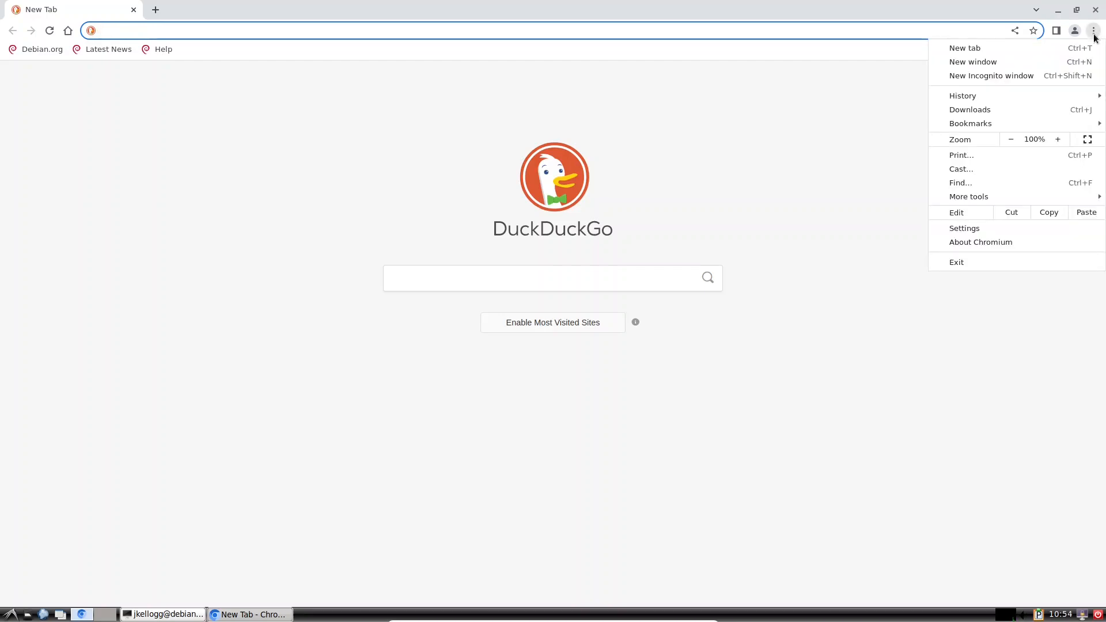
pyautogui.click(977, 224)
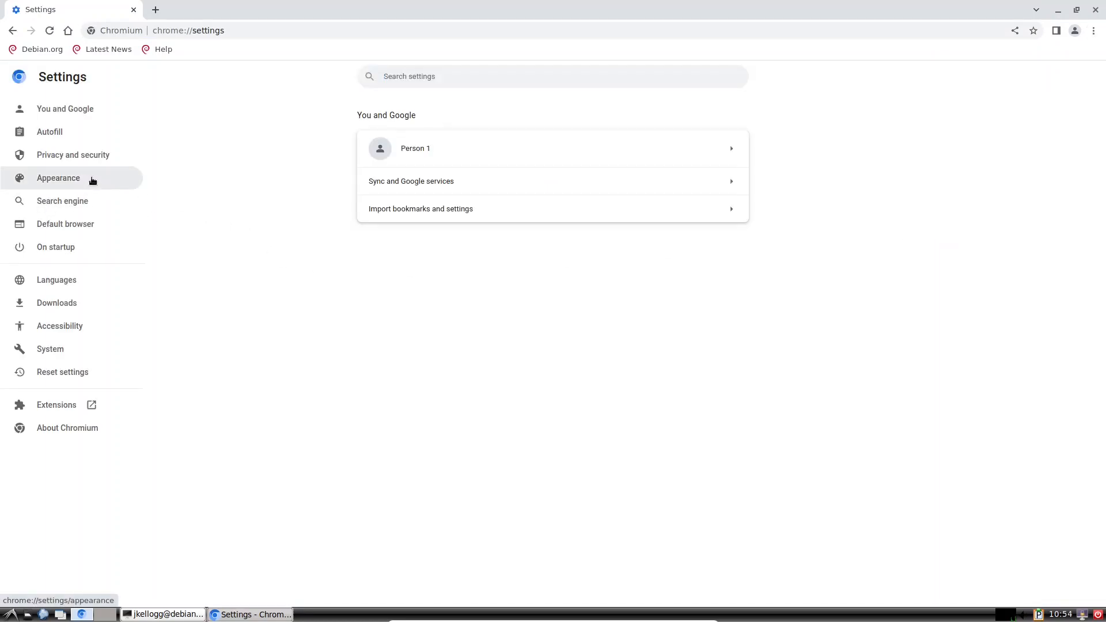
pyautogui.click(89, 161)
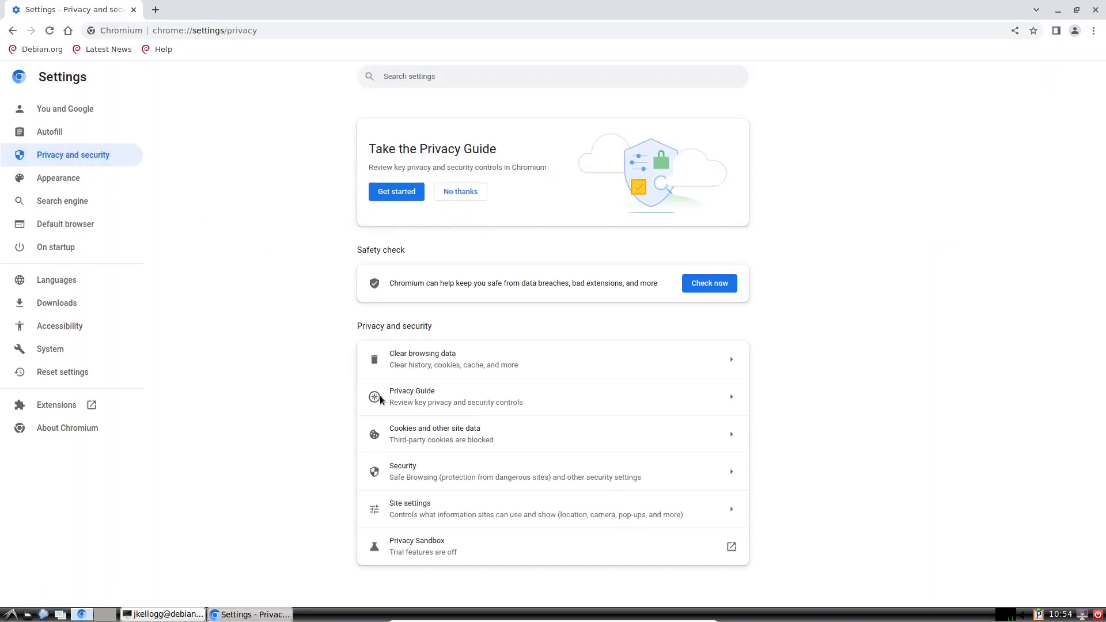
pyautogui.click(542, 353)
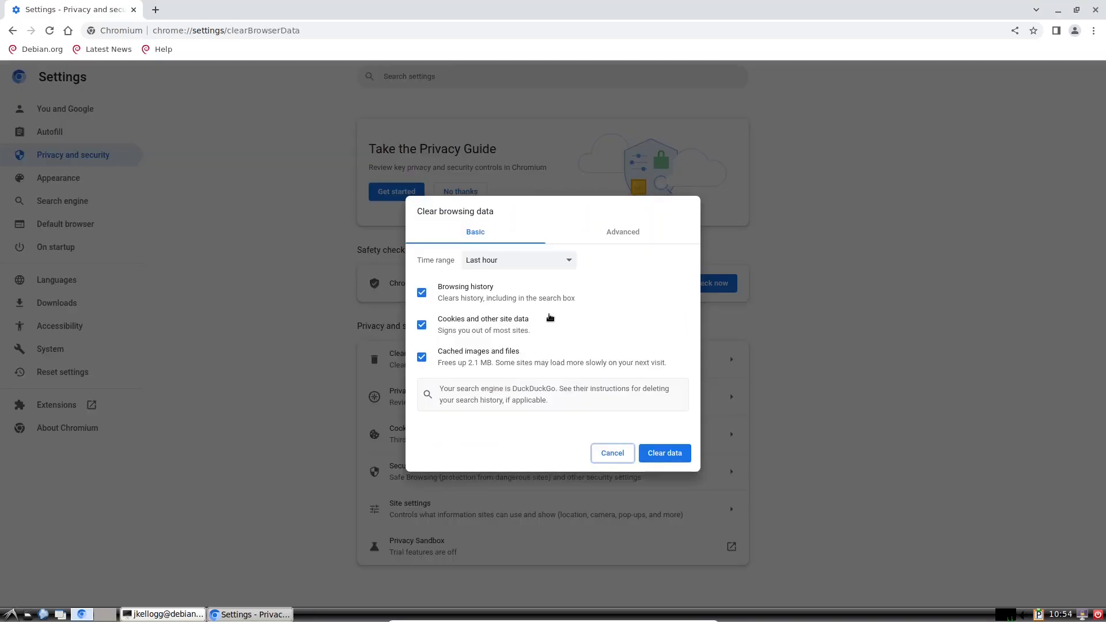
pyautogui.click(567, 261)
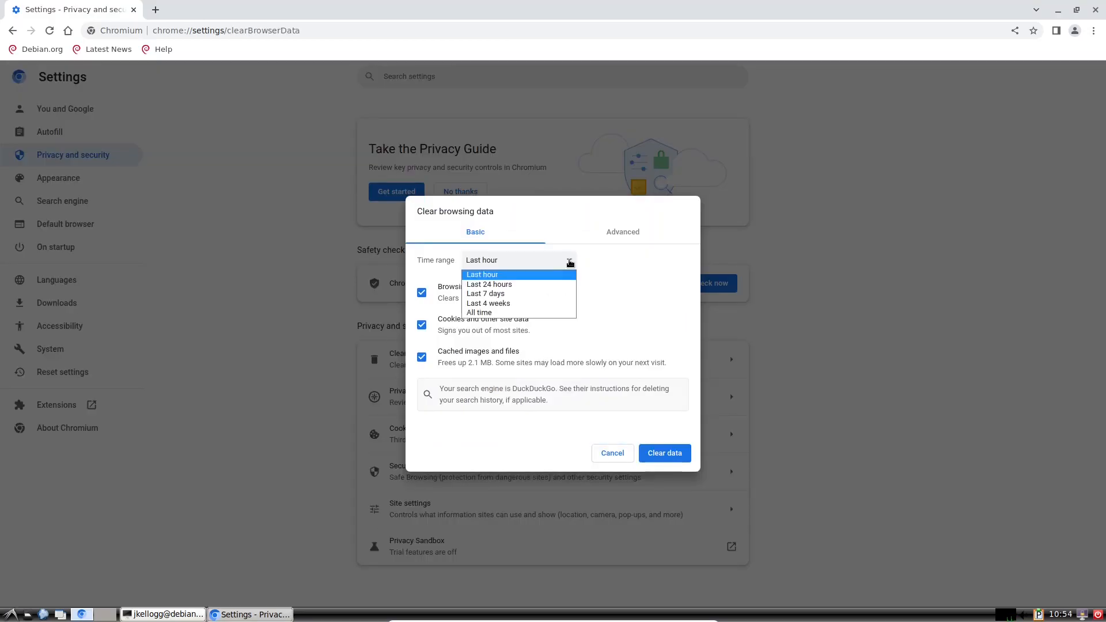
pyautogui.click(504, 313)
pyautogui.click(670, 455)
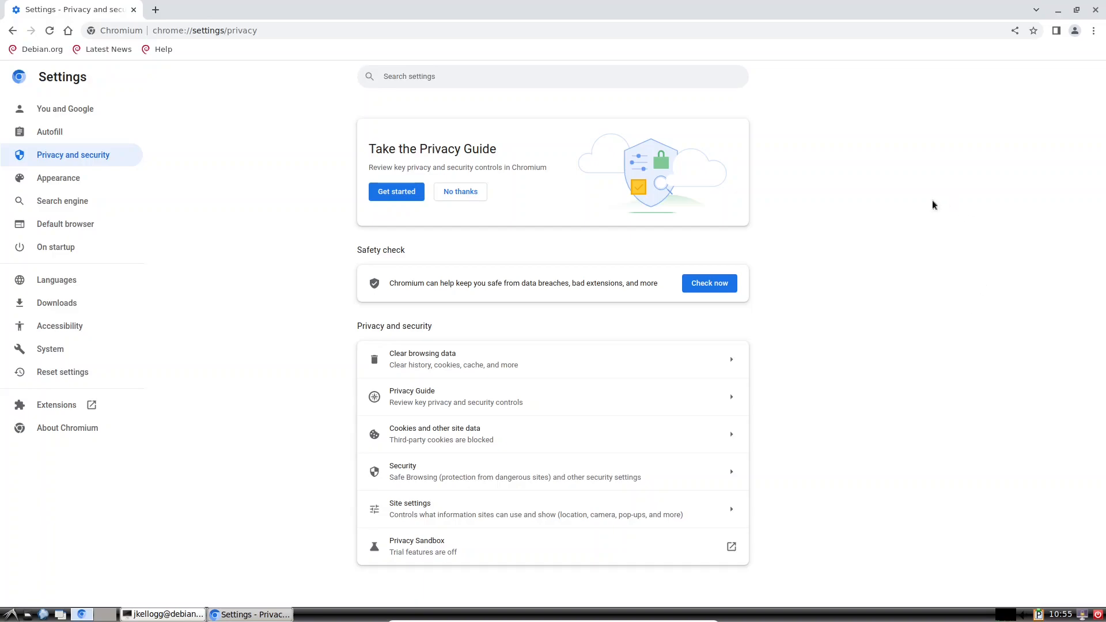
# Step: Open a New Incognito window, close the Settings window and bring Incognito to front
pyautogui.click(1093, 32)
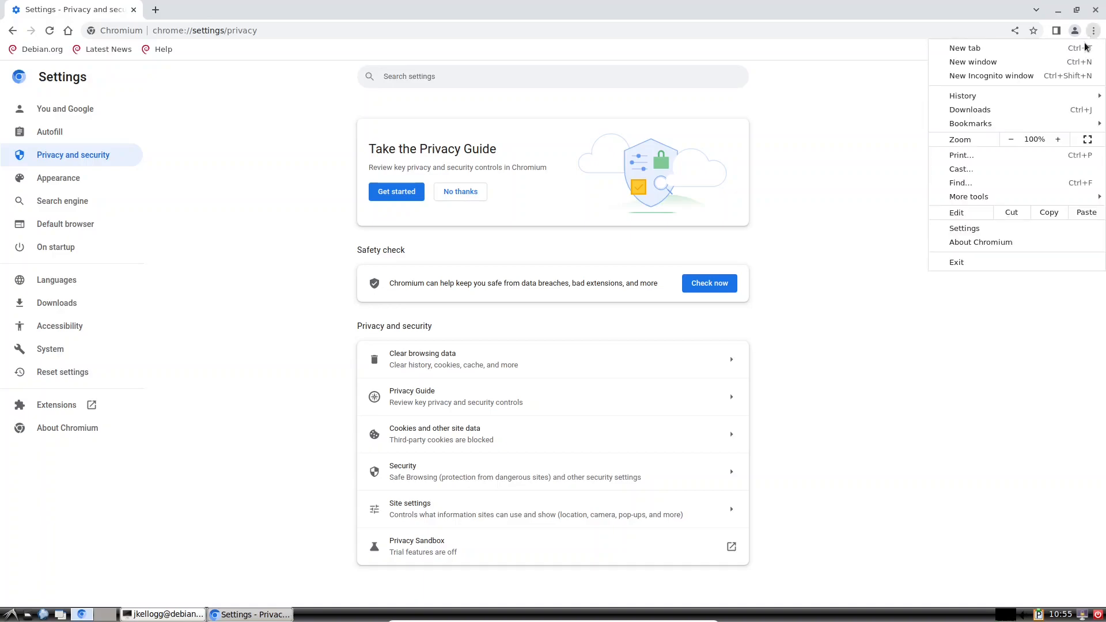
pyautogui.click(967, 78)
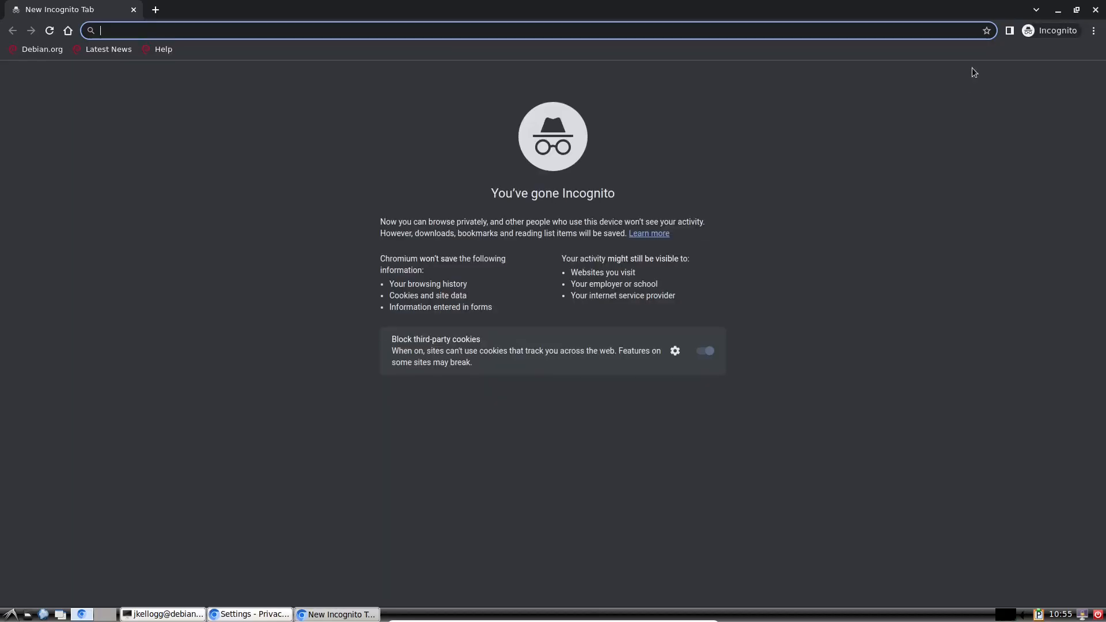
pyautogui.click(1059, 13)
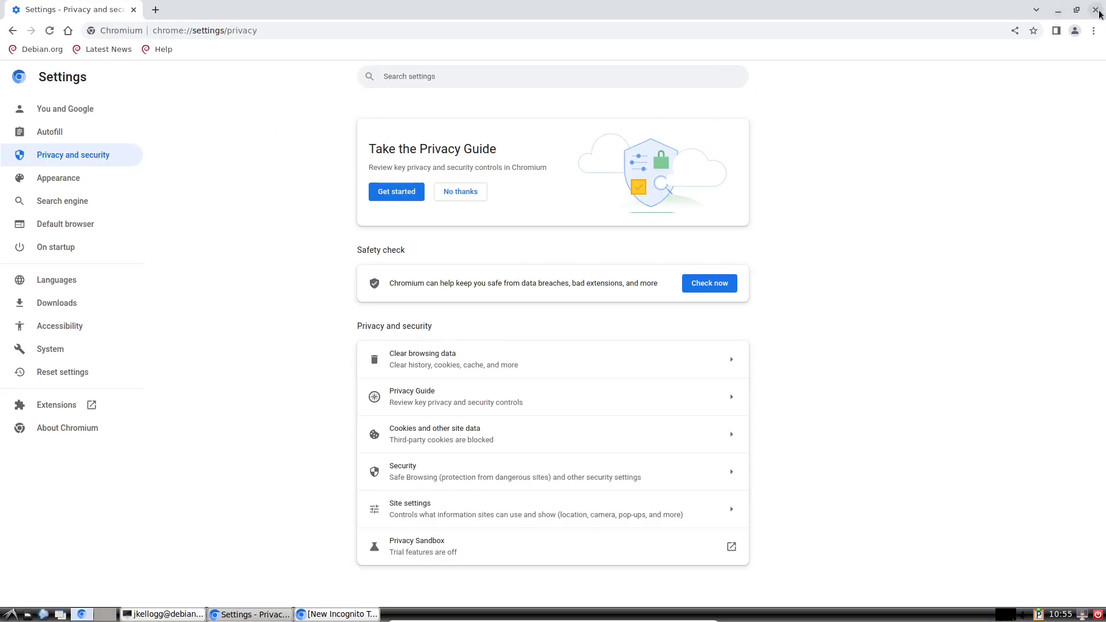
pyautogui.click(1098, 14)
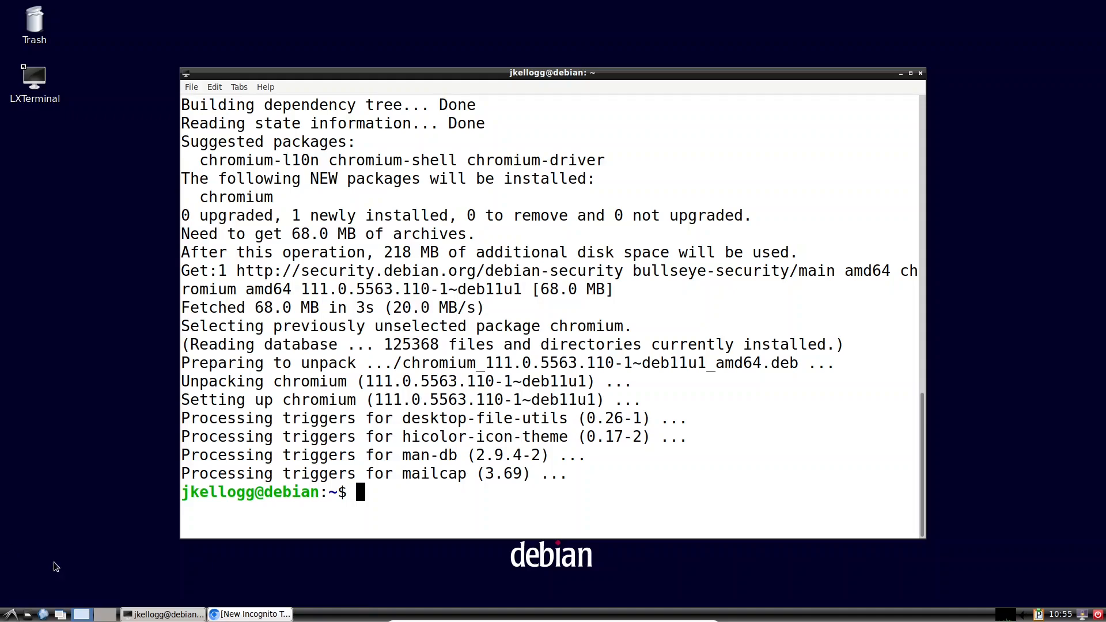
pyautogui.click(266, 616)
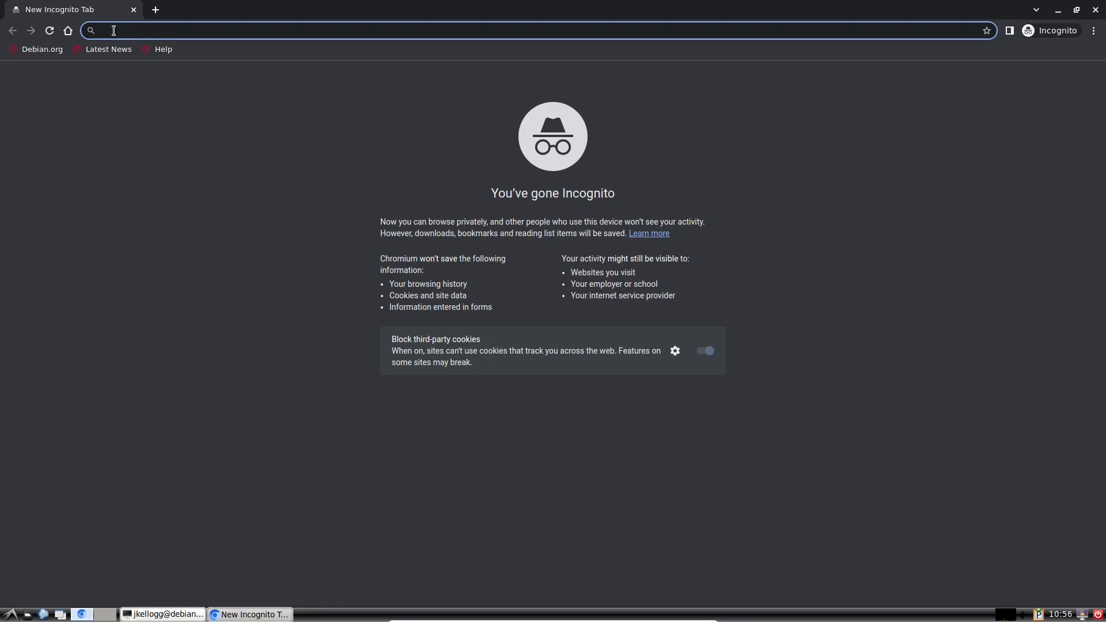
# Step: Load localhost to show the MRBS day view, then add a second incognito tab
pyautogui.write('localhost')
pyautogui.press('Return')
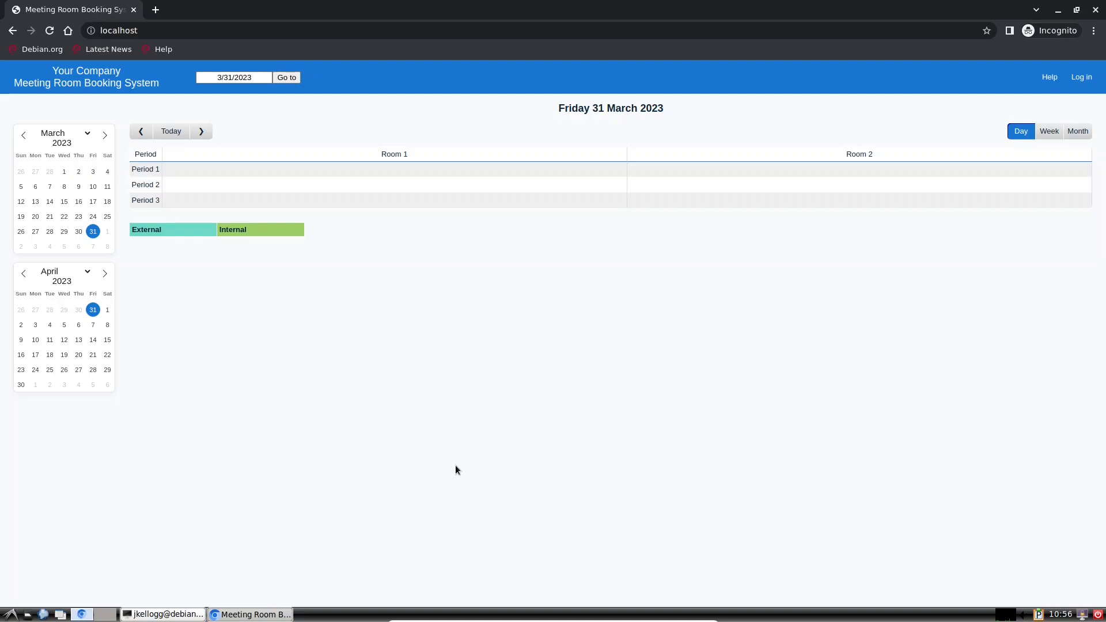
pyautogui.click(156, 10)
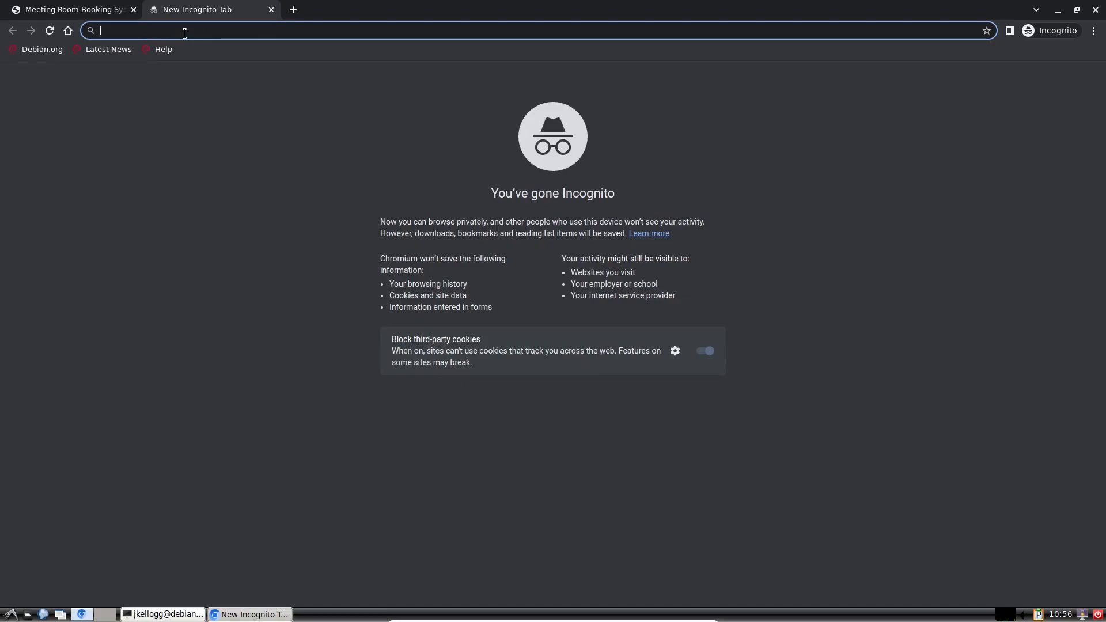
# Step: Load rooms.library.eou.edu in the new tab and drag the MRBS tab into its own window
pyautogui.write('rooms.')
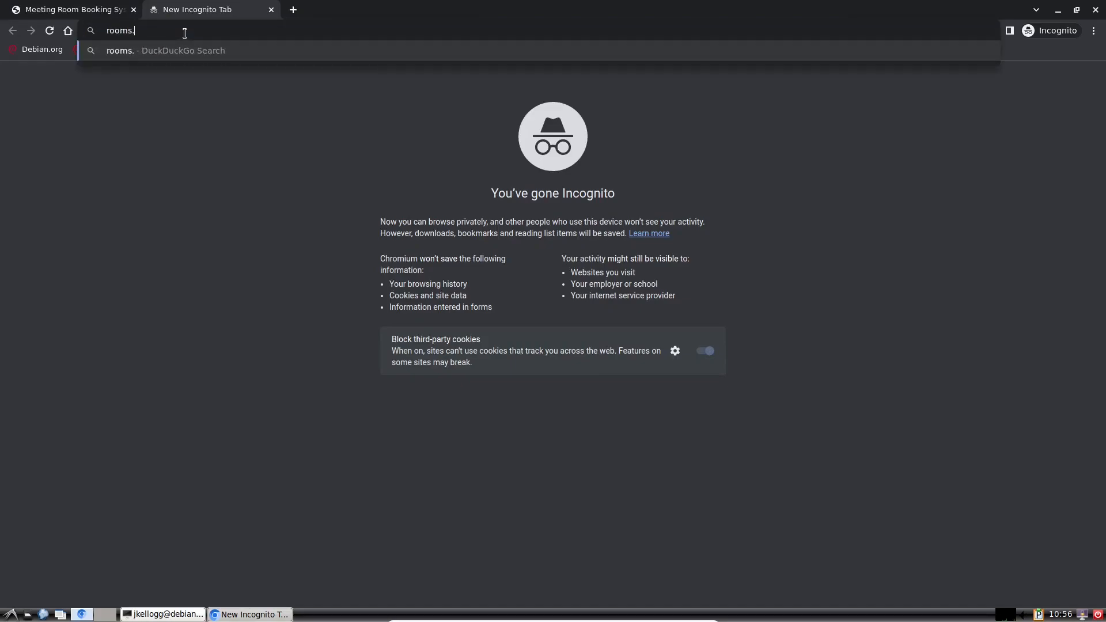
pyautogui.write('library.eou.edu')
pyautogui.press('Return')
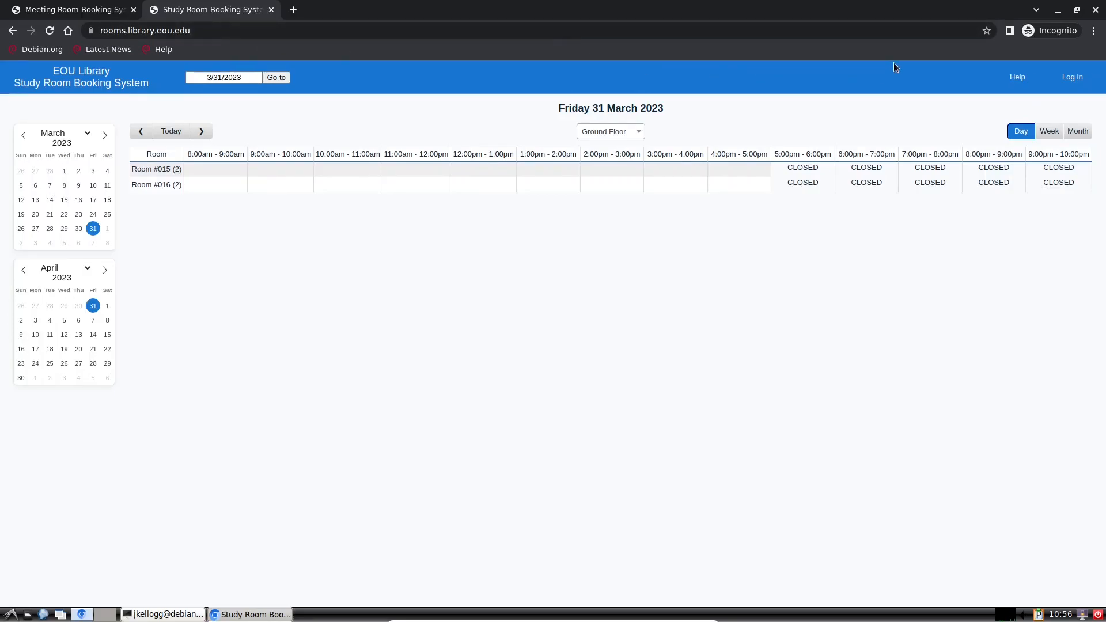
pyautogui.click(1076, 10)
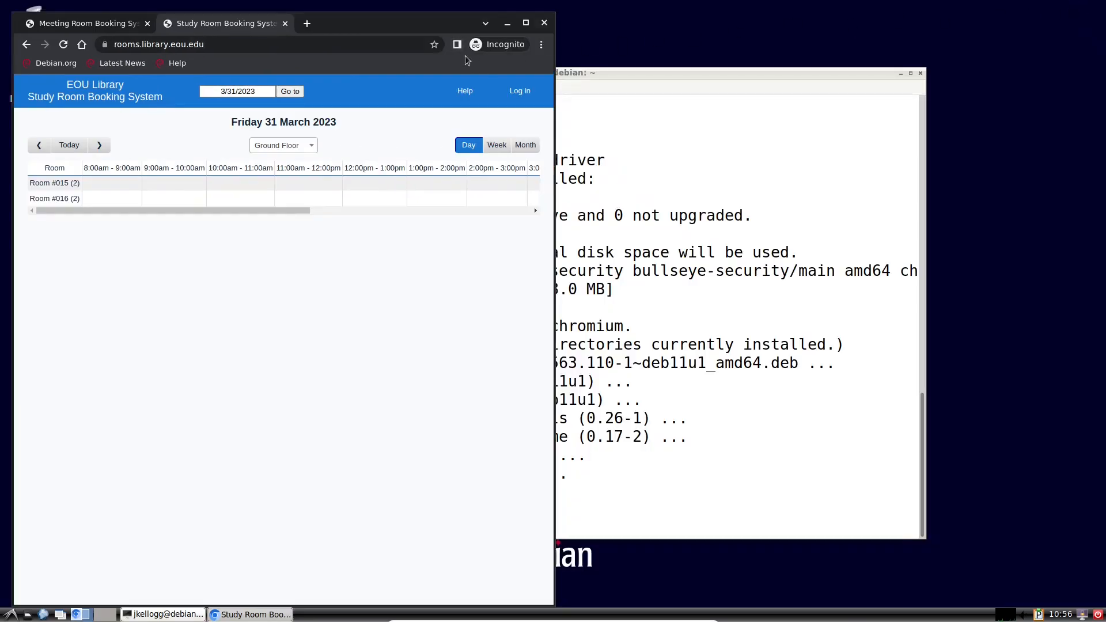
pyautogui.moveTo(56, 23); pyautogui.dragTo(657, 23)
# Step: Minimize the Study Room window, maximize the MRBS window, and return to LXTerminal
pyautogui.click(369, 386)
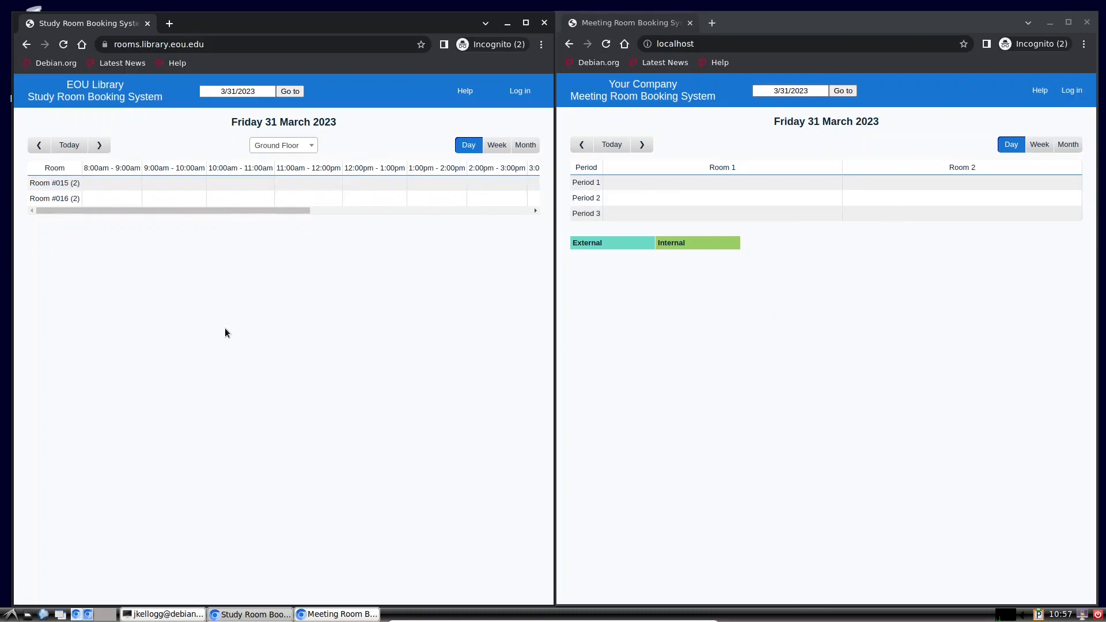
pyautogui.click(508, 24)
pyautogui.doubleClick(762, 25)
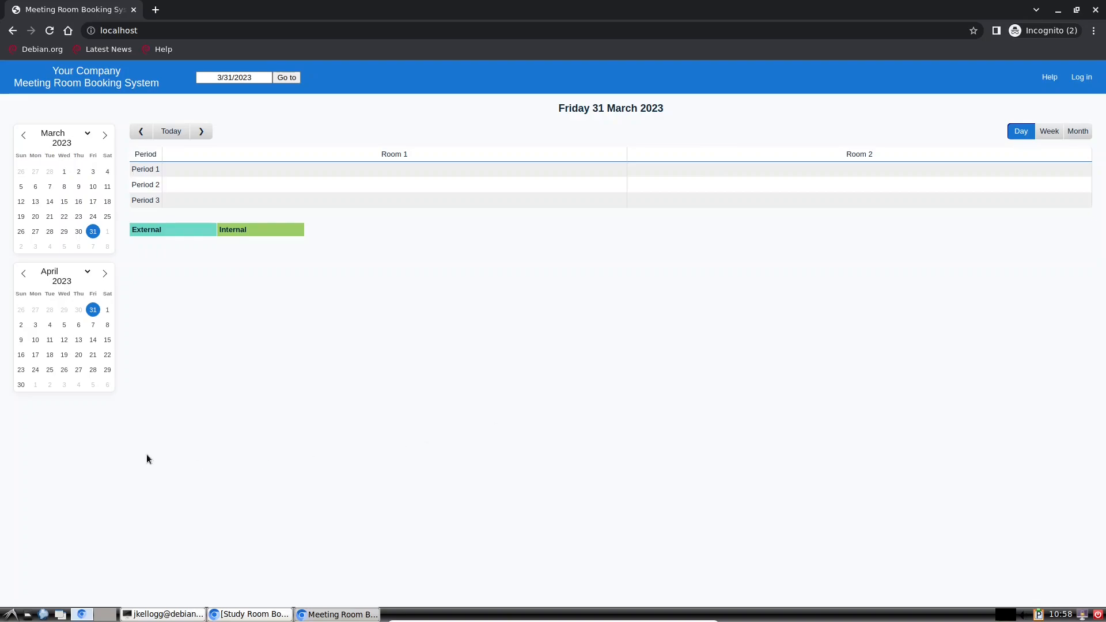
pyautogui.click(155, 614)
# Step: Maximize the terminal and clear the old install output
pyautogui.click(910, 74)
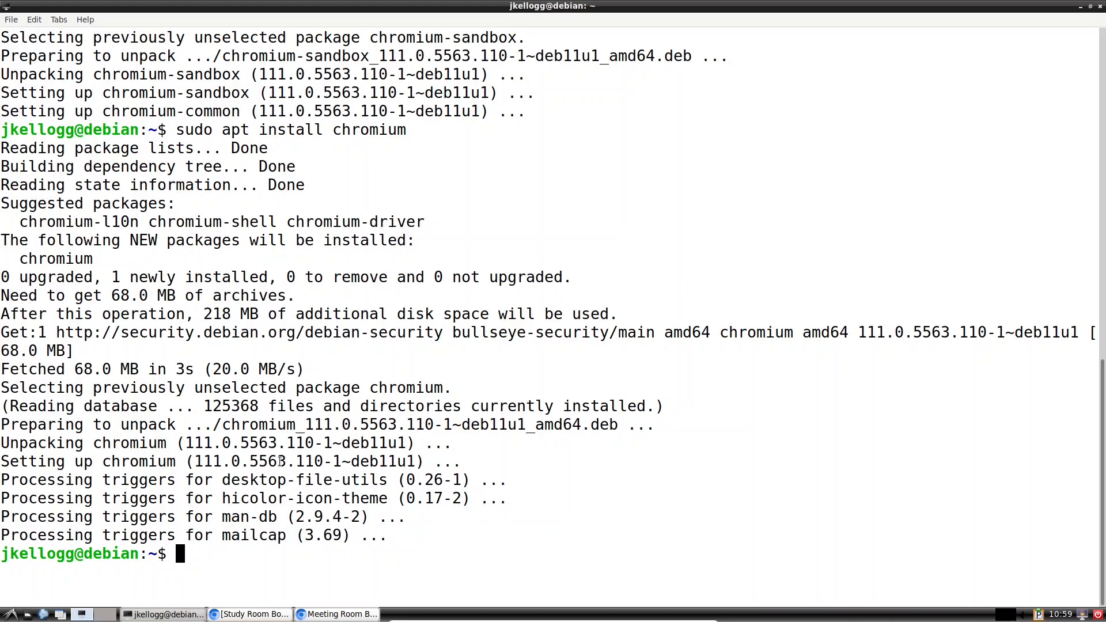
pyautogui.write('clear')
pyautogui.press('Return')
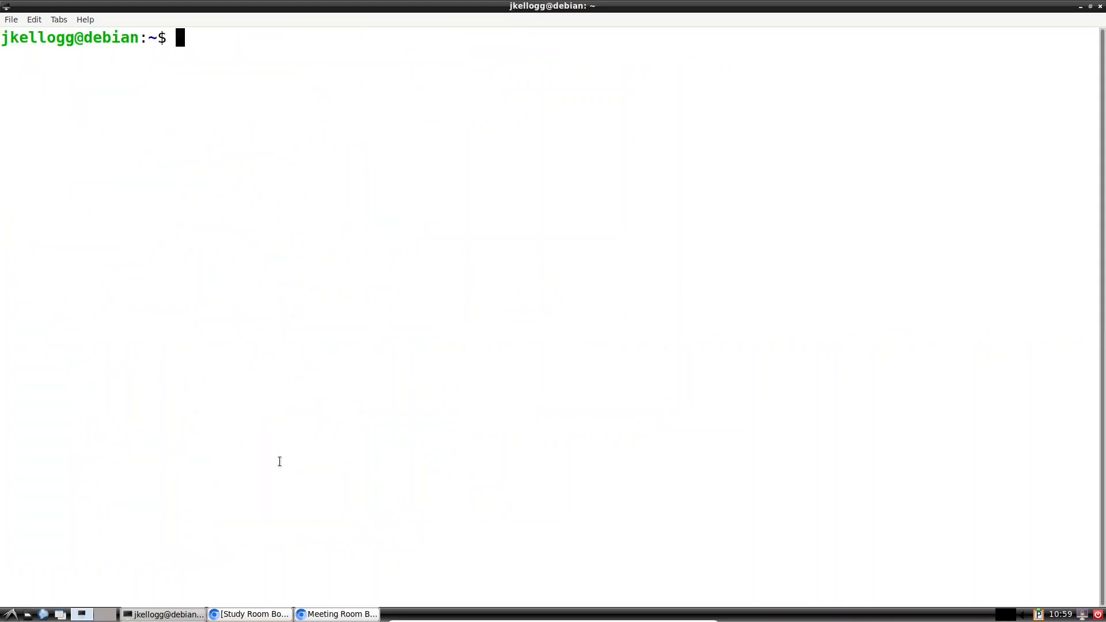
# Step: Change directory to /var/www/html/web
pyautogui.write('cd /var/www/')
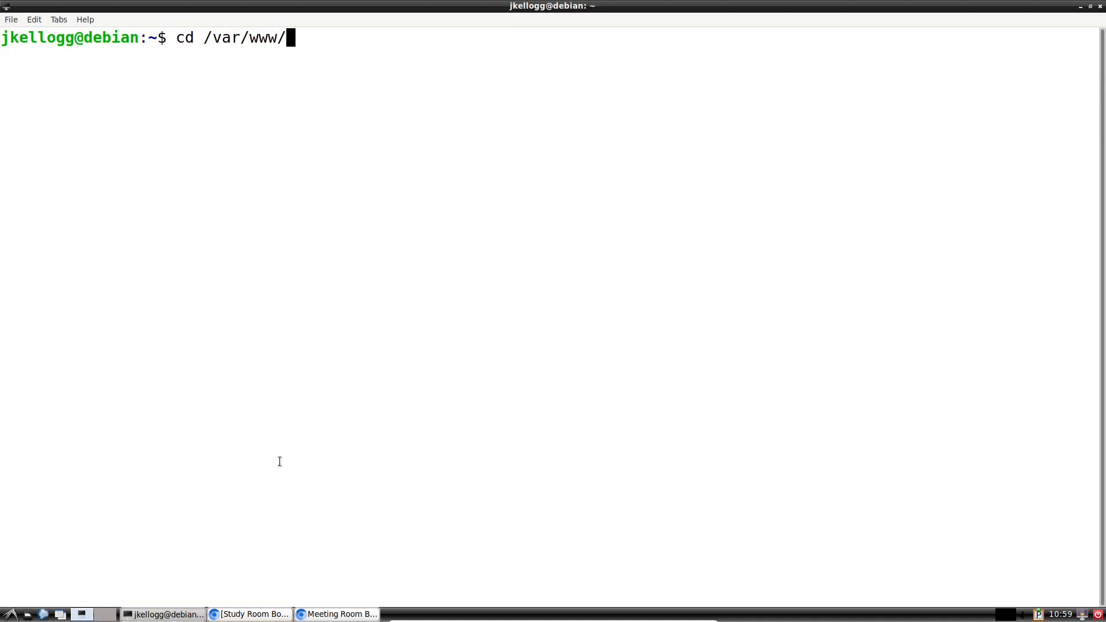
pyautogui.write('h')
pyautogui.press('Tab')
pyautogui.write('web')
pyautogui.moveTo(334, 39); pyautogui.dragTo(356, 42)
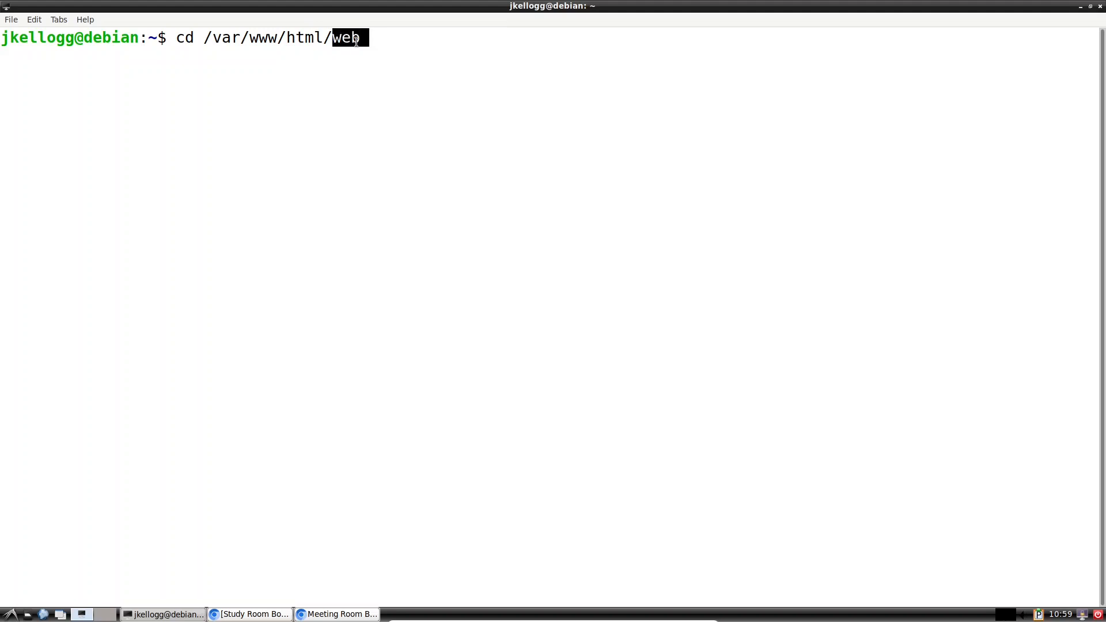
pyautogui.click(356, 42)
pyautogui.press('Return')
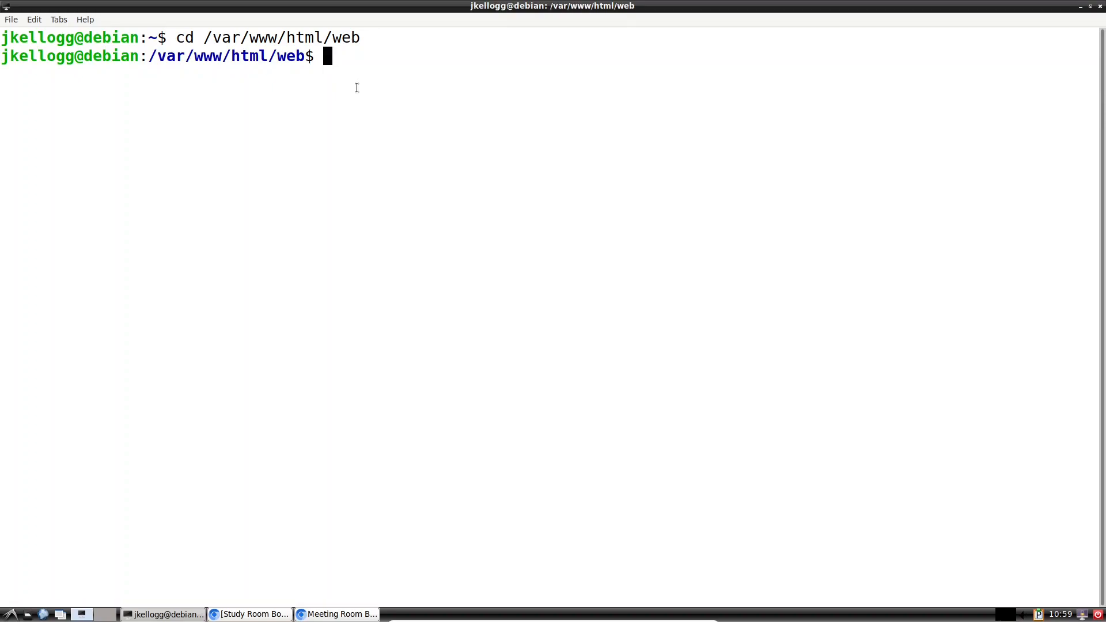
# Step: List the web folder with ls, highlighting the functions files and config.inc.php
pyautogui.write('ls')
pyautogui.press('Return')
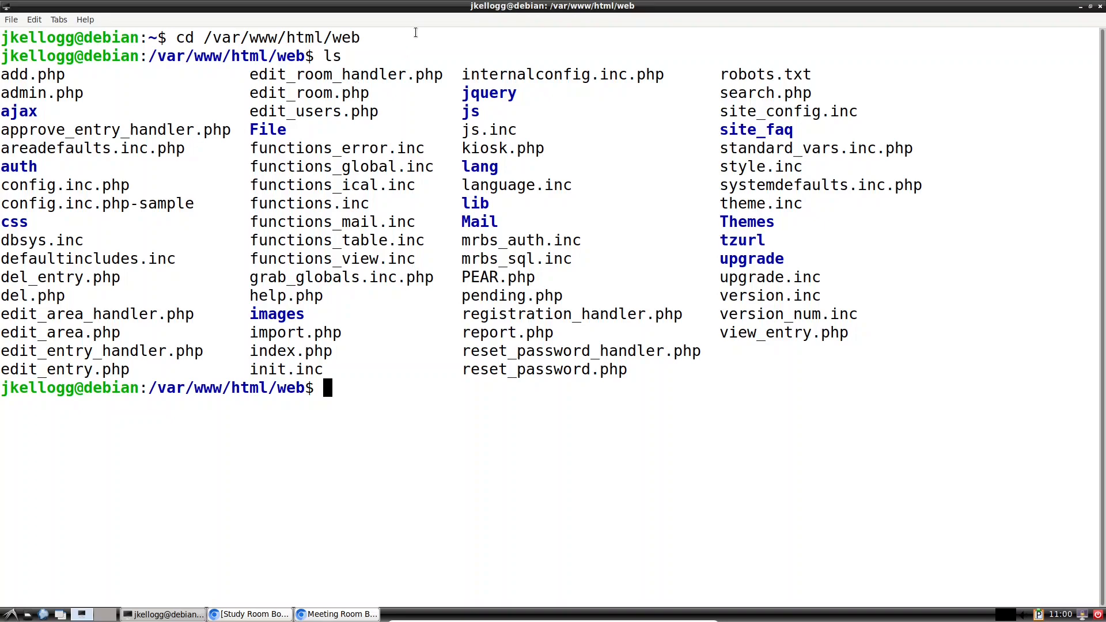
pyautogui.moveTo(419, 259); pyautogui.dragTo(259, 148)
pyautogui.click(396, 386)
pyautogui.moveTo(147, 185); pyautogui.dragTo(1, 185)
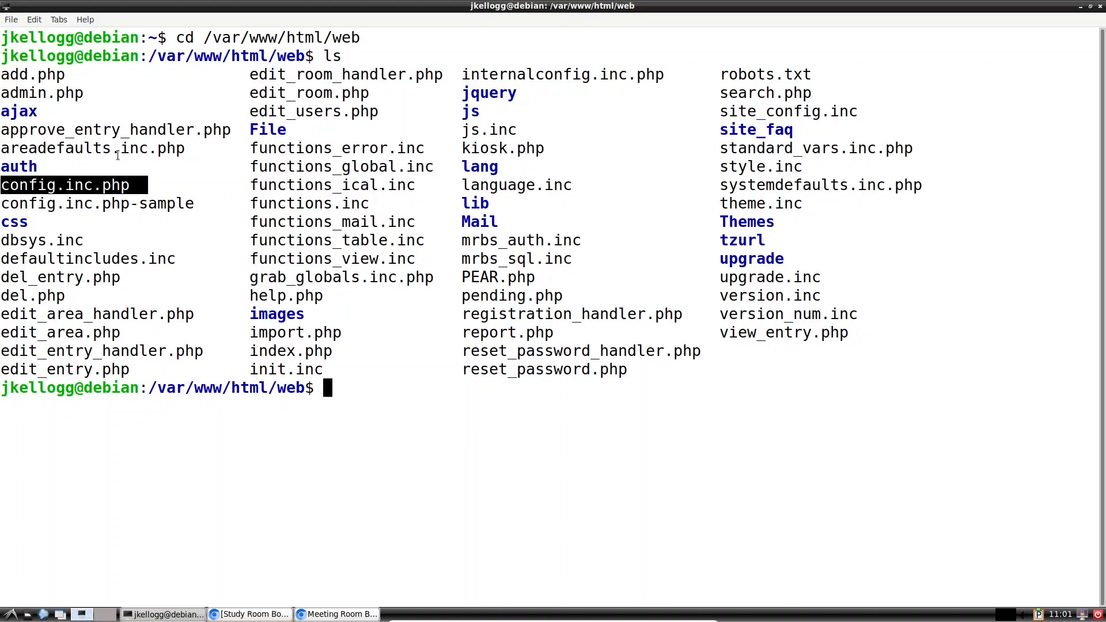
pyautogui.click(328, 391)
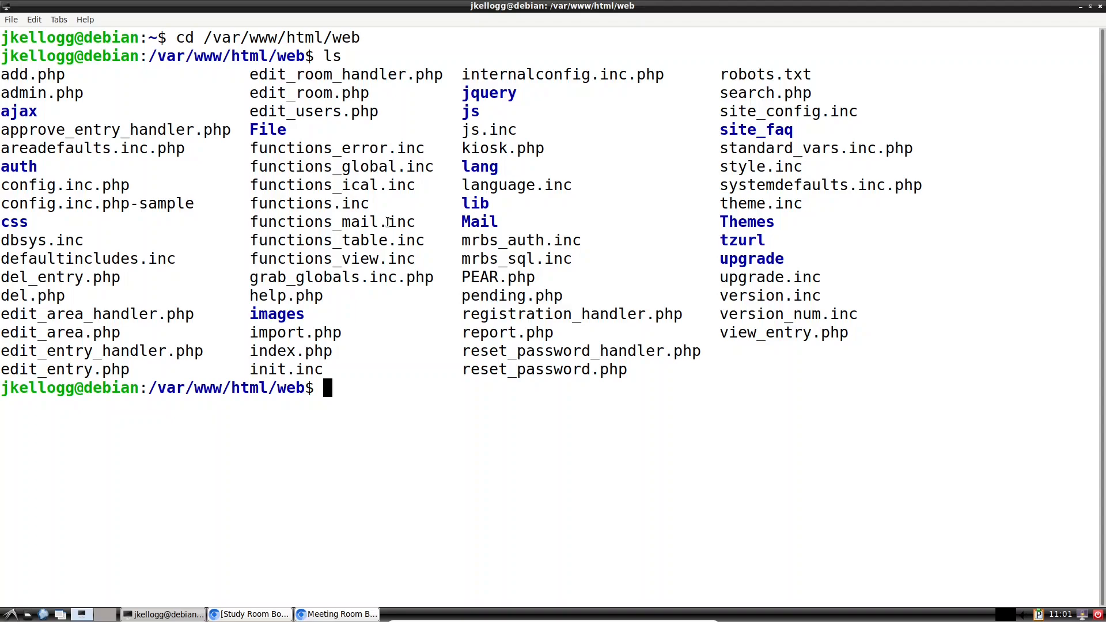
# Step: Type 'less config.inc.php' at the prompt, comparing it with config.inc.php-sample
pyautogui.write('less con')
pyautogui.press('Tab')
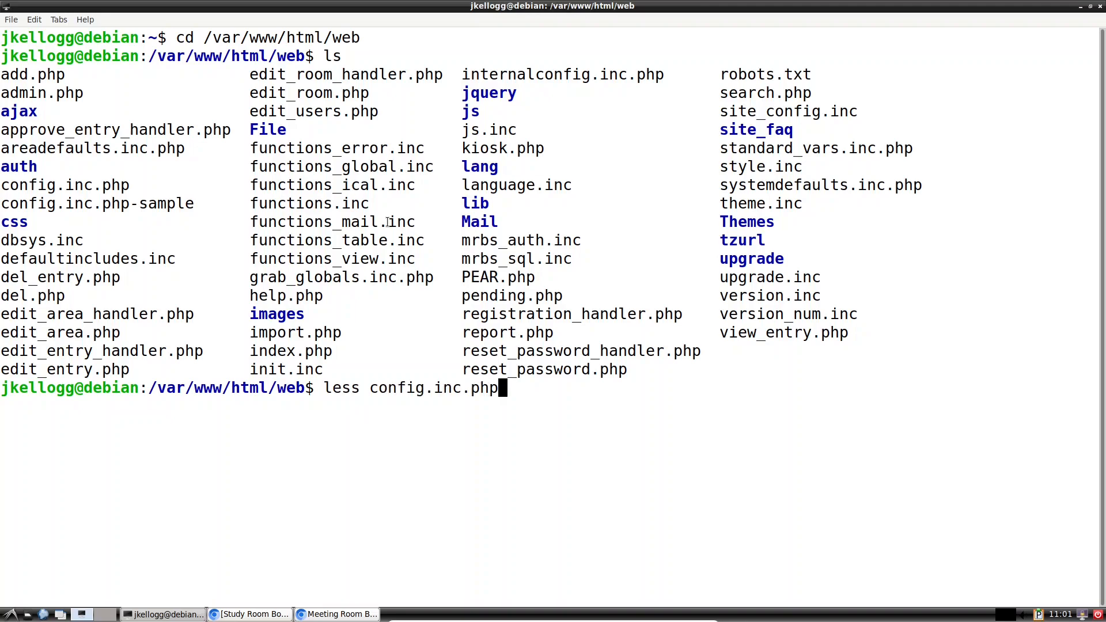
pyautogui.press('BackSpace')
pyautogui.press('BackSpace')
pyautogui.press('BackSpace')
pyautogui.press('BackSpace')
pyautogui.press('BackSpace')
pyautogui.press('BackSpace')
pyautogui.press('BackSpace')
pyautogui.press('BackSpace')
pyautogui.press('BackSpace')
pyautogui.press('BackSpace')
pyautogui.press('BackSpace')
pyautogui.press('BackSpace')
pyautogui.press('Tab')
pyautogui.write('-')
pyautogui.press('Tab')
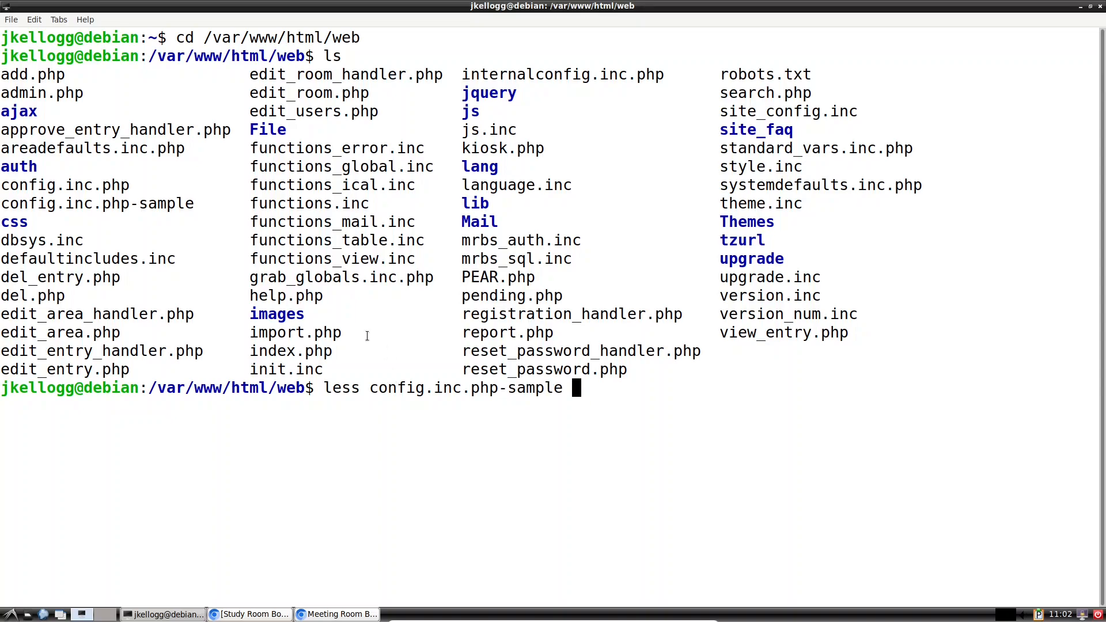
pyautogui.moveTo(200, 202); pyautogui.dragTo(140, 203)
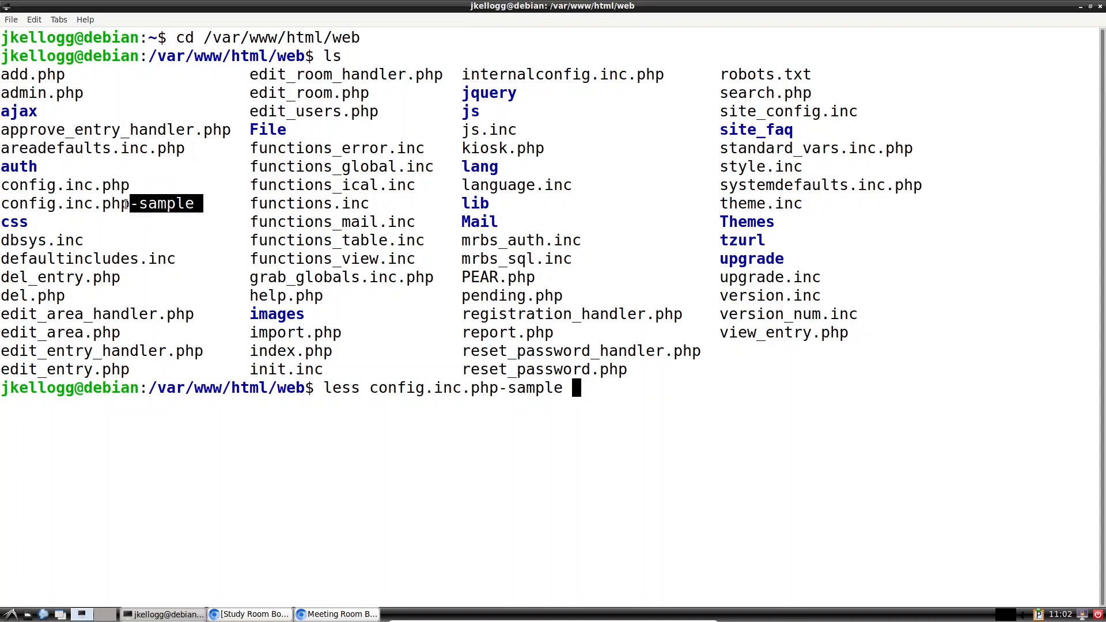
pyautogui.click(588, 397)
pyautogui.press('BackSpace')
pyautogui.press('BackSpace')
pyautogui.press('BackSpace')
pyautogui.press('BackSpace')
pyautogui.press('BackSpace')
pyautogui.press('BackSpace')
pyautogui.press('BackSpace')
pyautogui.press('BackSpace')
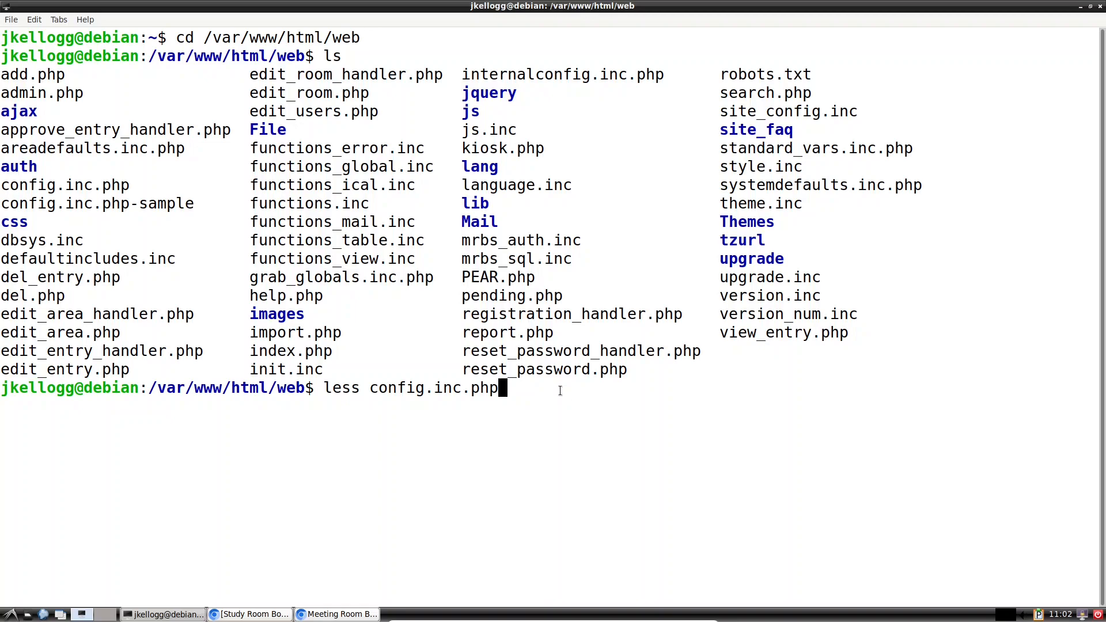
# Step: Open config.inc.php in less and review header notes on systemdefaults.inc.php and areadefaults.inc.php
pyautogui.press('Return')
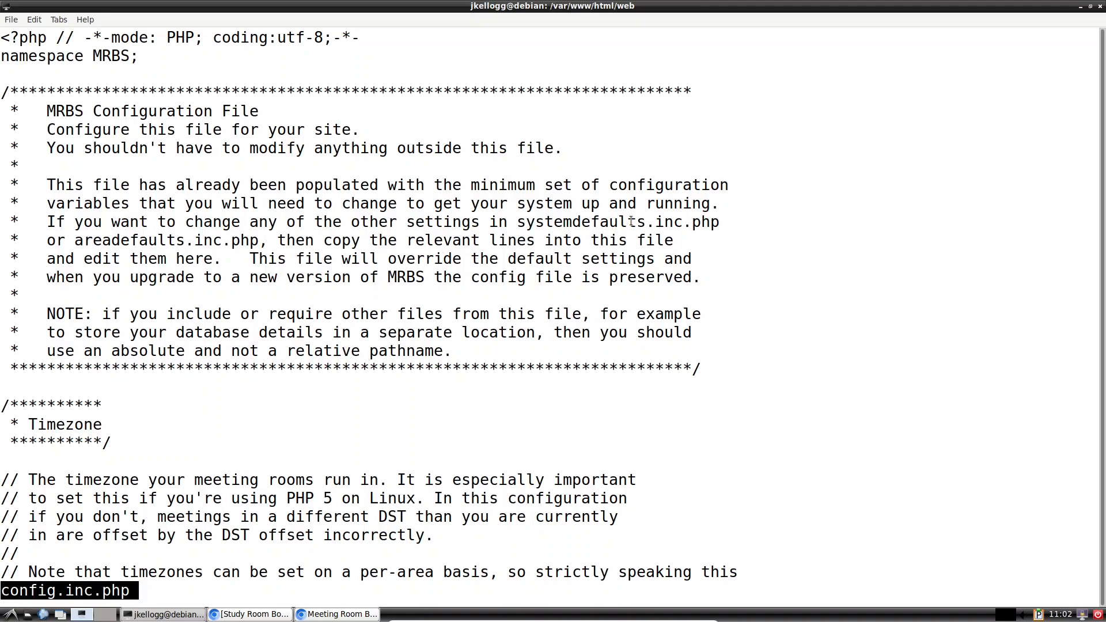
pyautogui.moveTo(749, 222); pyautogui.dragTo(520, 222)
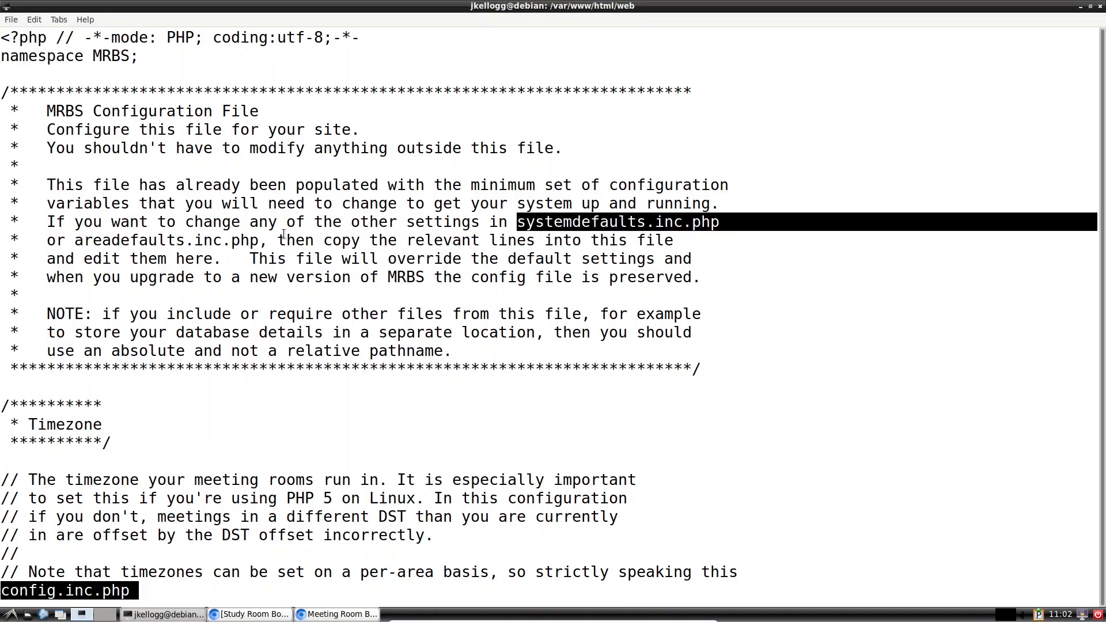
pyautogui.click(259, 239)
pyautogui.doubleClick(259, 239)
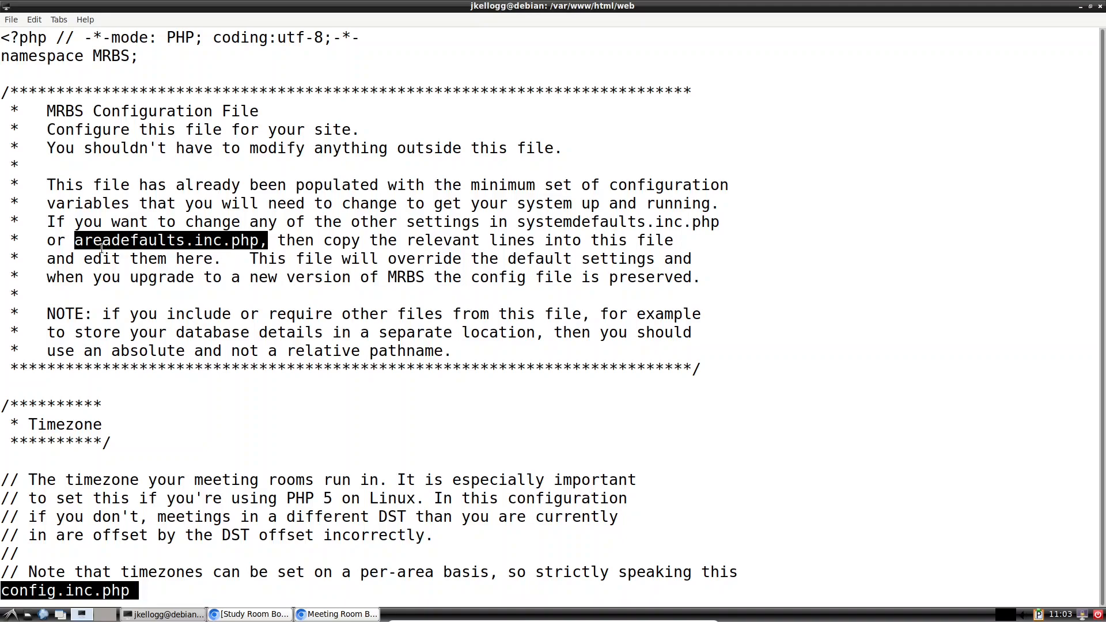
pyautogui.moveTo(732, 227); pyautogui.dragTo(516, 225)
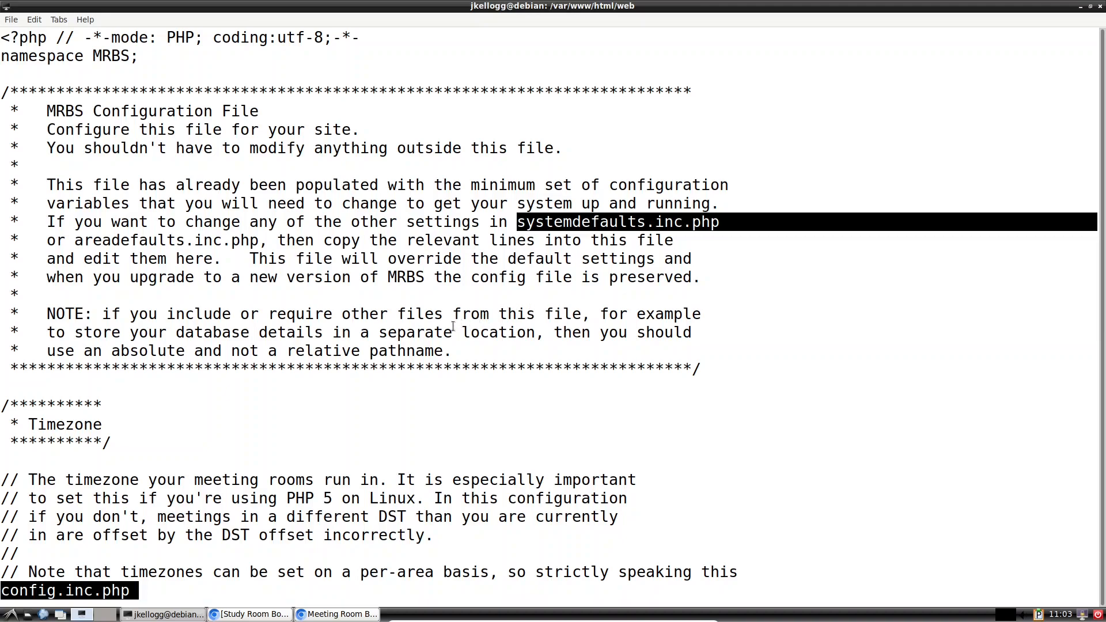
pyautogui.click(338, 281)
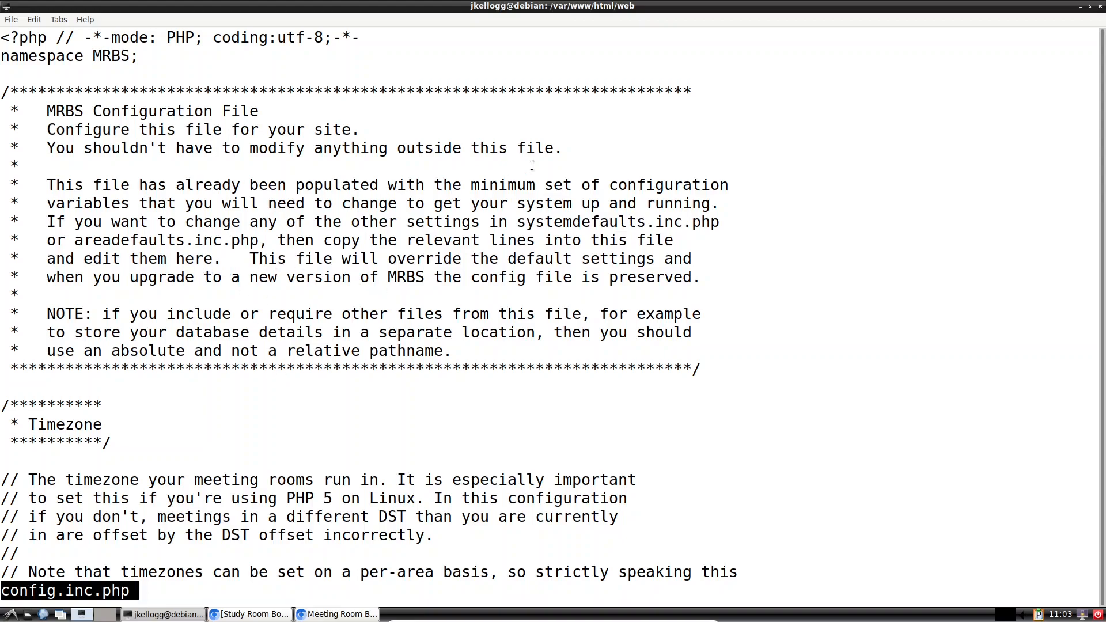
pyautogui.scroll(-2, 507, 374)
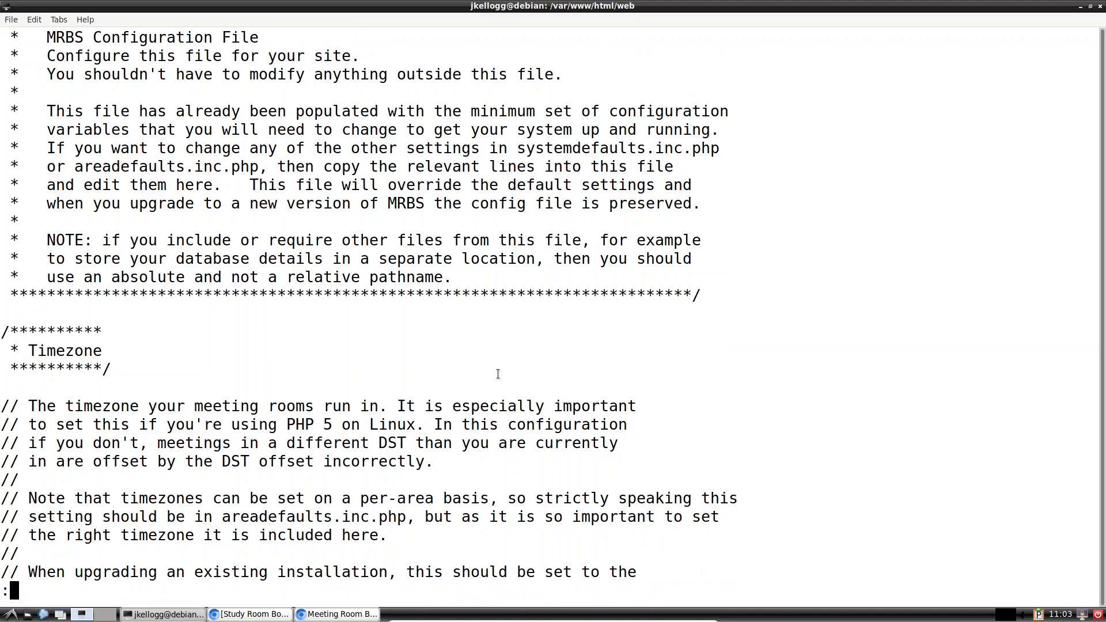
# Step: Scroll config.inc.php in less past the timezone and database sections to (END)
pyautogui.scroll(-3, 99, 288)
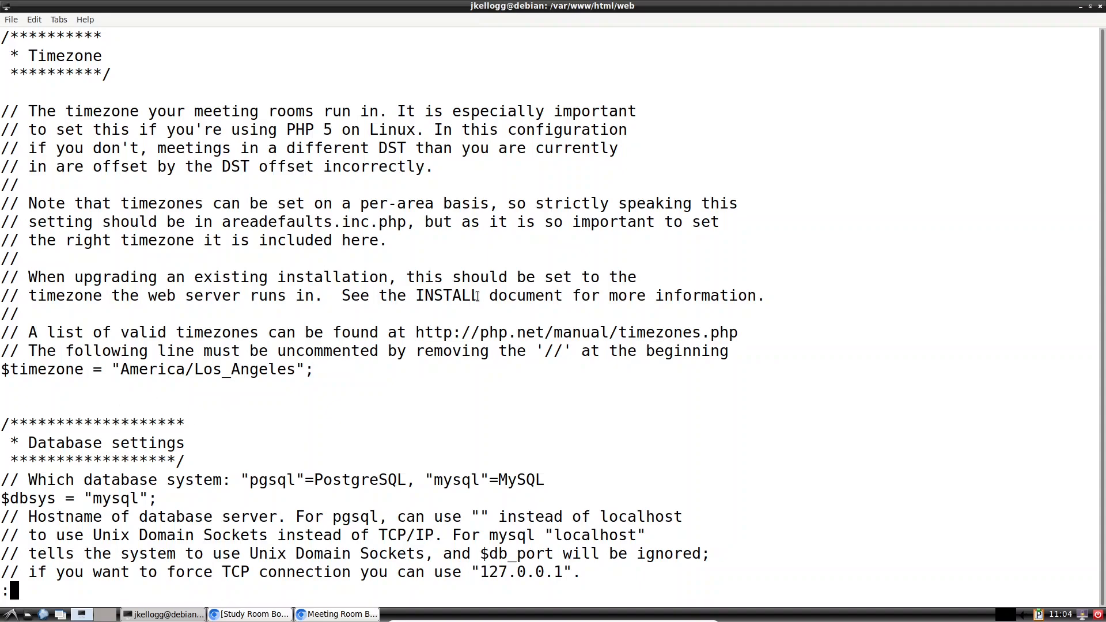
pyautogui.scroll(-3, 477, 296)
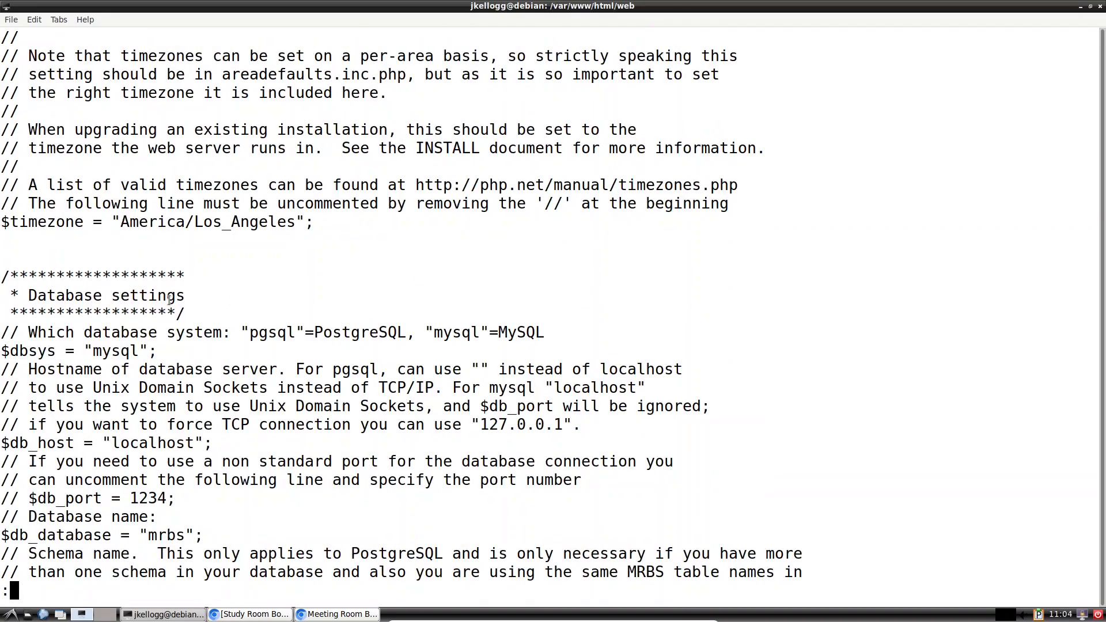
pyautogui.scroll(-2, 170, 298)
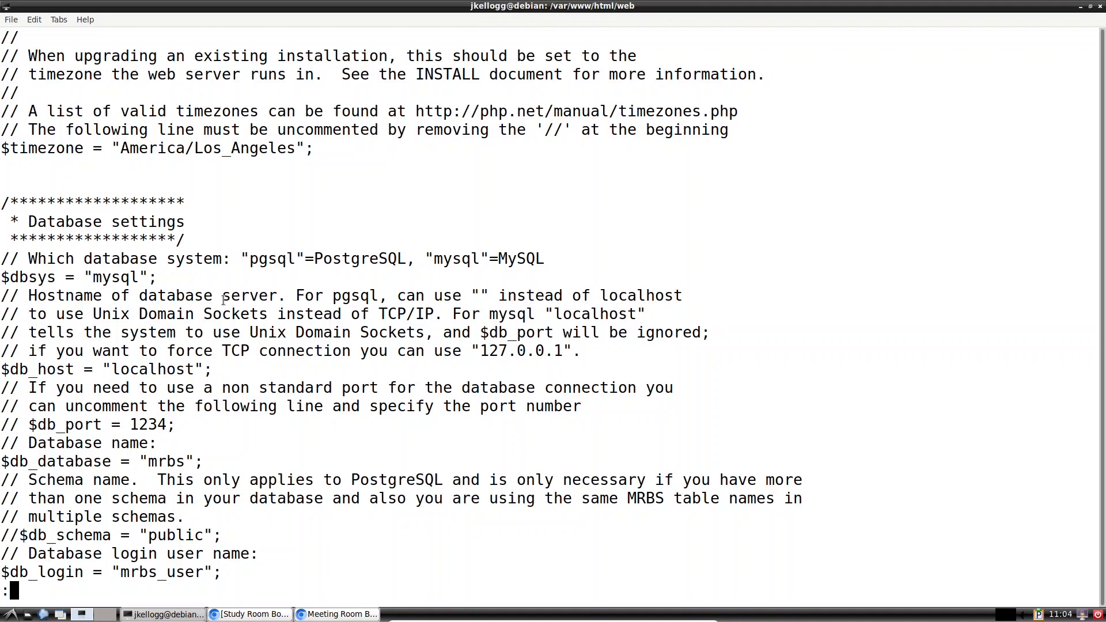
pyautogui.scroll(-4, 223, 299)
pyautogui.scroll(-2, 223, 300)
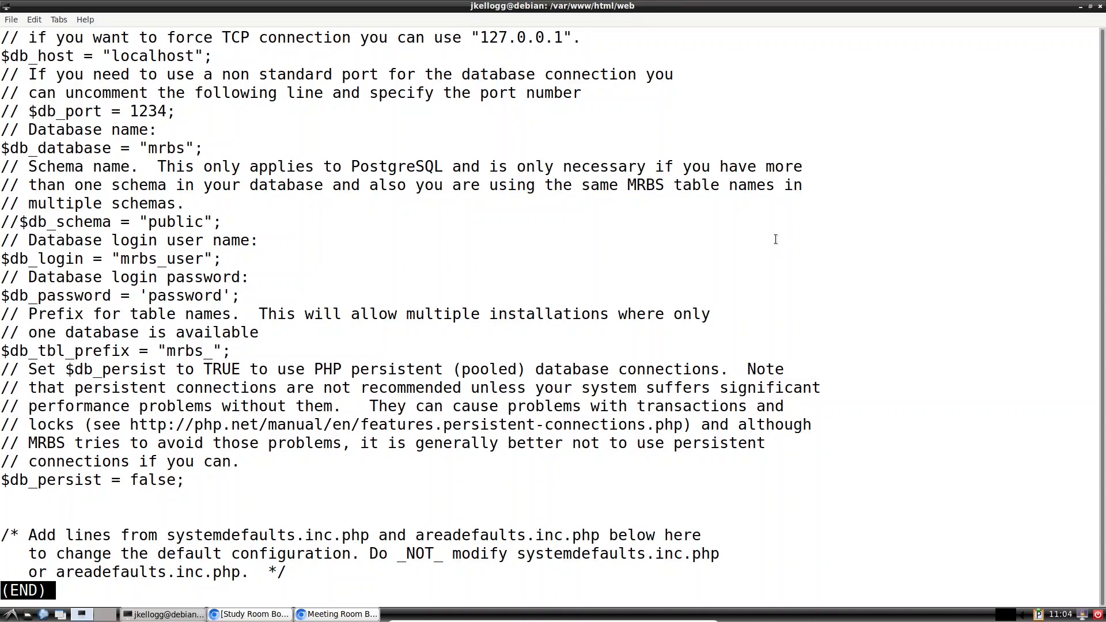
# Step: Quit the pager and enter 'less areadefaults.inc.php' at the prompt without running it
pyautogui.press('q')
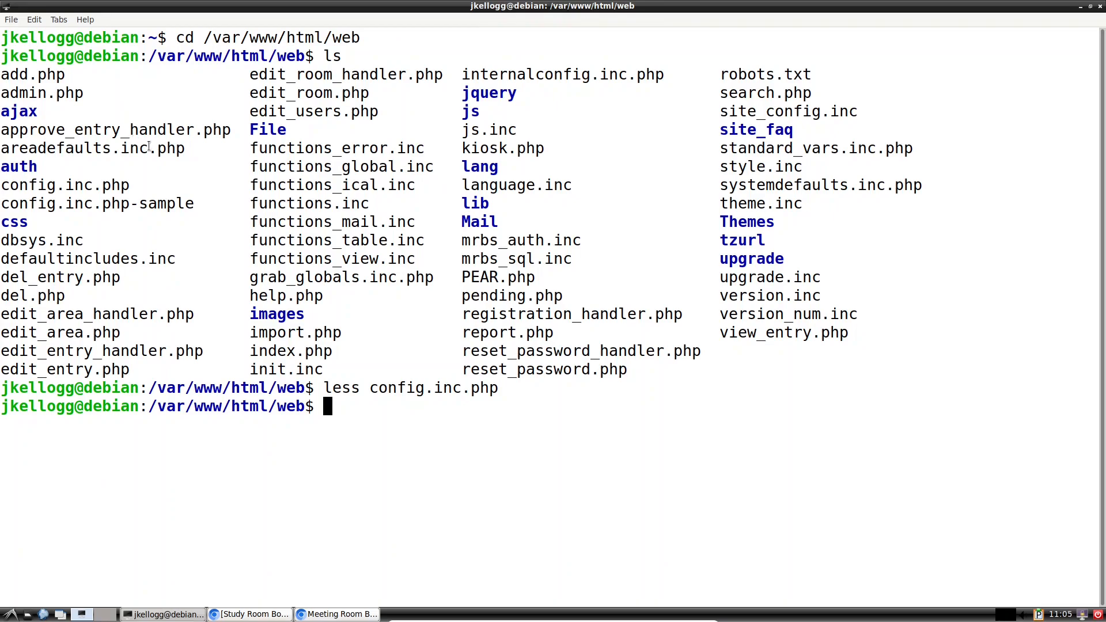
pyautogui.moveTo(192, 149); pyautogui.dragTo(3, 147)
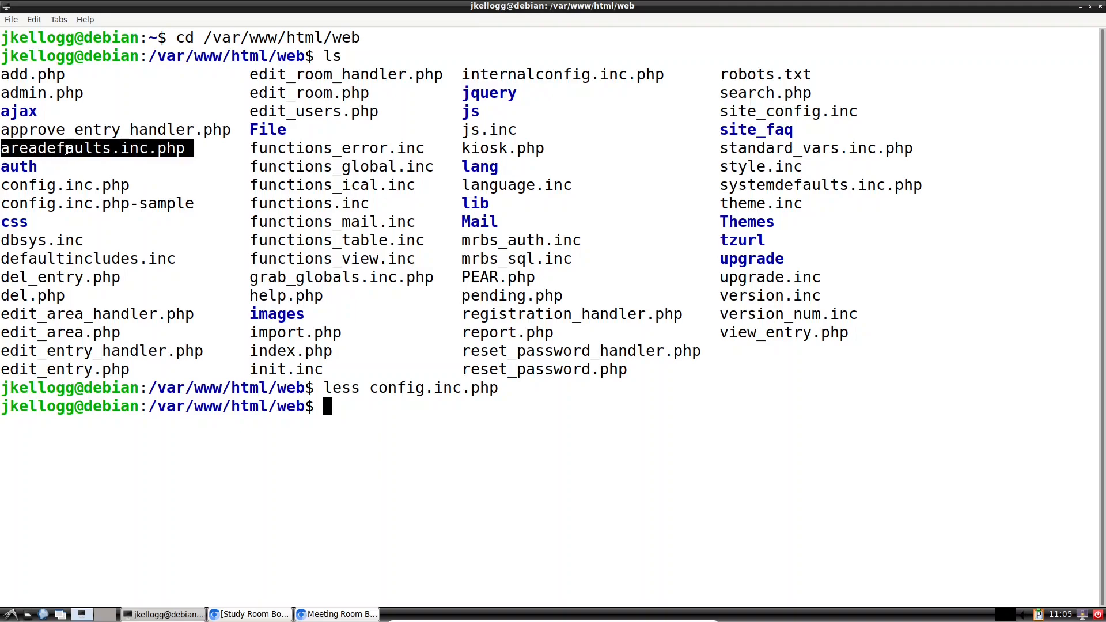
pyautogui.click(331, 406)
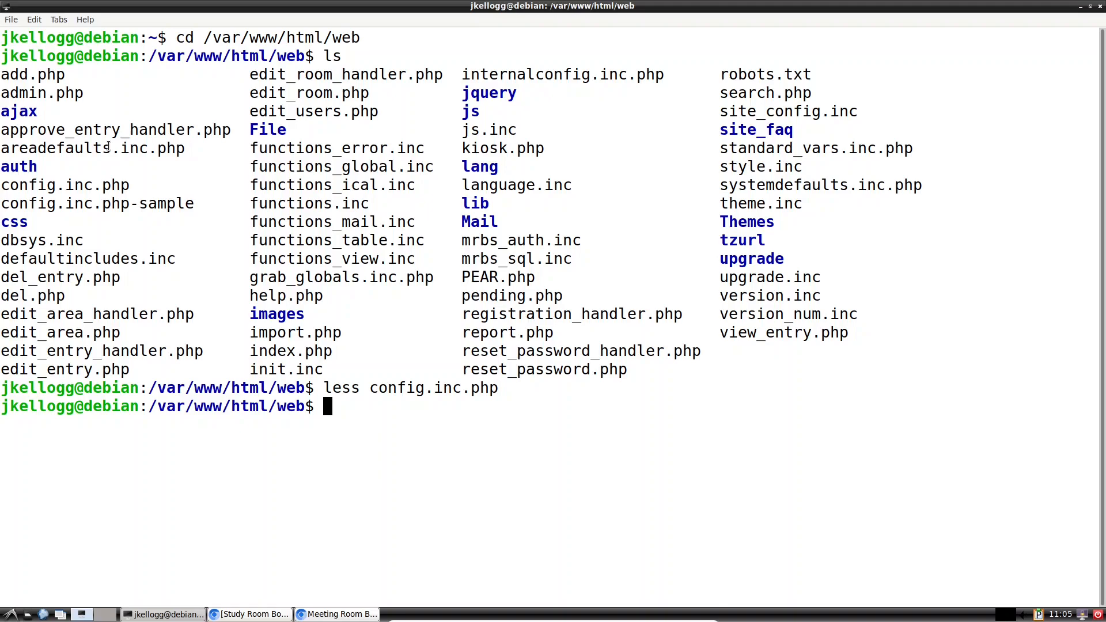
pyautogui.write('less ar')
pyautogui.press('Tab')
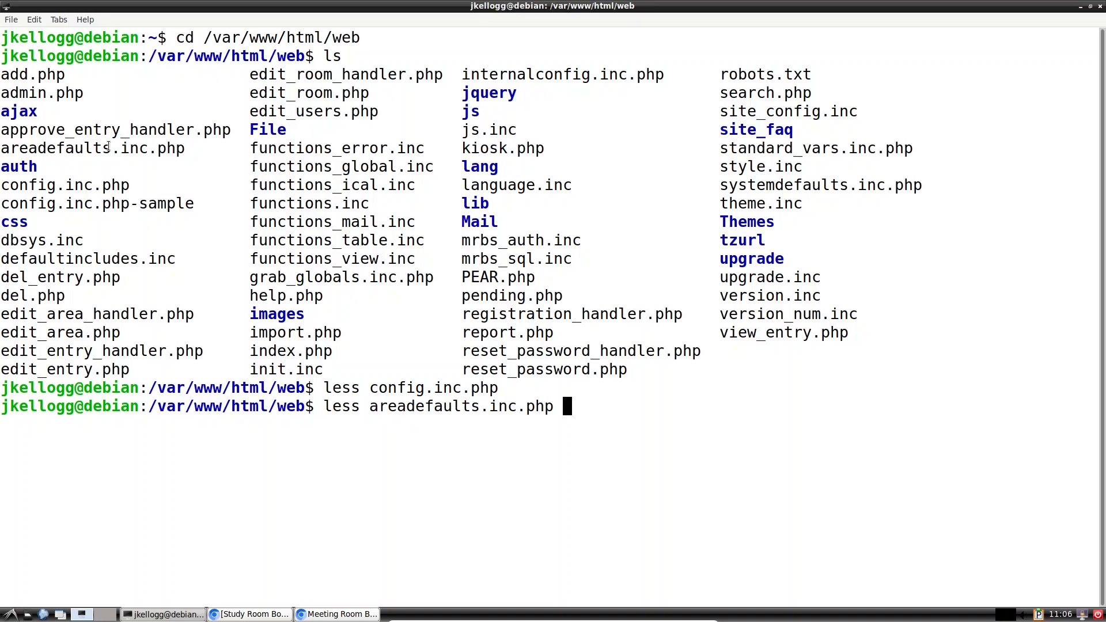
# Step: Open areadefaults.inc.php in less, scroll to its times settings, then bring up the Study Room Booking window
pyautogui.press('Return')
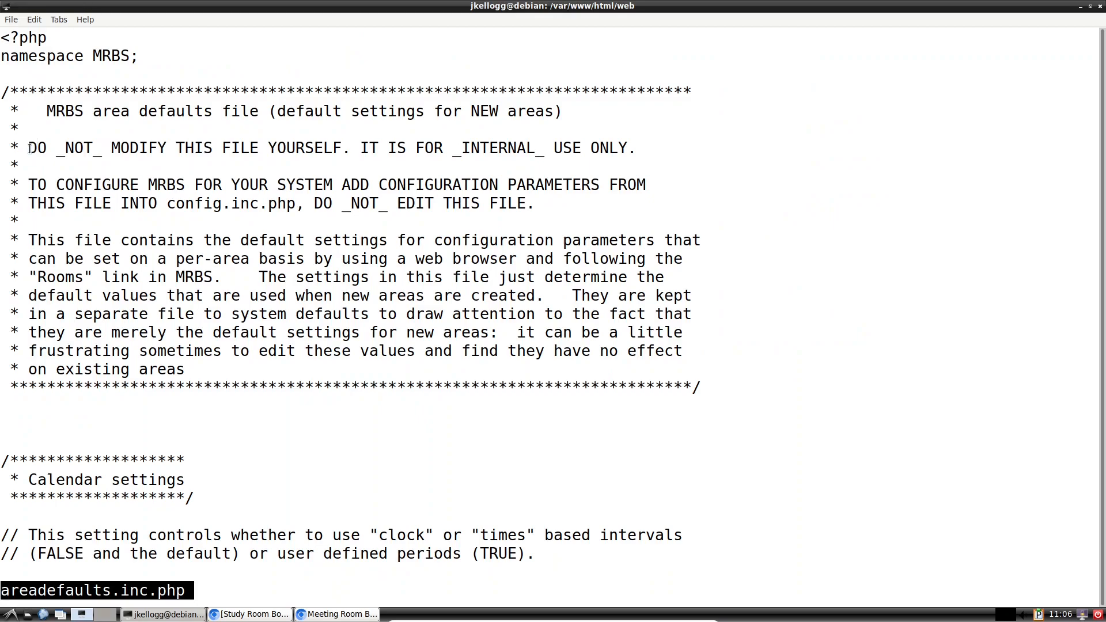
pyautogui.moveTo(40, 149); pyautogui.dragTo(351, 149)
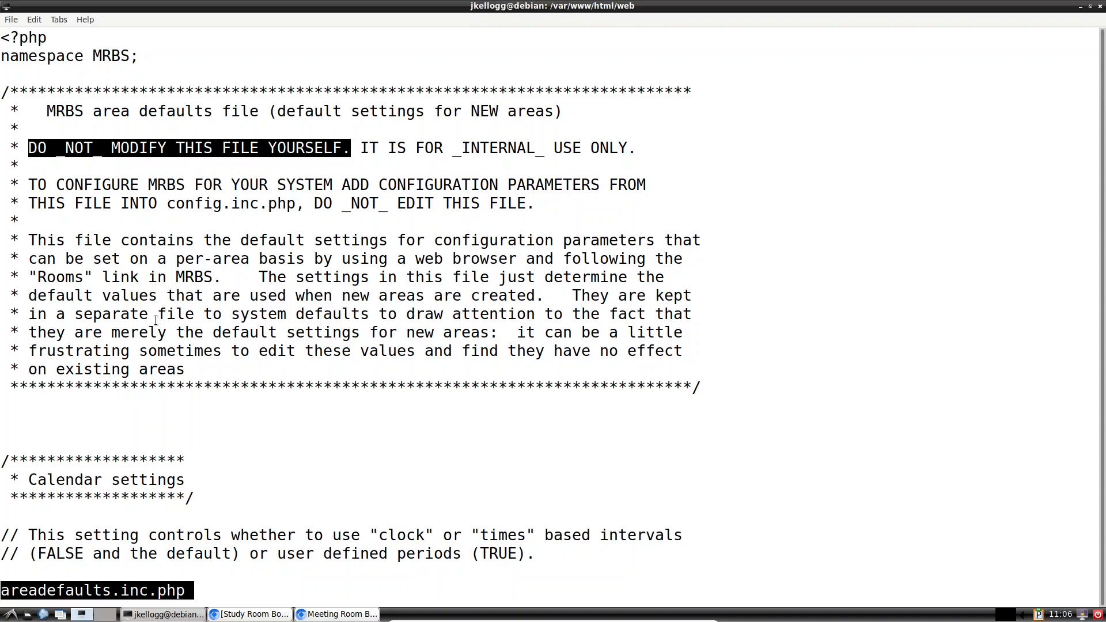
pyautogui.click(227, 338)
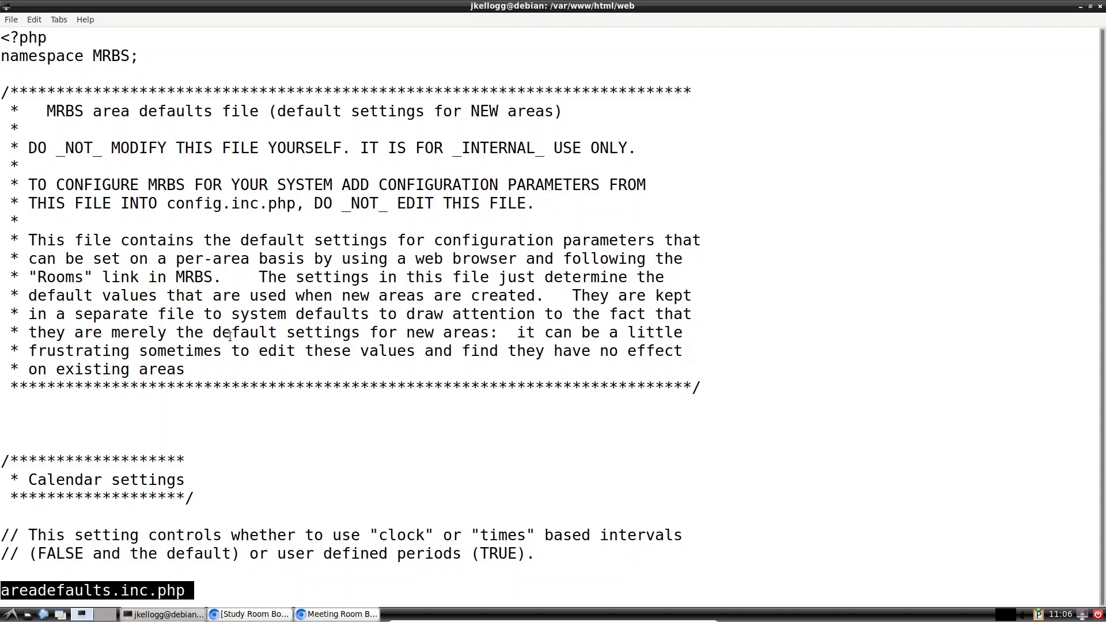
pyautogui.scroll(-2, 231, 336)
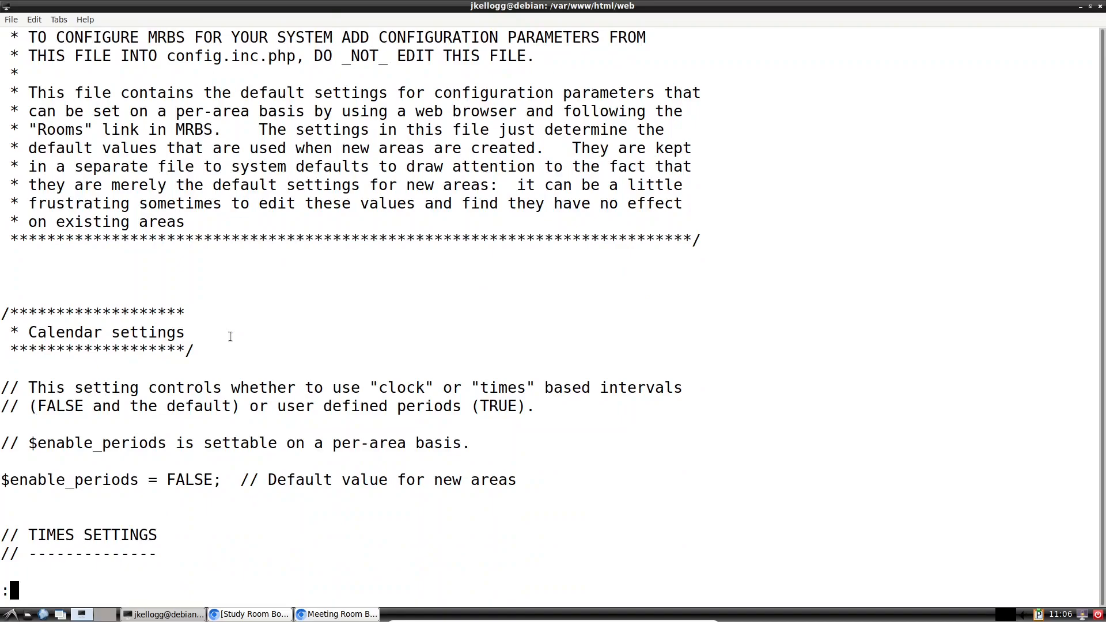
pyautogui.scroll(-1, 230, 337)
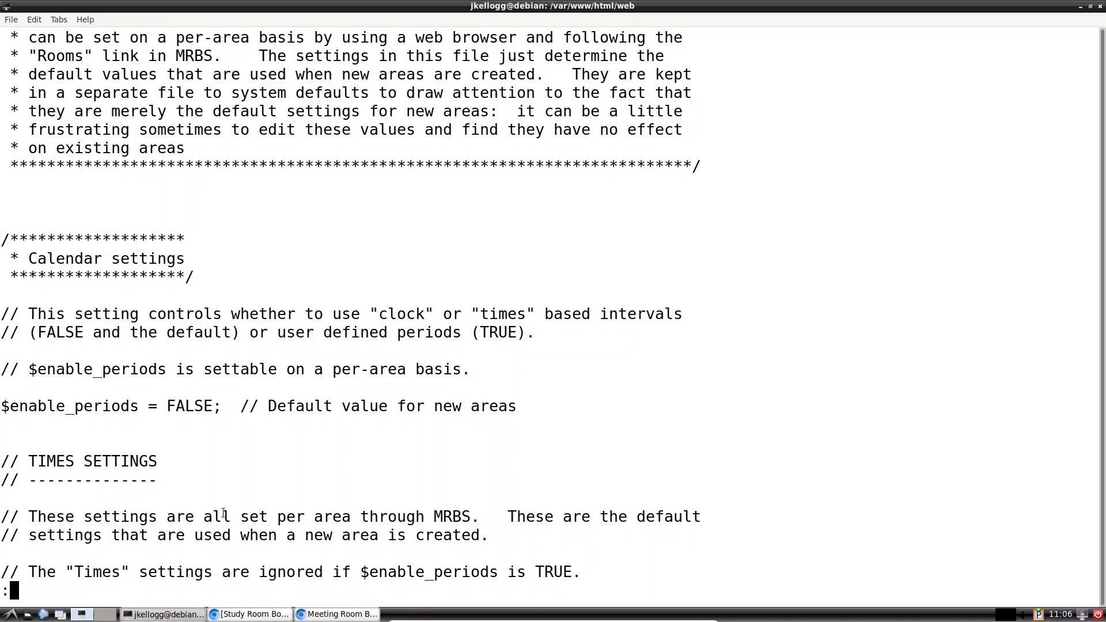
pyautogui.click(255, 616)
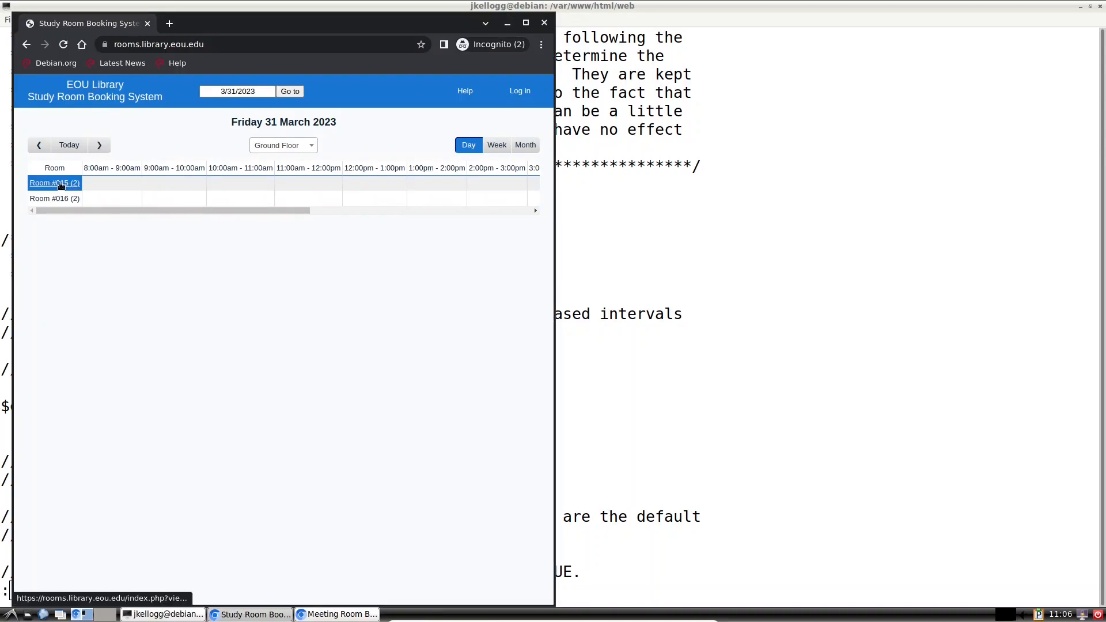
# Step: Put the Study Room Booking window on the left and the Meeting Room window on the right half
pyautogui.moveTo(230, 23); pyautogui.dragTo(571, 38)
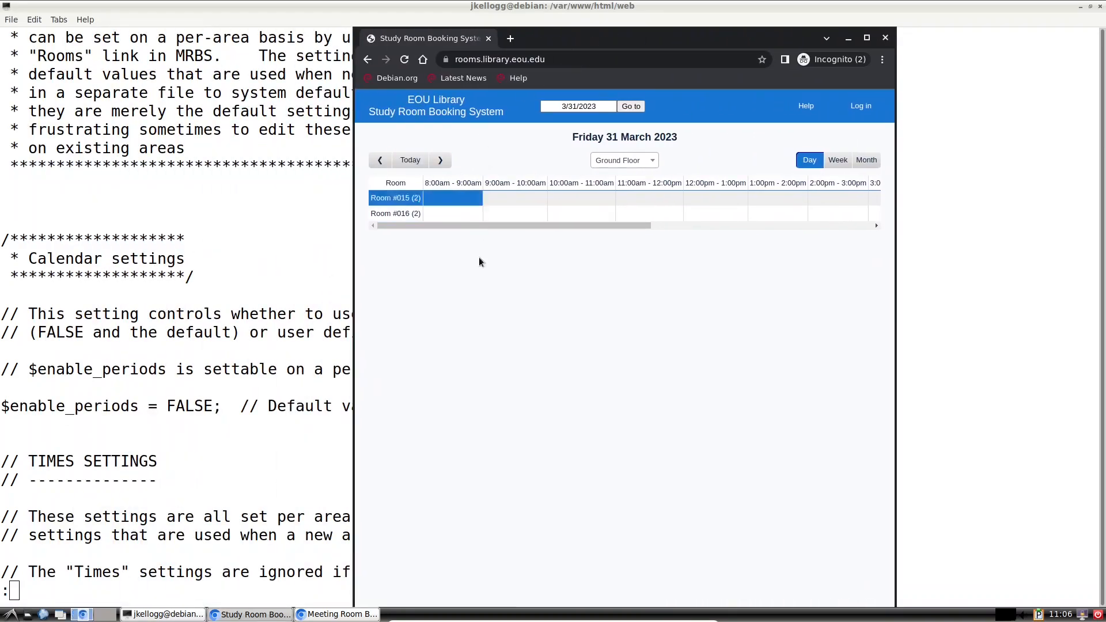
pyautogui.moveTo(653, 42); pyautogui.dragTo(304, 21)
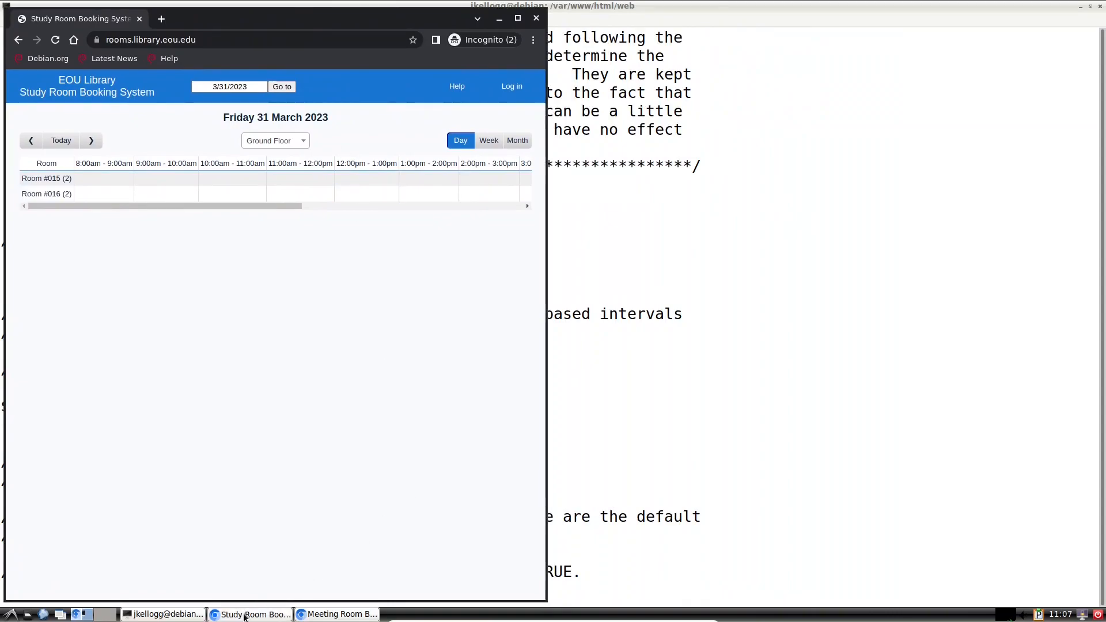
pyautogui.click(322, 615)
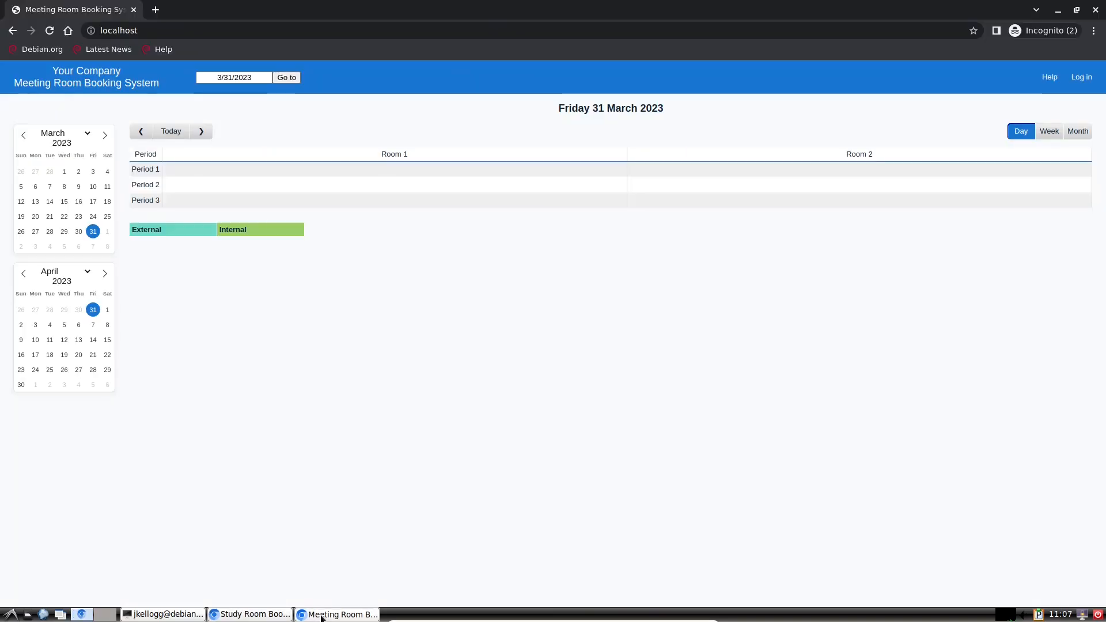
pyautogui.click(1075, 10)
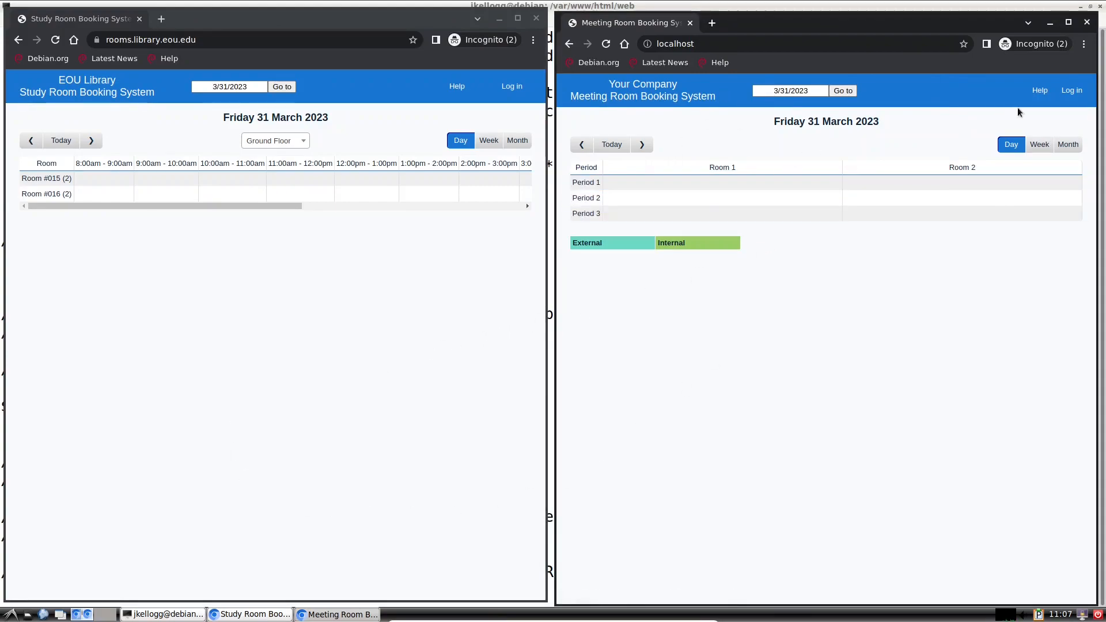
# Step: Log in to the localhost MRBS with the administrator account's user name
pyautogui.click(1071, 91)
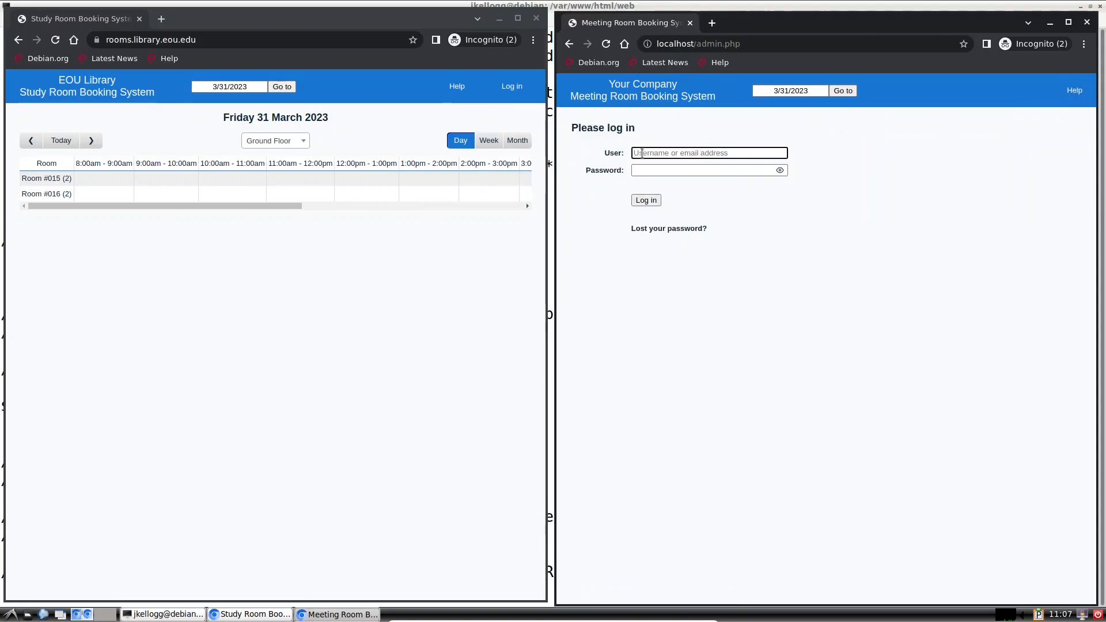
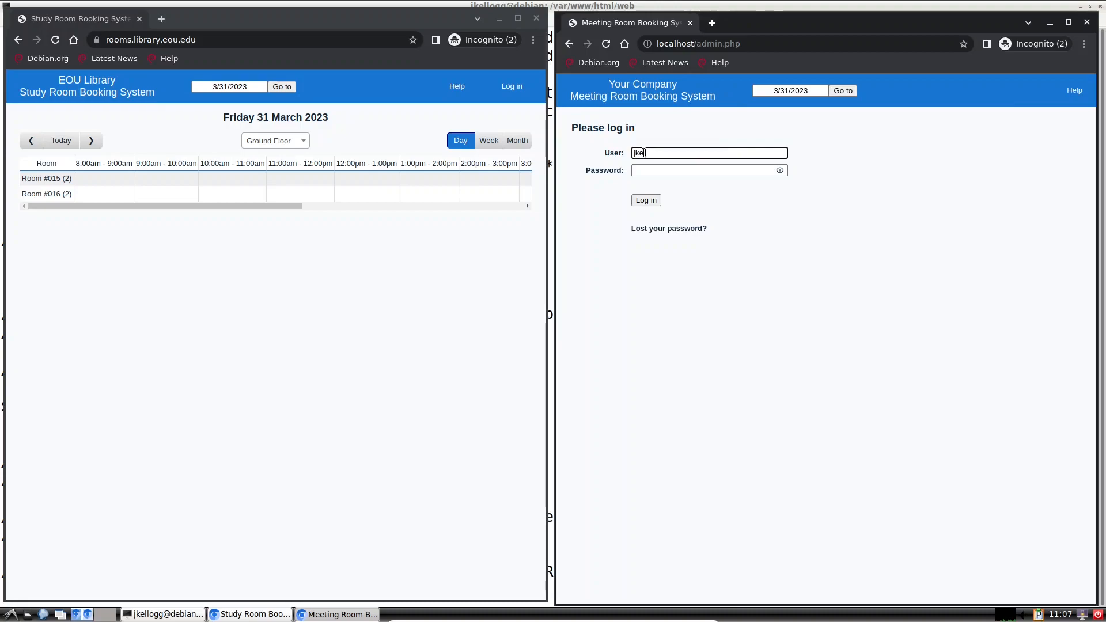
pyautogui.press('Return')
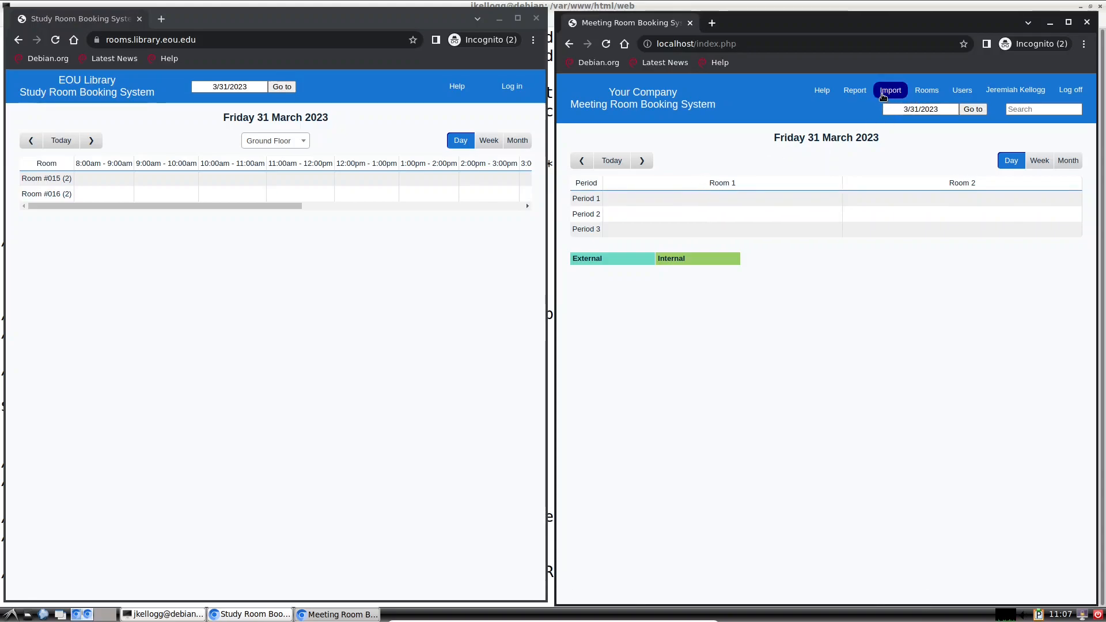
pyautogui.click(927, 92)
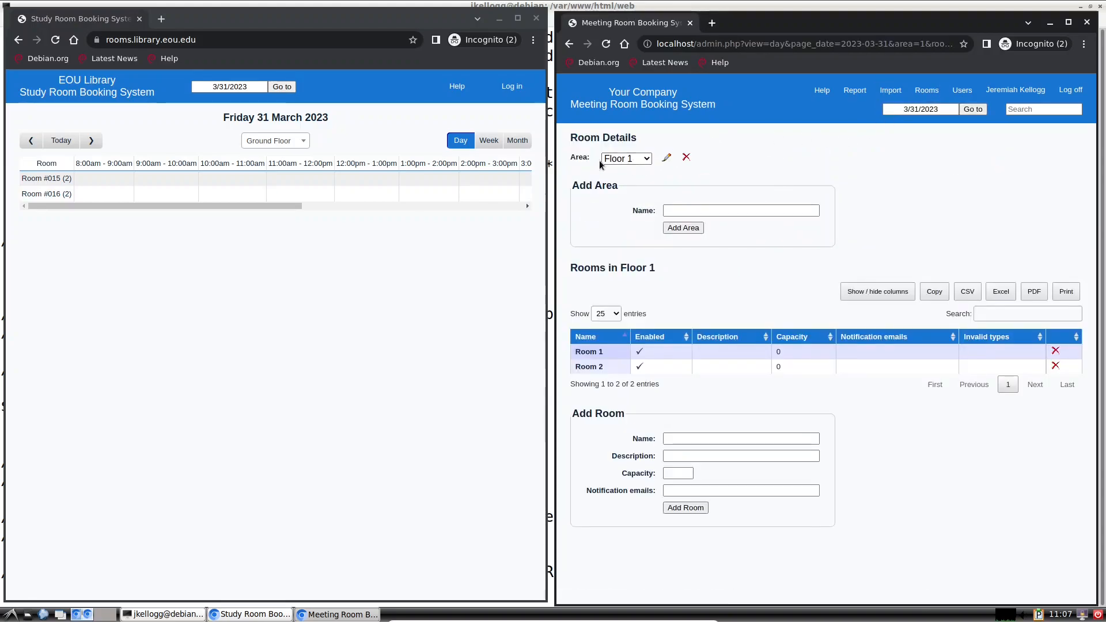
# Step: Add a new area named Floor 2
pyautogui.click(647, 160)
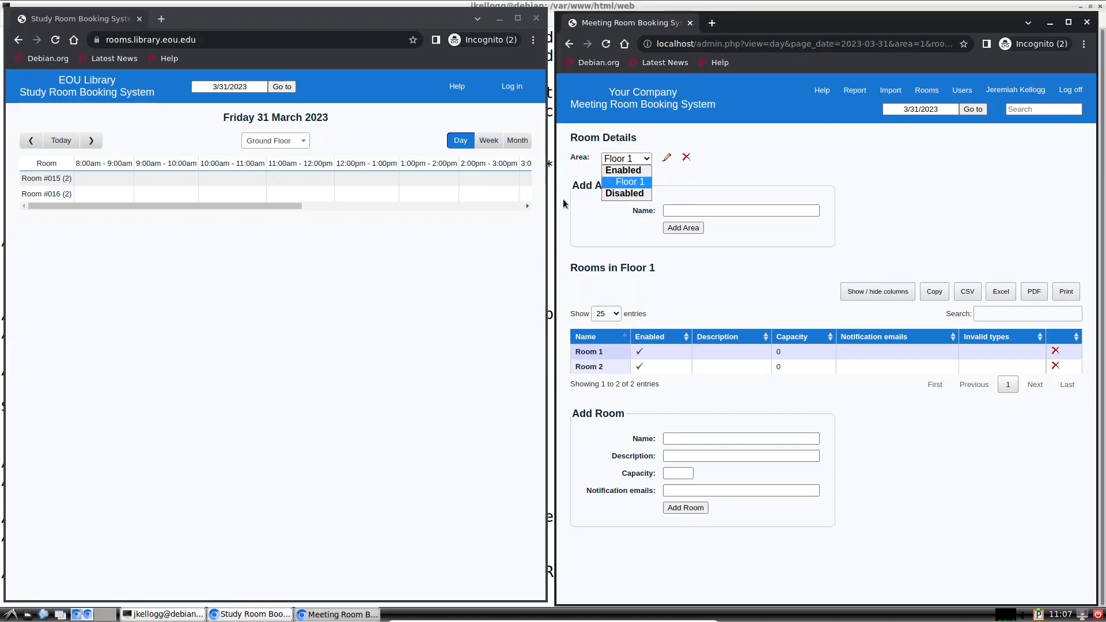
pyautogui.click(682, 205)
pyautogui.click(683, 207)
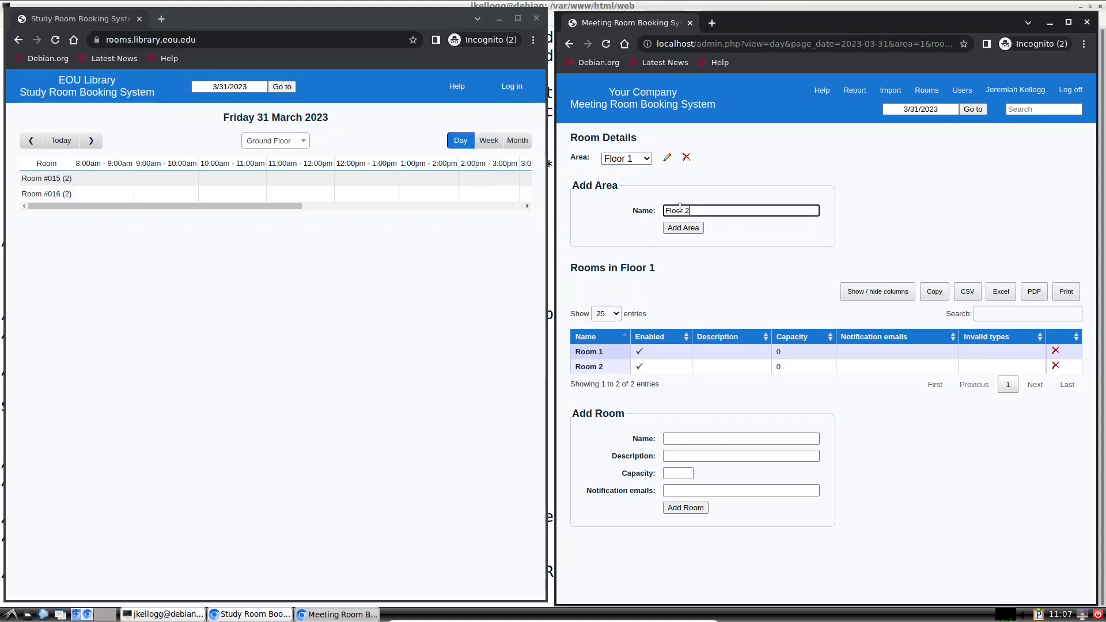
pyautogui.click(682, 228)
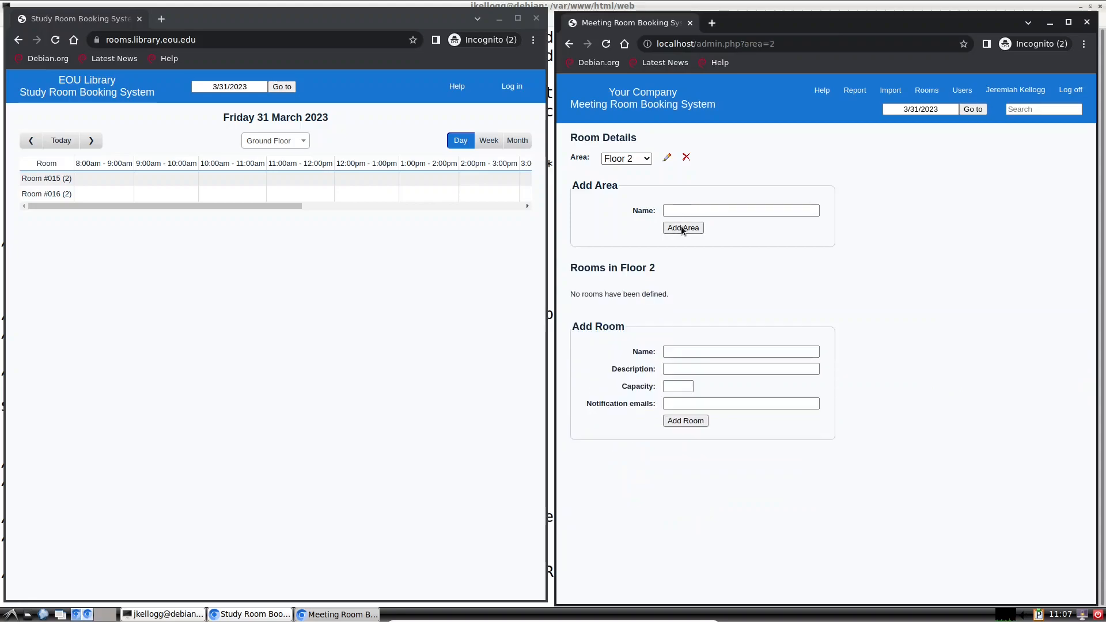
# Step: Add Room 3 to Floor 2, then switch the Area selection back to Floor 1
pyautogui.click(682, 348)
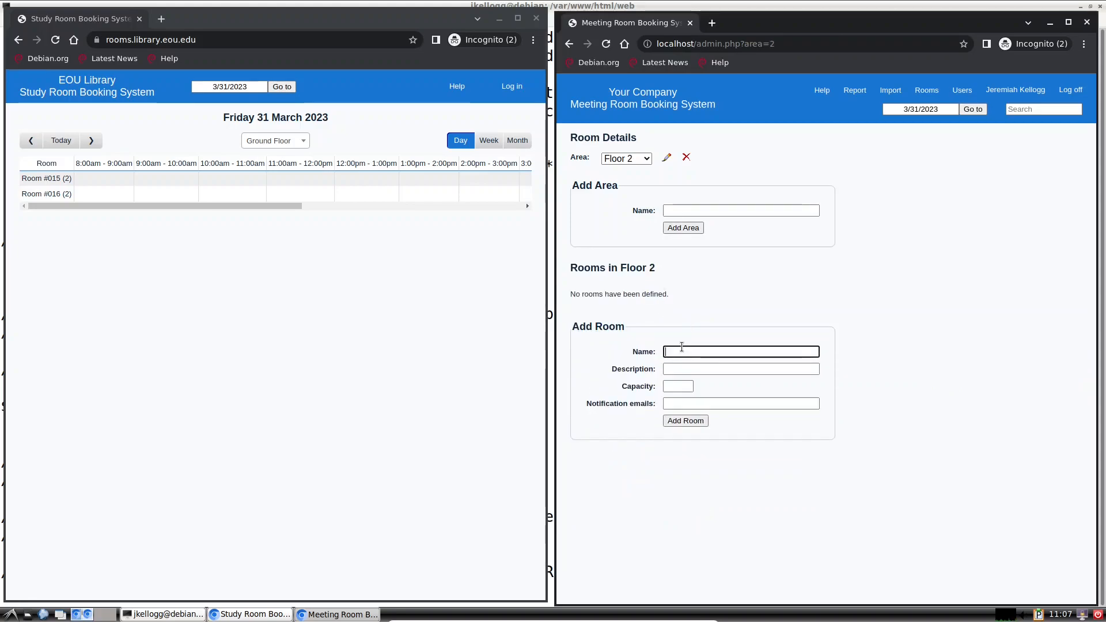
pyautogui.write('Room 3')
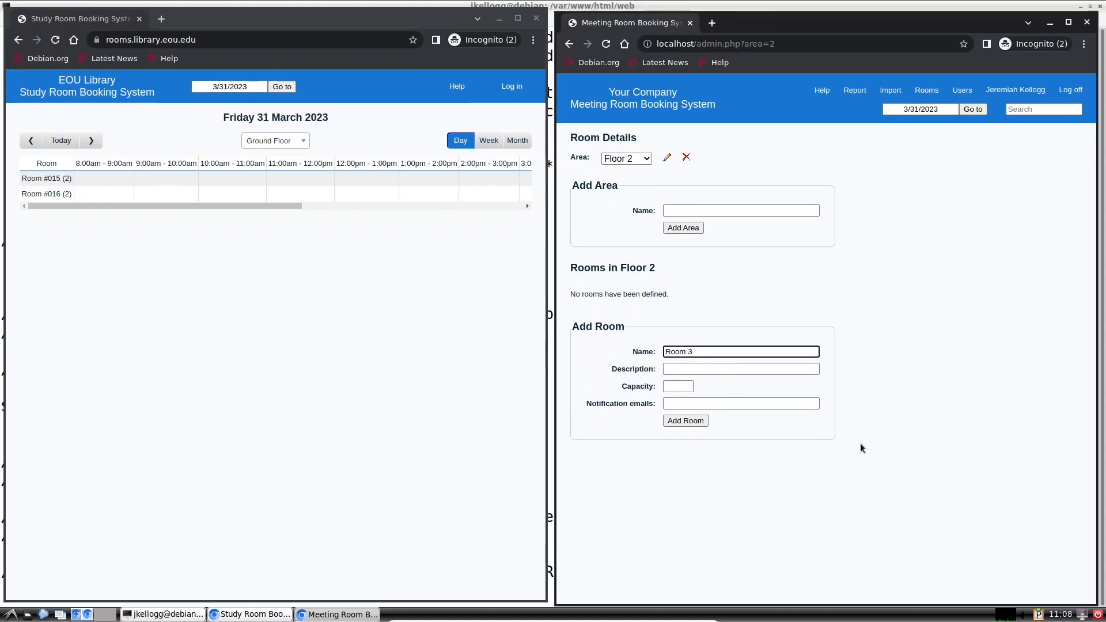
pyautogui.click(672, 423)
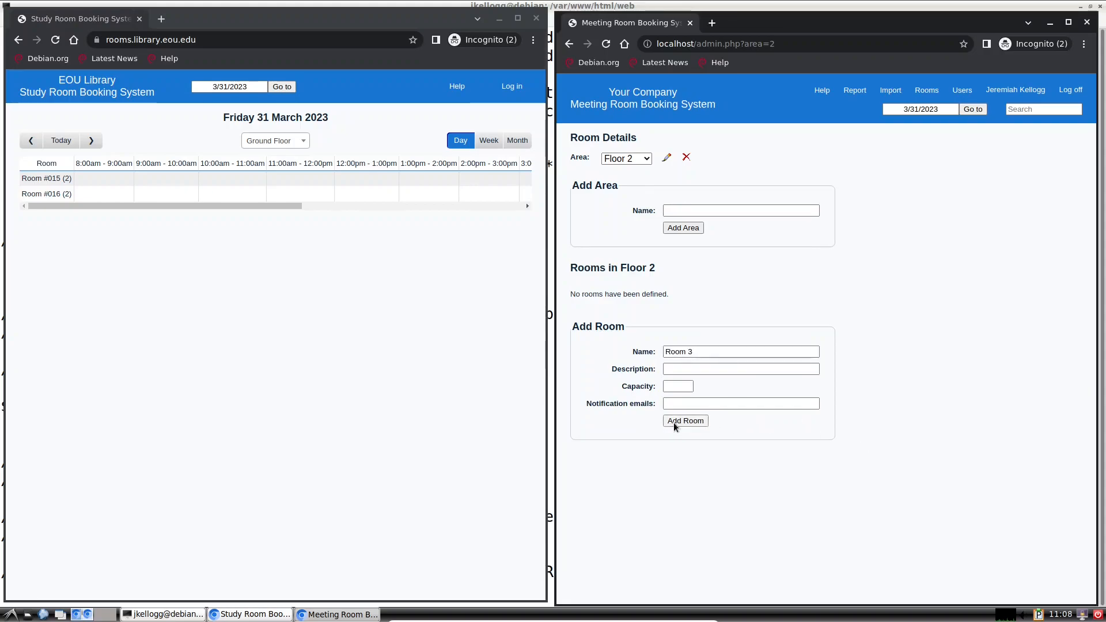
pyautogui.click(648, 160)
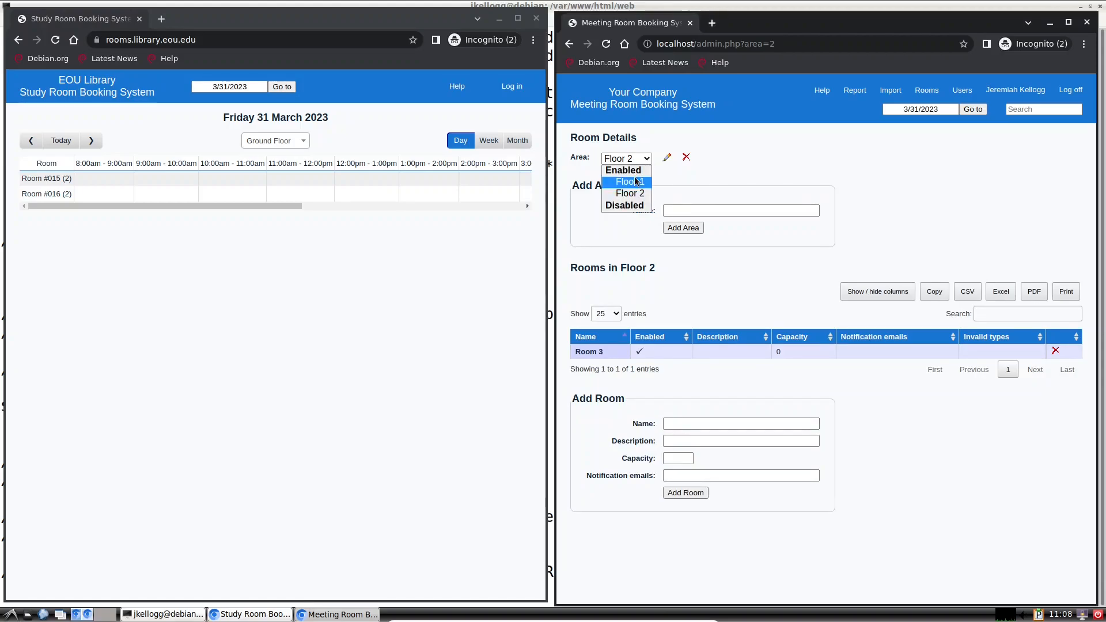
pyautogui.click(634, 181)
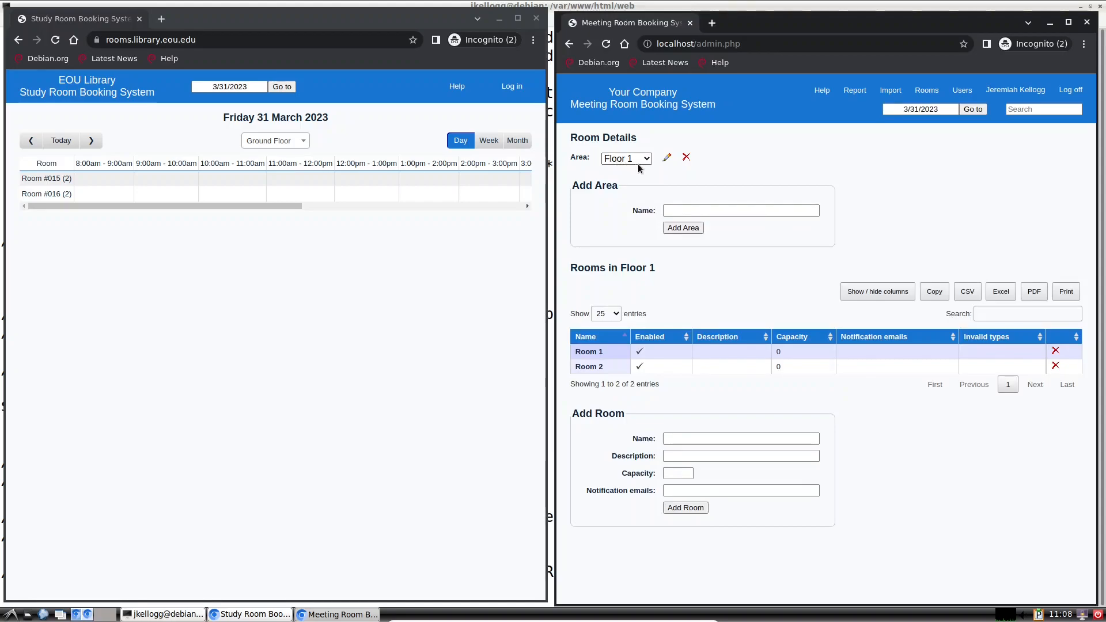
# Step: Edit Floor 1's area settings, trying extra period names, and leave Mode set to Times
pyautogui.click(667, 159)
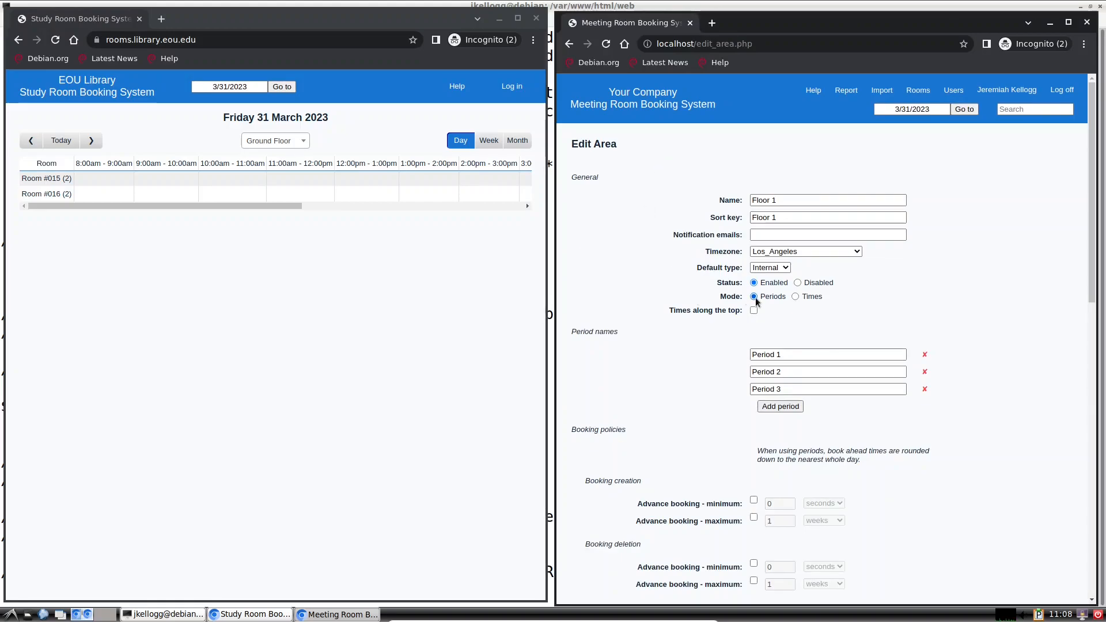
pyautogui.click(796, 296)
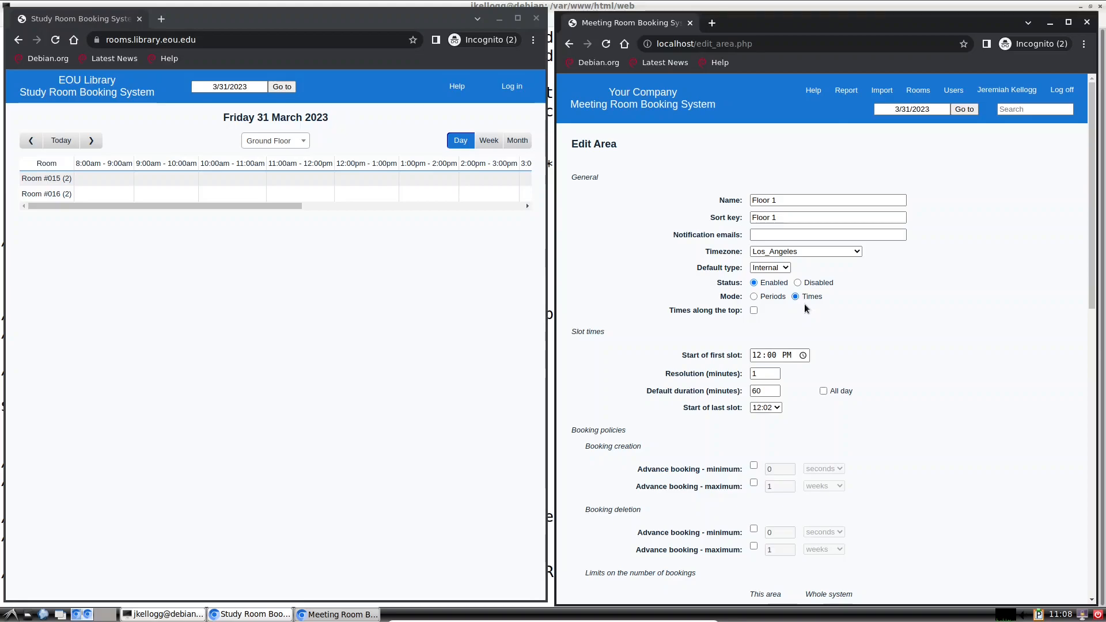
pyautogui.scroll(-2, 805, 309)
pyautogui.click(754, 227)
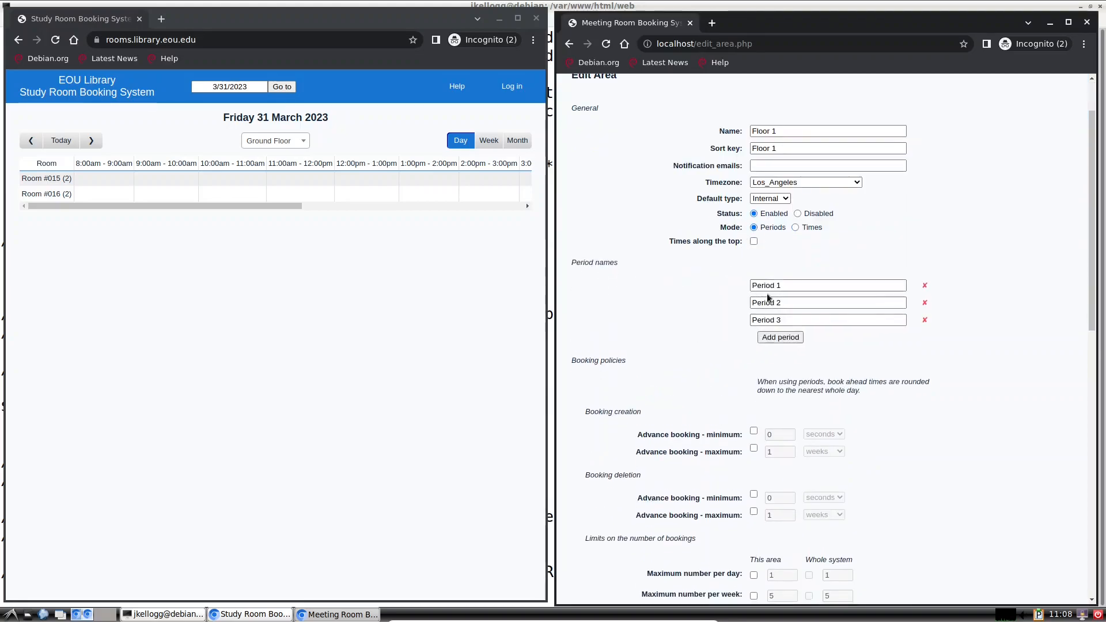
pyautogui.click(790, 339)
pyautogui.write('Period 4')
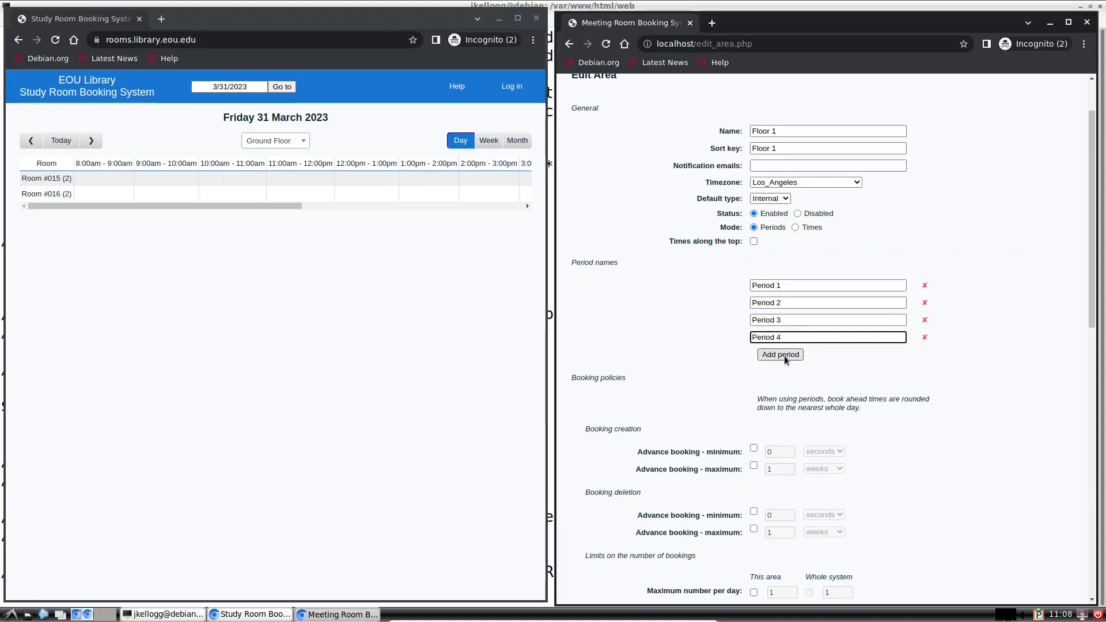
pyautogui.click(782, 355)
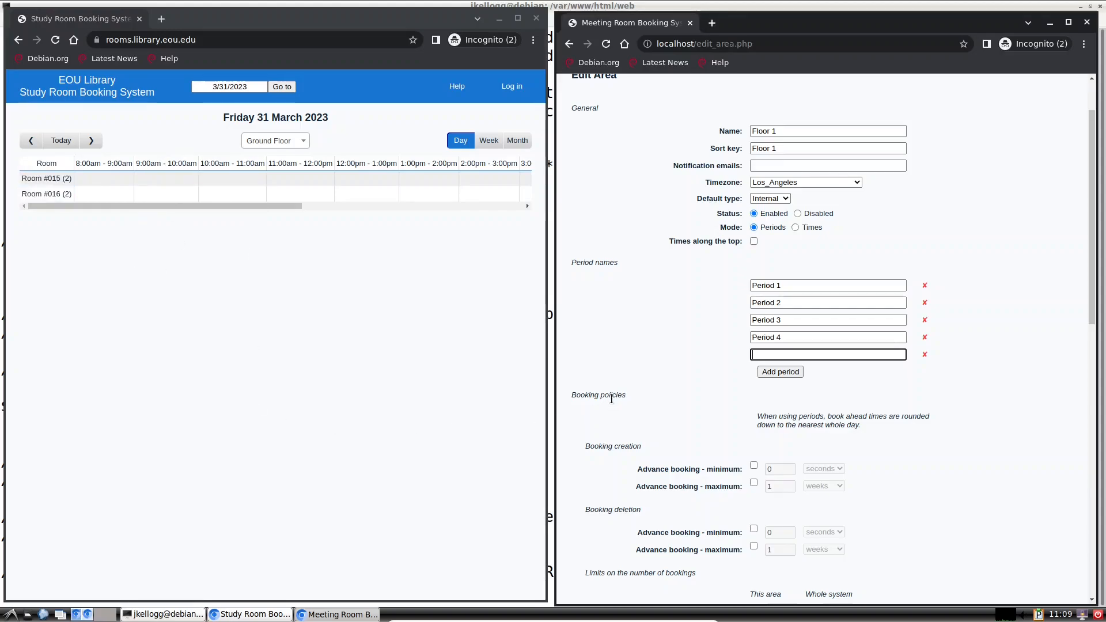
pyautogui.click(795, 228)
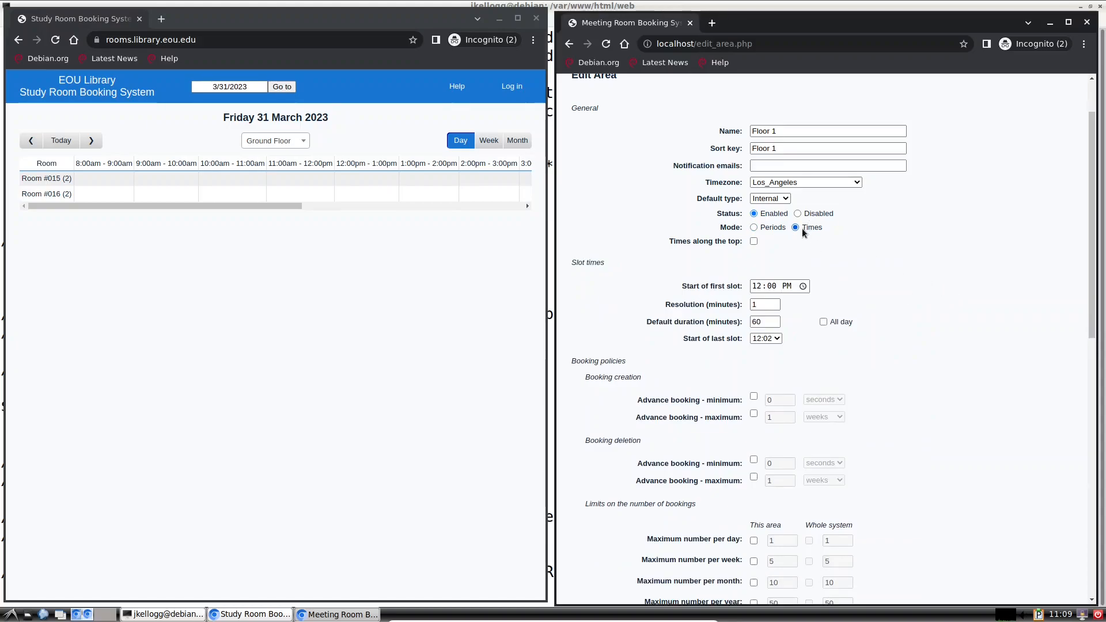
pyautogui.scroll(-10, 916, 271)
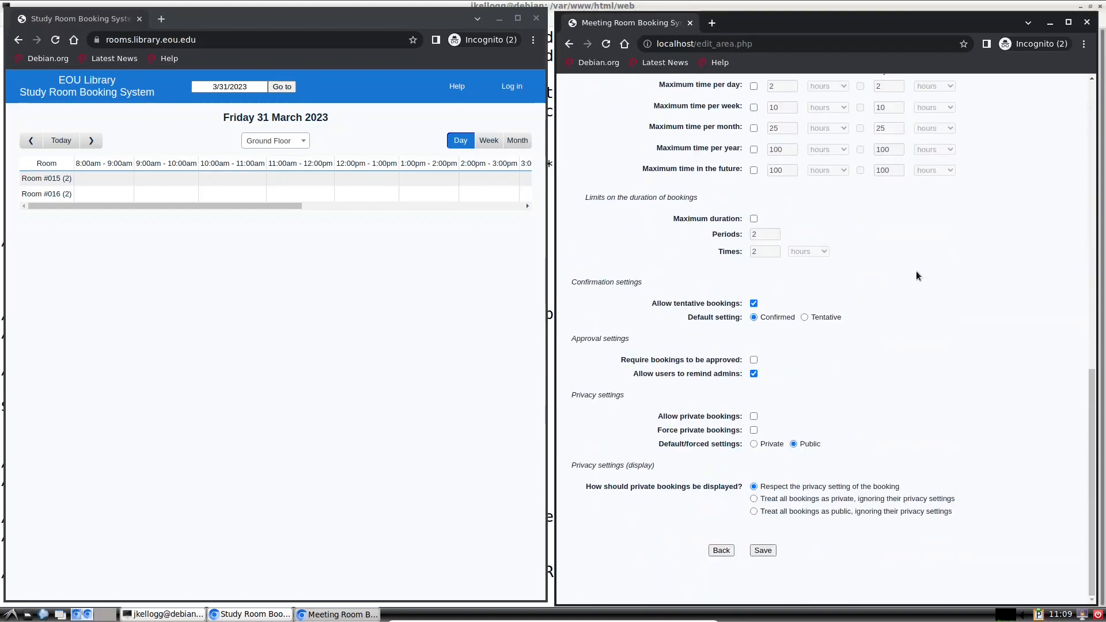
# Step: Save Floor 1 in Times mode, reopen its settings to review, and return to the day view
pyautogui.click(768, 551)
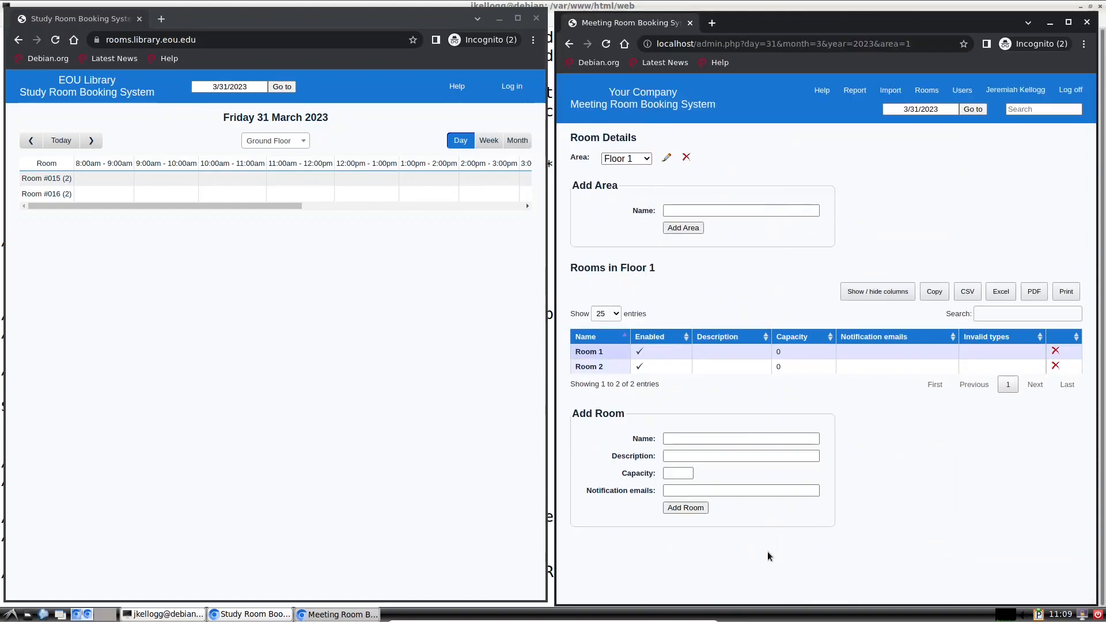
pyautogui.click(628, 110)
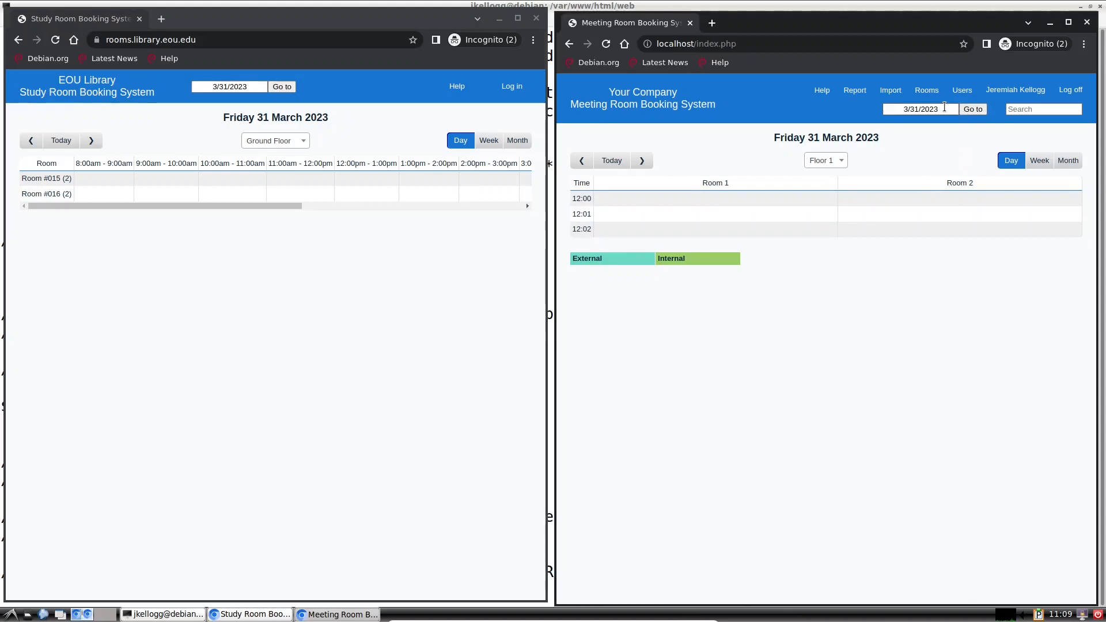
pyautogui.click(924, 91)
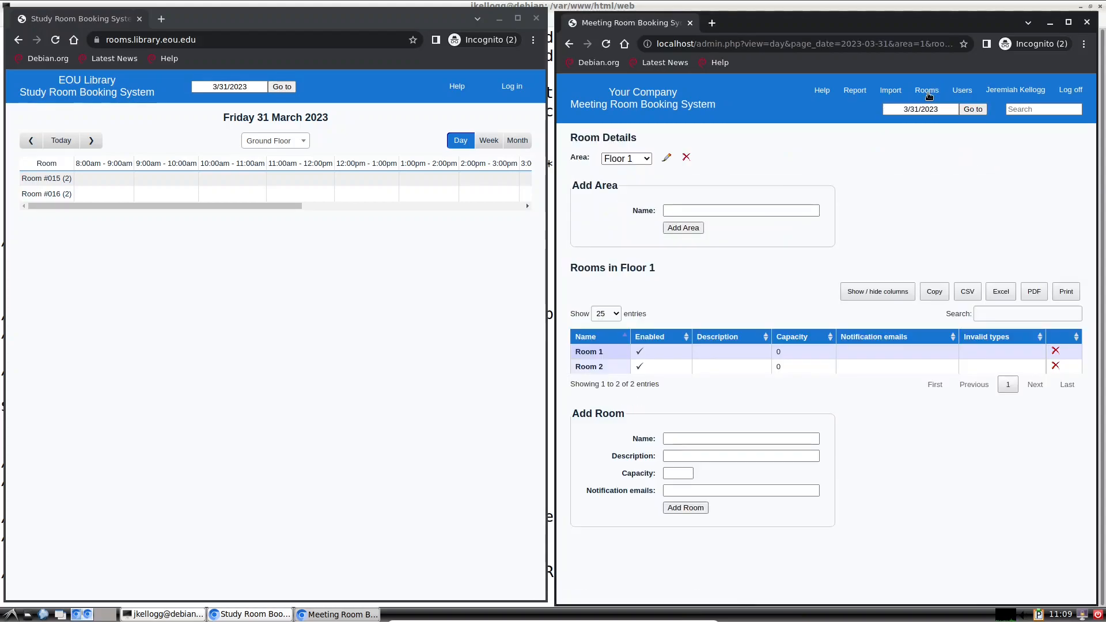
pyautogui.click(666, 159)
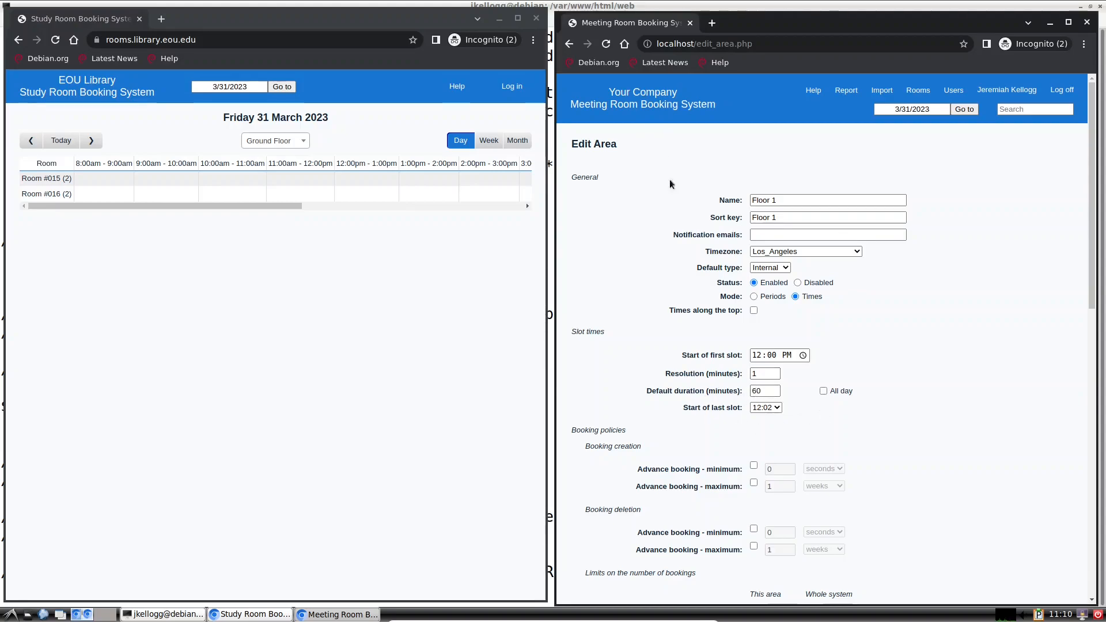
pyautogui.click(636, 108)
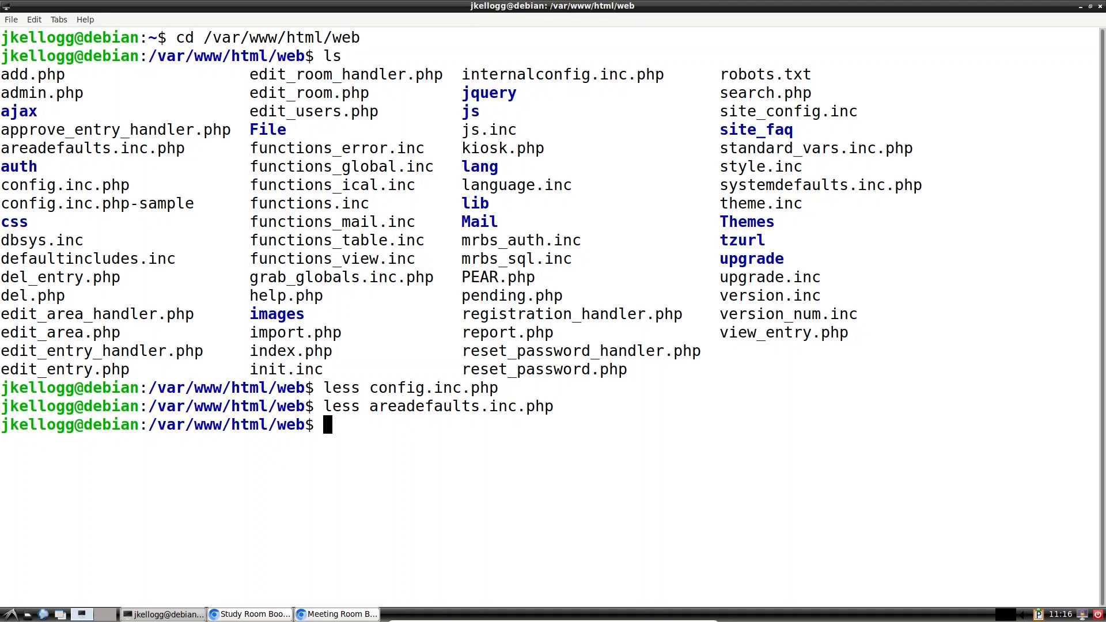
# Step: Minimize the old terminal and both booking browser windows to clear the desktop
pyautogui.click(1081, 7)
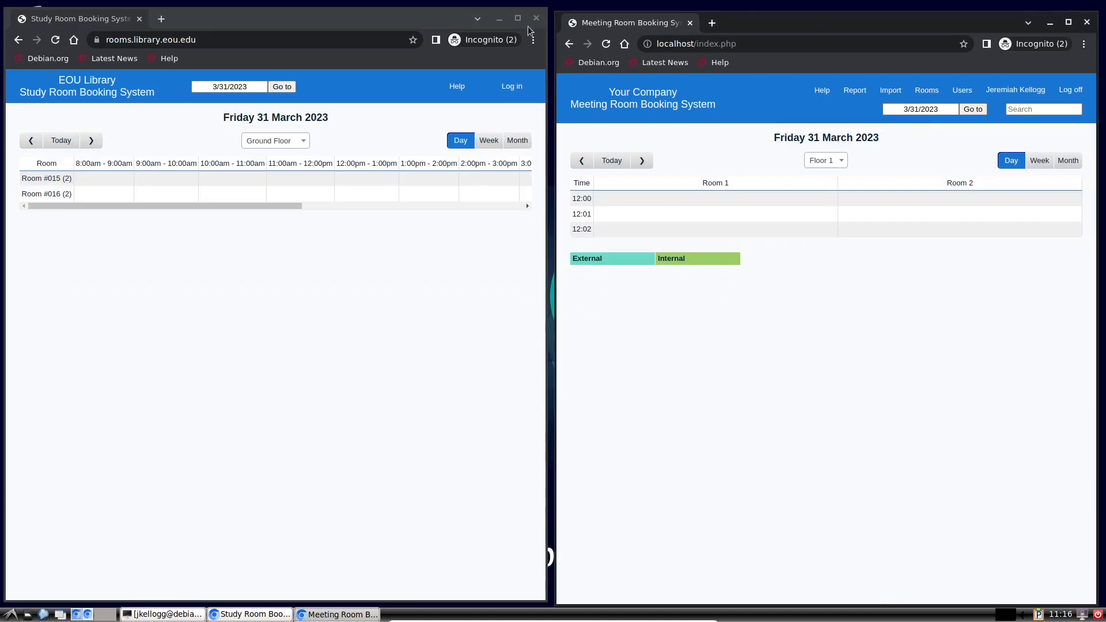
pyautogui.click(499, 18)
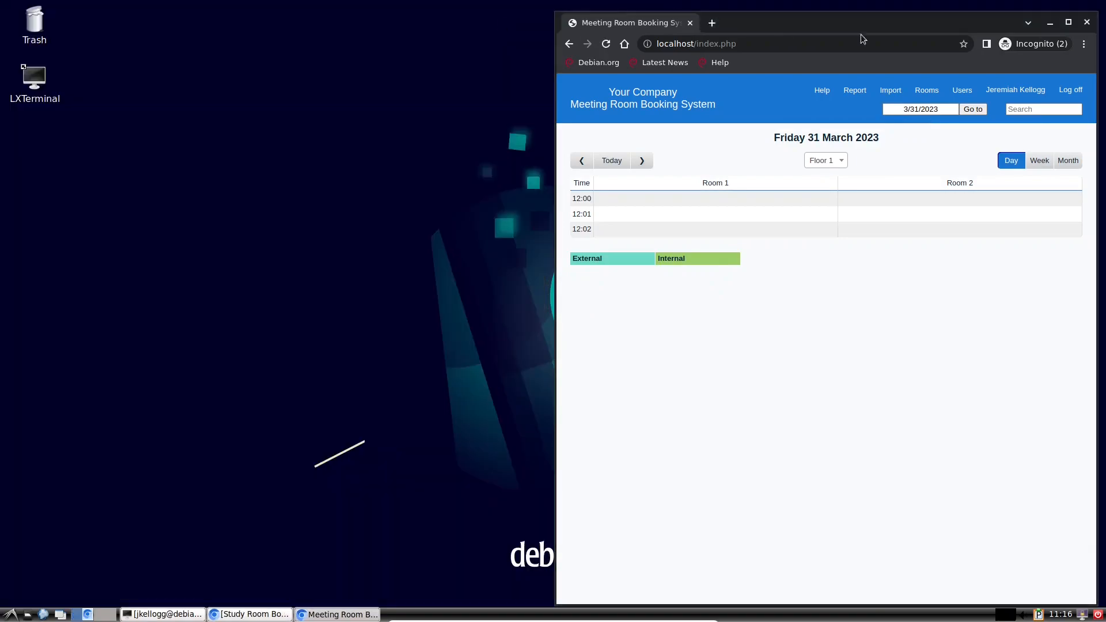
pyautogui.click(1050, 23)
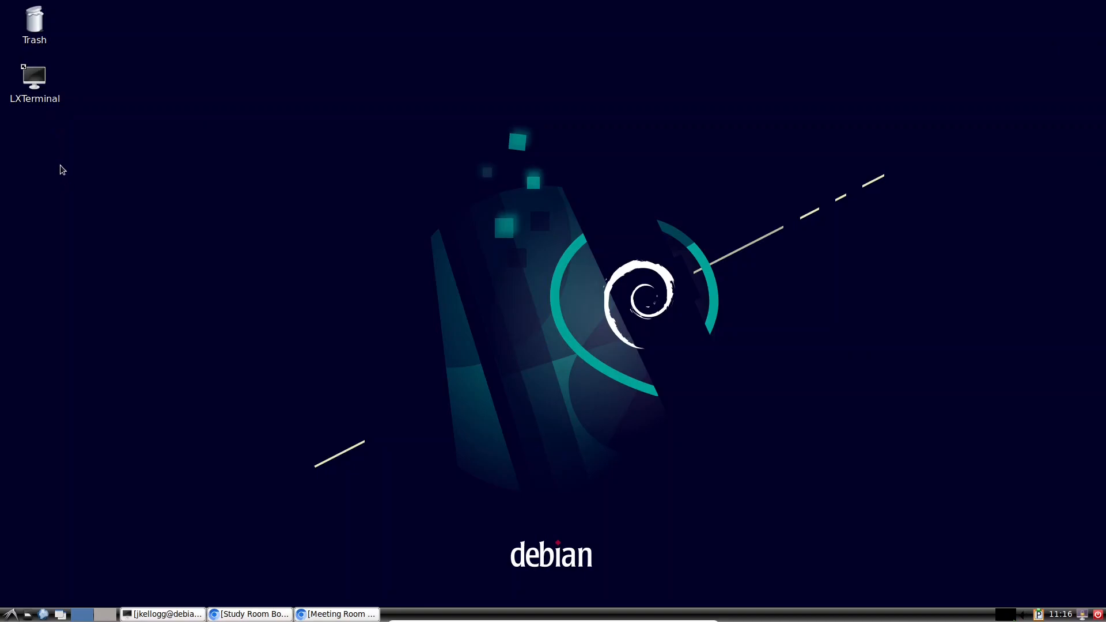
# Step: Start a new LXTerminal from the desktop icon and cd into /var/www/html/web/
pyautogui.doubleClick(36, 84)
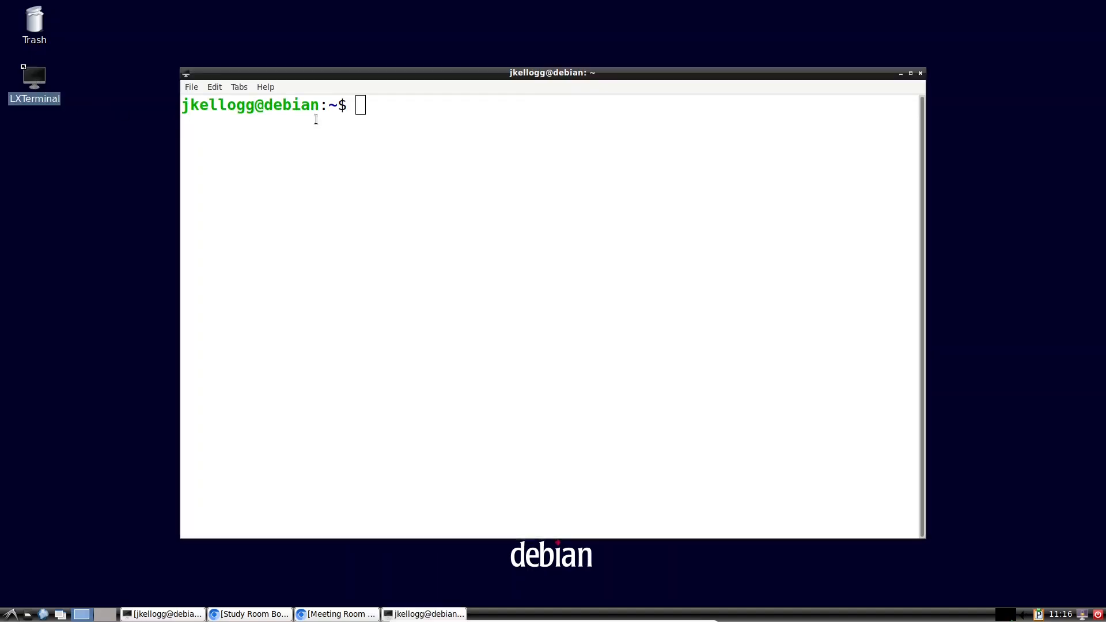
pyautogui.click(368, 104)
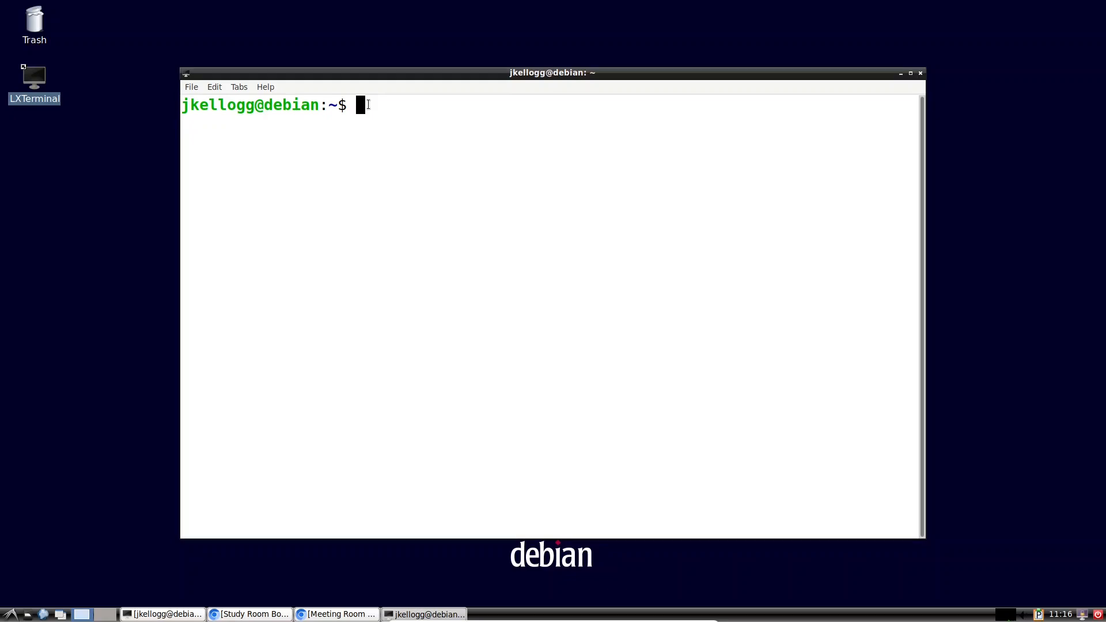
pyautogui.write('cd /var/www/html/')
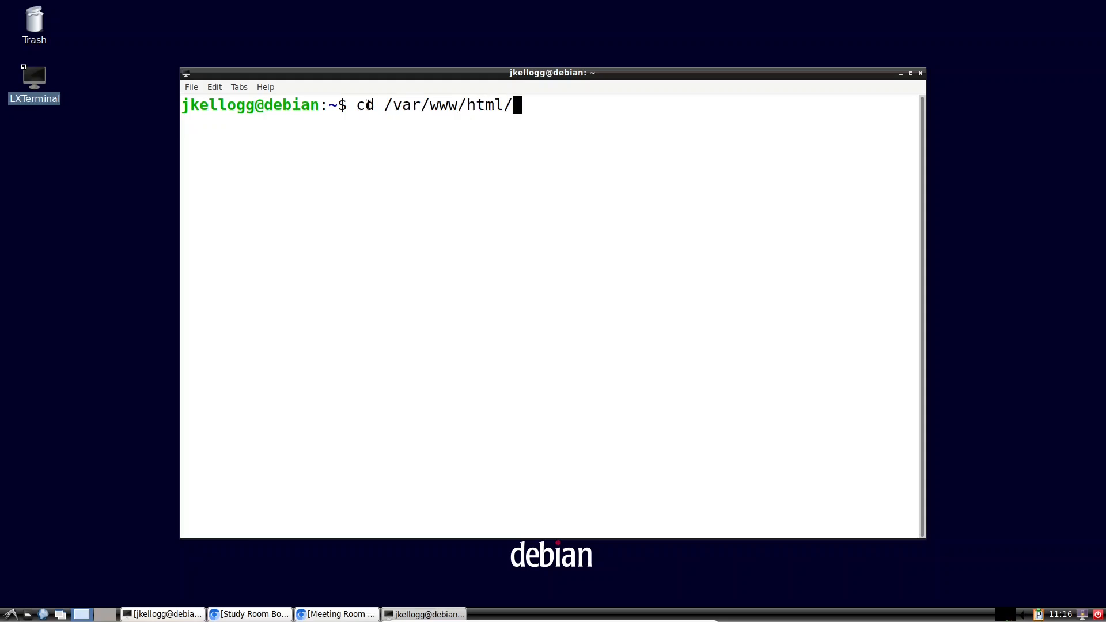
pyautogui.write('web/')
pyautogui.press('Return')
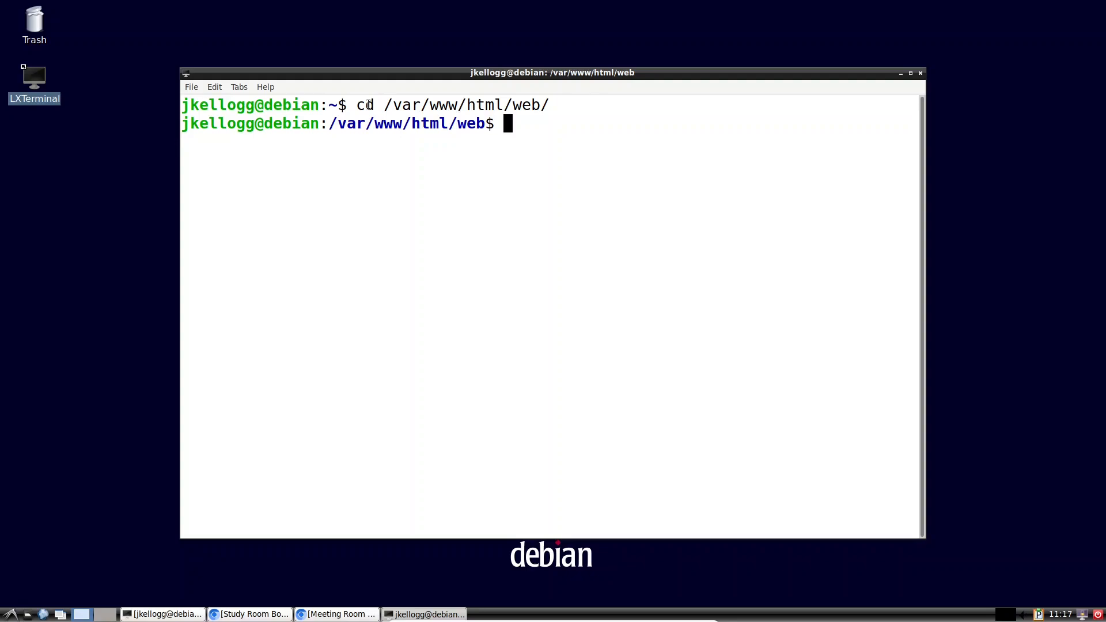
# Step: List the files in the web folder with ls
pyautogui.write('sudo nano')
pyautogui.press('BackSpace')
pyautogui.press('BackSpace')
pyautogui.press('BackSpace')
pyautogui.press('BackSpace')
pyautogui.press('BackSpace')
pyautogui.press('BackSpace')
pyautogui.press('BackSpace')
pyautogui.press('BackSpace')
pyautogui.press('BackSpace')
pyautogui.press('BackSpace')
pyautogui.write('ls')
pyautogui.press('Return')
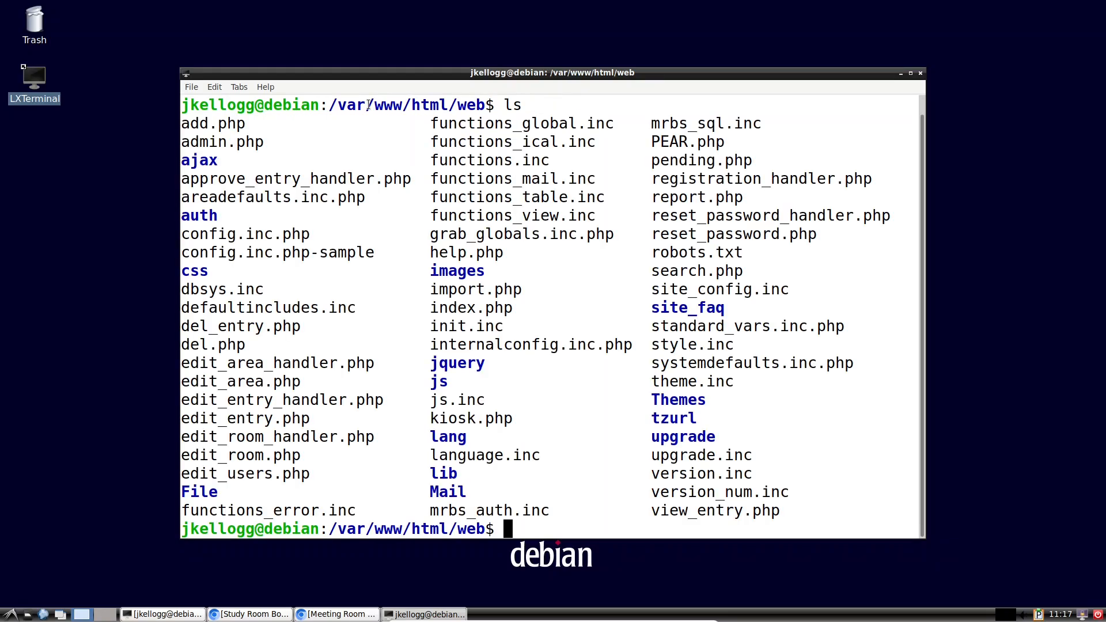
# Step: Run ls -la and scroll through the detailed file listing
pyautogui.write('ls -la')
pyautogui.press('Return')
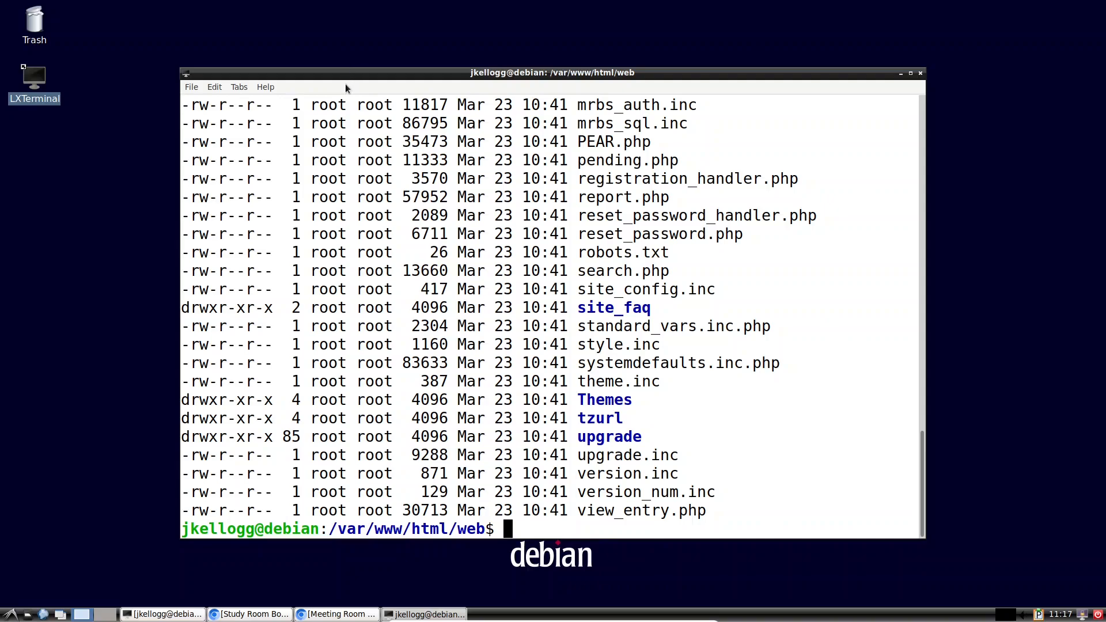
pyautogui.scroll(2, 353, 230)
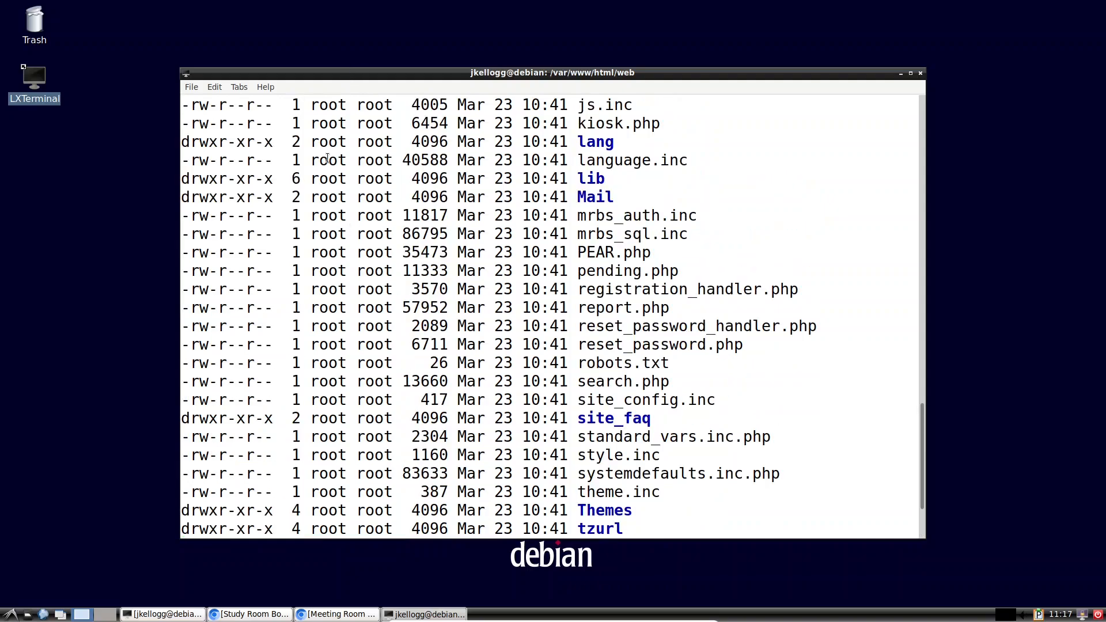
pyautogui.scroll(16, 322, 144)
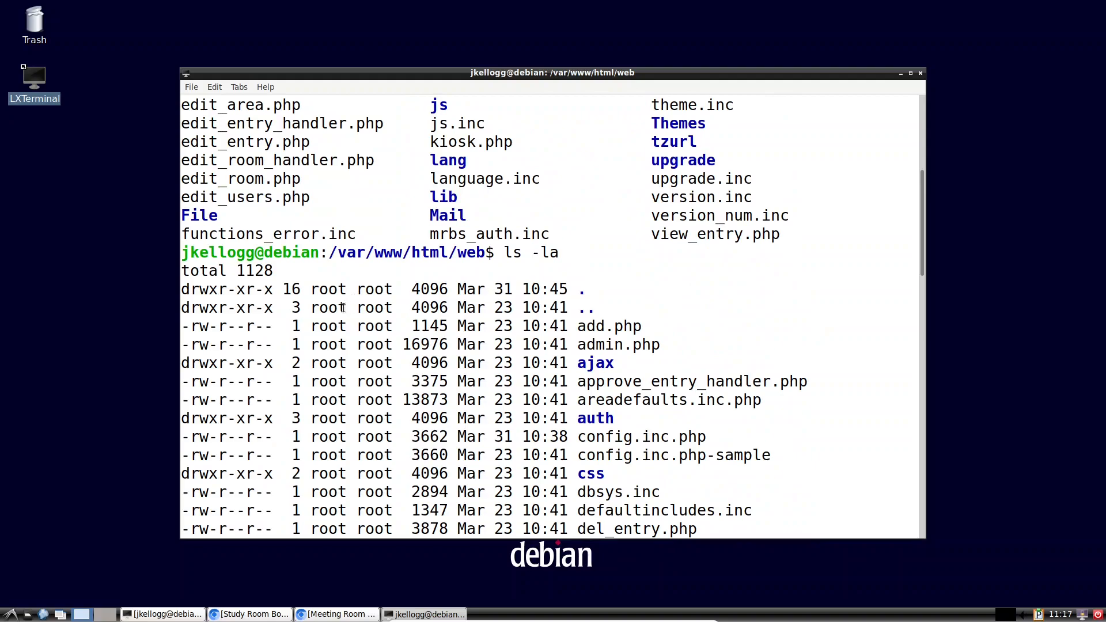
pyautogui.scroll(-7, 327, 242)
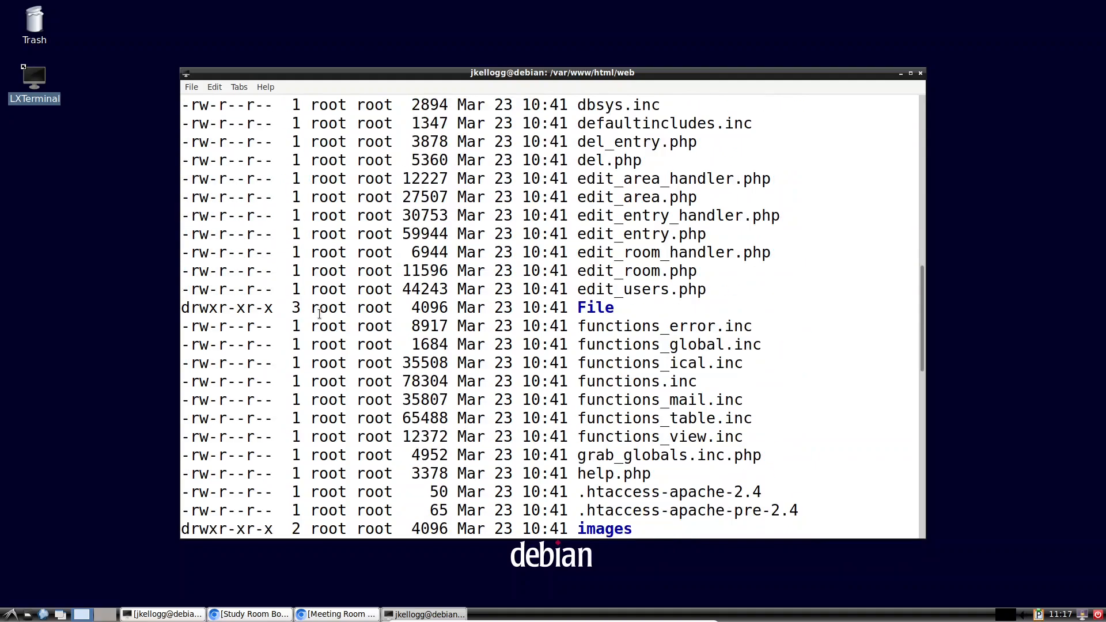
pyautogui.scroll(-3, 320, 314)
pyautogui.scroll(-7, 320, 314)
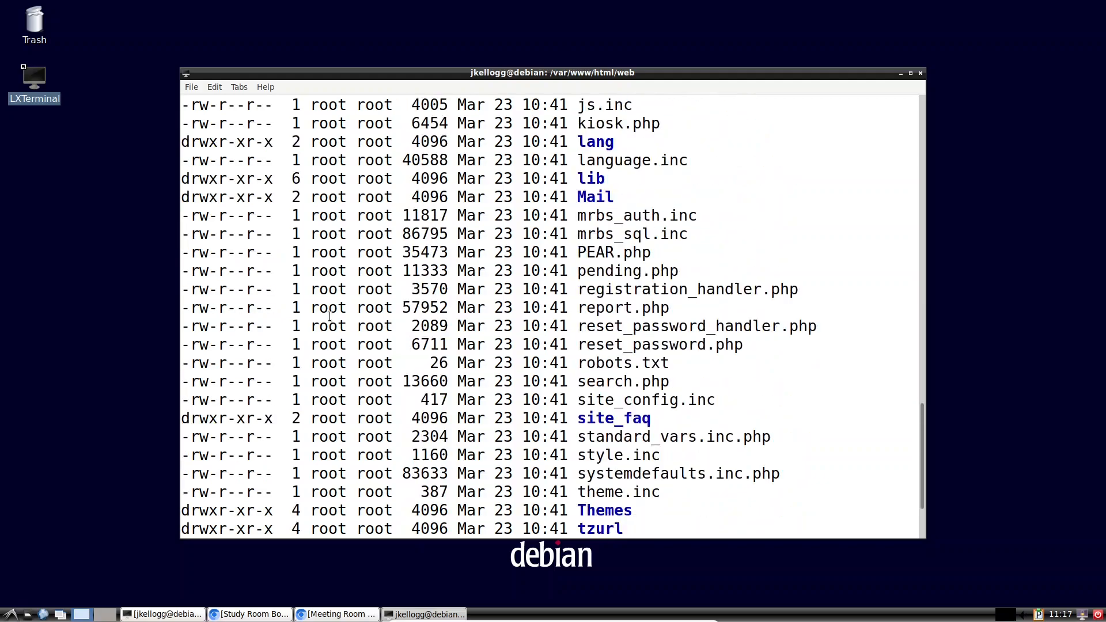
pyautogui.scroll(-2, 323, 327)
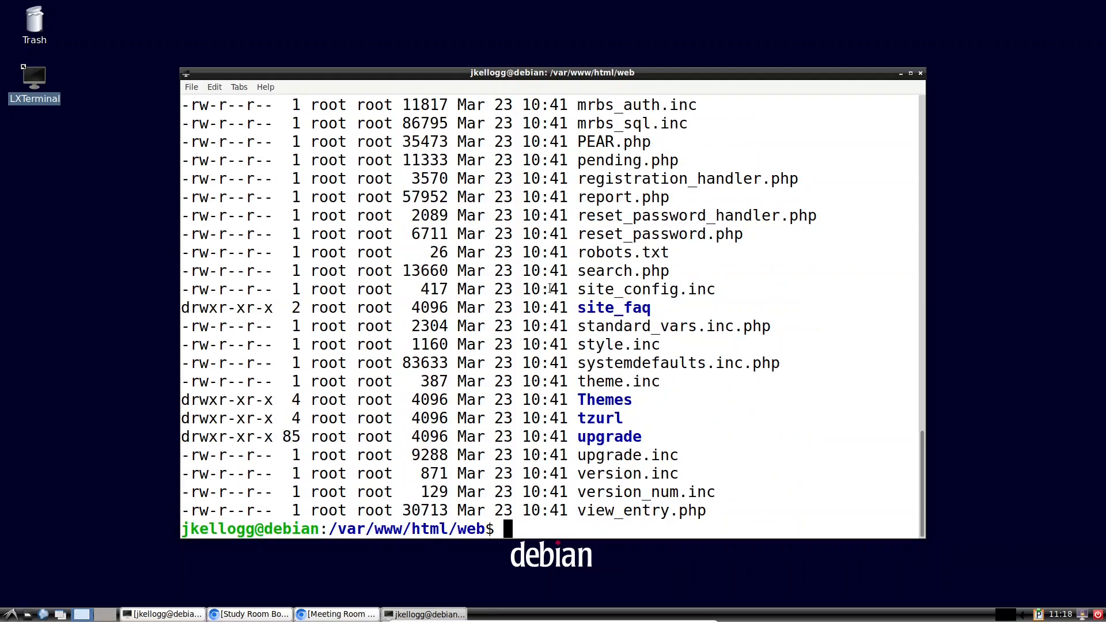
pyautogui.scroll(11, 559, 293)
pyautogui.scroll(6, 559, 293)
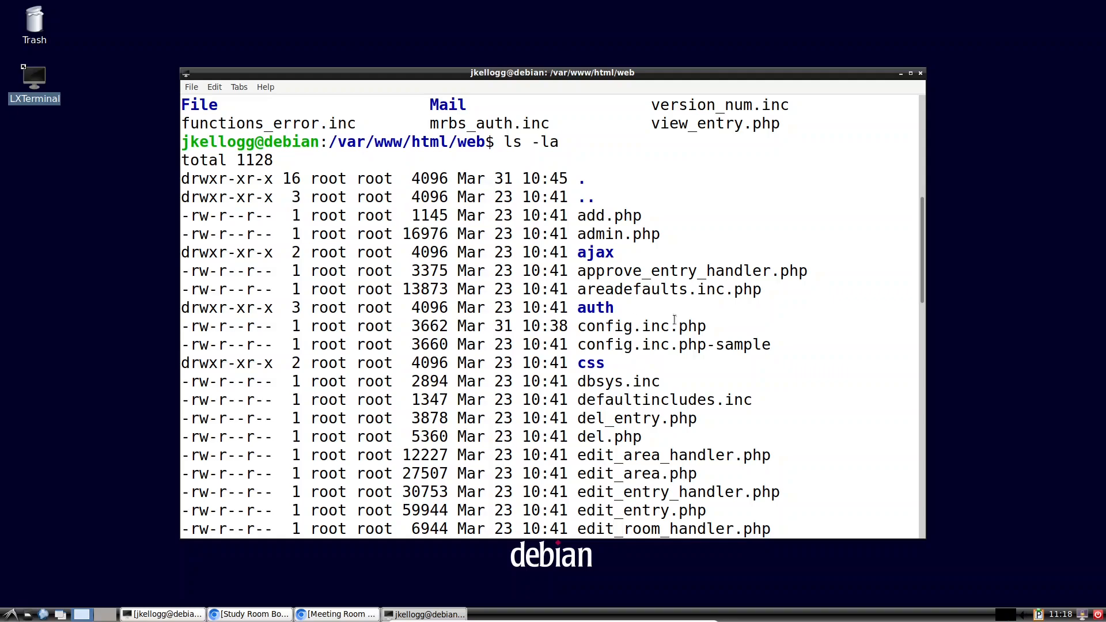
pyautogui.moveTo(708, 326); pyautogui.dragTo(661, 326)
pyautogui.scroll(-14, 619, 336)
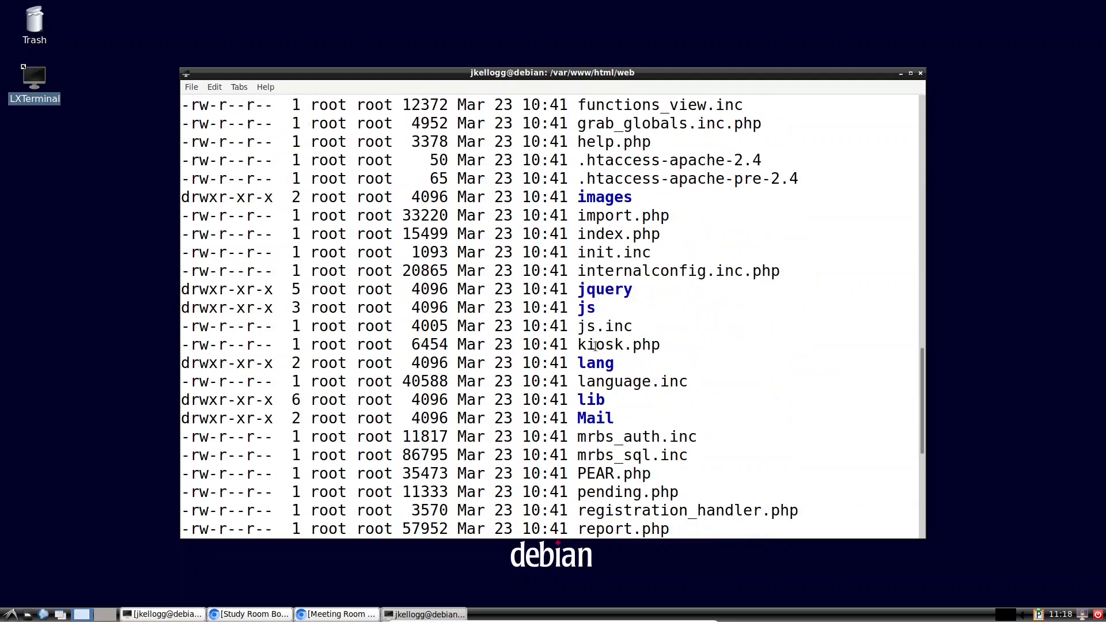
pyautogui.scroll(-2, 569, 381)
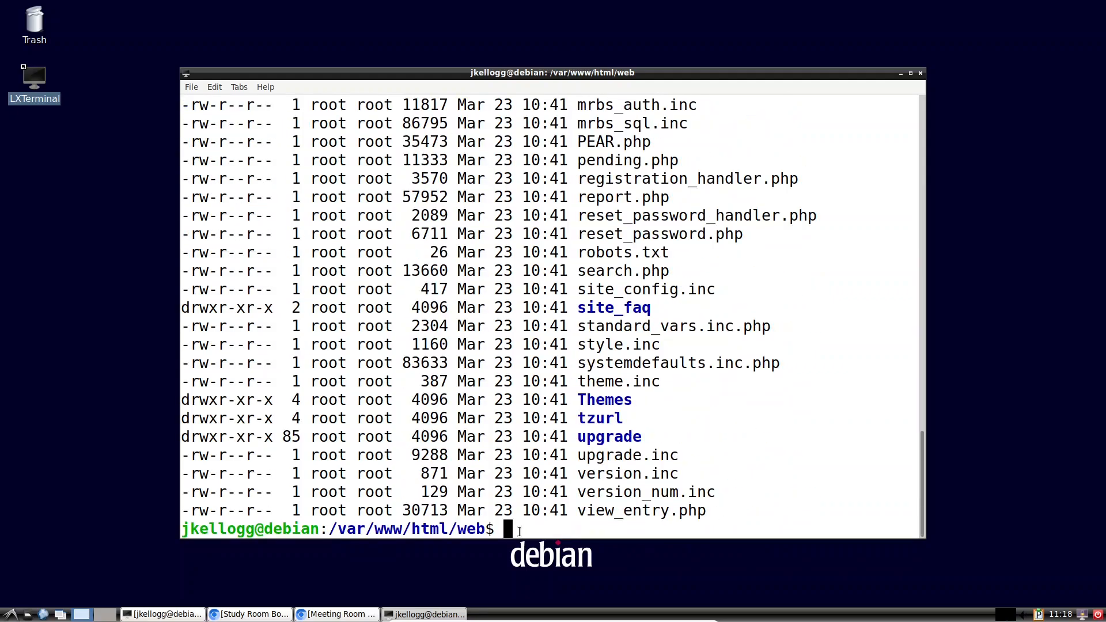
# Step: Open config.inc.php in nano via sudo, then switch to the terminal showing the listing
pyautogui.write('sudo nano ')
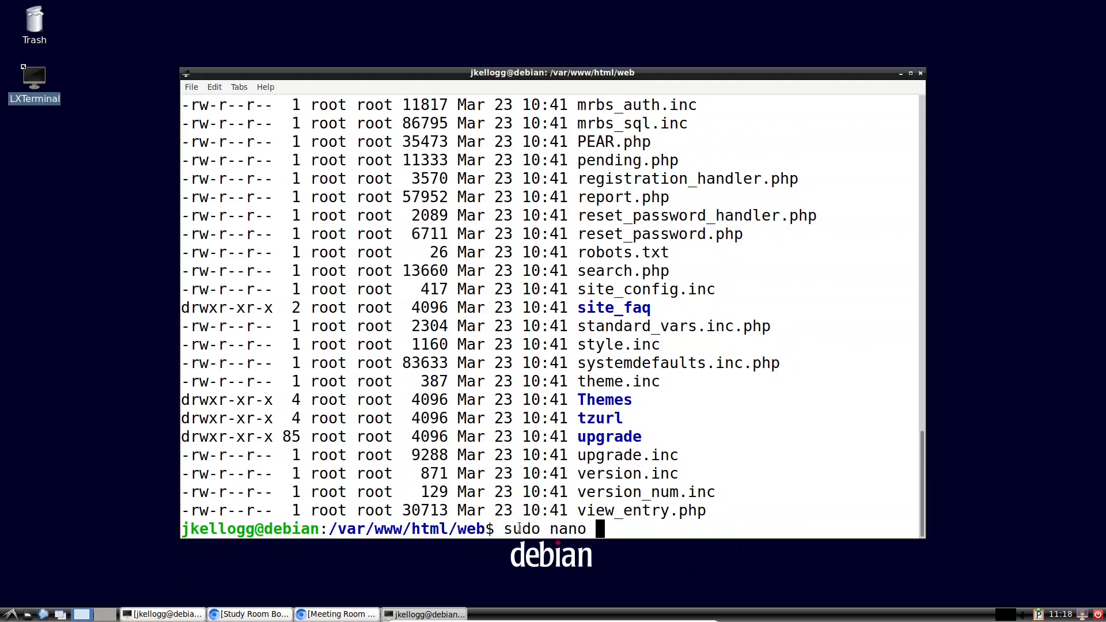
pyautogui.write('config.inc.php')
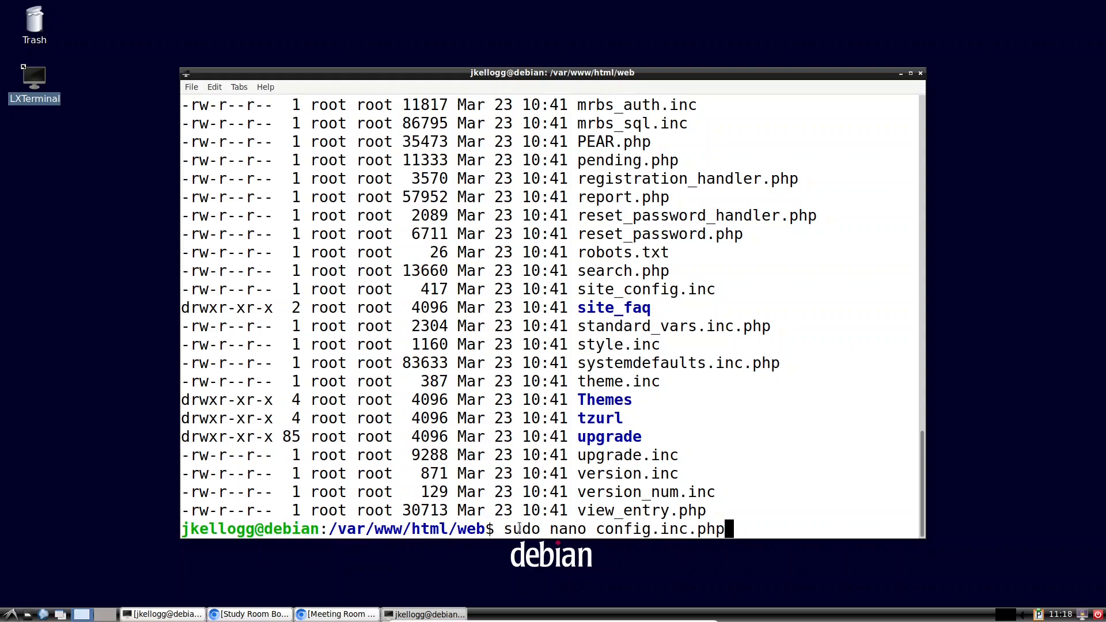
pyautogui.press('Return')
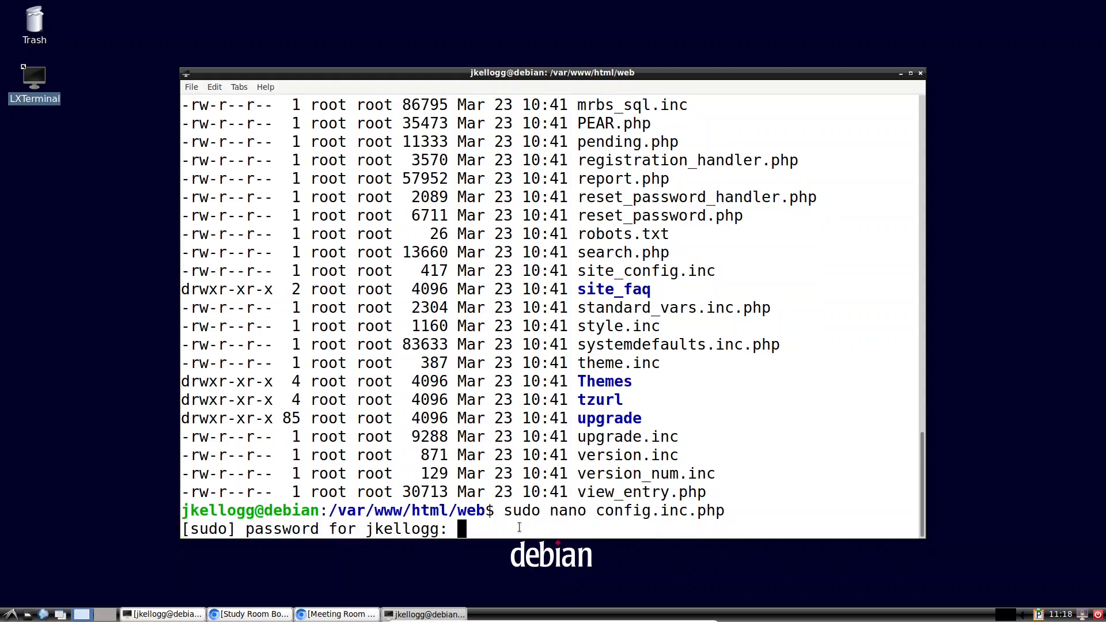
pyautogui.press('Return')
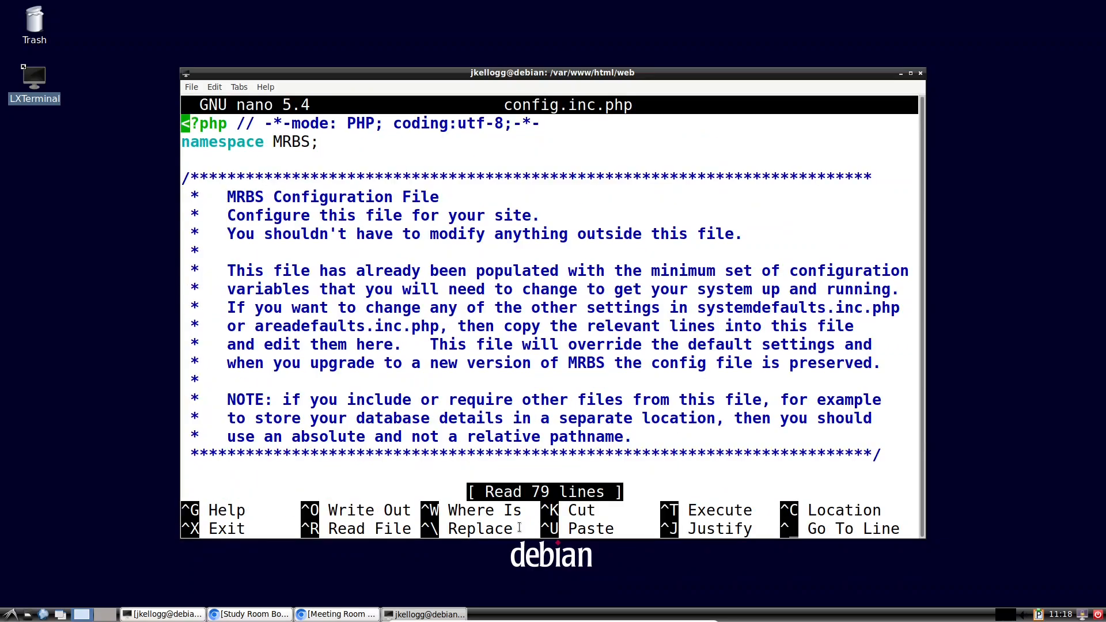
pyautogui.moveTo(645, 72); pyautogui.dragTo(466, 5)
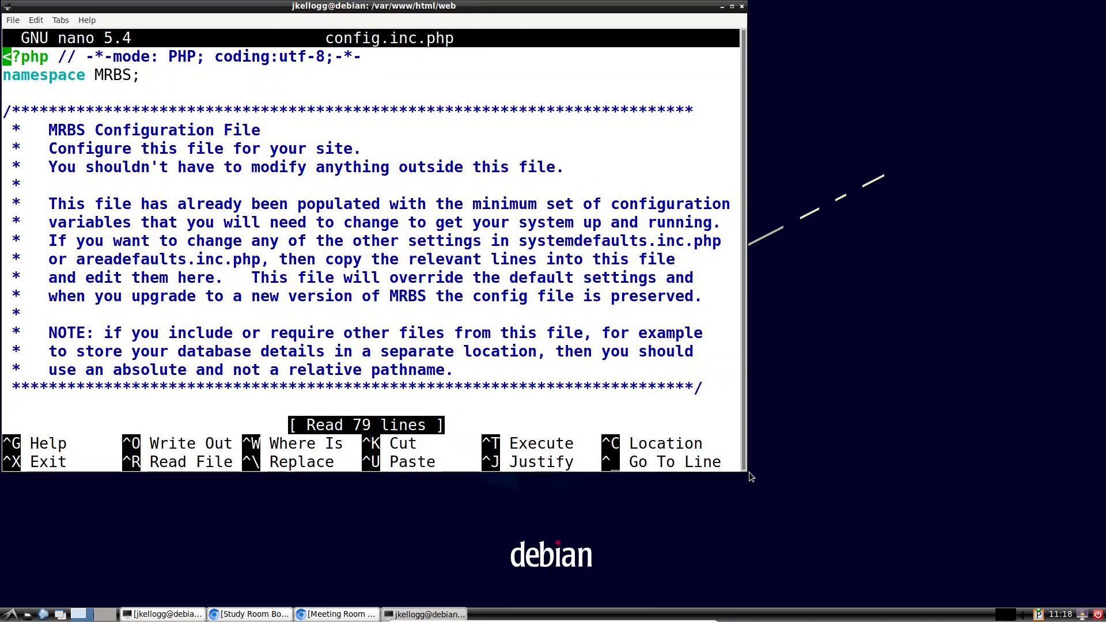
pyautogui.click(426, 614)
pyautogui.click(426, 614)
pyautogui.click(161, 614)
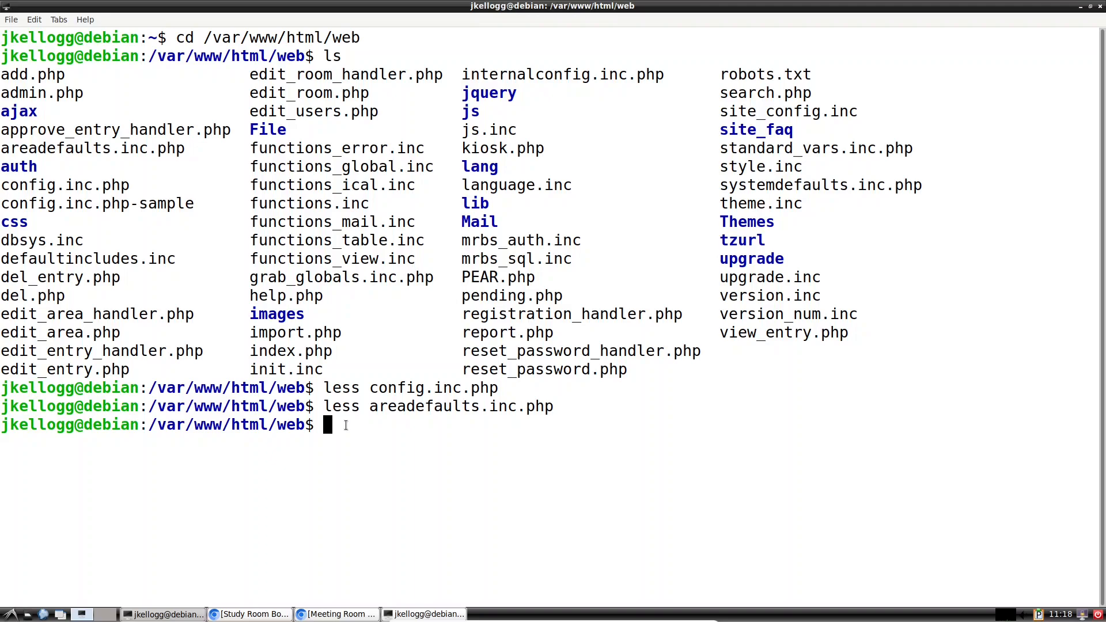
# Step: View systemdefaults.inc.php in less, completing the name from 'less sys'
pyautogui.write('less sys')
pyautogui.press('Tab')
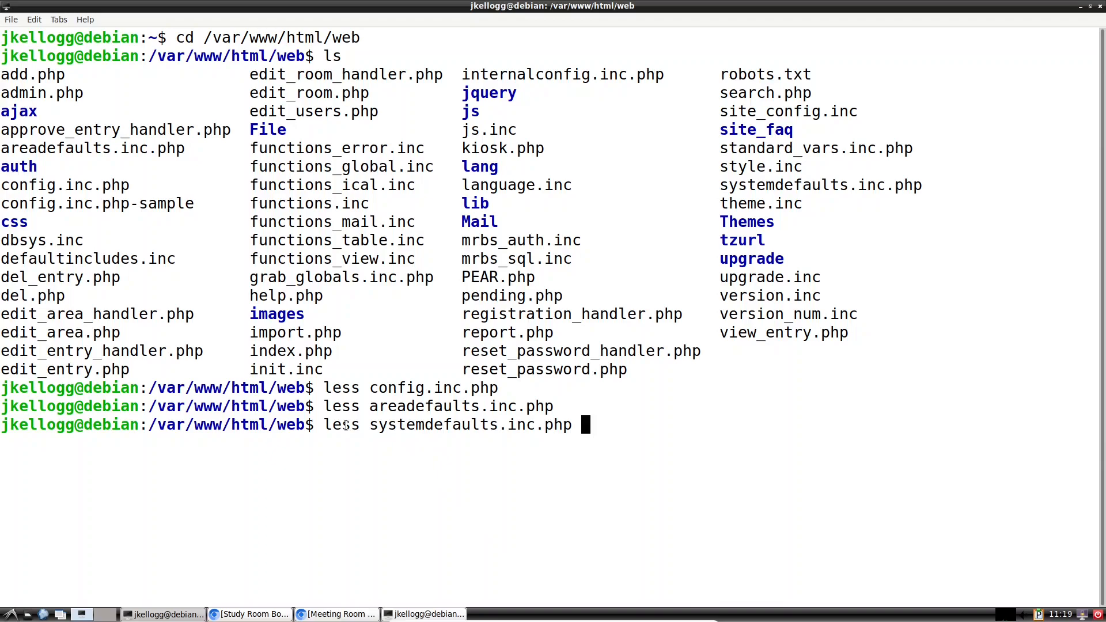
pyautogui.press('Return')
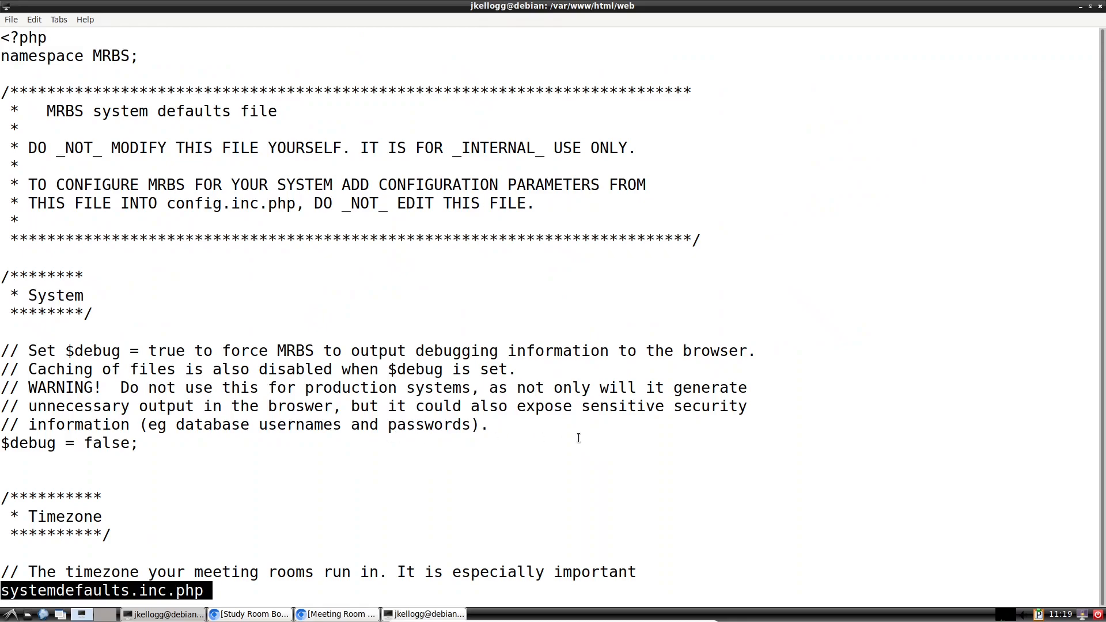
# Step: Search systemdefaults.inc.php in less for 'logo' to reach the company and logo settings
pyautogui.scroll(-20, 579, 438)
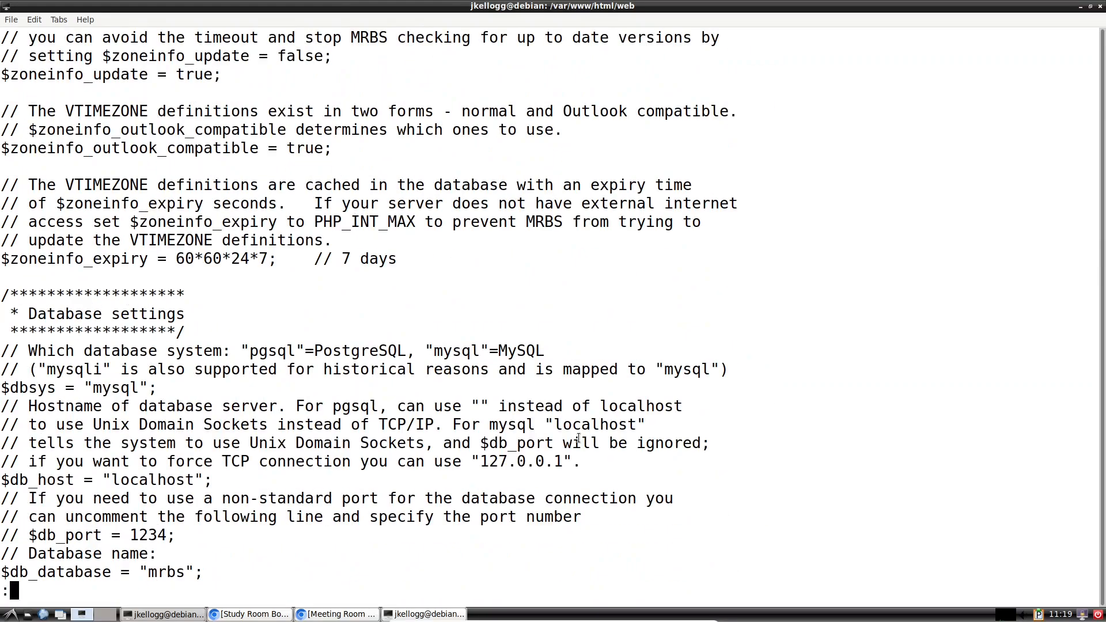
pyautogui.scroll(20, 578, 438)
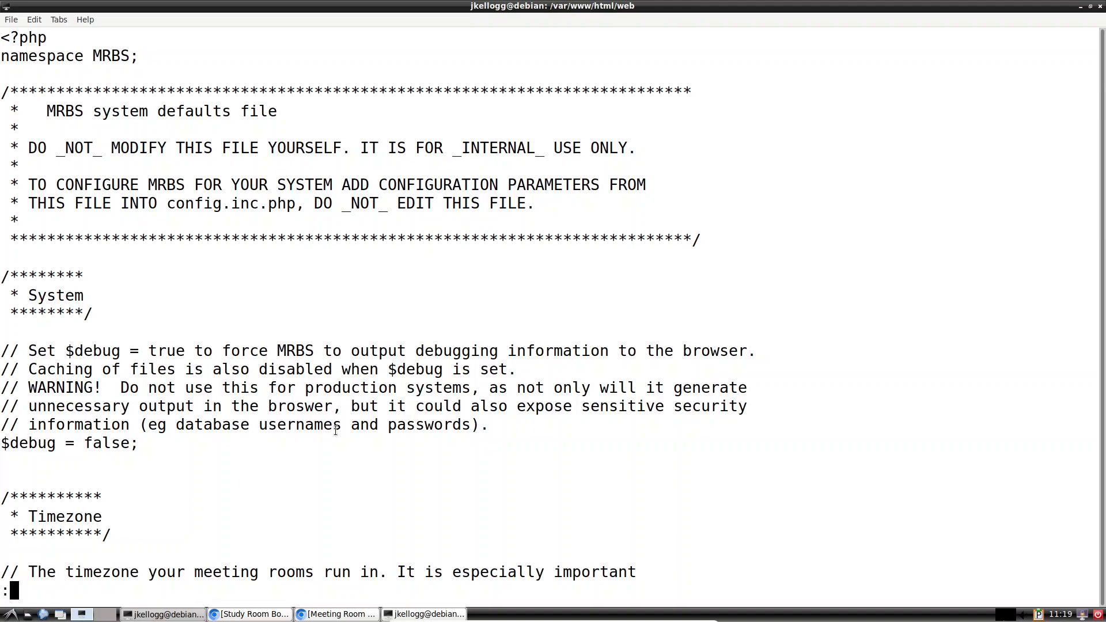
pyautogui.press('Escape')
pyautogui.press('/')
pyautogui.write('logo')
pyautogui.press('Return')
pyautogui.write(':')
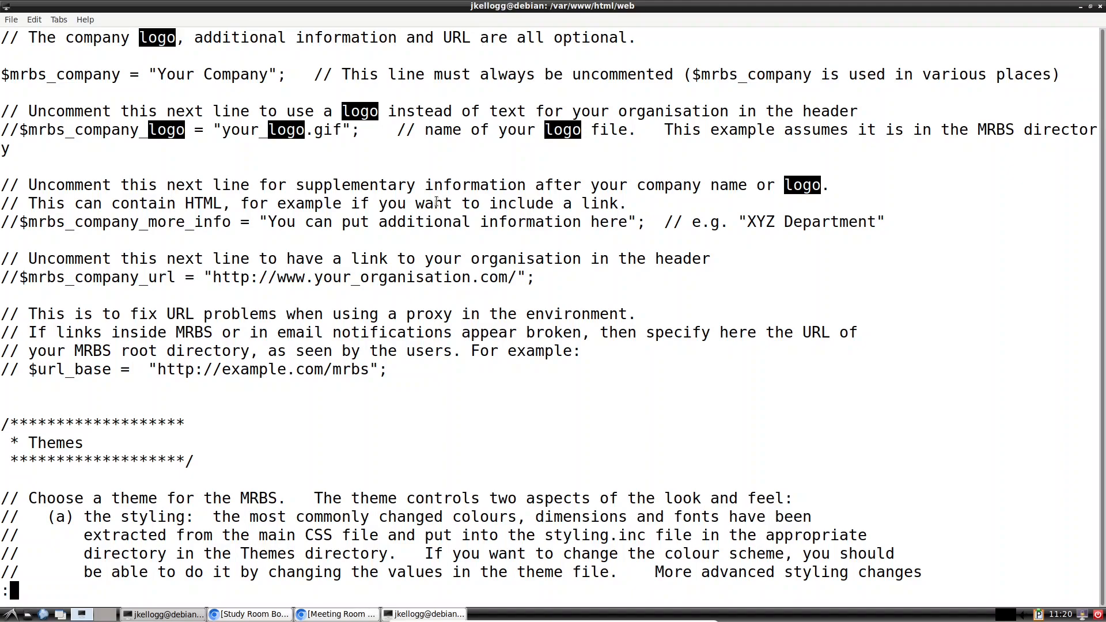
# Step: Step through the remaining 'logo' matches in the pager, which turn out to be only logout links
pyautogui.scroll(-2, 436, 201)
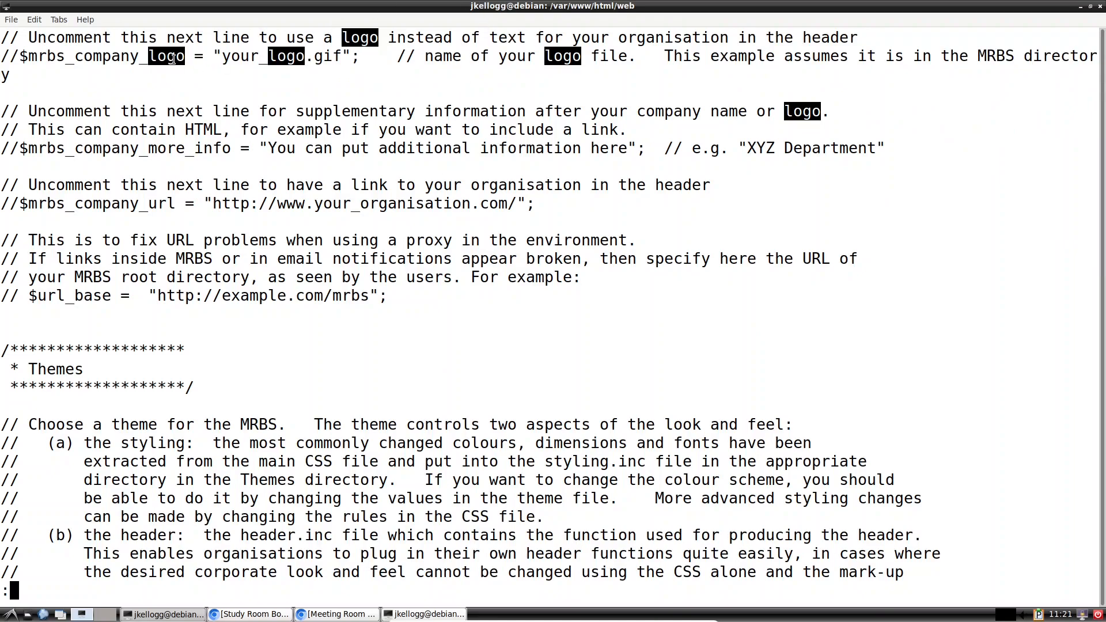
pyautogui.scroll(-1, 173, 59)
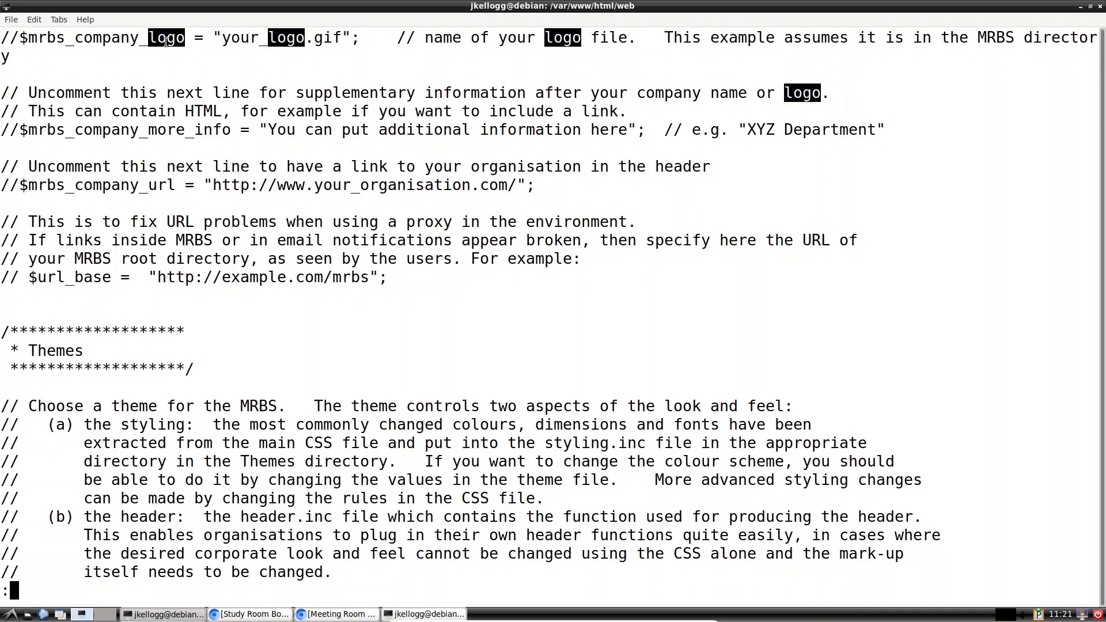
pyautogui.scroll(-1, 165, 40)
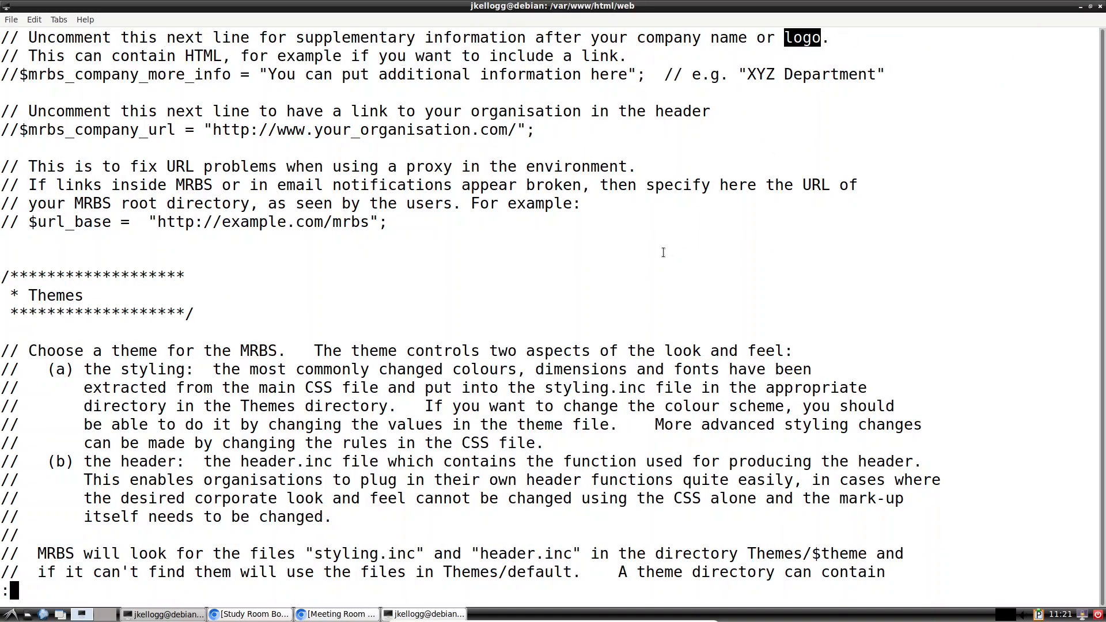
pyautogui.press('n')
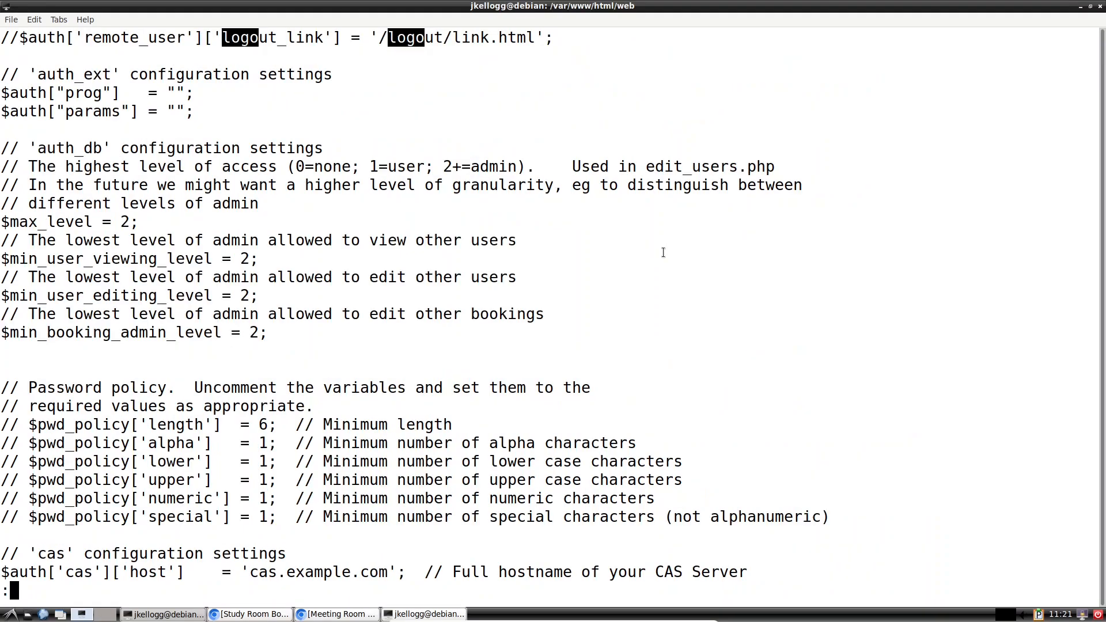
pyautogui.scroll(3, 432, 341)
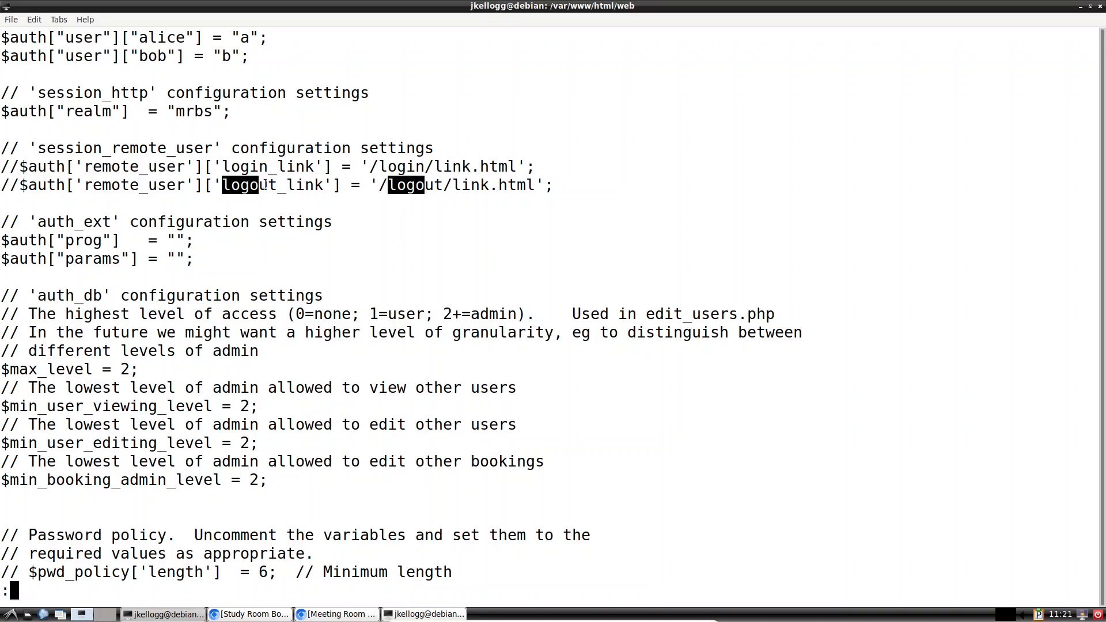
pyautogui.scroll(-3, 450, 230)
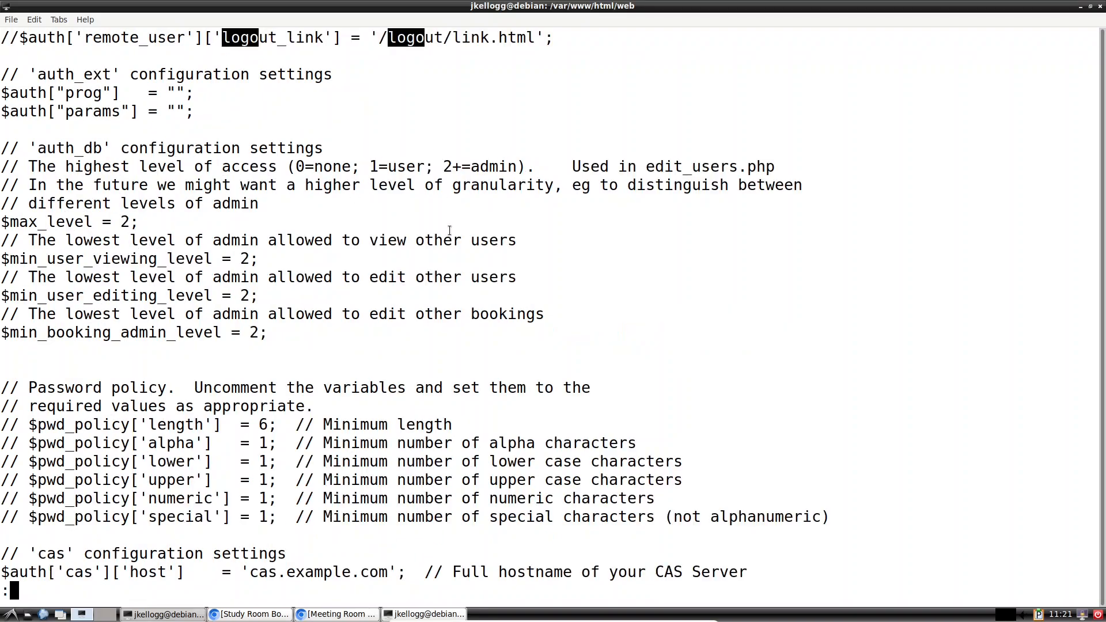
pyautogui.scroll(-10, 449, 230)
pyautogui.scroll(-1, 326, 187)
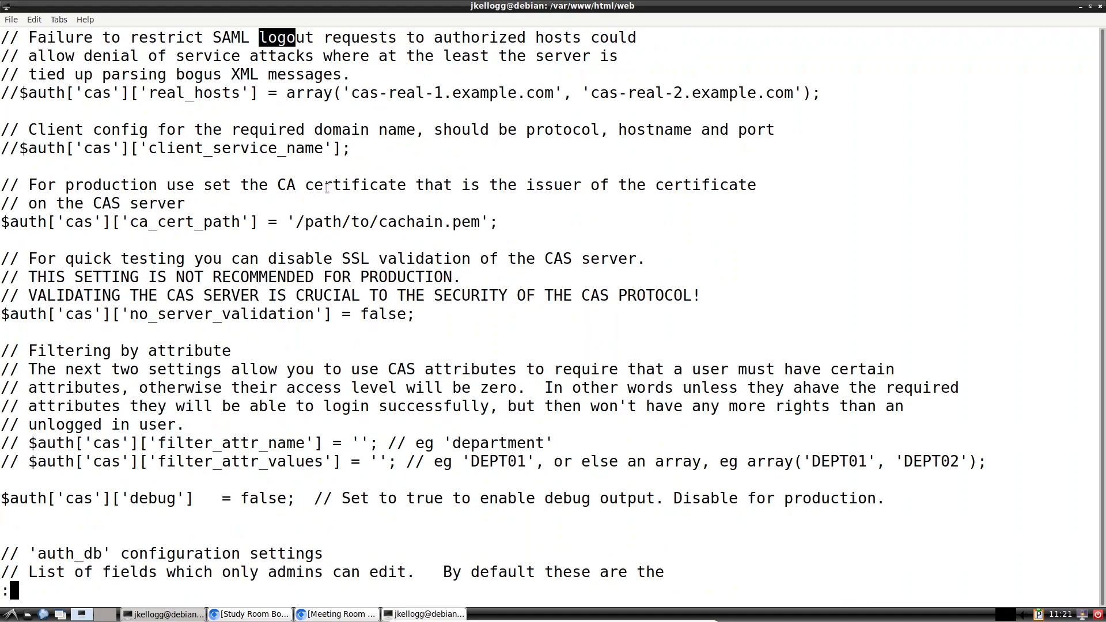
pyautogui.press('n')
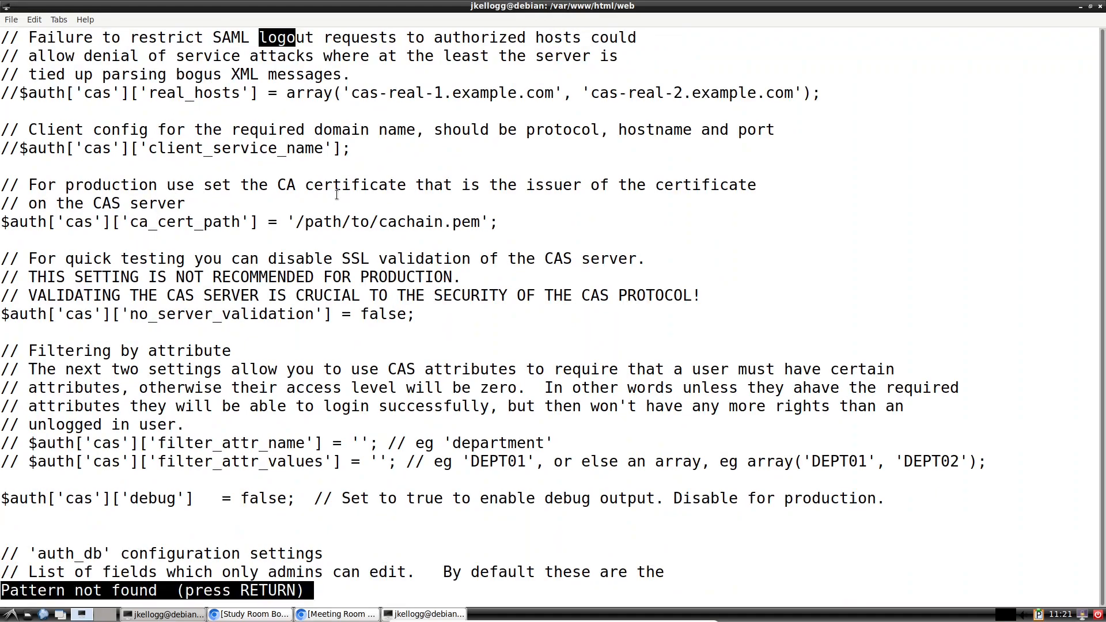
# Step: Dismiss the 'Pattern not found' message and scroll back to the top of the file
pyautogui.press('N')
pyautogui.scroll(1, 369, 243)
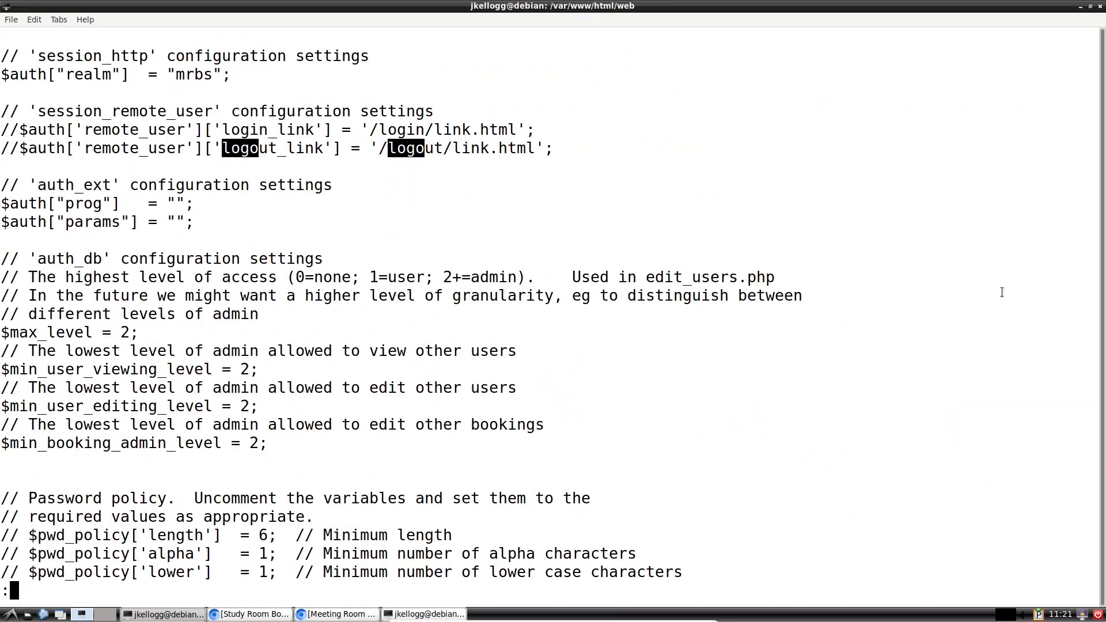
pyautogui.scroll(10, 501, 340)
pyautogui.scroll(20, 493, 318)
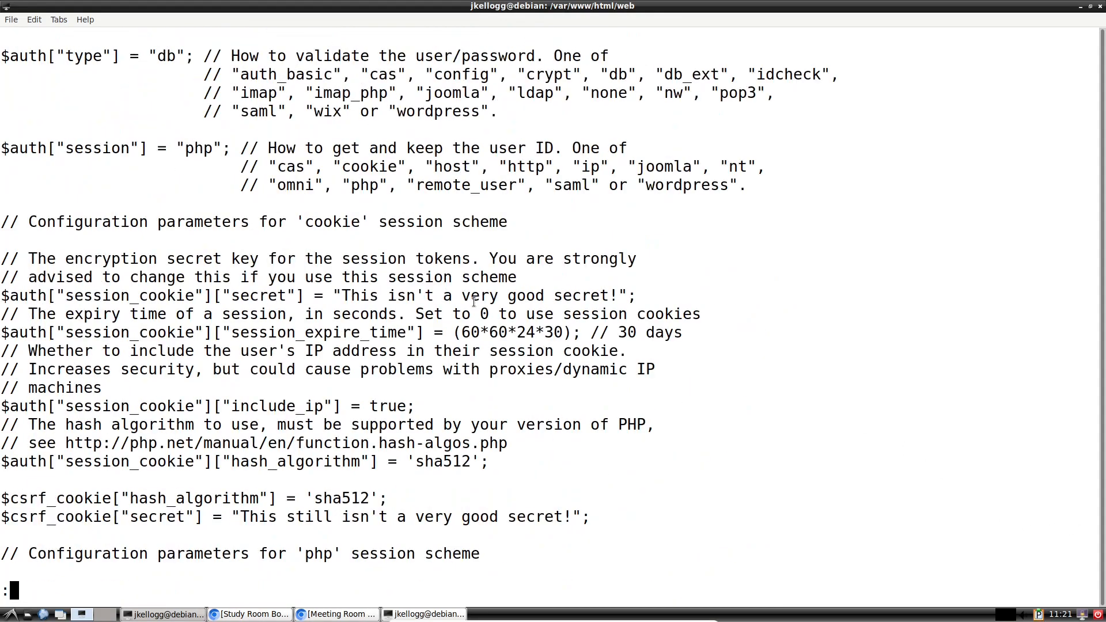
pyautogui.scroll(20, 473, 301)
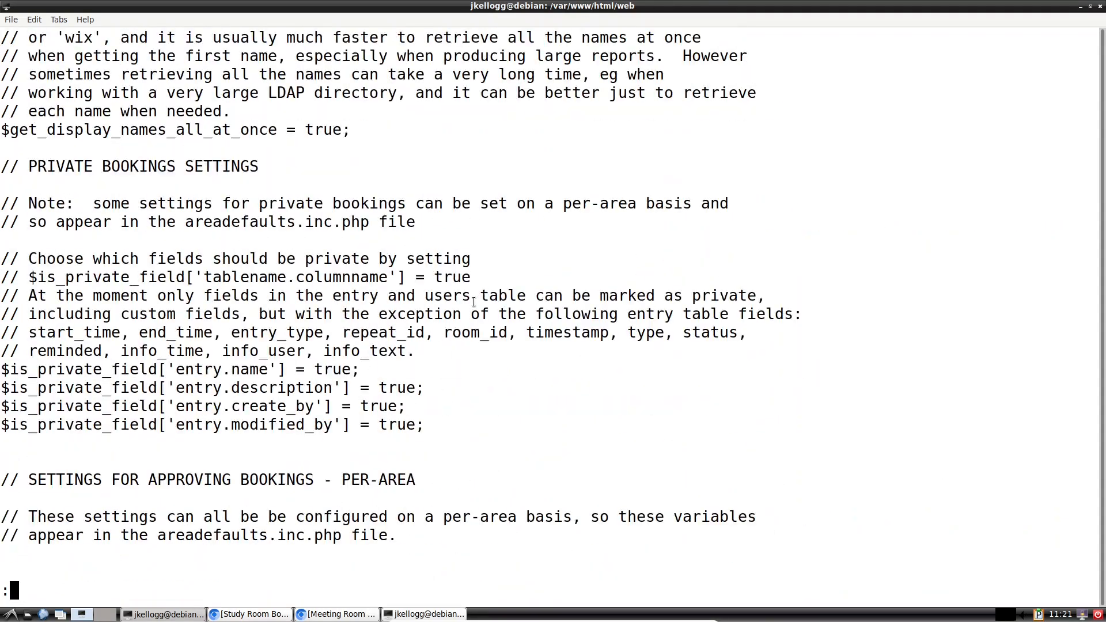
pyautogui.scroll(20, 473, 301)
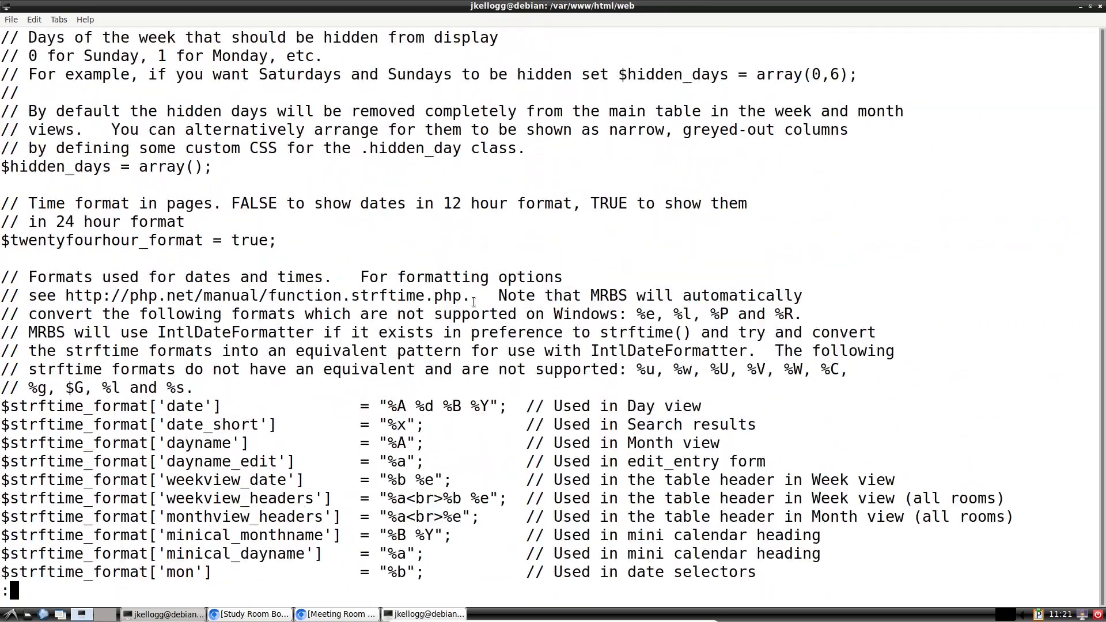
pyautogui.scroll(20, 474, 302)
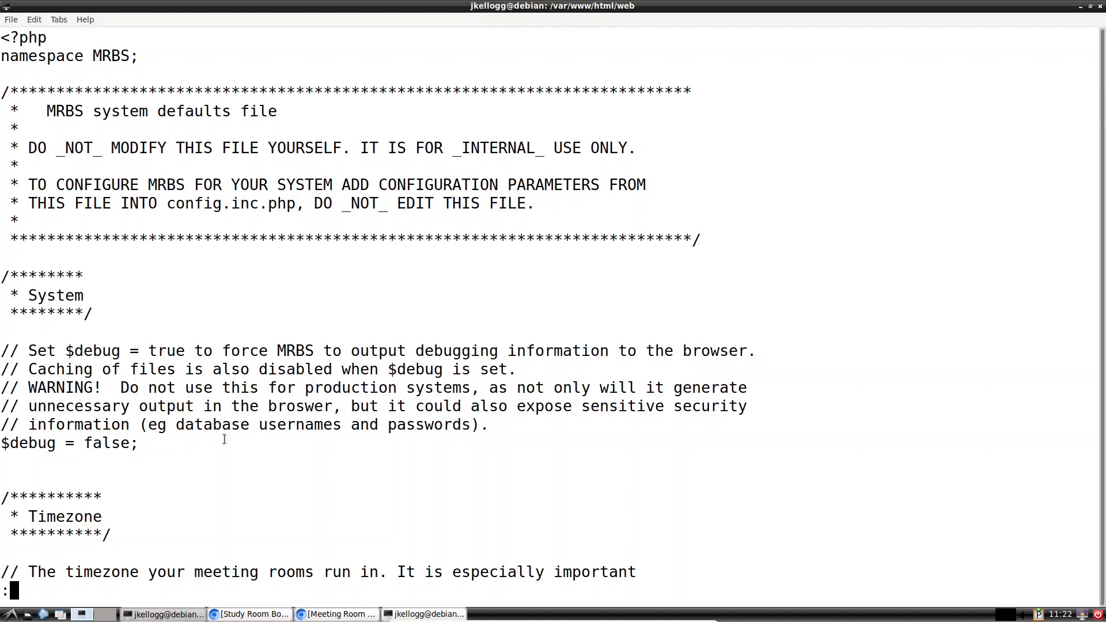
# Step: Scroll past the Timezone section to the Database settings: $dbsys mysql, host localhost, database mrbs
pyautogui.scroll(-4, 303, 393)
pyautogui.scroll(-3, 303, 392)
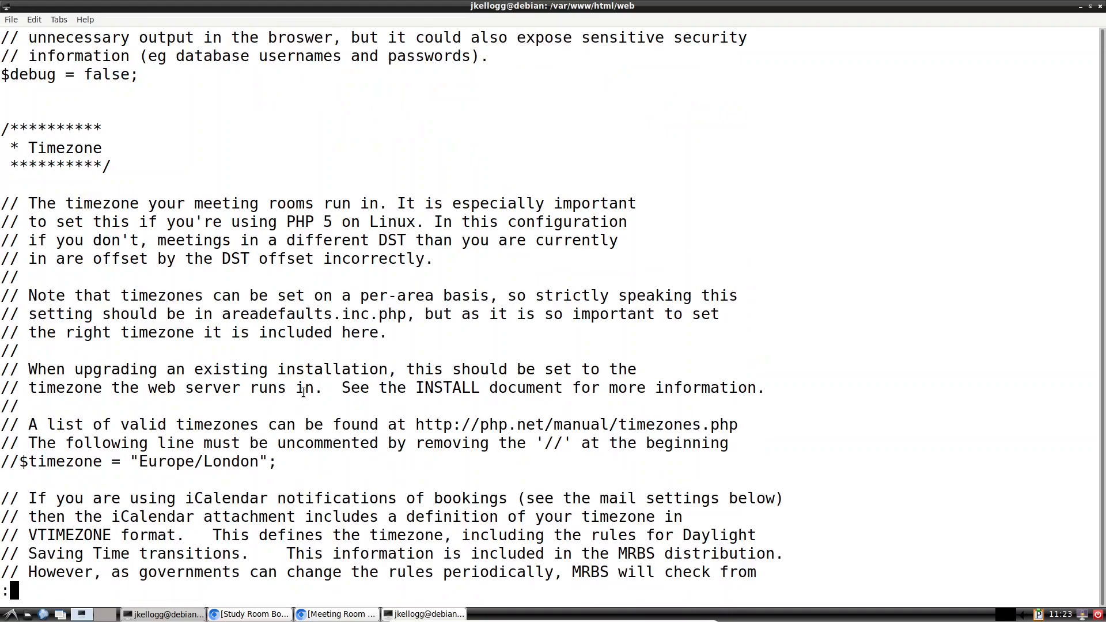
pyautogui.scroll(-3, 303, 392)
pyautogui.scroll(-3, 303, 393)
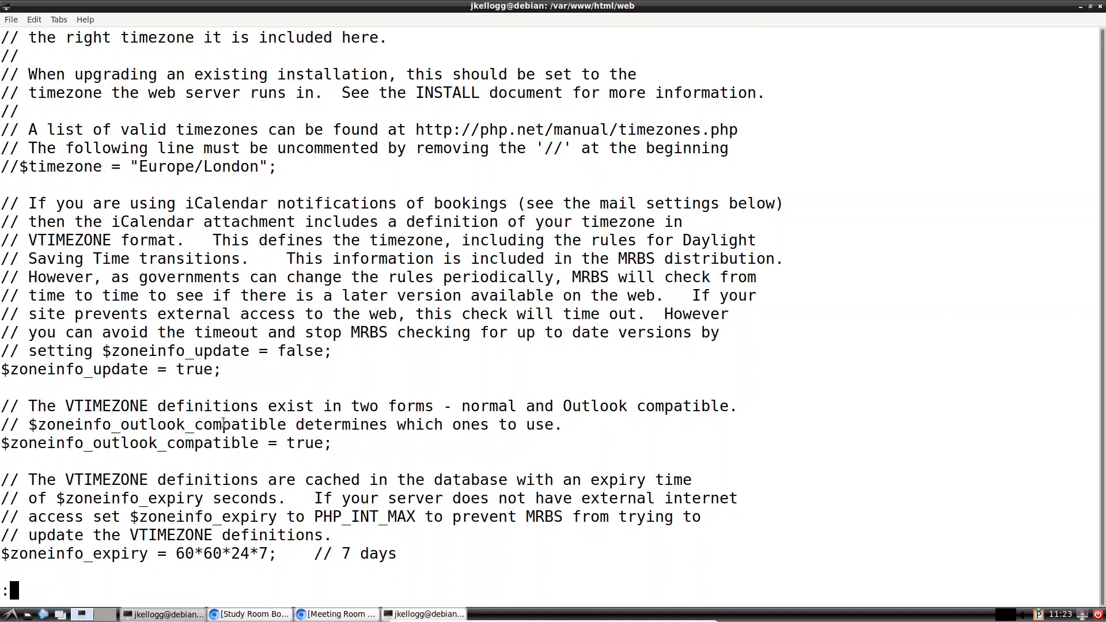
pyautogui.scroll(-3, 223, 423)
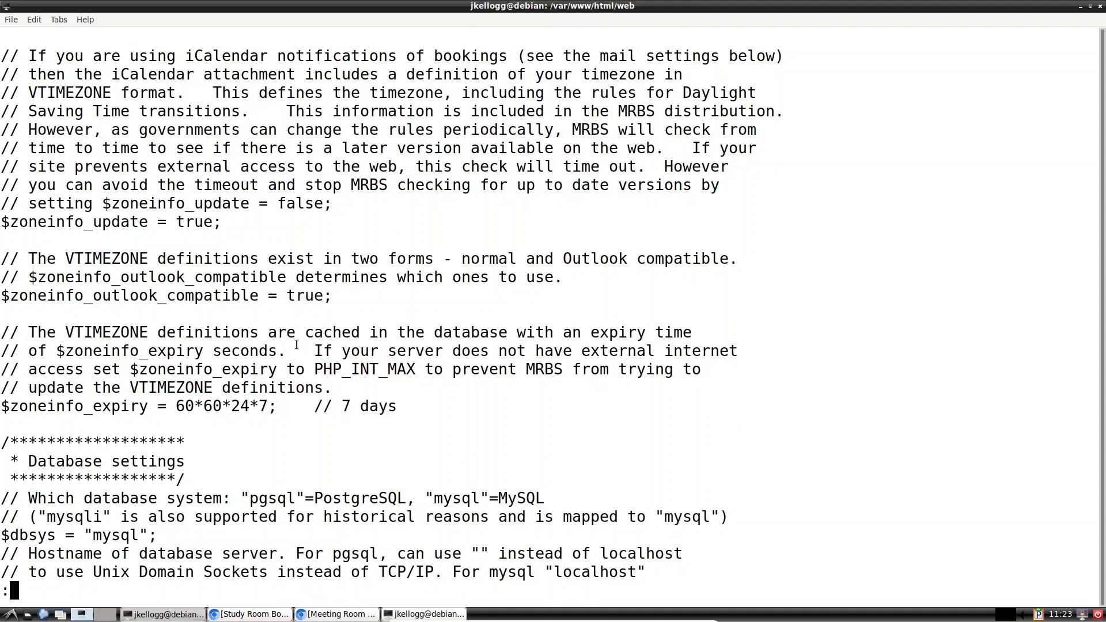
pyautogui.scroll(-2, 297, 343)
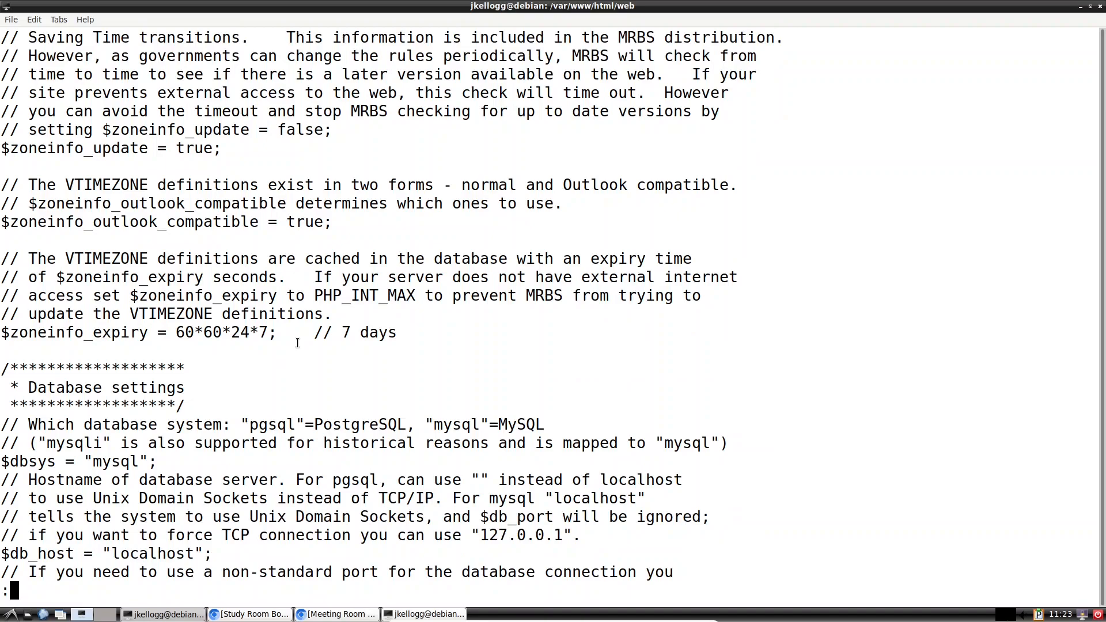
pyautogui.scroll(-7, 298, 343)
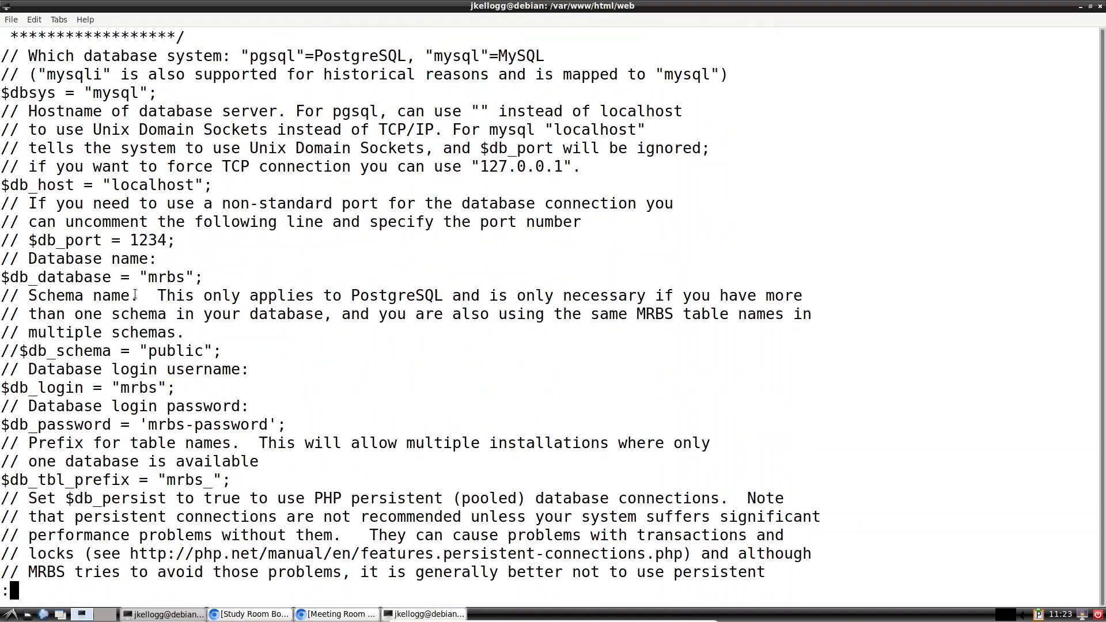
# Step: Restore the pager window and bring the reference config back in front near the Site identification section
pyautogui.click(1090, 7)
pyautogui.click(109, 242)
pyautogui.scroll(-6, 109, 241)
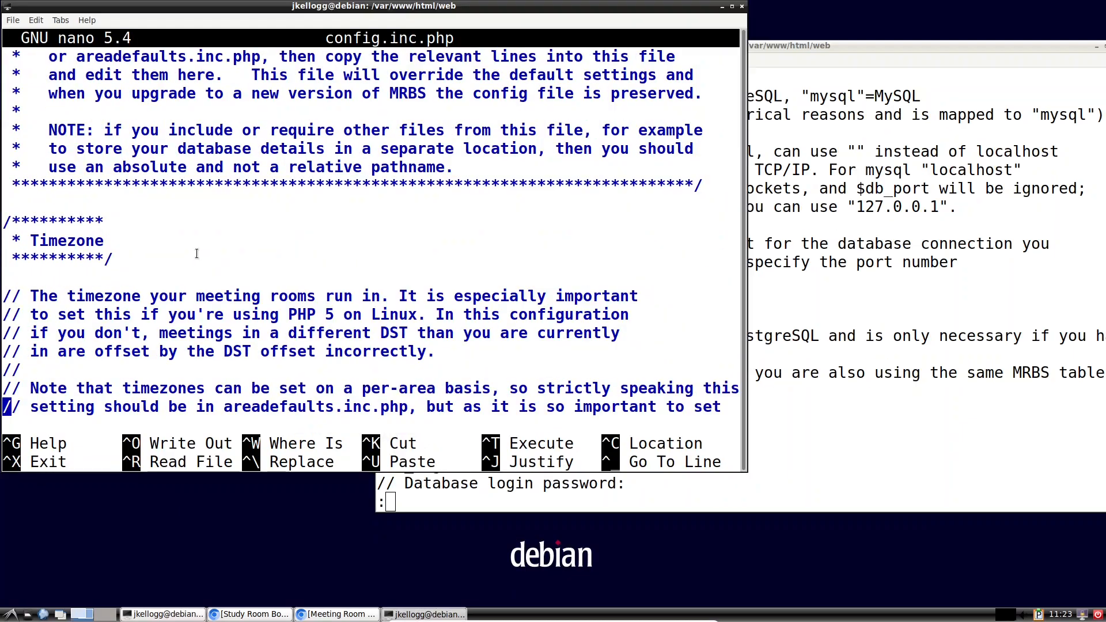
pyautogui.scroll(-6, 109, 242)
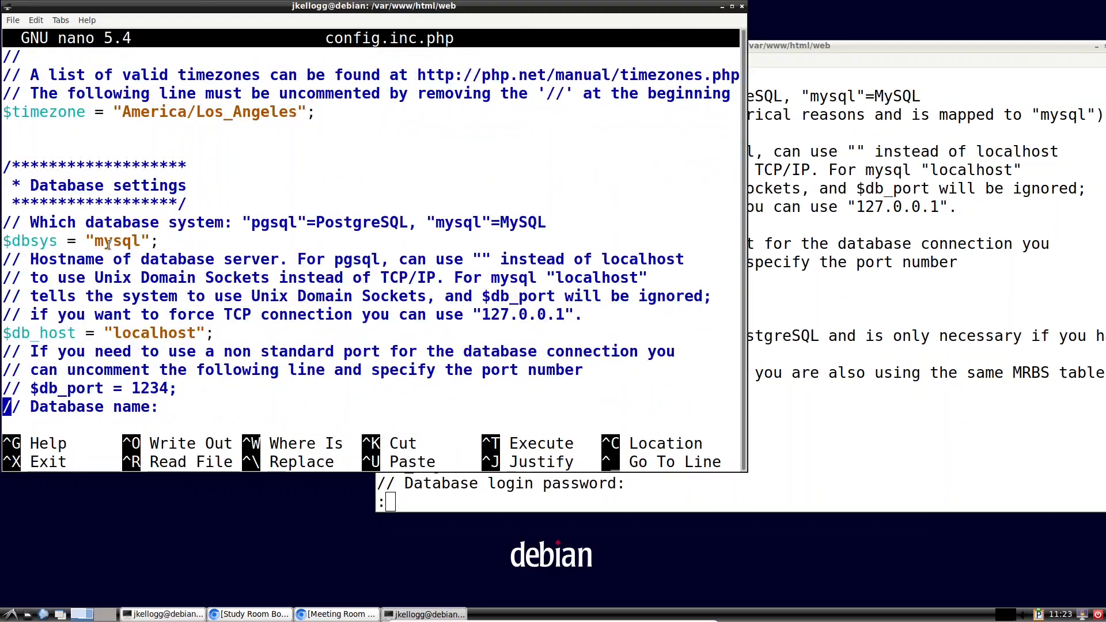
pyautogui.scroll(-7, 105, 252)
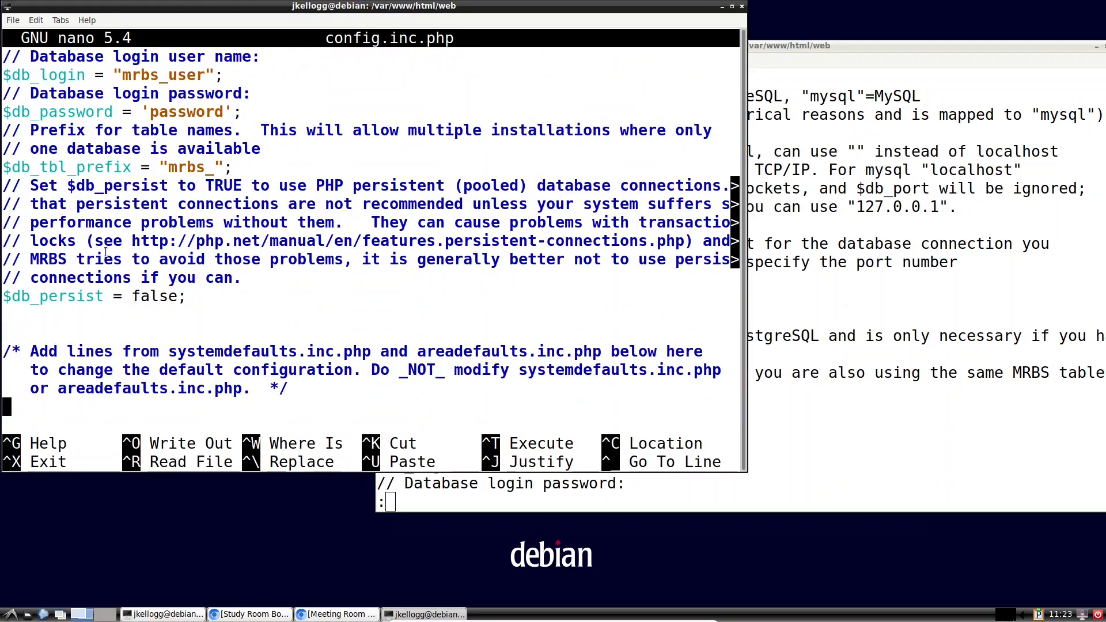
pyautogui.click(924, 420)
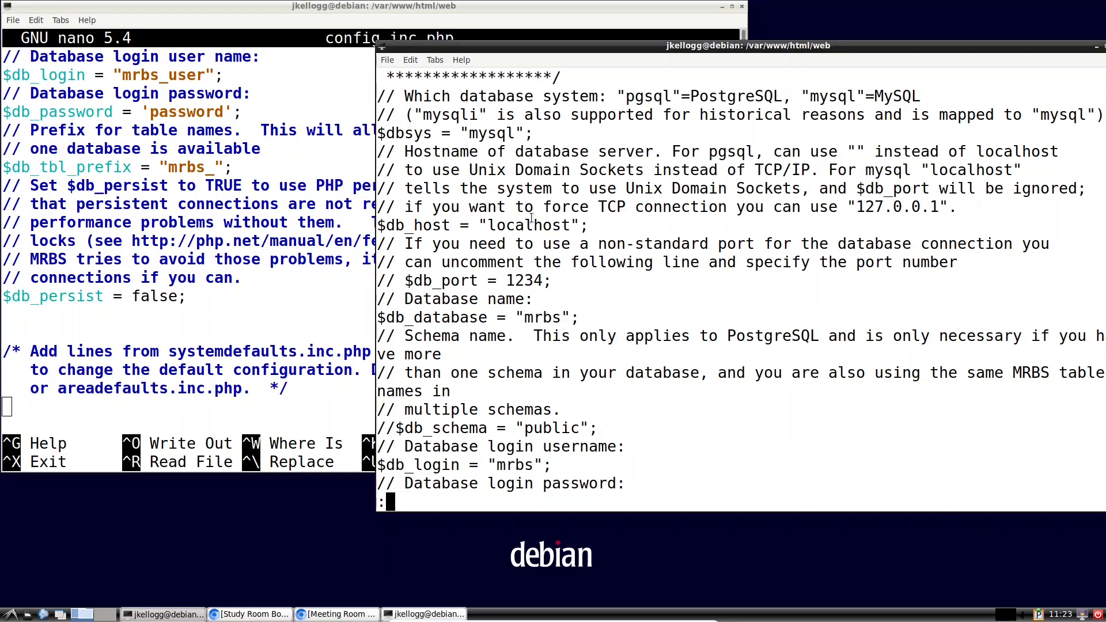
pyautogui.scroll(7, 108, 279)
pyautogui.scroll(10, 108, 279)
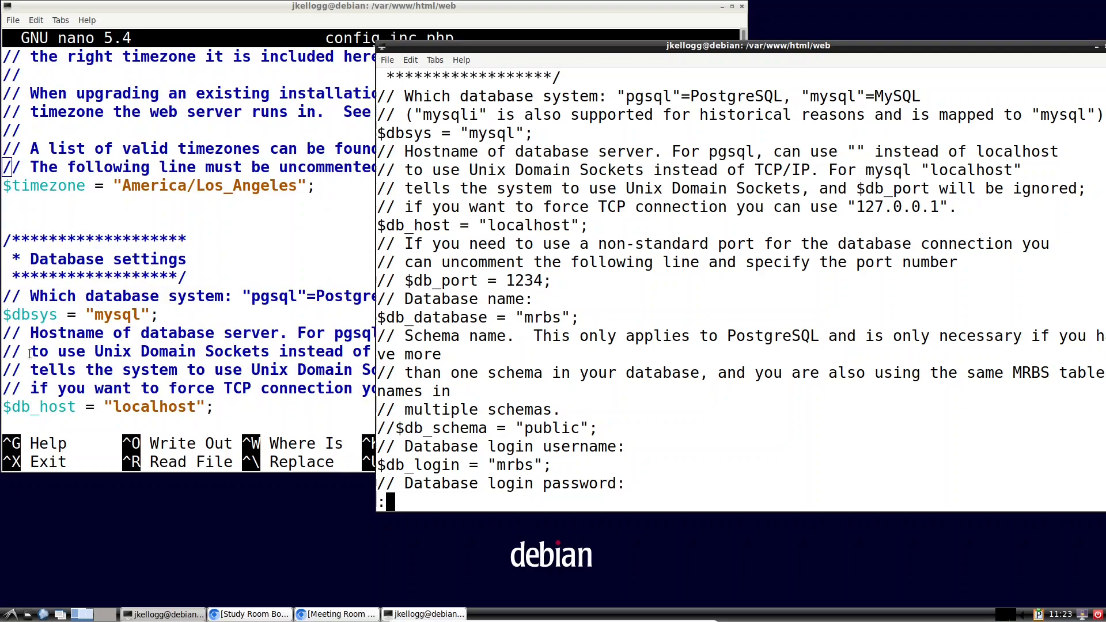
pyautogui.scroll(2, 642, 313)
pyautogui.scroll(-8, 641, 312)
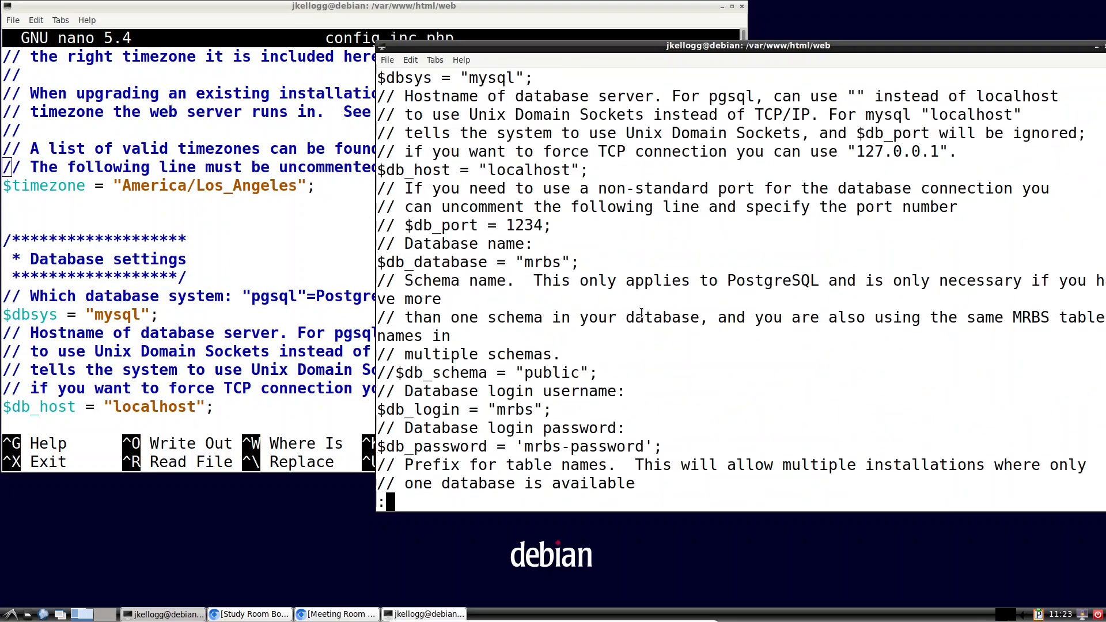
pyautogui.scroll(-3, 641, 313)
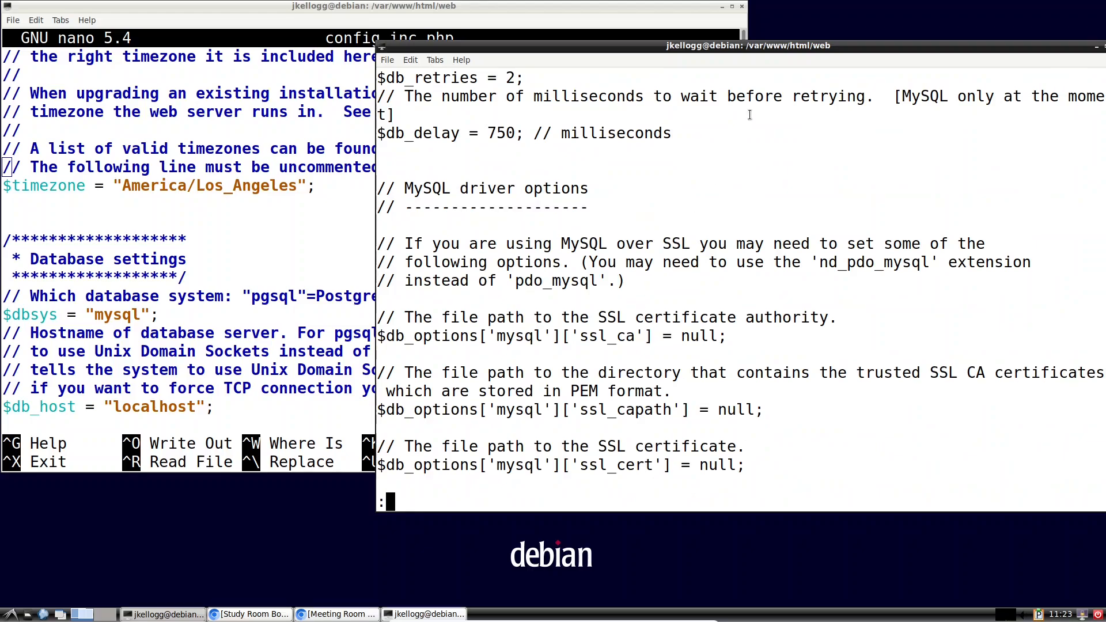
# Step: Shift the reference config window left, scroll to the company settings, and maximize it
pyautogui.moveTo(877, 47); pyautogui.dragTo(815, 48)
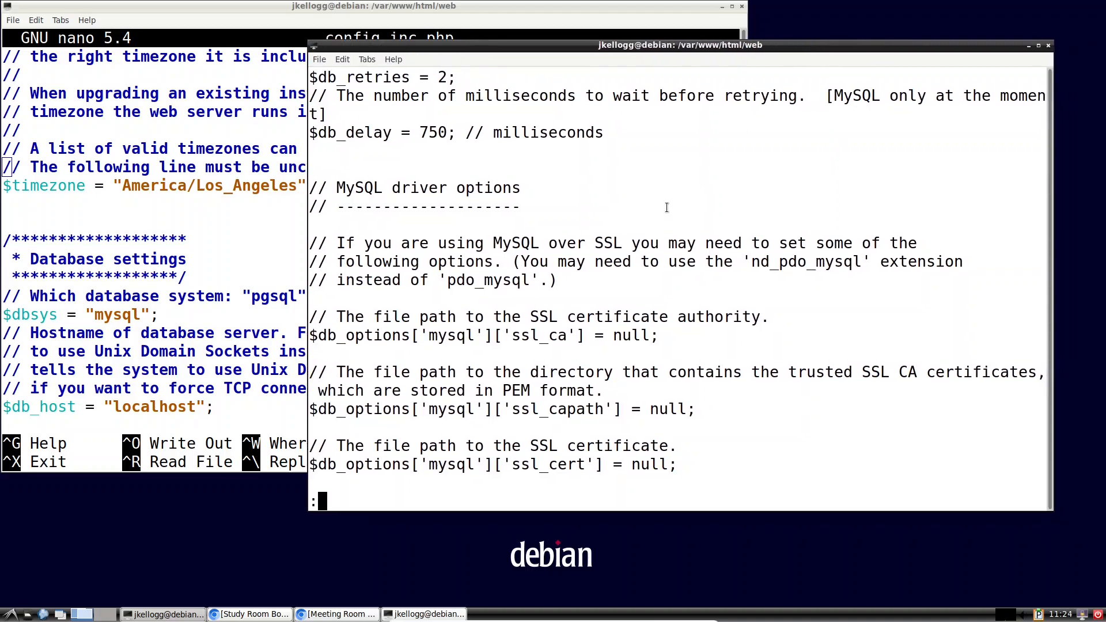
pyautogui.scroll(-3, 666, 207)
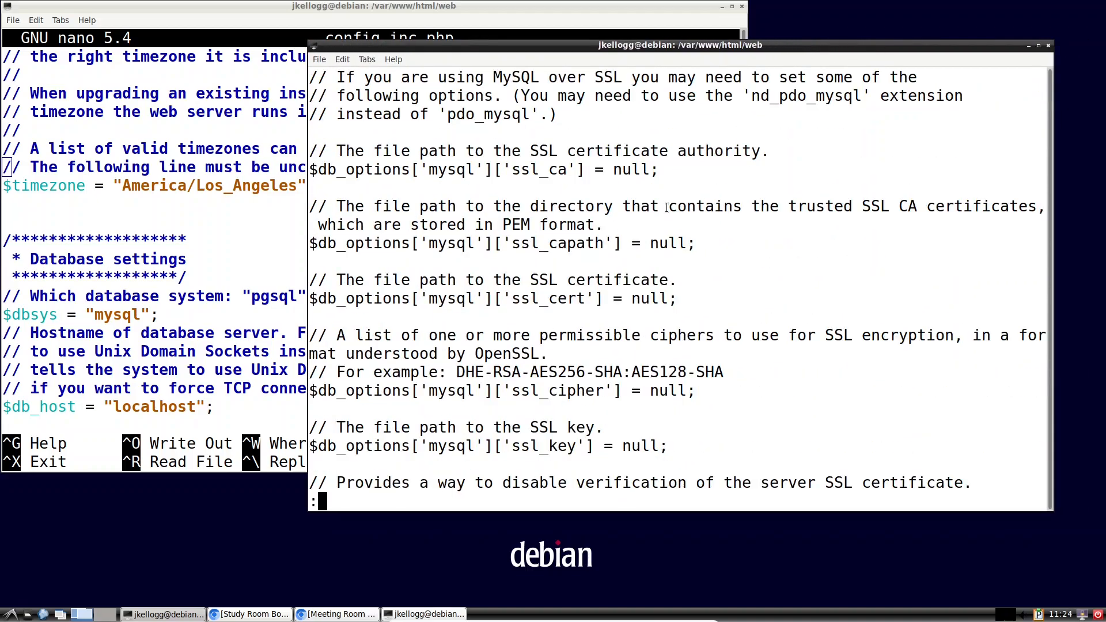
pyautogui.scroll(-4, 666, 207)
pyautogui.scroll(-4, 666, 207)
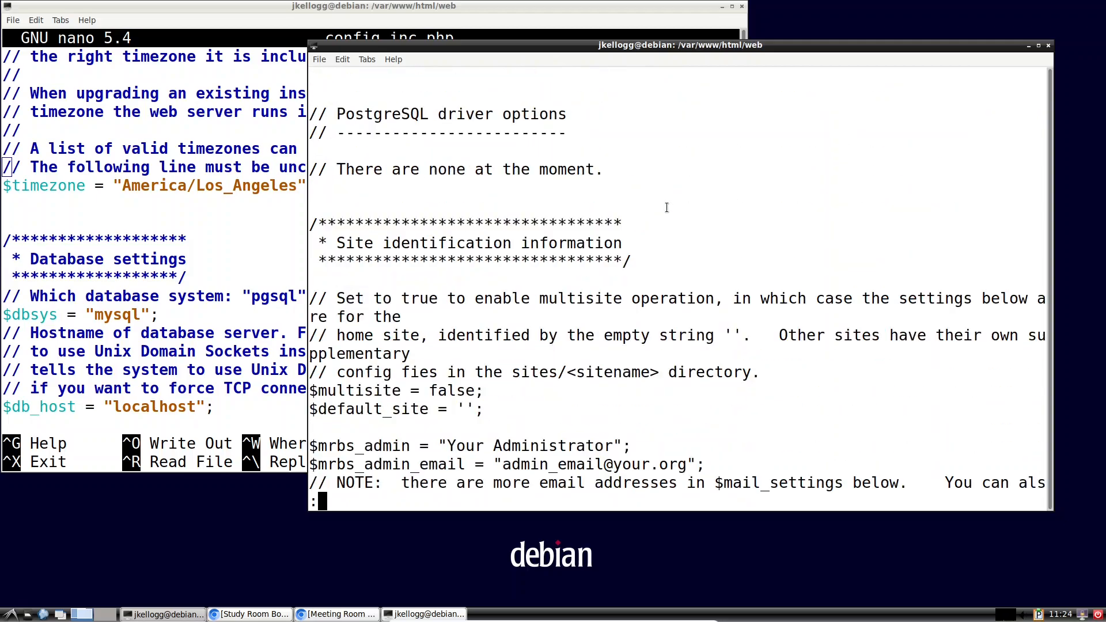
pyautogui.scroll(-2, 667, 207)
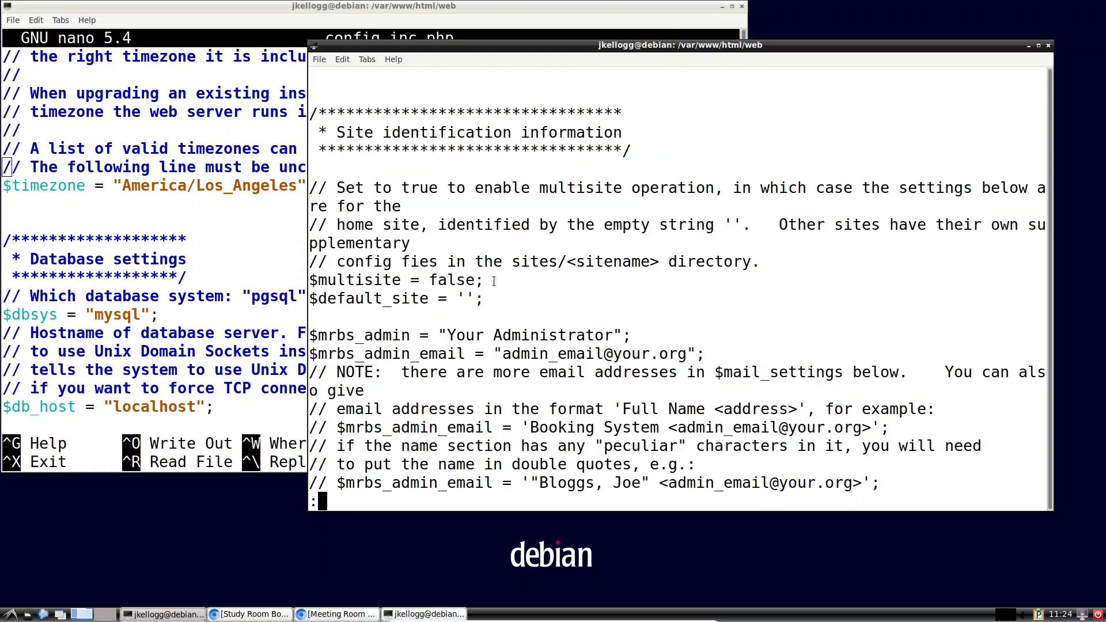
pyautogui.click(1038, 46)
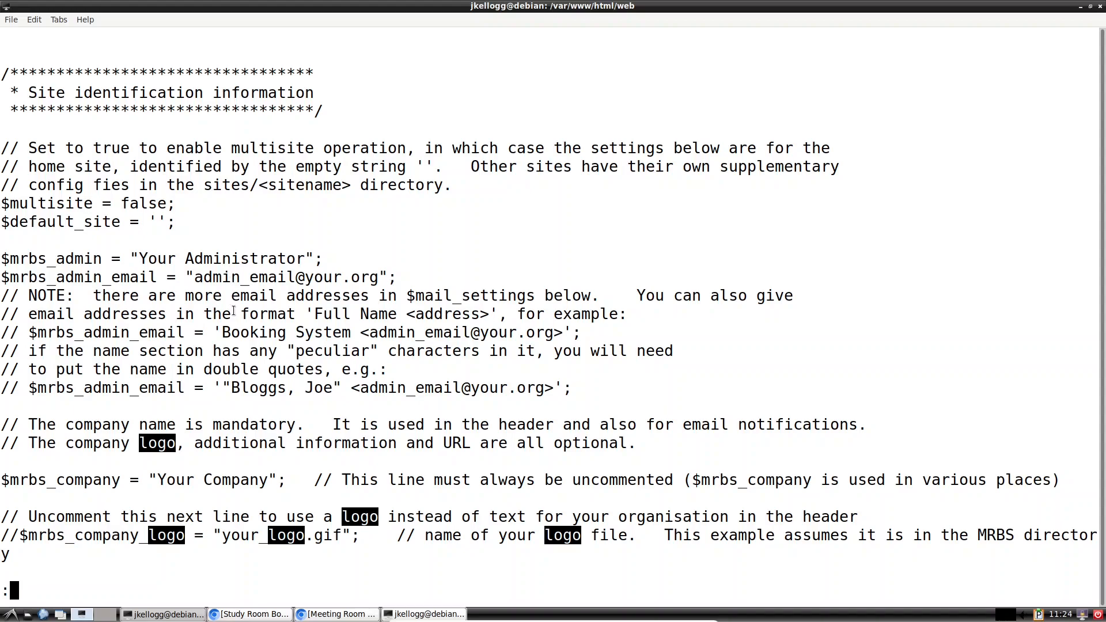
# Step: Check the booking site's current header in the browser, then return to the reference config
pyautogui.scroll(-3, 233, 311)
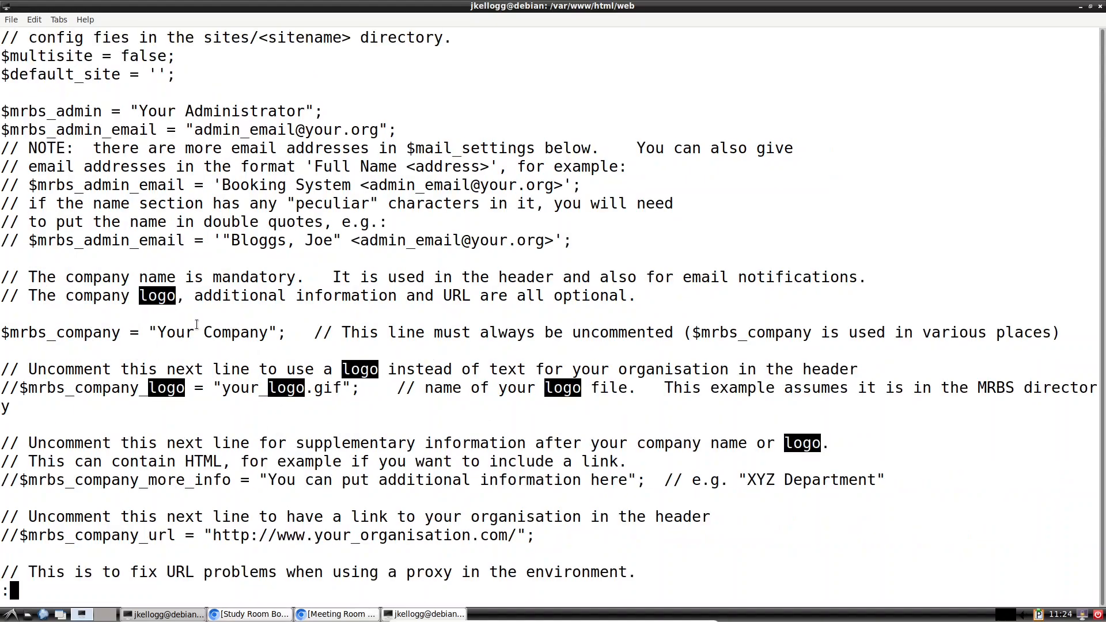
pyautogui.click(326, 617)
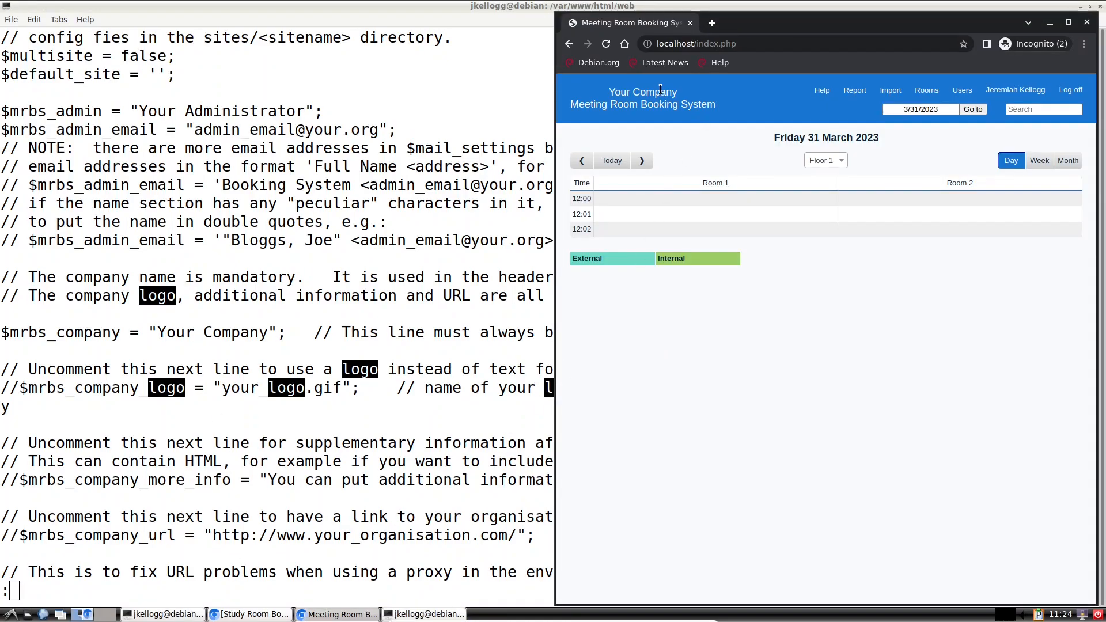
pyautogui.click(372, 415)
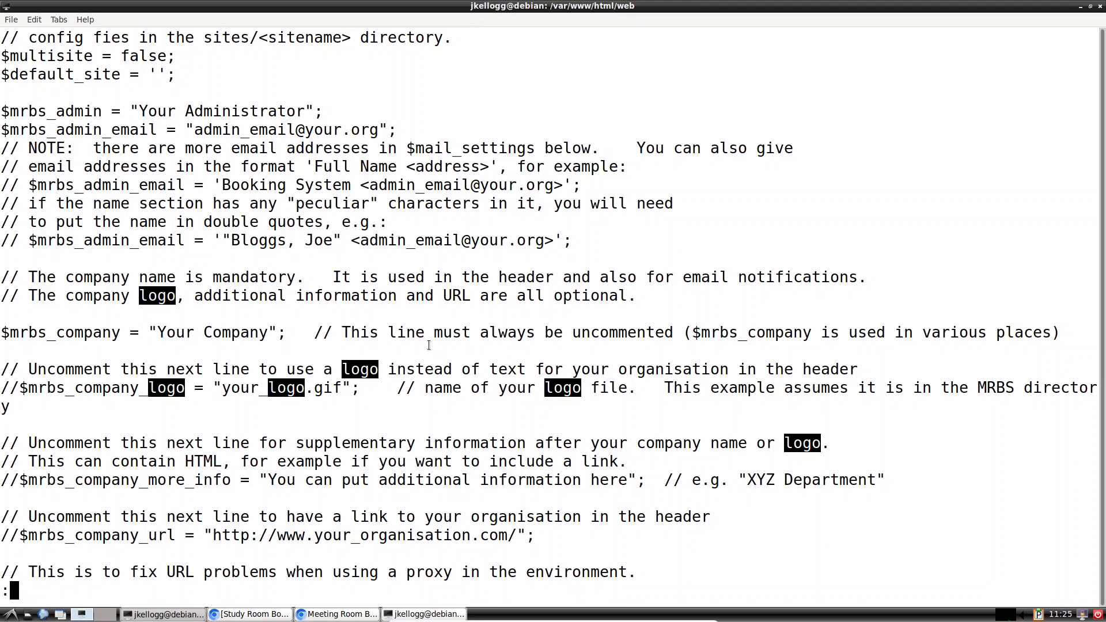
# Step: Select the lines from $mrbs_admin through the commented $url_base example and bring up the context menu
pyautogui.scroll(-2, 261, 352)
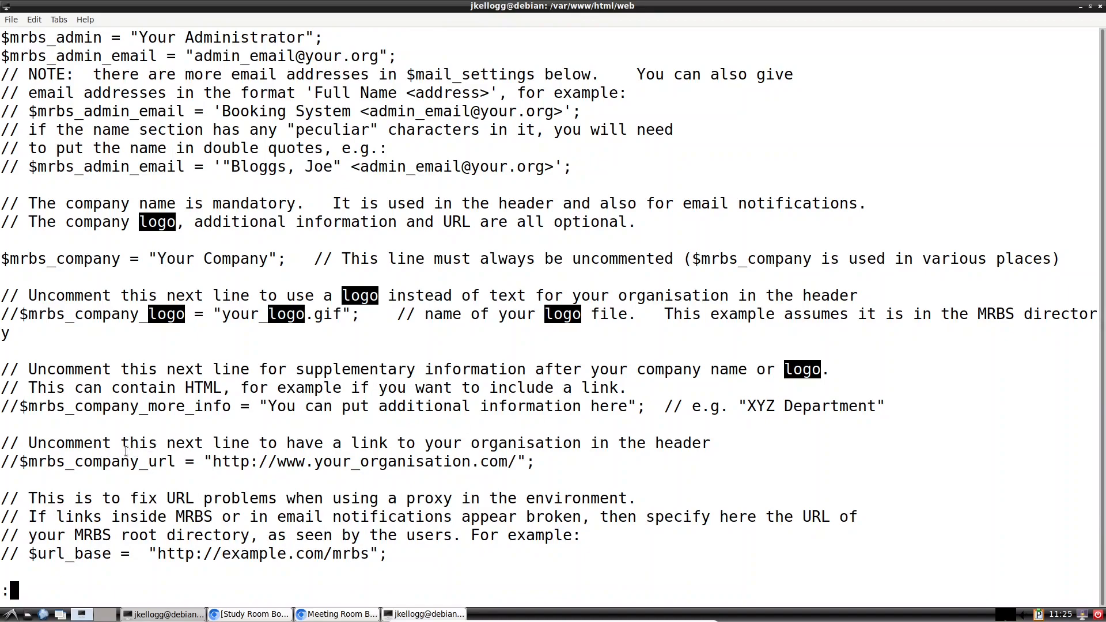
pyautogui.scroll(-2, 128, 451)
pyautogui.scroll(10, 235, 422)
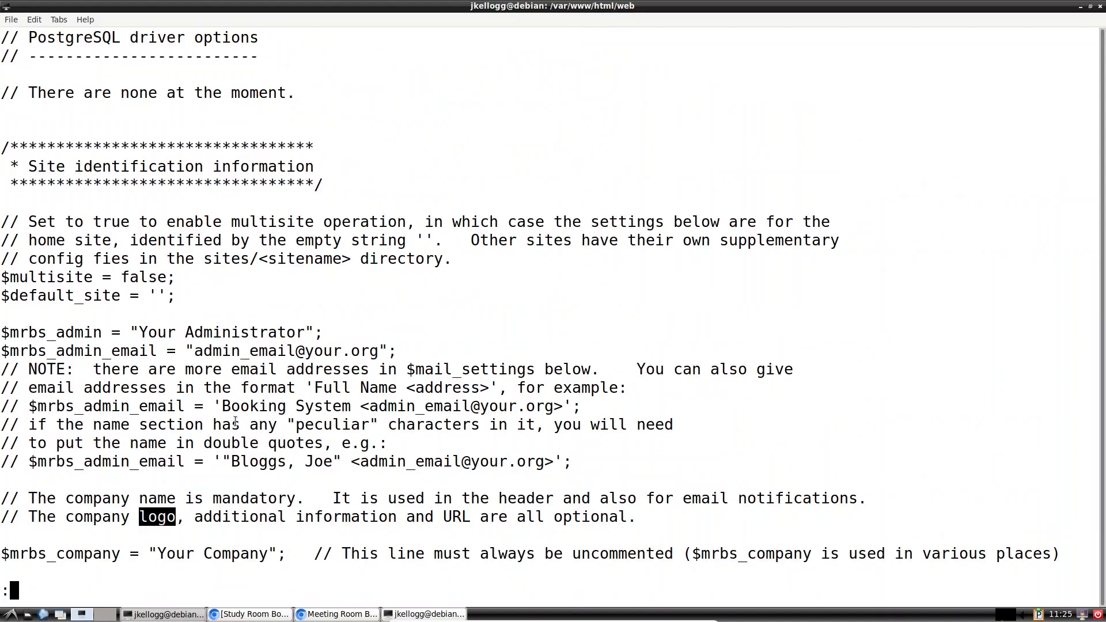
pyautogui.scroll(-8, 235, 421)
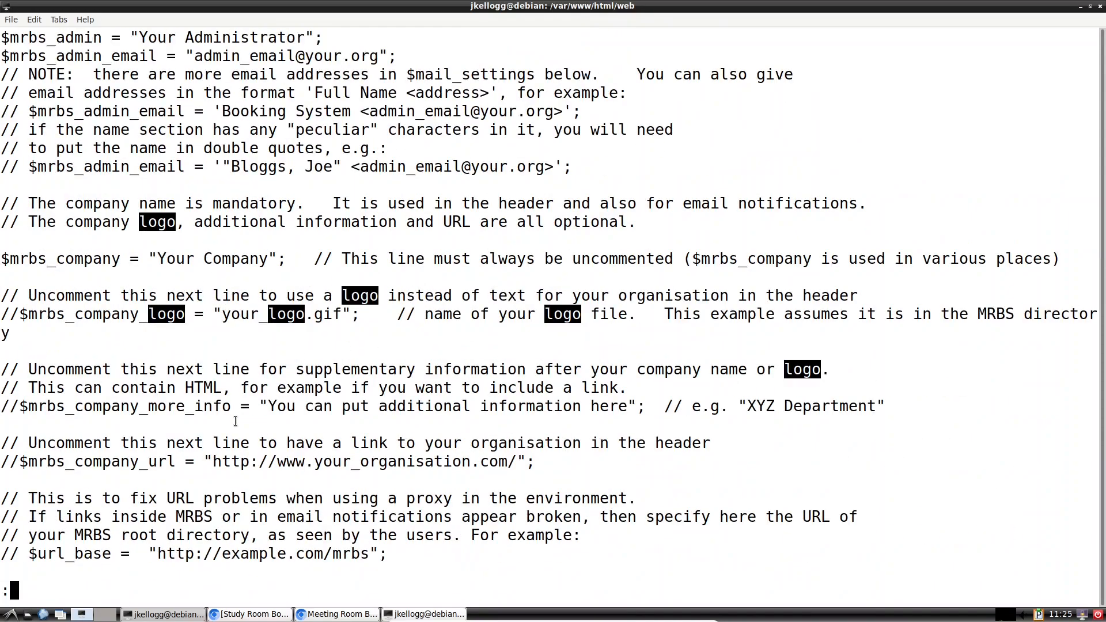
pyautogui.scroll(-4, 235, 422)
pyautogui.moveTo(405, 407); pyautogui.dragTo(41, 10)
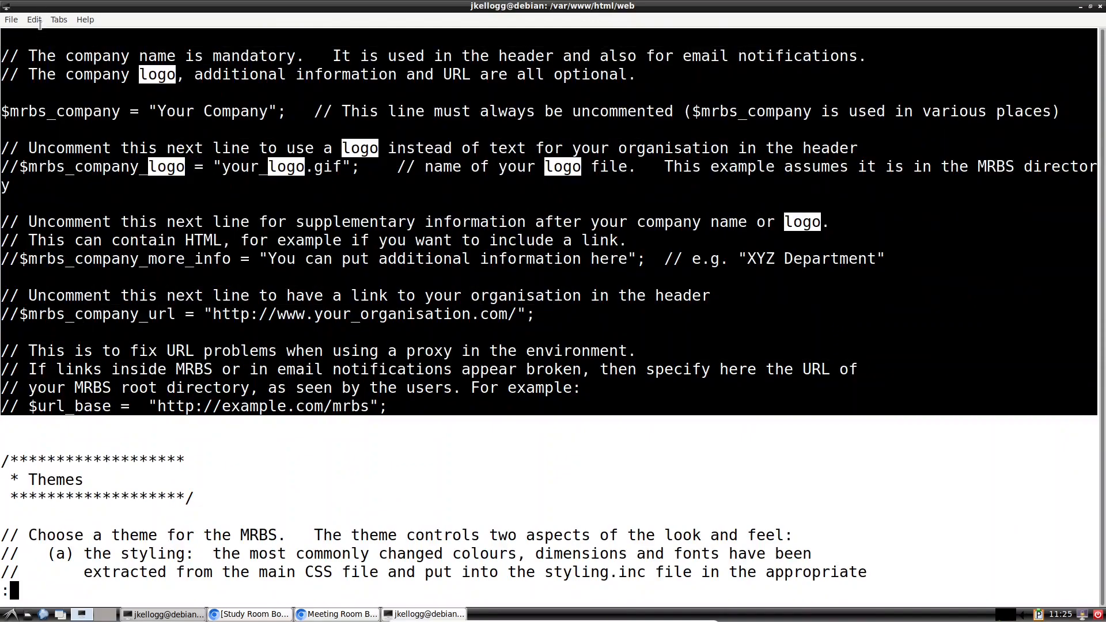
pyautogui.scroll(8, 179, 242)
pyautogui.scroll(1, 246, 294)
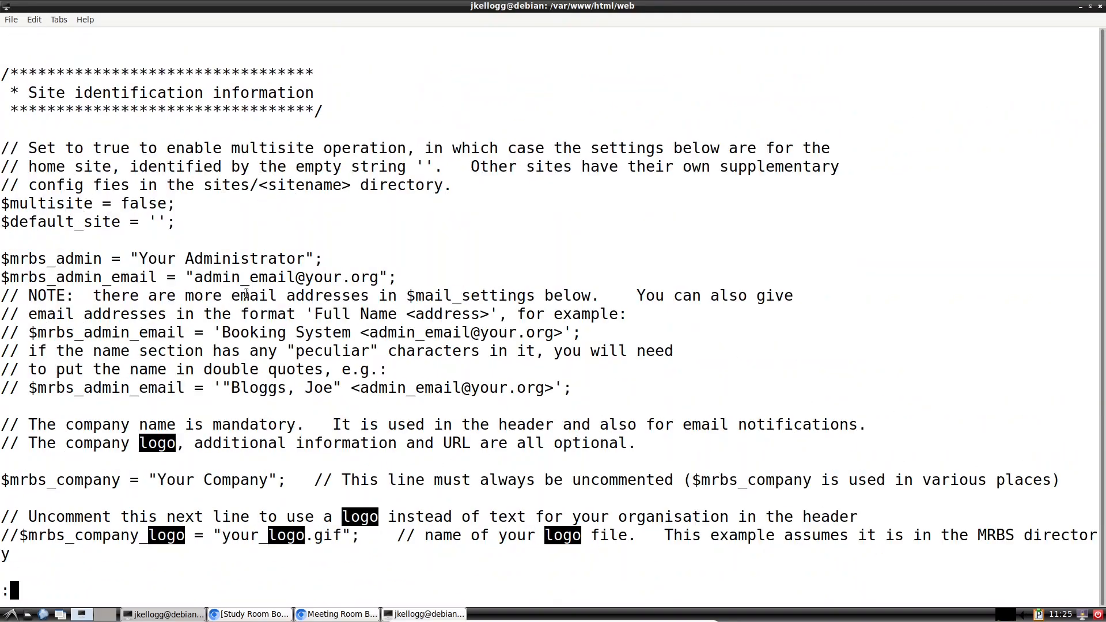
pyautogui.scroll(-7, 246, 295)
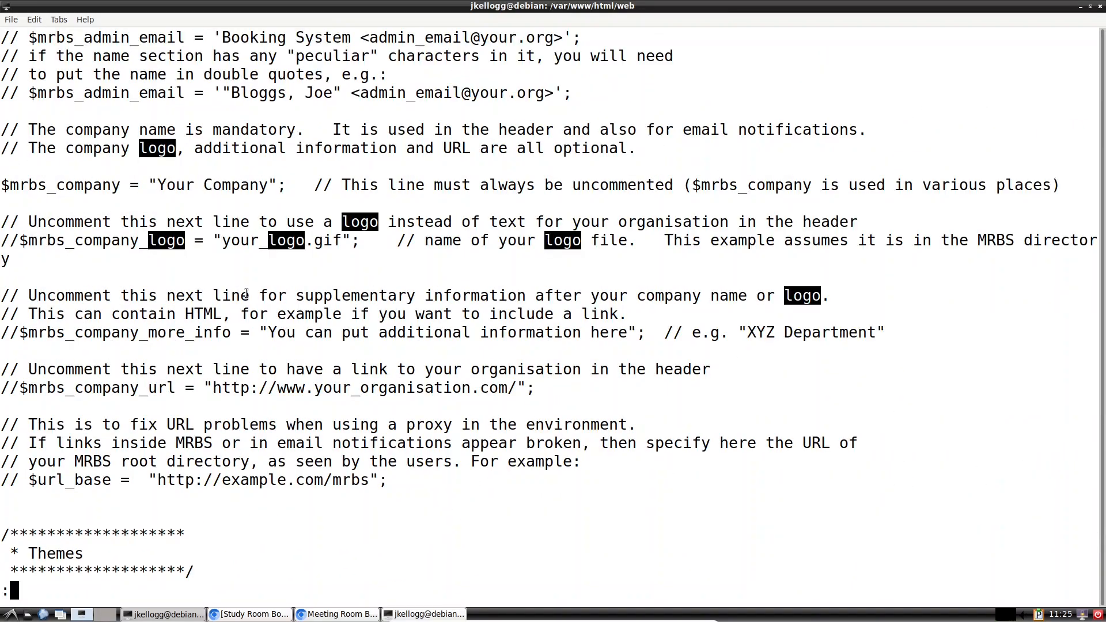
pyautogui.scroll(2, 246, 295)
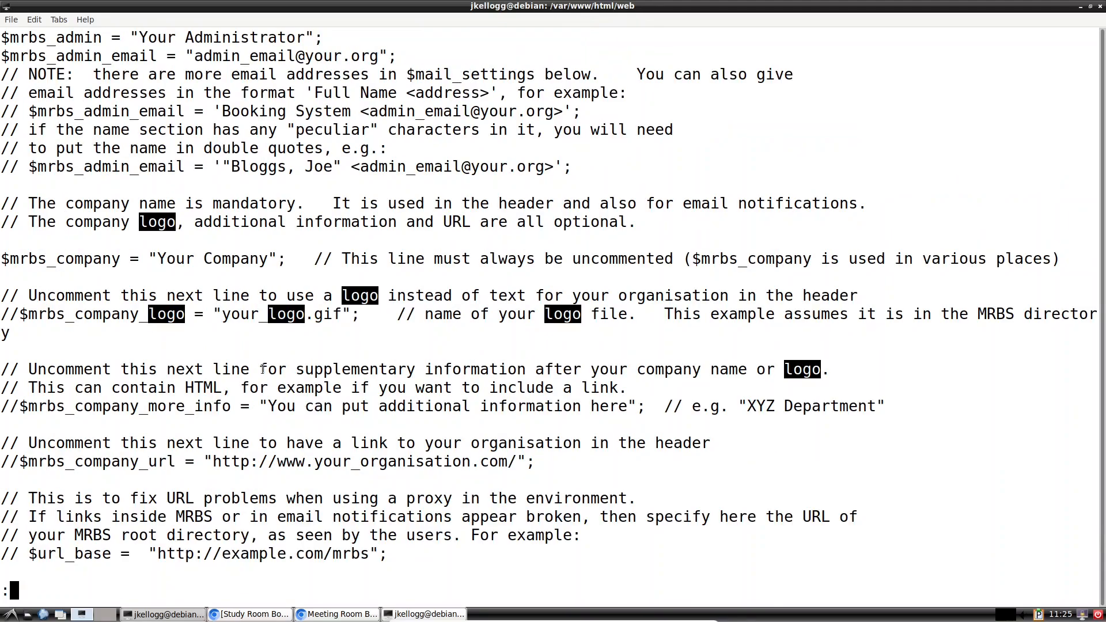
pyautogui.moveTo(397, 555); pyautogui.dragTo(3, 37)
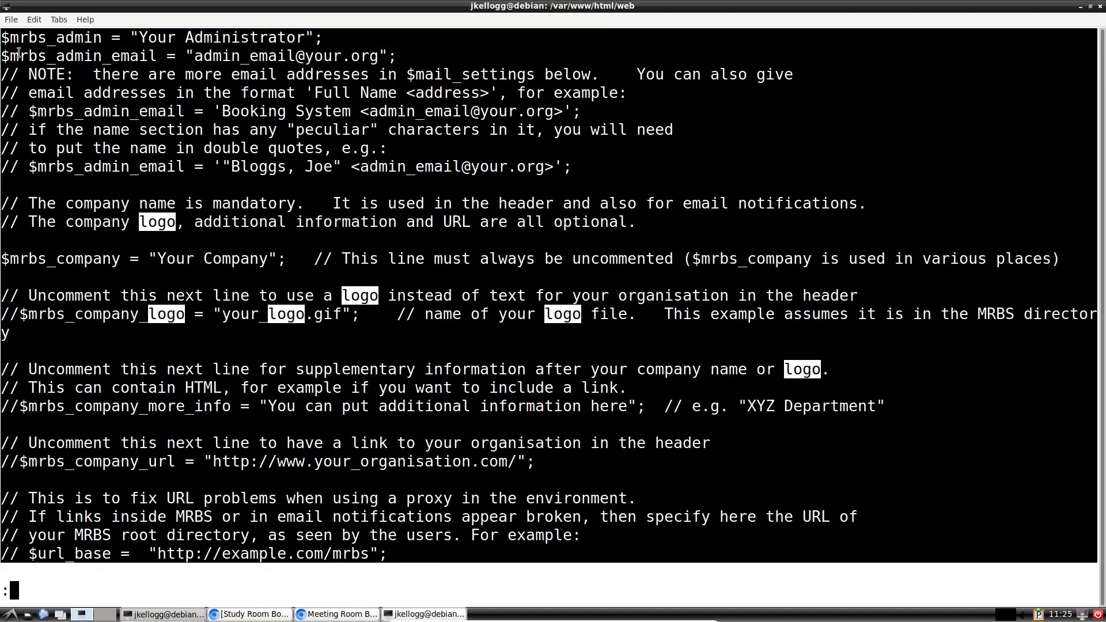
pyautogui.rightClick(131, 50)
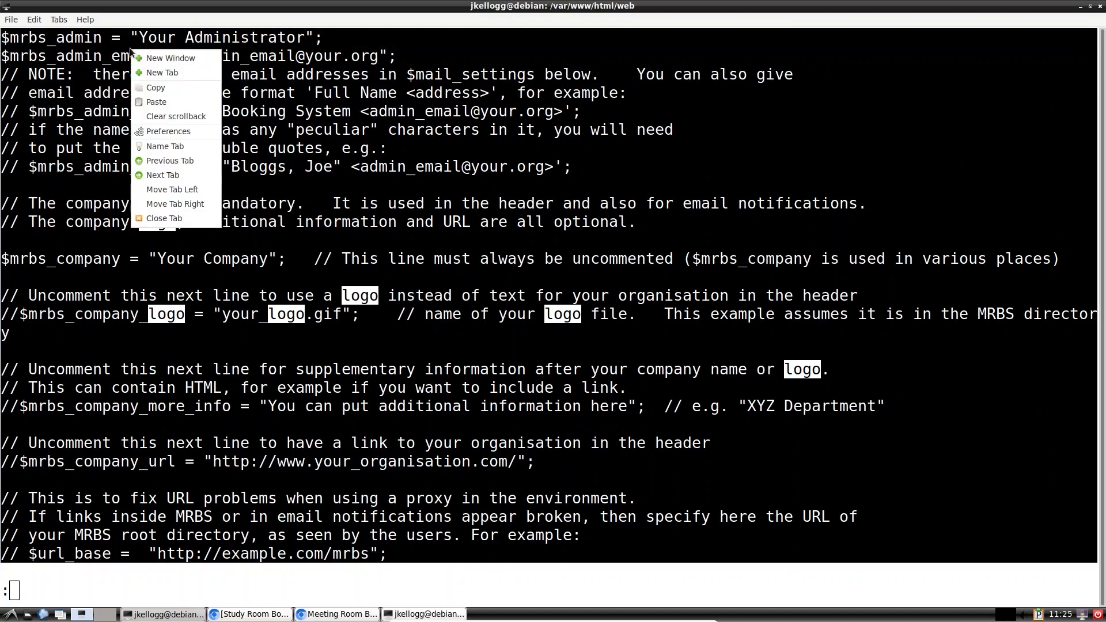
# Step: Copy the selected settings and paste them at the end of config.inc.php below the 'Add lines' comment
pyautogui.click(167, 88)
pyautogui.click(163, 615)
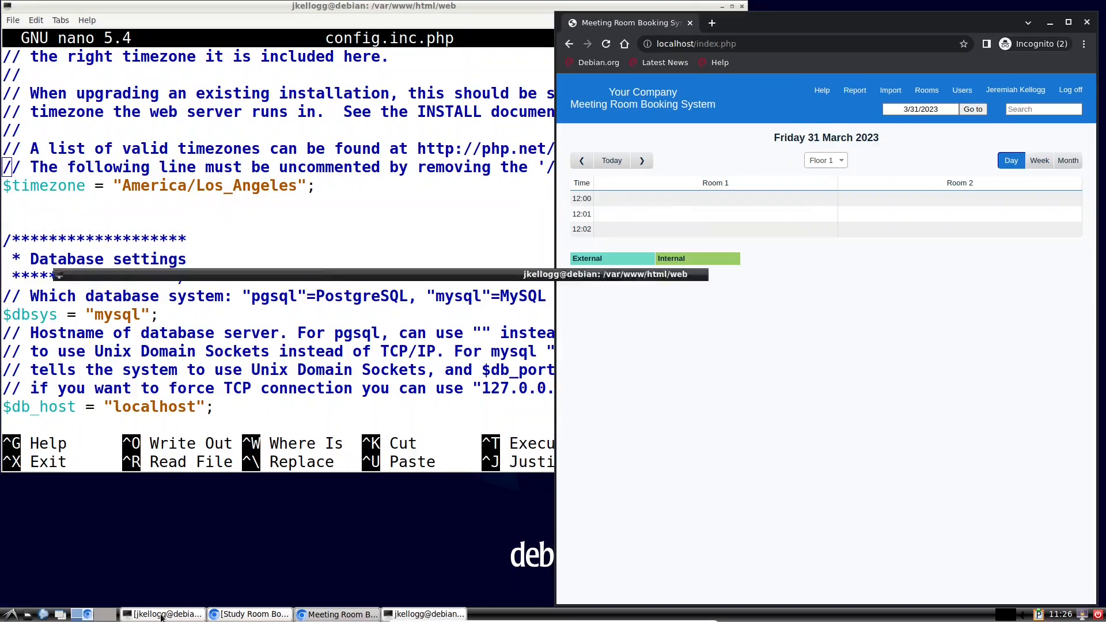
pyautogui.click(503, 29)
pyautogui.press('Down')
pyautogui.press('Down')
pyautogui.press('Down')
pyautogui.press('Down')
pyautogui.press('Down')
pyautogui.press('Down')
pyautogui.press('Down')
pyautogui.press('Down')
pyautogui.press('Down')
pyautogui.press('Down')
pyautogui.press('Down')
pyautogui.press('Down')
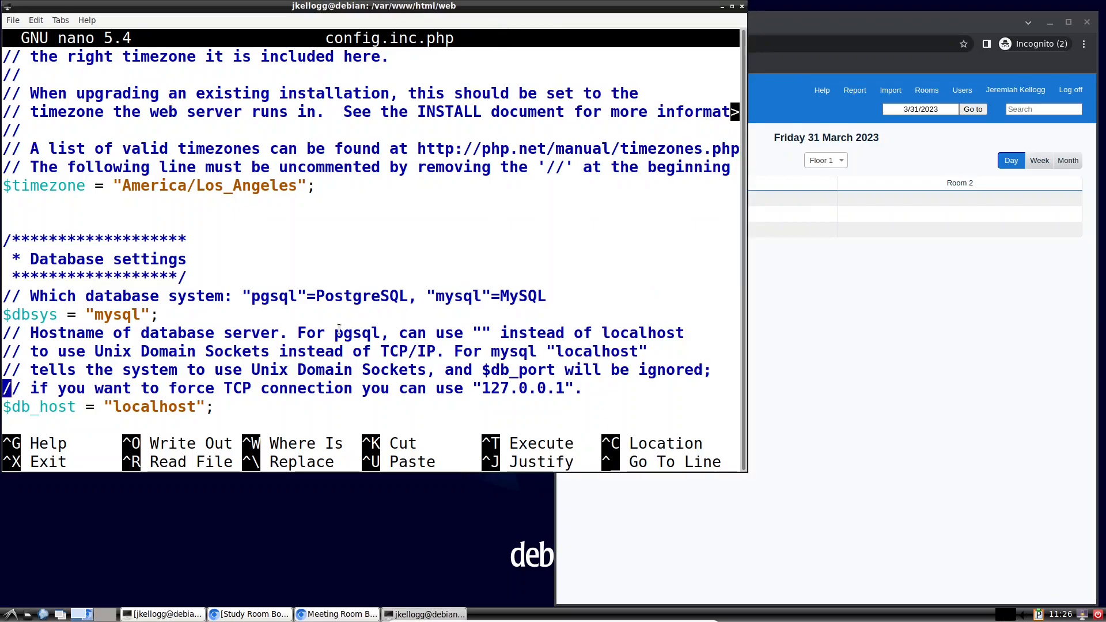
pyautogui.press('Down')
pyautogui.press('Down')
pyautogui.press('Down')
pyautogui.press('Down')
pyautogui.press('Down')
pyautogui.press('Down')
pyautogui.press('Down')
pyautogui.press('Down')
pyautogui.press('Down')
pyautogui.press('Down')
pyautogui.press('Down')
pyautogui.press('Down')
pyautogui.press('Down')
pyautogui.press('Down')
pyautogui.press('Down')
pyautogui.press('Down')
pyautogui.press('Down')
pyautogui.press('Down')
pyautogui.press('Down')
pyautogui.press('Down')
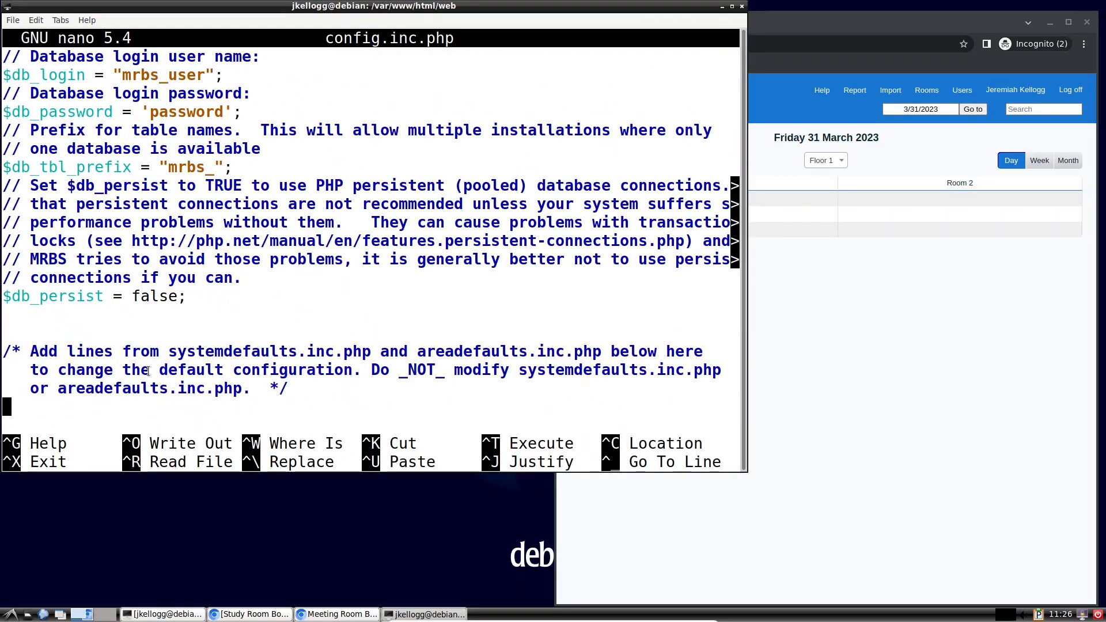
pyautogui.press('Return')
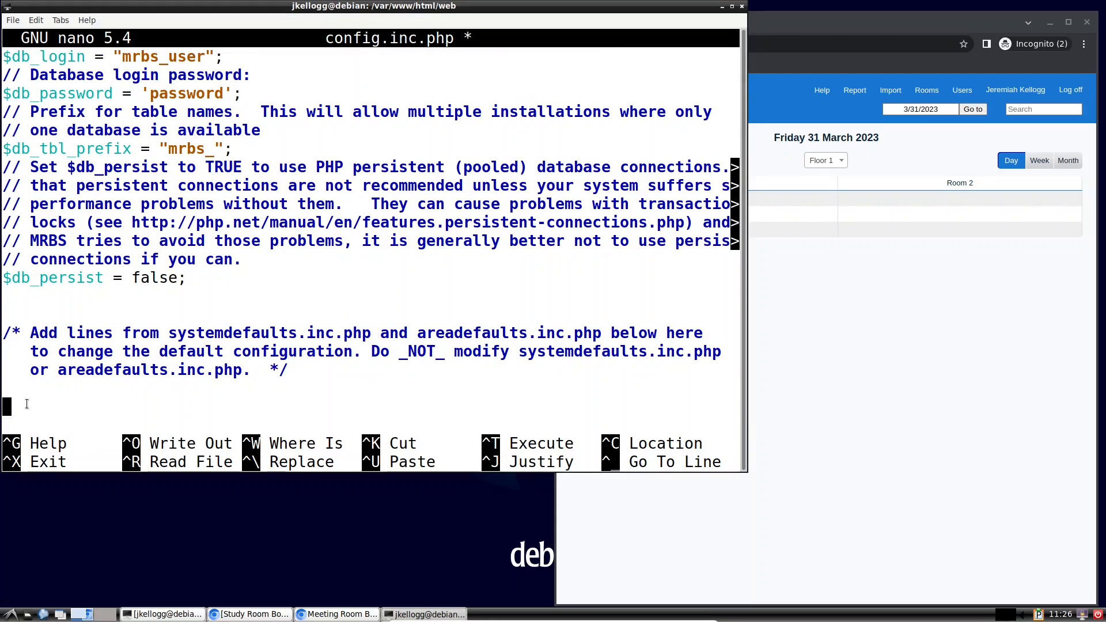
pyautogui.rightClick(7, 405)
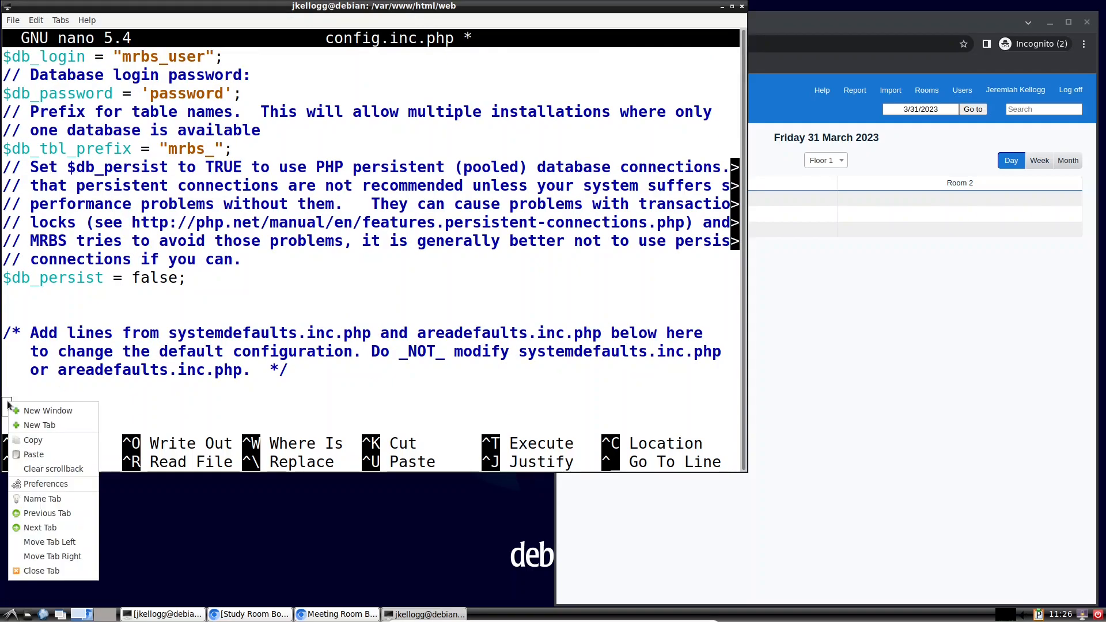
pyautogui.click(34, 454)
pyautogui.scroll(10, 104, 351)
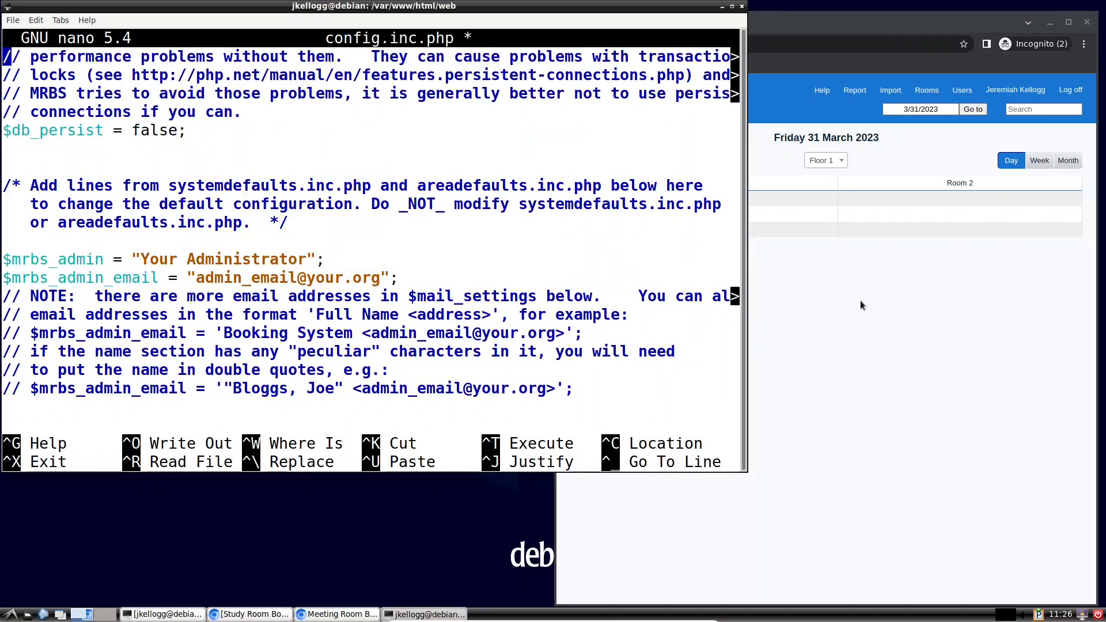
# Step: Copy the Site identification block with $multisite and $default_site from the reference config, then return to nano
pyautogui.click(429, 614)
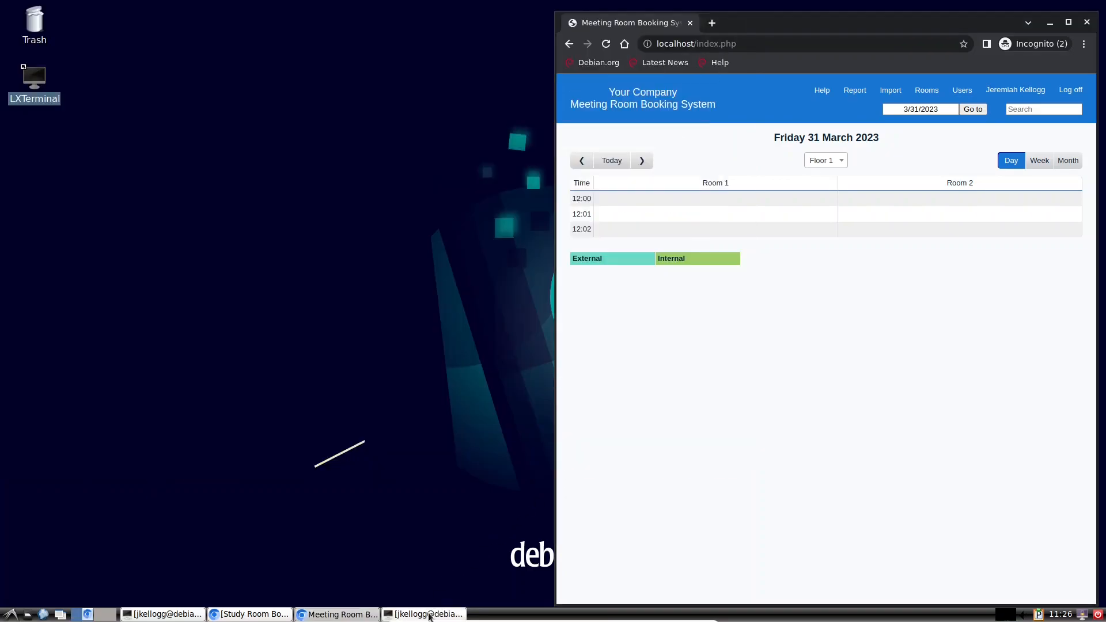
pyautogui.click(430, 614)
pyautogui.click(163, 614)
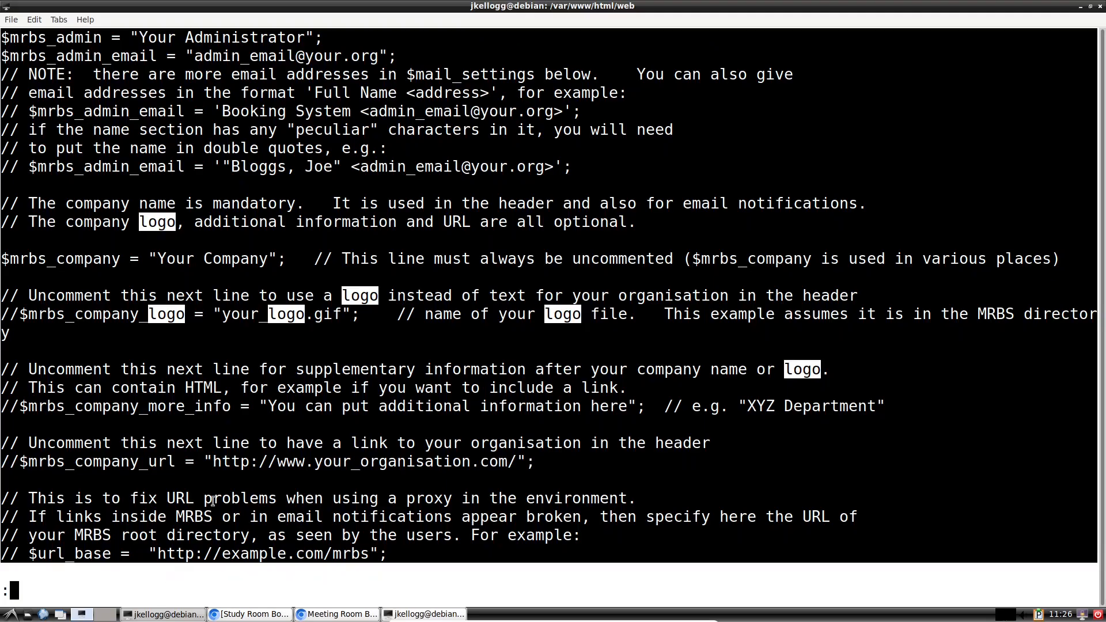
pyautogui.click(287, 390)
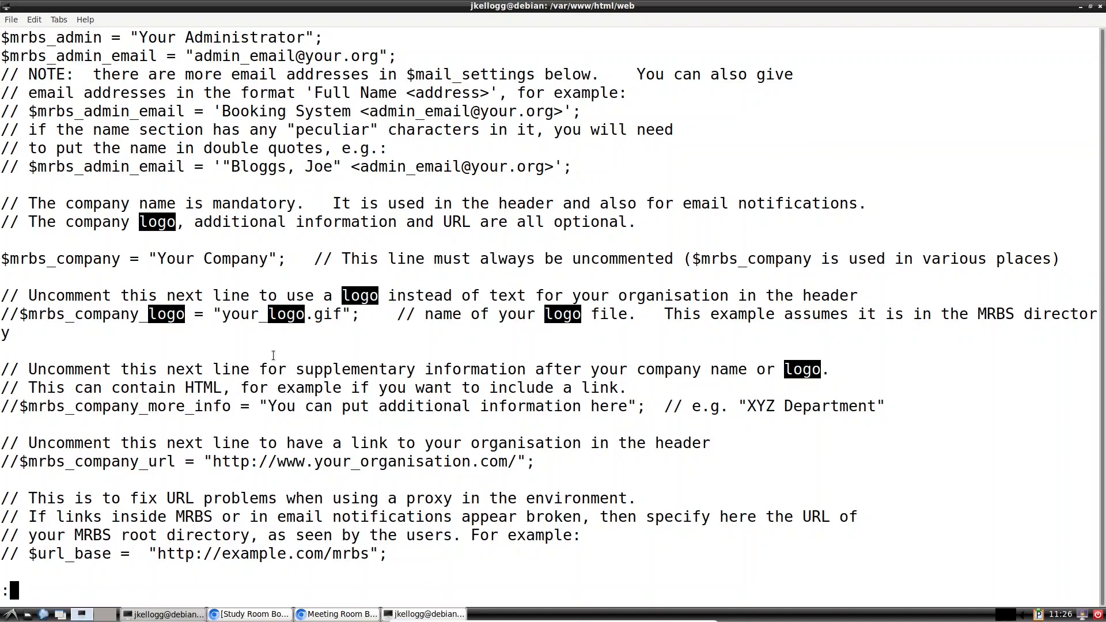
pyautogui.scroll(2, 201, 193)
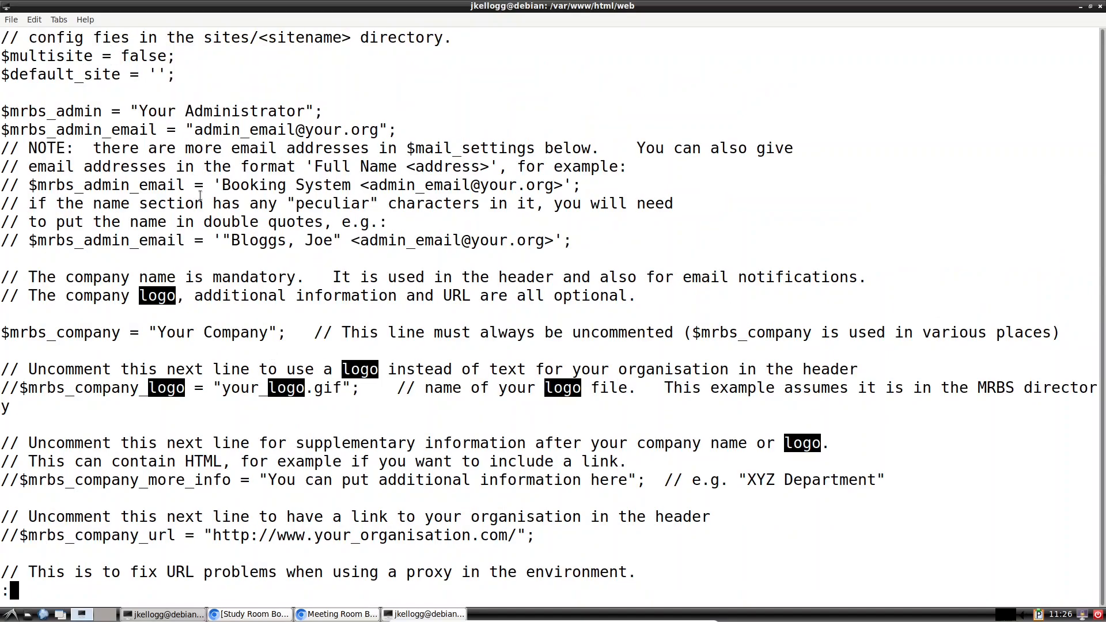
pyautogui.scroll(5, 165, 151)
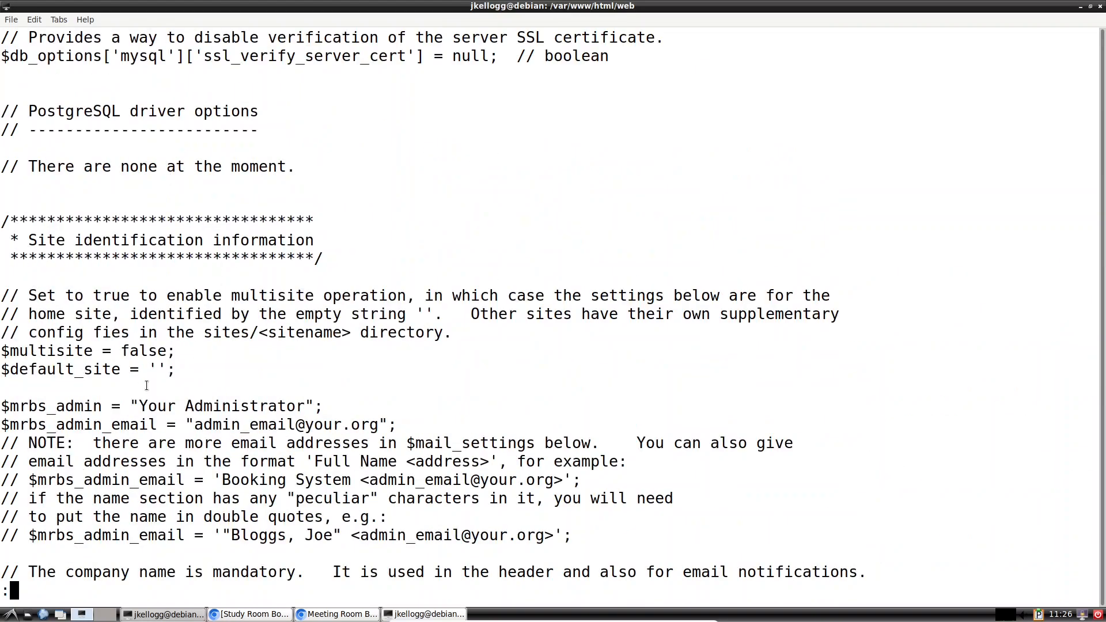
pyautogui.moveTo(62, 383); pyautogui.dragTo(89, 241)
pyautogui.rightClick(114, 247)
pyautogui.click(144, 290)
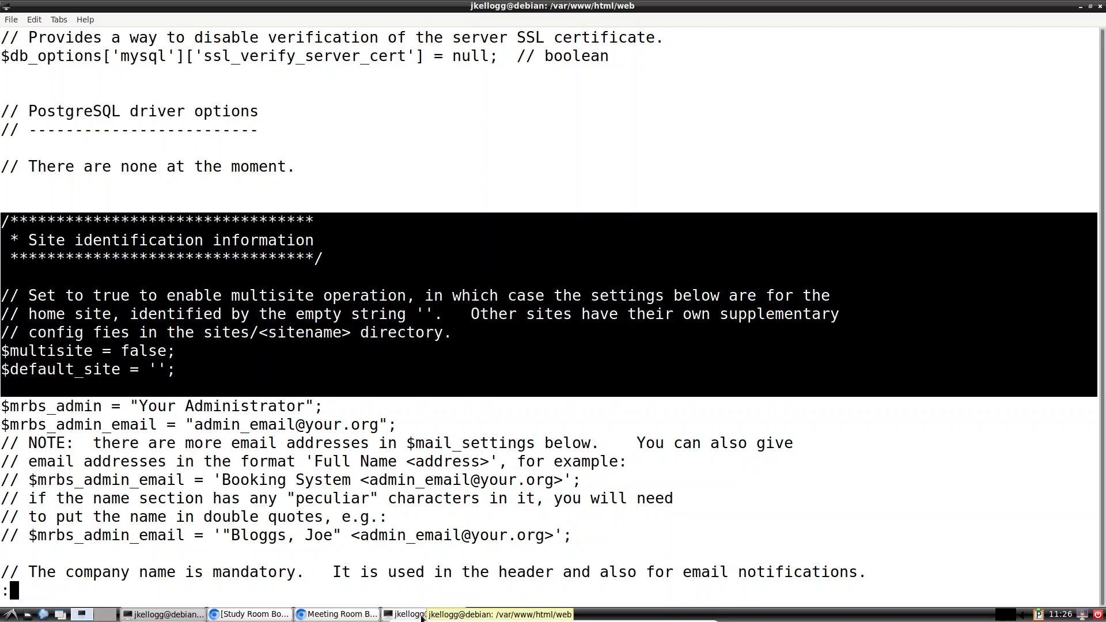
pyautogui.click(173, 615)
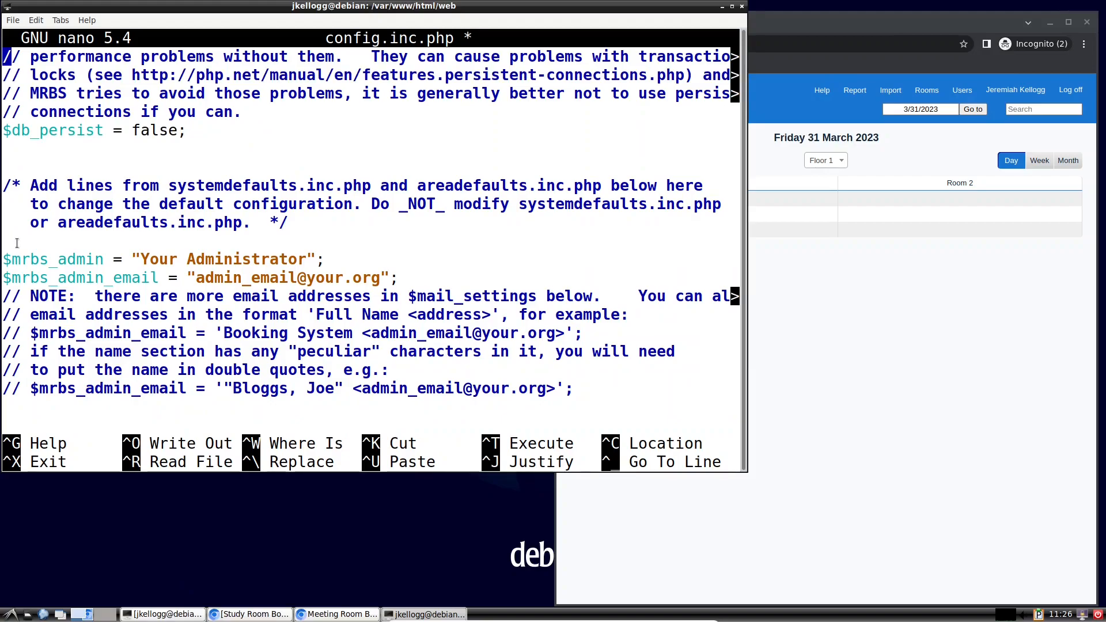
# Step: Paste the copied Site identification block on a new line above $mrbs_admin
pyautogui.press('Down')
pyautogui.press('Down')
pyautogui.press('Down')
pyautogui.press('Down')
pyautogui.press('Down')
pyautogui.press('Down')
pyautogui.press('Down')
pyautogui.press('Down')
pyautogui.press('Down')
pyautogui.press('Down')
pyautogui.press('Down')
pyautogui.press('Return')
pyautogui.press('Up')
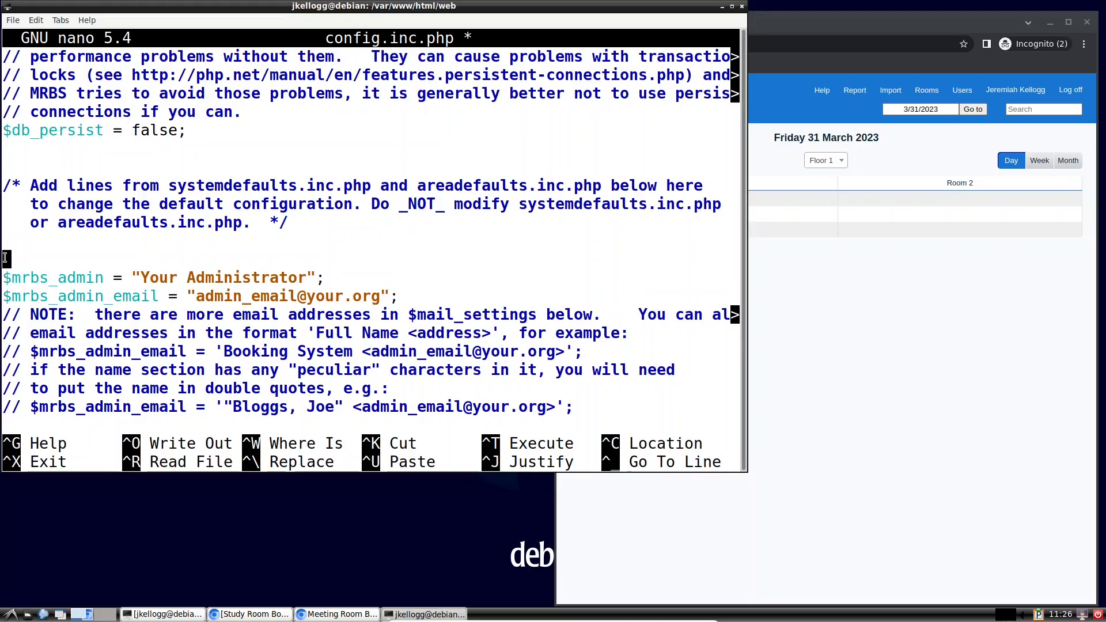
pyautogui.rightClick(7, 261)
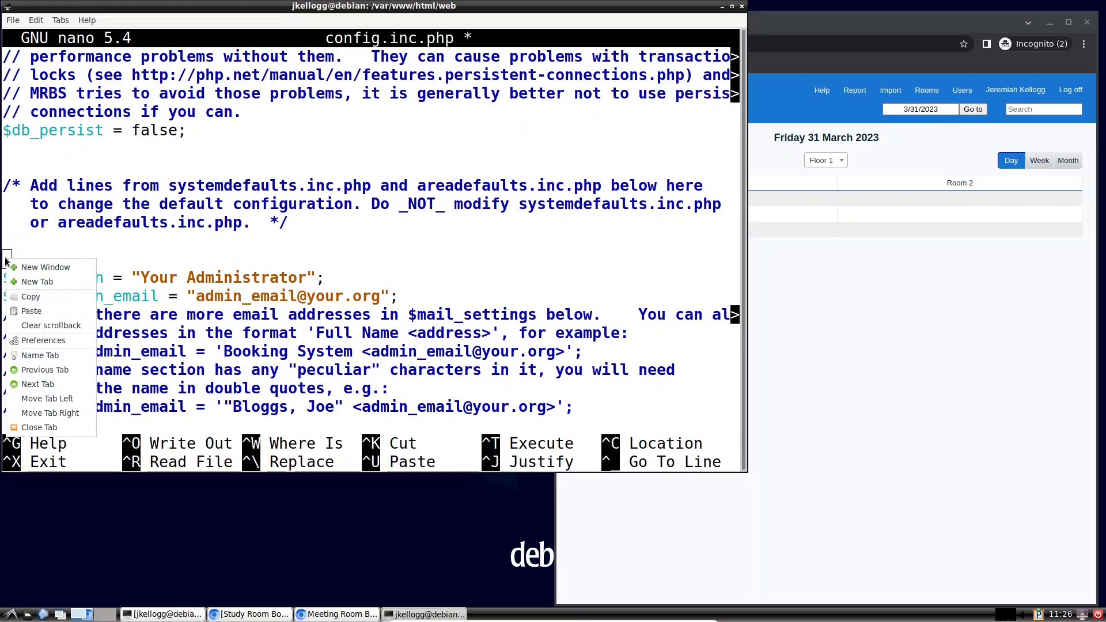
pyautogui.click(31, 311)
pyautogui.scroll(-3, 106, 344)
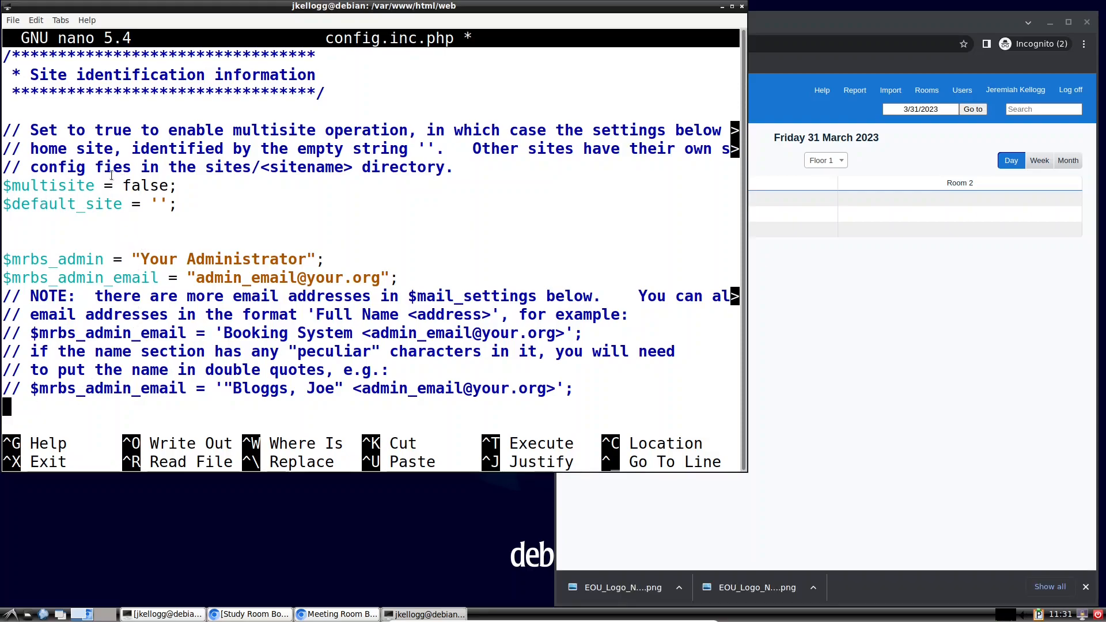
# Step: Delete the pasted multisite and $default_site lines, keeping only the Site identification header
pyautogui.press('Up')
pyautogui.press('Up')
pyautogui.press('Up')
pyautogui.press('Up')
pyautogui.press('Up')
pyautogui.press('Up')
pyautogui.press('Up')
pyautogui.press('Up')
pyautogui.press('Up')
pyautogui.press('Up')
pyautogui.press('BackSpace')
pyautogui.press('BackSpace')
pyautogui.press('BackSpace')
pyautogui.press('BackSpace')
pyautogui.press('BackSpace')
pyautogui.press('BackSpace')
pyautogui.press('BackSpace')
pyautogui.press('BackSpace')
pyautogui.press('BackSpace')
pyautogui.press('BackSpace')
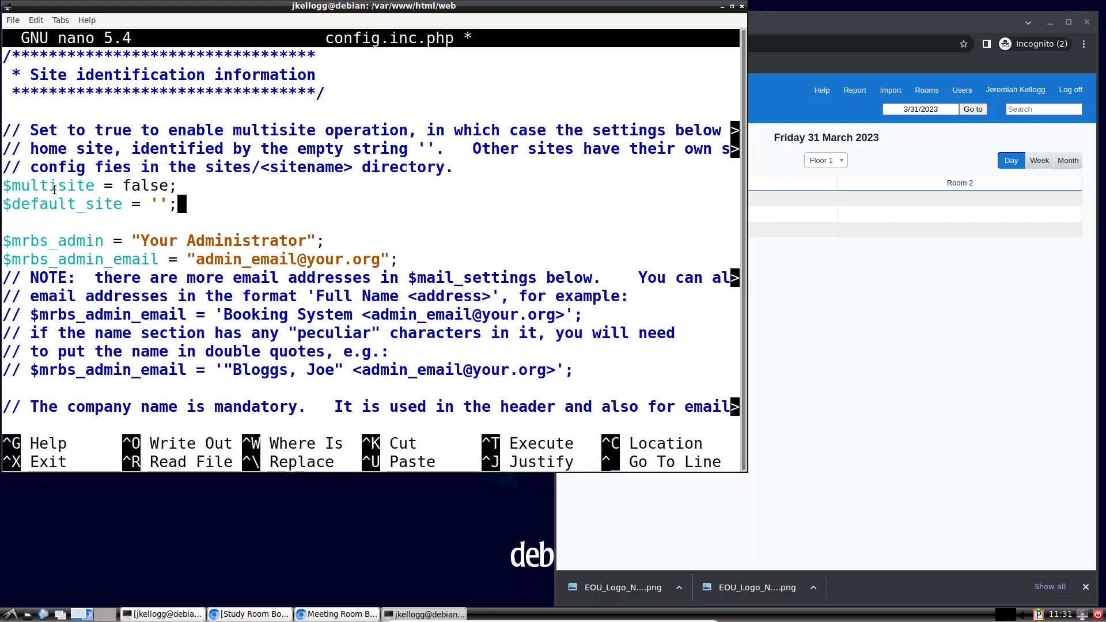
pyautogui.press('BackSpace')
pyautogui.press('BackSpace')
pyautogui.press('BackSpace')
pyautogui.press('BackSpace')
pyautogui.press('BackSpace')
pyautogui.press('BackSpace')
pyautogui.press('BackSpace')
pyautogui.press('BackSpace')
pyautogui.press('BackSpace')
pyautogui.press('BackSpace')
pyautogui.press('BackSpace')
pyautogui.press('BackSpace')
pyautogui.press('BackSpace')
pyautogui.press('BackSpace')
pyautogui.press('BackSpace')
pyautogui.press('BackSpace')
pyautogui.press('BackSpace')
pyautogui.press('BackSpace')
pyautogui.press('BackSpace')
pyautogui.press('BackSpace')
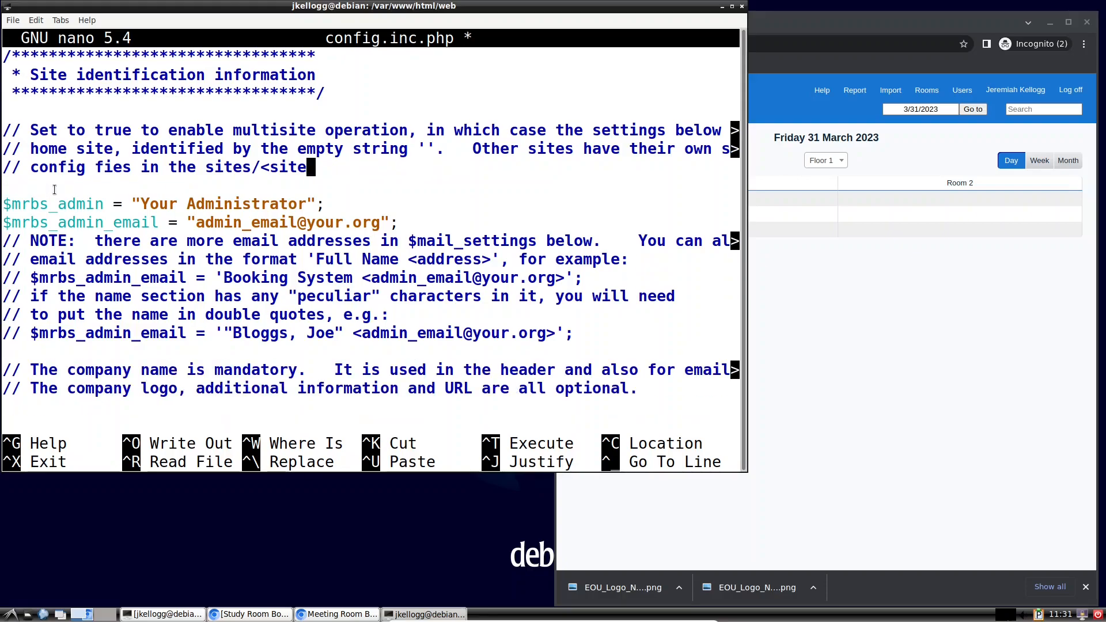
pyautogui.press('BackSpace')
pyautogui.press('BackSpace')
pyautogui.press('BackSpace')
pyautogui.press('BackSpace')
pyautogui.press('BackSpace')
pyautogui.press('BackSpace')
pyautogui.press('BackSpace')
pyautogui.press('BackSpace')
pyautogui.press('BackSpace')
pyautogui.press('BackSpace')
pyautogui.press('BackSpace')
pyautogui.press('BackSpace')
pyautogui.press('BackSpace')
pyautogui.press('BackSpace')
pyautogui.press('BackSpace')
pyautogui.press('BackSpace')
pyautogui.press('BackSpace')
pyautogui.press('BackSpace')
pyautogui.press('BackSpace')
pyautogui.press('BackSpace')
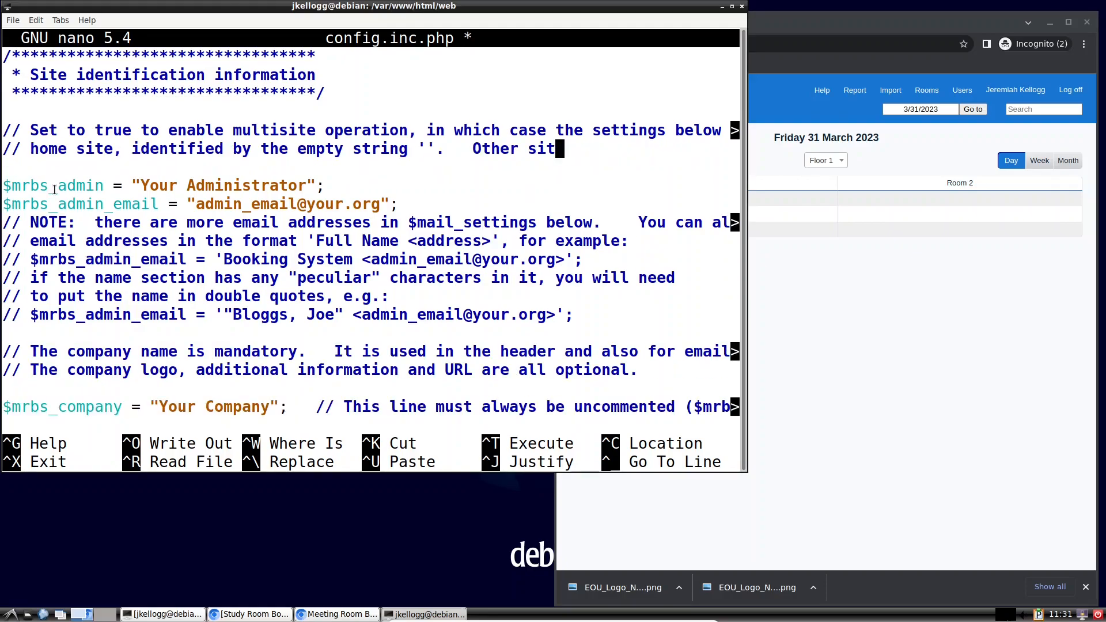
pyautogui.press('BackSpace')
pyautogui.press('BackSpace')
pyautogui.press('BackSpace')
pyautogui.press('BackSpace')
pyautogui.press('BackSpace')
pyautogui.press('BackSpace')
pyautogui.press('BackSpace')
pyautogui.press('BackSpace')
pyautogui.press('BackSpace')
pyautogui.press('BackSpace')
pyautogui.press('BackSpace')
pyautogui.press('BackSpace')
pyautogui.press('BackSpace')
pyautogui.press('BackSpace')
pyautogui.press('BackSpace')
pyautogui.press('BackSpace')
pyautogui.press('BackSpace')
pyautogui.press('BackSpace')
pyautogui.press('BackSpace')
pyautogui.press('BackSpace')
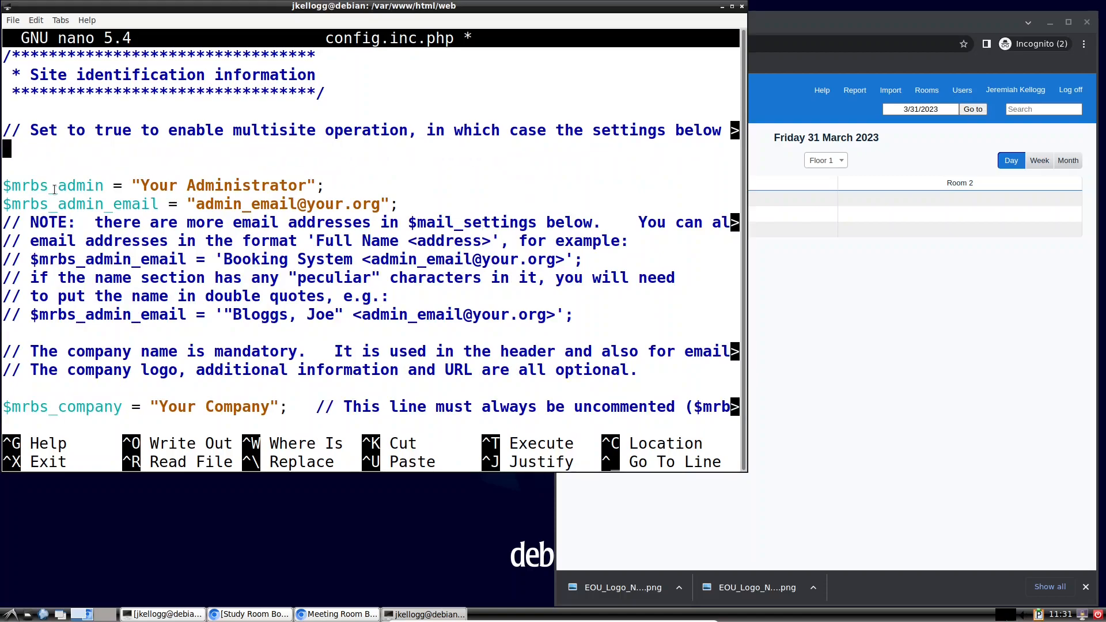
pyautogui.press('BackSpace')
pyautogui.press('BackSpace')
pyautogui.press('BackSpace')
pyautogui.press('BackSpace')
pyautogui.press('BackSpace')
pyautogui.press('BackSpace')
pyautogui.press('BackSpace')
pyautogui.press('BackSpace')
pyautogui.press('BackSpace')
pyautogui.press('BackSpace')
pyautogui.press('BackSpace')
pyautogui.press('BackSpace')
pyautogui.press('BackSpace')
pyautogui.press('BackSpace')
pyautogui.press('BackSpace')
pyautogui.press('BackSpace')
pyautogui.press('BackSpace')
pyautogui.press('BackSpace')
pyautogui.press('BackSpace')
pyautogui.press('BackSpace')
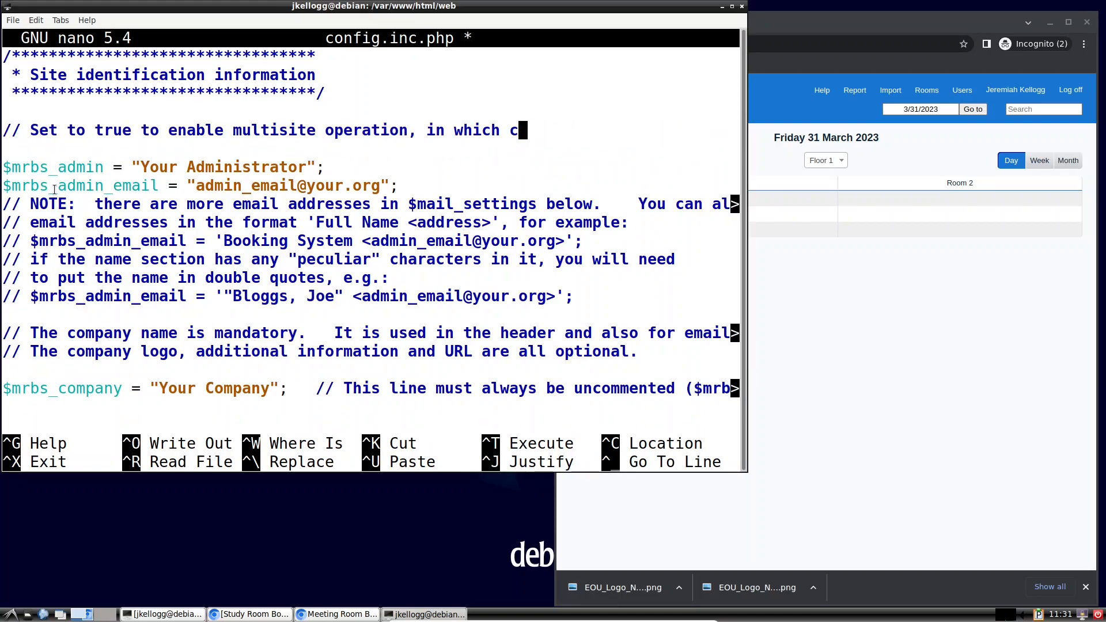
pyautogui.press('BackSpace')
pyautogui.press('BackSpace')
pyautogui.press('BackSpace')
pyautogui.press('BackSpace')
pyautogui.press('BackSpace')
pyautogui.press('BackSpace')
pyautogui.press('BackSpace')
pyautogui.press('BackSpace')
pyautogui.press('BackSpace')
pyautogui.press('BackSpace')
pyautogui.press('BackSpace')
pyautogui.press('BackSpace')
pyautogui.press('BackSpace')
pyautogui.press('BackSpace')
pyautogui.press('BackSpace')
pyautogui.press('BackSpace')
pyautogui.press('BackSpace')
pyautogui.press('BackSpace')
pyautogui.press('BackSpace')
pyautogui.press('BackSpace')
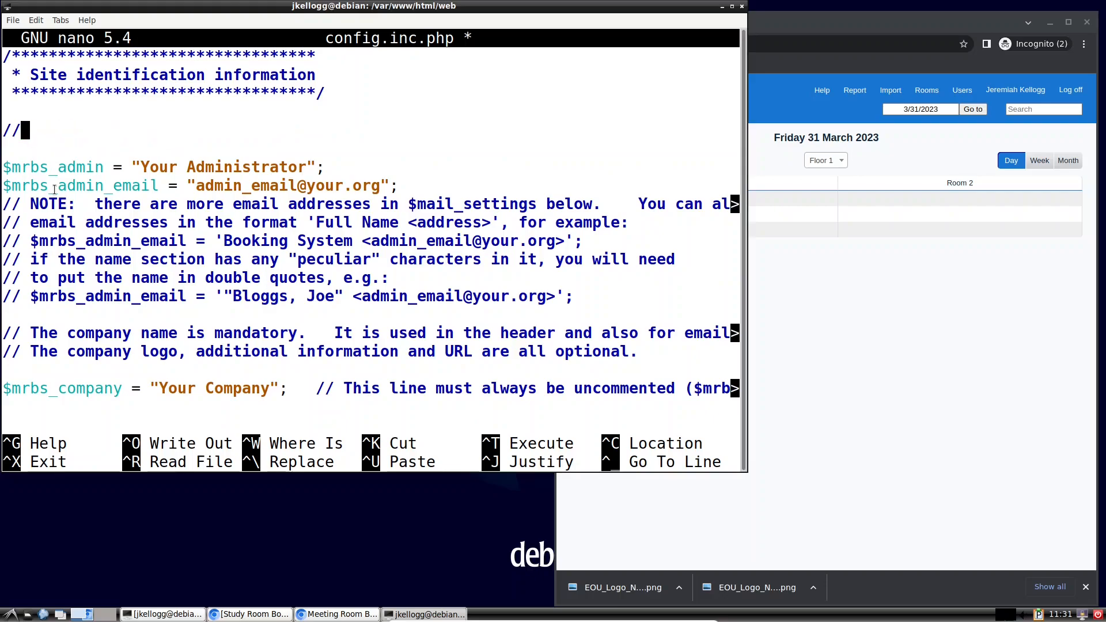
pyautogui.press('BackSpace')
pyautogui.press('Down')
pyautogui.press('Down')
pyautogui.hotkey('ctrl', 'Right')
pyautogui.hotkey('ctrl', 'Right')
pyautogui.hotkey('ctrl', 'Right')
pyautogui.hotkey('ctrl', 'Right')
pyautogui.press('Right')
pyautogui.press('Right')
pyautogui.press('Right')
pyautogui.press('Right')
pyautogui.press('Right')
pyautogui.press('Right')
pyautogui.press('Right')
pyautogui.press('Right')
pyautogui.press('Right')
pyautogui.press('Right')
pyautogui.press('Right')
pyautogui.press('Right')
pyautogui.press('Right')
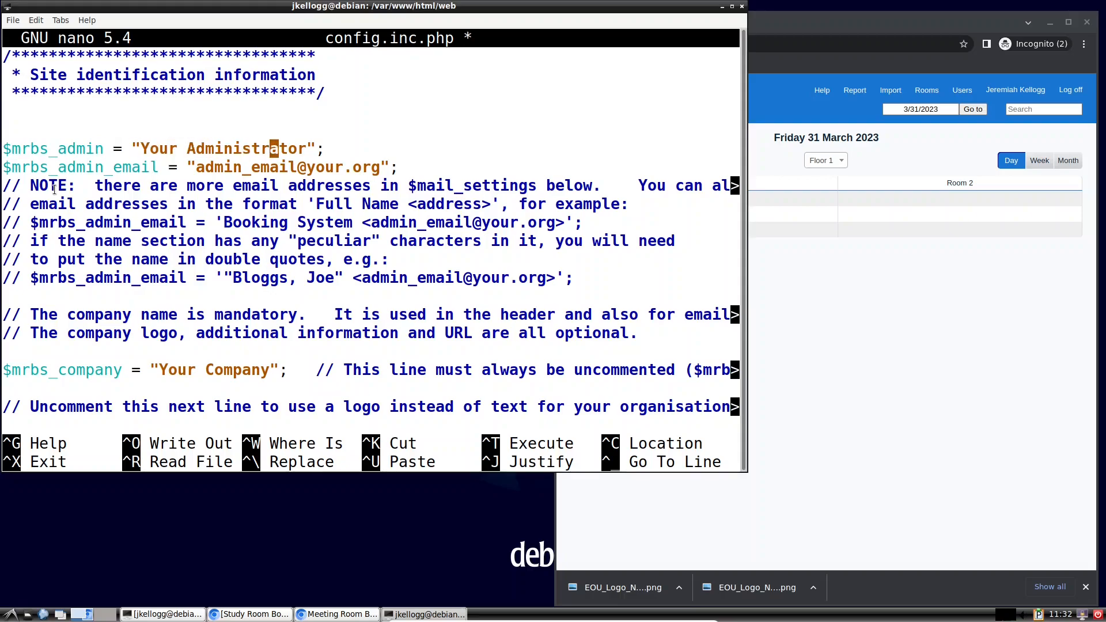
pyautogui.press('BackSpace')
pyautogui.press('BackSpace')
pyautogui.press('BackSpace')
pyautogui.press('BackSpace')
pyautogui.press('BackSpace')
pyautogui.press('BackSpace')
pyautogui.press('BackSpace')
pyautogui.press('BackSpace')
pyautogui.press('BackSpace')
pyautogui.press('BackSpace')
pyautogui.press('BackSpace')
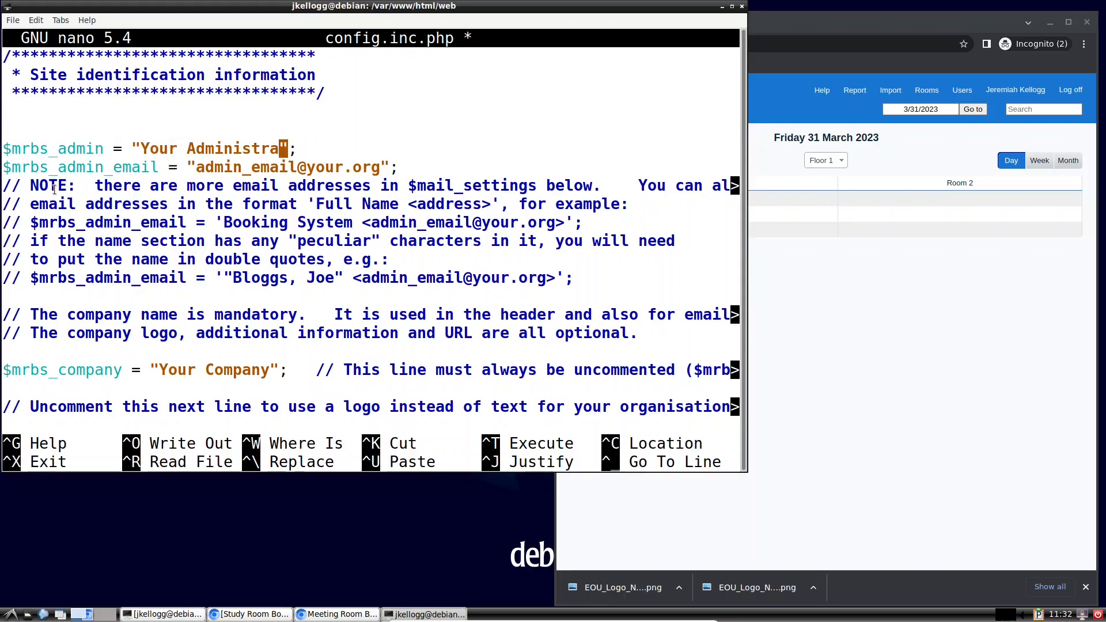
pyautogui.press('BackSpace')
pyautogui.press('BackSpace')
pyautogui.press('BackSpace')
pyautogui.press('BackSpace')
pyautogui.press('BackSpace')
pyautogui.press('BackSpace')
pyautogui.press('BackSpace')
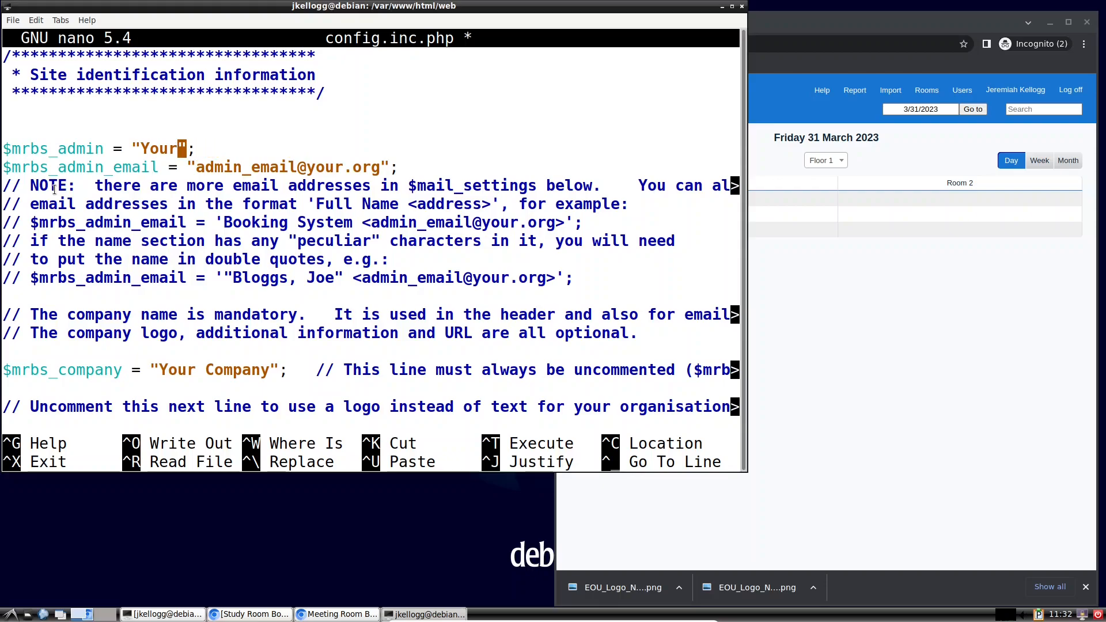
pyautogui.press('Down')
pyautogui.press('Right')
pyautogui.press('Right')
pyautogui.press('Right')
pyautogui.press('Right')
pyautogui.press('Right')
pyautogui.press('Right')
pyautogui.press('Right')
pyautogui.press('Right')
pyautogui.press('Right')
pyautogui.press('Right')
pyautogui.press('BackSpace')
pyautogui.press('BackSpace')
pyautogui.press('BackSpace')
pyautogui.press('BackSpace')
pyautogui.press('BackSpace')
pyautogui.press('BackSpace')
pyautogui.press('BackSpace')
pyautogui.press('BackSpace')
pyautogui.press('BackSpace')
pyautogui.press('BackSpace')
pyautogui.press('BackSpace')
pyautogui.press('BackSpace')
pyautogui.press('BackSpace')
pyautogui.press('BackSpace')
pyautogui.press('BackSpace')
pyautogui.press('BackSpace')
pyautogui.press('BackSpace')
pyautogui.press('BackSpace')
pyautogui.press('BackSpace')
pyautogui.press('BackSpace')
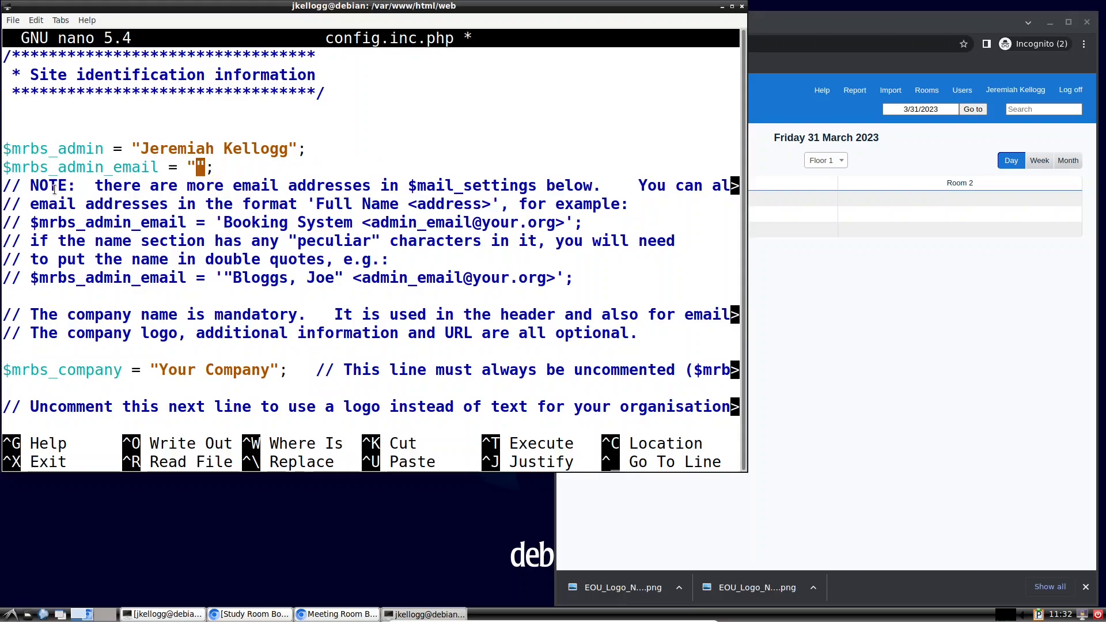
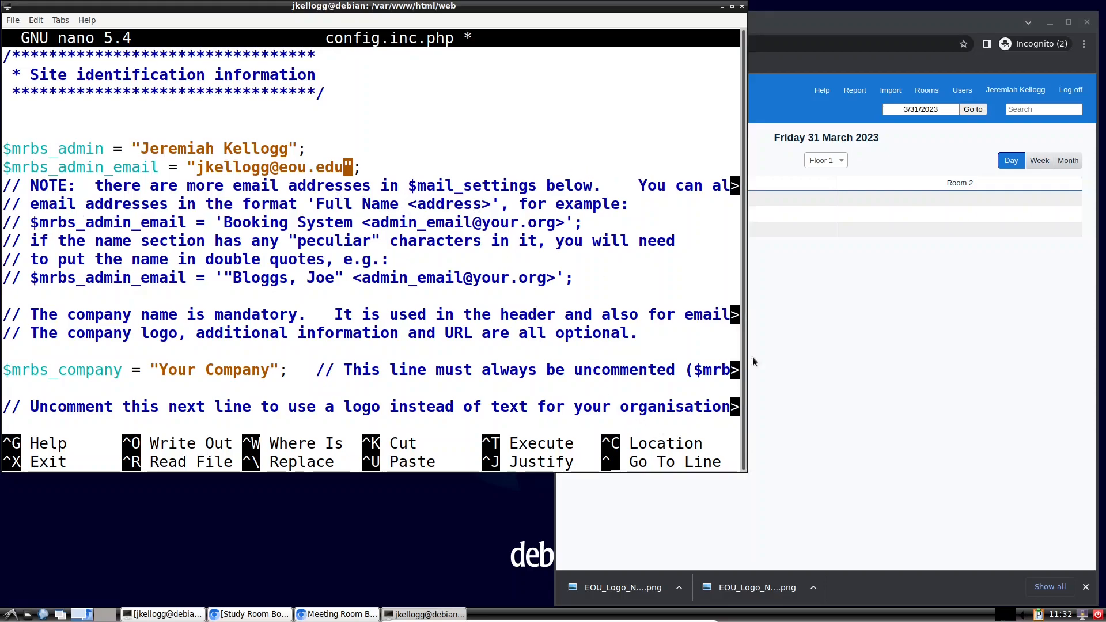
pyautogui.click(732, 7)
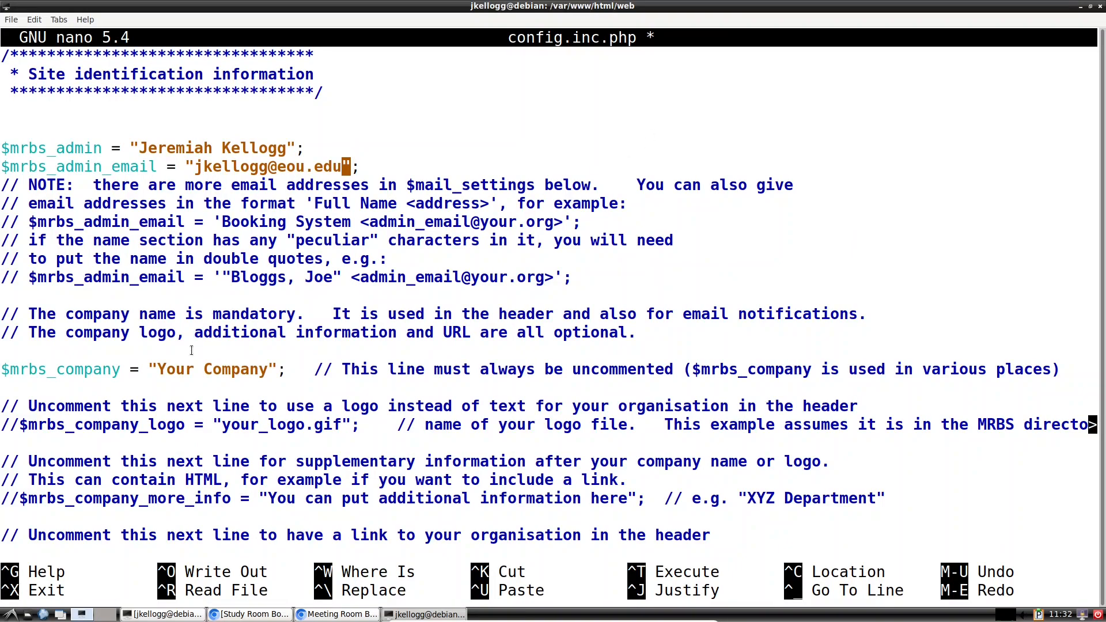
# Step: Change $mrbs_company from 'Your Company' to 'EOU Library' and remove a comment slash from $mrbs_company_logo
pyautogui.press('Down')
pyautogui.press('Down')
pyautogui.press('Down')
pyautogui.press('Down')
pyautogui.press('Down')
pyautogui.press('Down')
pyautogui.press('Down')
pyautogui.press('Down')
pyautogui.press('Down')
pyautogui.press('Down')
pyautogui.press('Down')
pyautogui.press('Left')
pyautogui.press('Left')
pyautogui.press('Left')
pyautogui.press('Left')
pyautogui.press('Left')
pyautogui.press('Left')
pyautogui.press('Left')
pyautogui.press('Left')
pyautogui.press('BackSpace')
pyautogui.press('BackSpace')
pyautogui.press('BackSpace')
pyautogui.press('BackSpace')
pyautogui.press('BackSpace')
pyautogui.press('BackSpace')
pyautogui.press('BackSpace')
pyautogui.press('BackSpace')
pyautogui.press('BackSpace')
pyautogui.press('BackSpace')
pyautogui.press('BackSpace')
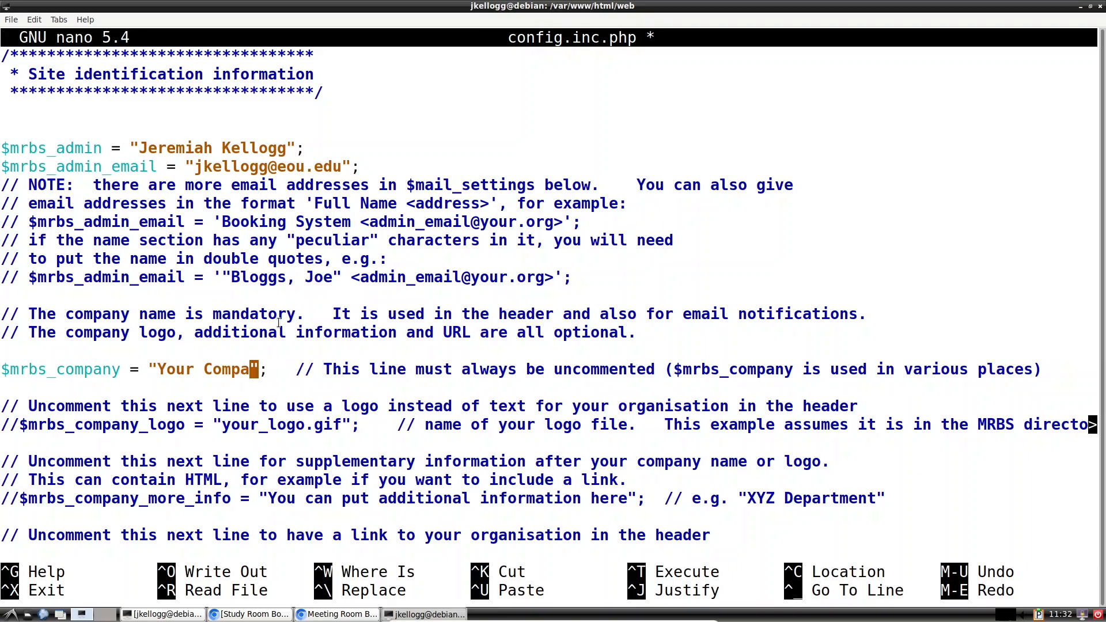
pyautogui.press('BackSpace')
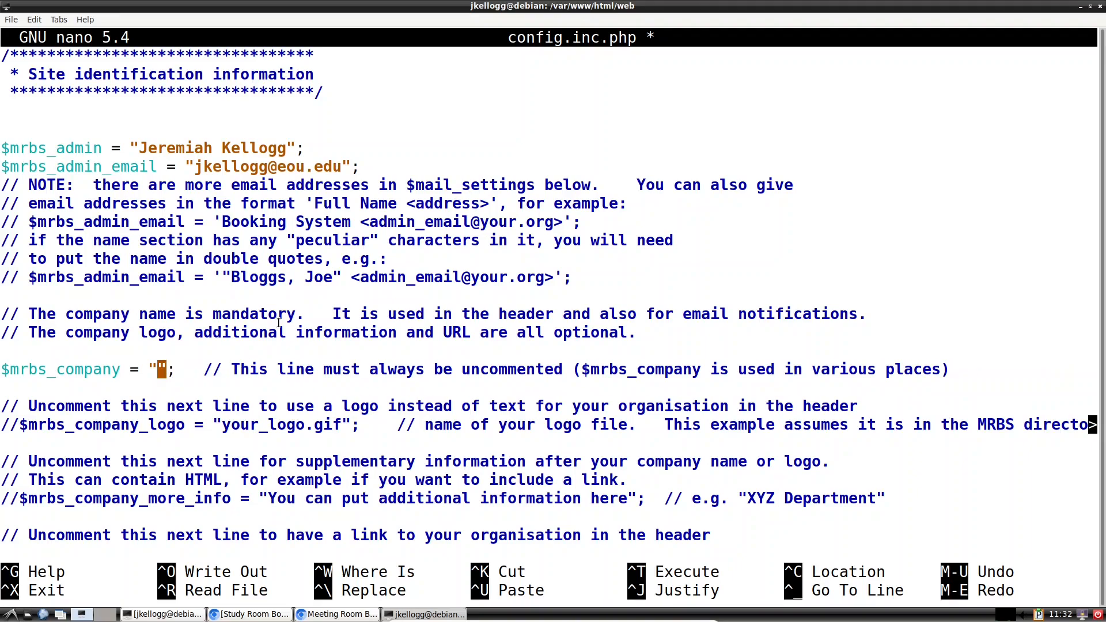
pyautogui.write('E')
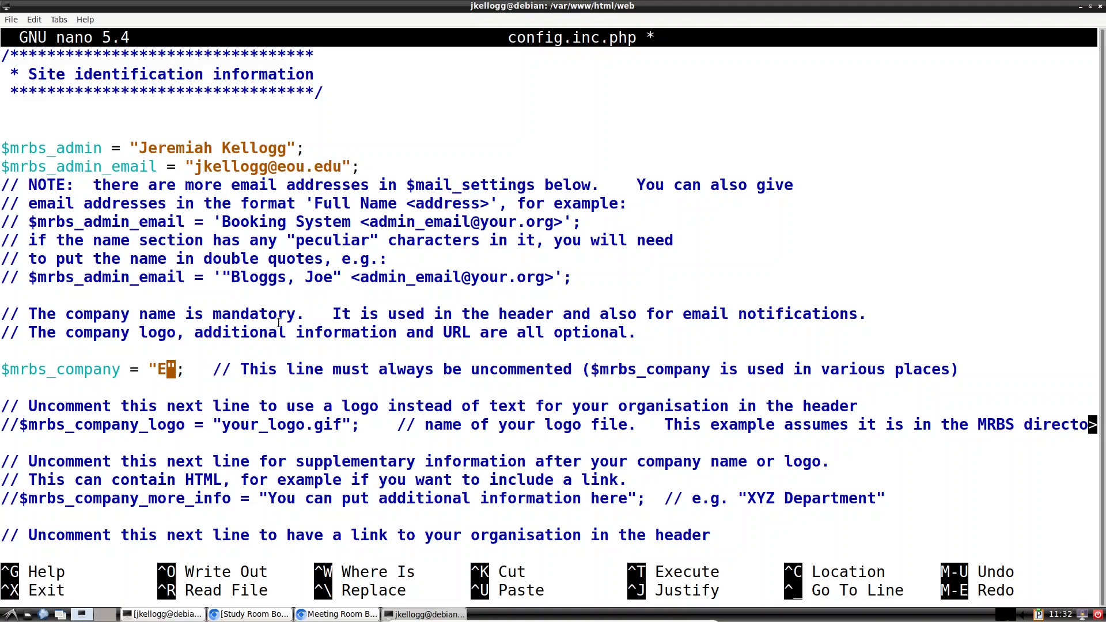
pyautogui.write('OU Library')
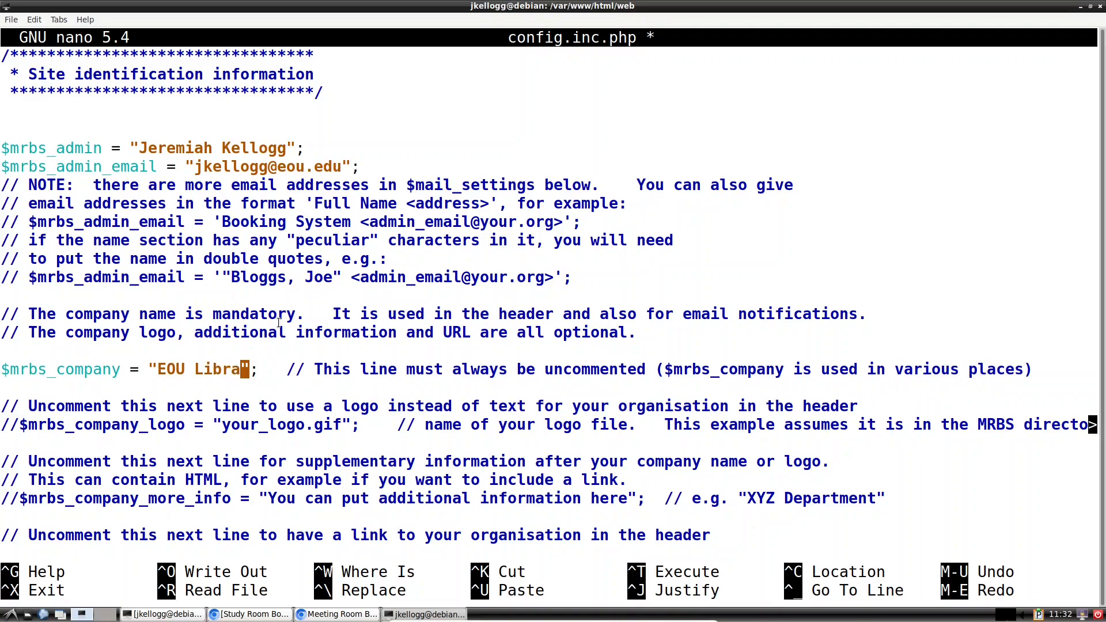
pyautogui.press('Down')
pyautogui.press('Down')
pyautogui.press('Down')
pyautogui.press('Left')
pyautogui.press('Left')
pyautogui.press('Left')
pyautogui.press('Left')
pyautogui.press('Left')
pyautogui.press('Left')
pyautogui.press('Left')
pyautogui.press('Left')
pyautogui.press('Left')
pyautogui.press('Left')
pyautogui.press('Left')
pyautogui.press('Left')
pyautogui.press('Left')
pyautogui.press('Left')
pyautogui.press('Left')
pyautogui.press('Left')
pyautogui.press('Left')
pyautogui.press('Left')
pyautogui.press('Left')
pyautogui.press('Left')
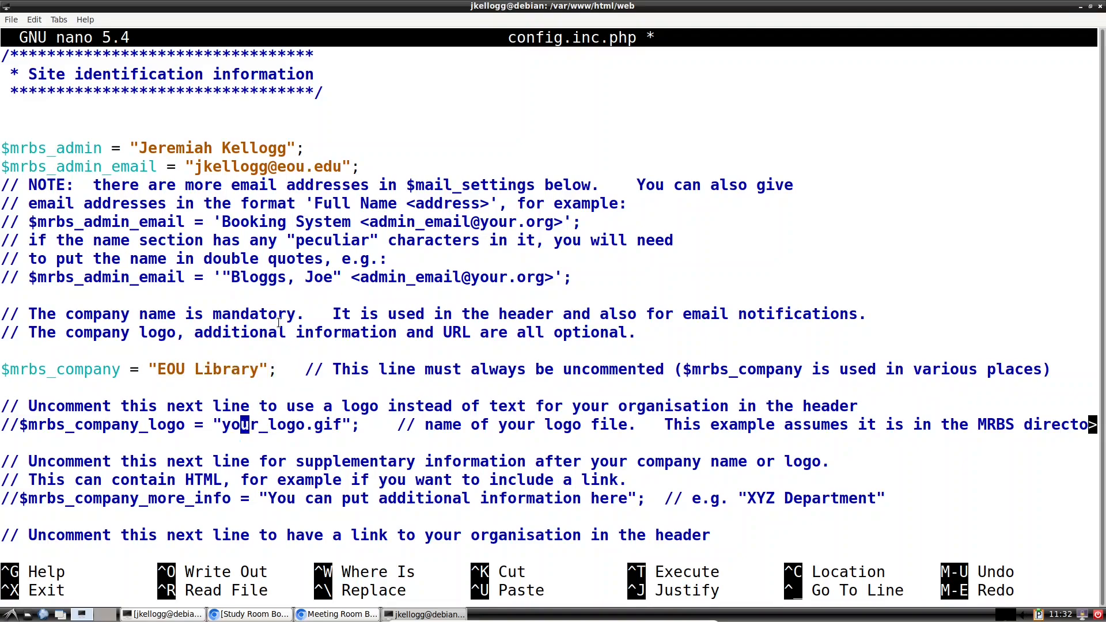
pyautogui.press('Left')
pyautogui.press('BackSpace')
pyautogui.press('BackSpace')
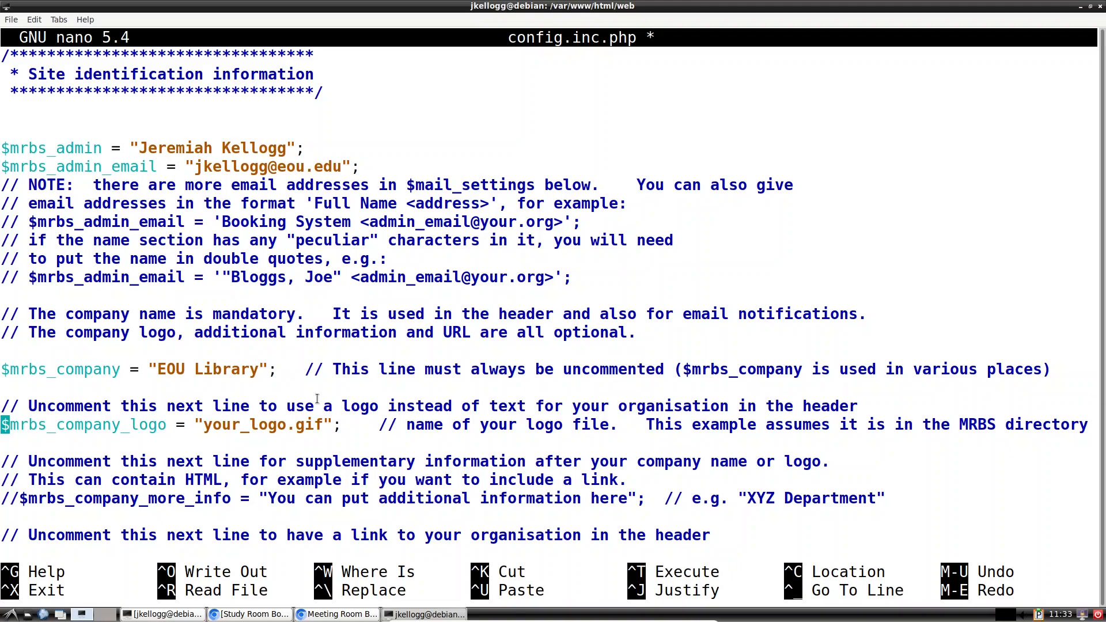
# Step: Uncomment the $mrbs_company_more_info setting
pyautogui.press('Down')
pyautogui.press('Down')
pyautogui.press('Down')
pyautogui.press('Down')
pyautogui.press('Right')
pyautogui.press('Right')
pyautogui.press('BackSpace')
pyautogui.press('BackSpace')
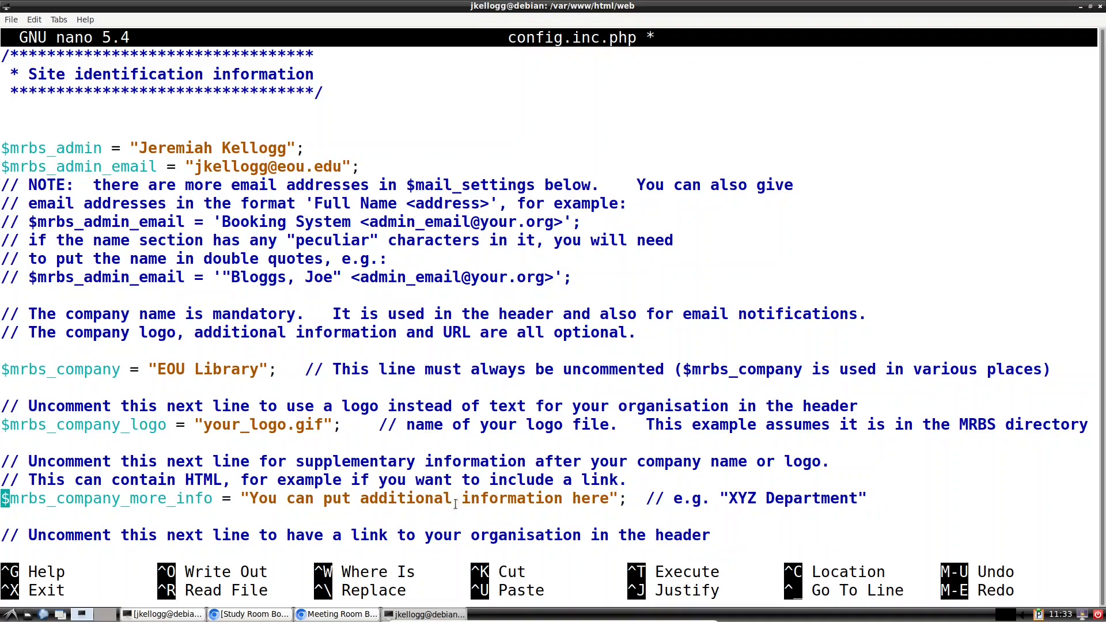
pyautogui.press('Down')
pyautogui.press('Down')
pyautogui.press('Down')
pyautogui.press('Down')
pyautogui.press('Down')
pyautogui.press('Down')
pyautogui.press('Down')
pyautogui.press('Down')
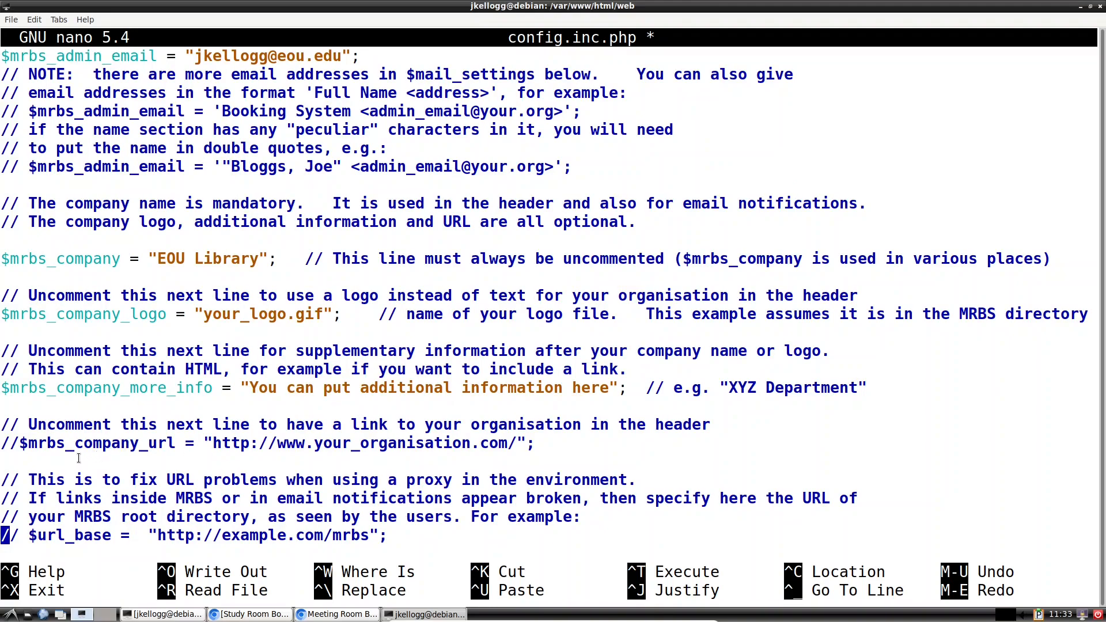
pyautogui.press('Up')
pyautogui.press('Up')
pyautogui.press('Up')
pyautogui.press('Up')
pyautogui.press('Up')
pyautogui.press('Right')
pyautogui.press('Right')
pyautogui.press('BackSpace')
pyautogui.press('BackSpace')
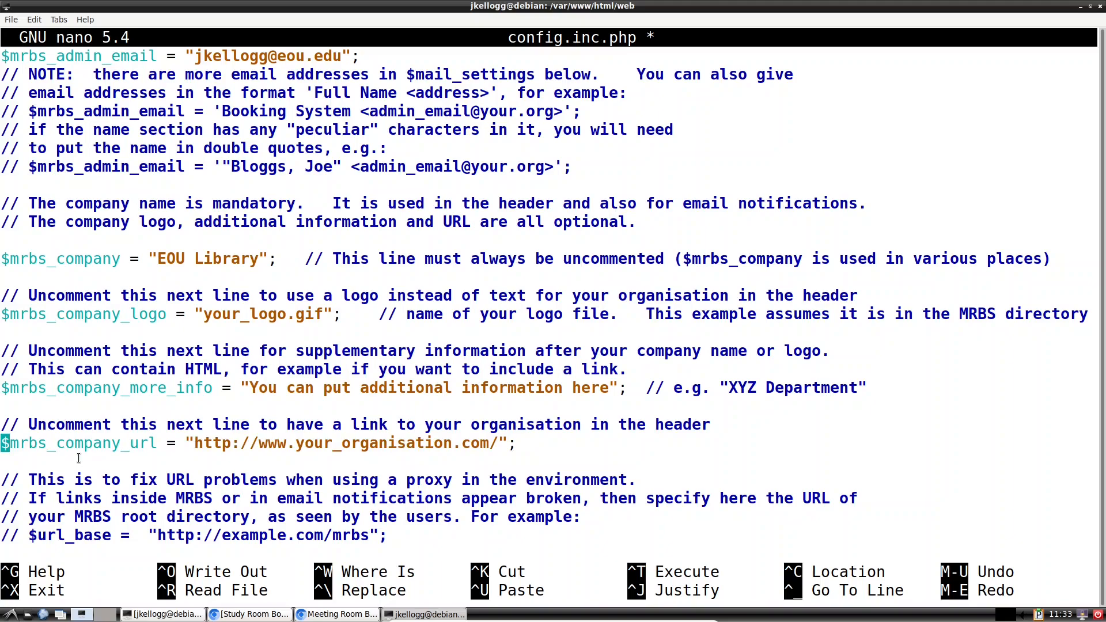
pyautogui.press('Right')
pyautogui.press('Right')
pyautogui.press('Right')
pyautogui.press('Right')
pyautogui.press('Right')
pyautogui.press('Right')
pyautogui.press('Right')
pyautogui.press('Right')
pyautogui.press('Right')
pyautogui.press('Right')
pyautogui.press('Right')
pyautogui.press('Right')
pyautogui.press('Right')
pyautogui.press('Right')
pyautogui.press('Right')
pyautogui.press('Right')
pyautogui.press('Right')
pyautogui.press('Right')
pyautogui.press('Right')
pyautogui.press('Right')
pyautogui.press('Right')
pyautogui.press('Right')
pyautogui.press('Right')
pyautogui.press('Right')
pyautogui.press('Right')
pyautogui.press('Right')
pyautogui.press('Right')
pyautogui.press('Right')
pyautogui.press('Right')
pyautogui.press('BackSpace')
pyautogui.press('BackSpace')
pyautogui.press('BackSpace')
pyautogui.press('BackSpace')
pyautogui.press('BackSpace')
pyautogui.press('BackSpace')
pyautogui.press('BackSpace')
pyautogui.press('BackSpace')
pyautogui.press('BackSpace')
pyautogui.press('BackSpace')
pyautogui.press('BackSpace')
pyautogui.press('BackSpace')
pyautogui.press('BackSpace')
pyautogui.press('BackSpace')
pyautogui.press('BackSpace')
pyautogui.press('BackSpace')
pyautogui.press('BackSpace')
pyautogui.press('BackSpace')
pyautogui.press('BackSpace')
pyautogui.press('BackSpace')
pyautogui.press('BackSpace')
pyautogui.press('BackSpace')
pyautogui.press('BackSpace')
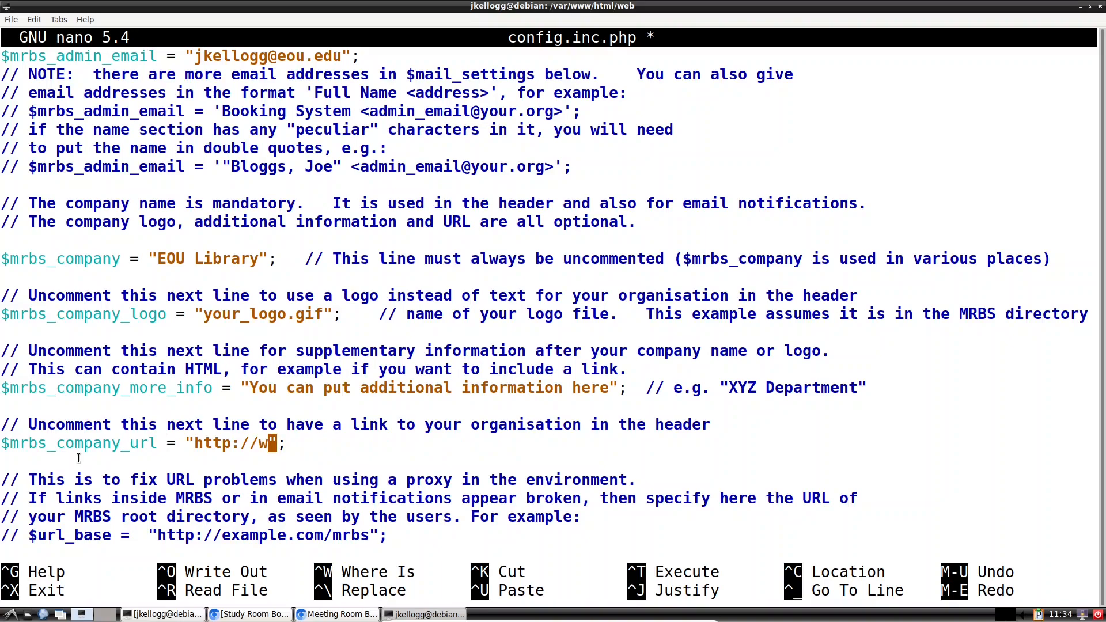
pyautogui.write('library.eo')
pyautogui.write('u.edu')
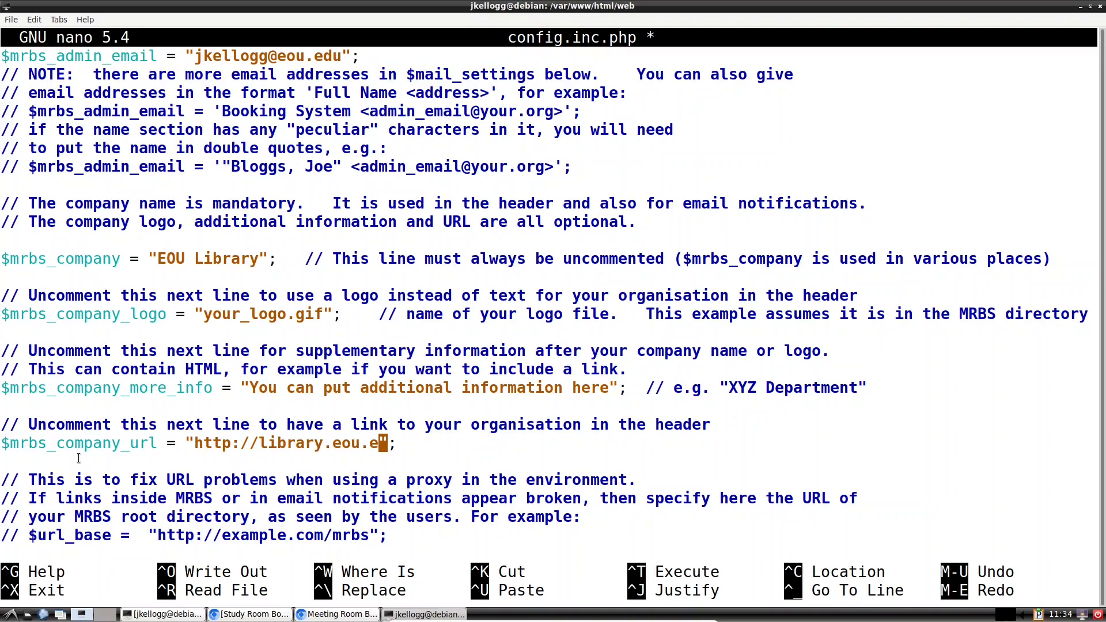
pyautogui.press('Down')
pyautogui.press('Down')
pyautogui.press('Down')
pyautogui.press('Down')
pyautogui.press('Down')
pyautogui.press('Down')
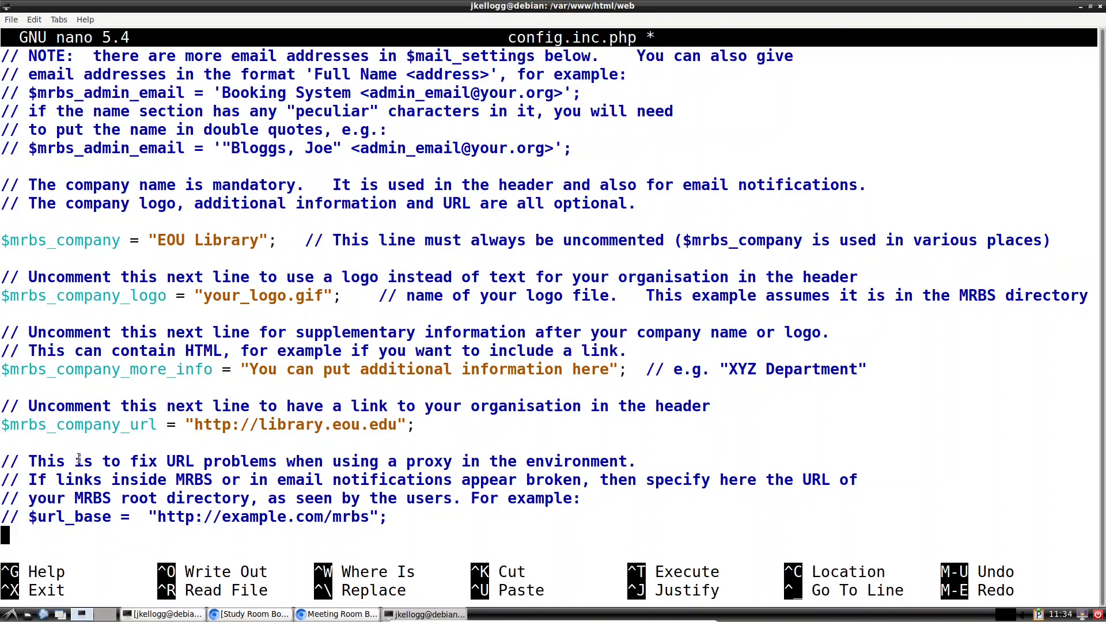
# Step: Delete the proxy comment lines and $url_base example, then select the logo-location note
pyautogui.press('BackSpace')
pyautogui.press('BackSpace')
pyautogui.press('BackSpace')
pyautogui.press('BackSpace')
pyautogui.press('BackSpace')
pyautogui.press('BackSpace')
pyautogui.press('BackSpace')
pyautogui.press('BackSpace')
pyautogui.press('BackSpace')
pyautogui.press('BackSpace')
pyautogui.press('BackSpace')
pyautogui.press('BackSpace')
pyautogui.press('BackSpace')
pyautogui.press('BackSpace')
pyautogui.press('BackSpace')
pyautogui.press('BackSpace')
pyautogui.press('BackSpace')
pyautogui.press('BackSpace')
pyautogui.press('BackSpace')
pyautogui.press('BackSpace')
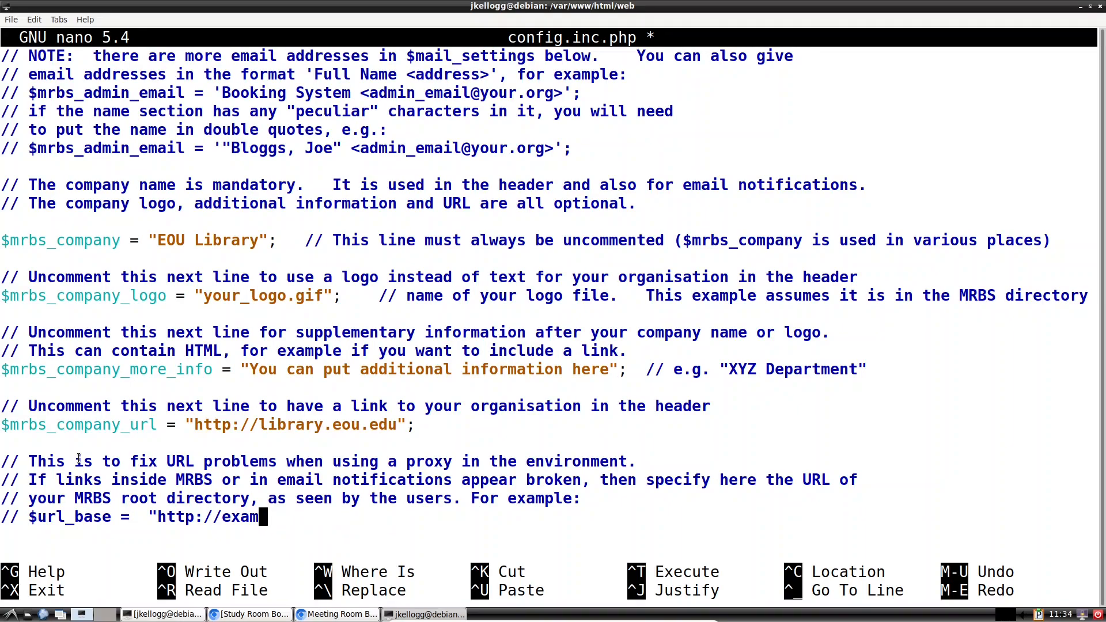
pyautogui.press('BackSpace')
pyautogui.press('BackSpace')
pyautogui.press('BackSpace')
pyautogui.press('BackSpace')
pyautogui.press('BackSpace')
pyautogui.press('BackSpace')
pyautogui.press('BackSpace')
pyautogui.press('BackSpace')
pyautogui.press('BackSpace')
pyautogui.press('BackSpace')
pyautogui.press('BackSpace')
pyautogui.press('BackSpace')
pyautogui.press('BackSpace')
pyautogui.press('BackSpace')
pyautogui.press('BackSpace')
pyautogui.press('BackSpace')
pyautogui.press('BackSpace')
pyautogui.press('BackSpace')
pyautogui.press('BackSpace')
pyautogui.press('BackSpace')
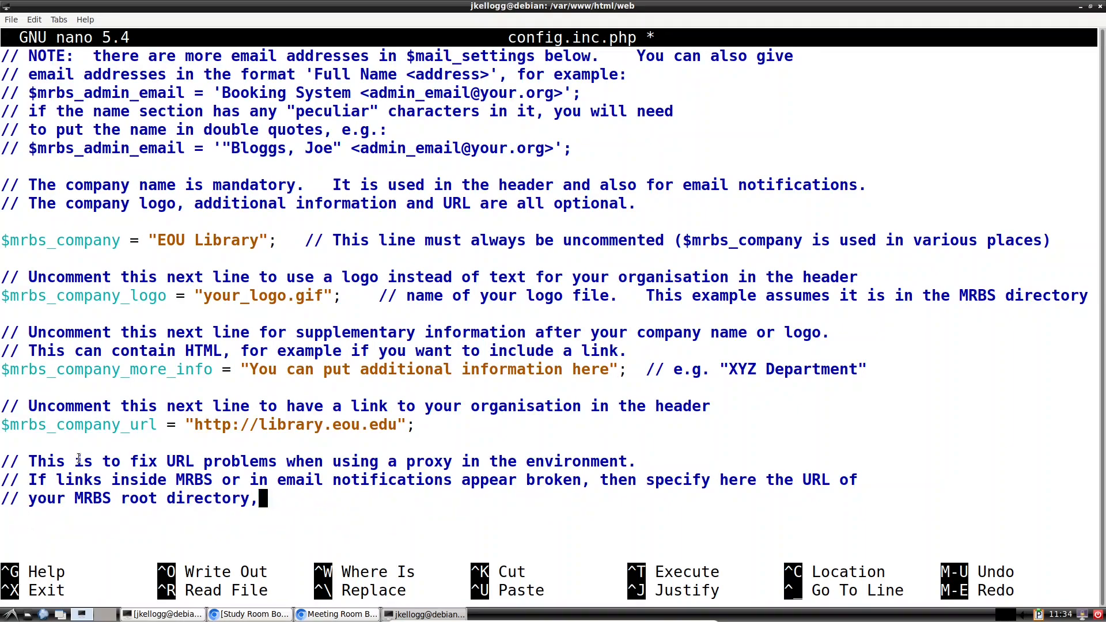
pyautogui.press('BackSpace')
pyautogui.press('BackSpace')
pyautogui.press('BackSpace')
pyautogui.press('BackSpace')
pyautogui.press('BackSpace')
pyautogui.press('BackSpace')
pyautogui.press('BackSpace')
pyautogui.press('BackSpace')
pyautogui.press('BackSpace')
pyautogui.press('BackSpace')
pyautogui.press('BackSpace')
pyautogui.press('BackSpace')
pyautogui.press('BackSpace')
pyautogui.press('BackSpace')
pyautogui.press('BackSpace')
pyautogui.press('BackSpace')
pyautogui.press('BackSpace')
pyautogui.press('BackSpace')
pyautogui.press('BackSpace')
pyautogui.press('BackSpace')
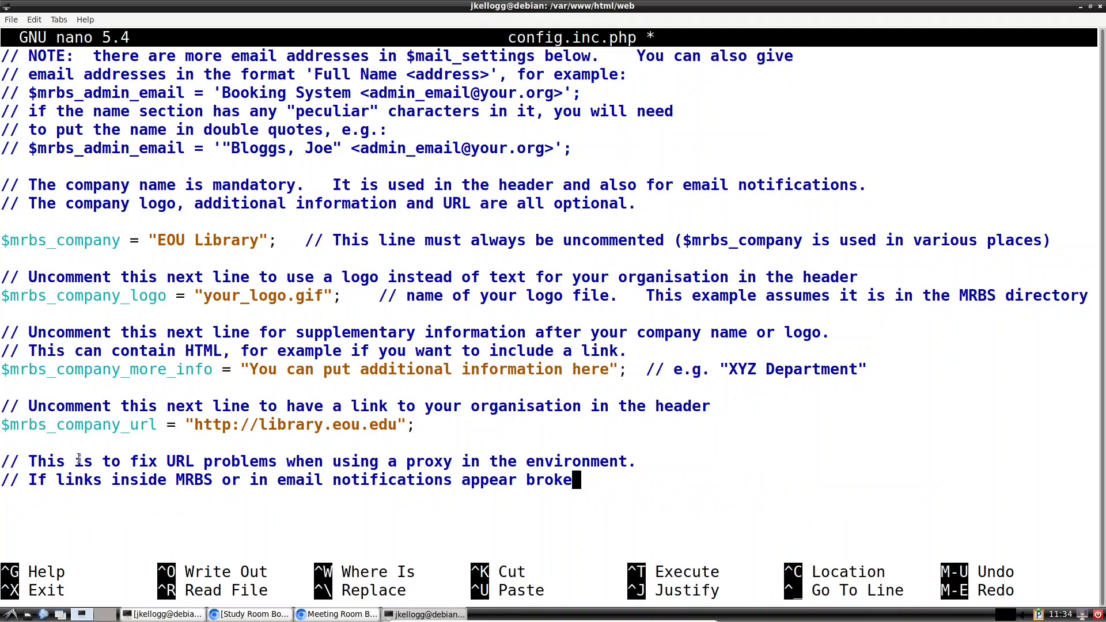
pyautogui.press('BackSpace')
pyautogui.press('BackSpace')
pyautogui.press('BackSpace')
pyautogui.press('BackSpace')
pyautogui.press('BackSpace')
pyautogui.press('BackSpace')
pyautogui.press('BackSpace')
pyautogui.press('BackSpace')
pyautogui.press('BackSpace')
pyautogui.press('BackSpace')
pyautogui.press('BackSpace')
pyautogui.press('BackSpace')
pyautogui.press('BackSpace')
pyautogui.press('BackSpace')
pyautogui.press('BackSpace')
pyautogui.press('BackSpace')
pyautogui.press('BackSpace')
pyautogui.press('BackSpace')
pyautogui.press('BackSpace')
pyautogui.press('BackSpace')
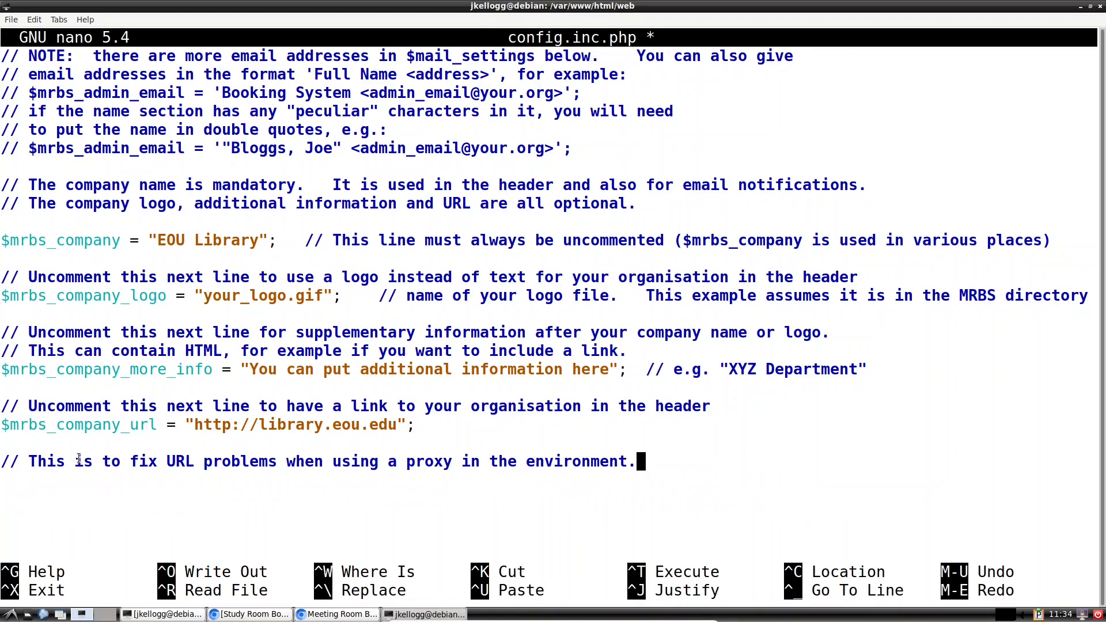
pyautogui.press('BackSpace')
pyautogui.press('BackSpace')
pyautogui.press('BackSpace')
pyautogui.press('BackSpace')
pyautogui.press('BackSpace')
pyautogui.press('BackSpace')
pyautogui.press('BackSpace')
pyautogui.press('BackSpace')
pyautogui.press('BackSpace')
pyautogui.press('BackSpace')
pyautogui.press('BackSpace')
pyautogui.press('BackSpace')
pyautogui.press('BackSpace')
pyautogui.press('BackSpace')
pyautogui.press('BackSpace')
pyautogui.press('BackSpace')
pyautogui.press('BackSpace')
pyautogui.press('BackSpace')
pyautogui.press('BackSpace')
pyautogui.press('BackSpace')
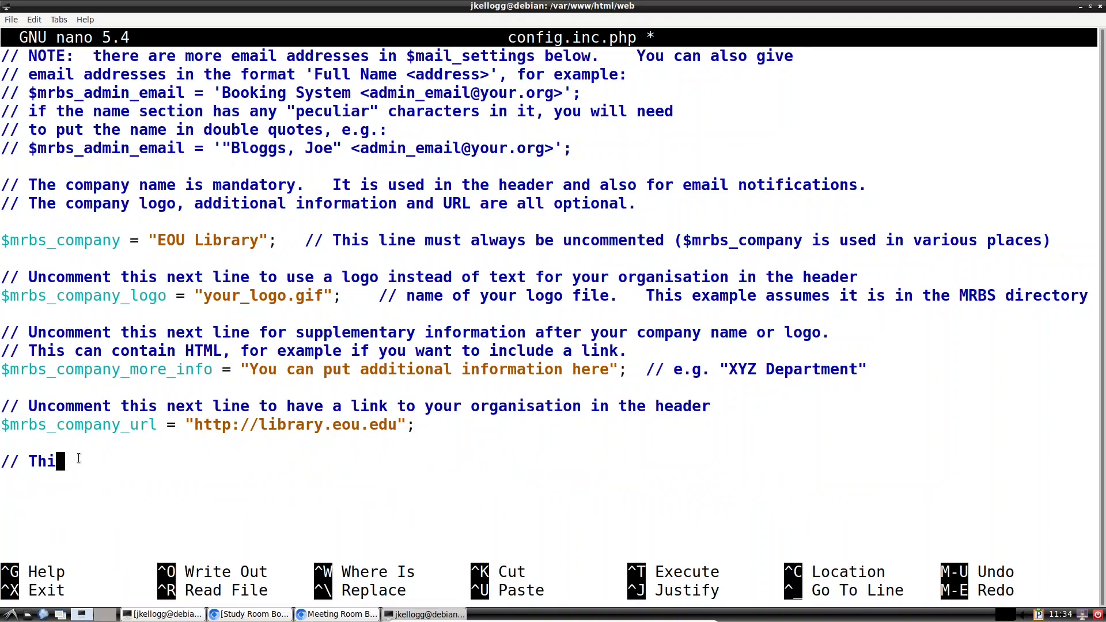
pyautogui.press('BackSpace')
pyautogui.press('BackSpace')
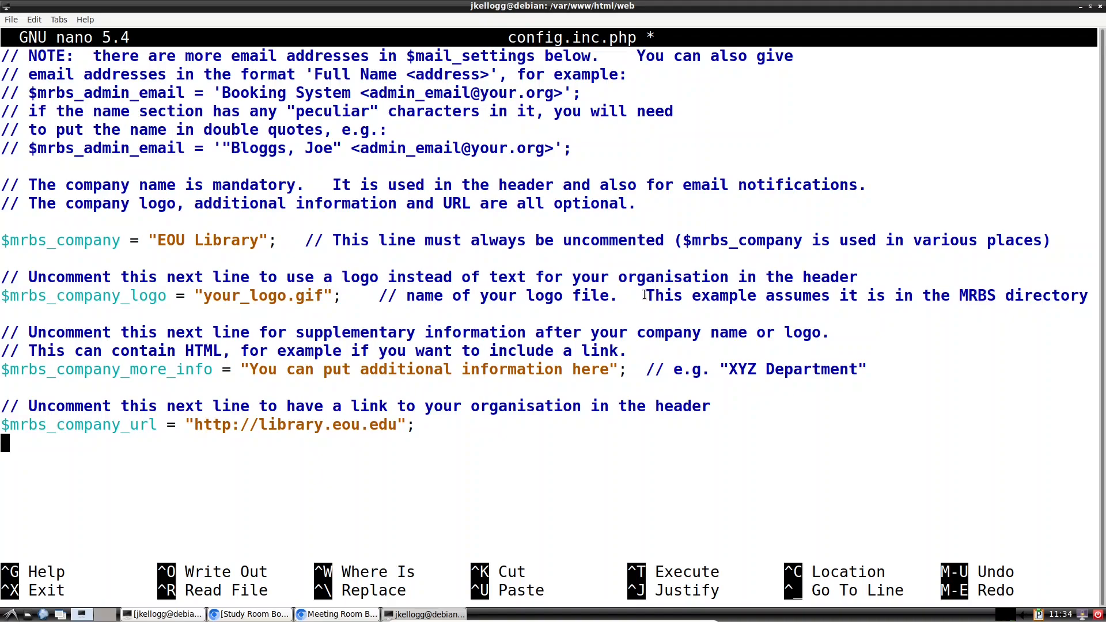
pyautogui.moveTo(645, 296); pyautogui.dragTo(1086, 299)
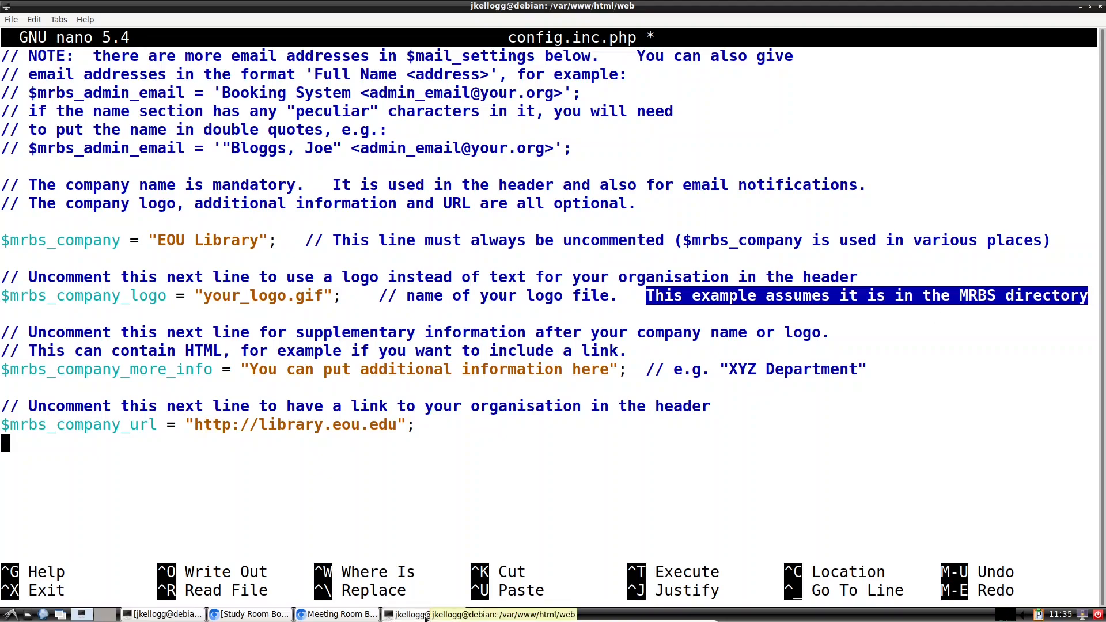
# Step: Minimize nano, open LXTerminal from the desktop and list the home folder
pyautogui.click(1080, 7)
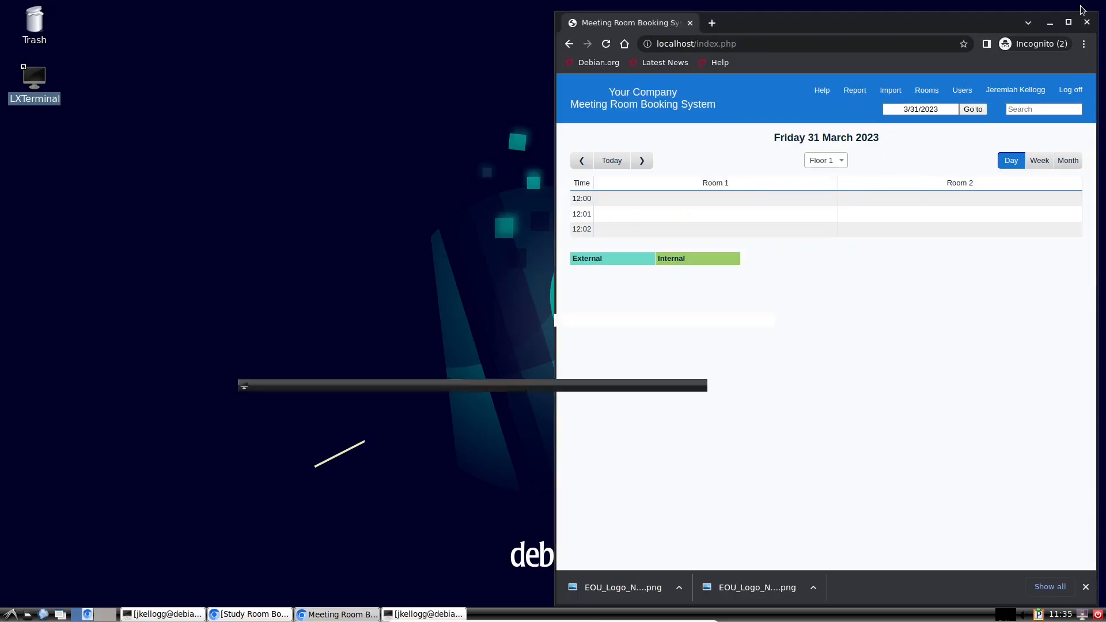
pyautogui.click(36, 78)
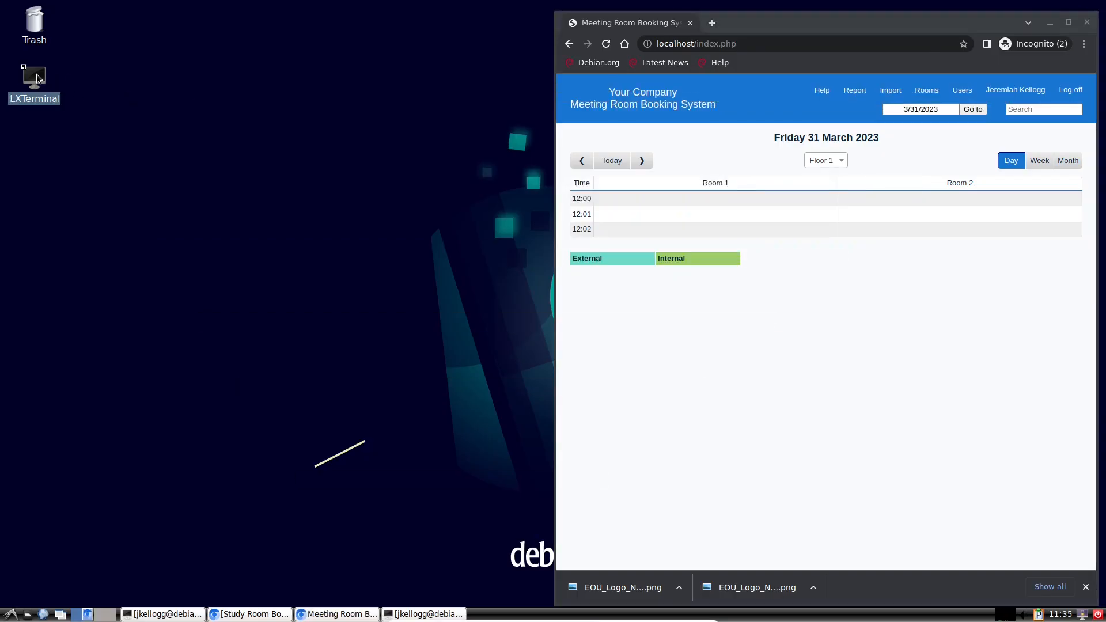
pyautogui.doubleClick(37, 77)
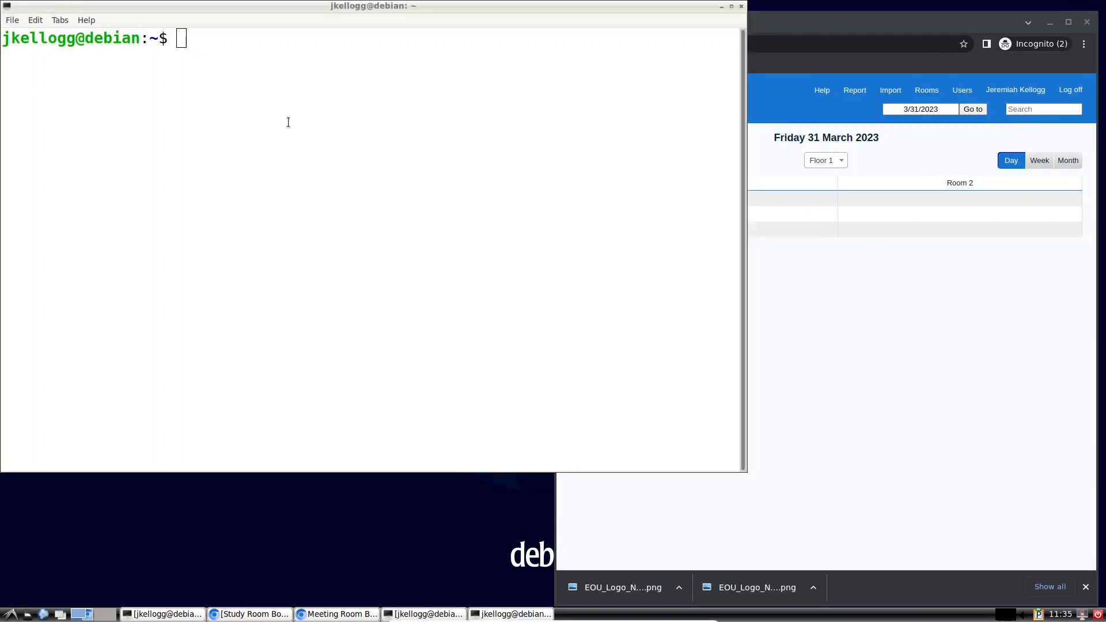
pyautogui.click(303, 88)
pyautogui.write('ls')
pyautogui.press('Return')
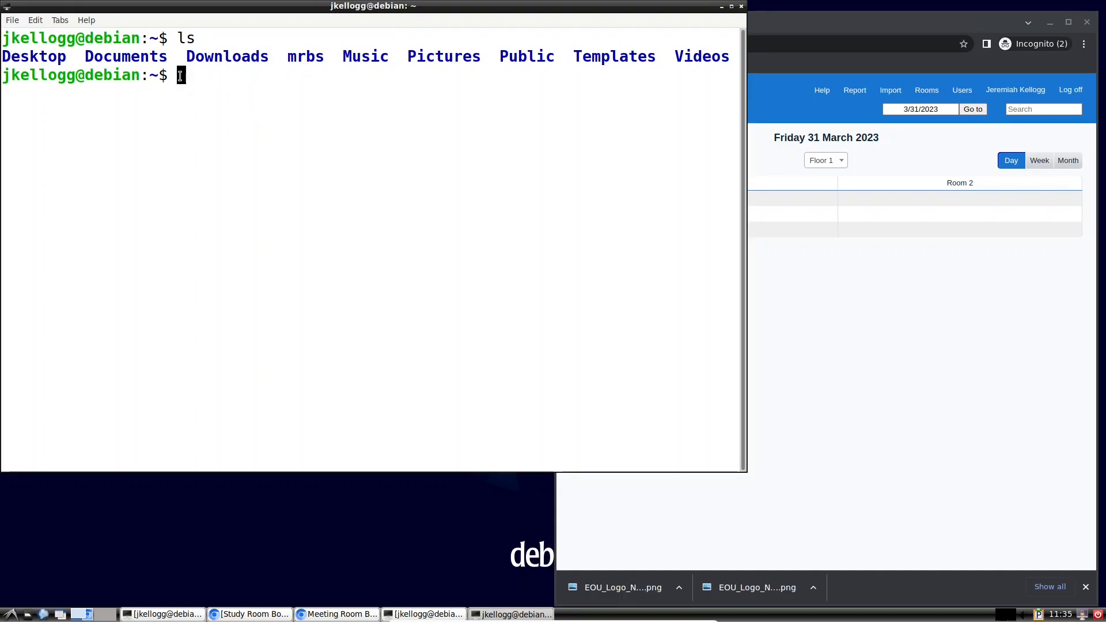
# Step: Change into the Downloads folder and list the two EOU logo PNG files
pyautogui.write('cd Down')
pyautogui.press('Tab')
pyautogui.press('Return')
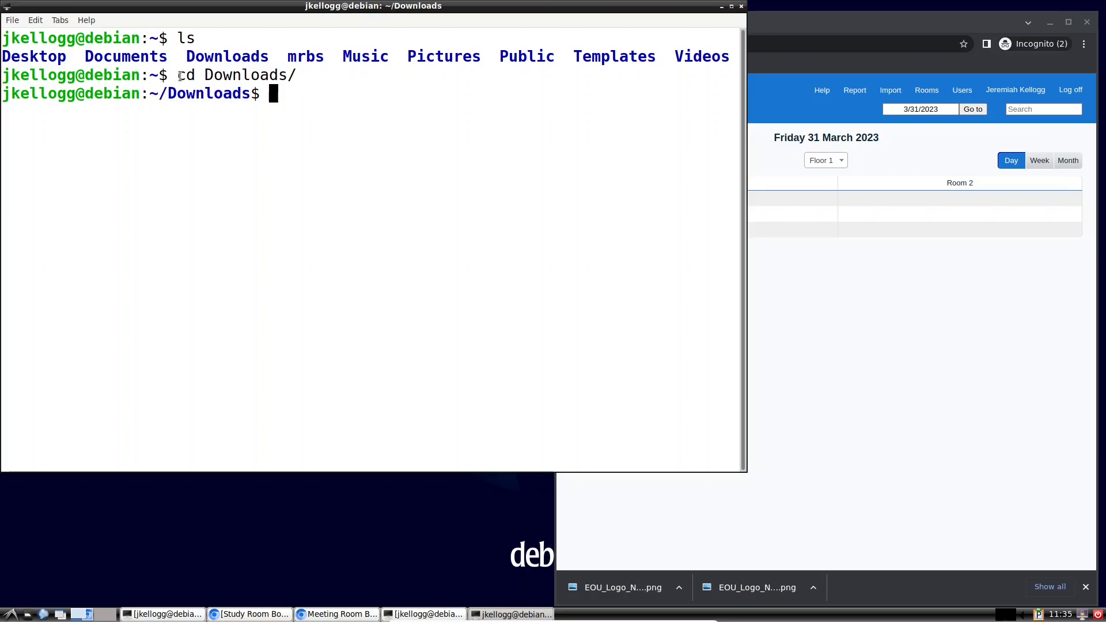
pyautogui.write('ls')
pyautogui.press('Return')
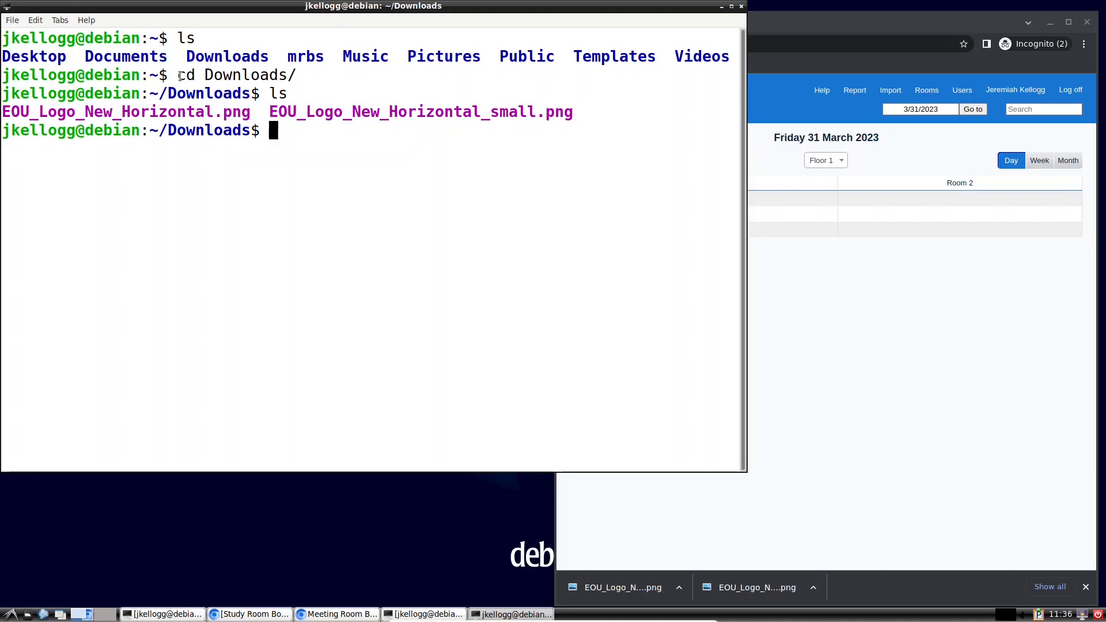
# Step: Type a sudo mv command naming both EOU logo files, without running it yet
pyautogui.write('sudo mv Eo')
pyautogui.press('BackSpace')
pyautogui.write('O')
pyautogui.press('Tab')
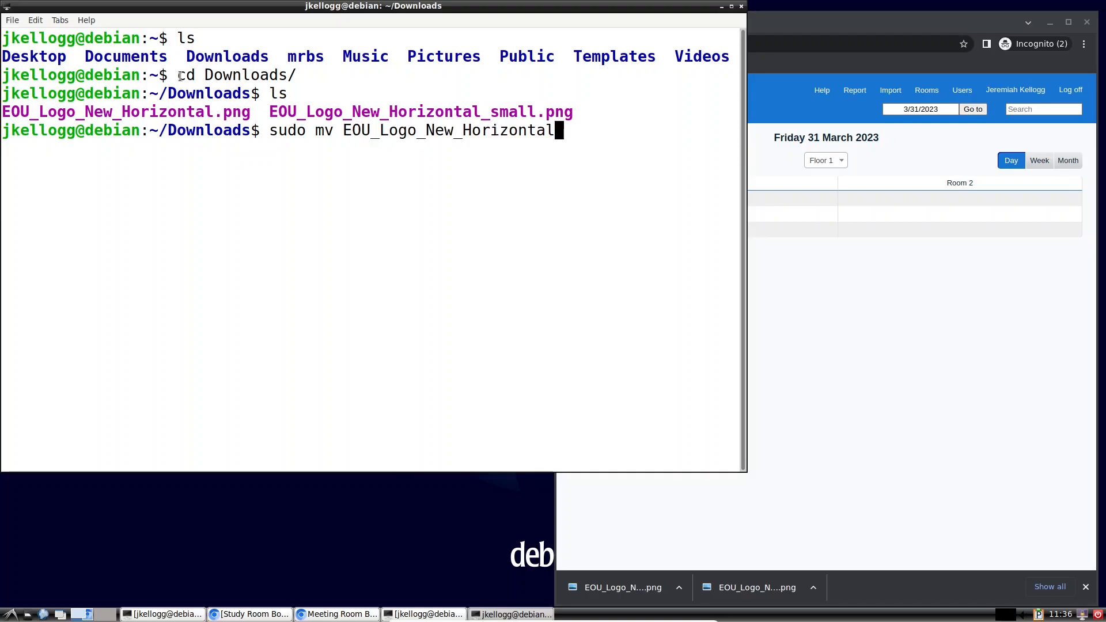
pyautogui.write('.')
pyautogui.press('Tab')
pyautogui.write('EOU')
pyautogui.press('Tab')
pyautogui.write('_s')
pyautogui.press('Tab')
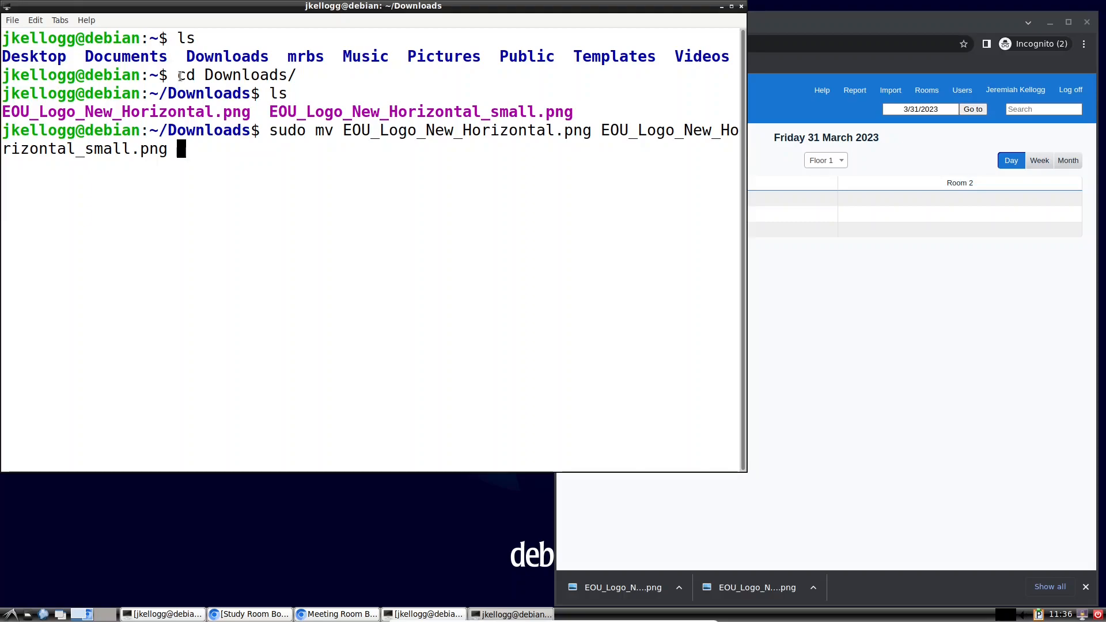
# Step: Move both EOU_Logo_New_Horizontal* PNG files from Downloads into /var/www/html/web with sudo mv
pyautogui.write('/var/')
pyautogui.press('Left')
pyautogui.press('Left')
pyautogui.press('Left')
pyautogui.press('Left')
pyautogui.press('Left')
pyautogui.press('Left')
pyautogui.press('BackSpace')
pyautogui.press('BackSpace')
pyautogui.press('BackSpace')
pyautogui.press('BackSpace')
pyautogui.press('BackSpace')
pyautogui.press('BackSpace')
pyautogui.press('BackSpace')
pyautogui.press('BackSpace')
pyautogui.press('BackSpace')
pyautogui.press('BackSpace')
pyautogui.press('BackSpace')
pyautogui.press('BackSpace')
pyautogui.press('BackSpace')
pyautogui.press('BackSpace')
pyautogui.press('BackSpace')
pyautogui.press('BackSpace')
pyautogui.press('BackSpace')
pyautogui.press('BackSpace')
pyautogui.press('BackSpace')
pyautogui.press('BackSpace')
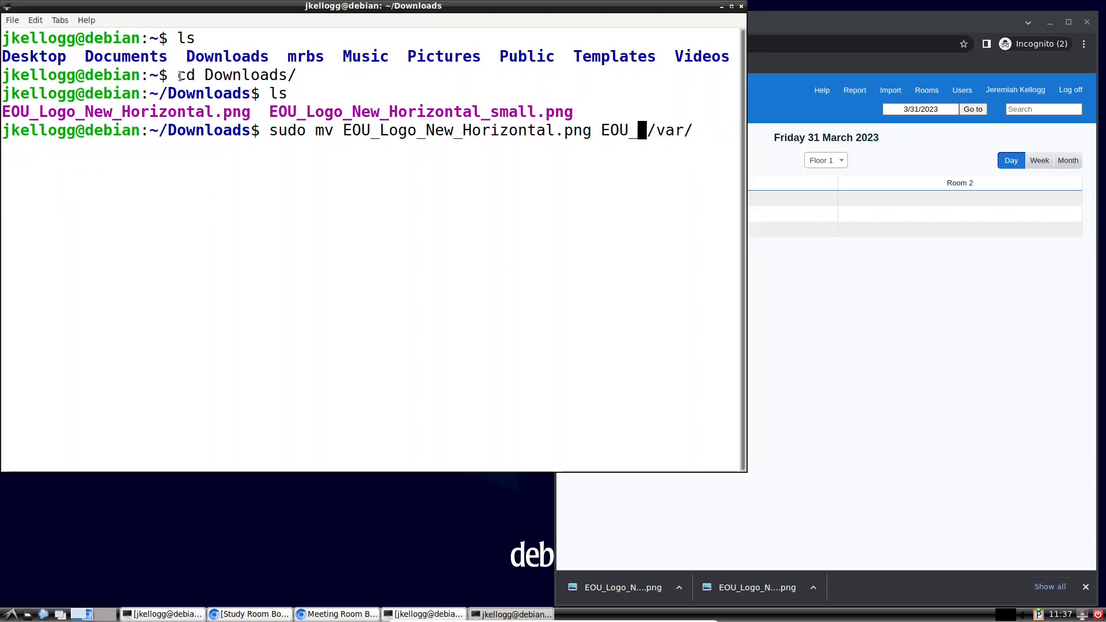
pyautogui.press('BackSpace')
pyautogui.press('BackSpace')
pyautogui.press('BackSpace')
pyautogui.press('BackSpace')
pyautogui.press('BackSpace')
pyautogui.press('BackSpace')
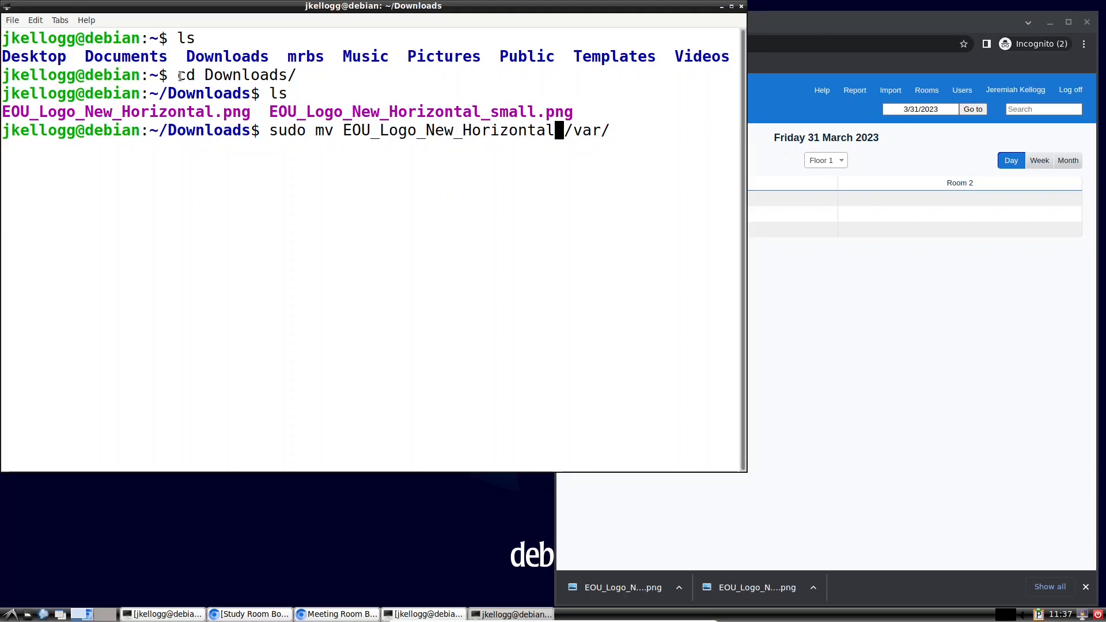
pyautogui.write('*')
pyautogui.press('Right')
pyautogui.press('Right')
pyautogui.press('Right')
pyautogui.press('Right')
pyautogui.press('Right')
pyautogui.press('Right')
pyautogui.write('www/ht')
pyautogui.press('Tab')
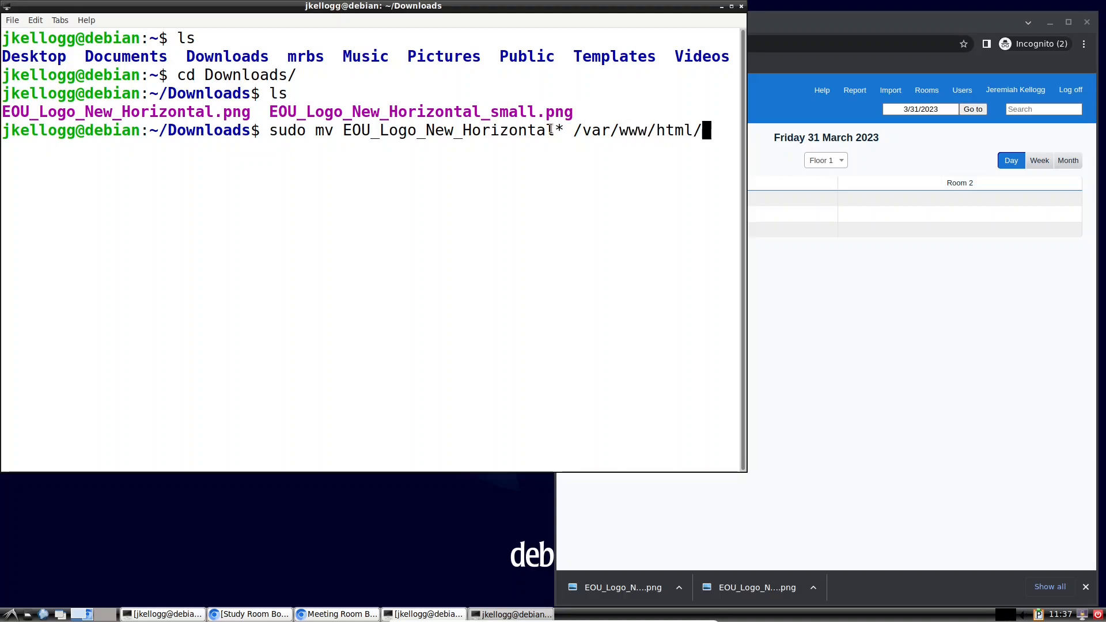
pyautogui.write('web')
pyautogui.press('Return')
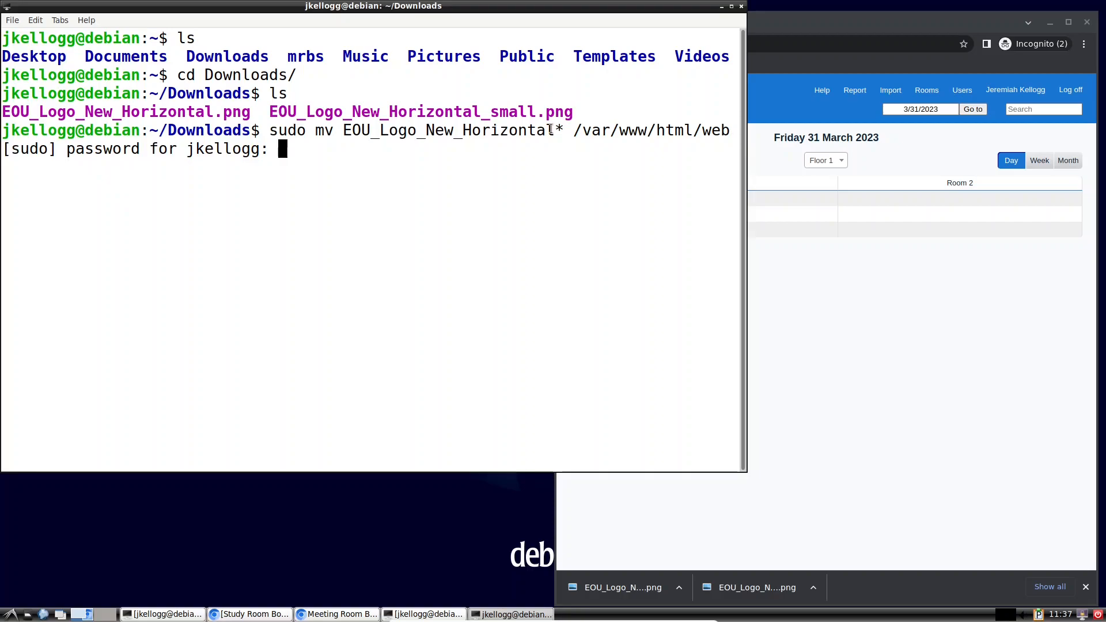
pyautogui.press('Return')
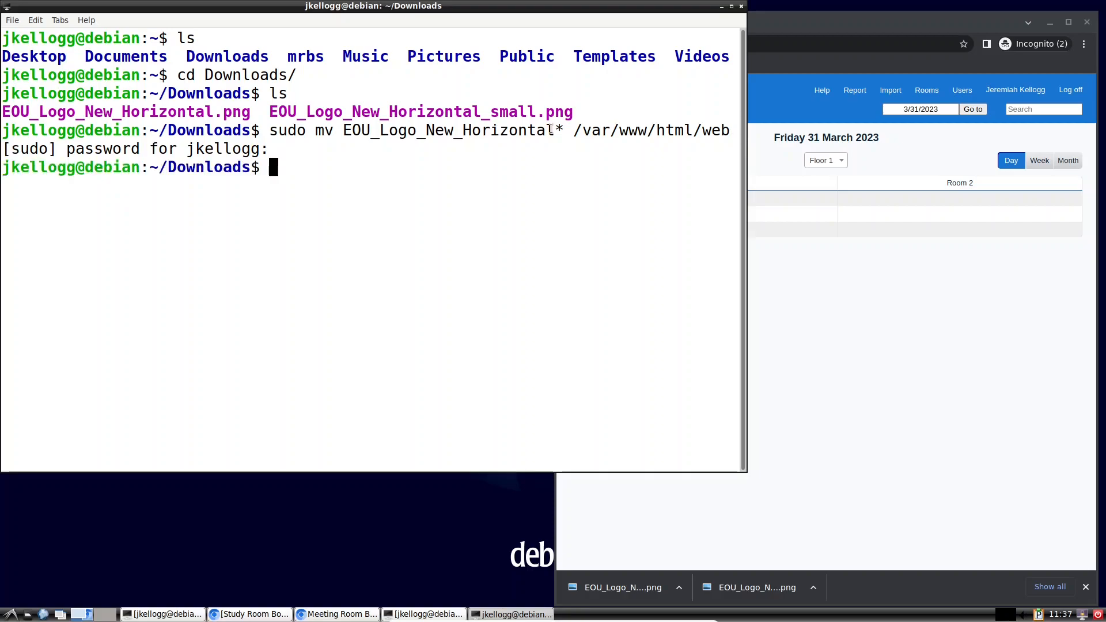
# Step: List what remains in Downloads, then change into /var/www/html/web
pyautogui.write('ls')
pyautogui.press('Return')
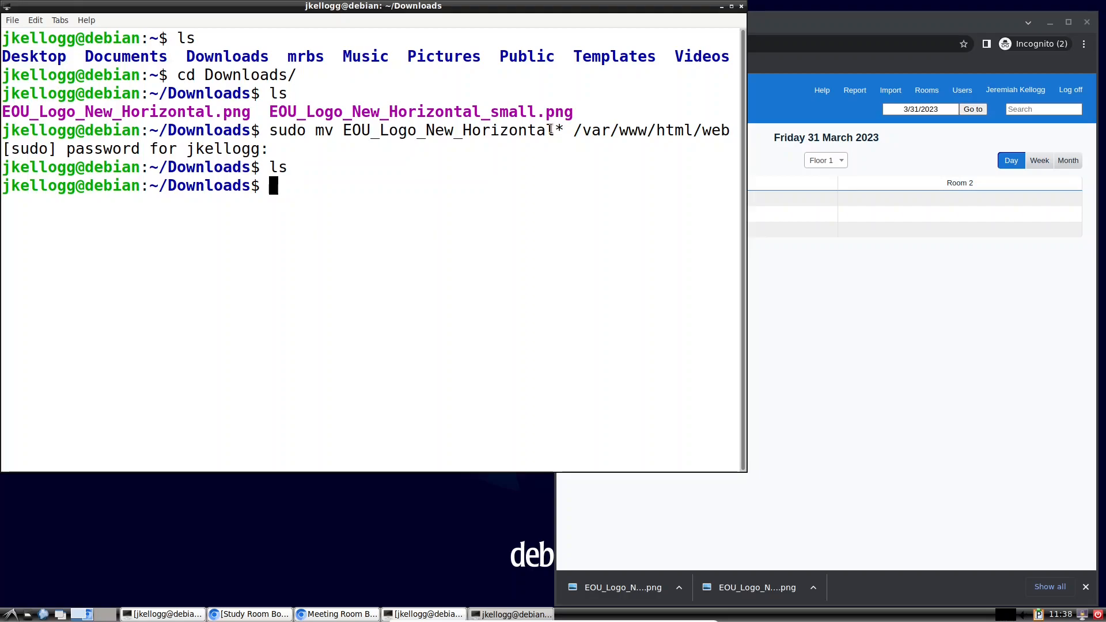
pyautogui.write('cd /var/www/html/web')
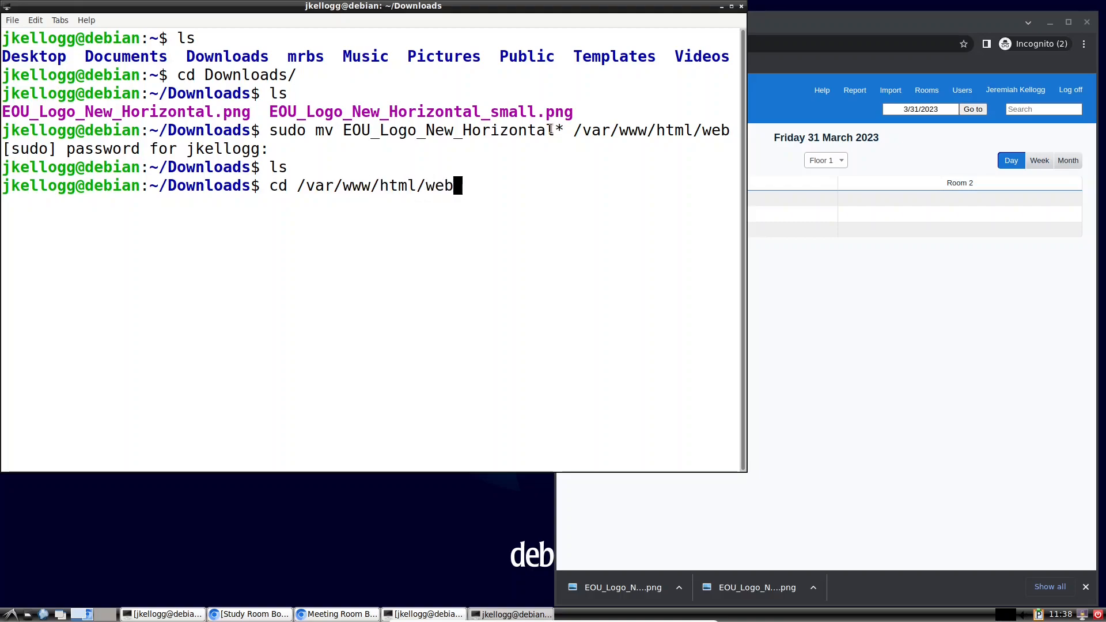
pyautogui.press('Return')
# Step: List the web folder's files and copy the name EOU_Logo_New_Horizontal.png
pyautogui.write('ls')
pyautogui.press('Return')
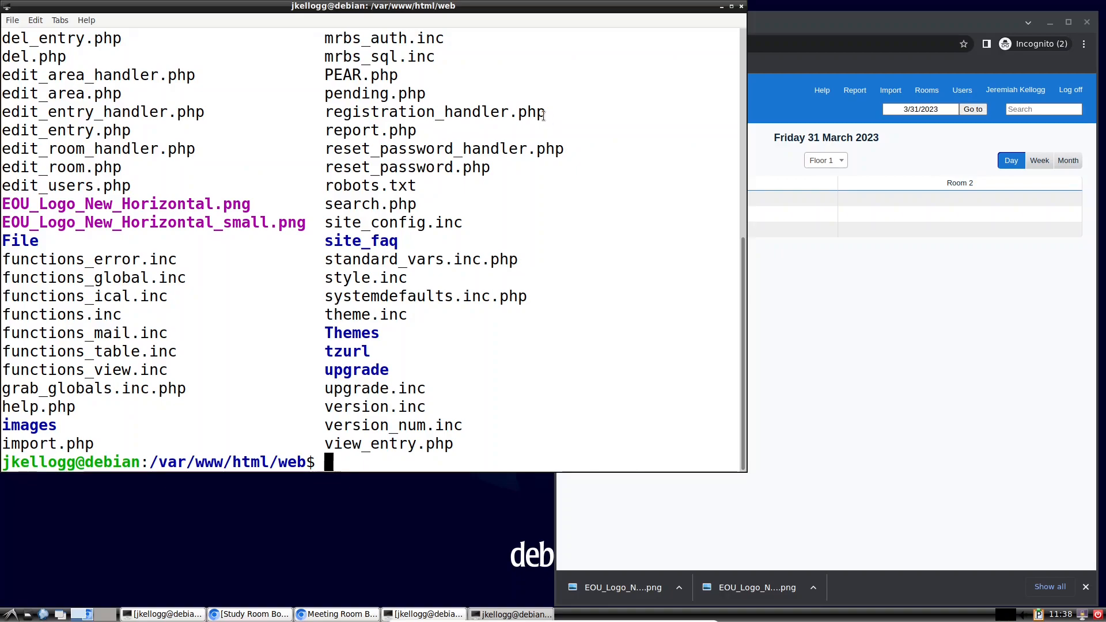
pyautogui.moveTo(309, 220); pyautogui.dragTo(104, 219)
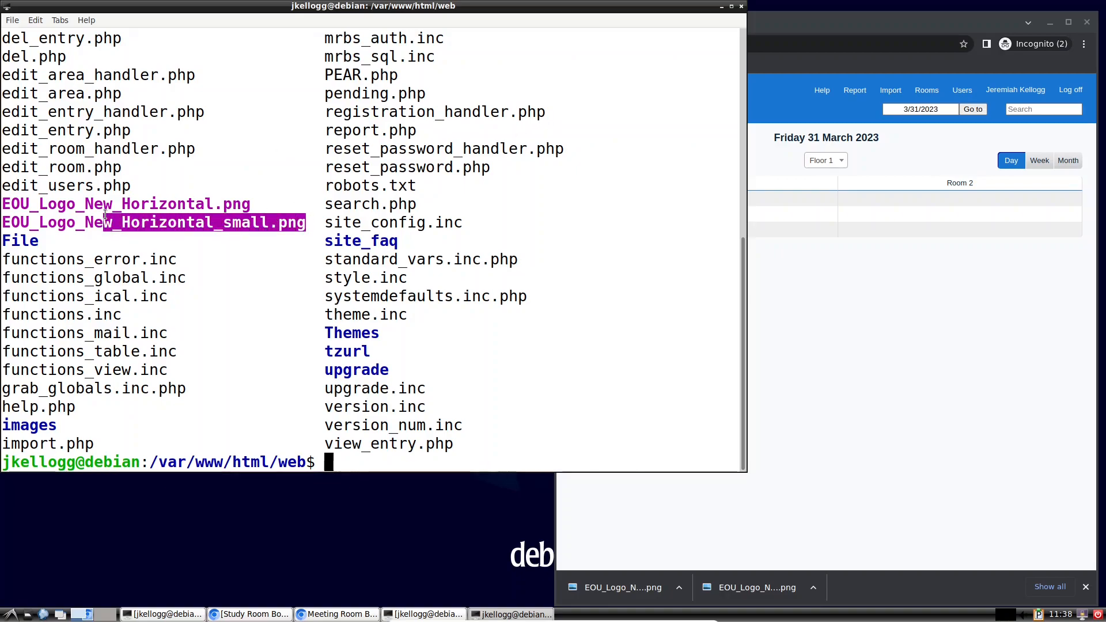
pyautogui.click(248, 146)
pyautogui.moveTo(256, 203); pyautogui.dragTo(2, 202)
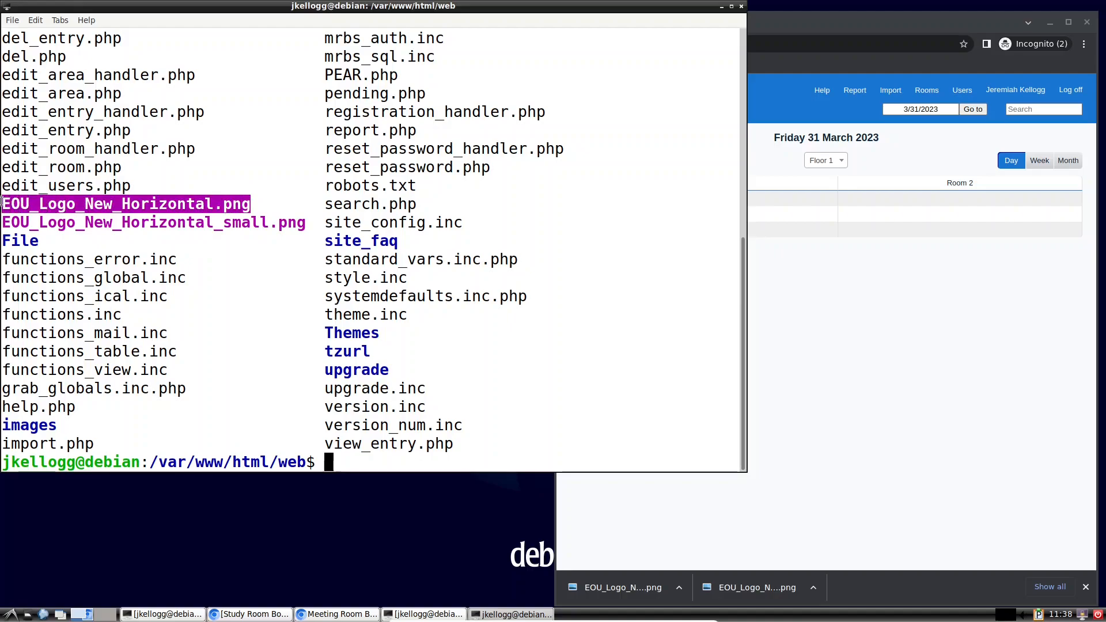
pyautogui.rightClick(61, 203)
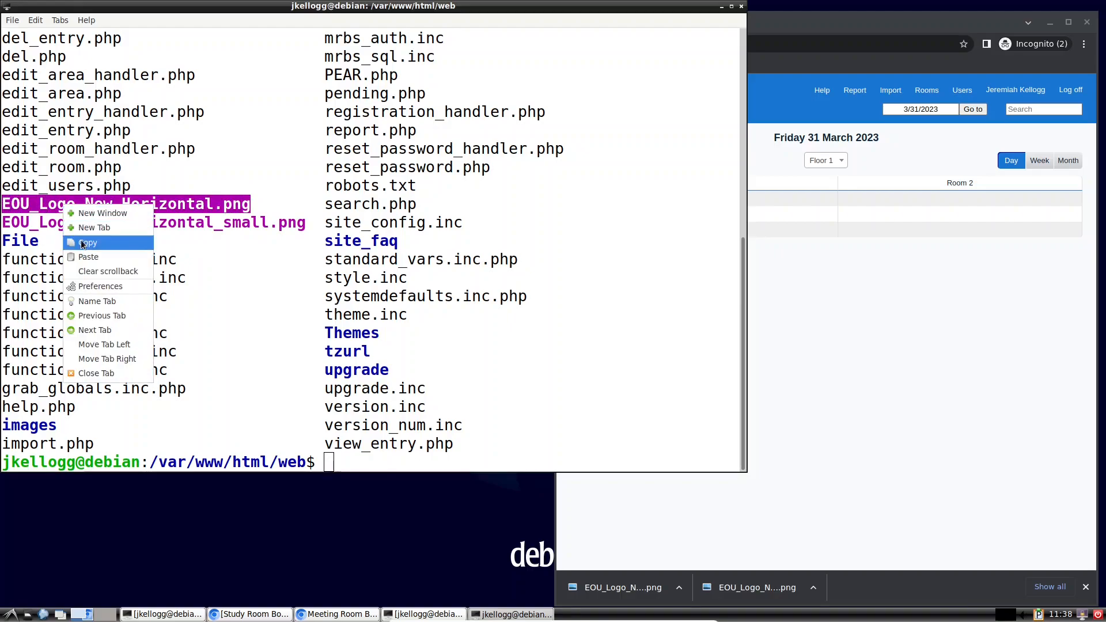
pyautogui.click(140, 242)
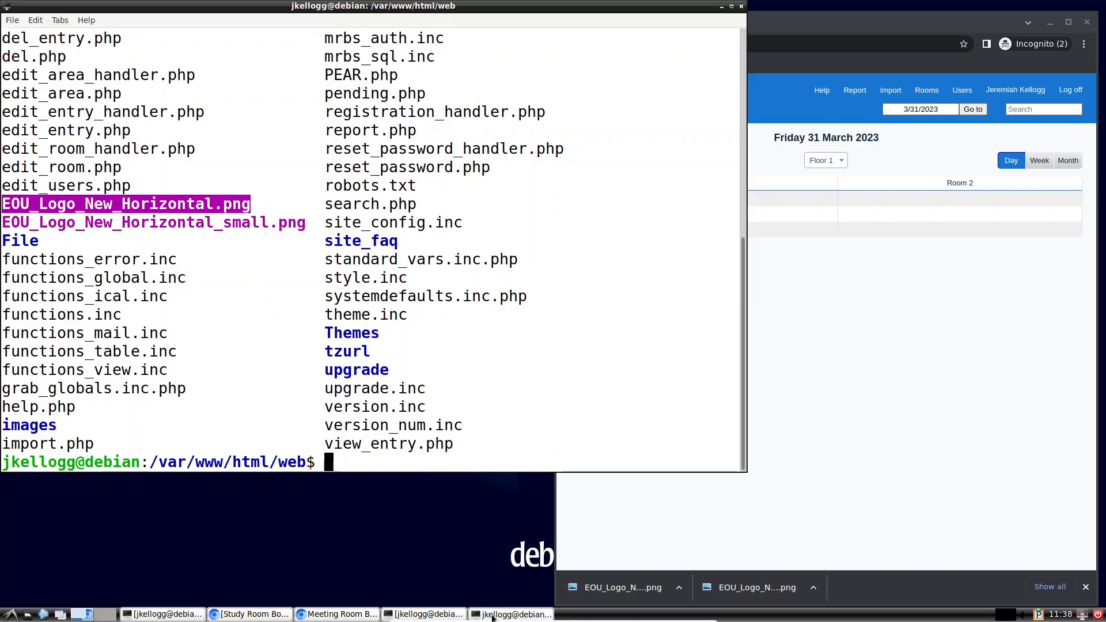
pyautogui.click(176, 614)
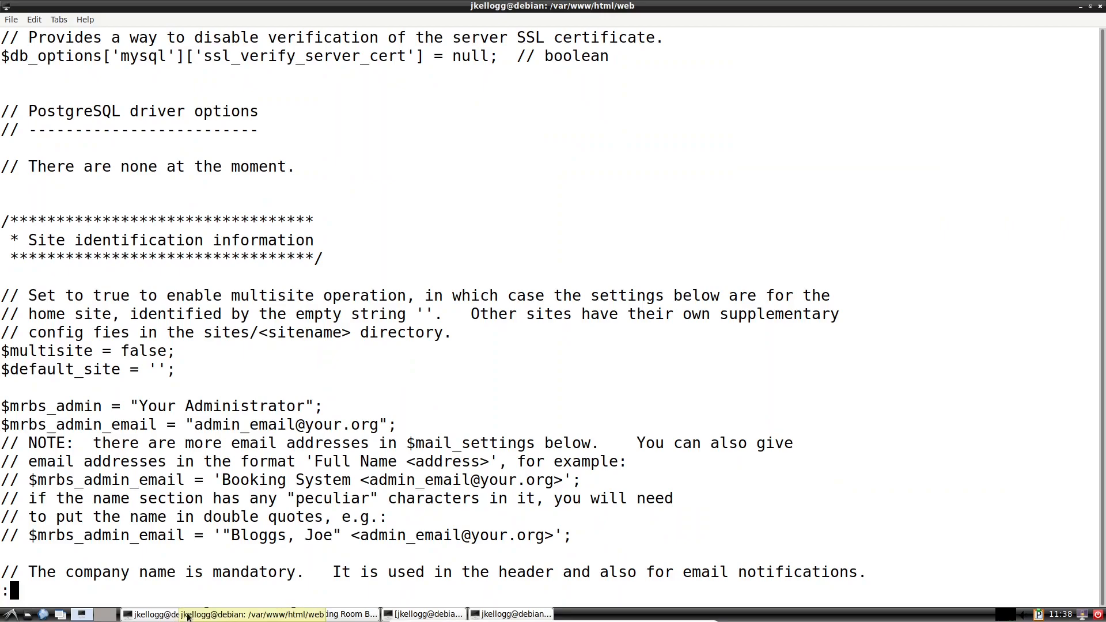
# Step: Delete the your_logo.gif placeholder from the $mrbs_company_logo value
pyautogui.click(419, 615)
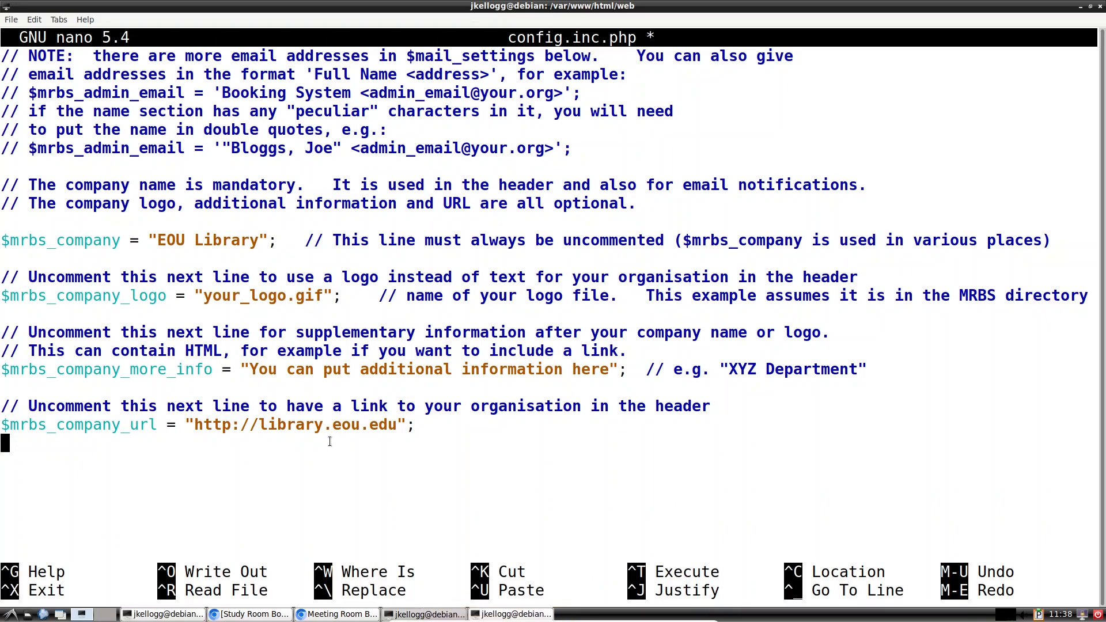
pyautogui.press('Up')
pyautogui.press('Up')
pyautogui.press('Up')
pyautogui.press('Up')
pyautogui.press('Up')
pyautogui.press('Up')
pyautogui.press('Up')
pyautogui.press('Up')
pyautogui.press('Right')
pyautogui.press('Right')
pyautogui.press('Right')
pyautogui.press('Right')
pyautogui.press('Right')
pyautogui.press('Right')
pyautogui.press('Right')
pyautogui.press('Right')
pyautogui.press('Right')
pyautogui.press('Right')
pyautogui.press('Right')
pyautogui.press('Right')
pyautogui.press('Right')
pyautogui.press('Right')
pyautogui.press('Right')
pyautogui.press('Right')
pyautogui.press('Right')
pyautogui.press('Right')
pyautogui.press('Right')
pyautogui.press('Right')
pyautogui.press('Right')
pyautogui.press('BackSpace')
pyautogui.press('BackSpace')
pyautogui.press('BackSpace')
pyautogui.press('BackSpace')
pyautogui.press('BackSpace')
pyautogui.press('BackSpace')
pyautogui.press('BackSpace')
pyautogui.press('BackSpace')
pyautogui.press('BackSpace')
pyautogui.press('BackSpace')
pyautogui.press('BackSpace')
pyautogui.press('BackSpace')
pyautogui.press('BackSpace')
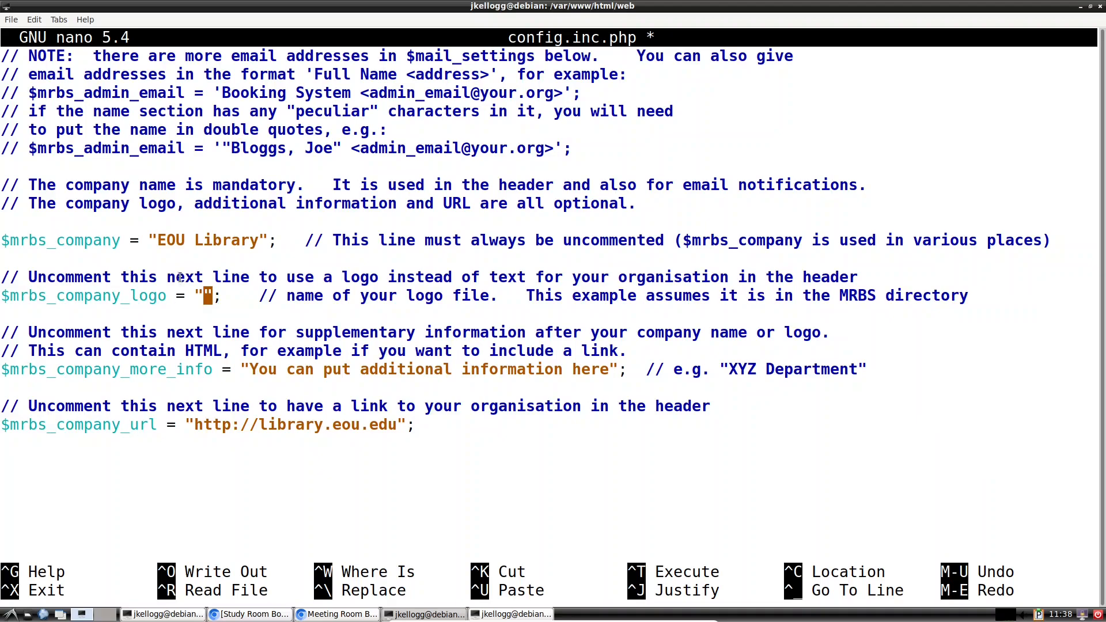
pyautogui.rightClick(205, 288)
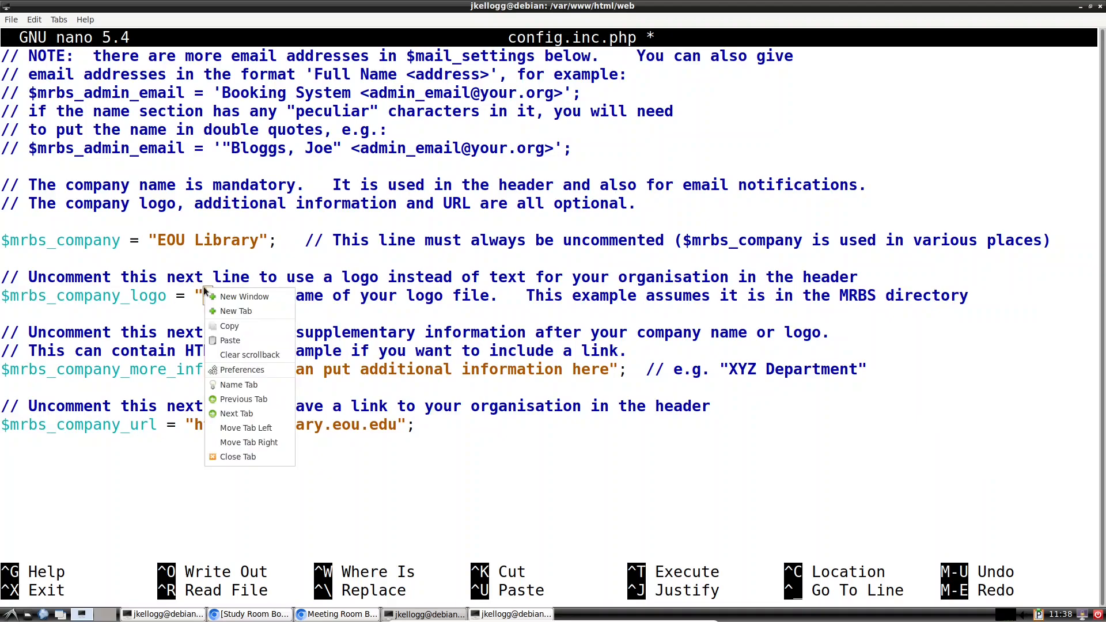
pyautogui.click(228, 327)
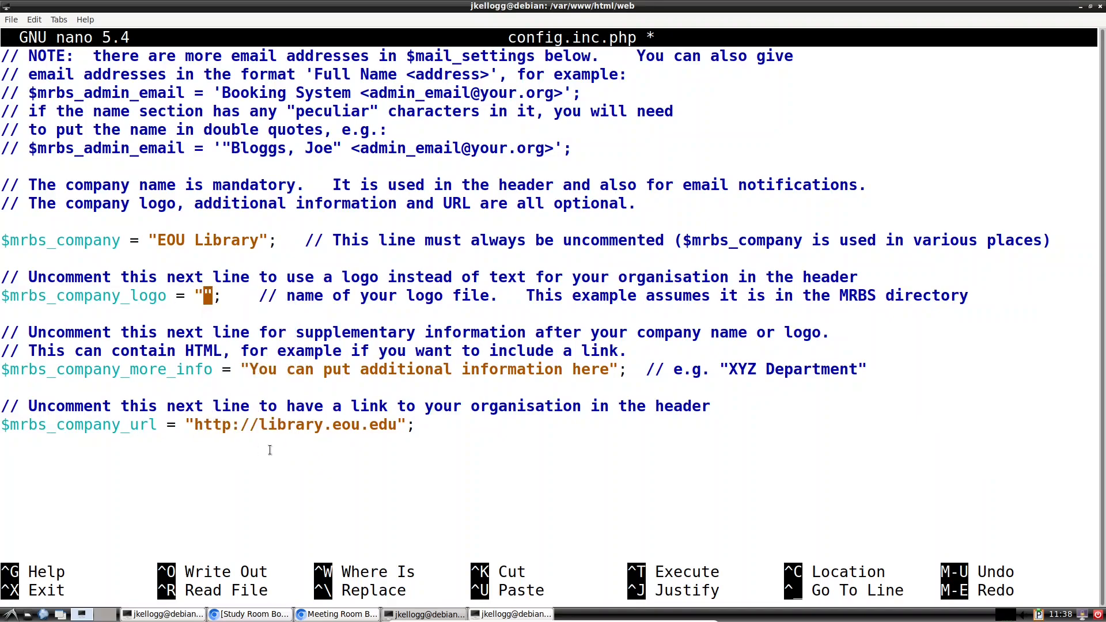
# Step: Re-copy EOU_Logo_New_Horizontal.png and paste it in as the company logo value
pyautogui.click(178, 617)
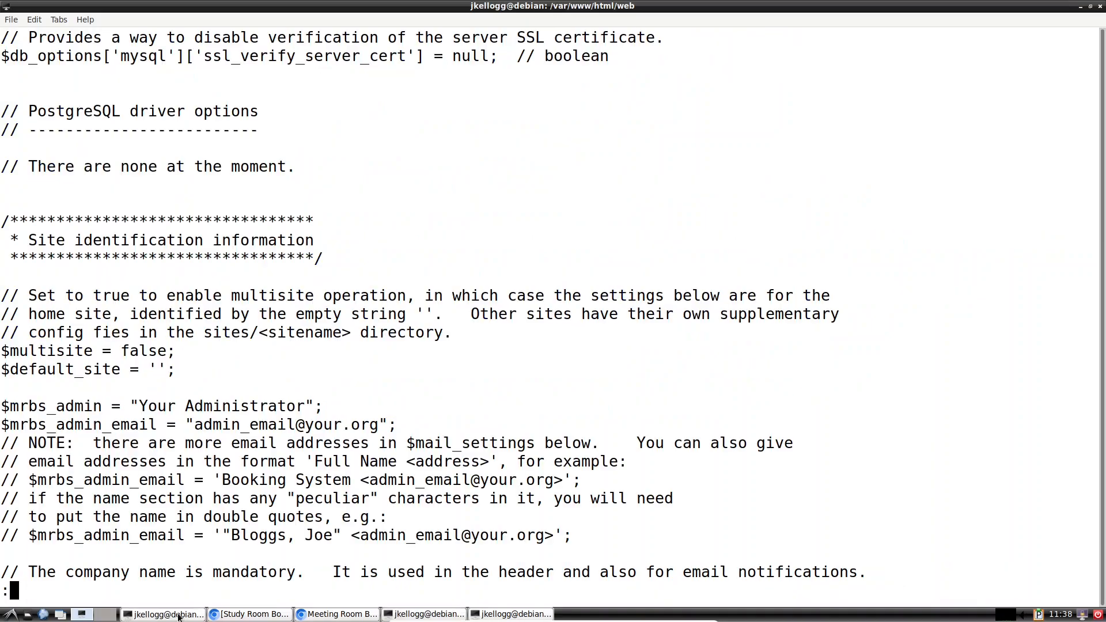
pyautogui.click(414, 615)
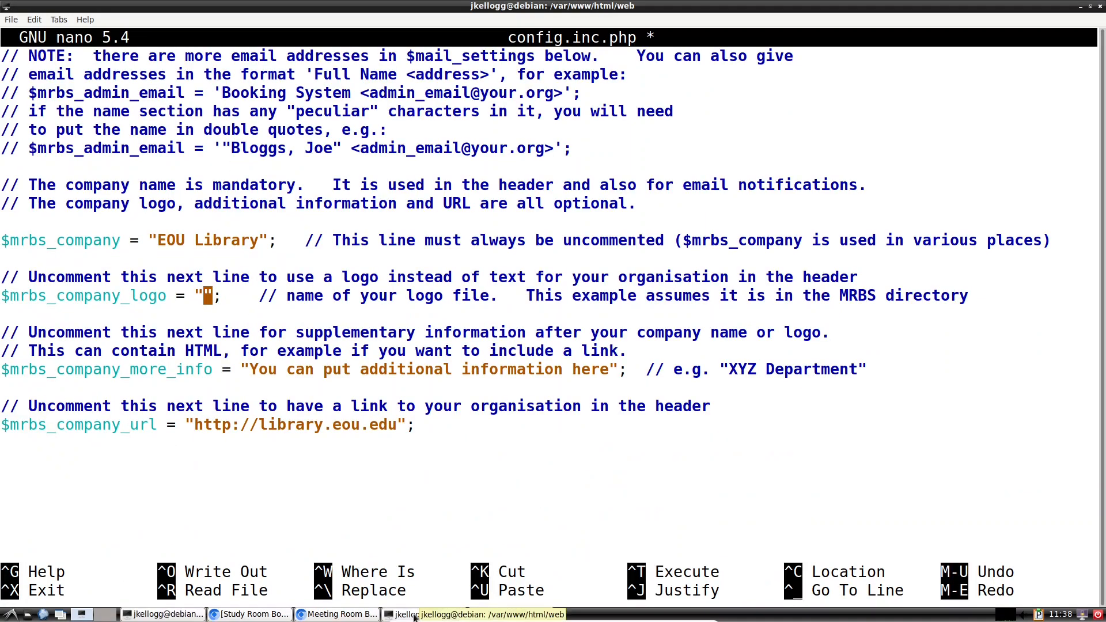
pyautogui.click(505, 614)
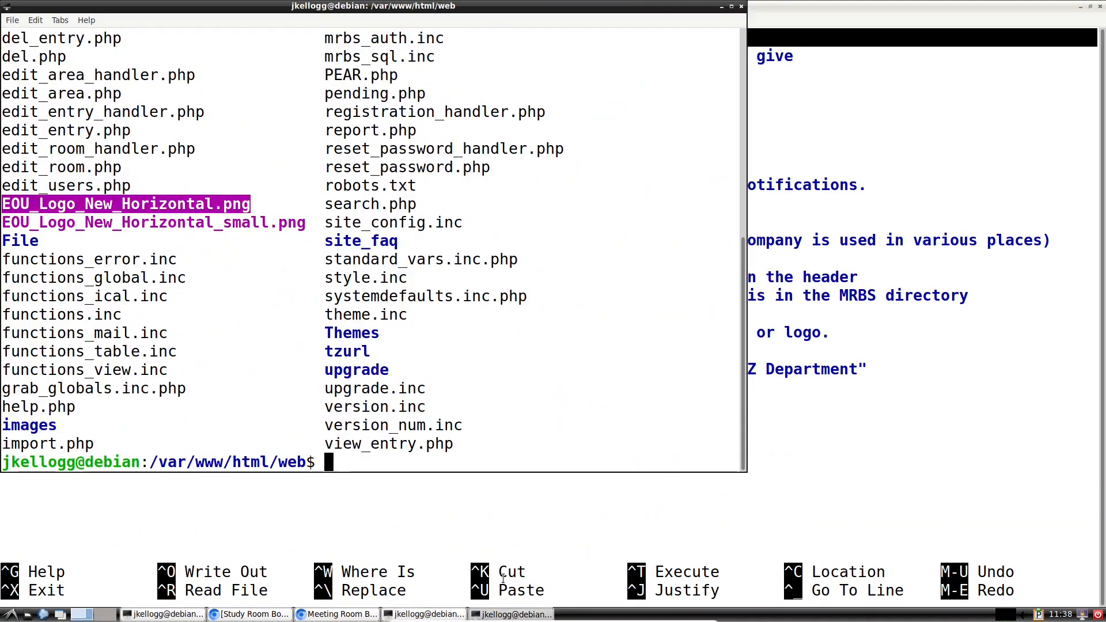
pyautogui.rightClick(207, 204)
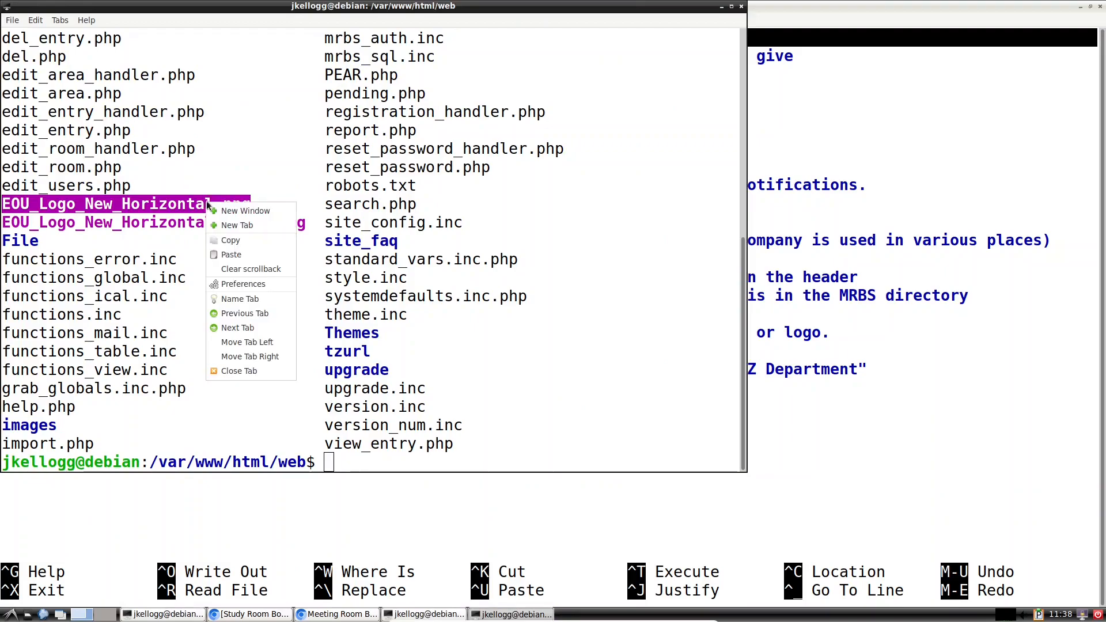
pyautogui.click(229, 240)
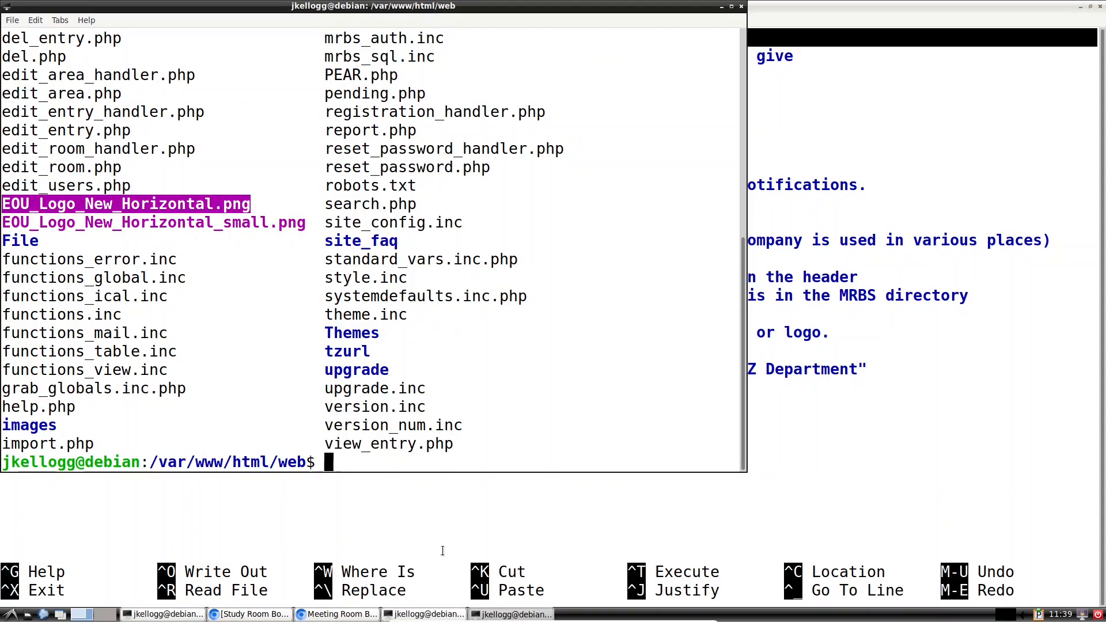
pyautogui.click(421, 614)
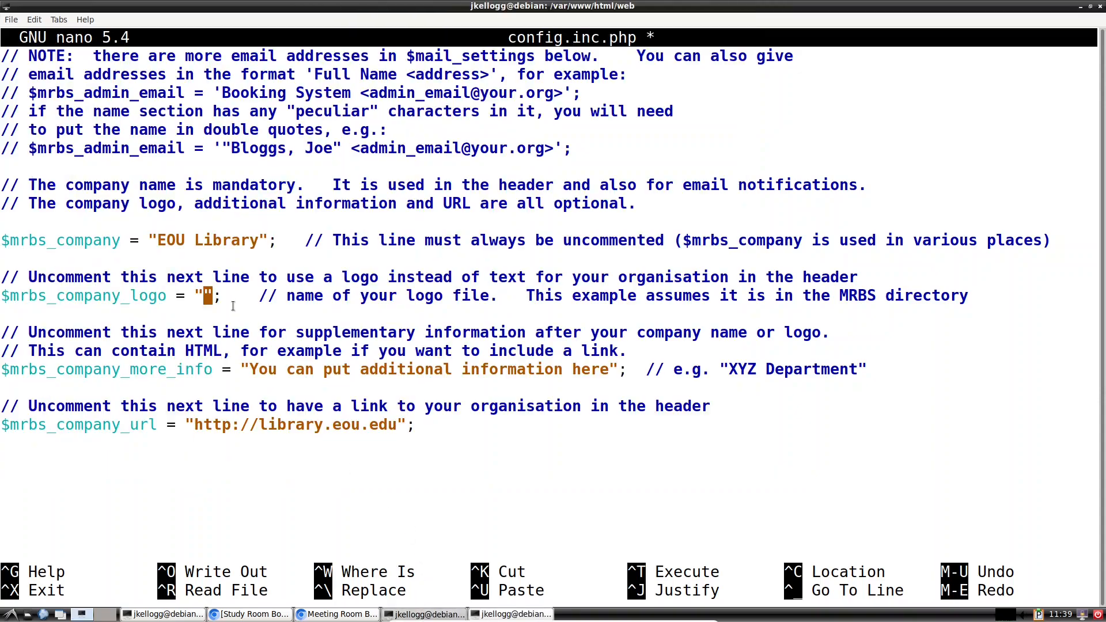
pyautogui.rightClick(208, 297)
pyautogui.click(231, 348)
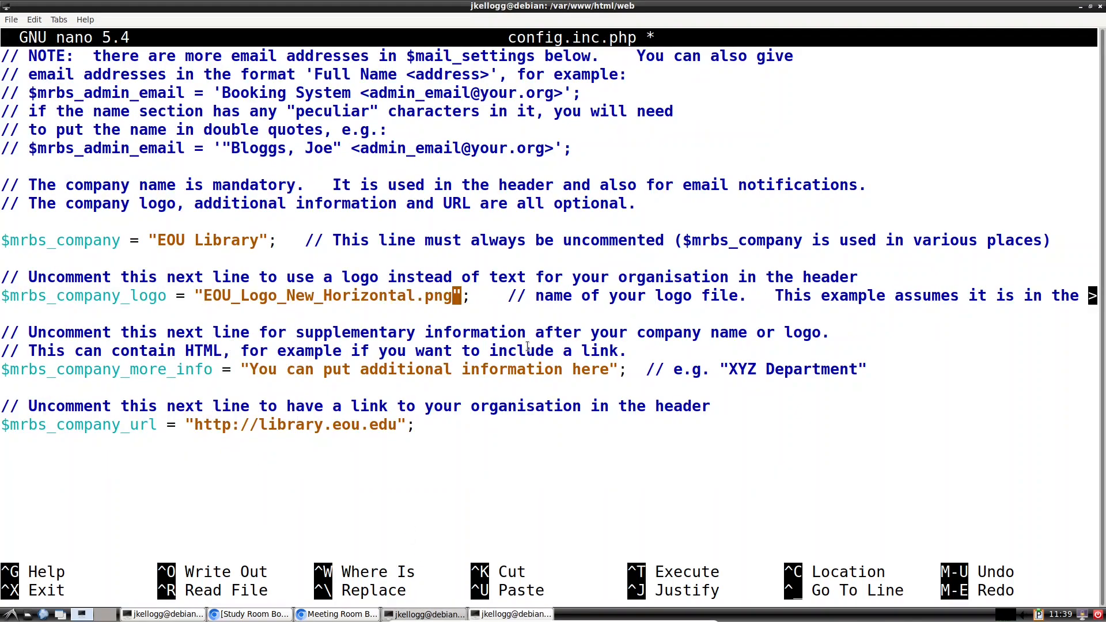
# Step: Save the edited config.inc.php
pyautogui.scroll(5, 251, 357)
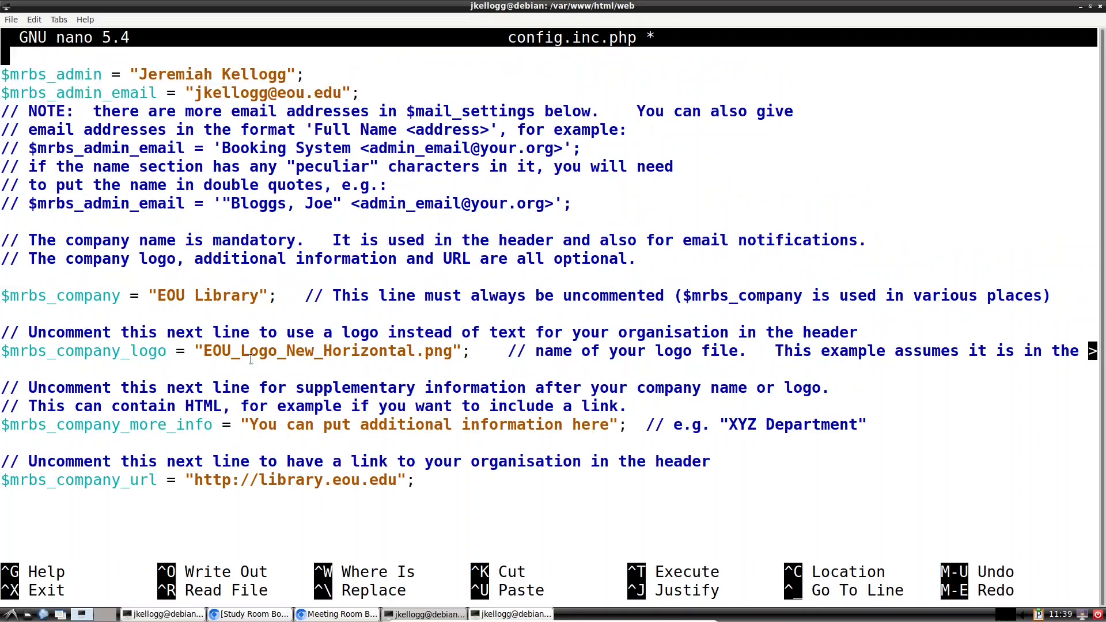
pyautogui.scroll(4, 265, 408)
pyautogui.scroll(-5, 265, 408)
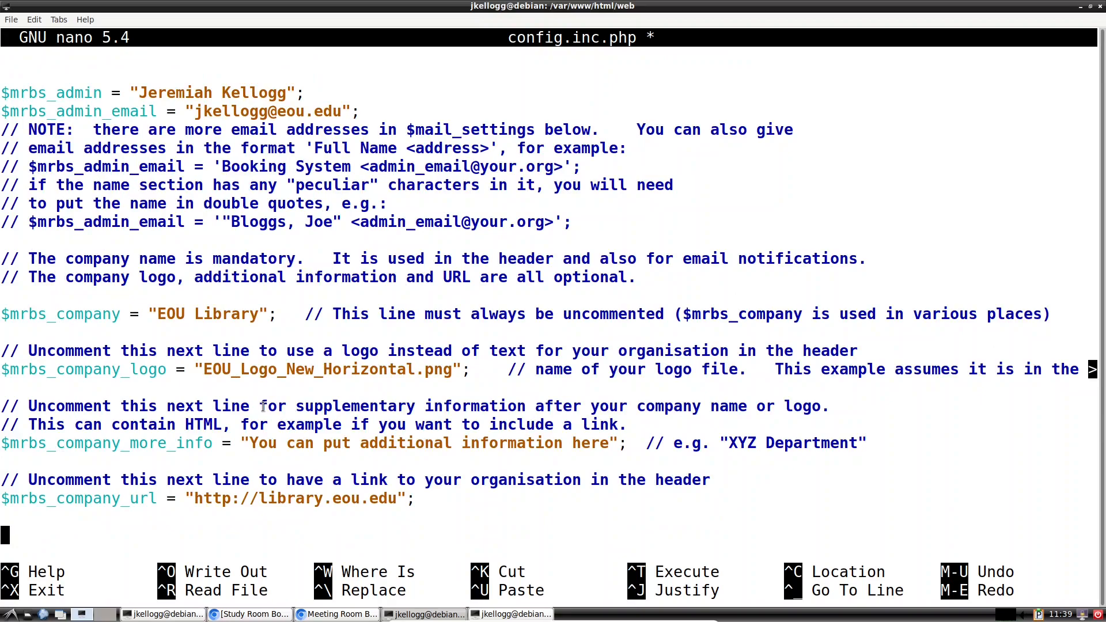
pyautogui.hotkey('ctrl', 's')
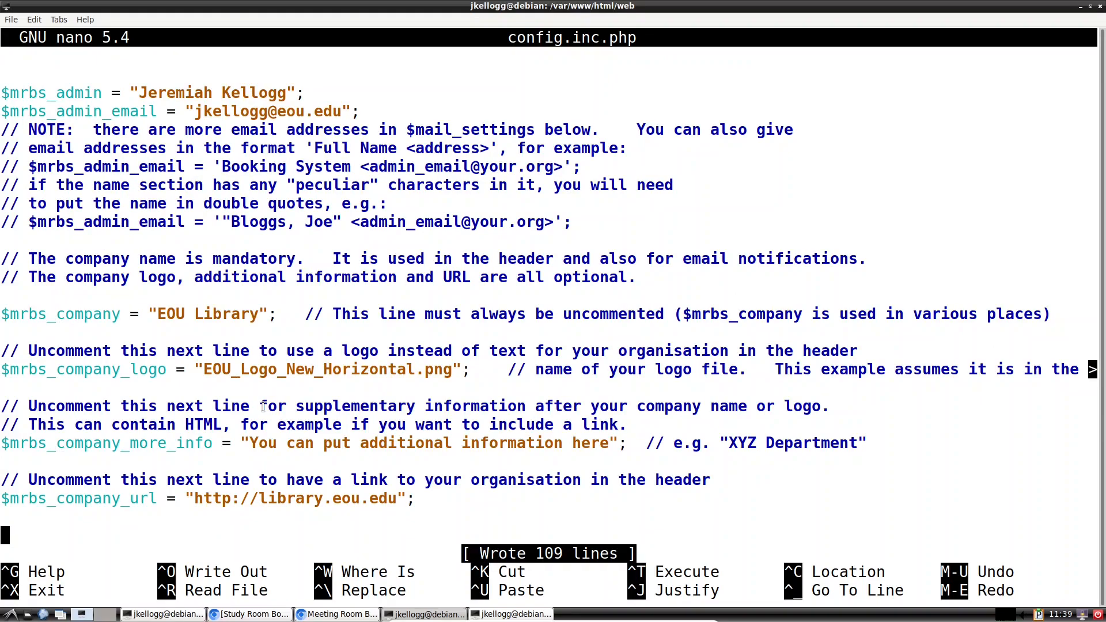
# Step: Reload the booking page so the header shows the new EOU logo
pyautogui.click(318, 615)
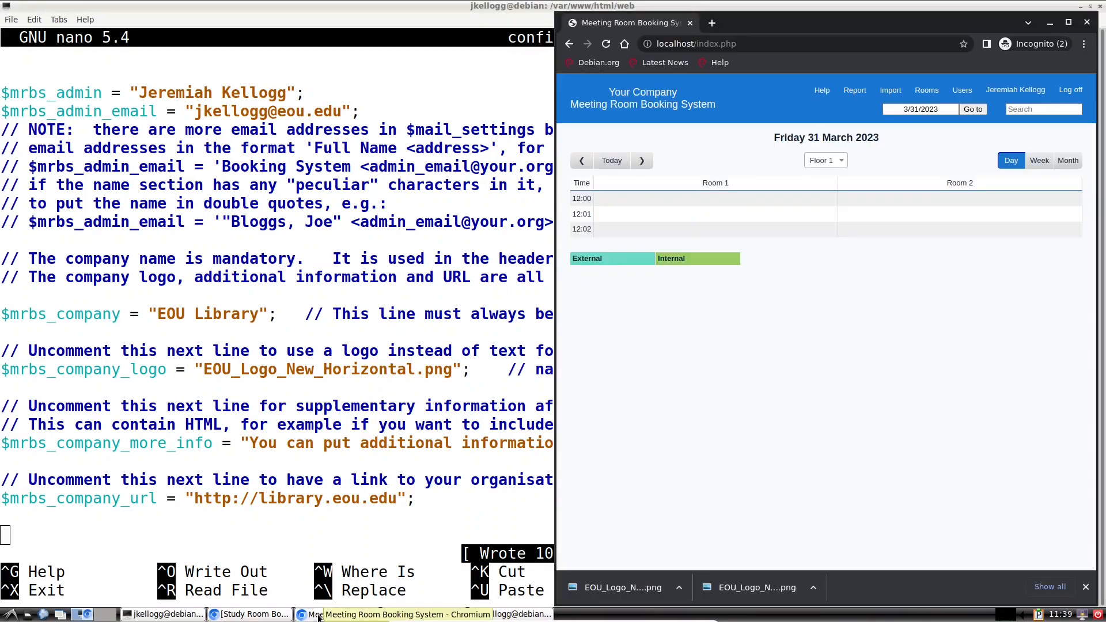
pyautogui.click(607, 44)
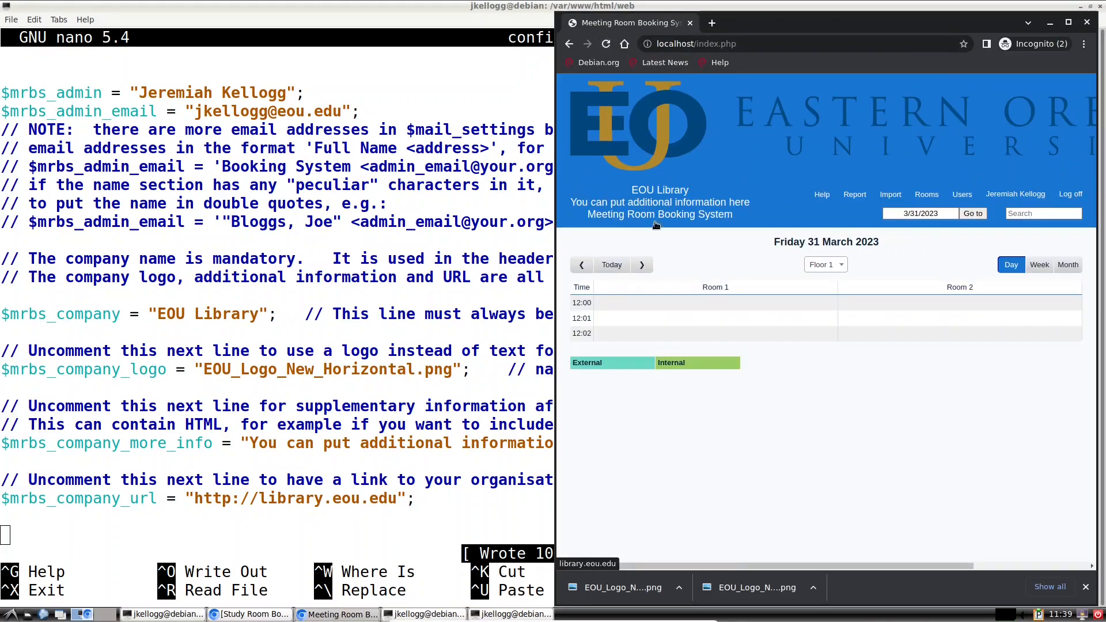
pyautogui.click(1068, 22)
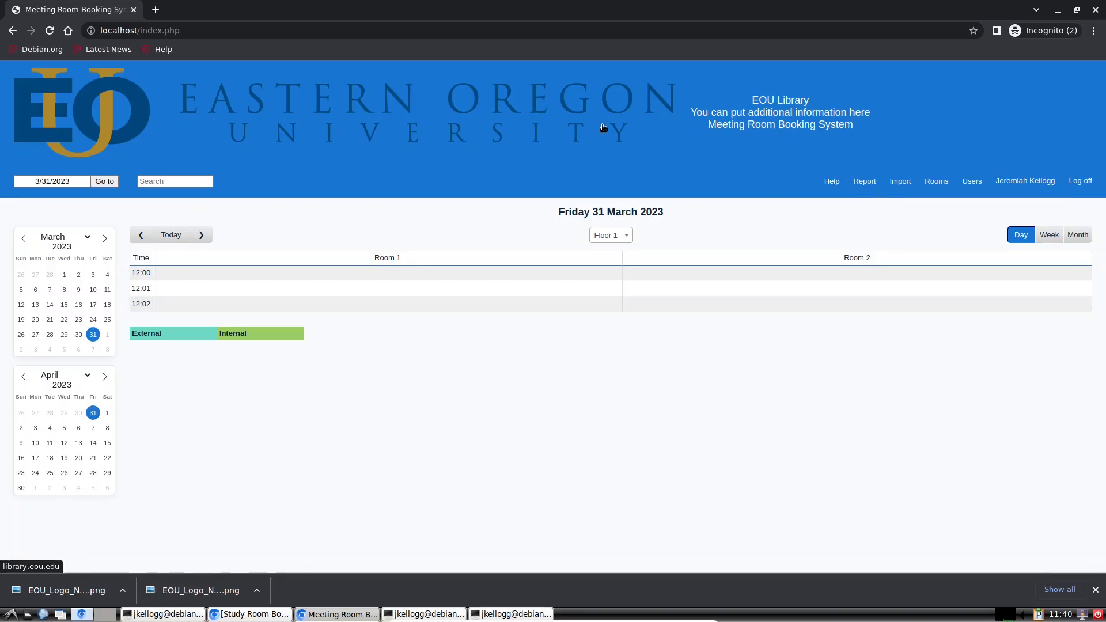
pyautogui.click(1078, 11)
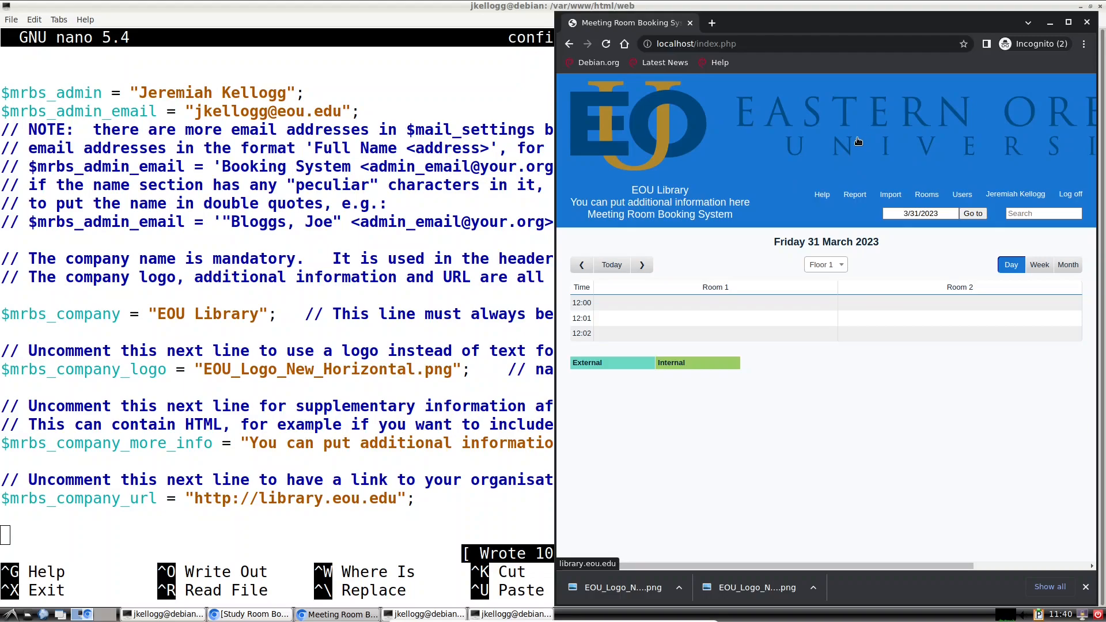
# Step: Check that the header logo links to the EOU Library site, then return to the booking page
pyautogui.click(660, 125)
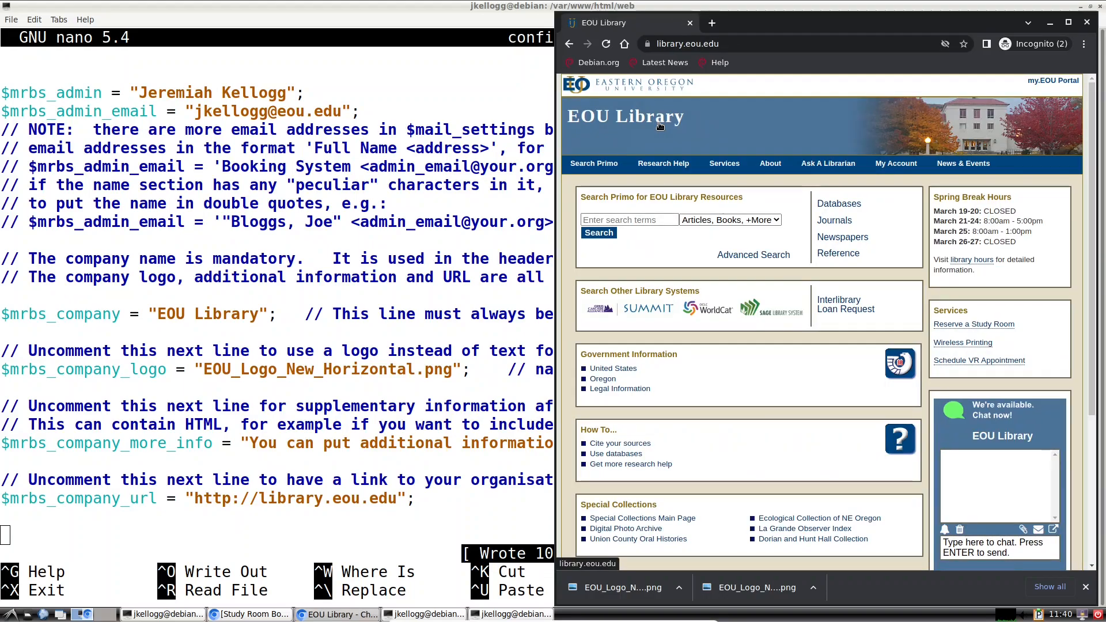
pyautogui.click(573, 45)
pyautogui.moveTo(851, 21); pyautogui.dragTo(600, 21)
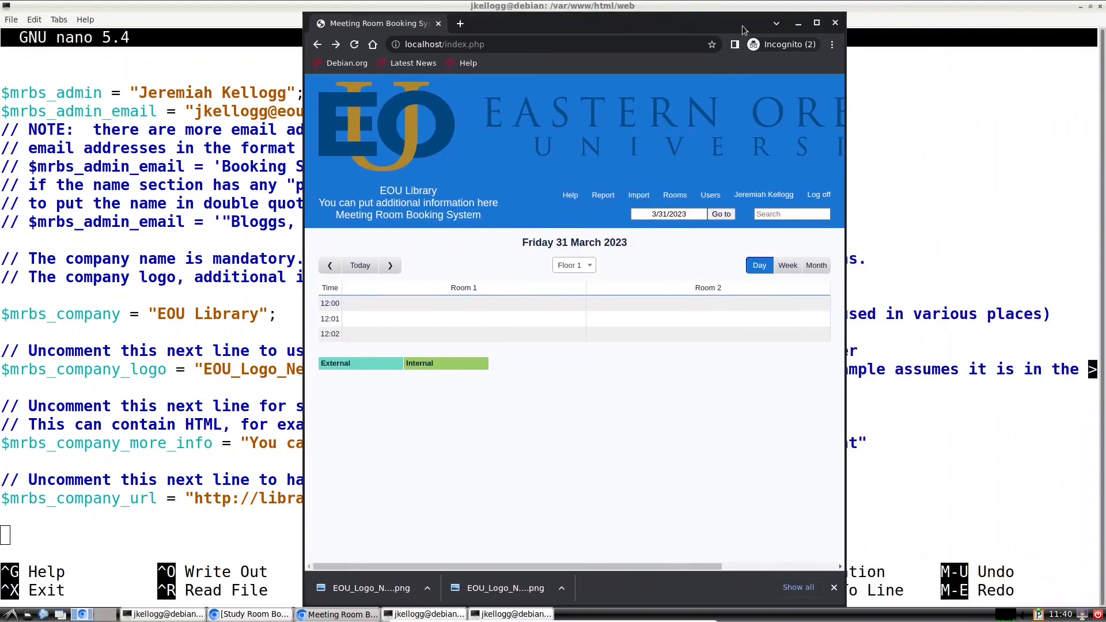
pyautogui.click(816, 23)
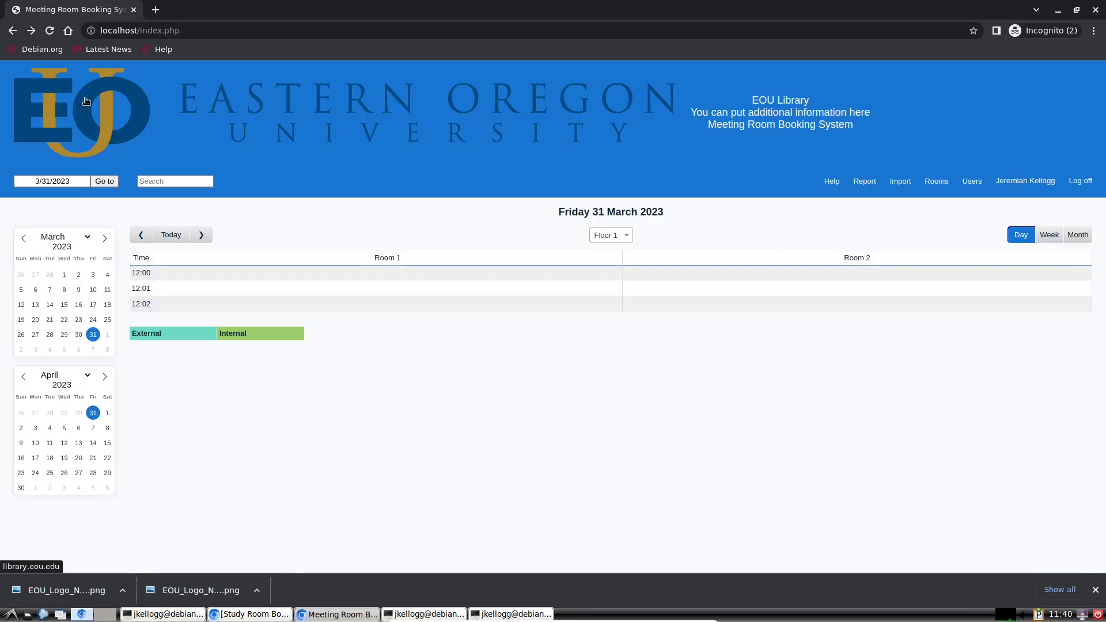
pyautogui.click(783, 101)
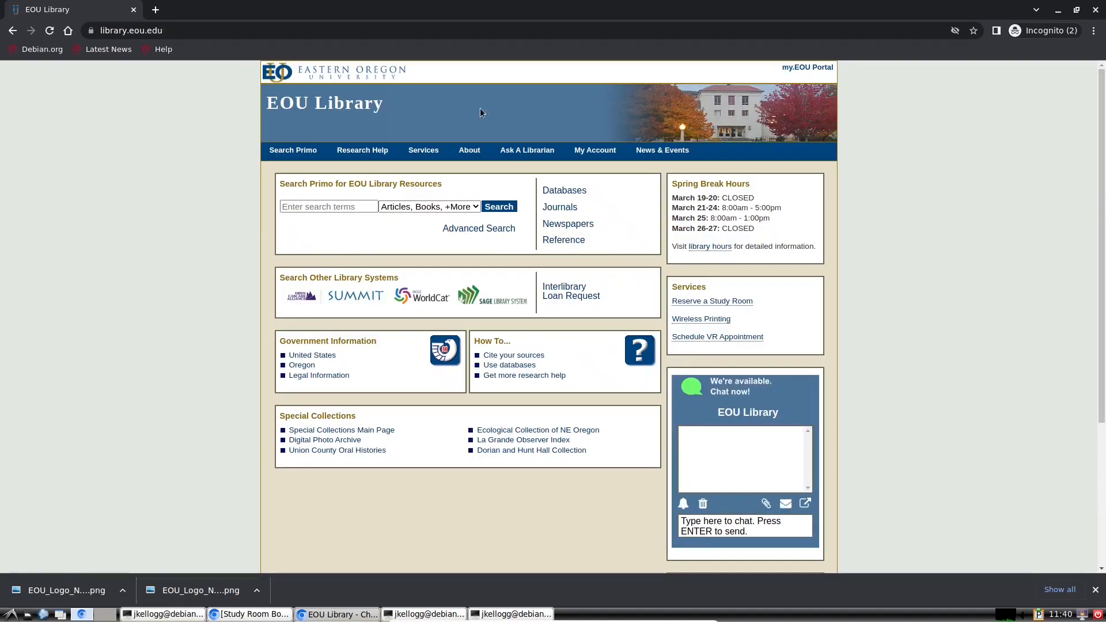
pyautogui.click(13, 30)
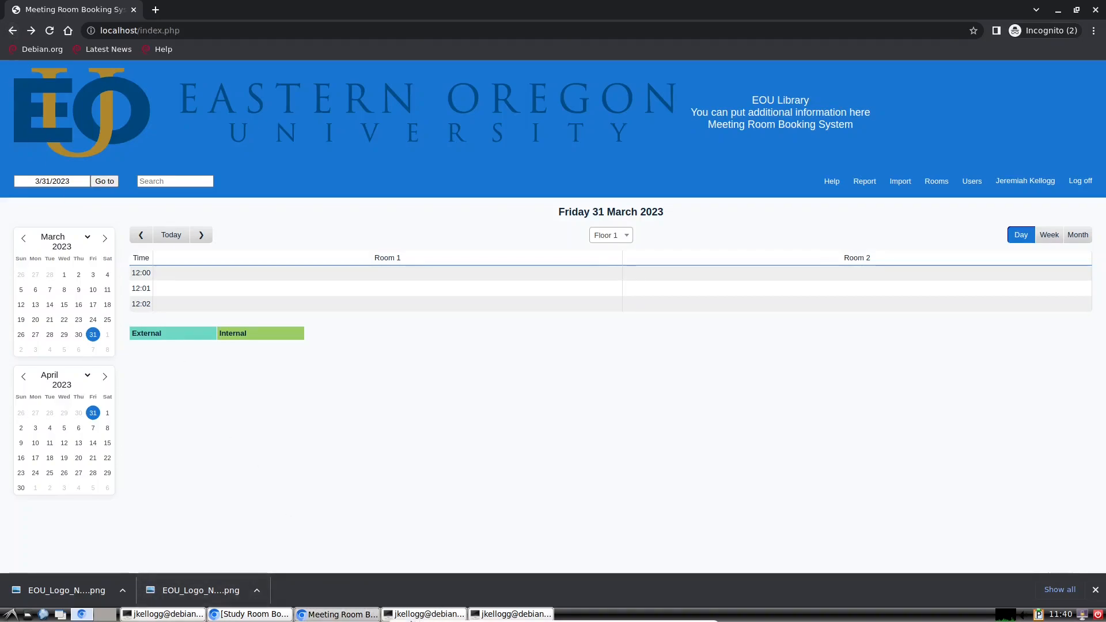
pyautogui.click(425, 615)
# Step: Prefix the $mrbs_company_url line with // to comment it out
pyautogui.press('Left')
pyautogui.press('Left')
pyautogui.press('Left')
pyautogui.press('Left')
pyautogui.press('Left')
pyautogui.press('Left')
pyautogui.press('Left')
pyautogui.press('Left')
pyautogui.press('Left')
pyautogui.press('Left')
pyautogui.press('Left')
pyautogui.press('Left')
pyautogui.press('Left')
pyautogui.press('Left')
pyautogui.press('Left')
pyautogui.press('Left')
pyautogui.press('Left')
pyautogui.press('Left')
pyautogui.press('Left')
pyautogui.press('Left')
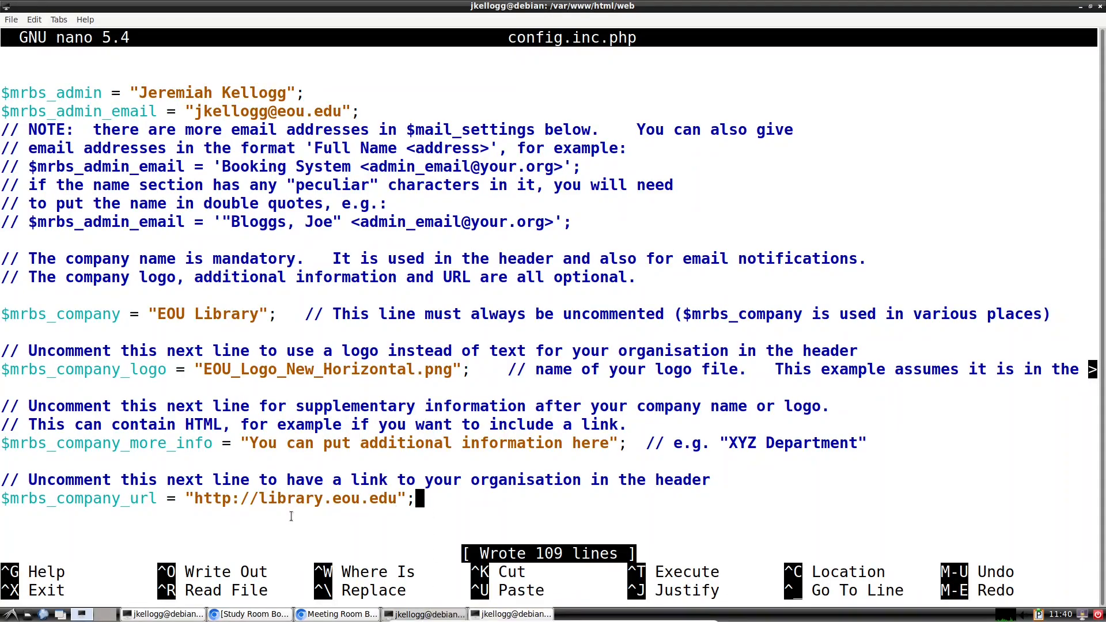
pyautogui.press('Left')
pyautogui.press('Left')
pyautogui.press('Left')
pyautogui.press('Left')
pyautogui.press('Left')
pyautogui.press('Left')
pyautogui.press('Left')
pyautogui.press('Left')
pyautogui.press('Left')
pyautogui.press('Left')
pyautogui.press('Left')
pyautogui.press('Left')
pyautogui.press('Left')
pyautogui.press('Left')
pyautogui.press('Left')
pyautogui.press('Left')
pyautogui.press('Left')
pyautogui.press('Left')
pyautogui.press('Left')
pyautogui.press('Left')
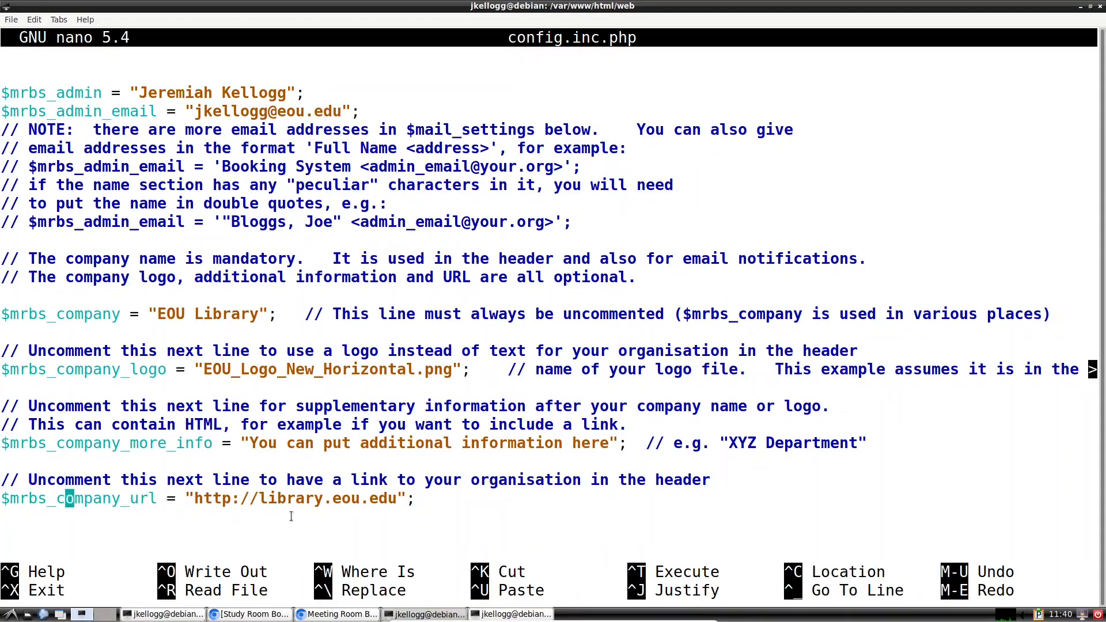
pyautogui.write('//')
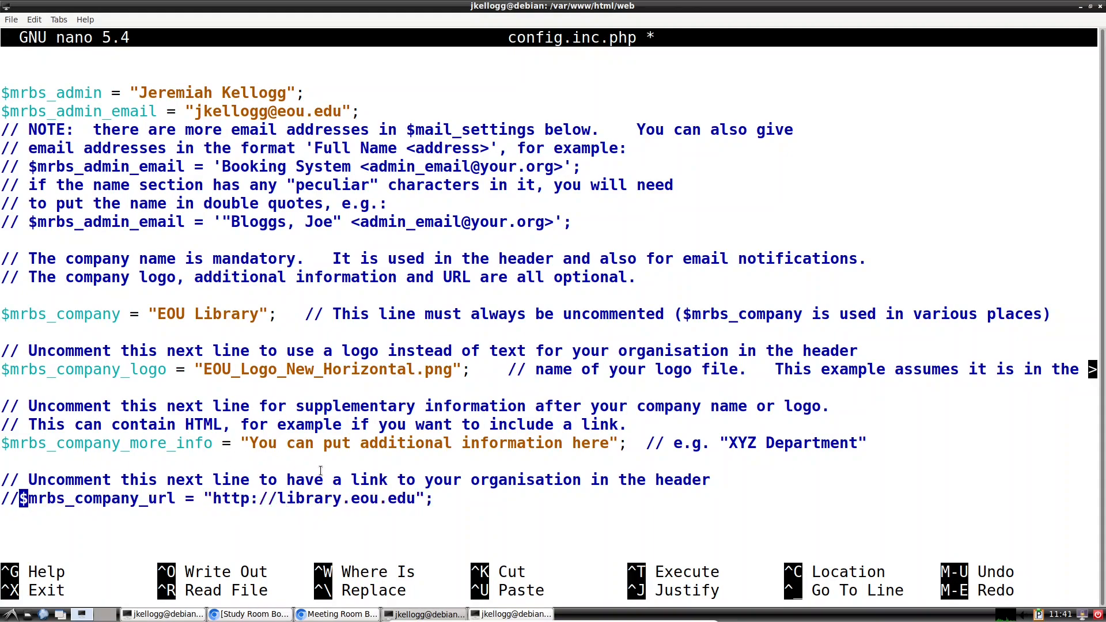
pyautogui.click(338, 614)
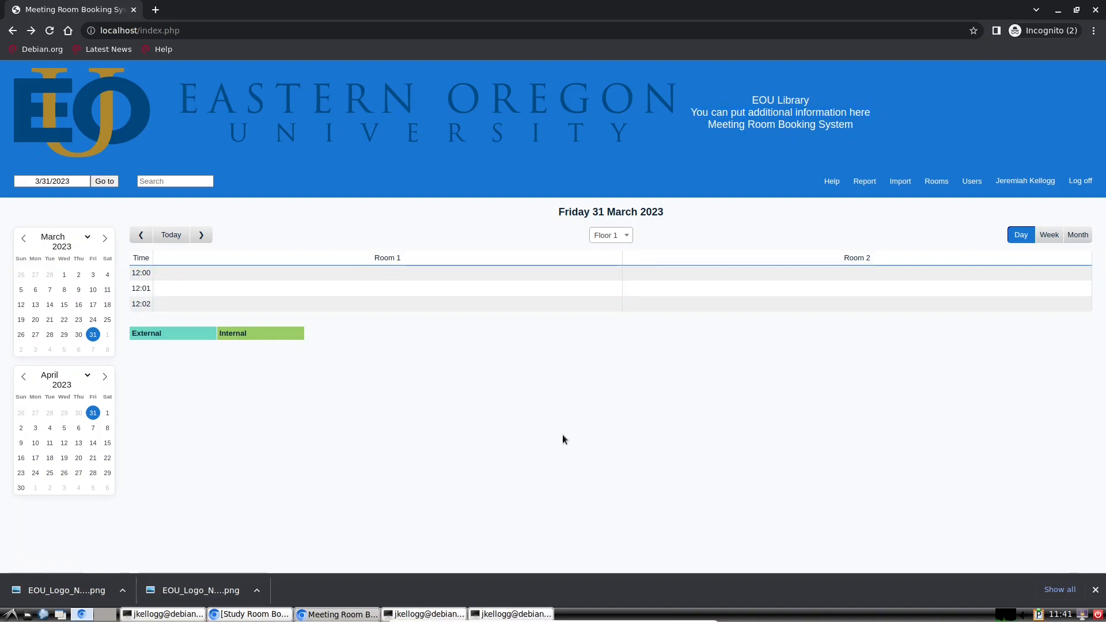
pyautogui.click(425, 614)
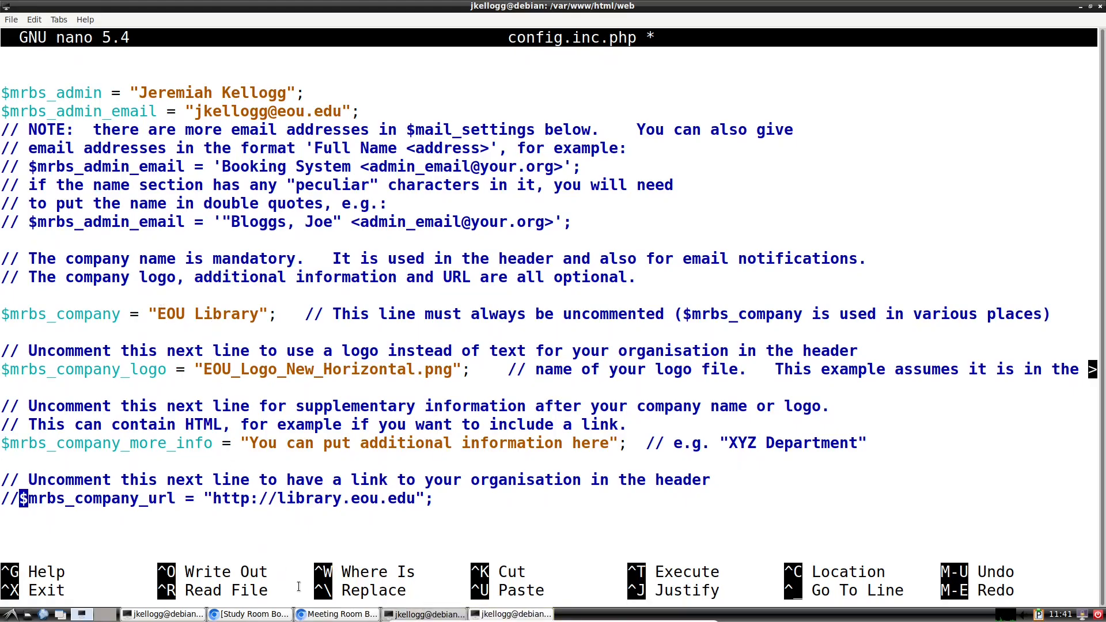
# Step: Change the logo file to EOU_Logo_New_Horizontal_small.png and save config.inc.php
pyautogui.click(337, 614)
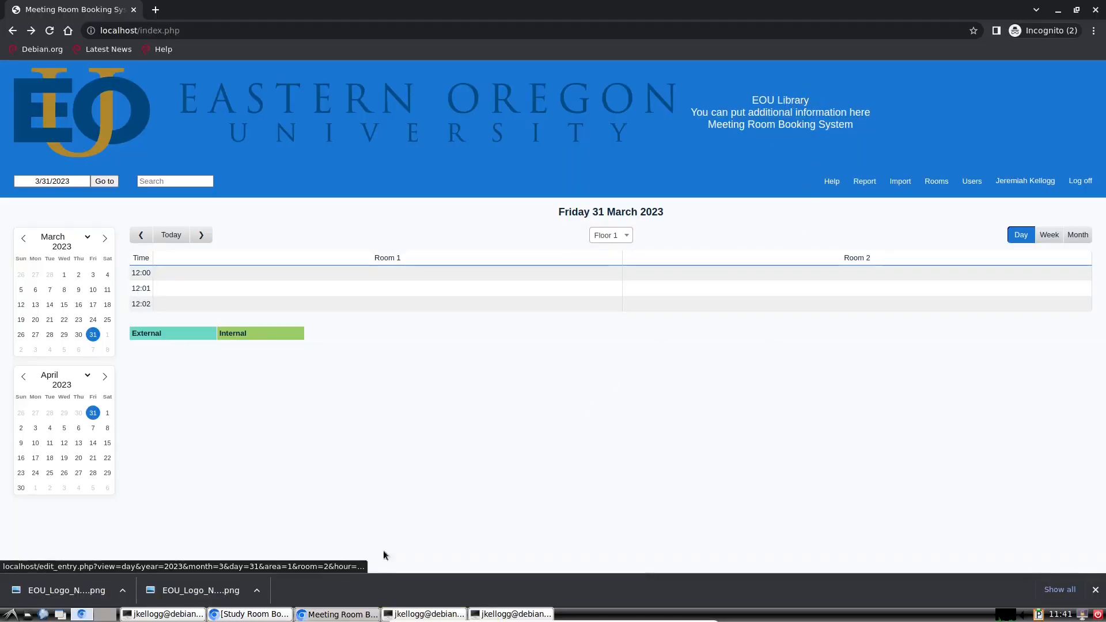
pyautogui.click(407, 614)
pyautogui.press('Up')
pyautogui.press('Up')
pyautogui.press('Up')
pyautogui.press('Up')
pyautogui.press('Up')
pyautogui.press('Up')
pyautogui.press('Up')
pyautogui.press('Up')
pyautogui.press('Up')
pyautogui.press('Up')
pyautogui.press('Up')
pyautogui.press('Up')
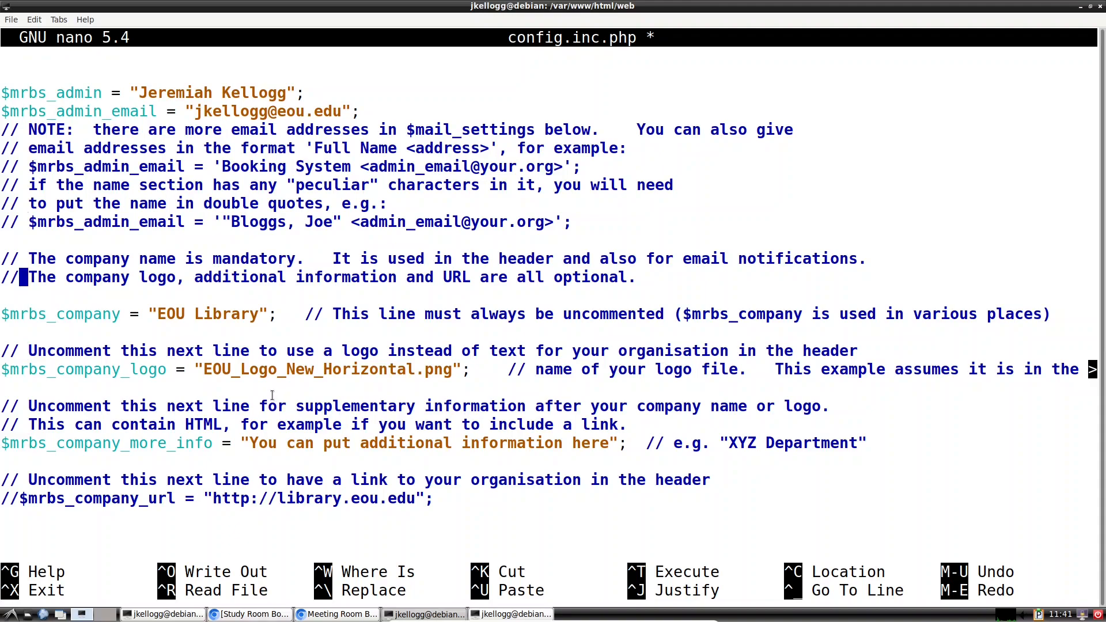
pyautogui.press('Up')
pyautogui.press('Up')
pyautogui.press('Up')
pyautogui.press('Up')
pyautogui.press('Up')
pyautogui.press('Up')
pyautogui.press('Up')
pyautogui.press('Up')
pyautogui.press('Up')
pyautogui.press('Up')
pyautogui.press('Up')
pyautogui.press('Up')
pyautogui.press('Up')
pyautogui.press('Up')
pyautogui.press('Up')
pyautogui.press('Up')
pyautogui.press('Up')
pyautogui.press('Up')
pyautogui.press('Up')
pyautogui.press('Up')
pyautogui.press('Up')
pyautogui.press('Up')
pyautogui.press('Up')
pyautogui.press('Up')
pyautogui.press('Down')
pyautogui.press('Down')
pyautogui.press('Down')
pyautogui.press('Down')
pyautogui.press('Down')
pyautogui.press('Down')
pyautogui.press('Down')
pyautogui.press('Down')
pyautogui.press('Down')
pyautogui.press('Down')
pyautogui.press('Down')
pyautogui.press('Down')
pyautogui.press('Down')
pyautogui.press('Down')
pyautogui.press('Down')
pyautogui.press('Down')
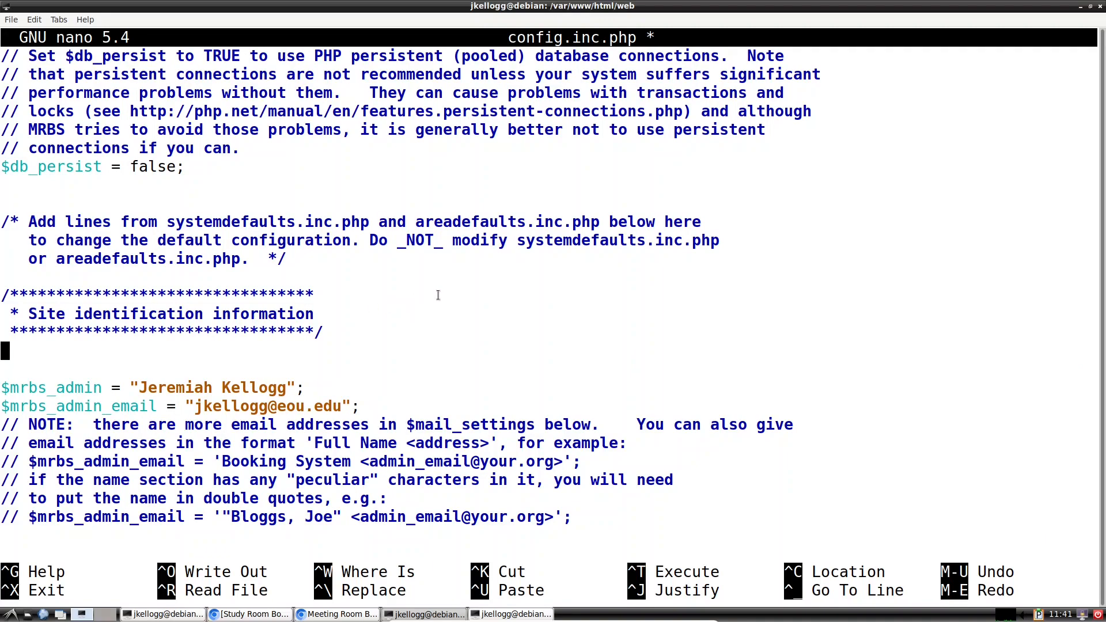
pyautogui.press('Down')
pyautogui.press('Down')
pyautogui.press('Down')
pyautogui.press('Down')
pyautogui.press('Down')
pyautogui.press('Down')
pyautogui.press('Down')
pyautogui.press('Down')
pyautogui.press('Down')
pyautogui.press('Down')
pyautogui.press('Down')
pyautogui.press('Down')
pyautogui.press('Down')
pyautogui.press('Down')
pyautogui.press('Down')
pyautogui.press('Down')
pyautogui.press('Down')
pyautogui.press('Down')
pyautogui.press('Down')
pyautogui.press('Down')
pyautogui.press('Down')
pyautogui.press('Down')
pyautogui.press('Down')
pyautogui.press('Down')
pyautogui.press('Down')
pyautogui.press('Down')
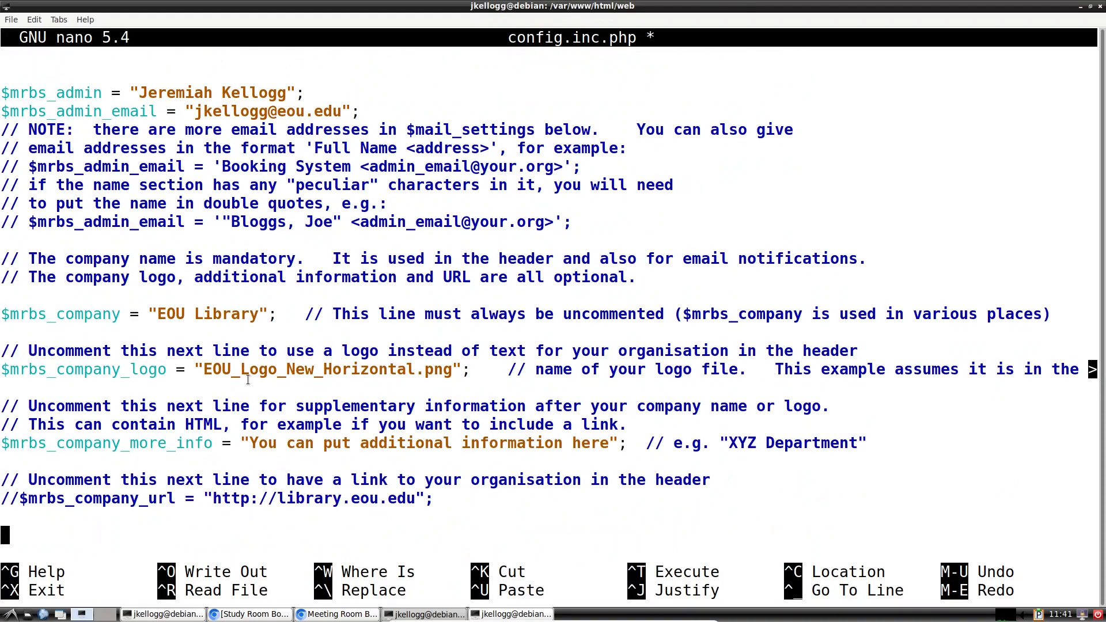
pyautogui.press('Up')
pyautogui.press('Up')
pyautogui.press('Up')
pyautogui.press('Up')
pyautogui.press('Up')
pyautogui.press('Up')
pyautogui.press('Up')
pyautogui.press('Up')
pyautogui.press('Up')
pyautogui.press('Right')
pyautogui.press('Right')
pyautogui.press('Right')
pyautogui.press('Right')
pyautogui.press('Right')
pyautogui.press('Right')
pyautogui.press('Right')
pyautogui.press('Right')
pyautogui.press('Right')
pyautogui.press('Right')
pyautogui.press('Right')
pyautogui.press('Right')
pyautogui.press('Right')
pyautogui.press('Left')
pyautogui.write('_')
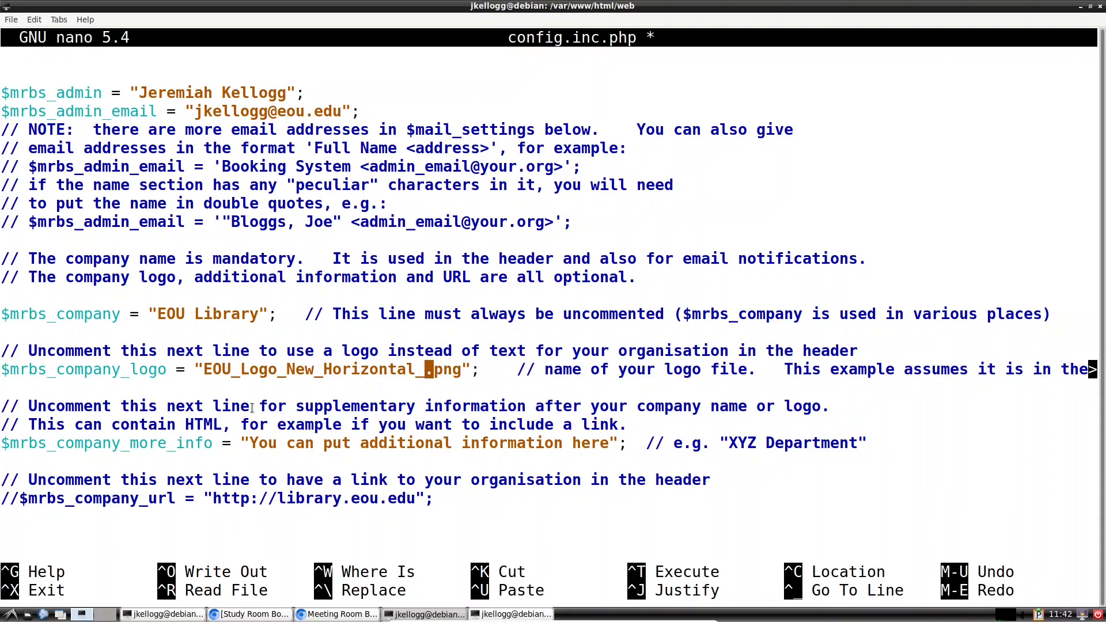
pyautogui.write('small')
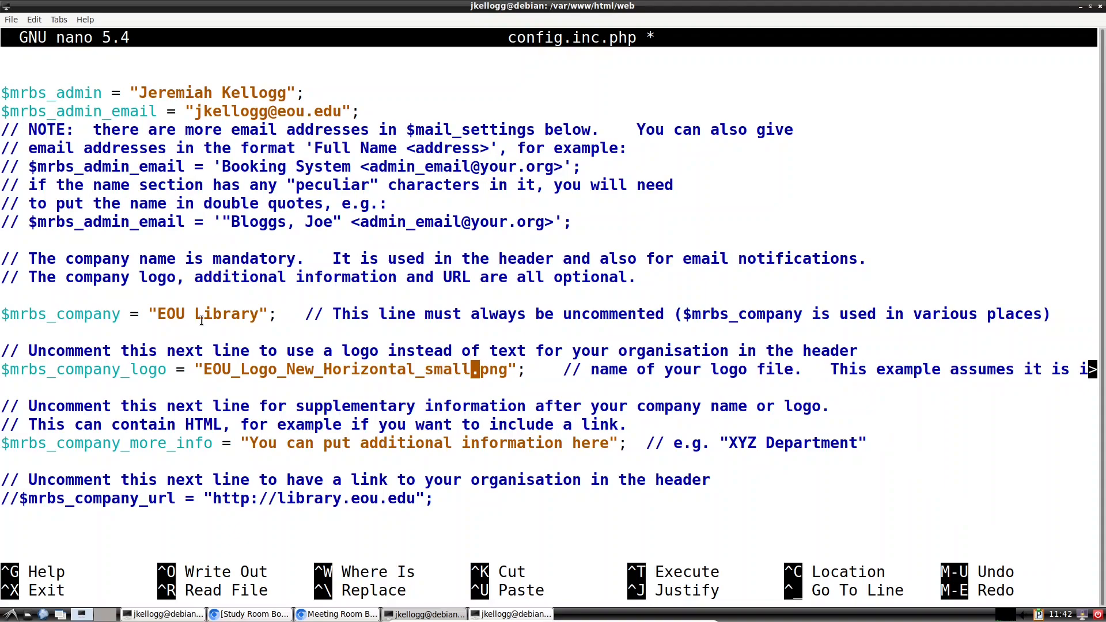
pyautogui.hotkey('ctrl', 'o')
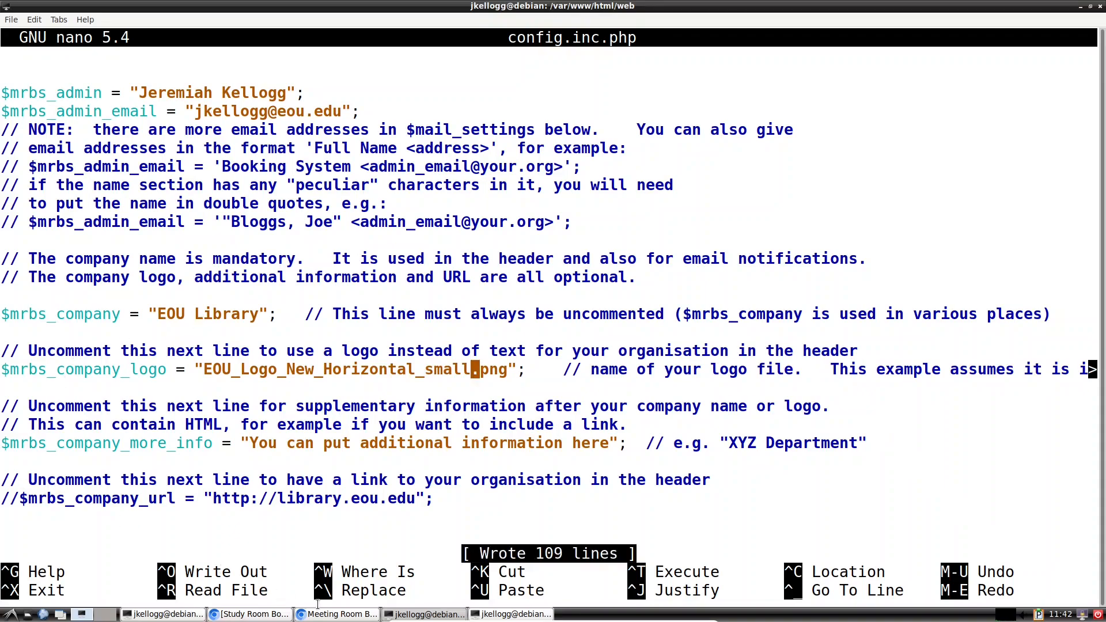
# Step: Reload the booking page to show the smaller logo and copy its localhost/index.php address
pyautogui.click(334, 614)
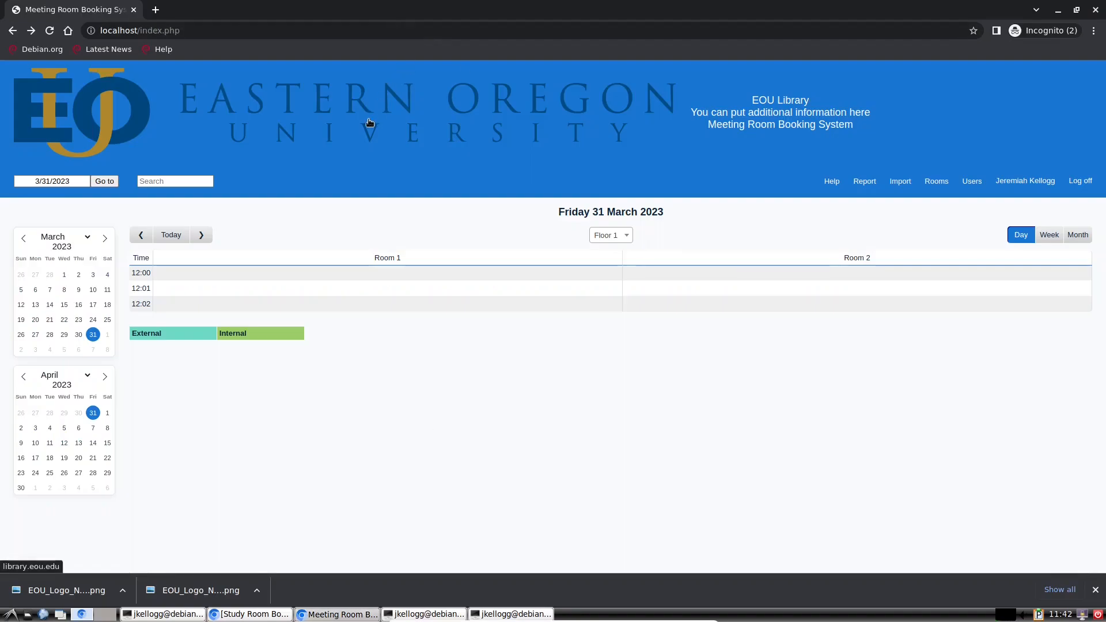
pyautogui.click(50, 30)
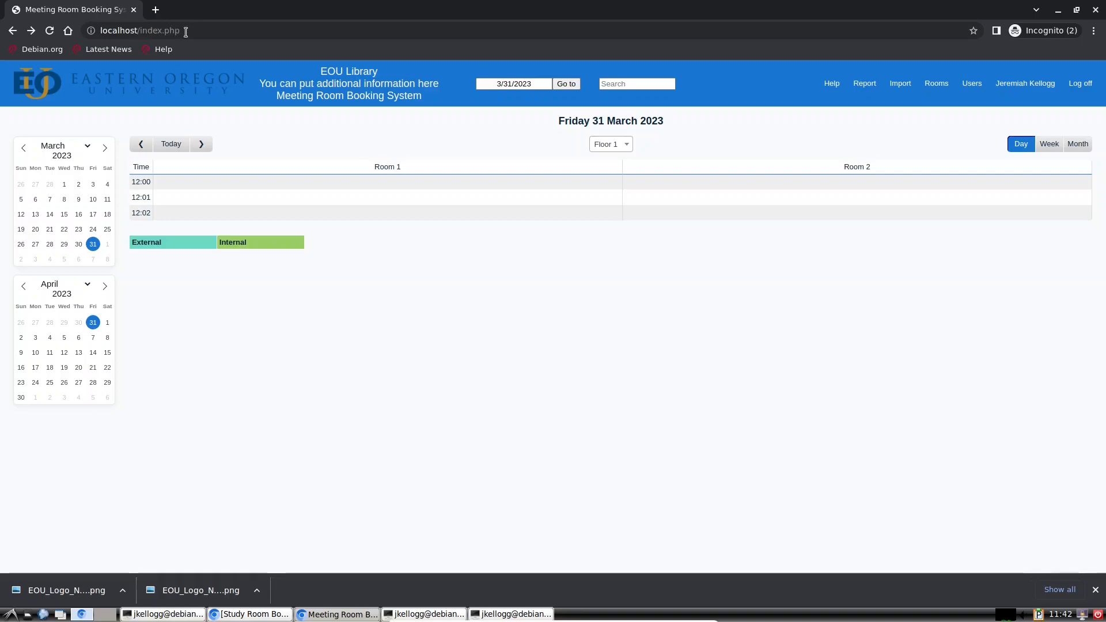
pyautogui.click(92, 32)
pyautogui.rightClick(112, 31)
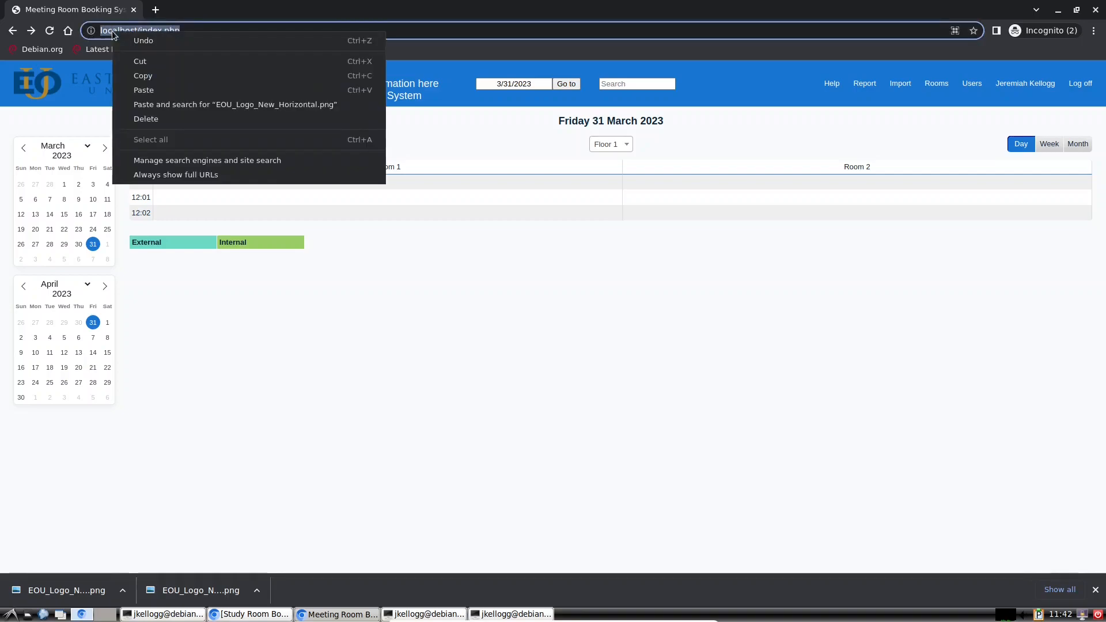
pyautogui.click(150, 77)
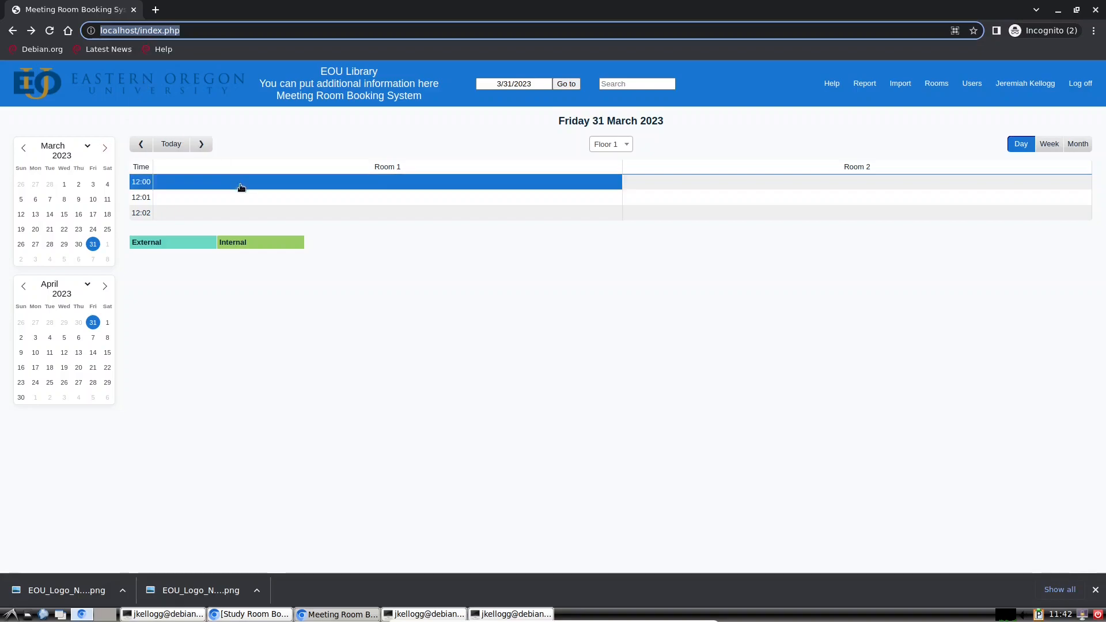
# Step: Uncomment $mrbs_company_url and replace the library address with the pasted localhost/index.php
pyautogui.click(175, 610)
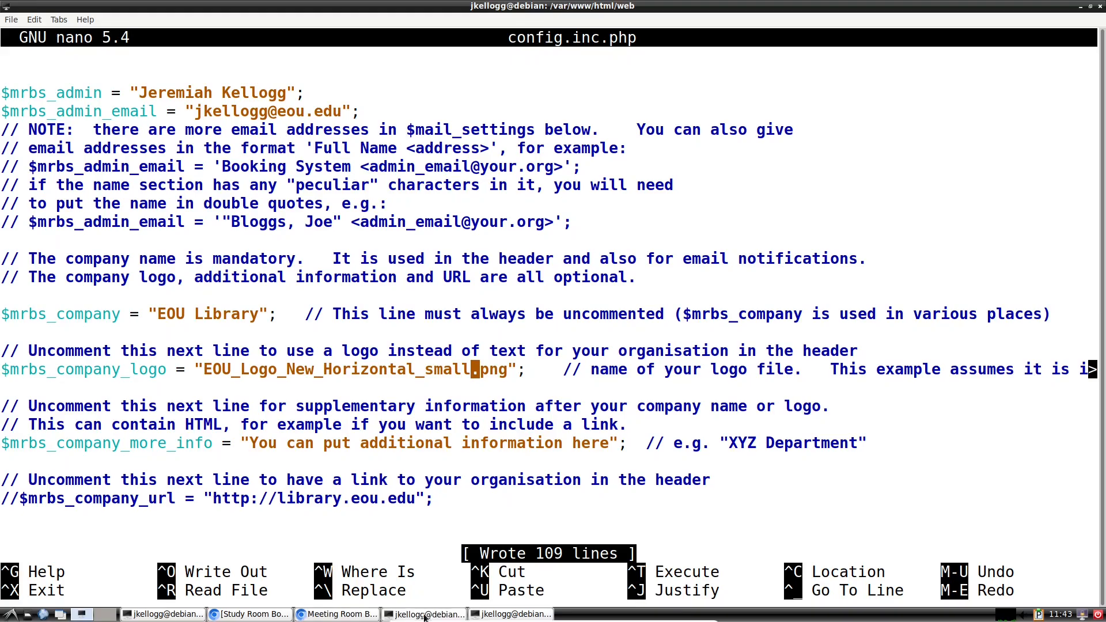
pyautogui.press('Down')
pyautogui.press('Down')
pyautogui.press('Down')
pyautogui.press('Down')
pyautogui.press('Down')
pyautogui.press('Down')
pyautogui.press('Left')
pyautogui.press('Down')
pyautogui.press('Left')
pyautogui.press('Left')
pyautogui.press('Left')
pyautogui.press('Left')
pyautogui.press('Left')
pyautogui.press('Left')
pyautogui.press('Left')
pyautogui.press('Left')
pyautogui.press('Left')
pyautogui.press('Left')
pyautogui.press('Left')
pyautogui.press('Left')
pyautogui.press('Left')
pyautogui.press('Left')
pyautogui.press('Left')
pyautogui.press('Left')
pyautogui.press('Left')
pyautogui.press('Left')
pyautogui.press('Left')
pyautogui.press('Left')
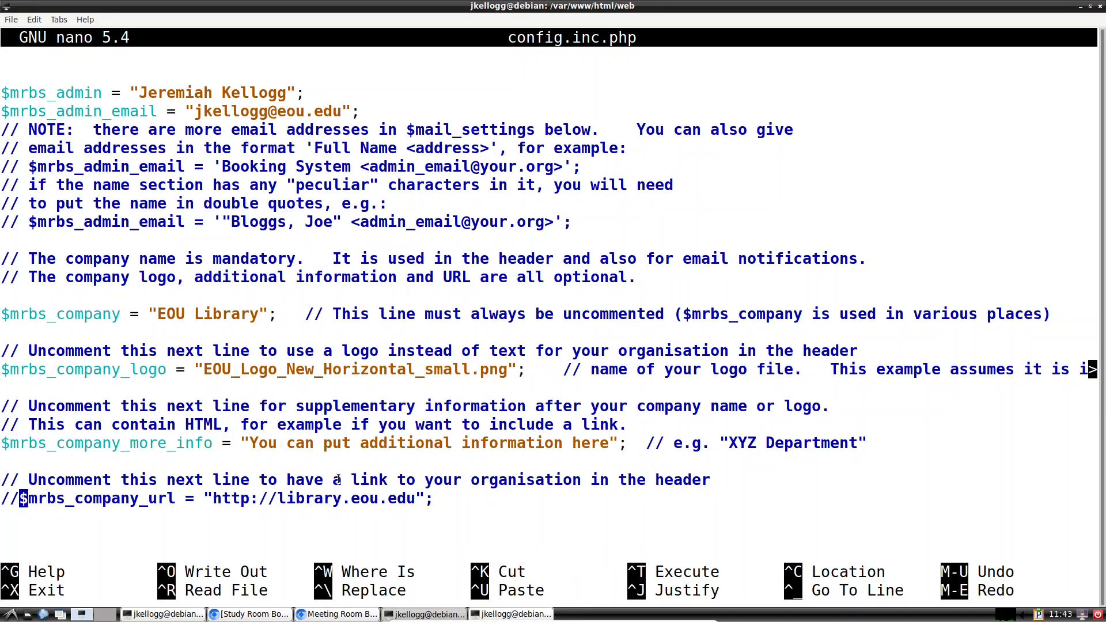
pyautogui.press('BackSpace')
pyautogui.press('BackSpace')
pyautogui.press('Right')
pyautogui.press('Right')
pyautogui.press('Right')
pyautogui.press('Right')
pyautogui.press('Right')
pyautogui.press('Right')
pyautogui.press('Right')
pyautogui.press('Right')
pyautogui.press('Right')
pyautogui.press('Right')
pyautogui.press('Right')
pyautogui.press('Right')
pyautogui.press('Right')
pyautogui.press('Right')
pyautogui.press('Right')
pyautogui.press('Right')
pyautogui.press('Right')
pyautogui.press('Right')
pyautogui.press('Right')
pyautogui.press('Right')
pyautogui.press('Right')
pyautogui.press('Right')
pyautogui.press('Right')
pyautogui.press('Right')
pyautogui.press('Right')
pyautogui.press('Right')
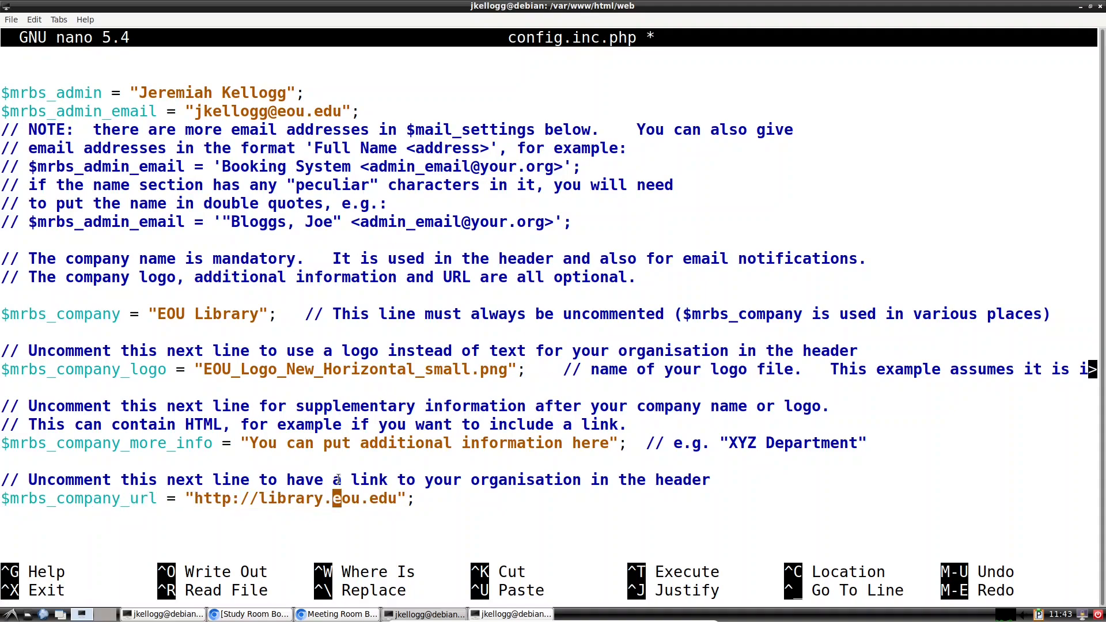
pyautogui.press('Right')
pyautogui.press('Right')
pyautogui.press('BackSpace')
pyautogui.press('BackSpace')
pyautogui.press('BackSpace')
pyautogui.press('BackSpace')
pyautogui.press('BackSpace')
pyautogui.press('BackSpace')
pyautogui.press('BackSpace')
pyautogui.press('BackSpace')
pyautogui.press('BackSpace')
pyautogui.press('BackSpace')
pyautogui.press('BackSpace')
pyautogui.press('BackSpace')
pyautogui.press('BackSpace')
pyautogui.press('BackSpace')
pyautogui.press('BackSpace')
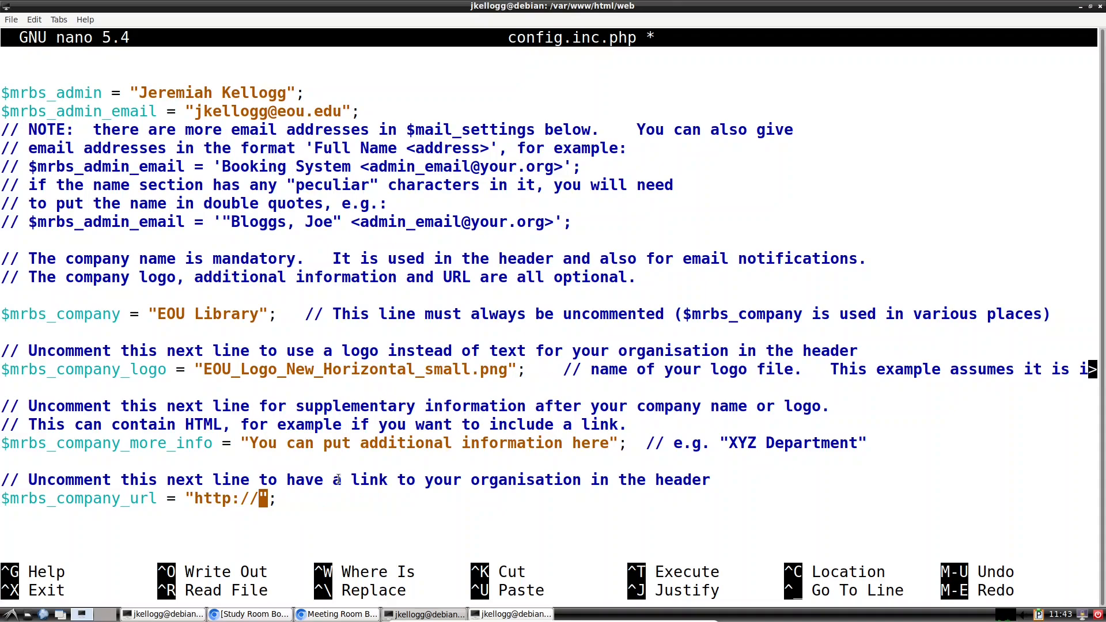
pyautogui.rightClick(260, 499)
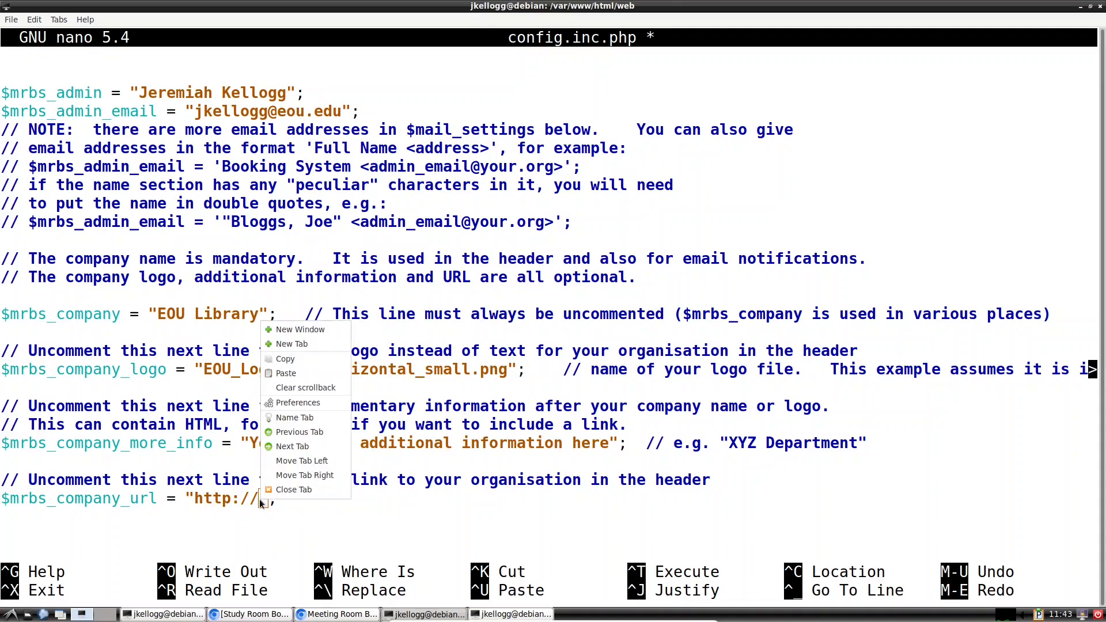
pyautogui.click(287, 374)
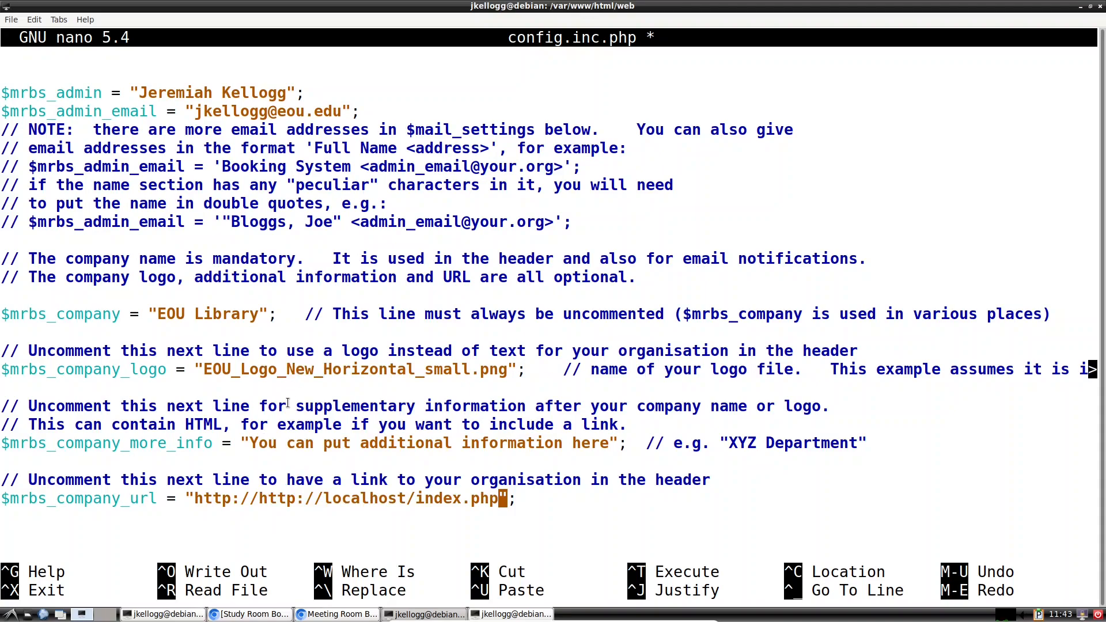
pyautogui.press('Left')
pyautogui.press('Left')
pyautogui.press('Left')
pyautogui.press('Left')
pyautogui.press('Left')
pyautogui.press('Left')
pyautogui.press('Left')
pyautogui.press('Left')
pyautogui.press('Left')
pyautogui.press('Left')
pyautogui.press('Left')
pyautogui.press('Left')
pyautogui.press('Left')
pyautogui.press('Left')
pyautogui.press('Left')
pyautogui.press('Left')
pyautogui.press('Left')
pyautogui.press('Left')
pyautogui.press('Left')
pyautogui.press('Left')
pyautogui.press('Right')
pyautogui.press('Right')
pyautogui.press('Right')
pyautogui.press('Right')
pyautogui.press('BackSpace')
pyautogui.press('BackSpace')
pyautogui.press('BackSpace')
pyautogui.press('BackSpace')
pyautogui.press('BackSpace')
pyautogui.press('BackSpace')
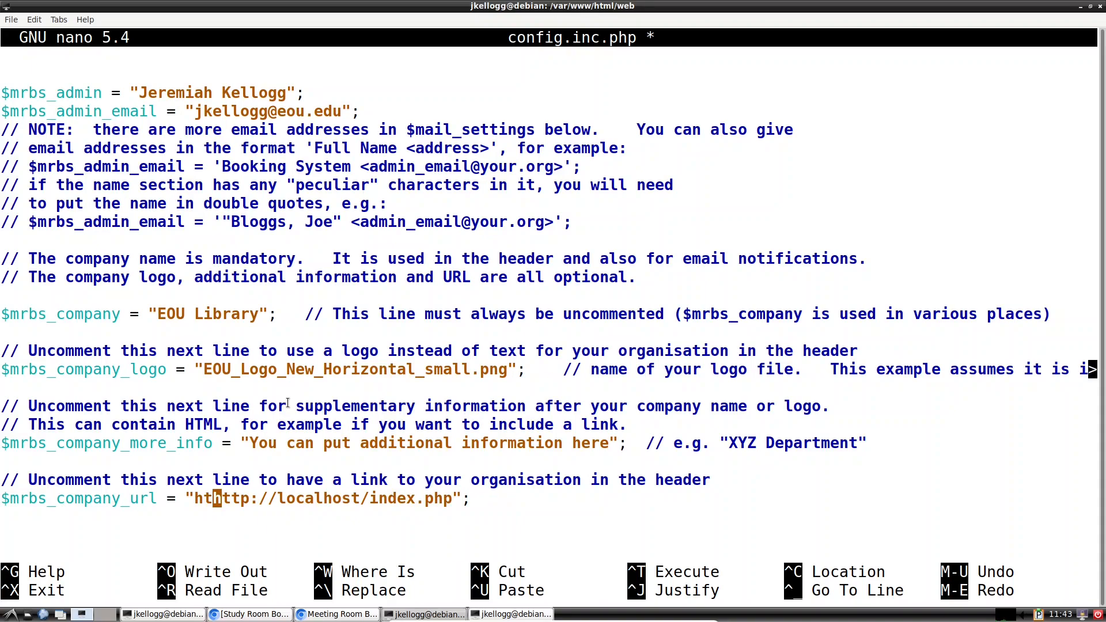
pyautogui.press('BackSpace')
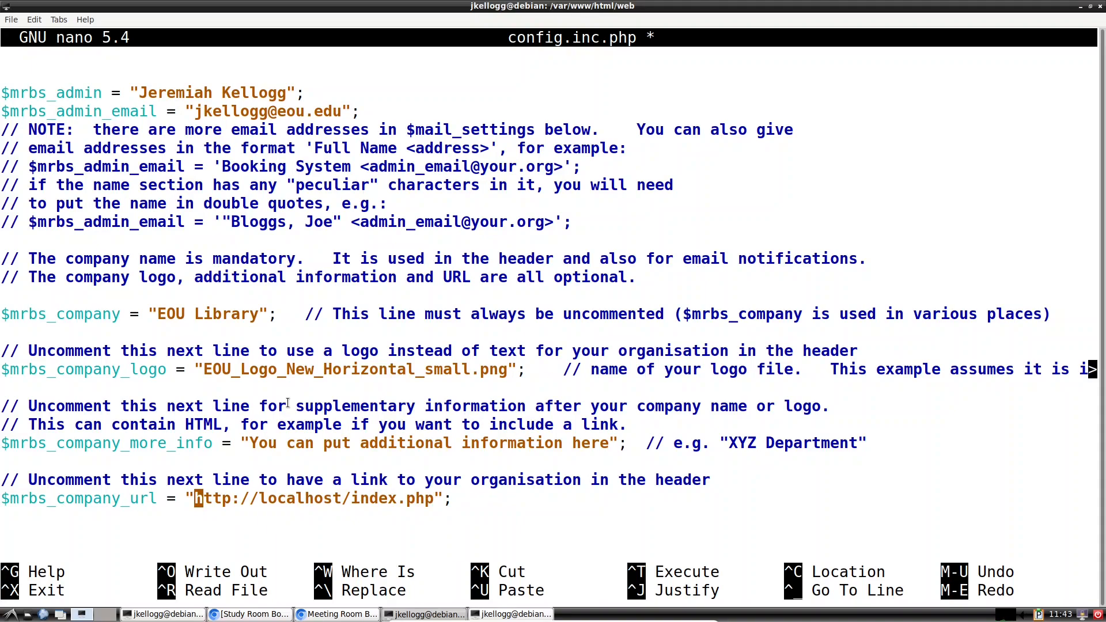
pyautogui.hotkey('ctrl', 's')
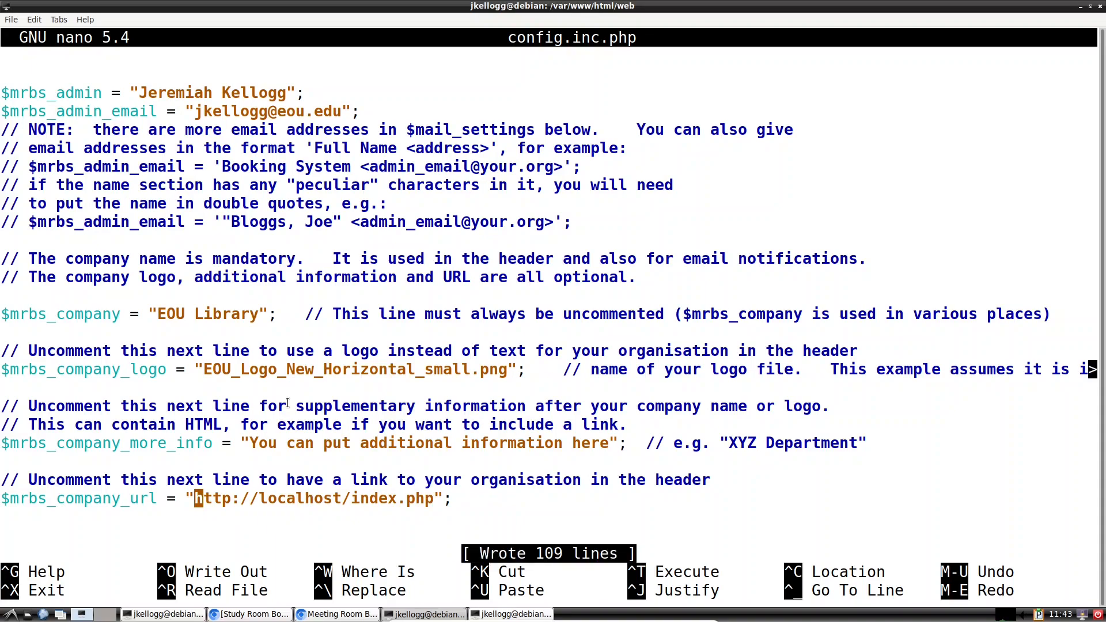
pyautogui.click(336, 616)
pyautogui.click(50, 30)
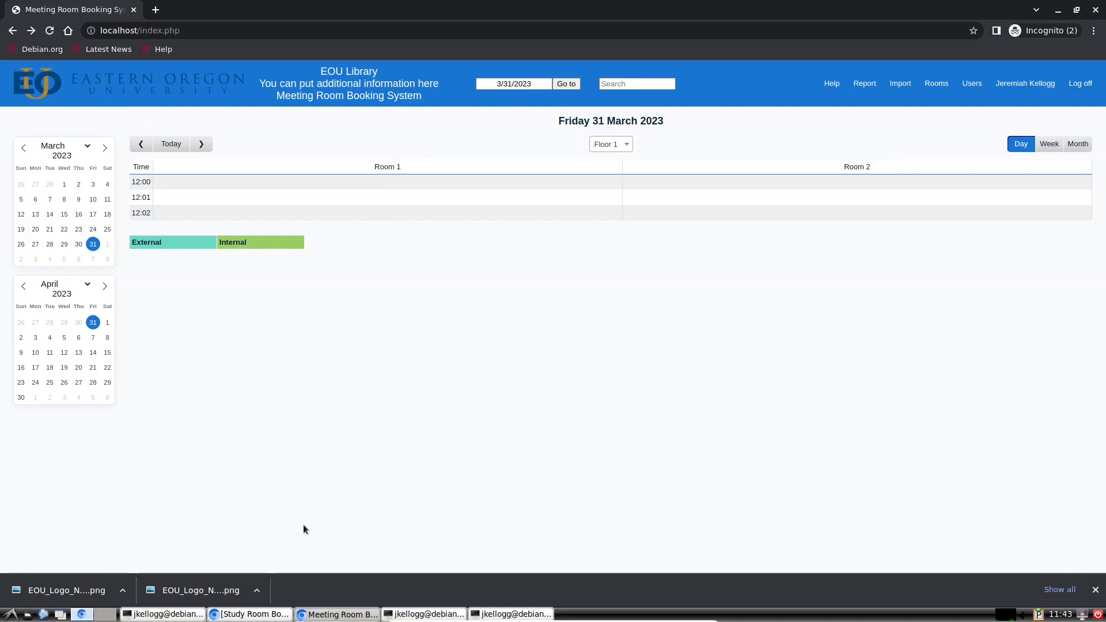
# Step: Scroll the config file in less down to the Themes section showing $theme = "default"
pyautogui.click(436, 614)
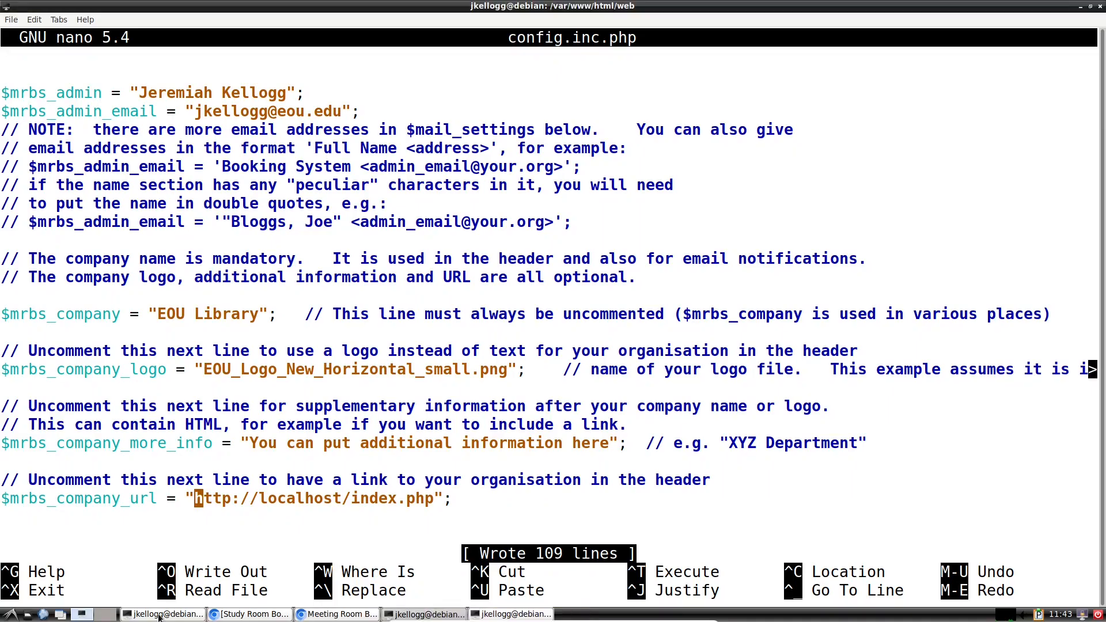
pyautogui.click(162, 614)
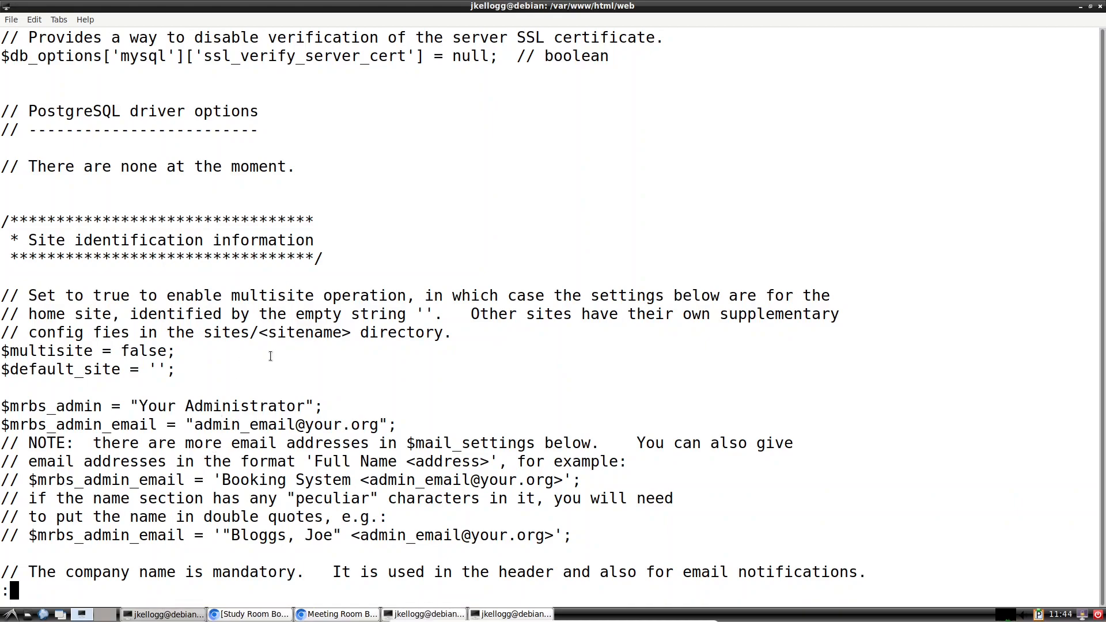
pyautogui.scroll(-1, 270, 355)
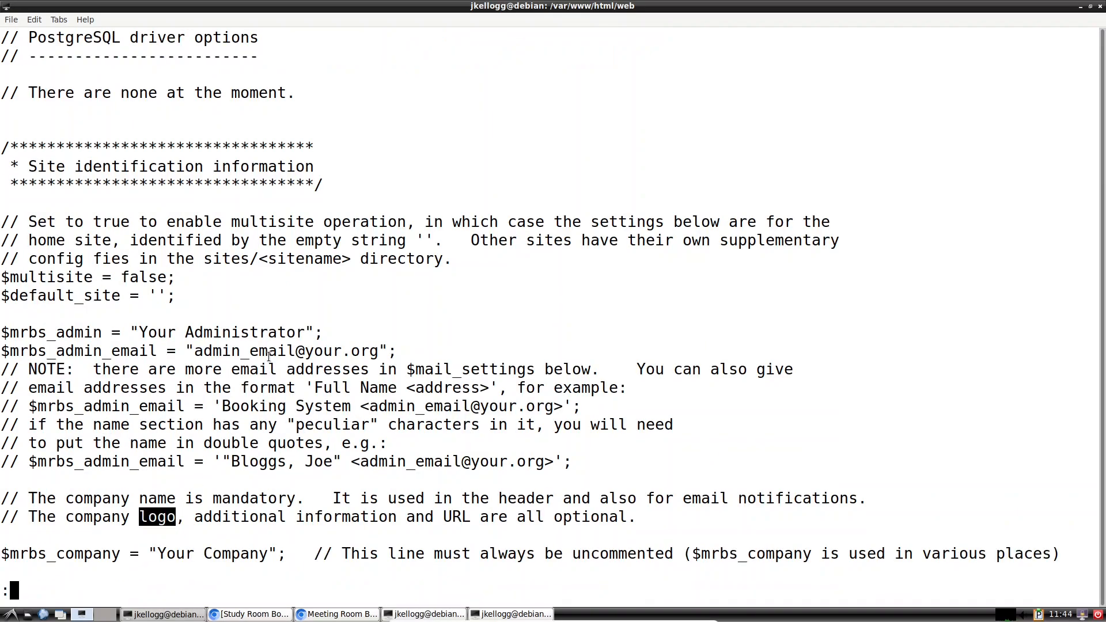
pyautogui.scroll(-10, 269, 355)
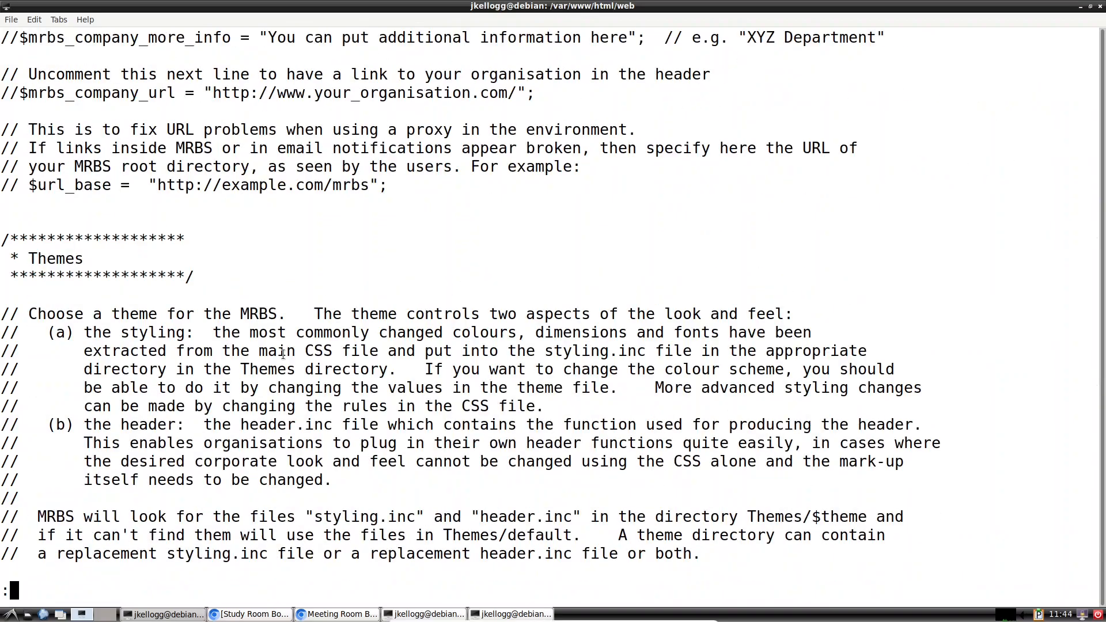
pyautogui.scroll(-3, 282, 354)
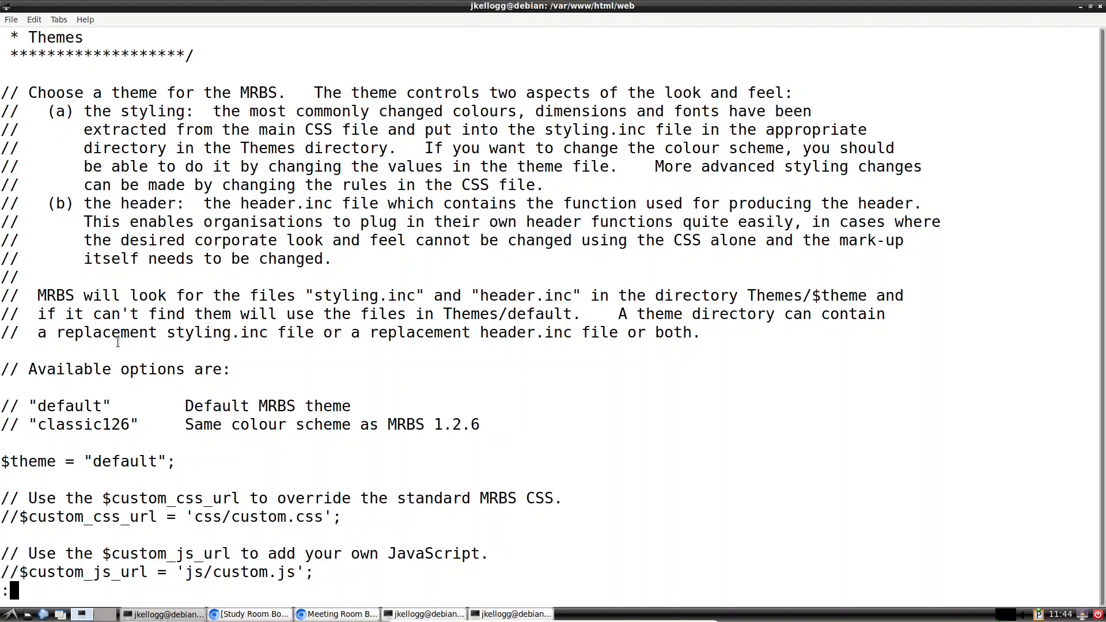
pyautogui.scroll(-3, 117, 342)
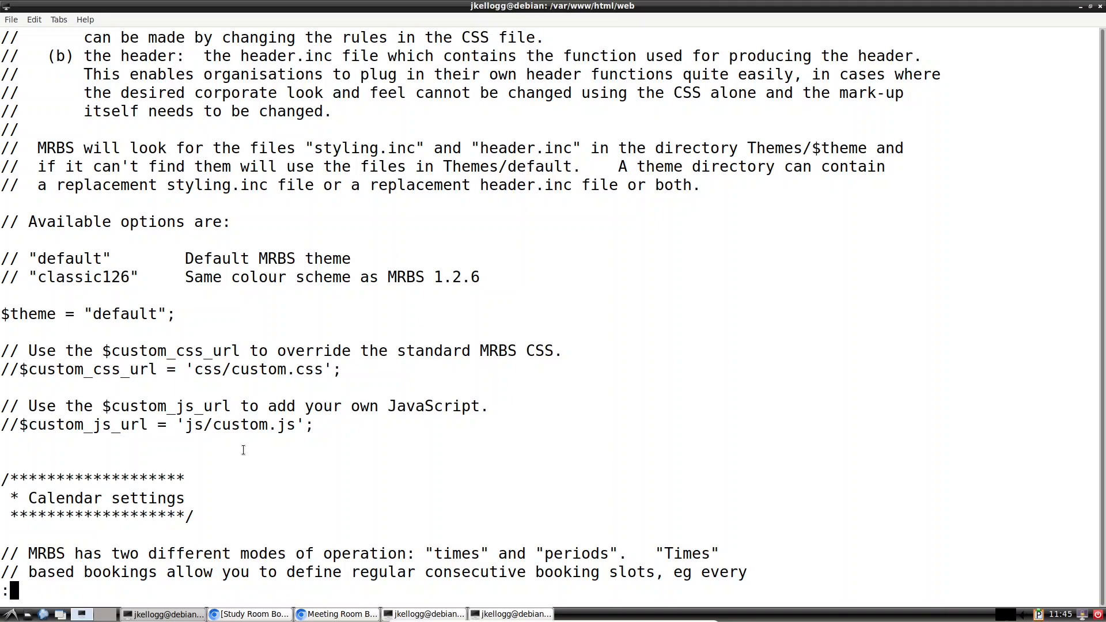
# Step: Scroll past Calendar settings to the Booking policies global day and week limits
pyautogui.scroll(-1, 243, 450)
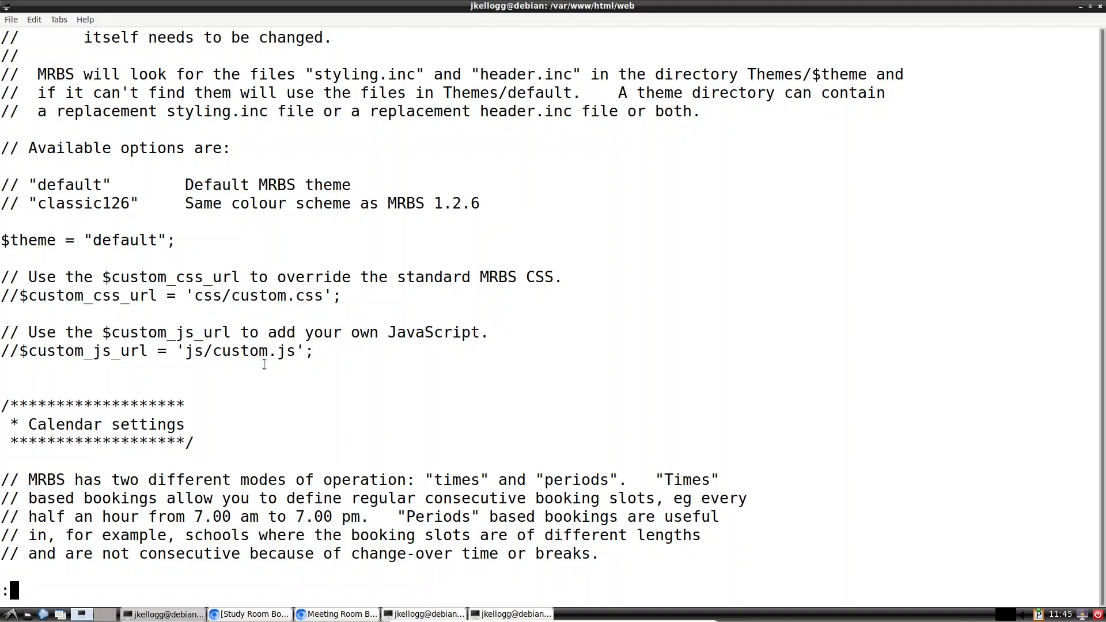
pyautogui.scroll(-8, 264, 364)
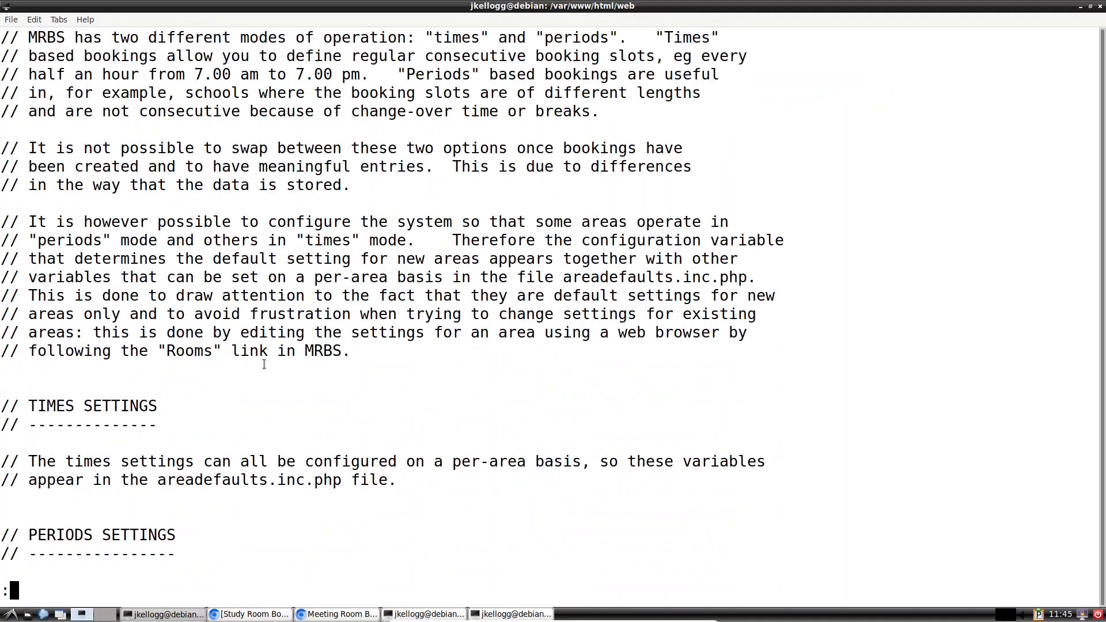
pyautogui.scroll(3, 263, 364)
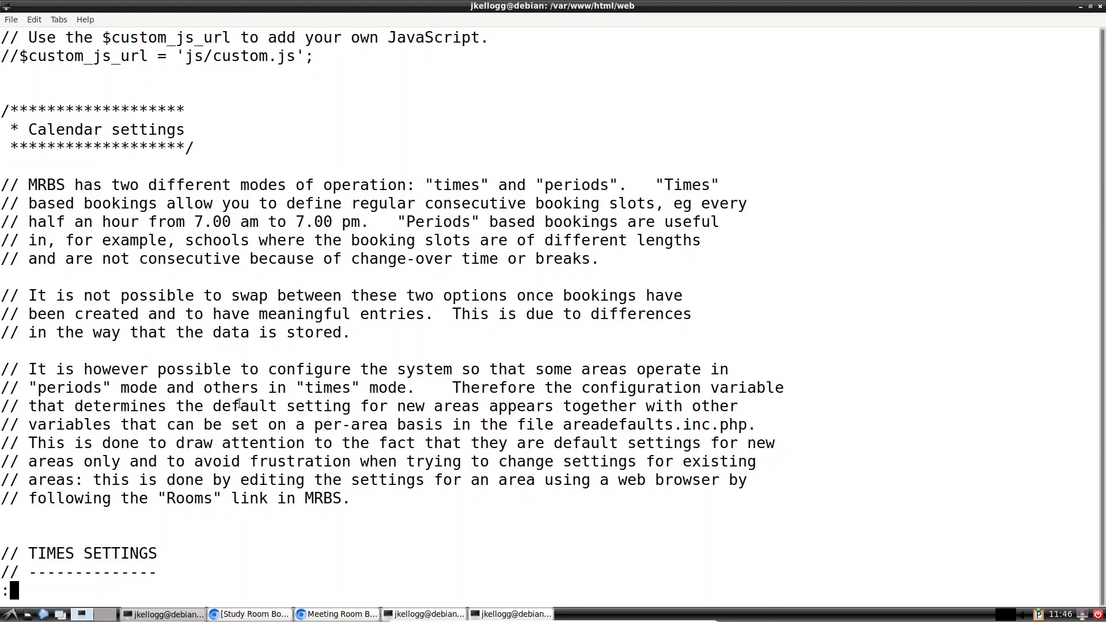
pyautogui.scroll(-4, 307, 412)
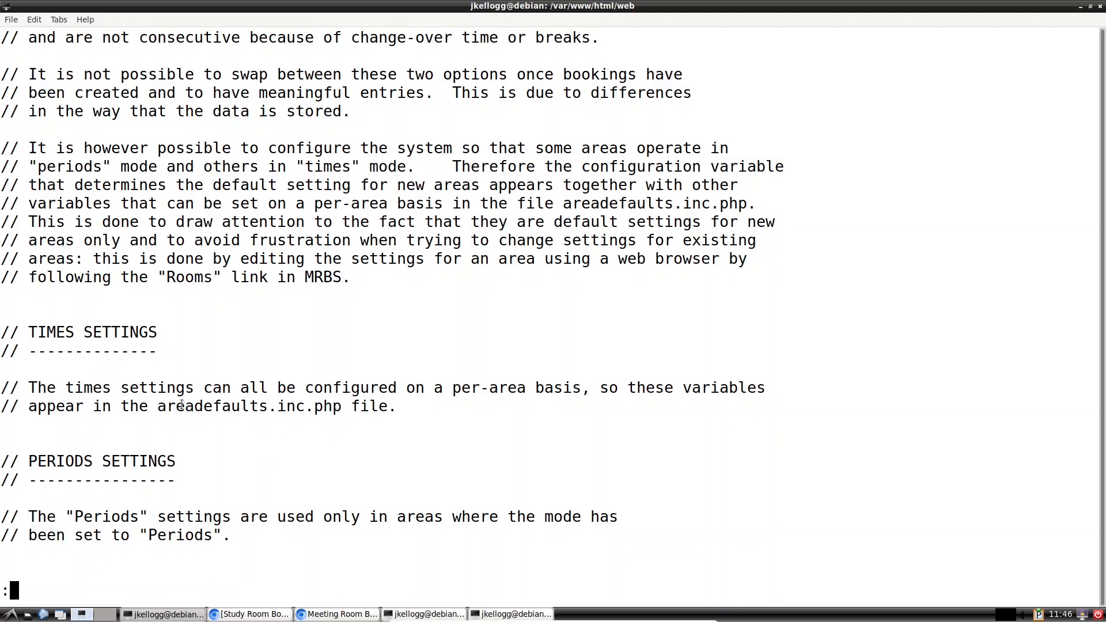
pyautogui.scroll(-7, 236, 429)
pyautogui.scroll(3, 236, 429)
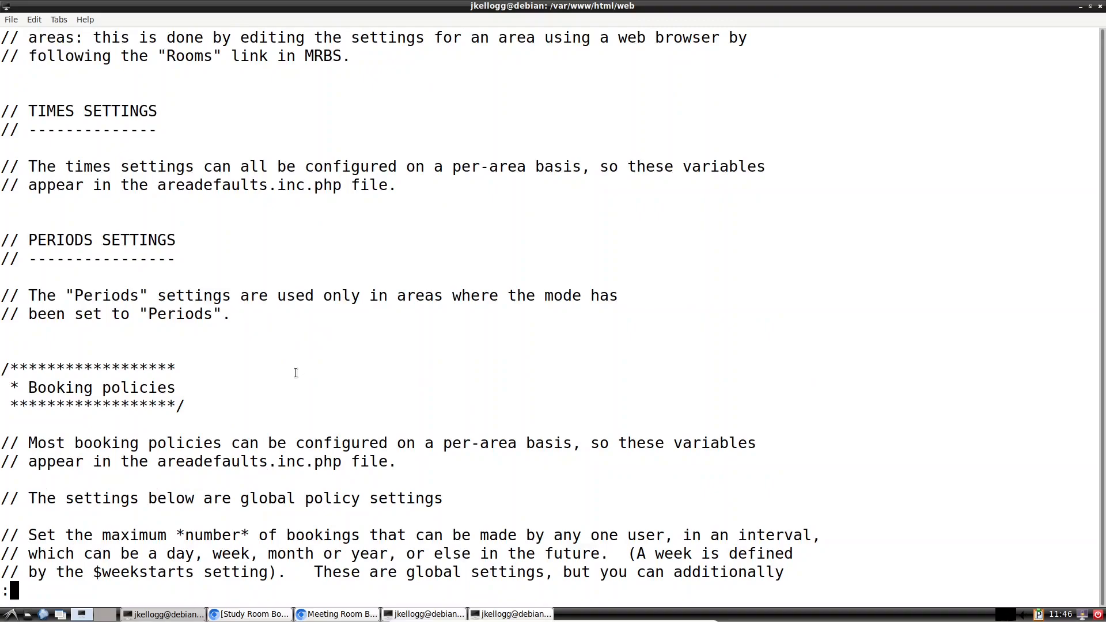
pyautogui.scroll(-3, 296, 373)
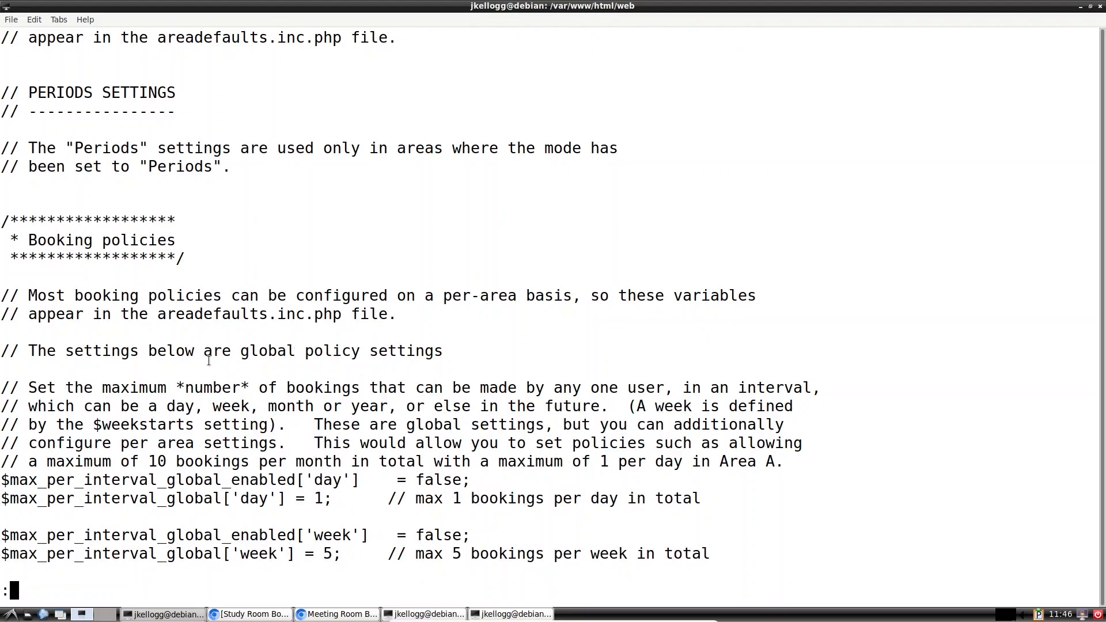
pyautogui.scroll(-3, 209, 361)
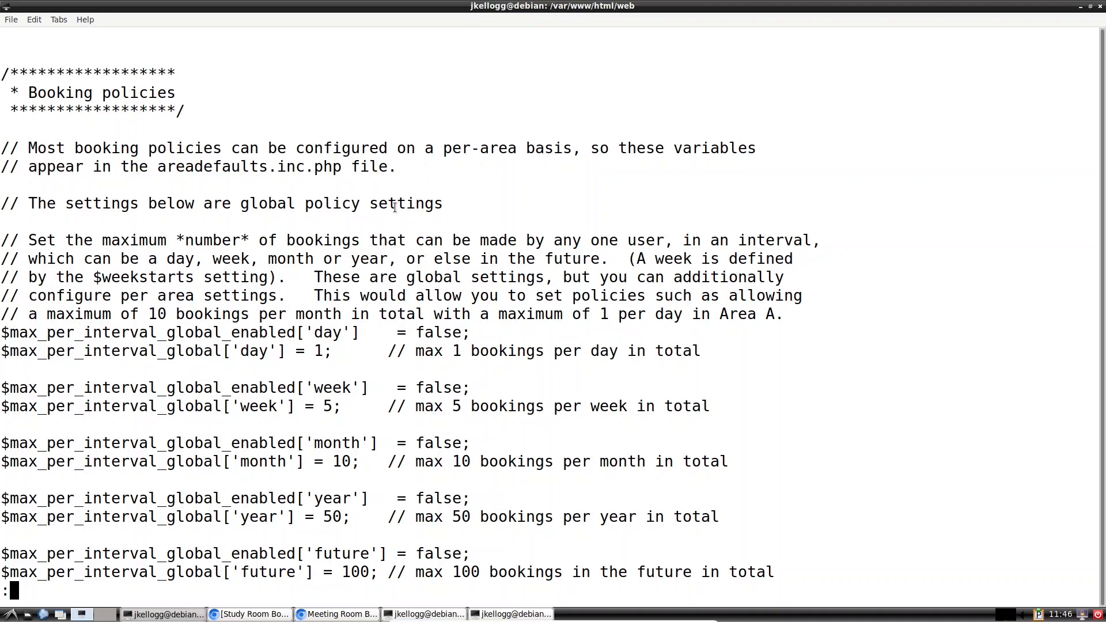
# Step: Scroll past the booking policies to the Display settings, $twentyfourhour_format and $strftime_format entries
pyautogui.scroll(-4, 395, 207)
pyautogui.scroll(-9, 395, 207)
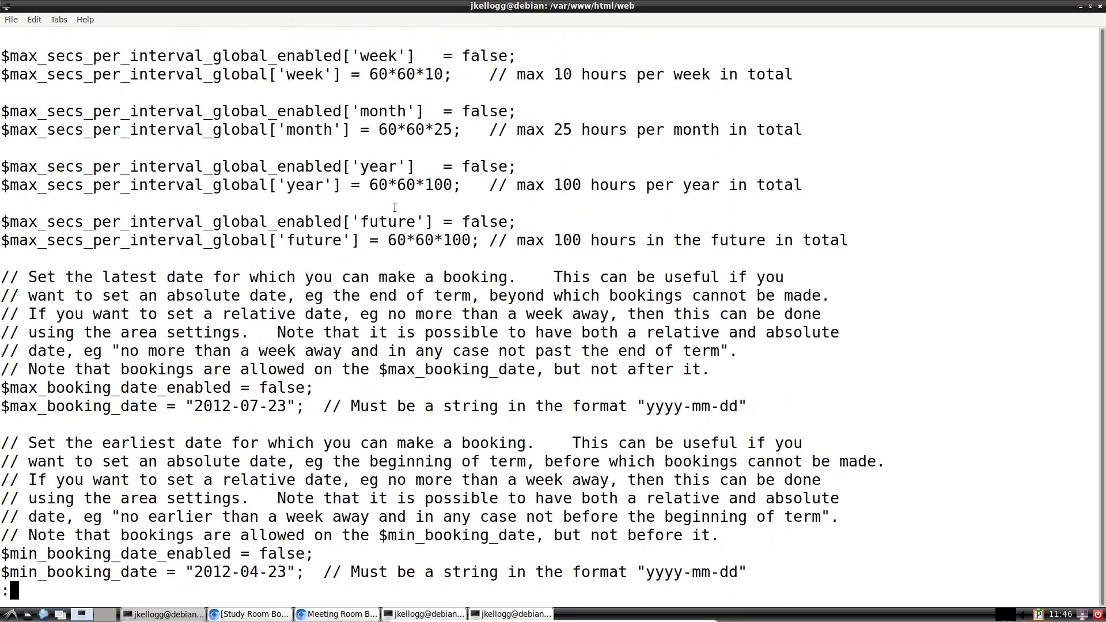
pyautogui.scroll(-3, 394, 207)
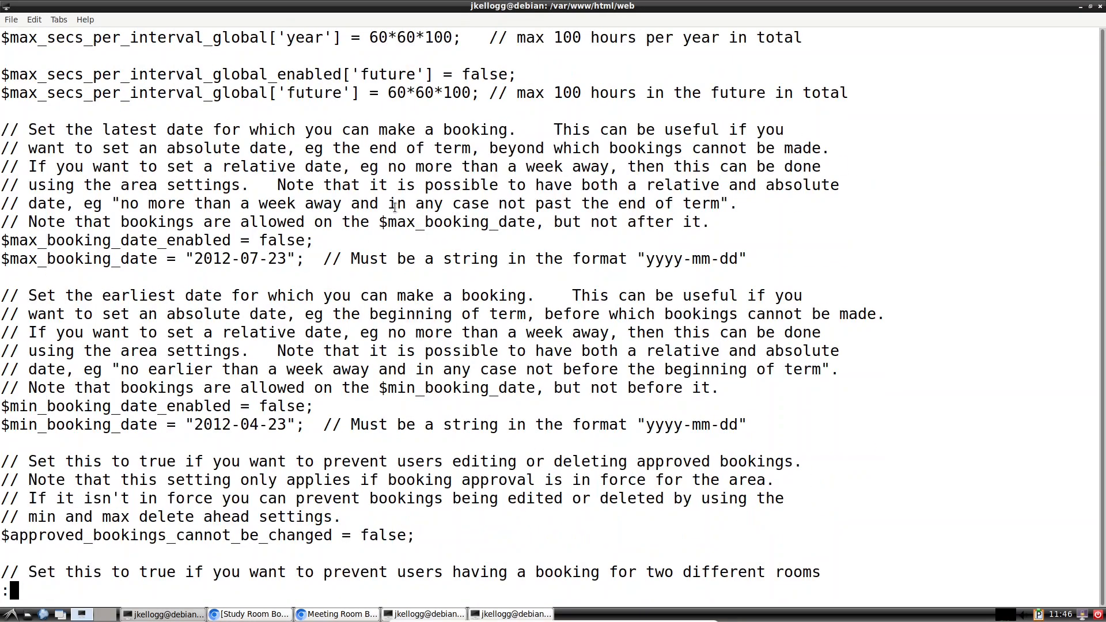
pyautogui.scroll(-3, 394, 207)
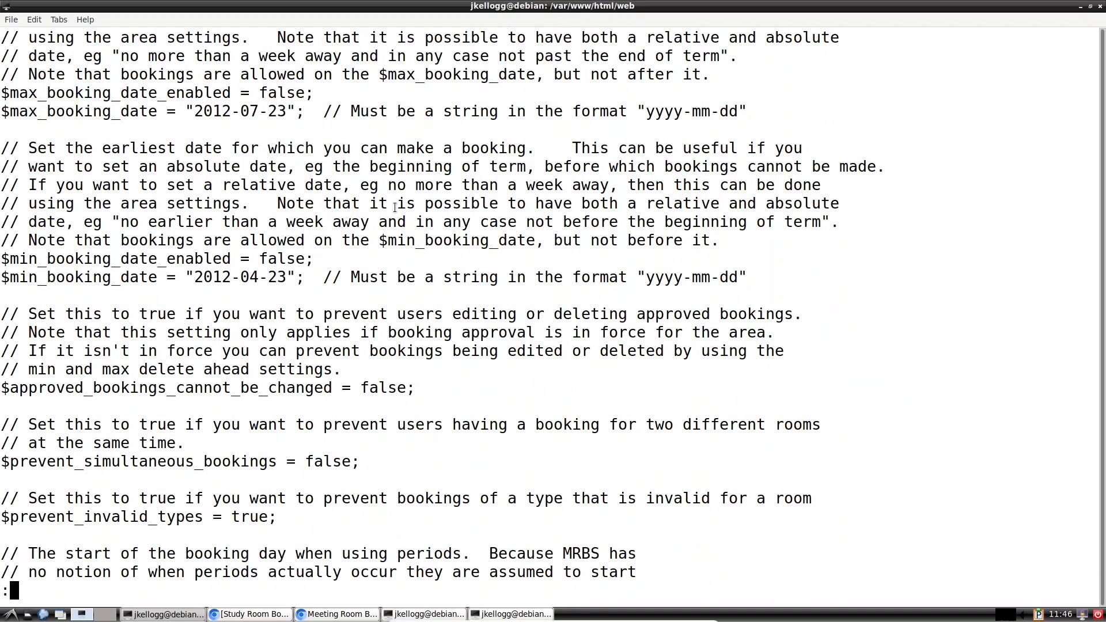
pyautogui.scroll(-1, 394, 208)
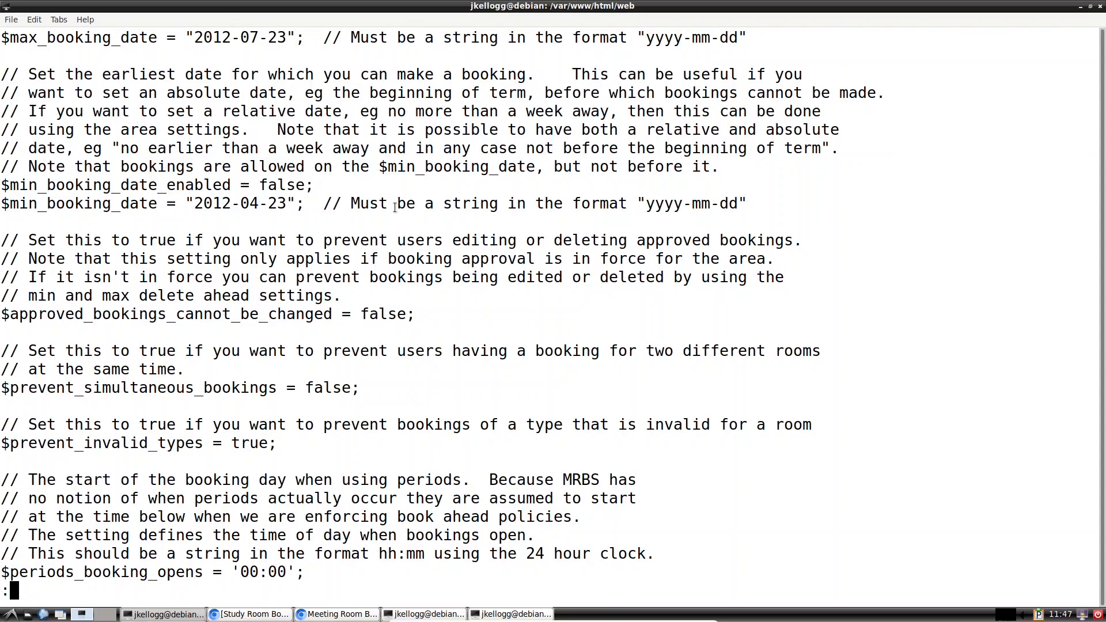
pyautogui.scroll(-2, 394, 208)
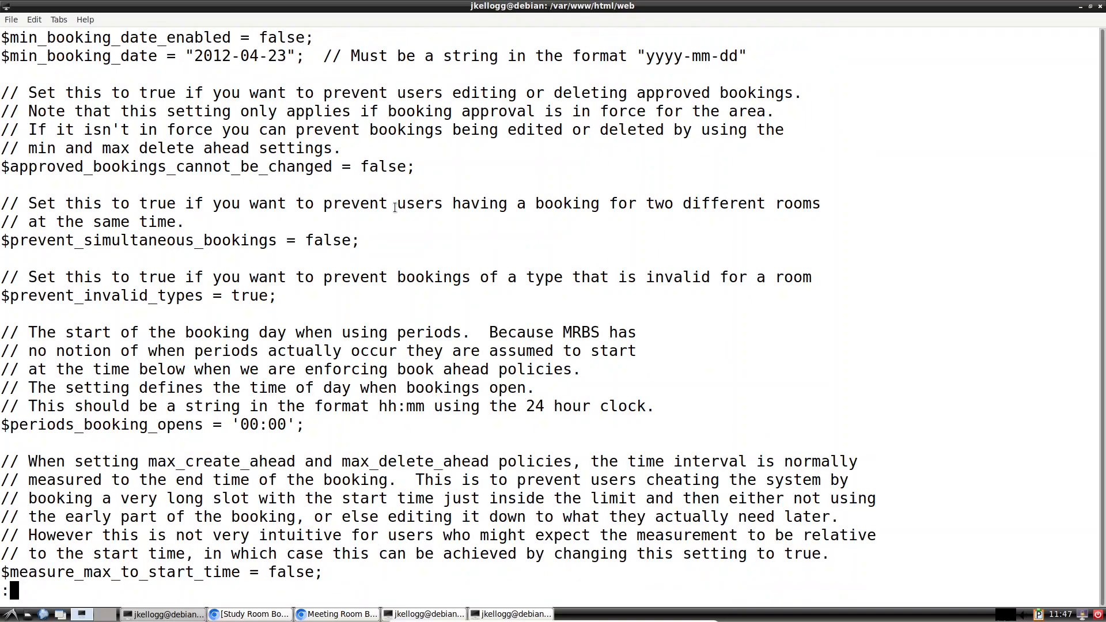
pyautogui.scroll(-9, 395, 207)
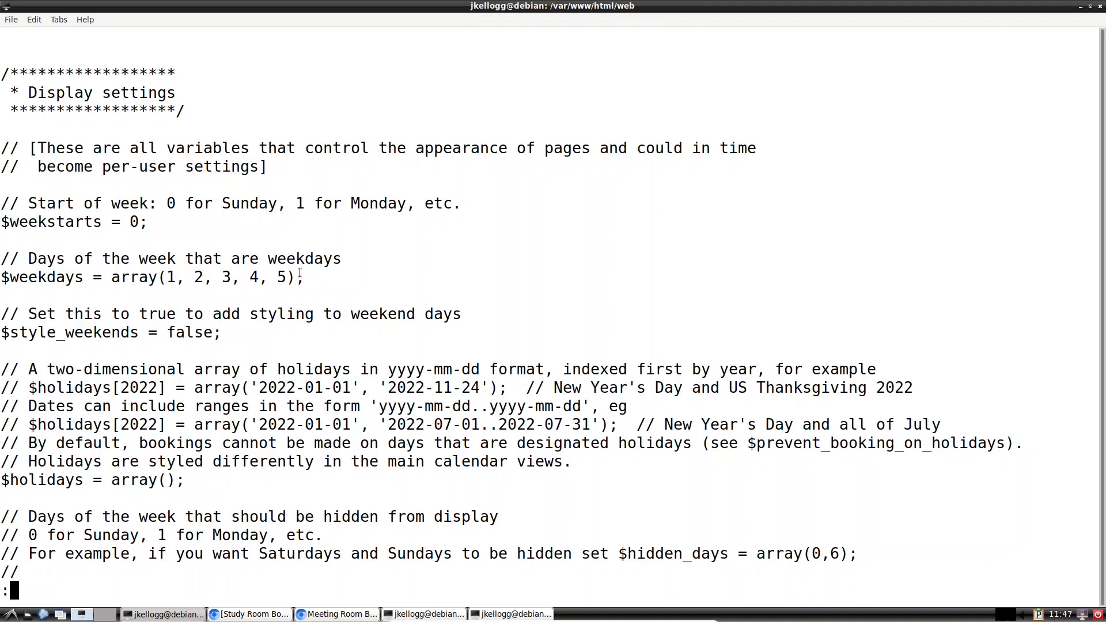
pyautogui.scroll(-3, 322, 331)
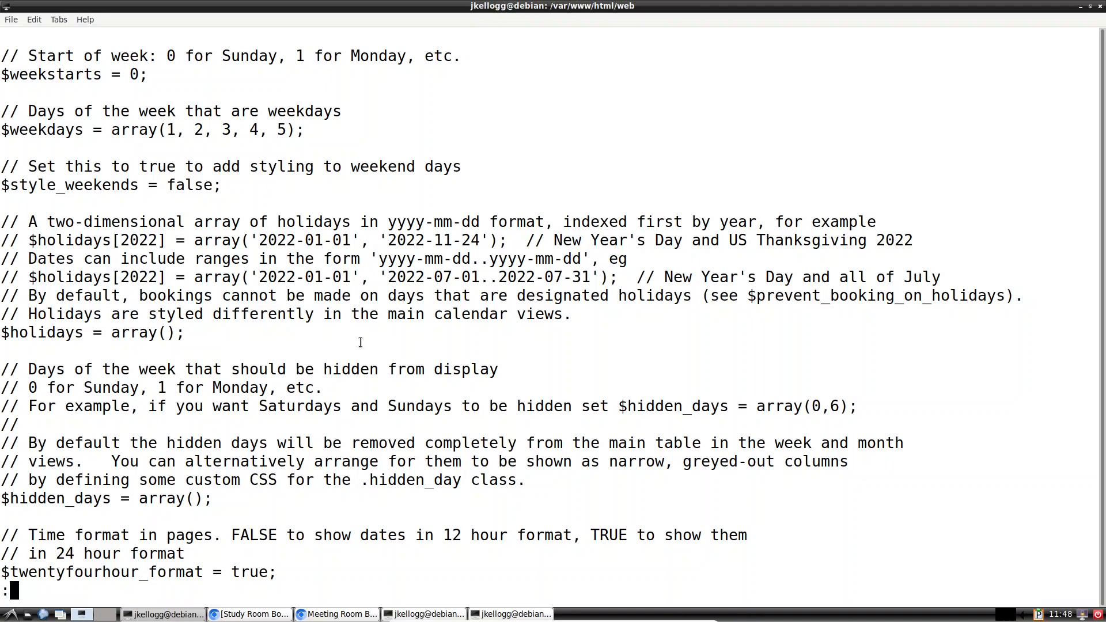
pyautogui.scroll(-4, 360, 342)
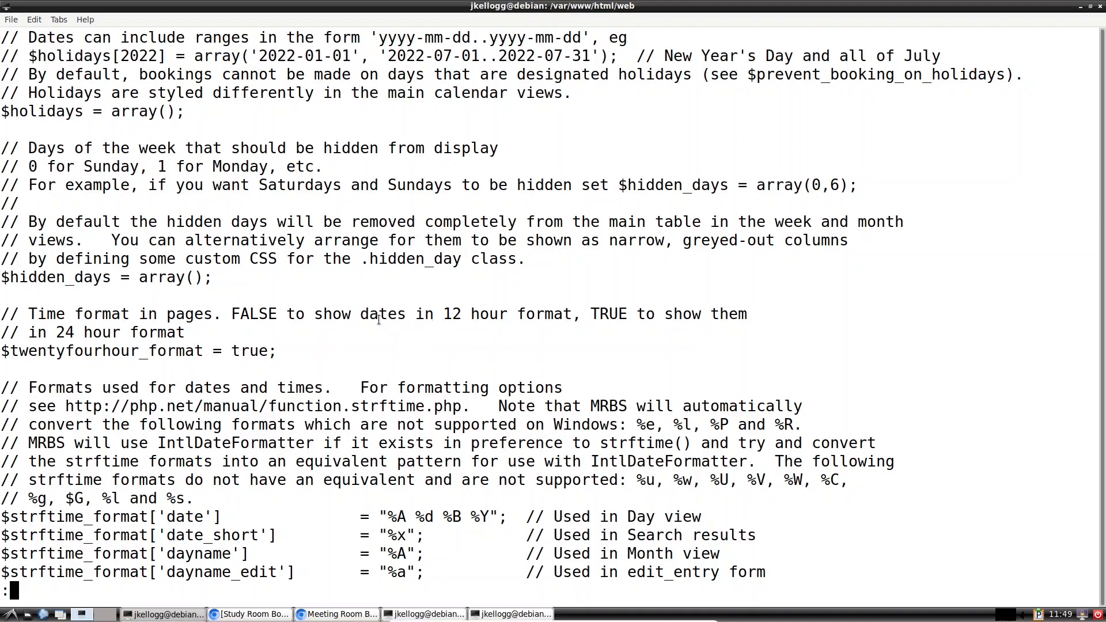
pyautogui.scroll(-3, 257, 359)
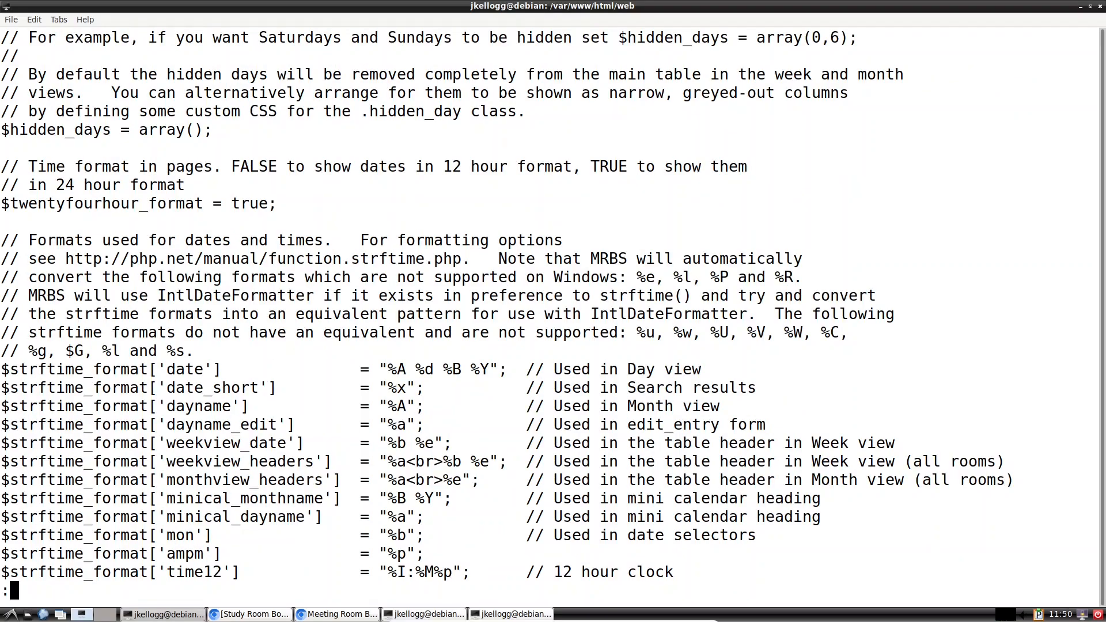
# Step: Select the Friday 31 March 2023 date on the MRBS page, then return to config.inc.php in nano
pyautogui.click(338, 615)
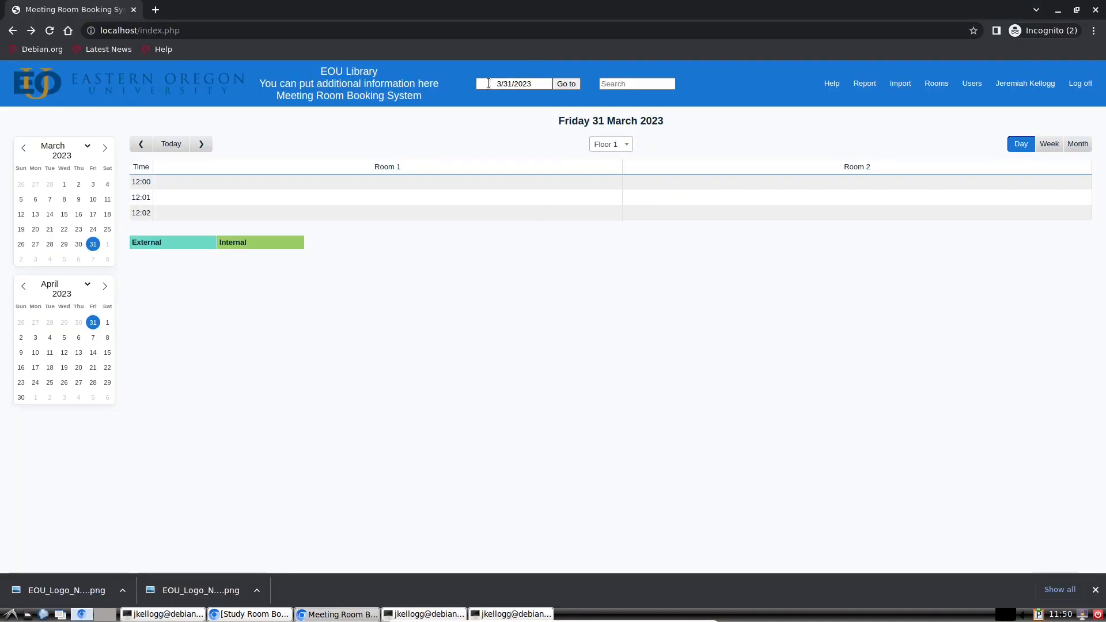
pyautogui.moveTo(489, 83); pyautogui.dragTo(532, 83)
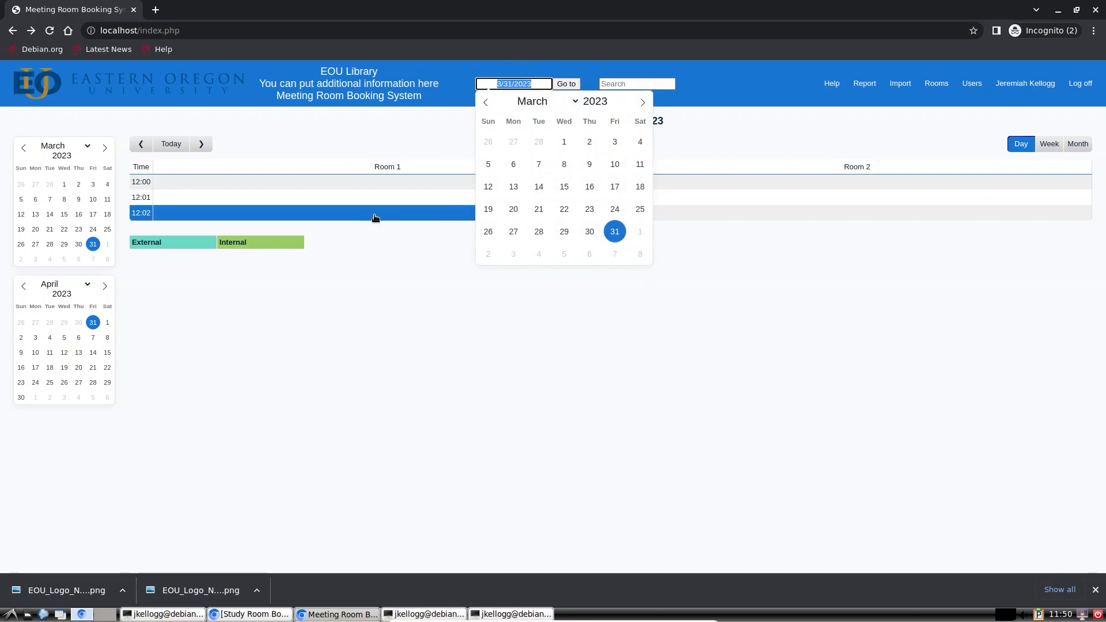
pyautogui.click(513, 81)
pyautogui.moveTo(533, 83); pyautogui.dragTo(477, 90)
pyautogui.click(673, 200)
pyautogui.moveTo(670, 121); pyautogui.dragTo(527, 126)
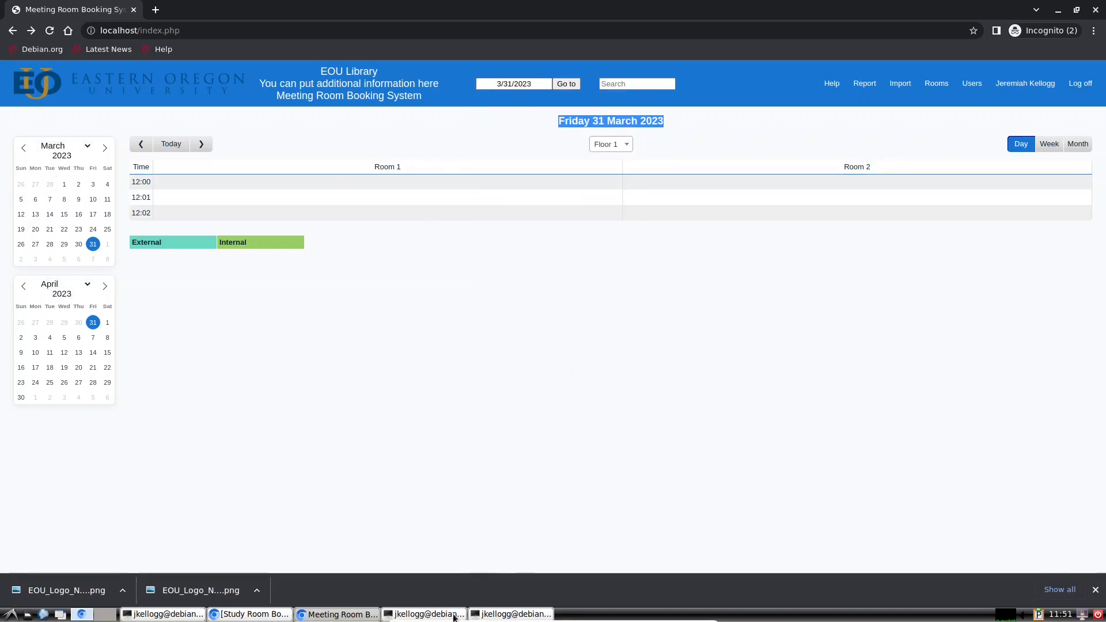
pyautogui.click(426, 614)
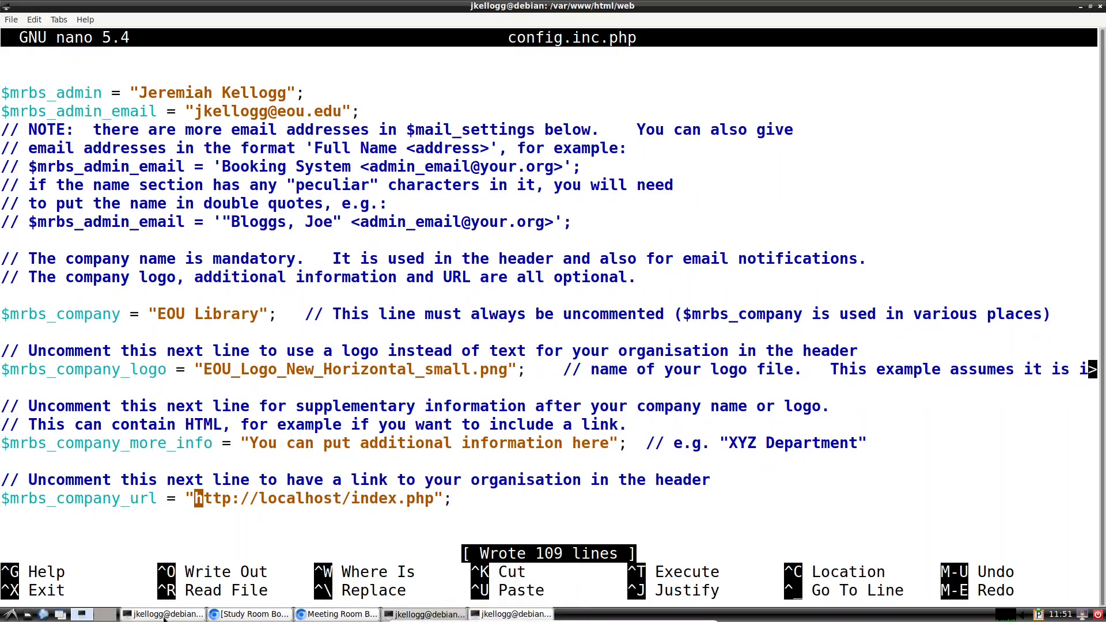
# Step: In the less terminal, highlight the Day view 'date' strftime format string and its %Y code
pyautogui.click(149, 615)
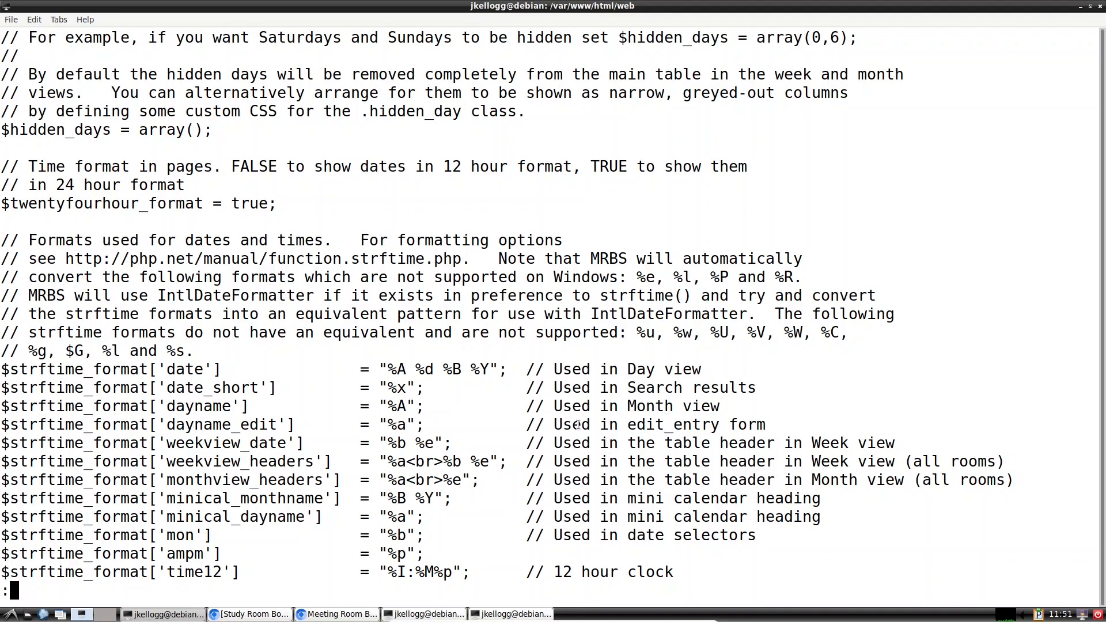
pyautogui.scroll(-2, 578, 425)
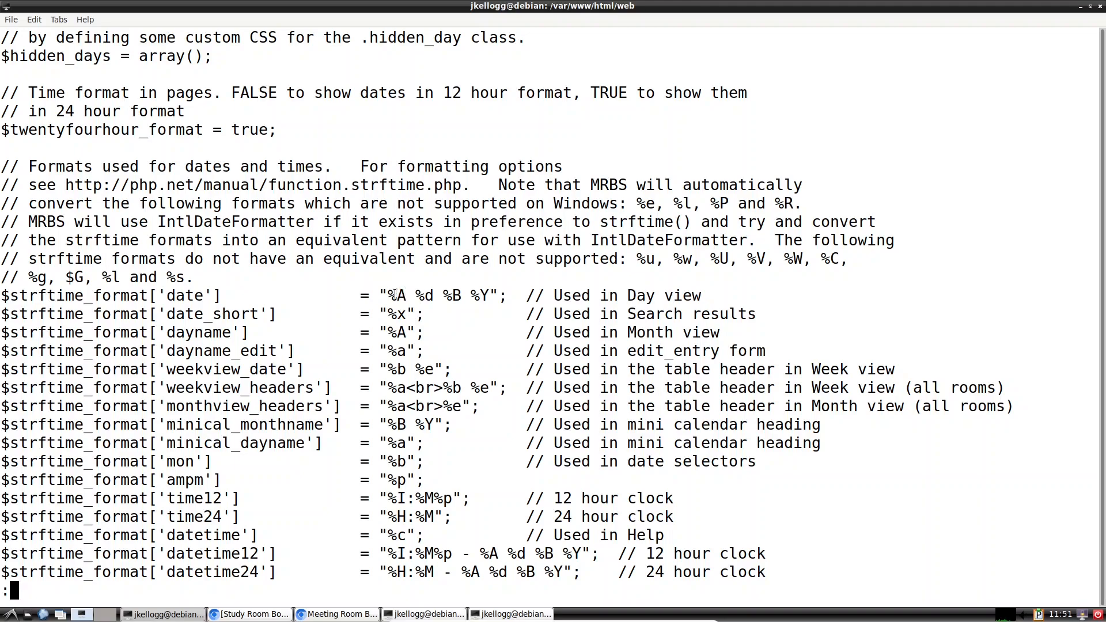
pyautogui.moveTo(399, 295); pyautogui.dragTo(488, 293)
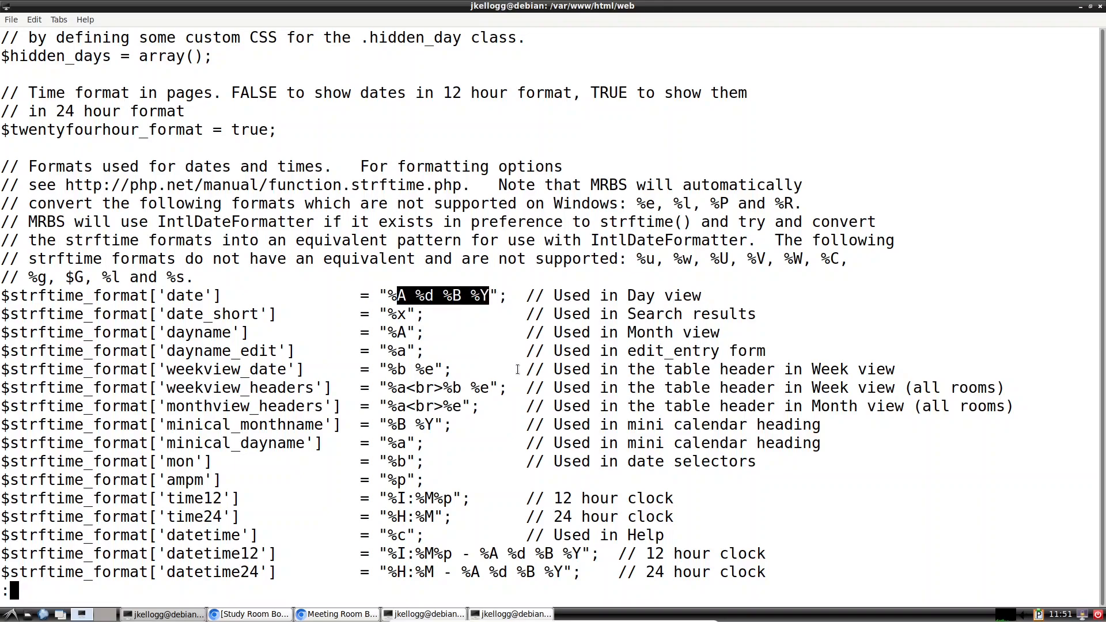
pyautogui.click(487, 297)
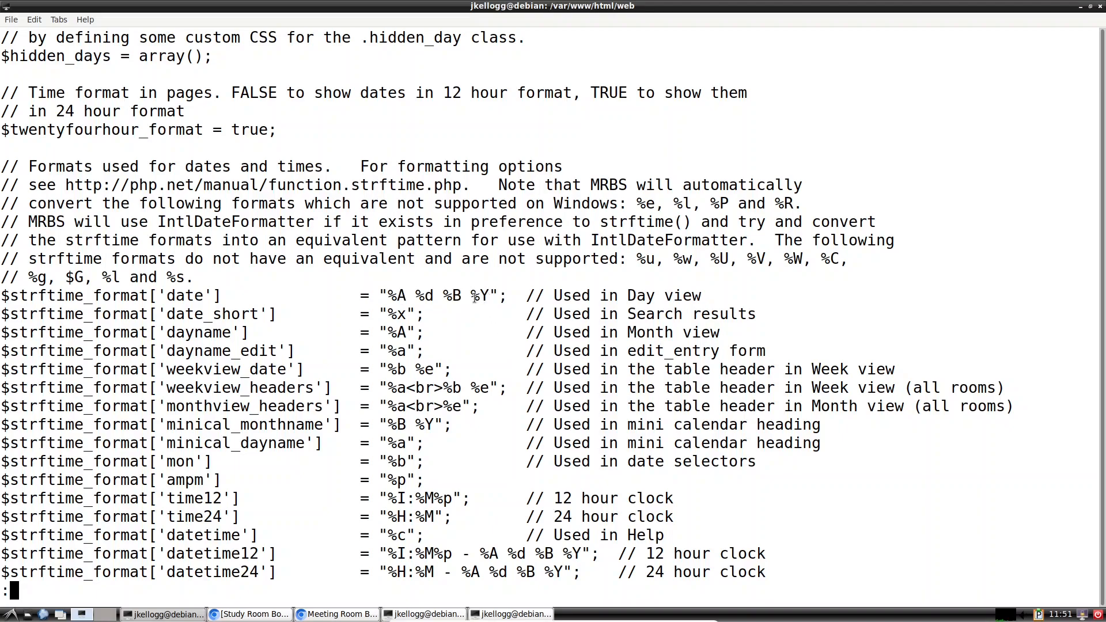
pyautogui.moveTo(474, 296); pyautogui.dragTo(486, 291)
pyautogui.moveTo(409, 296); pyautogui.dragTo(453, 295)
# Step: In a new browser tab, search 'php timecodes' and glance at the W3Schools PHP Timezones result
pyautogui.click(337, 614)
pyautogui.click(155, 10)
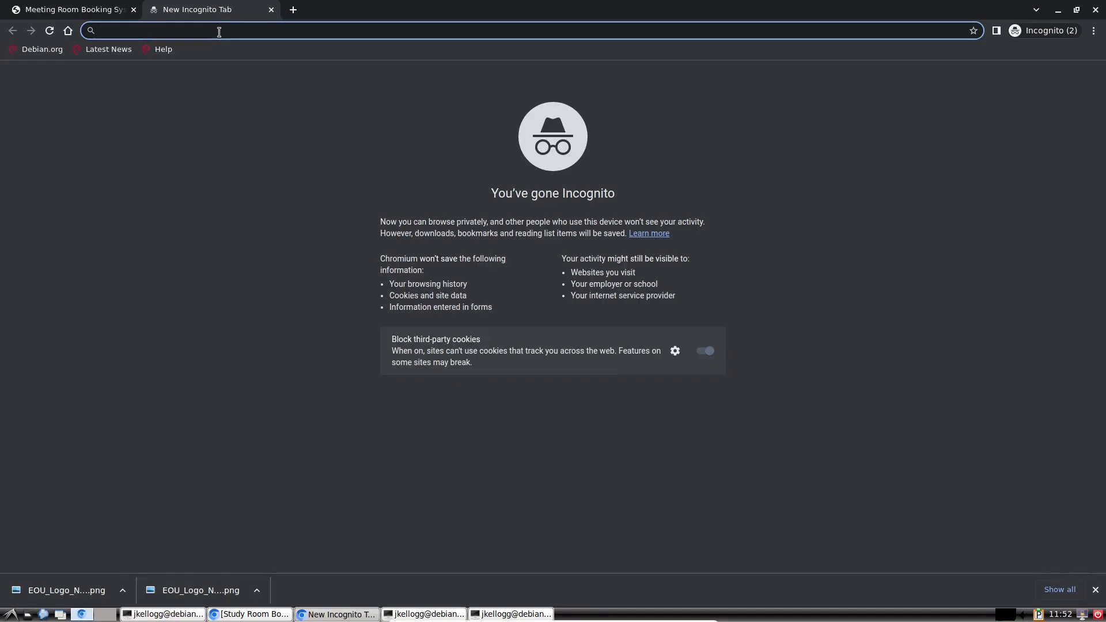
pyautogui.write('php timecodes')
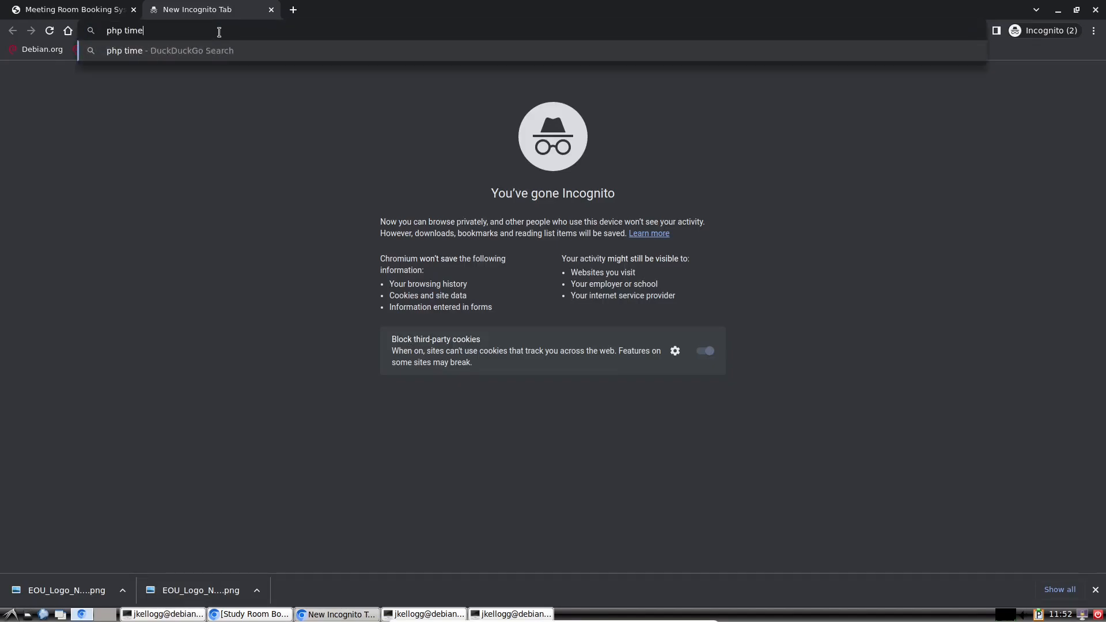
pyautogui.press('Return')
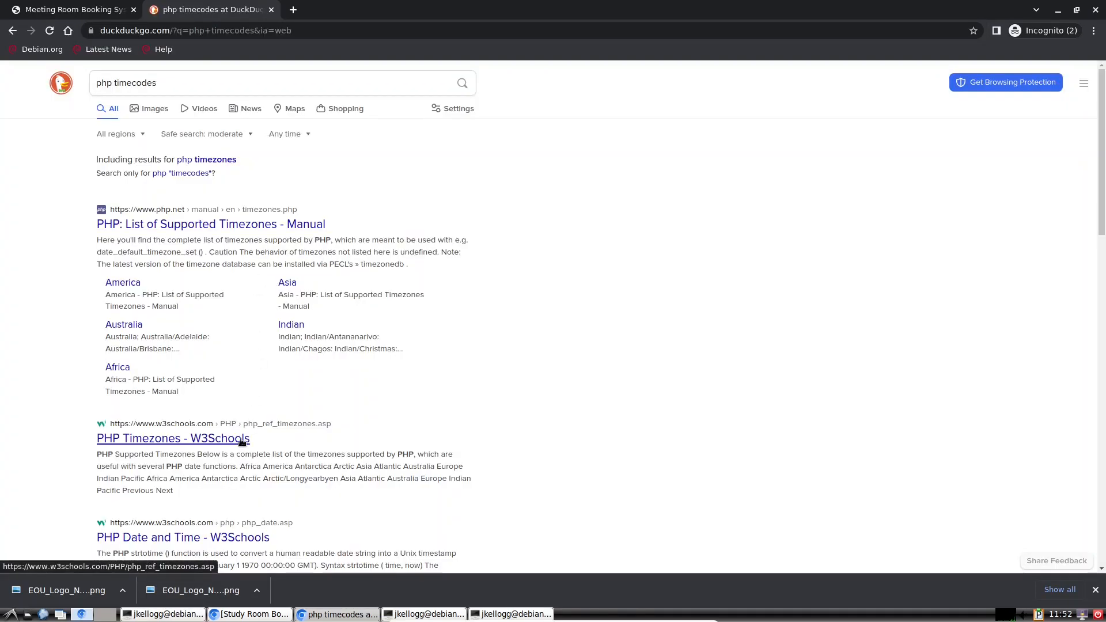
pyautogui.click(248, 437)
pyautogui.scroll(-3, 498, 345)
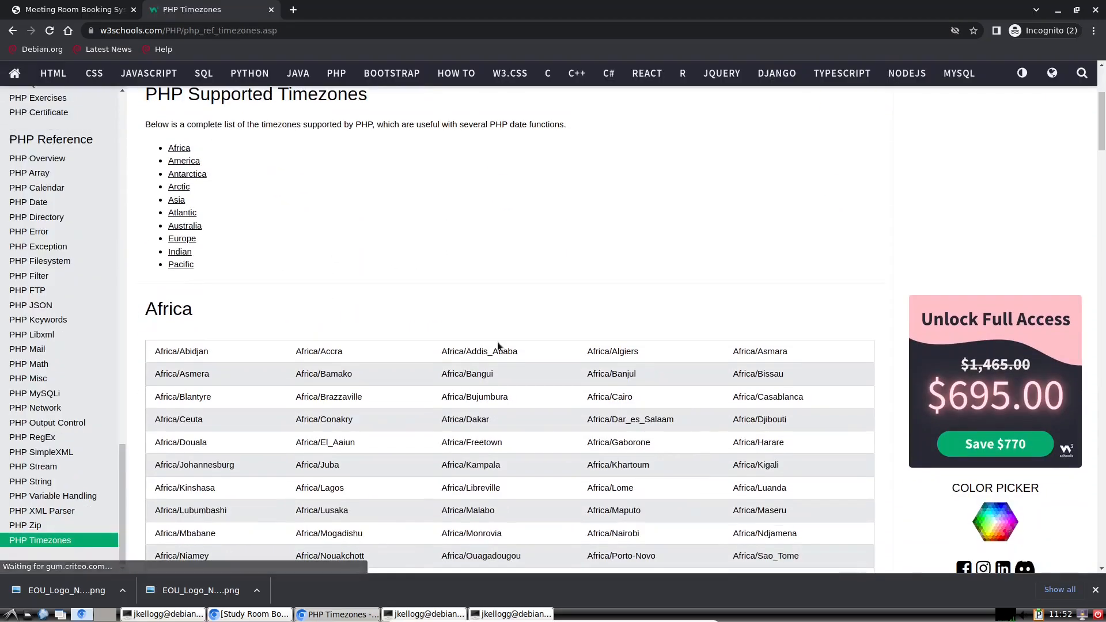
pyautogui.click(12, 31)
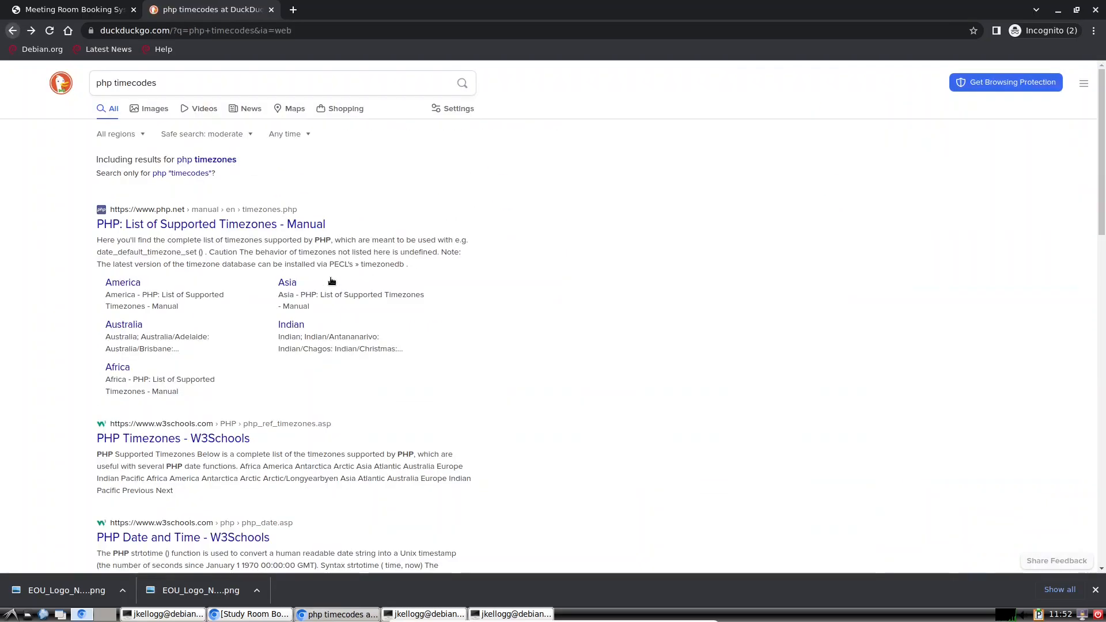
pyautogui.scroll(-3, 242, 303)
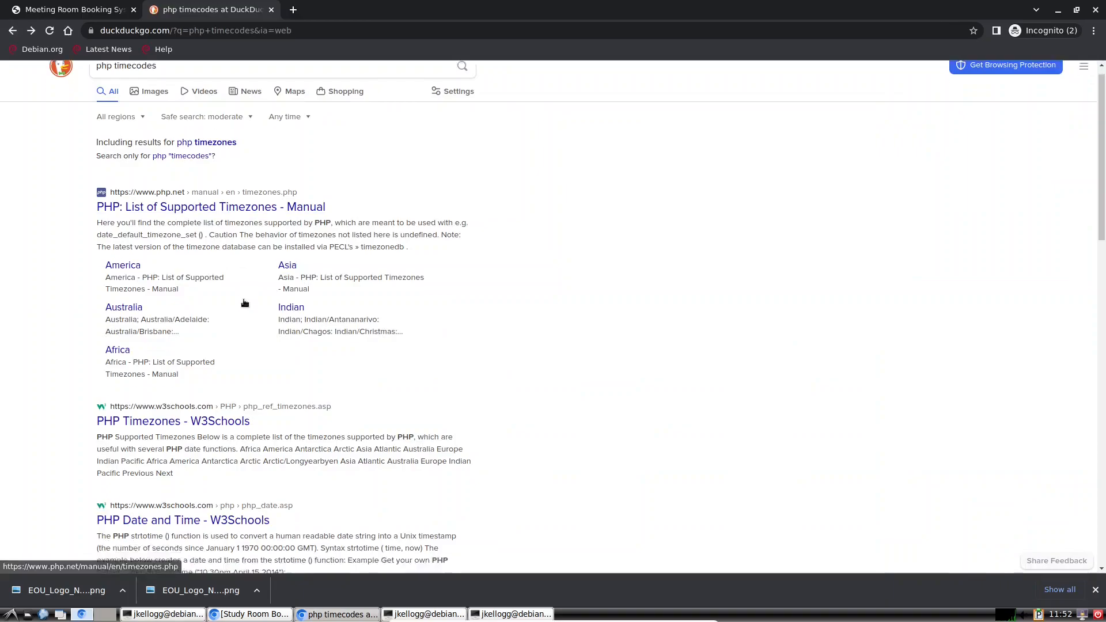
pyautogui.scroll(3, 241, 300)
# Step: Refine the search to 'php time codes' and read the W3Schools PHP Date and Time page
pyautogui.click(132, 83)
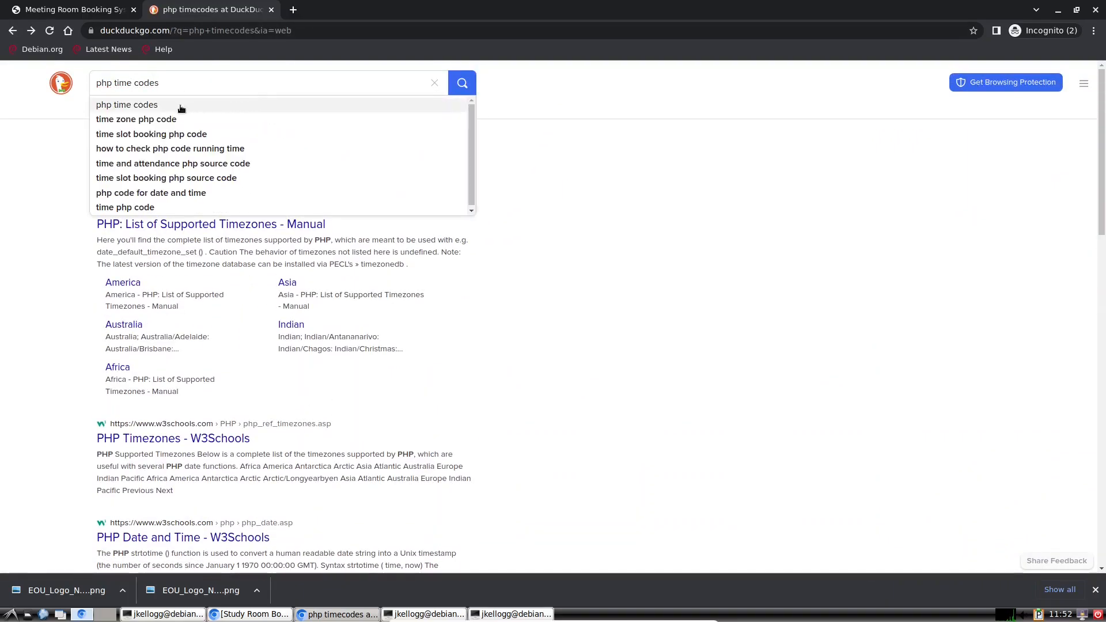
pyautogui.click(181, 109)
pyautogui.click(213, 226)
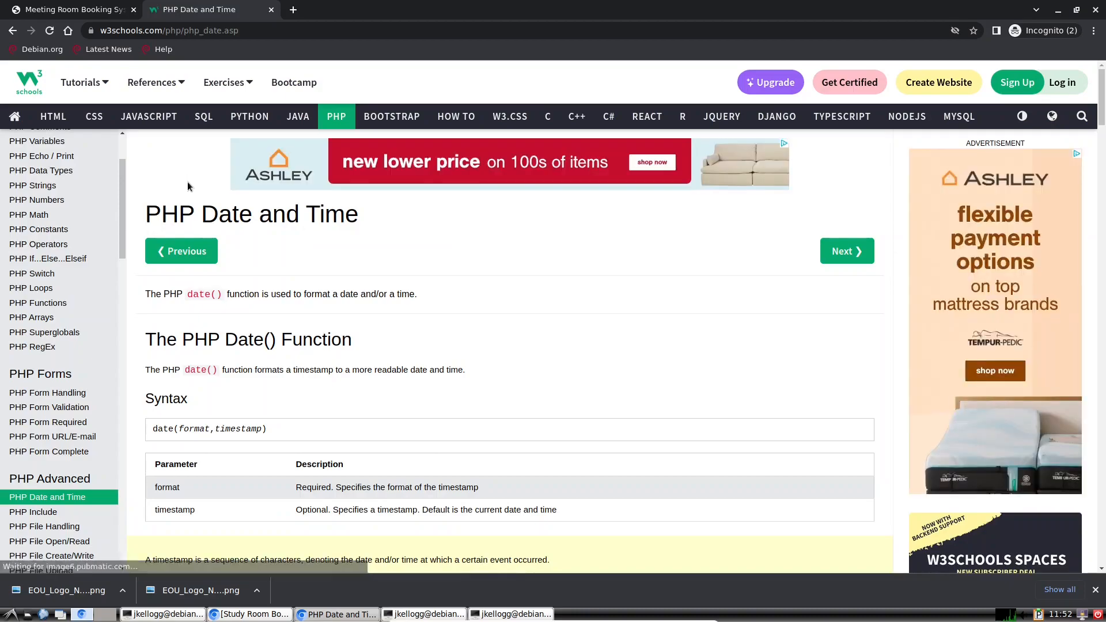
pyautogui.scroll(-8, 395, 346)
pyautogui.scroll(-20, 395, 349)
pyautogui.scroll(-18, 395, 350)
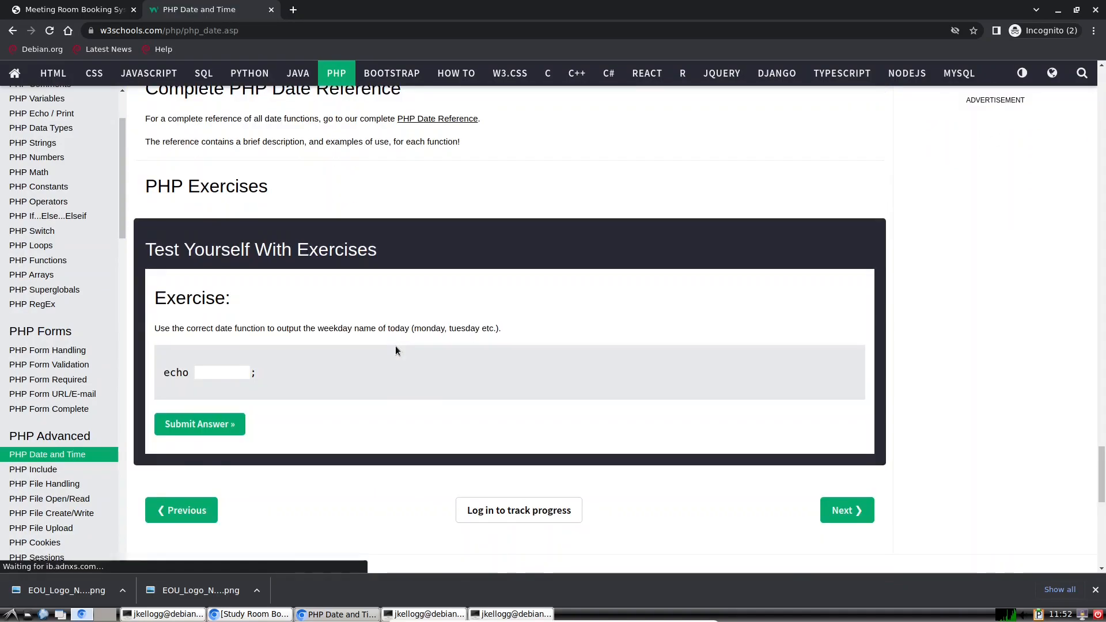
pyautogui.scroll(-9, 396, 349)
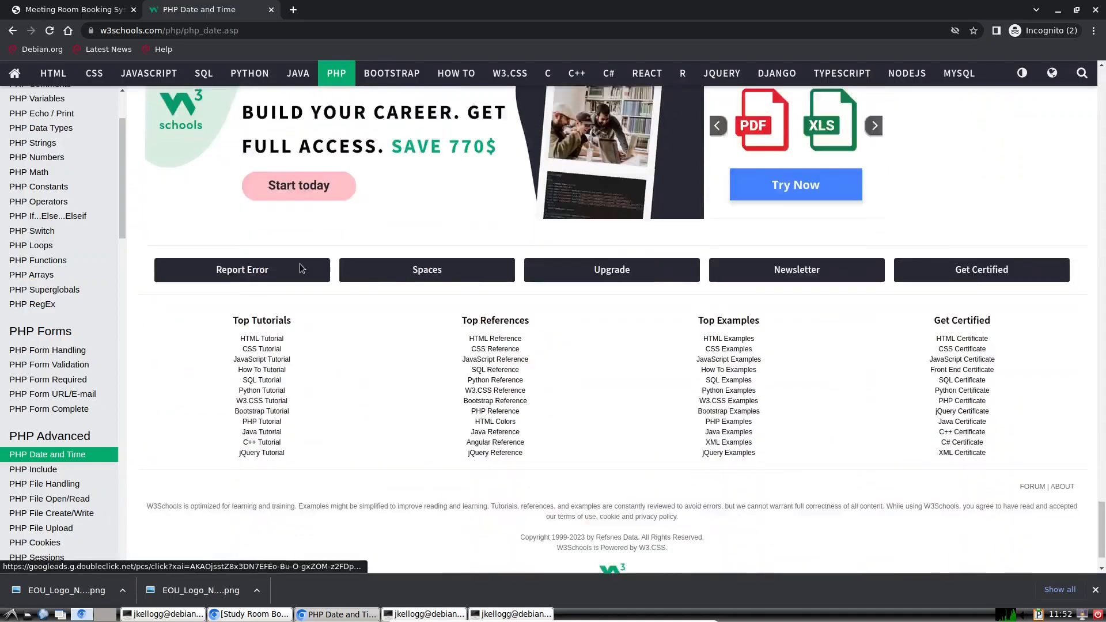
# Step: Go back to the results and open the php.net time() manual page
pyautogui.hotkey('alt', 'Left')
pyautogui.click(175, 313)
pyautogui.scroll(-8, 331, 296)
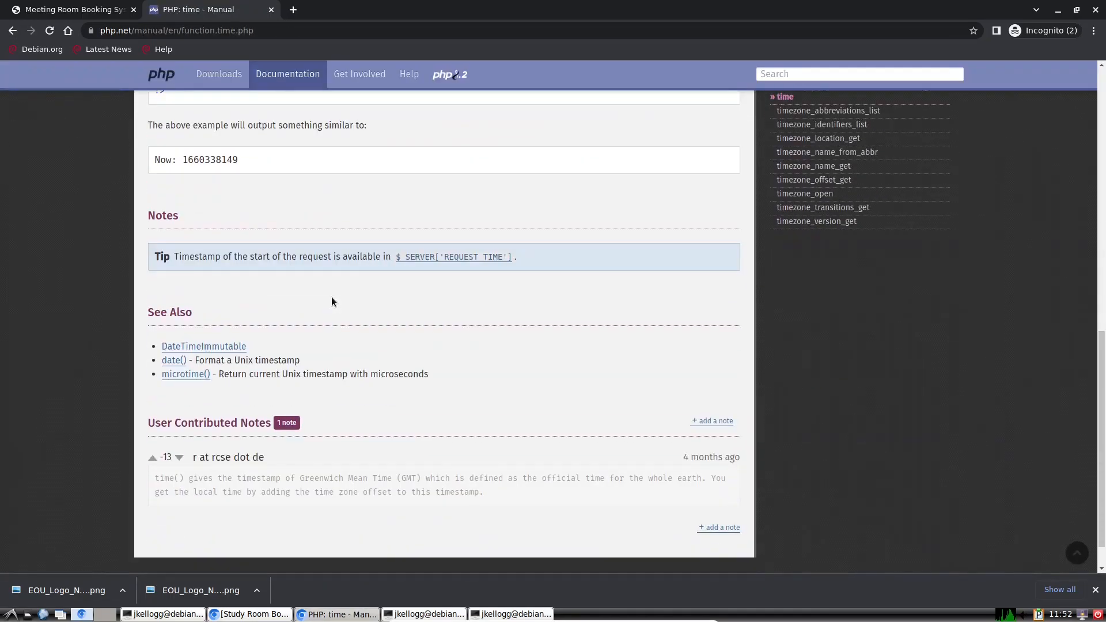
pyautogui.scroll(10, 330, 295)
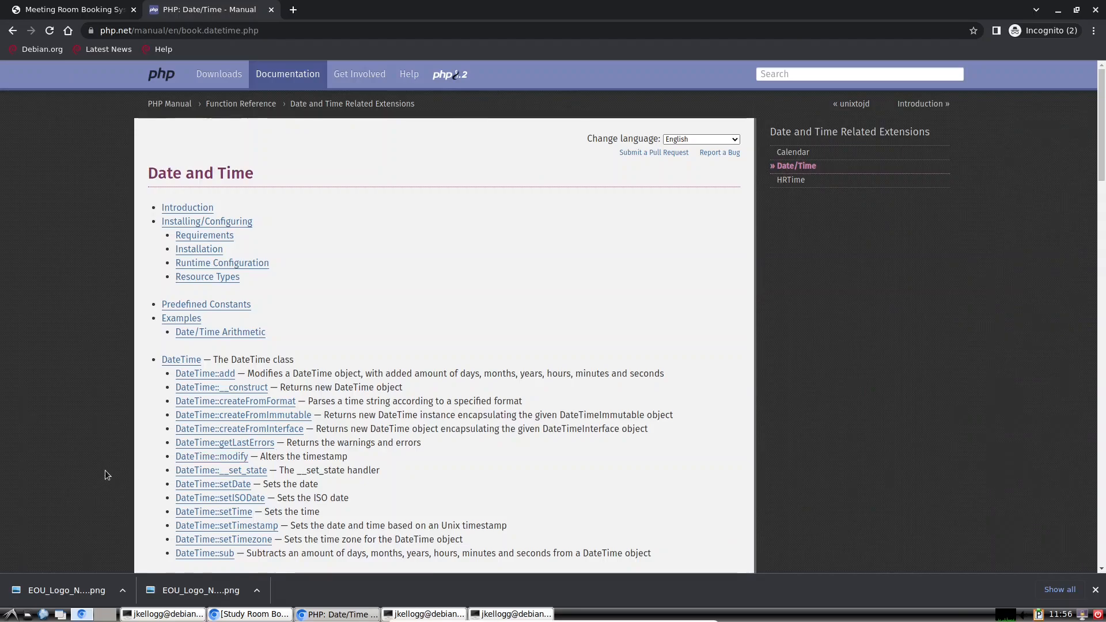
# Step: Copy strftime_format from the terminal and search the web for 'strftime_format php'
pyautogui.click(165, 614)
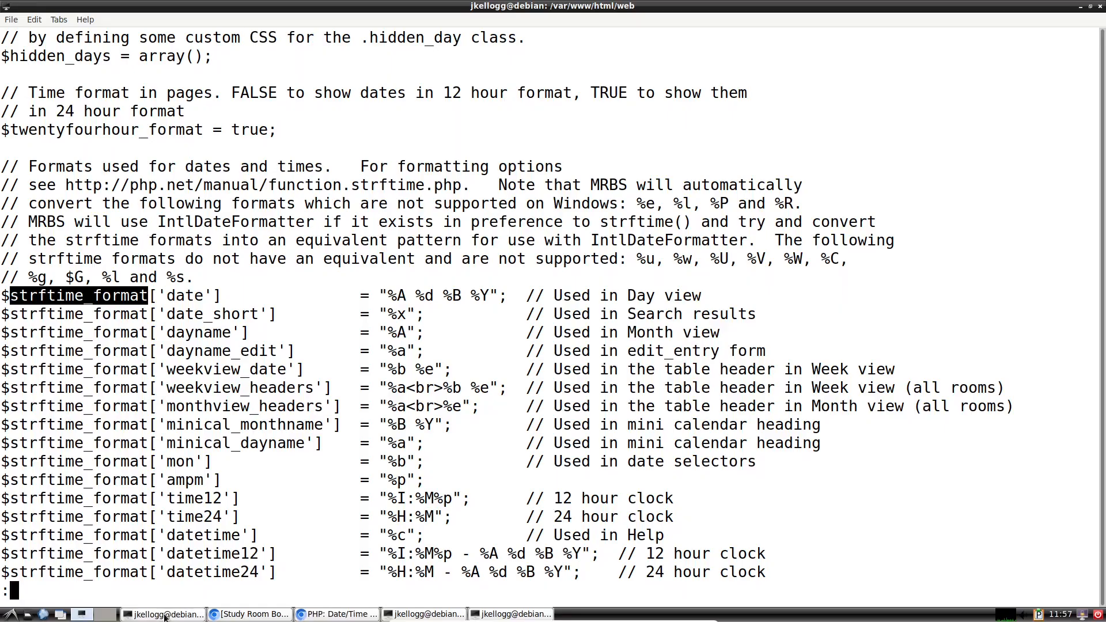
pyautogui.rightClick(49, 299)
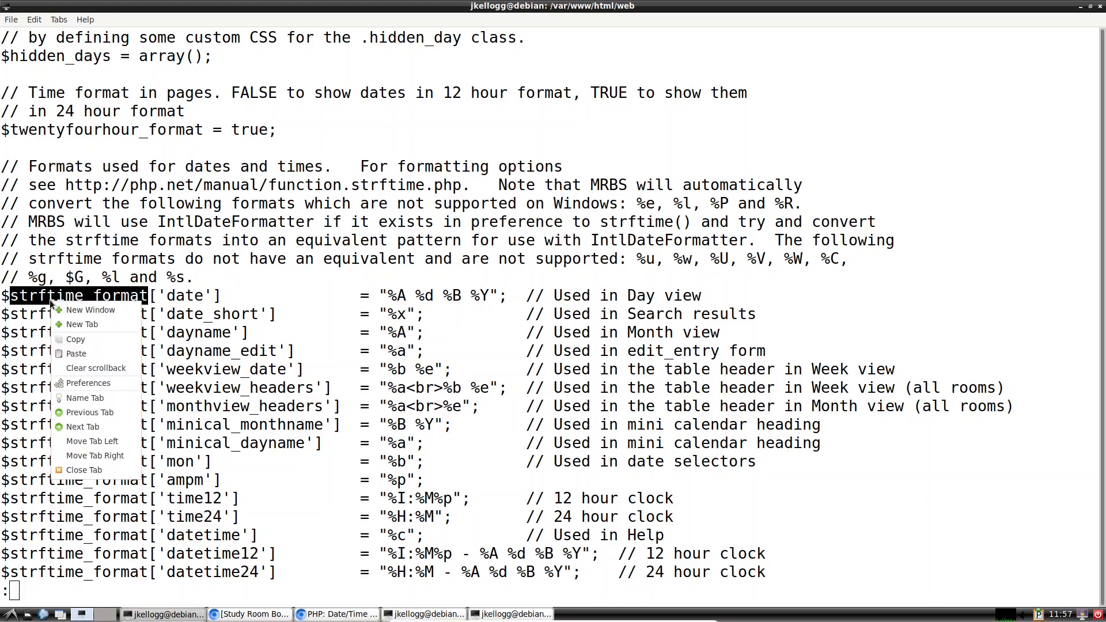
pyautogui.click(85, 340)
pyautogui.click(344, 614)
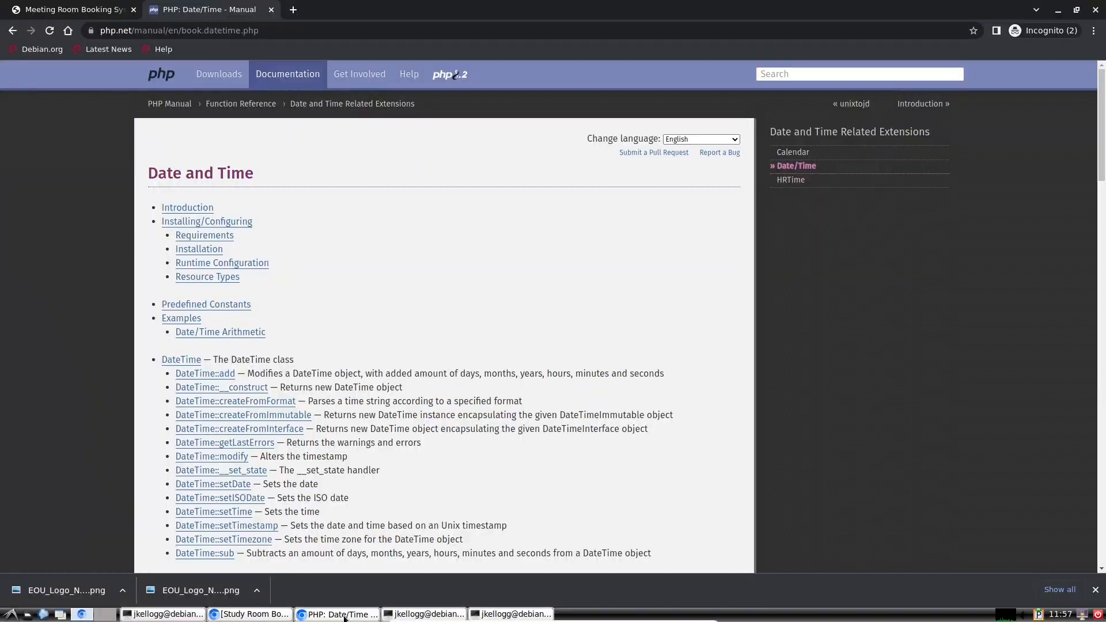
pyautogui.click(236, 30)
pyautogui.rightClick(235, 30)
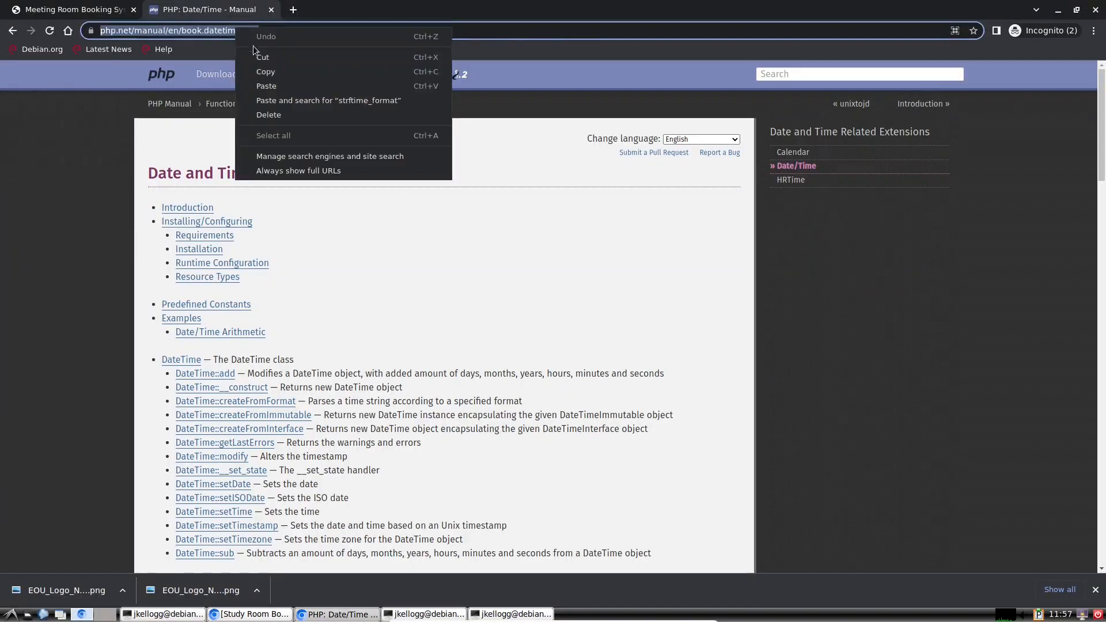
pyautogui.click(275, 88)
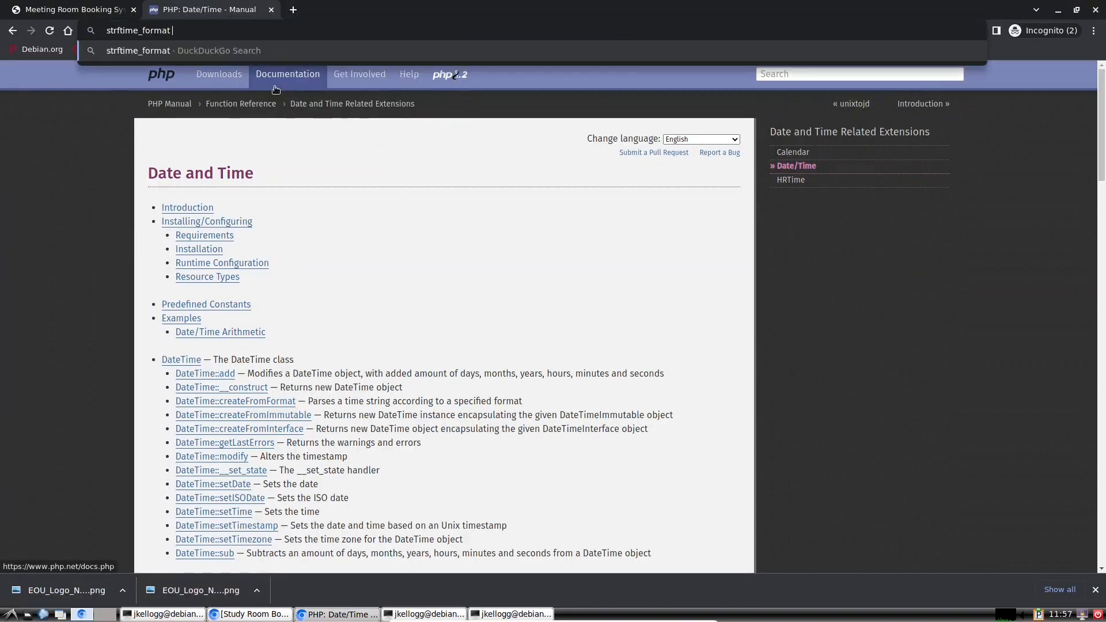
pyautogui.write('php')
pyautogui.press('Return')
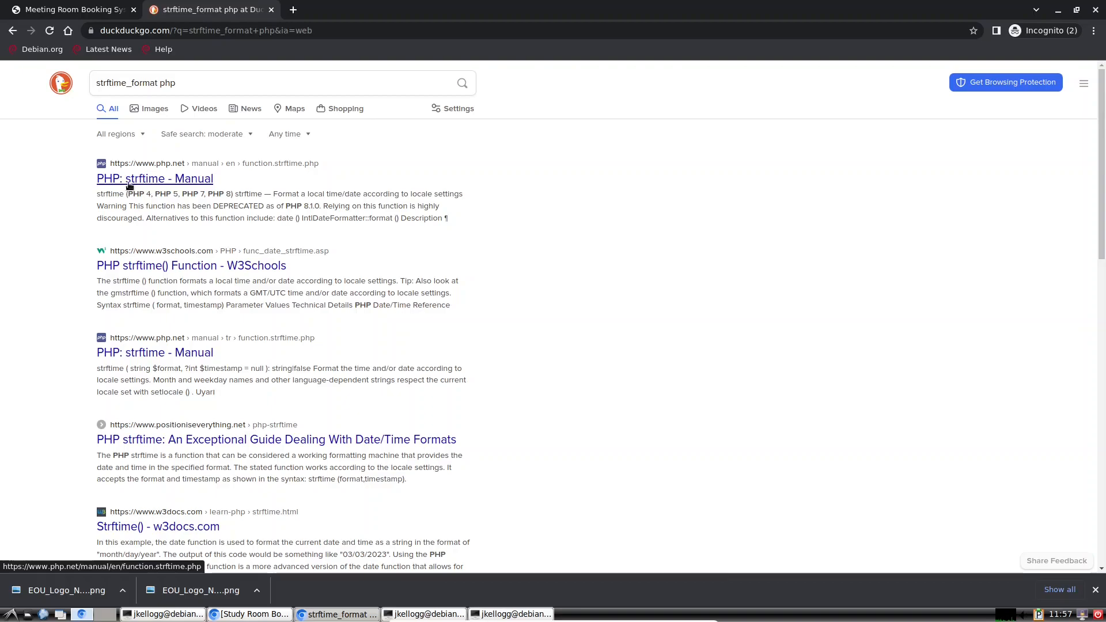
# Step: Open 'PHP: strftime - Manual' and scroll to its table of format codes
pyautogui.click(153, 179)
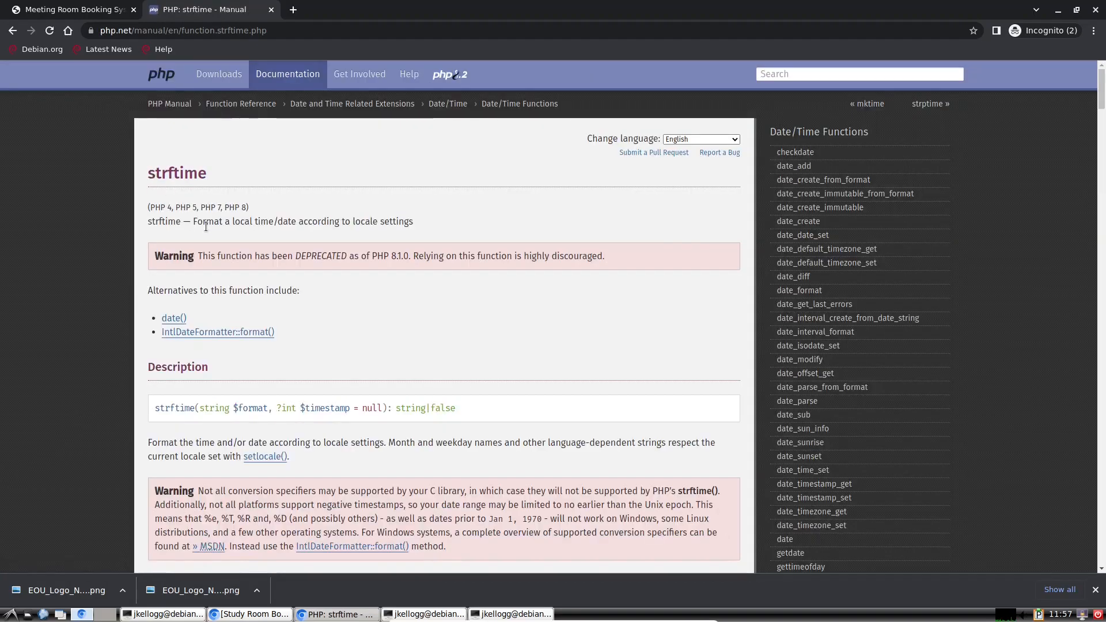
pyautogui.scroll(-8, 208, 219)
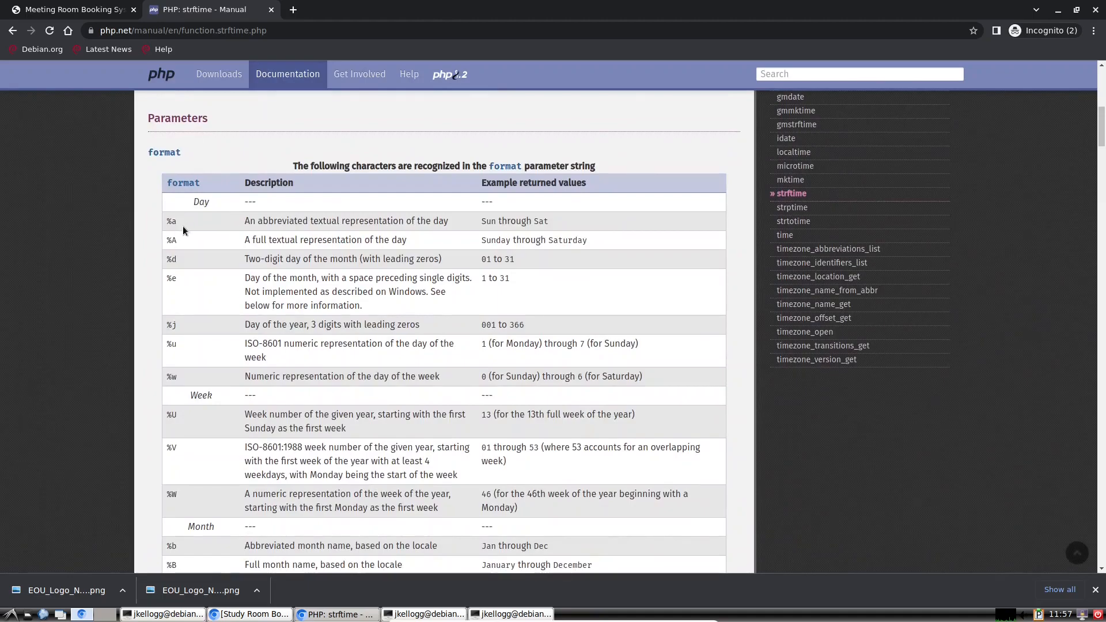
pyautogui.scroll(-1, 183, 231)
pyautogui.scroll(-6, 182, 226)
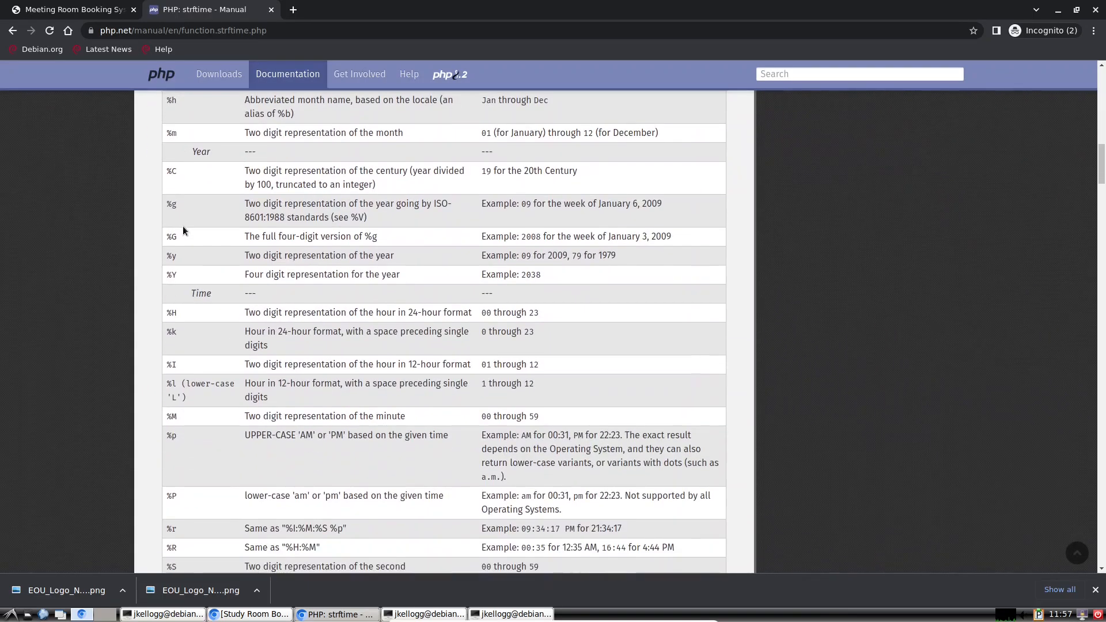
pyautogui.scroll(7, 182, 226)
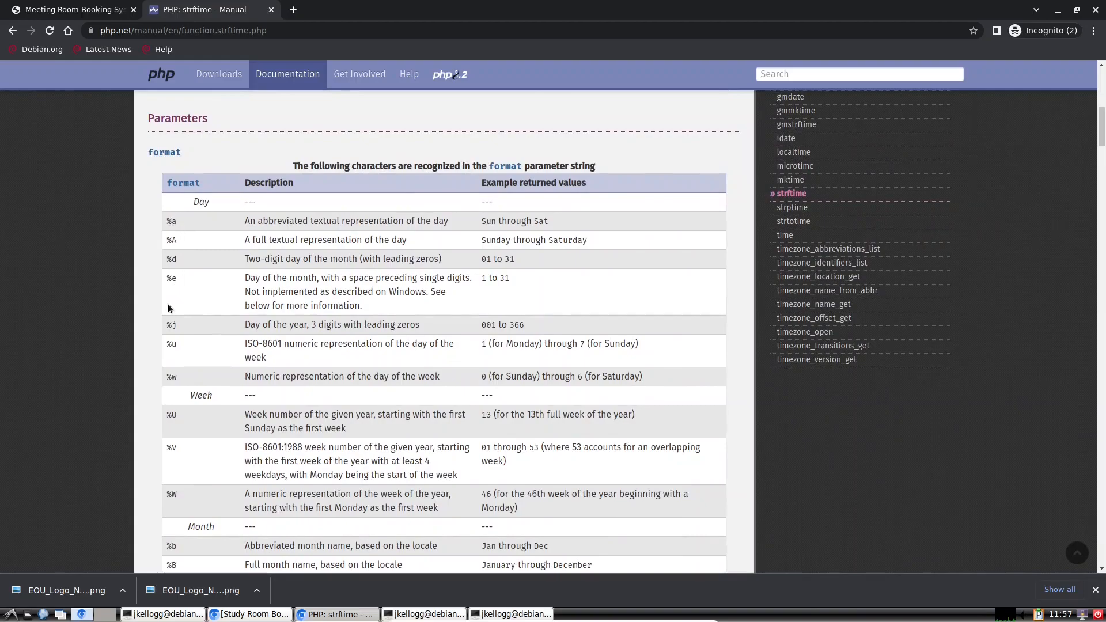
pyautogui.click(163, 614)
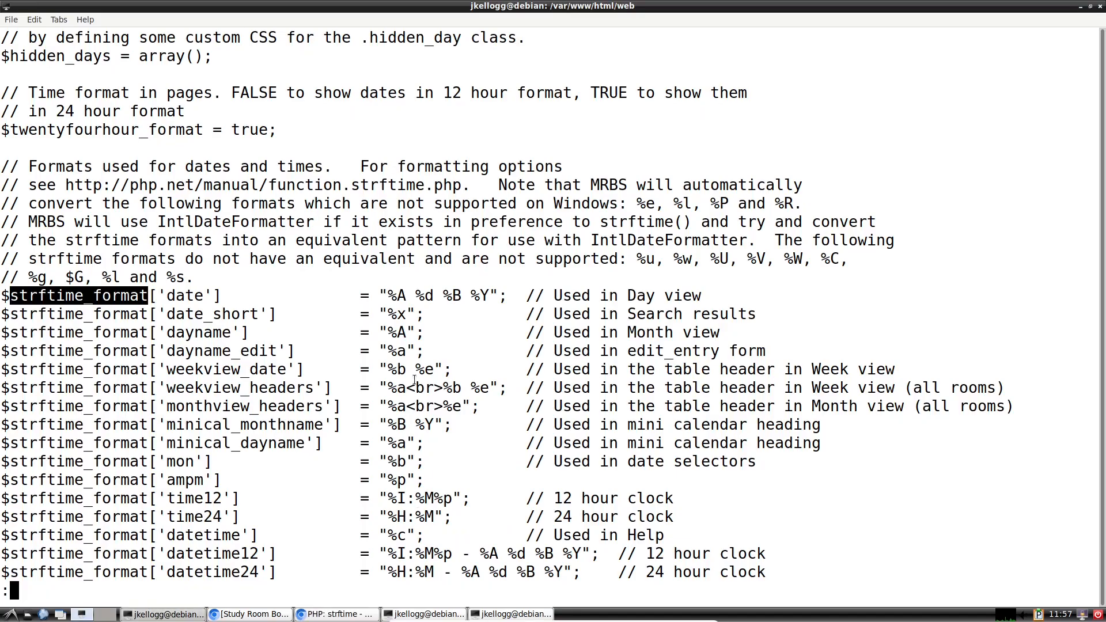
pyautogui.scroll(-5, 414, 380)
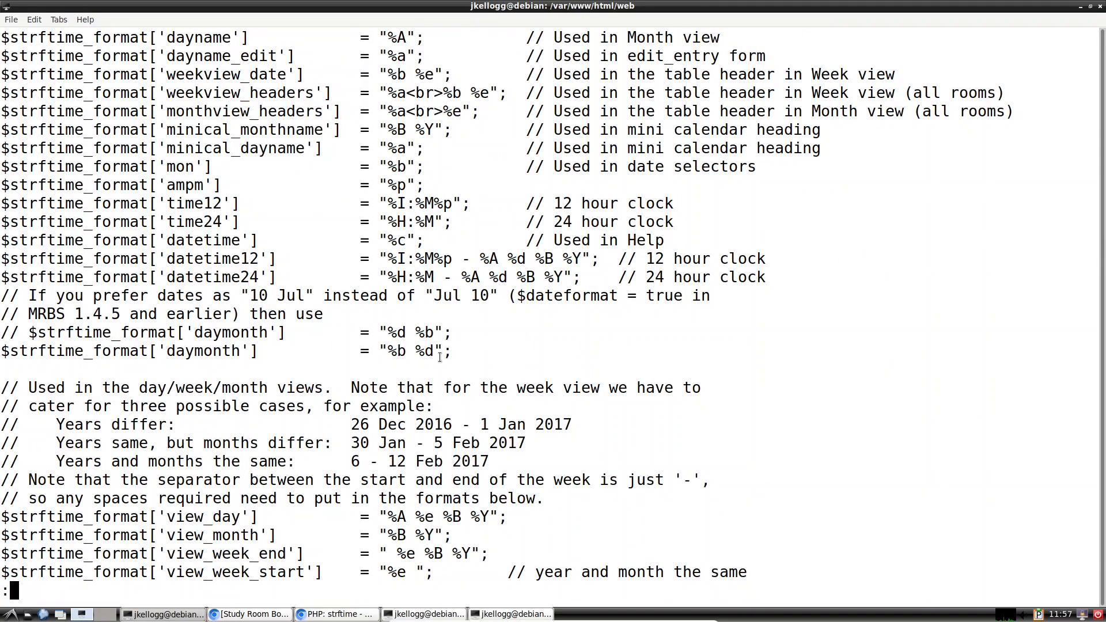
pyautogui.scroll(-1, 440, 357)
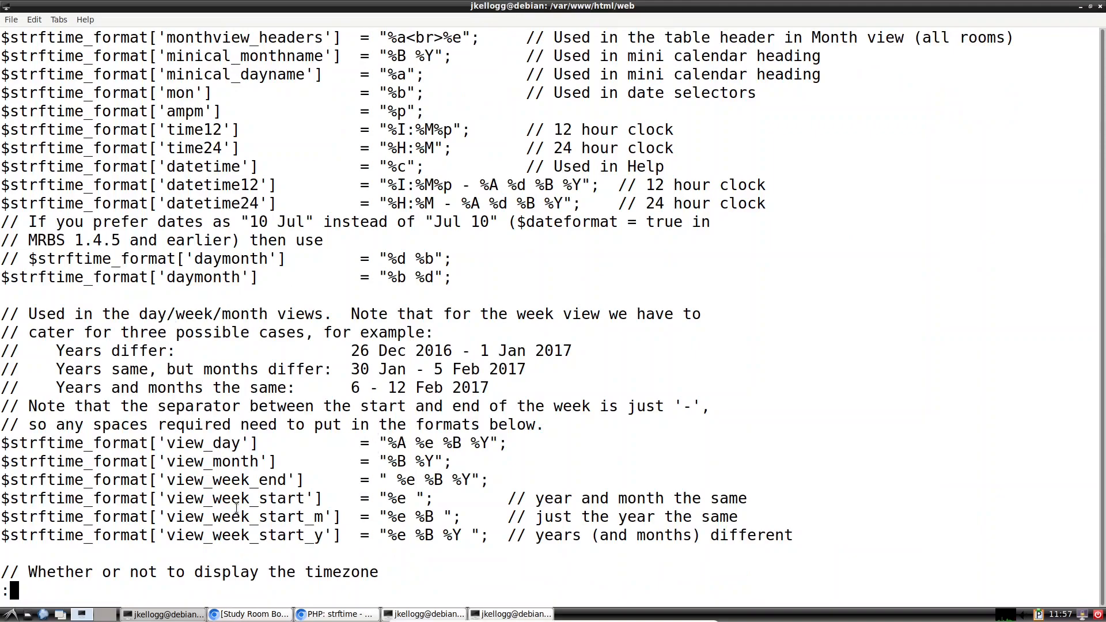
pyautogui.scroll(2, 236, 506)
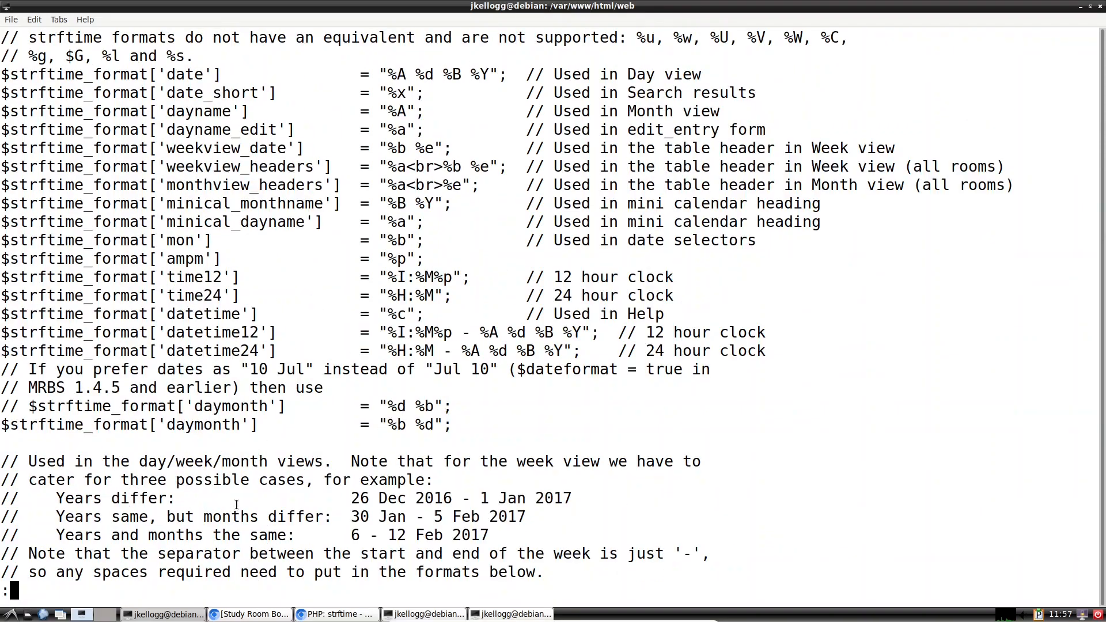
pyautogui.scroll(-3, 236, 504)
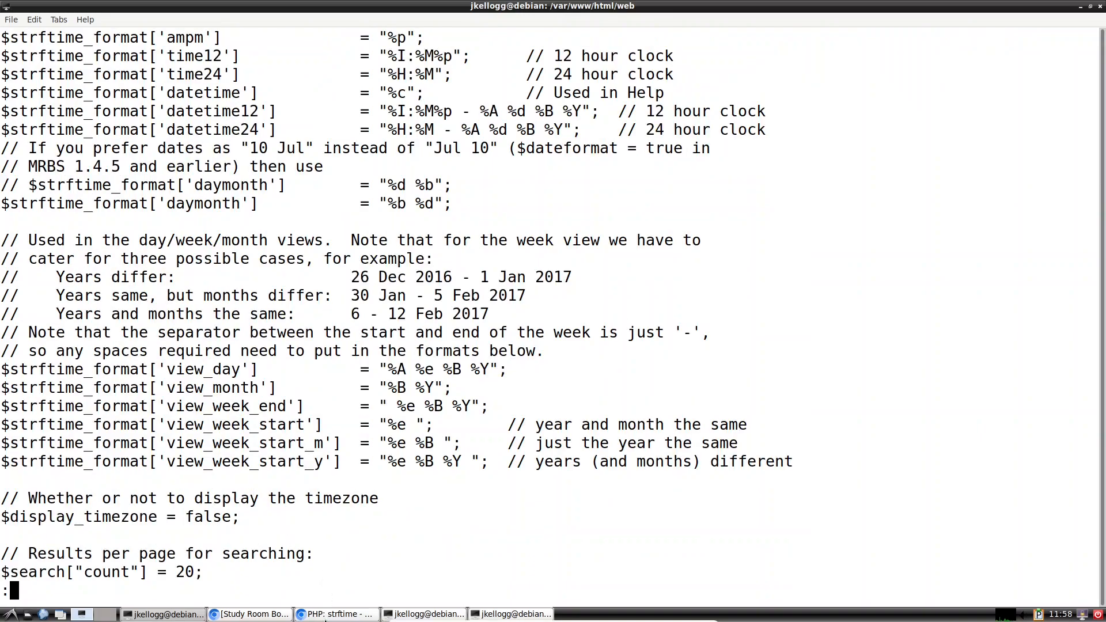
pyautogui.click(333, 614)
pyautogui.click(536, 82)
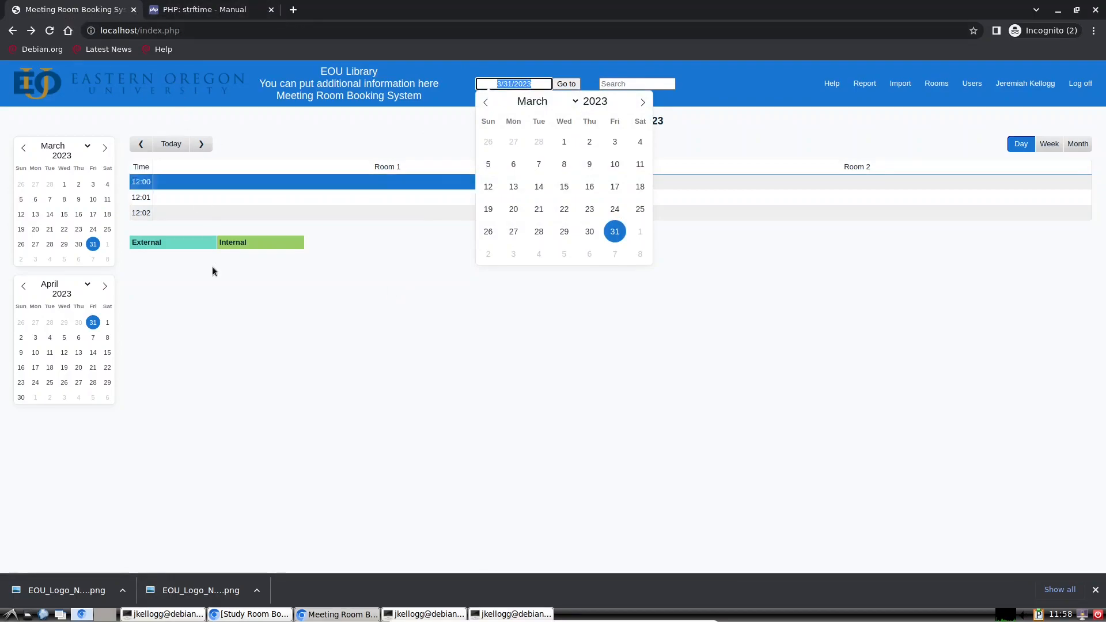
pyautogui.click(152, 615)
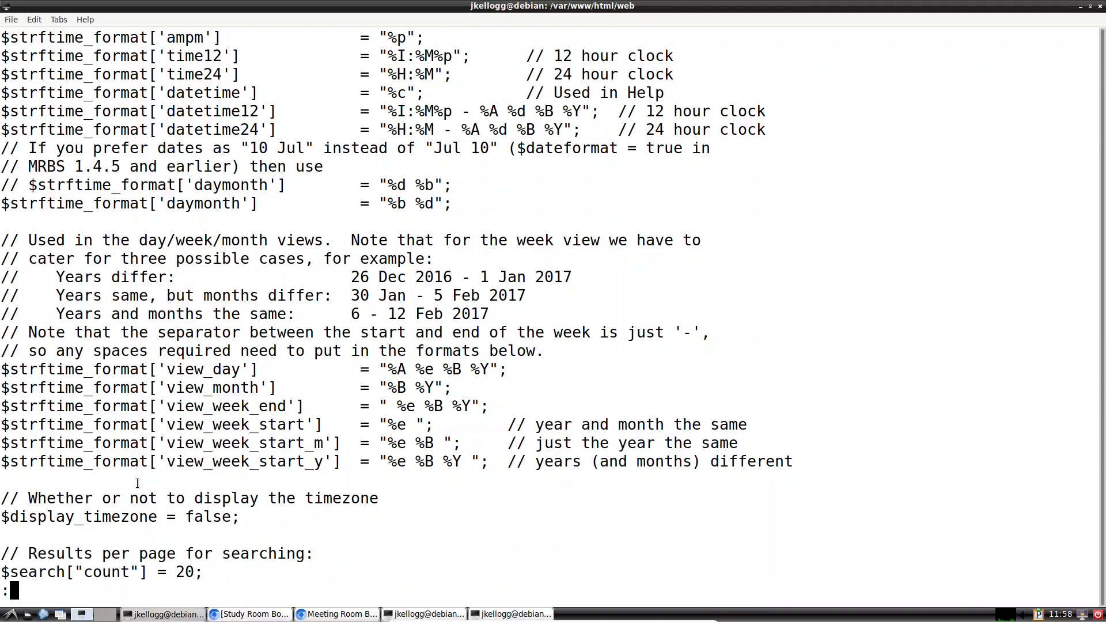
pyautogui.scroll(-4, 276, 345)
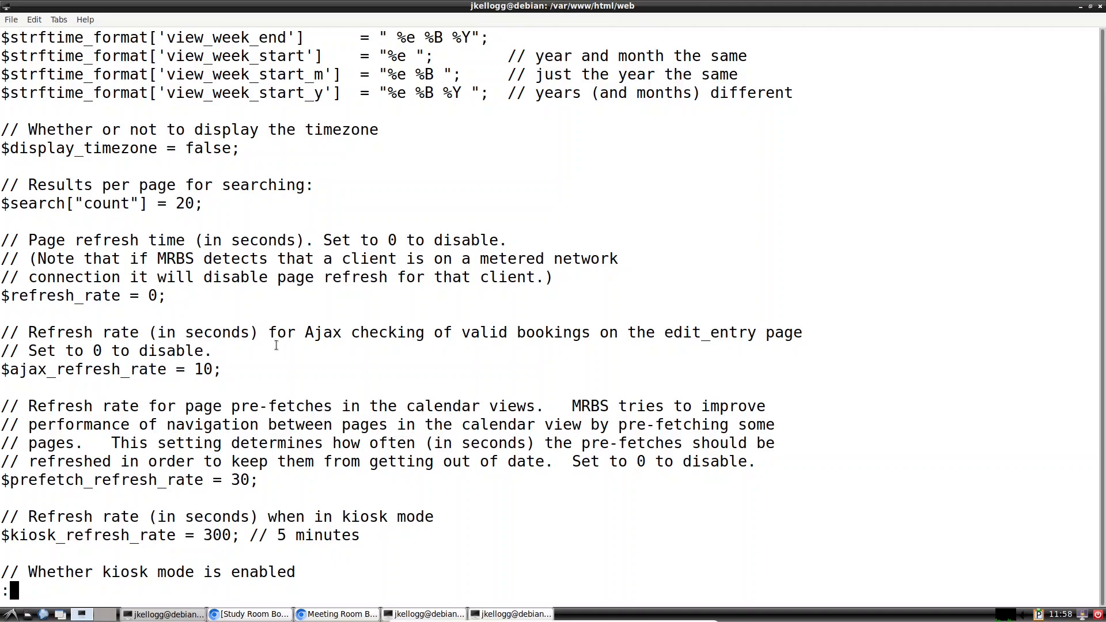
pyautogui.scroll(-5, 276, 345)
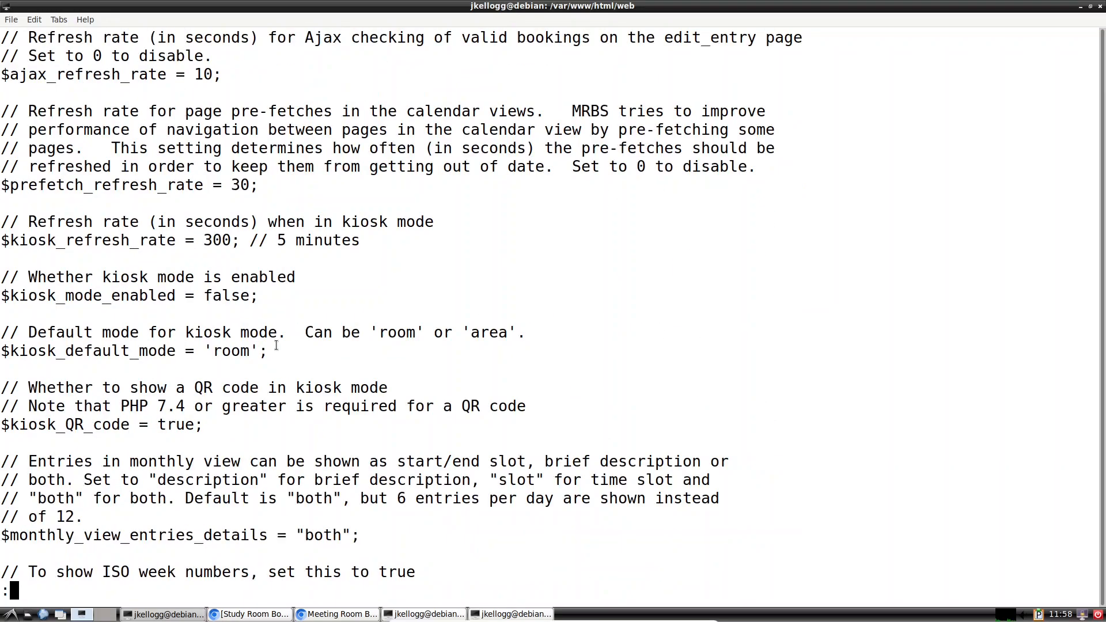
pyautogui.scroll(-5, 276, 345)
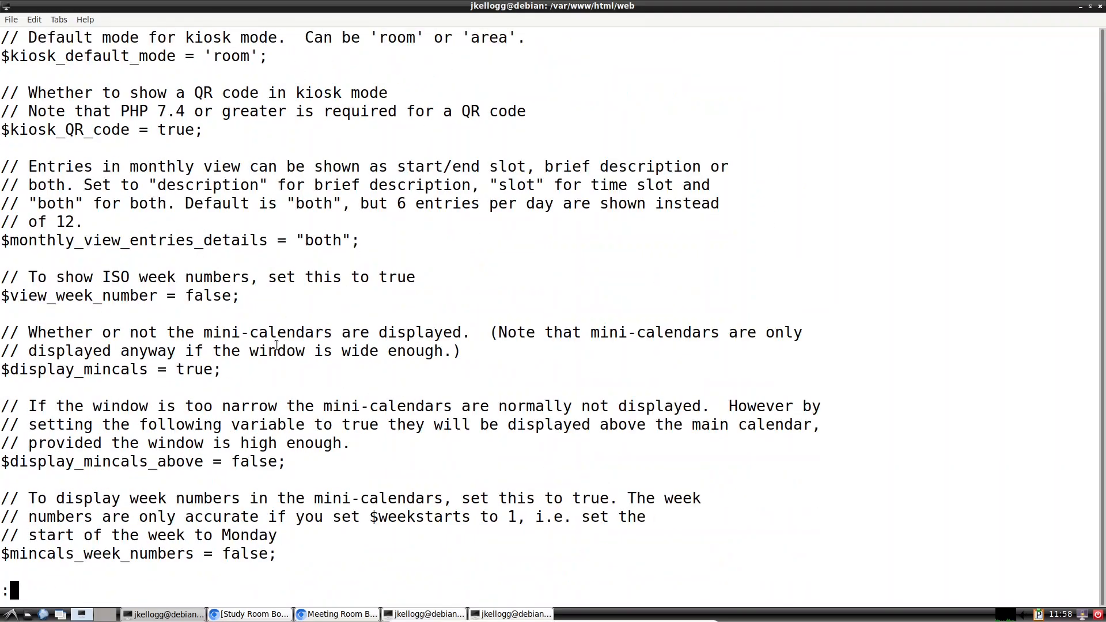
pyautogui.scroll(-17, 276, 345)
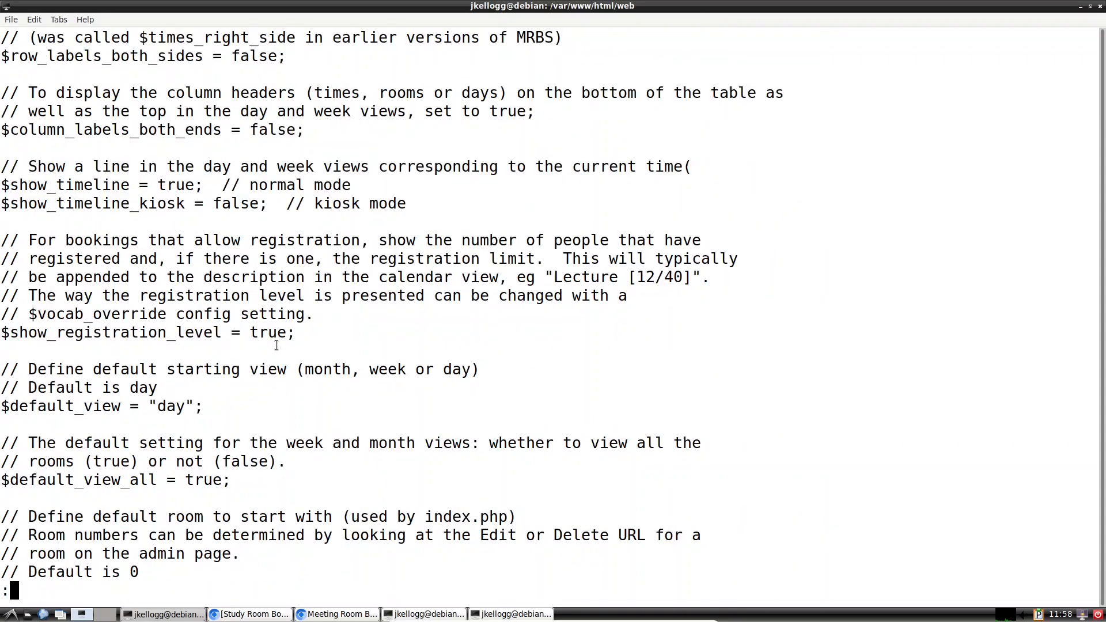
pyautogui.scroll(-4, 276, 345)
pyautogui.scroll(-3, 276, 345)
pyautogui.scroll(-17, 276, 345)
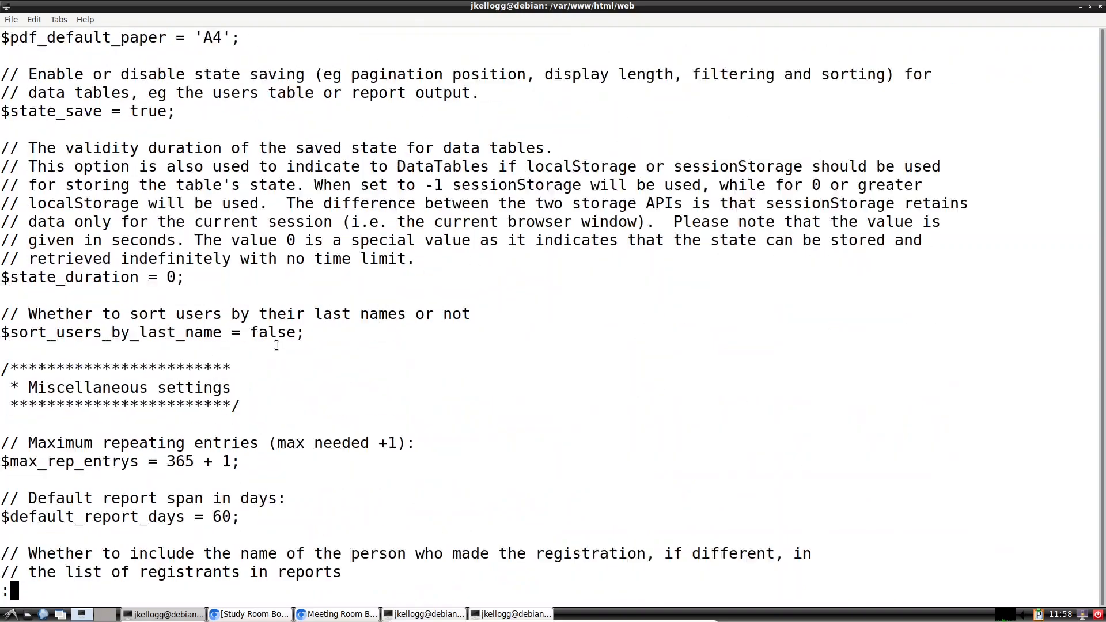
pyautogui.scroll(5, 276, 345)
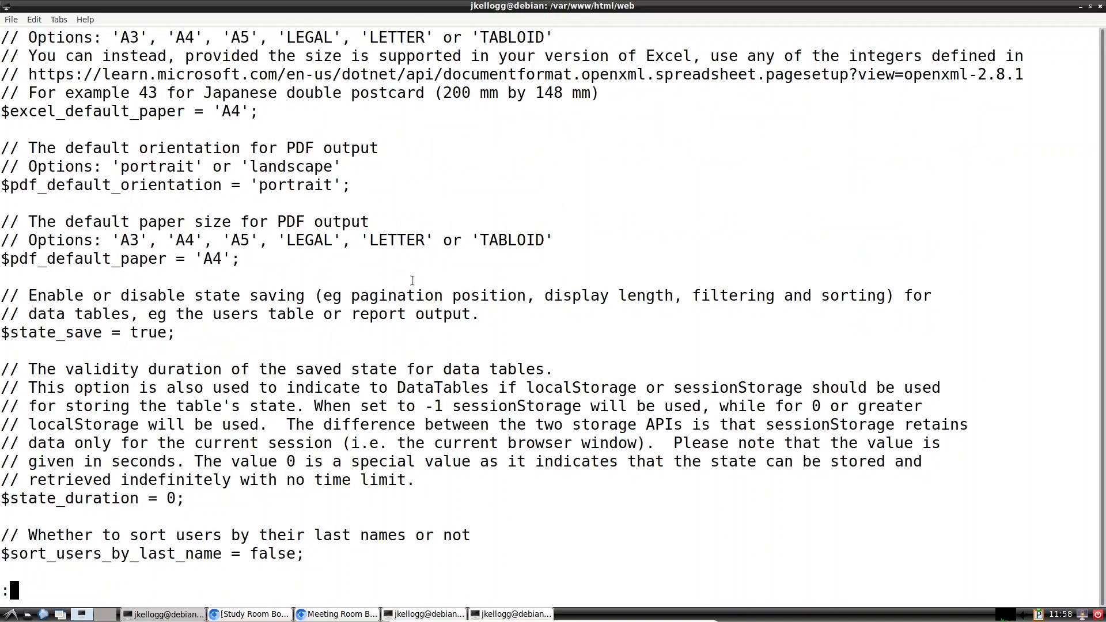
pyautogui.scroll(-4, 442, 341)
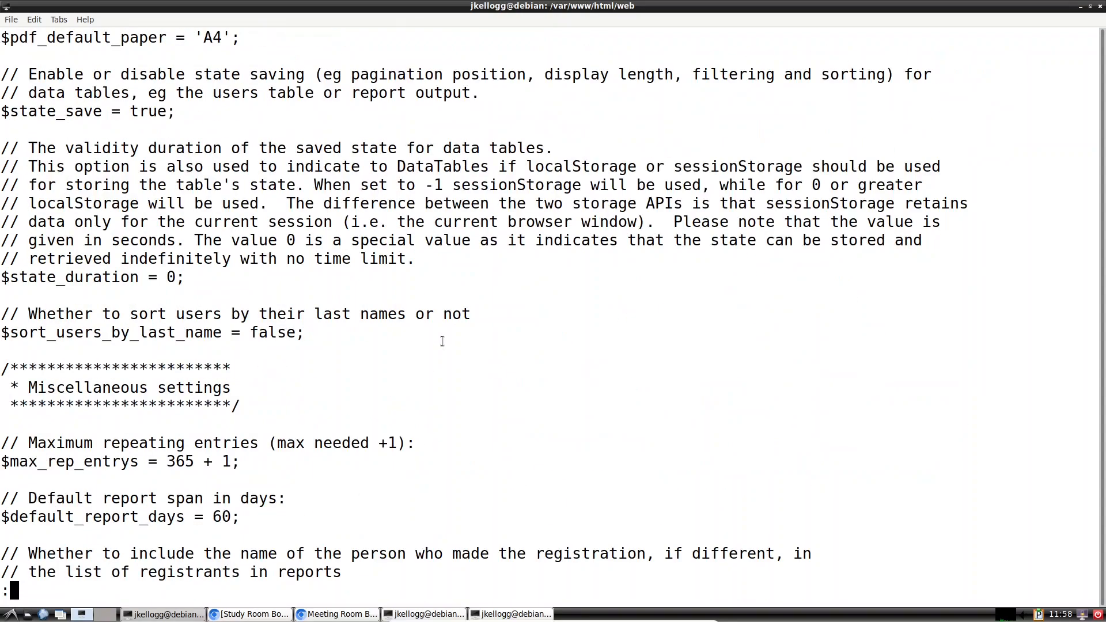
pyautogui.scroll(-3, 441, 341)
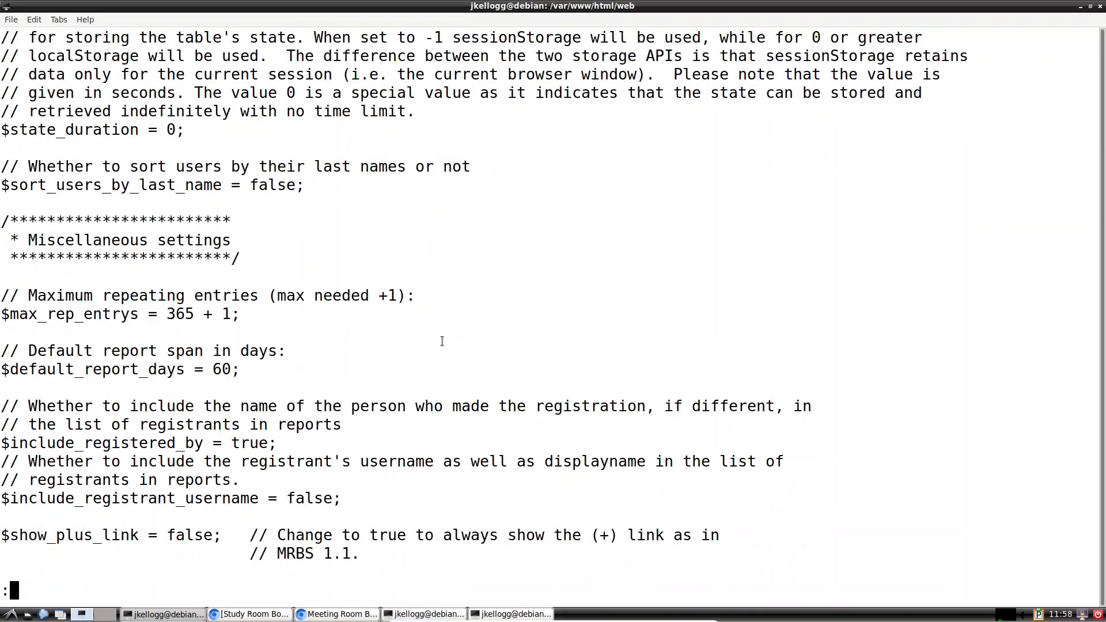
pyautogui.scroll(-4, 442, 341)
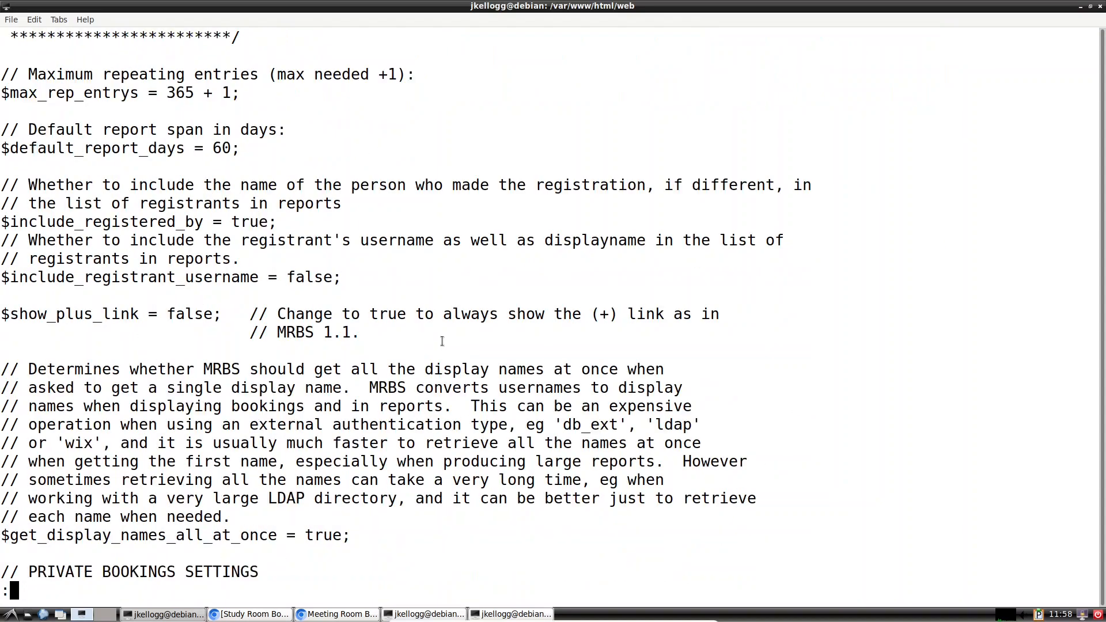
pyautogui.scroll(-7, 441, 341)
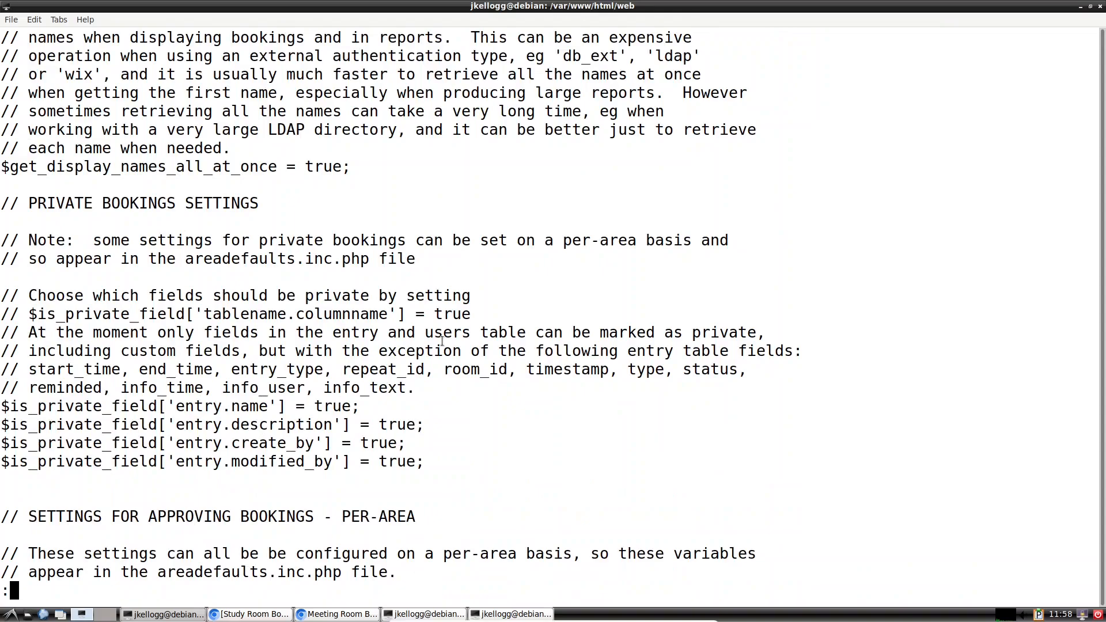
pyautogui.scroll(-1, 315, 354)
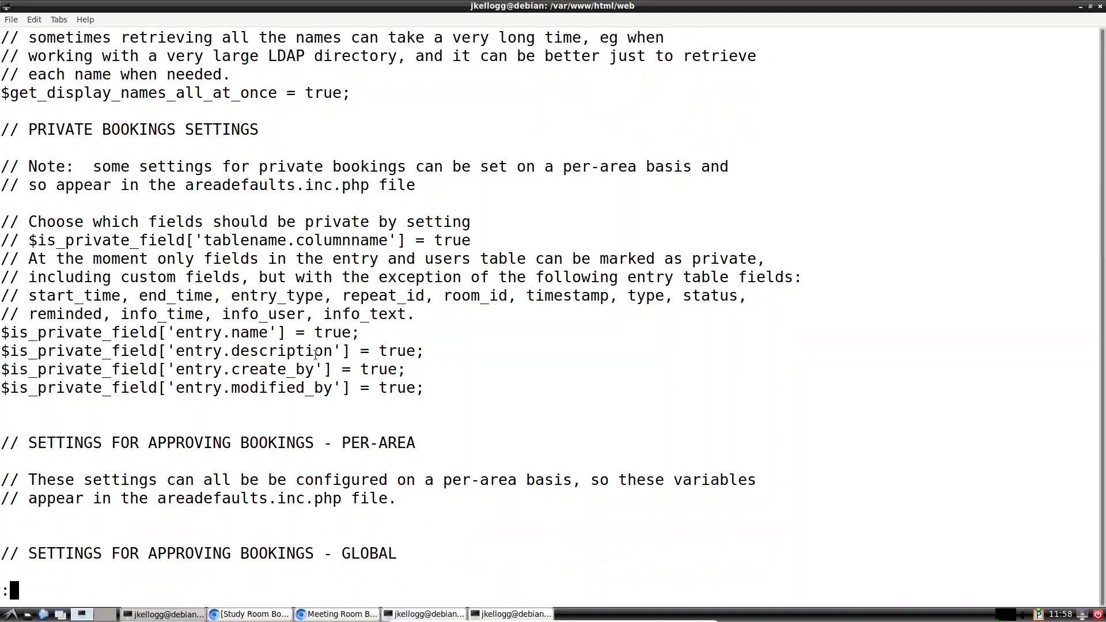
pyautogui.scroll(-2, 317, 354)
pyautogui.scroll(-1, 447, 334)
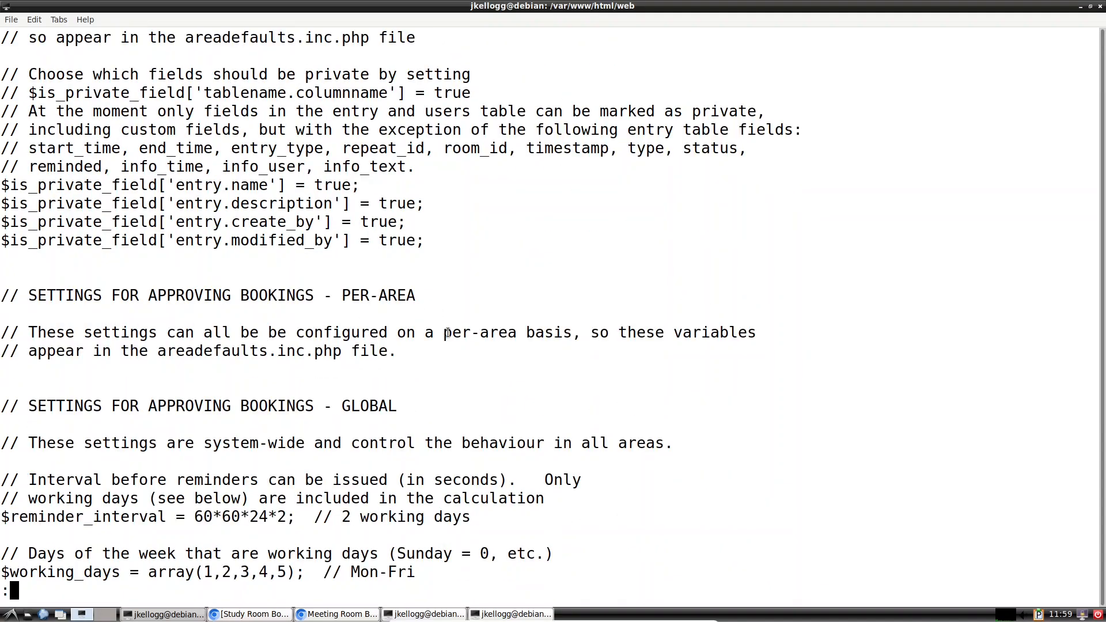
pyautogui.moveTo(164, 348); pyautogui.dragTo(280, 350)
pyautogui.click(452, 369)
pyautogui.scroll(-9, 451, 369)
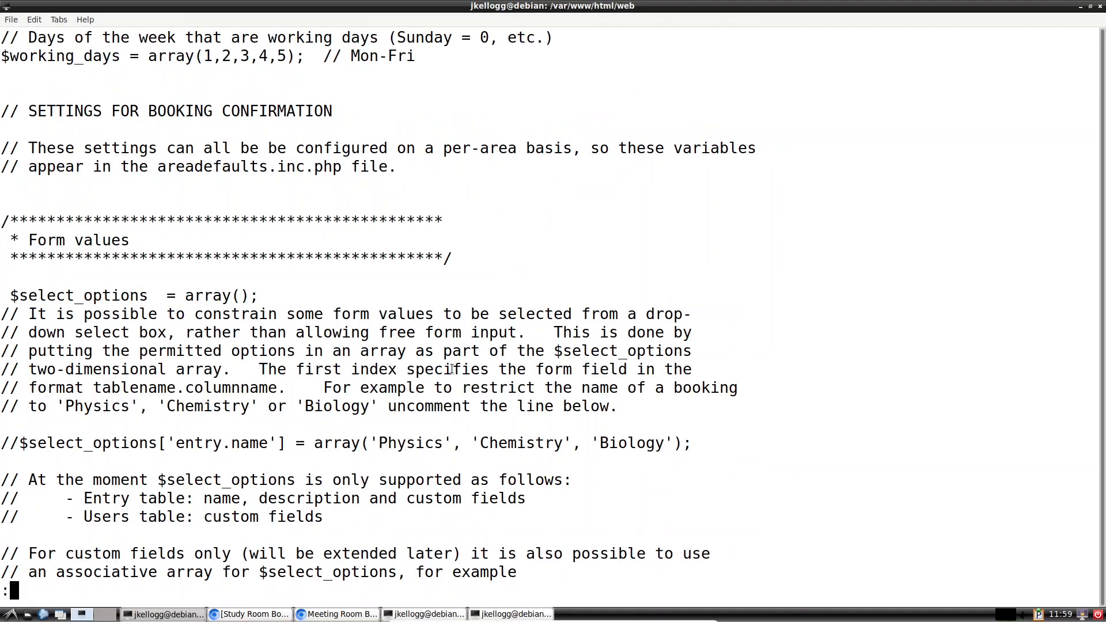
pyautogui.scroll(-3, 452, 368)
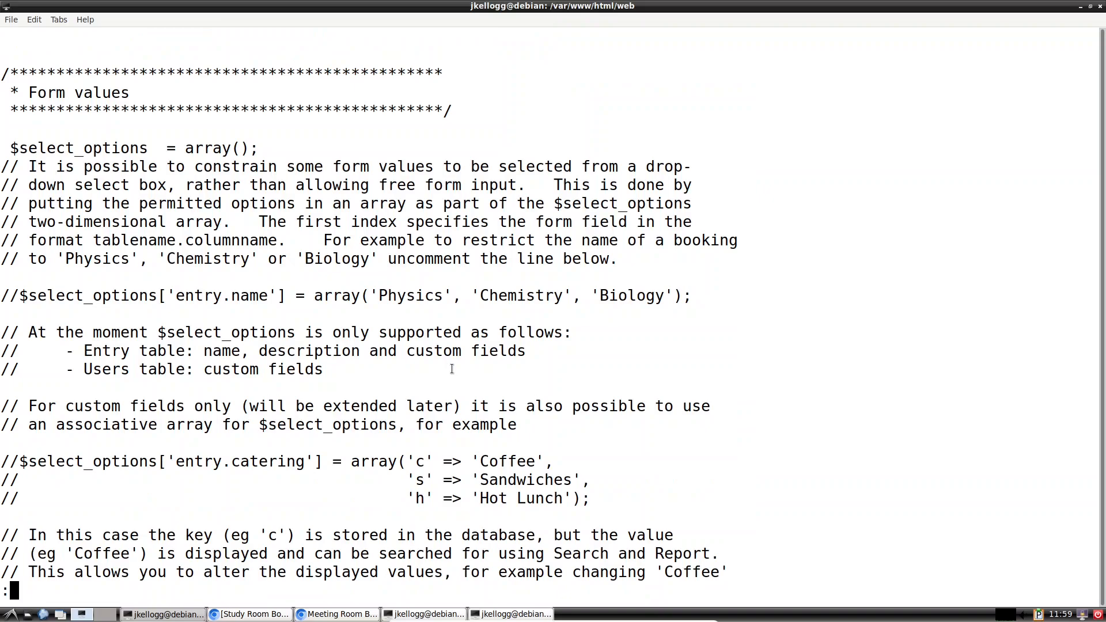
pyautogui.scroll(-8, 452, 369)
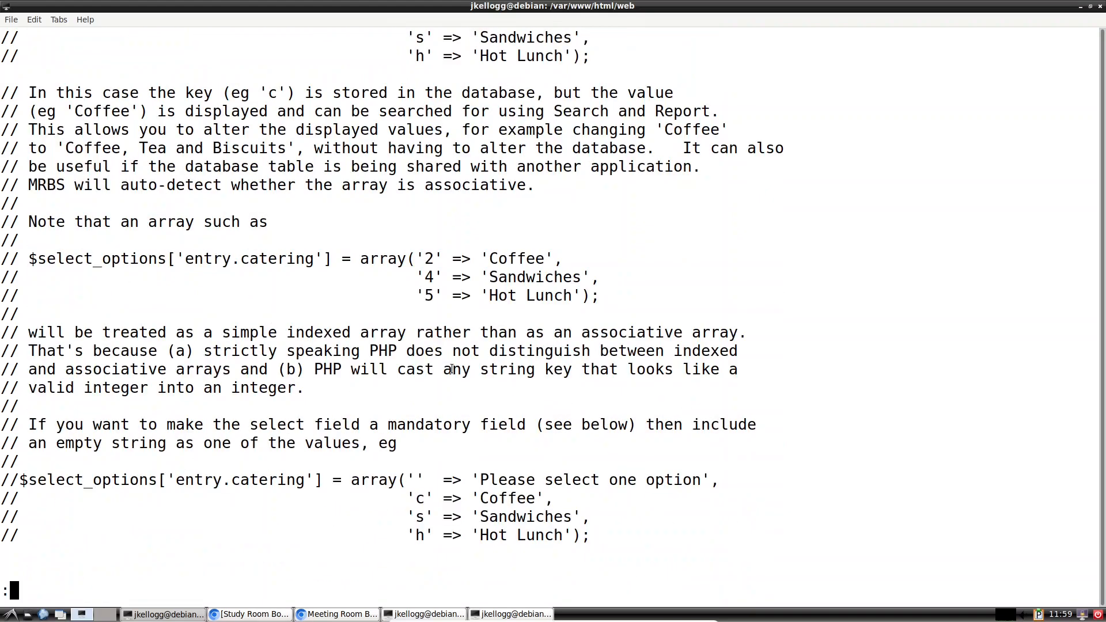
pyautogui.scroll(-1, 452, 369)
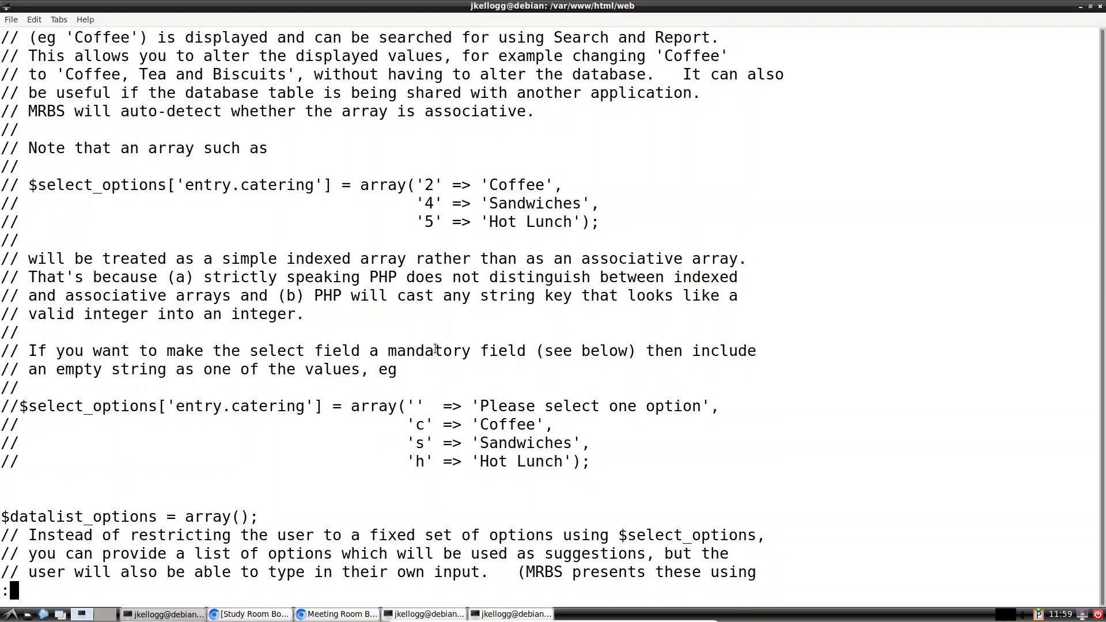
pyautogui.scroll(-2, 297, 281)
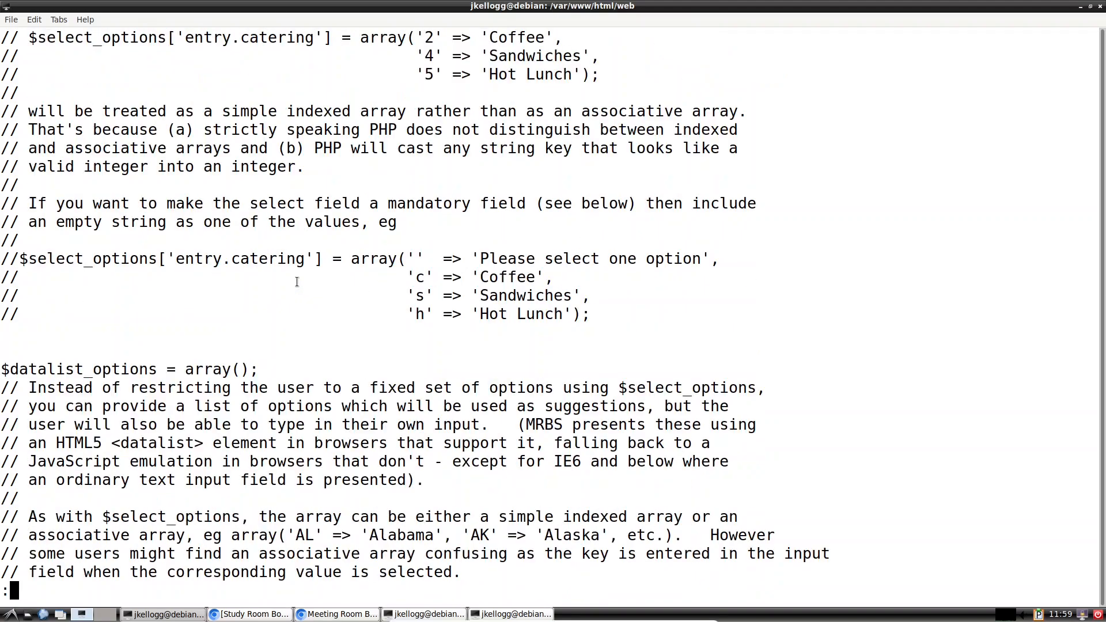
pyautogui.scroll(-2, 298, 281)
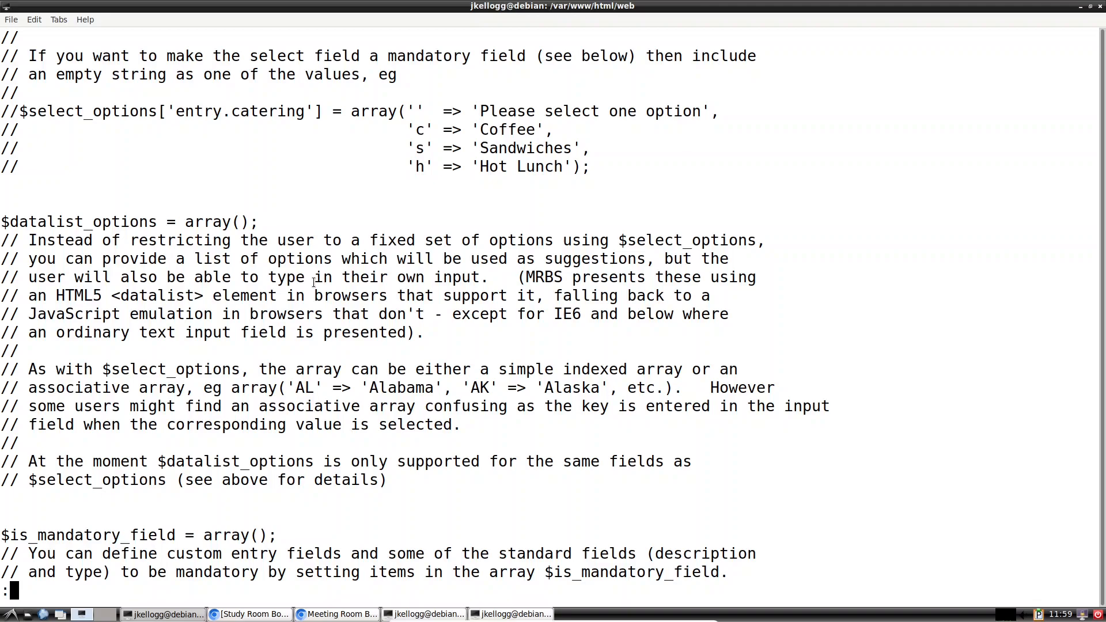
pyautogui.press('space')
pyautogui.scroll(-5, 313, 282)
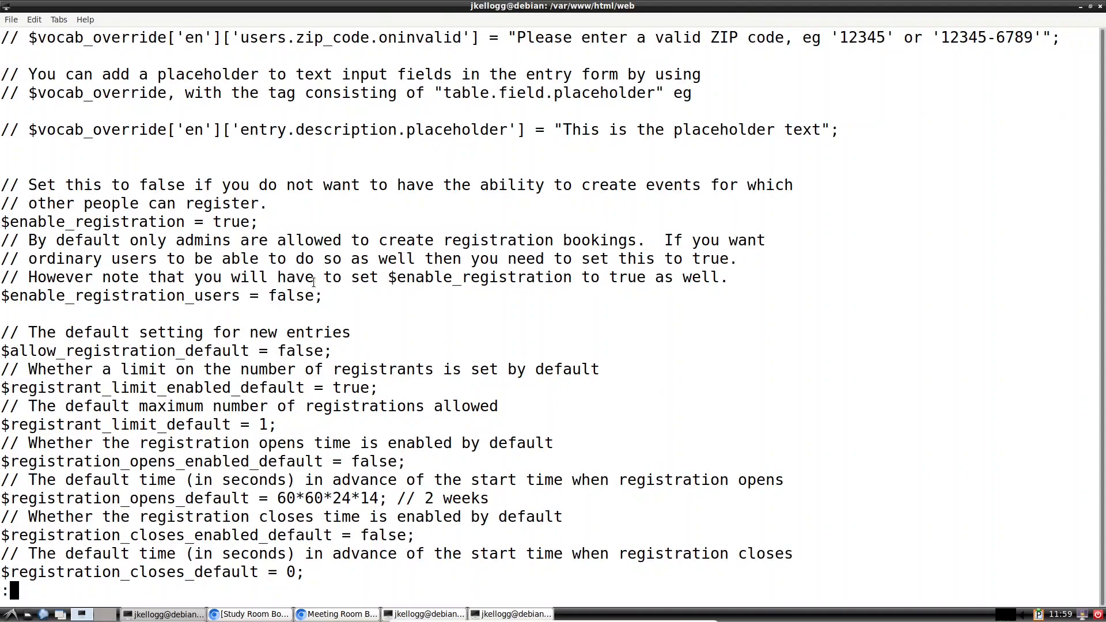
pyautogui.scroll(-5, 313, 282)
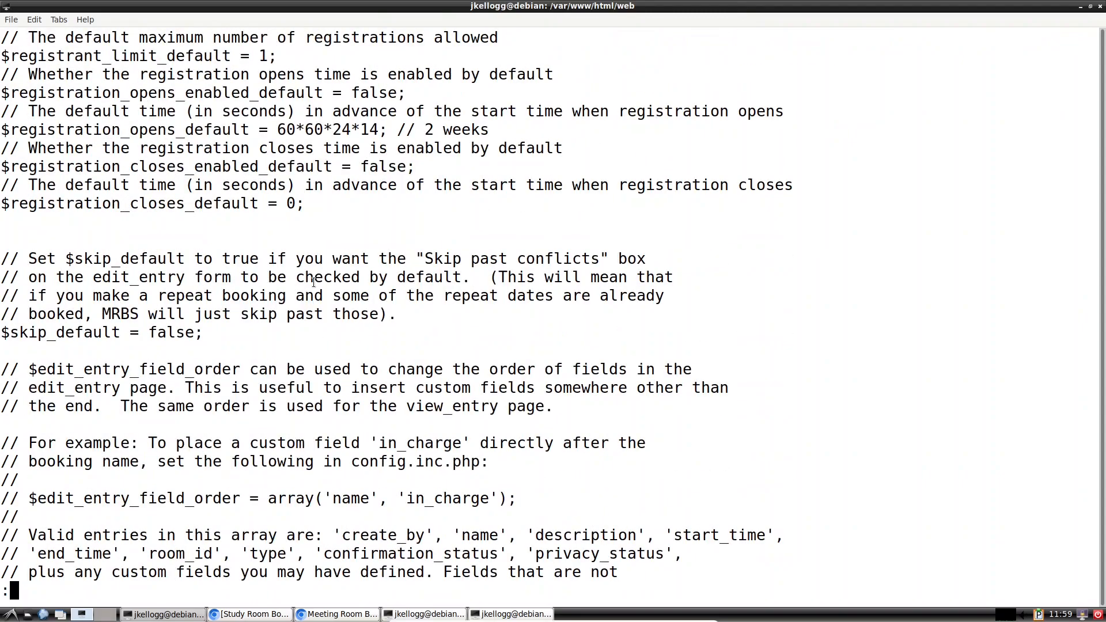
pyautogui.scroll(-10, 314, 282)
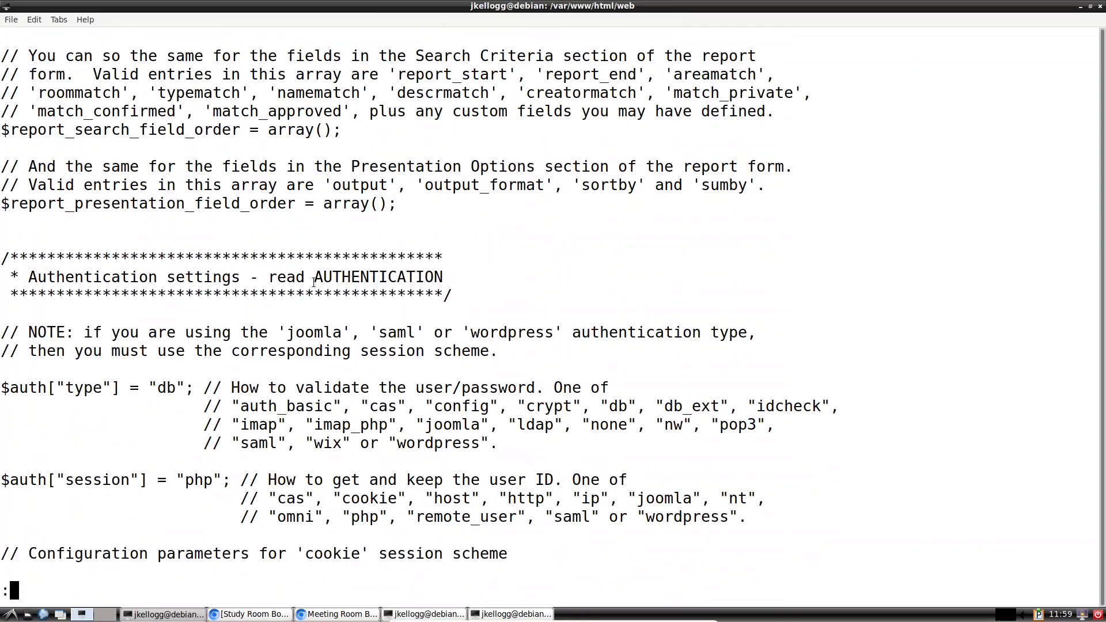
pyautogui.scroll(-1, 313, 281)
pyautogui.scroll(-1, 313, 282)
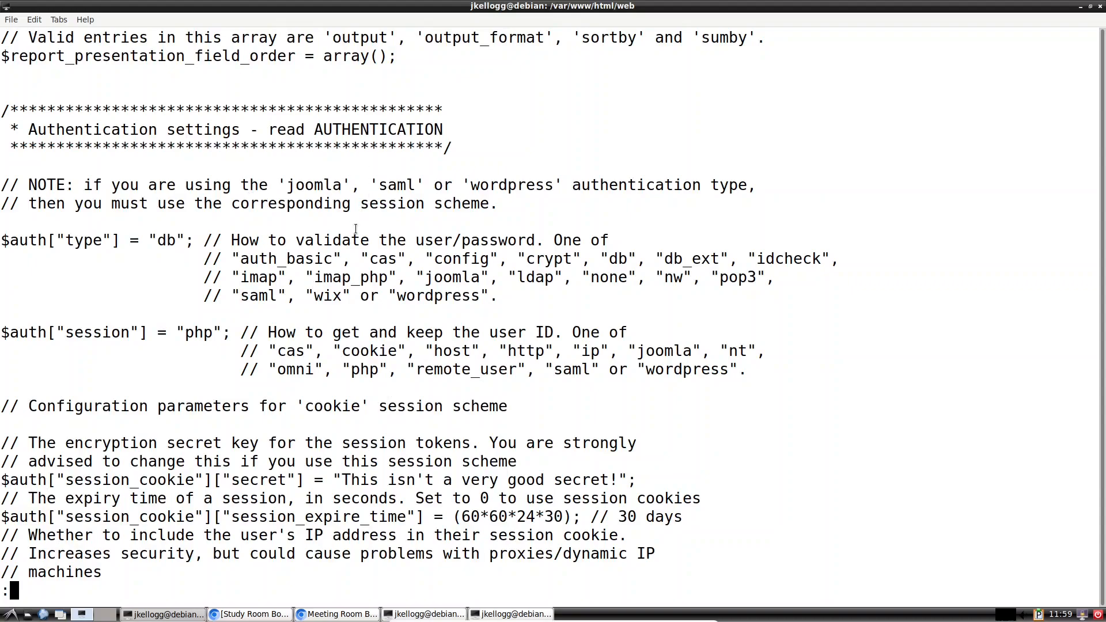
pyautogui.scroll(-1, 318, 276)
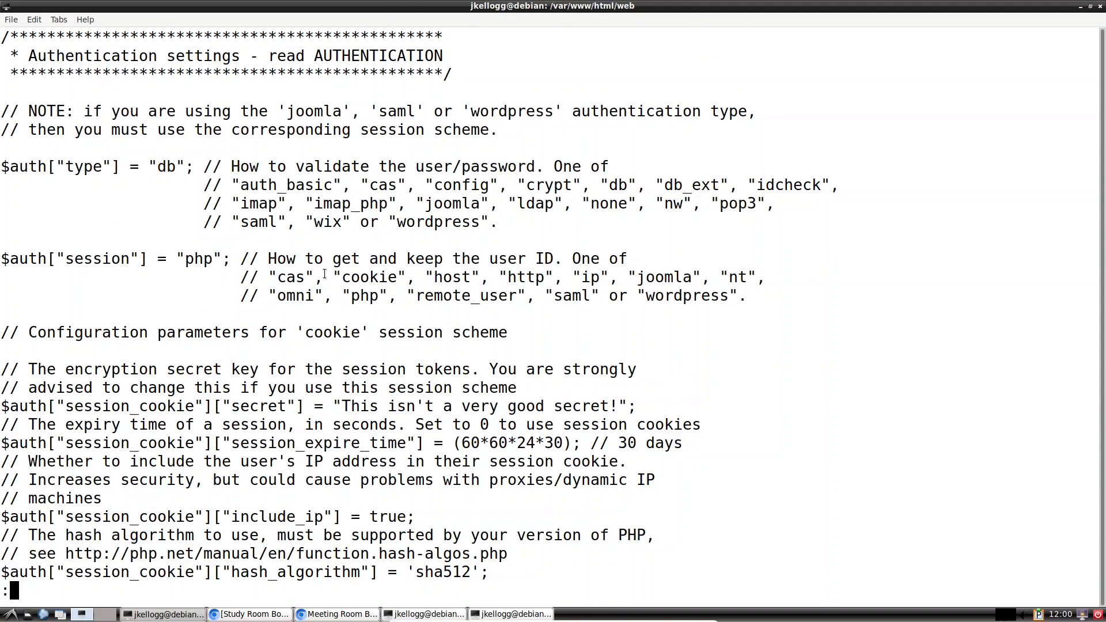
pyautogui.scroll(-2, 325, 274)
pyautogui.scroll(-4, 324, 274)
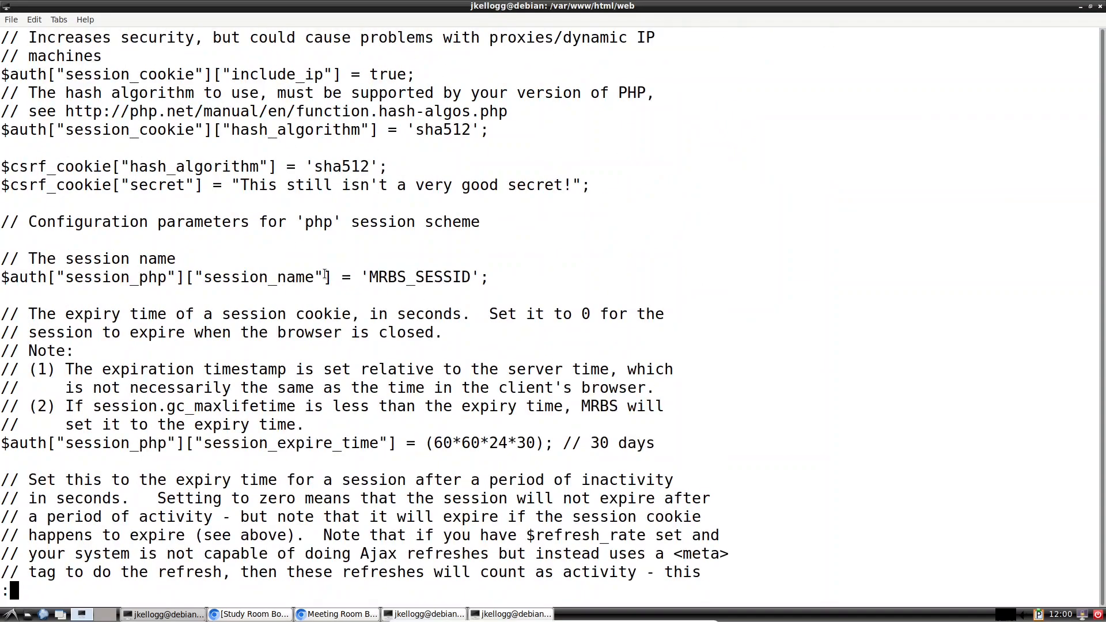
pyautogui.scroll(-5, 324, 274)
pyautogui.scroll(-5, 324, 274)
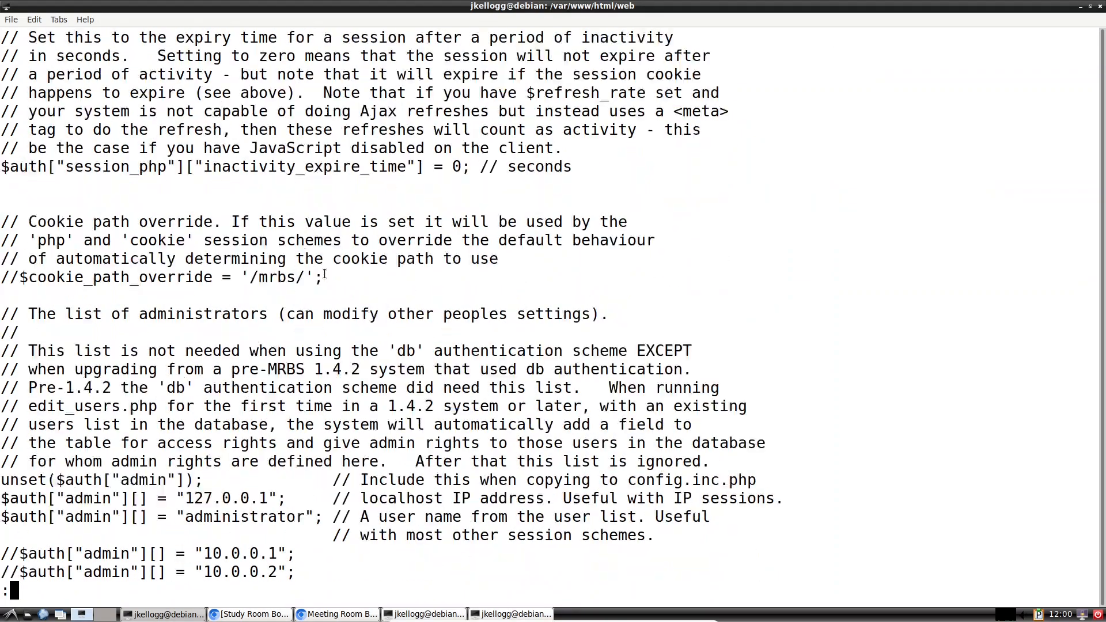
pyautogui.scroll(-20, 325, 274)
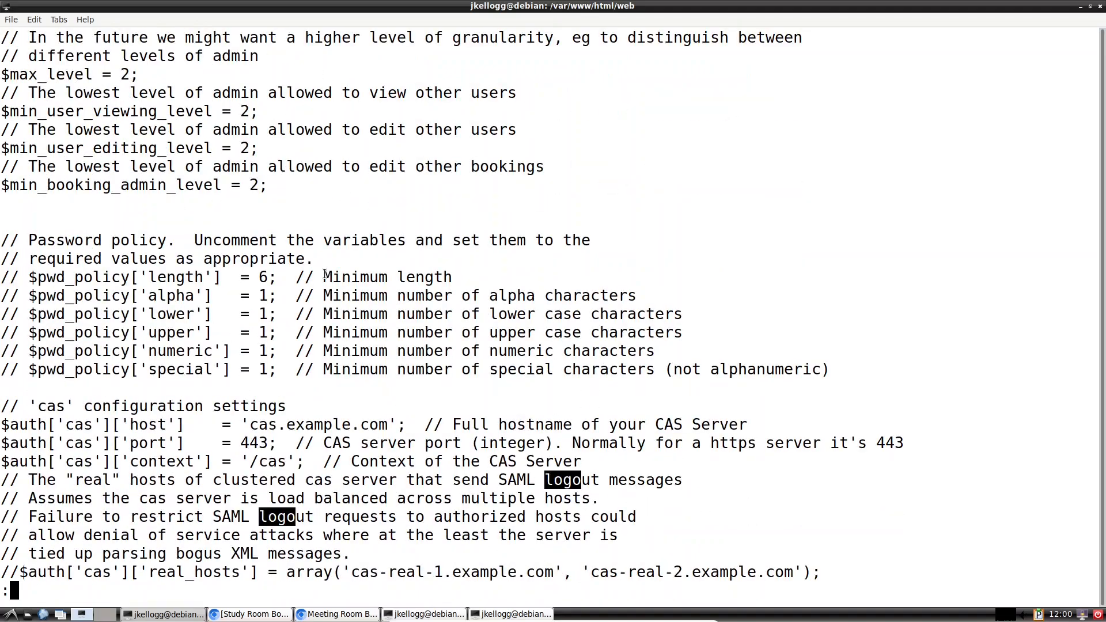
pyautogui.scroll(-1, 325, 274)
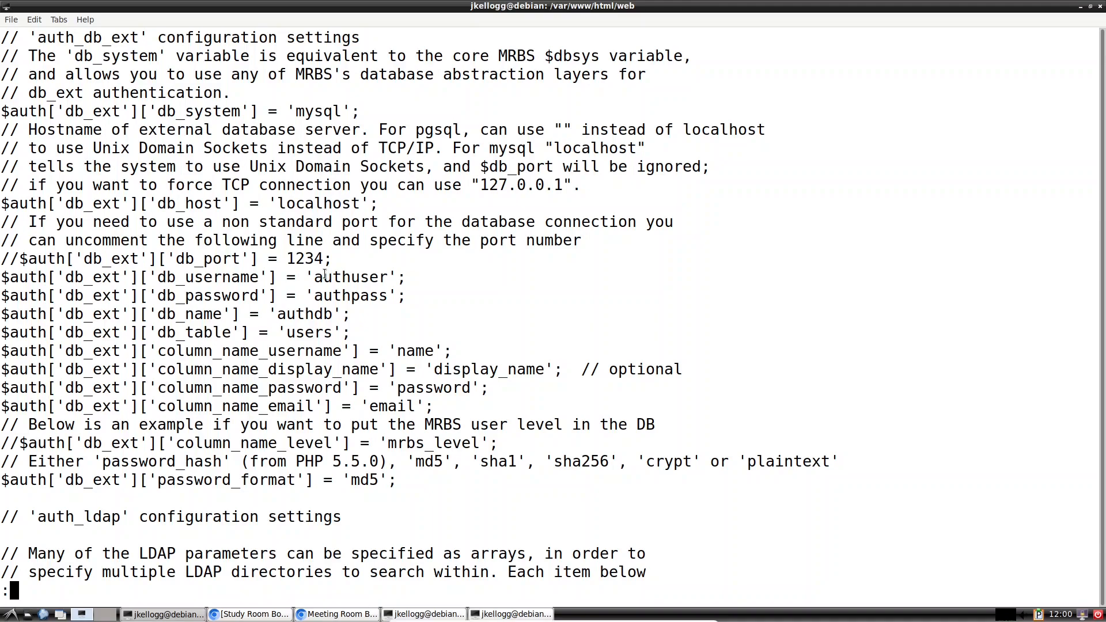
# Step: Search the configuration file for 'time'
pyautogui.press('/')
pyautogui.write('time')
pyautogui.press('Return')
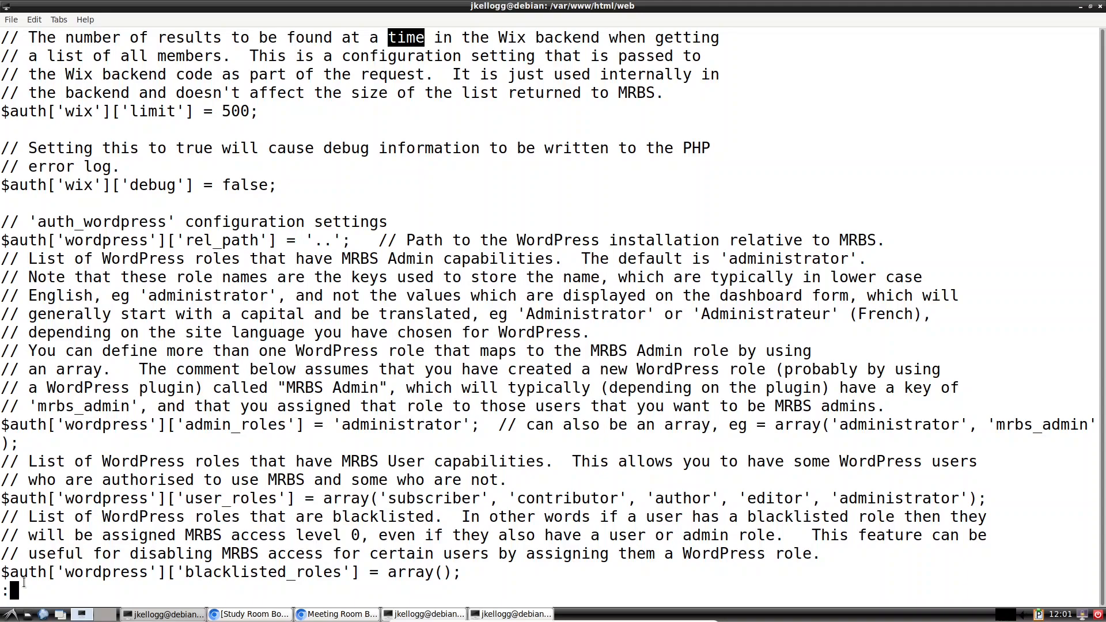
# Step: Search for 'header' and repeat the search, landing on the SMTP settings
pyautogui.press('Escape')
pyautogui.write('/')
pyautogui.write('header')
pyautogui.press('Return')
pyautogui.write(':')
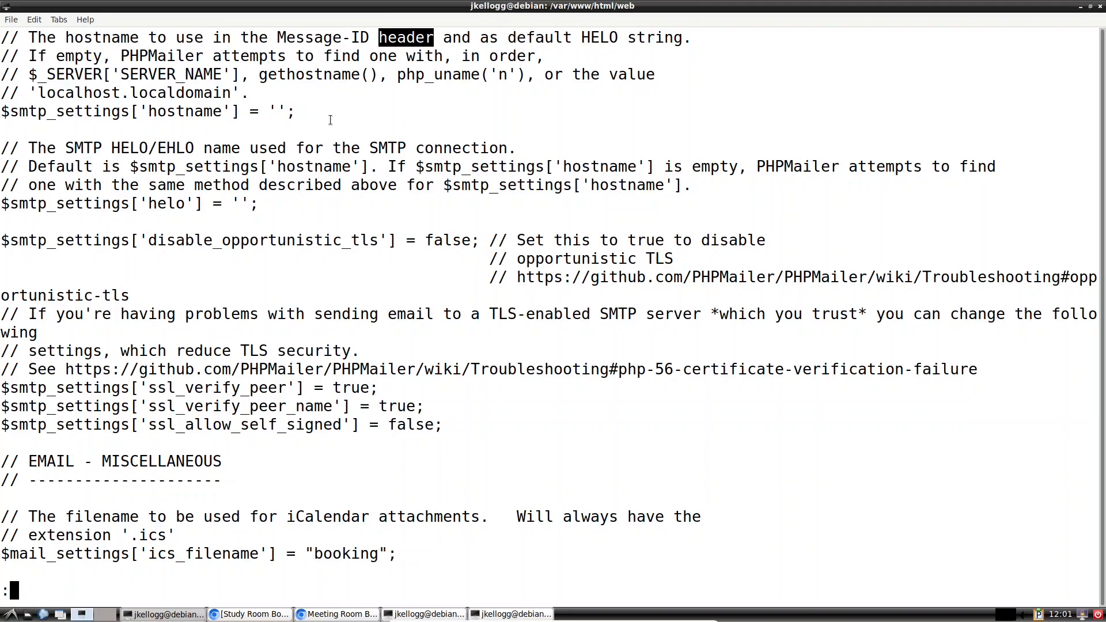
pyautogui.press('n')
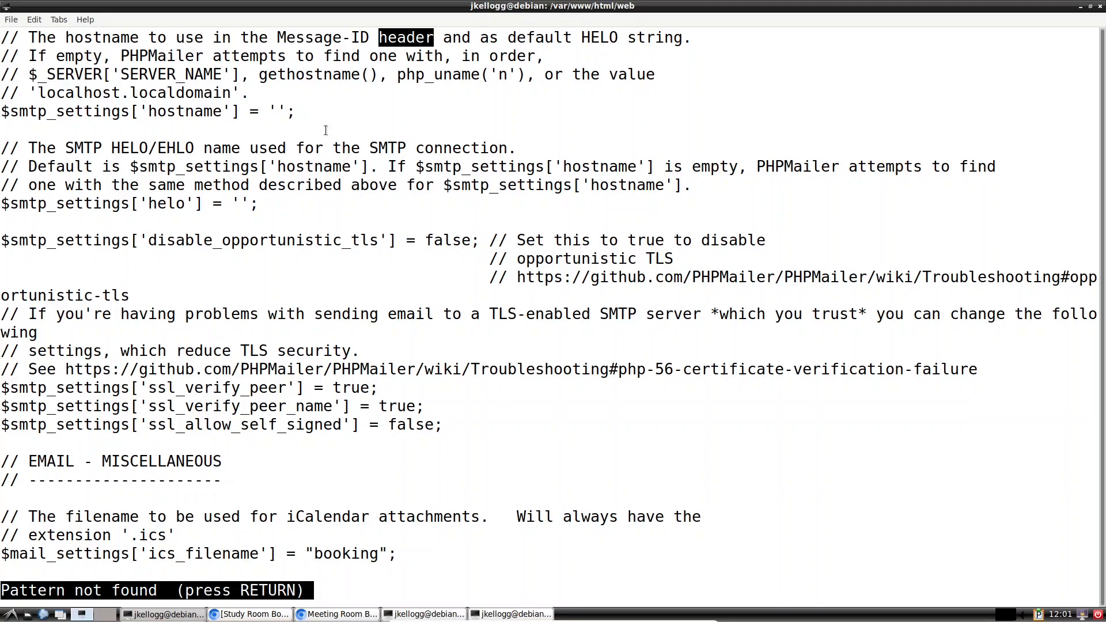
# Step: Scroll back up through the configuration file around the SMTP settings
pyautogui.scroll(4, 751, 334)
pyautogui.scroll(20, 752, 335)
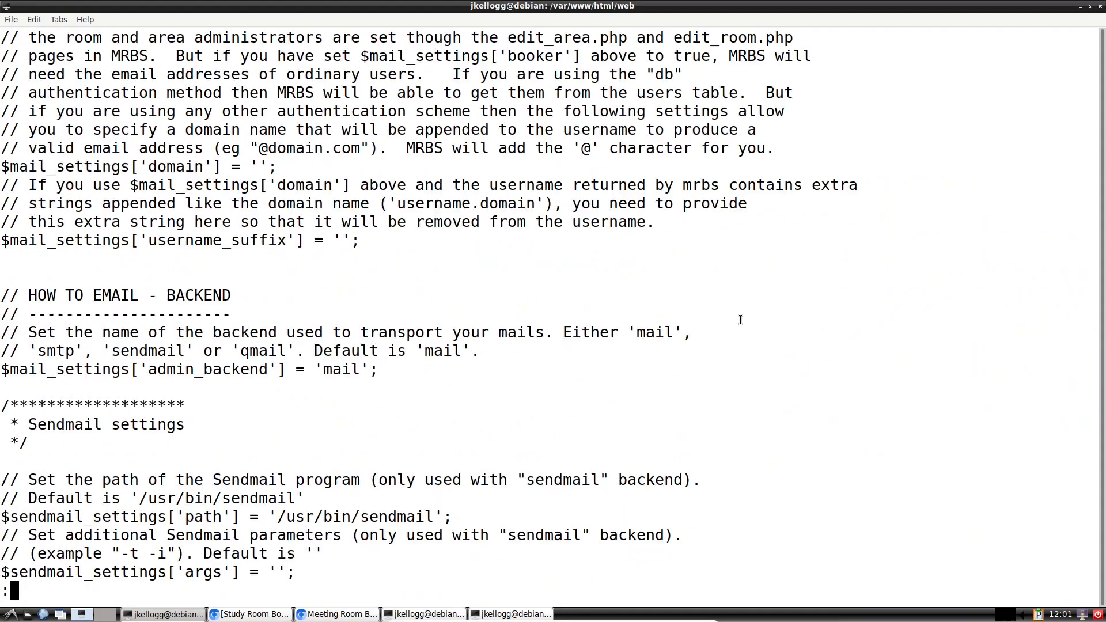
pyautogui.scroll(20, 731, 286)
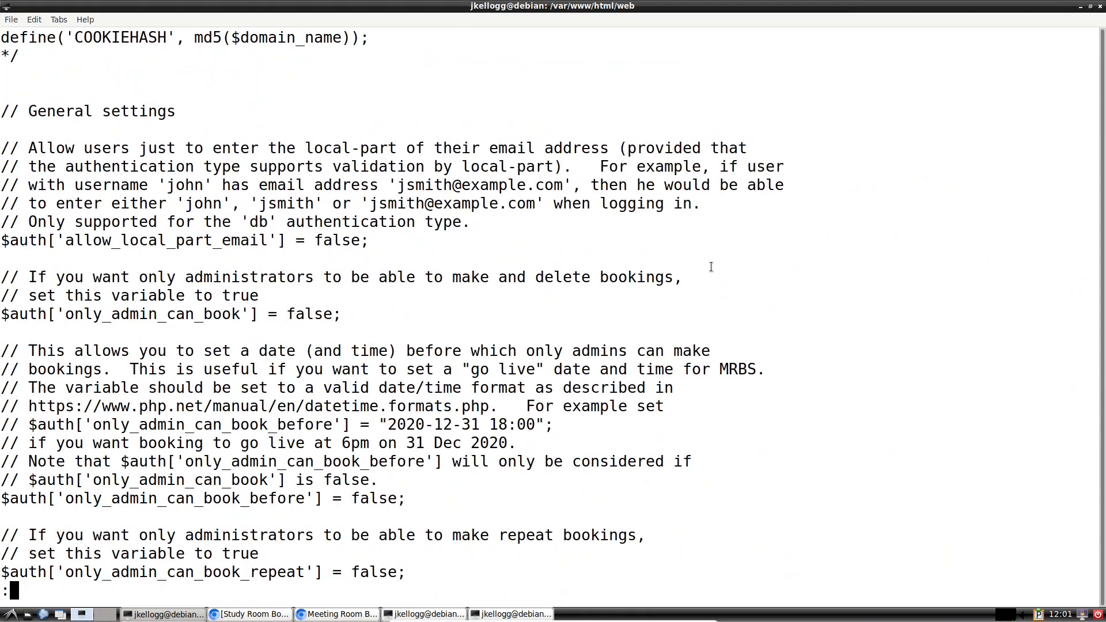
pyautogui.scroll(20, 696, 257)
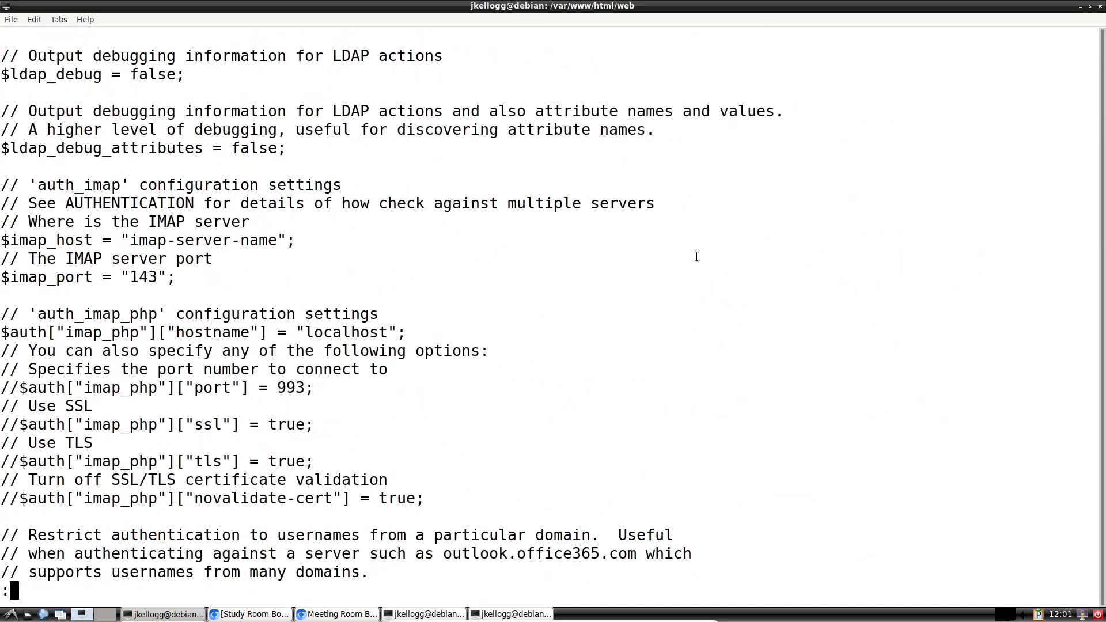
pyautogui.scroll(20, 704, 252)
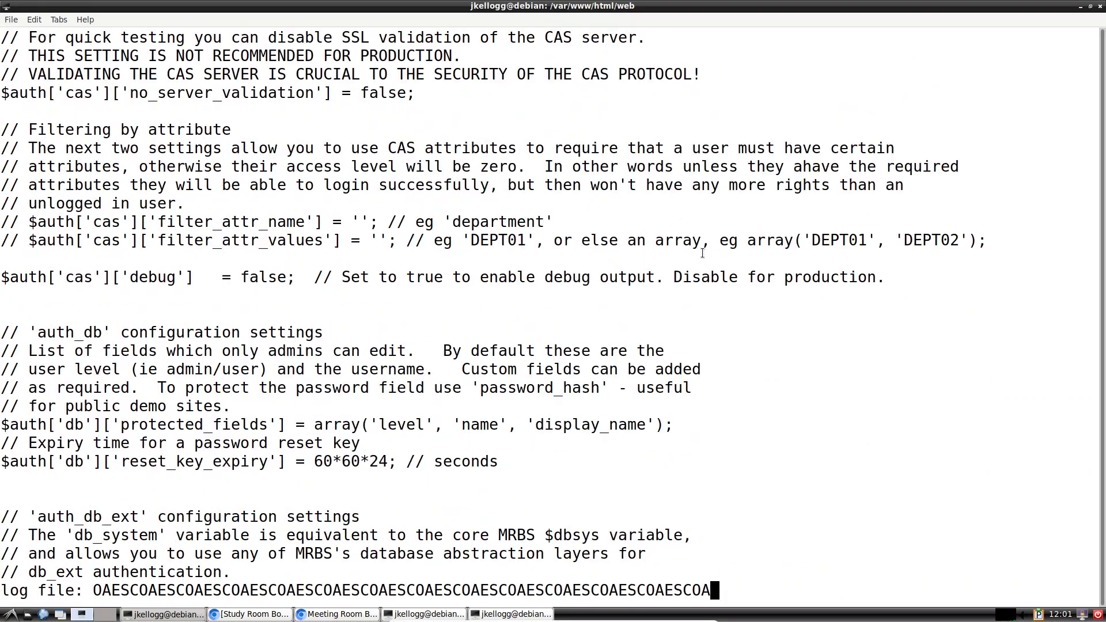
pyautogui.scroll(4, 699, 253)
pyautogui.scroll(-8, 699, 254)
pyautogui.scroll(13, 147, 109)
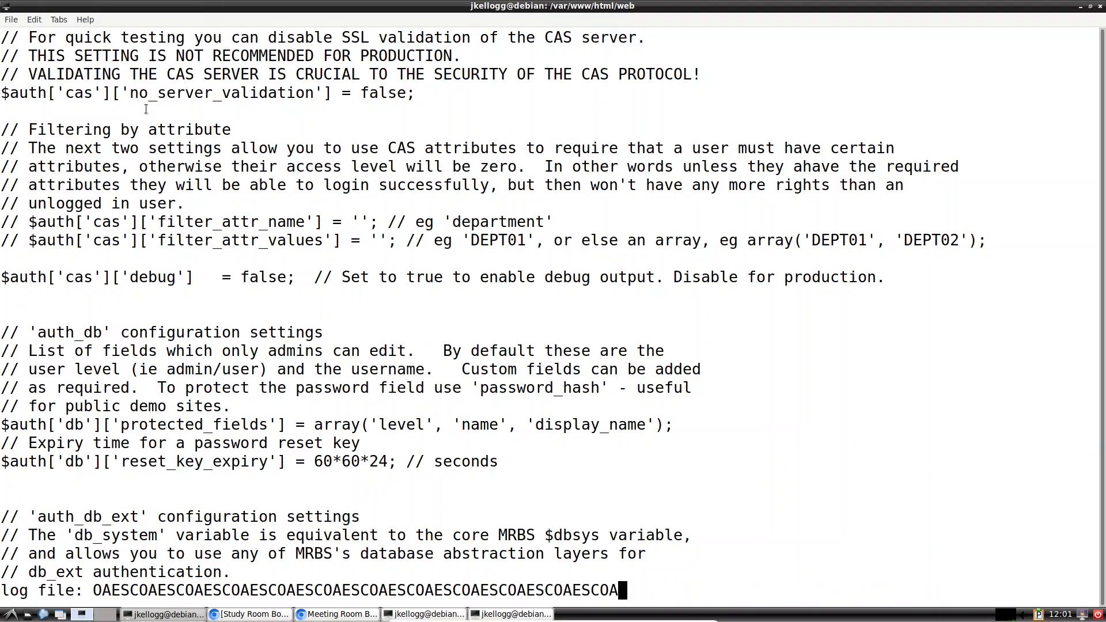
pyautogui.scroll(-3, 146, 108)
pyautogui.scroll(4, 146, 108)
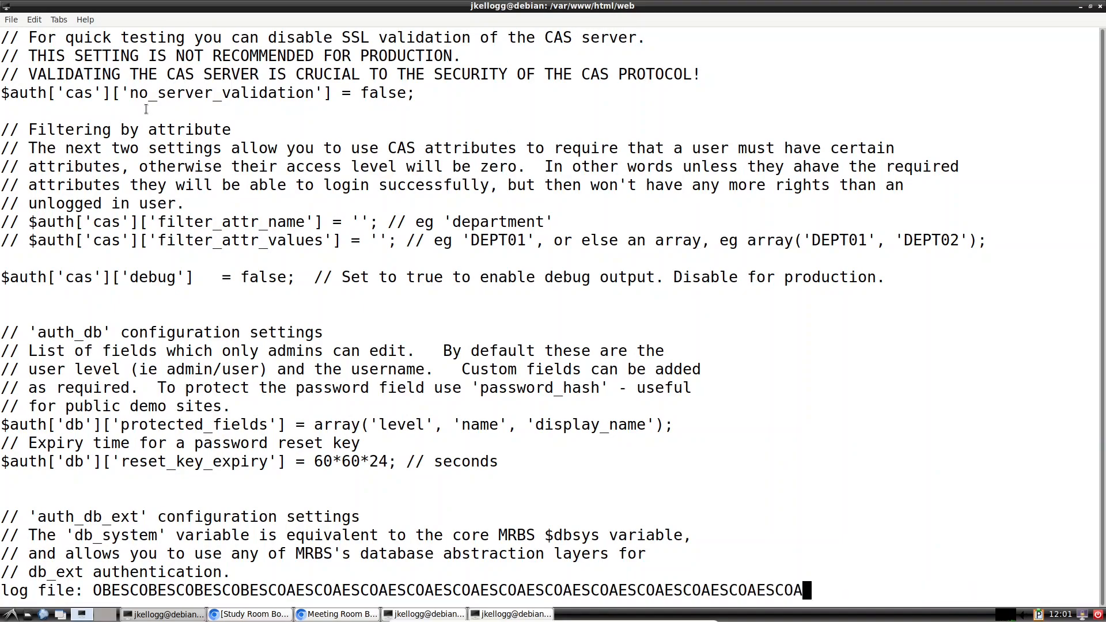
# Step: Clear the stray log file prompt, quit less, close that terminal and switch to the other one
pyautogui.write('/')
pyautogui.press('BackSpace')
pyautogui.press('BackSpace')
pyautogui.press('BackSpace')
pyautogui.press('BackSpace')
pyautogui.press('BackSpace')
pyautogui.press('BackSpace')
pyautogui.press('BackSpace')
pyautogui.press('BackSpace')
pyautogui.press('BackSpace')
pyautogui.press('BackSpace')
pyautogui.press('BackSpace')
pyautogui.press('BackSpace')
pyautogui.press('BackSpace')
pyautogui.press('BackSpace')
pyautogui.press('BackSpace')
pyautogui.press('BackSpace')
pyautogui.press('BackSpace')
pyautogui.press('BackSpace')
pyautogui.press('BackSpace')
pyautogui.press('BackSpace')
pyautogui.press('BackSpace')
pyautogui.press('BackSpace')
pyautogui.press('BackSpace')
pyautogui.press('BackSpace')
pyautogui.press('BackSpace')
pyautogui.press('BackSpace')
pyautogui.press('BackSpace')
pyautogui.press('BackSpace')
pyautogui.press('BackSpace')
pyautogui.press('BackSpace')
pyautogui.press('BackSpace')
pyautogui.press('BackSpace')
pyautogui.press('BackSpace')
pyautogui.press('BackSpace')
pyautogui.press('BackSpace')
pyautogui.press('BackSpace')
pyautogui.press('BackSpace')
pyautogui.press('BackSpace')
pyautogui.press('BackSpace')
pyautogui.press('BackSpace')
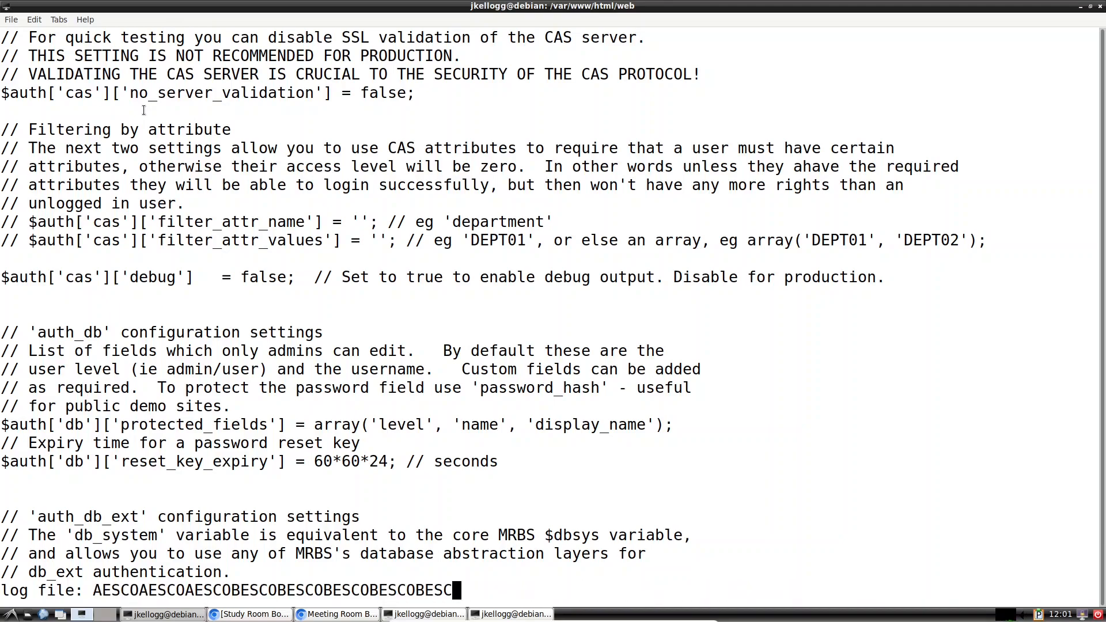
pyautogui.press('BackSpace')
pyautogui.press('BackSpace')
pyautogui.press('BackSpace')
pyautogui.press('BackSpace')
pyautogui.press('BackSpace')
pyautogui.press('BackSpace')
pyautogui.press('BackSpace')
pyautogui.press('BackSpace')
pyautogui.press('BackSpace')
pyautogui.press('BackSpace')
pyautogui.press('BackSpace')
pyautogui.press('BackSpace')
pyautogui.press('BackSpace')
pyautogui.press('BackSpace')
pyautogui.press('BackSpace')
pyautogui.press('BackSpace')
pyautogui.press('BackSpace')
pyautogui.press('BackSpace')
pyautogui.press('BackSpace')
pyautogui.press('BackSpace')
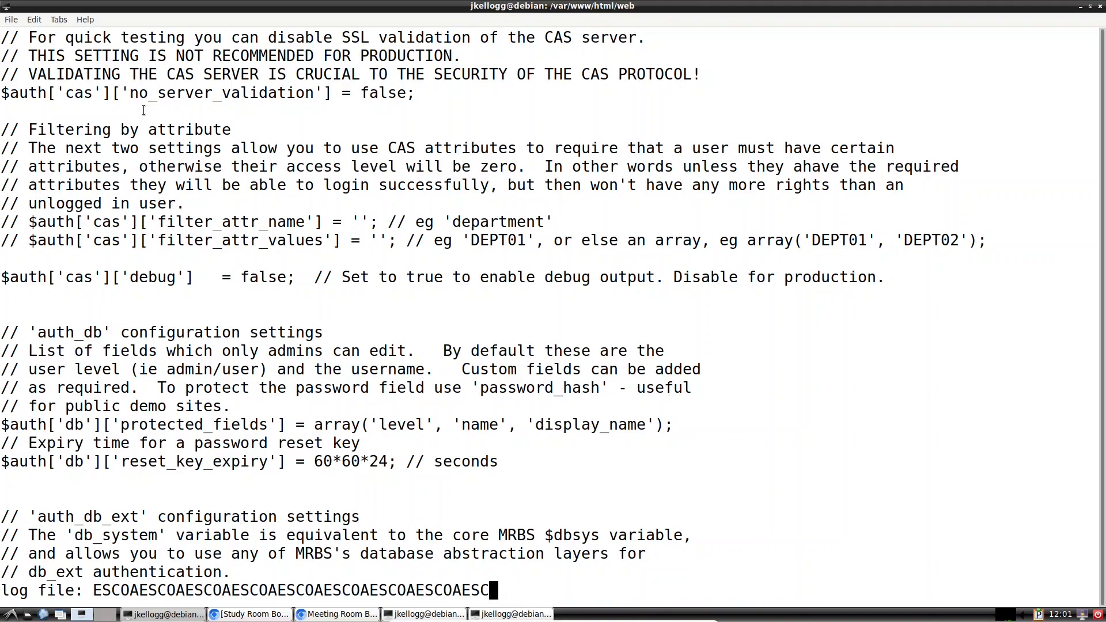
pyautogui.press('BackSpace')
pyautogui.press('BackSpace')
pyautogui.press('BackSpace')
pyautogui.press('BackSpace')
pyautogui.press('BackSpace')
pyautogui.press('BackSpace')
pyautogui.press('BackSpace')
pyautogui.press('BackSpace')
pyautogui.press('BackSpace')
pyautogui.press('BackSpace')
pyautogui.press('BackSpace')
pyautogui.press('BackSpace')
pyautogui.press('BackSpace')
pyautogui.press('BackSpace')
pyautogui.press('BackSpace')
pyautogui.press('BackSpace')
pyautogui.press('BackSpace')
pyautogui.press('BackSpace')
pyautogui.press('BackSpace')
pyautogui.press('BackSpace')
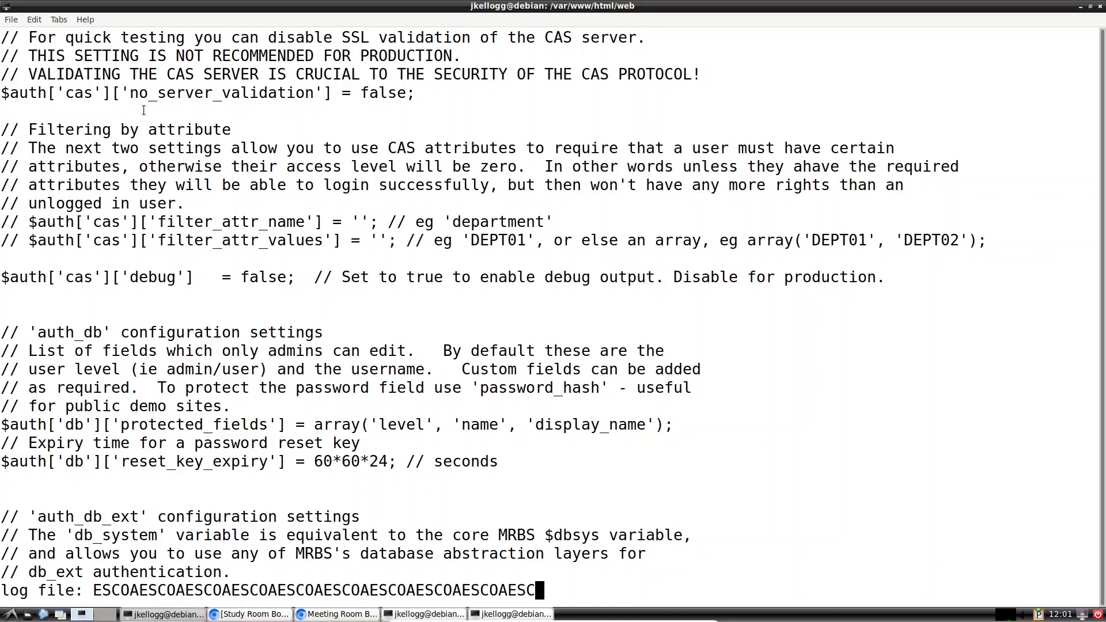
pyautogui.write('q')
pyautogui.press('BackSpace')
pyautogui.press('BackSpace')
pyautogui.press('BackSpace')
pyautogui.press('BackSpace')
pyautogui.press('BackSpace')
pyautogui.press('BackSpace')
pyautogui.press('BackSpace')
pyautogui.press('BackSpace')
pyautogui.press('BackSpace')
pyautogui.press('BackSpace')
pyautogui.press('BackSpace')
pyautogui.press('BackSpace')
pyautogui.press('BackSpace')
pyautogui.press('BackSpace')
pyautogui.press('BackSpace')
pyautogui.press('BackSpace')
pyautogui.press('BackSpace')
pyautogui.press('BackSpace')
pyautogui.press('BackSpace')
pyautogui.press('BackSpace')
pyautogui.press('BackSpace')
pyautogui.press('BackSpace')
pyautogui.press('BackSpace')
pyautogui.press('BackSpace')
pyautogui.press('BackSpace')
pyautogui.press('BackSpace')
pyautogui.press('BackSpace')
pyautogui.press('BackSpace')
pyautogui.press('BackSpace')
pyautogui.press('BackSpace')
pyautogui.press('BackSpace')
pyautogui.press('BackSpace')
pyautogui.press('BackSpace')
pyautogui.press('BackSpace')
pyautogui.press('BackSpace')
pyautogui.press('BackSpace')
pyautogui.press('BackSpace')
pyautogui.press('BackSpace')
pyautogui.press('BackSpace')
pyautogui.press('BackSpace')
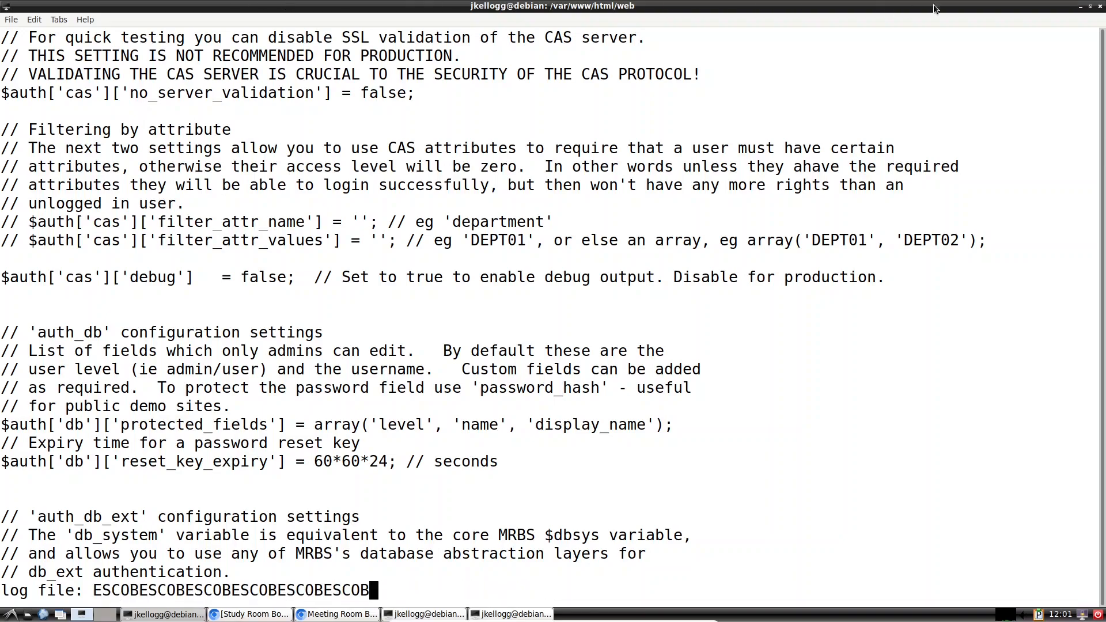
pyautogui.click(1099, 6)
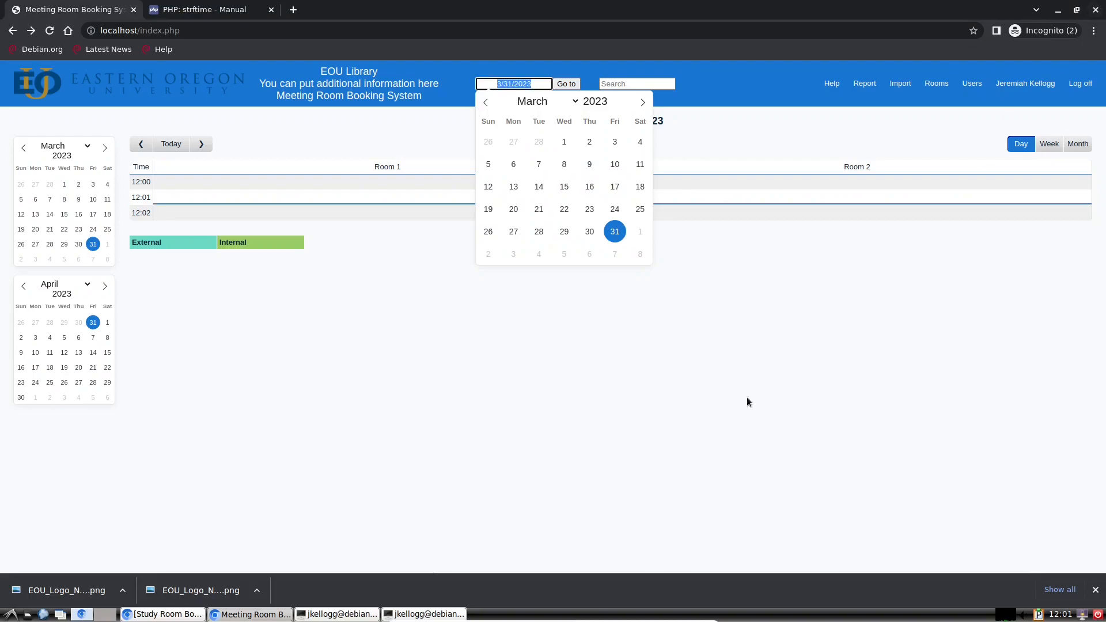
pyautogui.click(403, 614)
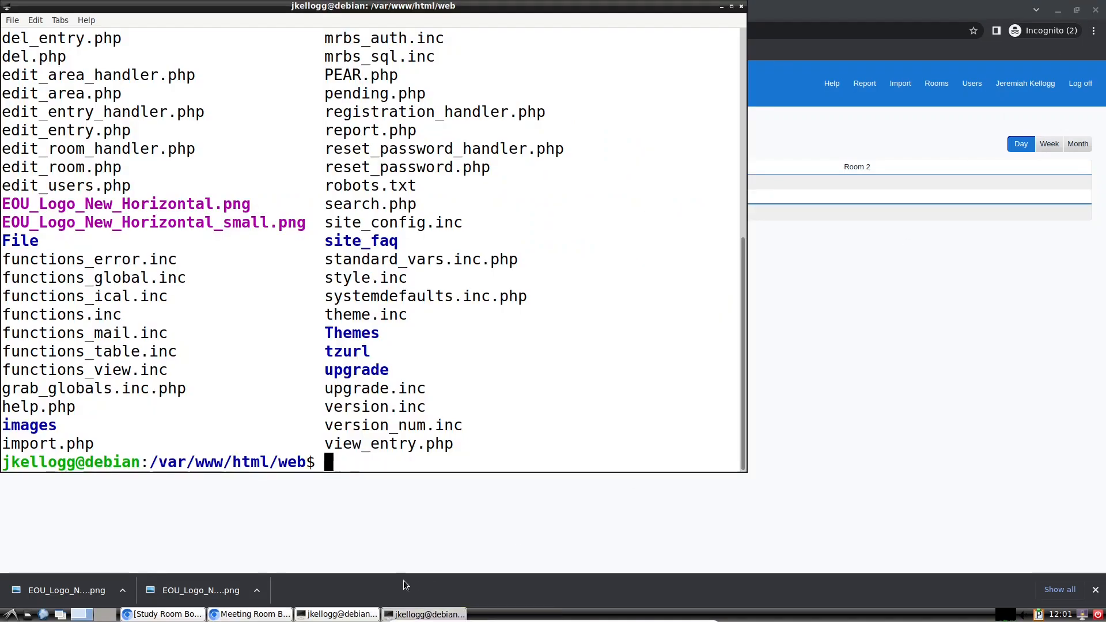
# Step: Open systemdefaults.inc.php in less and maximize the terminal
pyautogui.write('less sys')
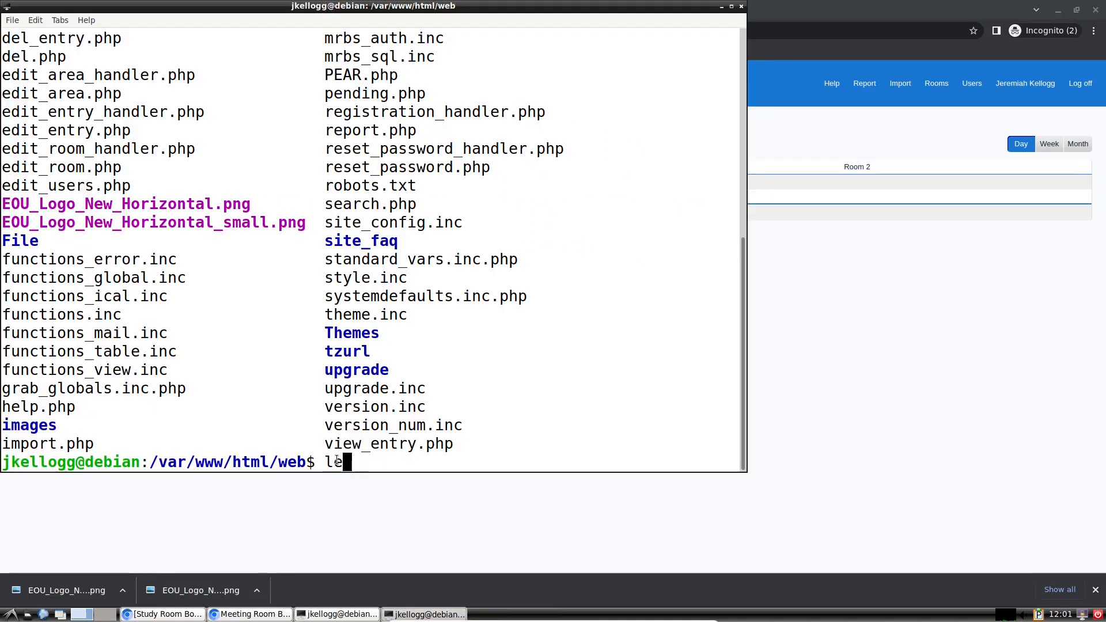
pyautogui.press('Tab')
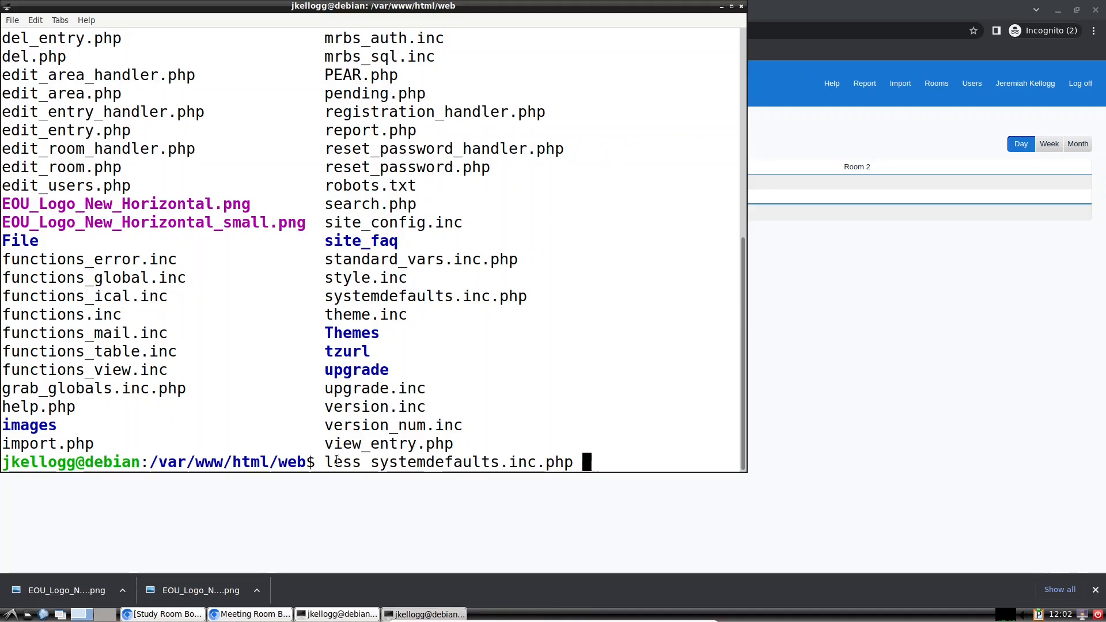
pyautogui.press('Return')
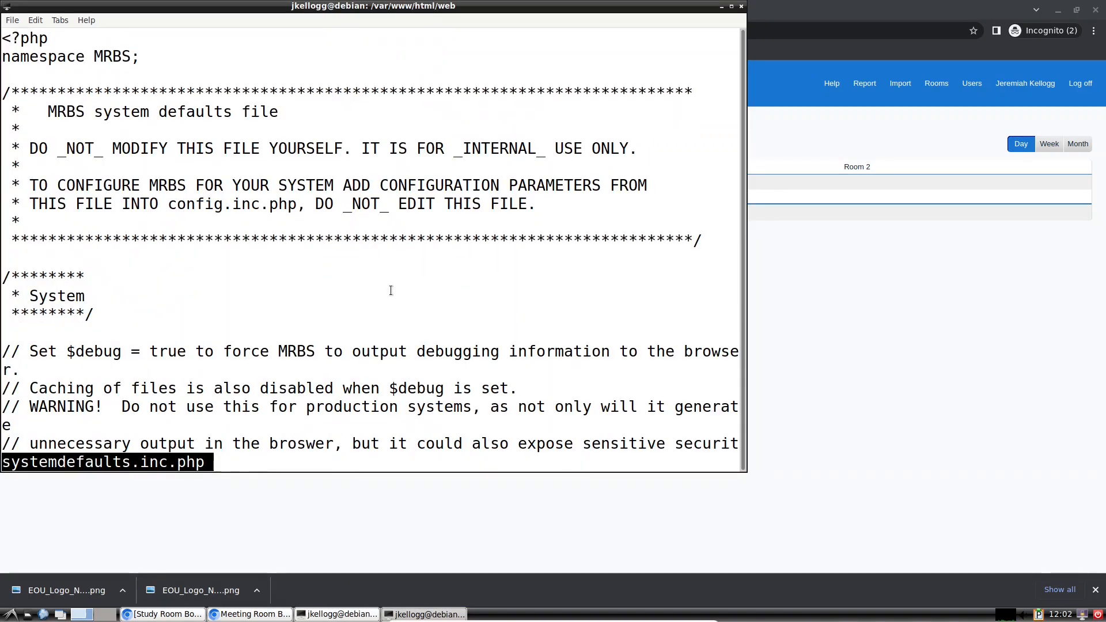
pyautogui.click(732, 7)
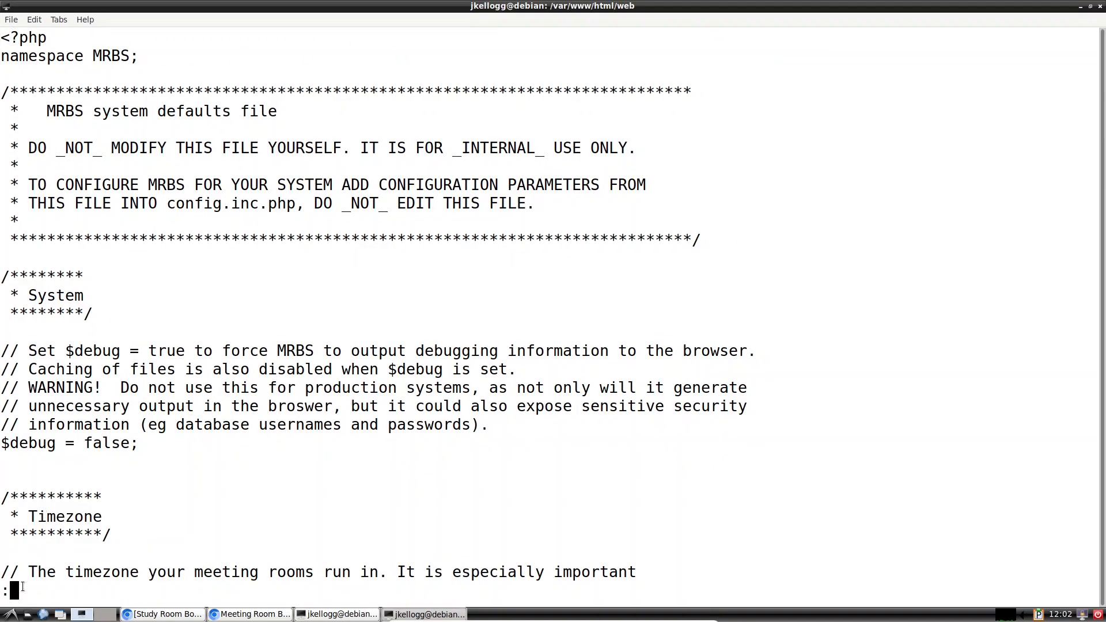
# Step: Search for 'header' and read the Themes notes on styling.inc, header.inc and CSS
pyautogui.write('/header')
pyautogui.press('Return')
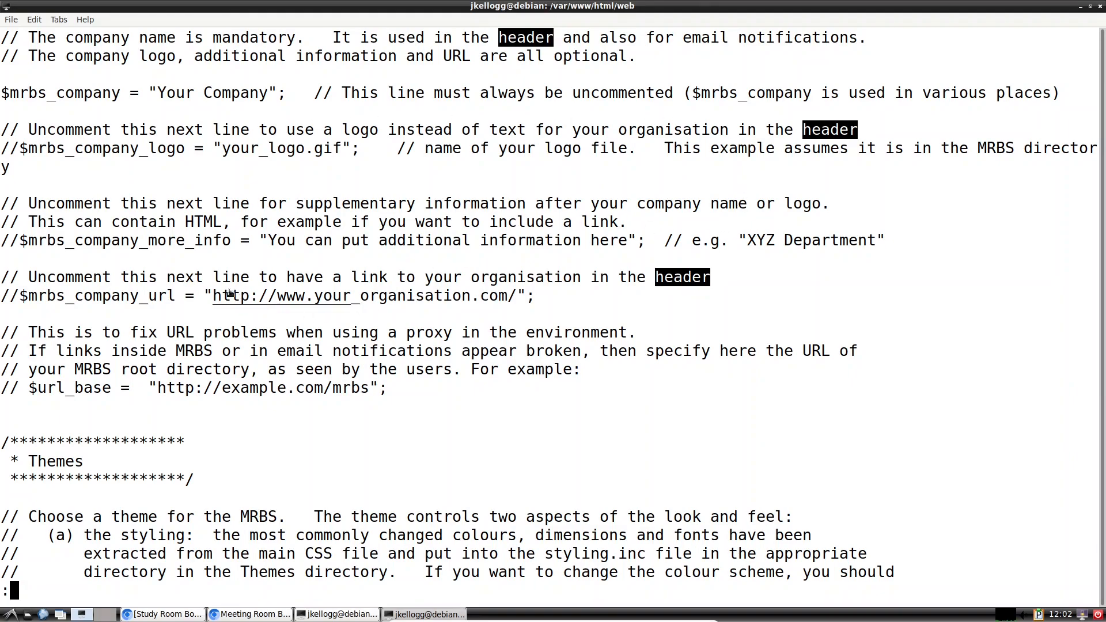
pyautogui.scroll(-2, 724, 279)
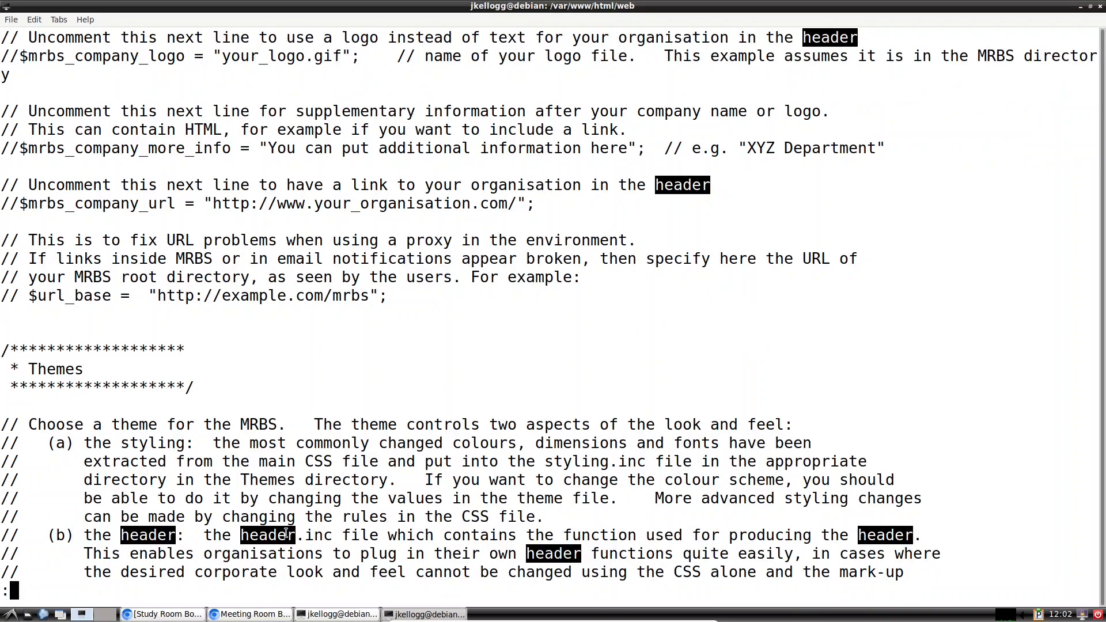
pyautogui.scroll(-3, 285, 534)
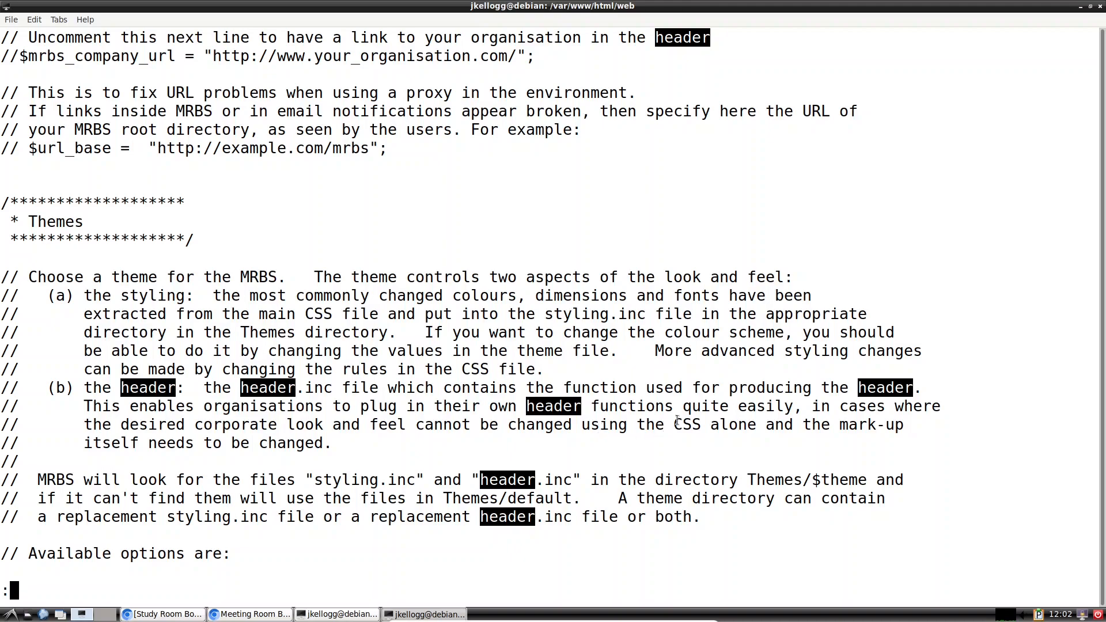
pyautogui.moveTo(702, 425); pyautogui.dragTo(666, 425)
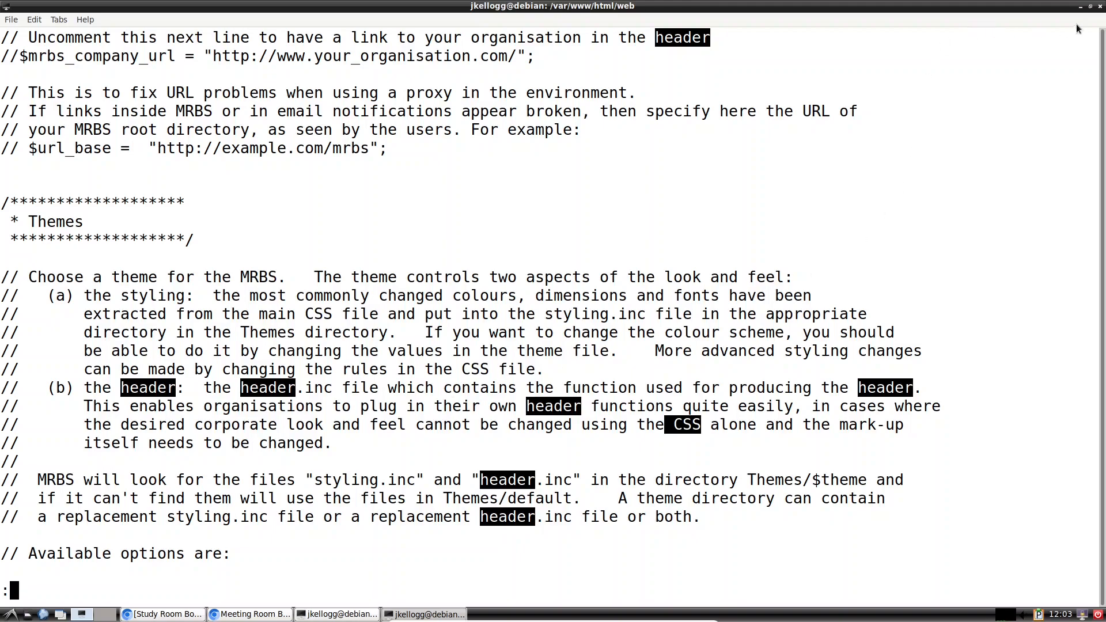
# Step: Close the terminal, dismiss the date picker, and choose Inspect from the booking page's context menu
pyautogui.click(1100, 7)
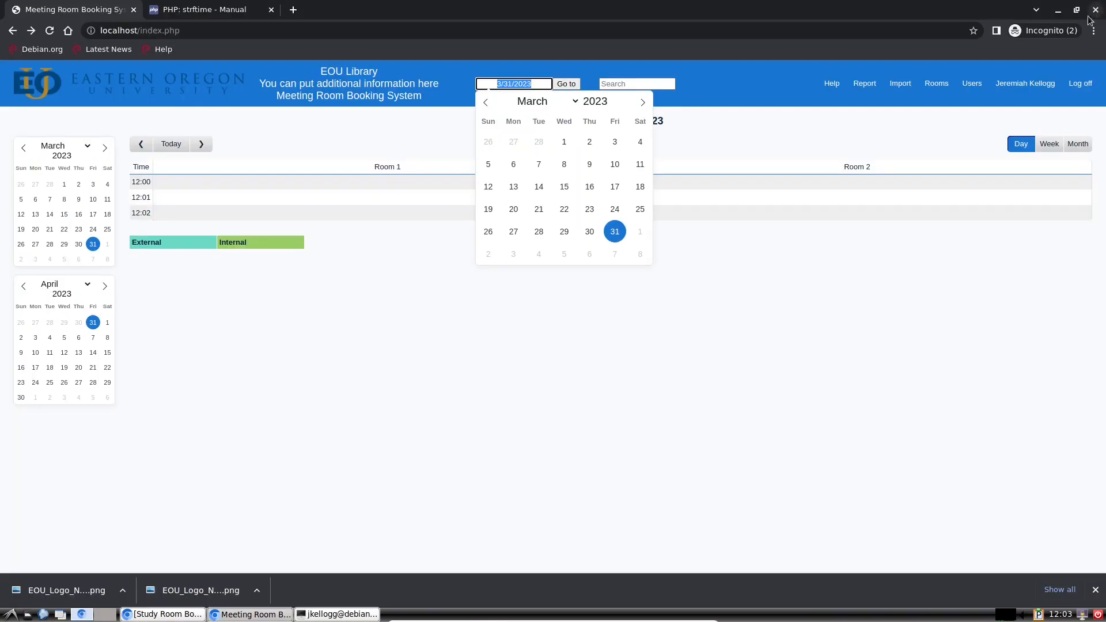
pyautogui.click(732, 82)
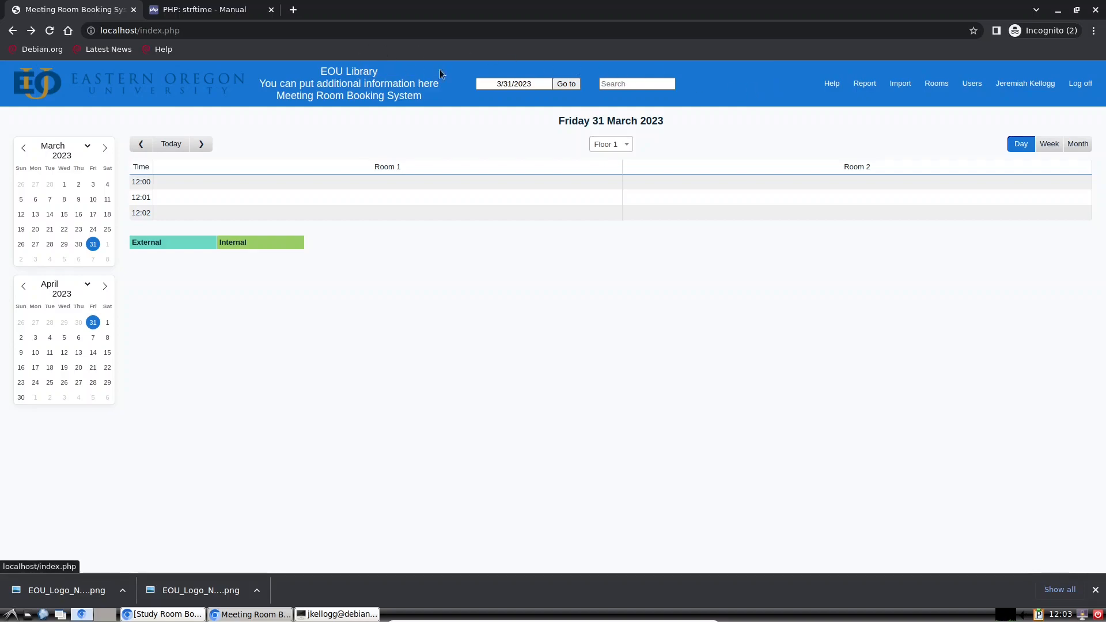
pyautogui.rightClick(730, 86)
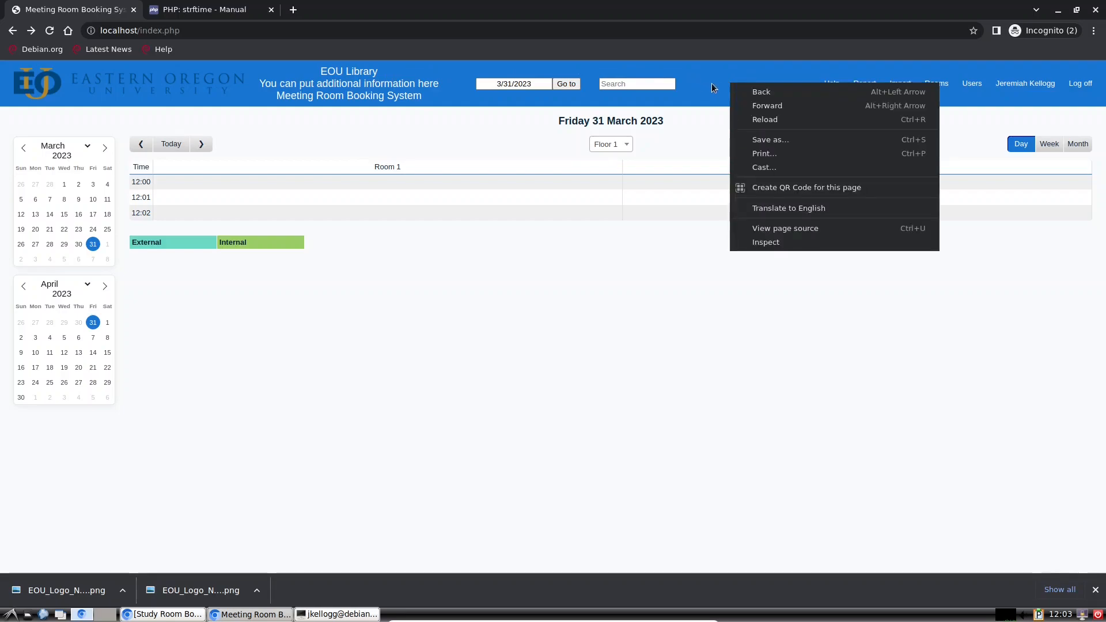
pyautogui.click(776, 243)
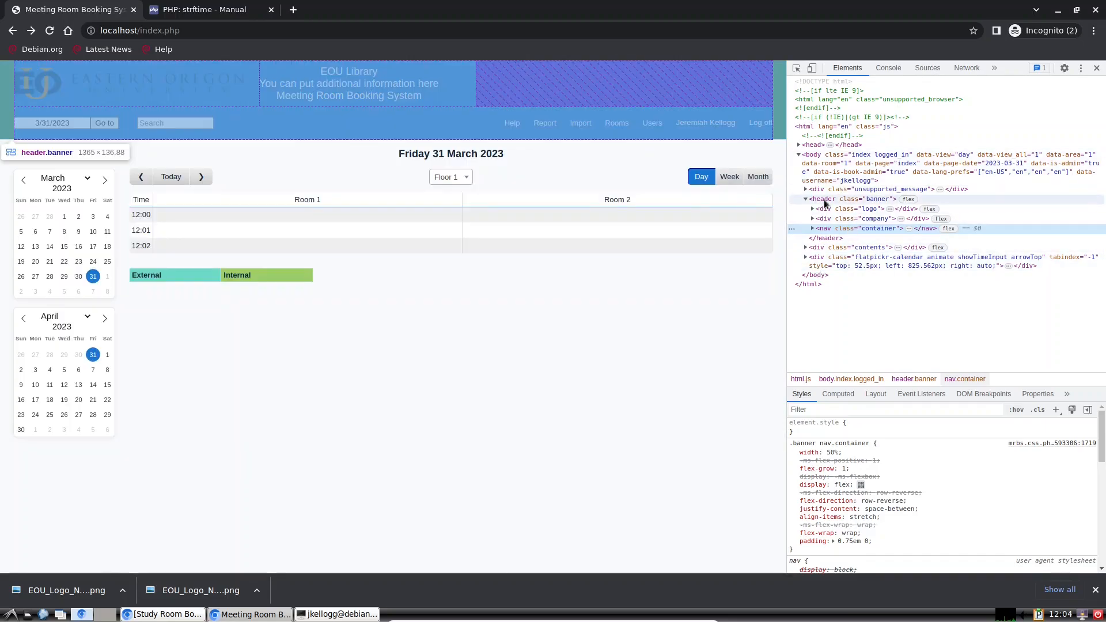
# Step: Inspect header.banner and toggle its #1976D2 background colour off and back on
pyautogui.click(824, 199)
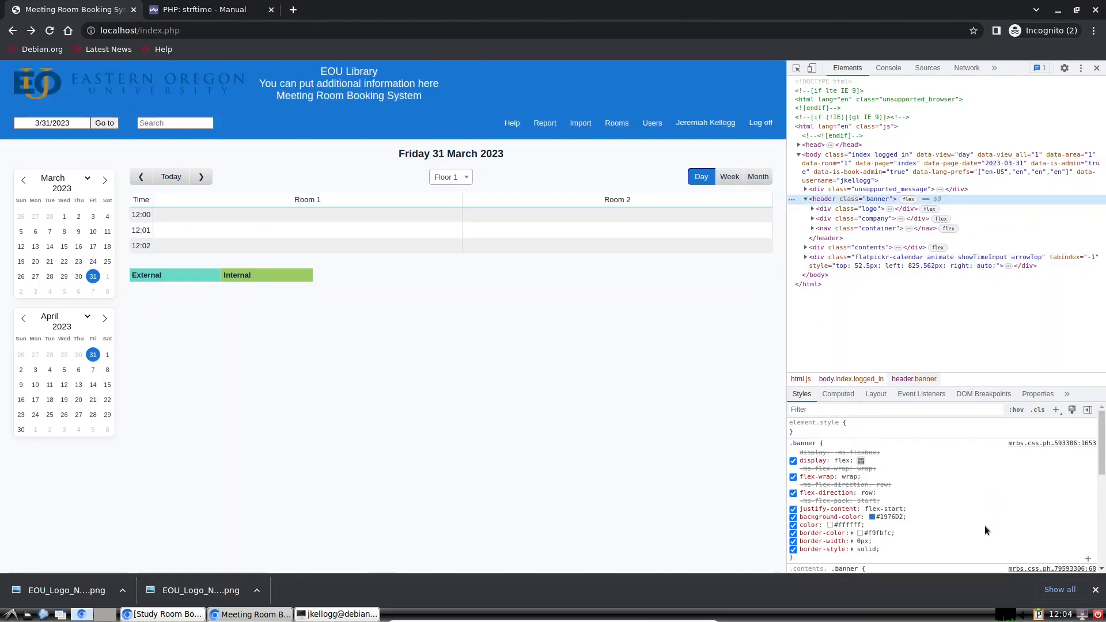
pyautogui.click(876, 518)
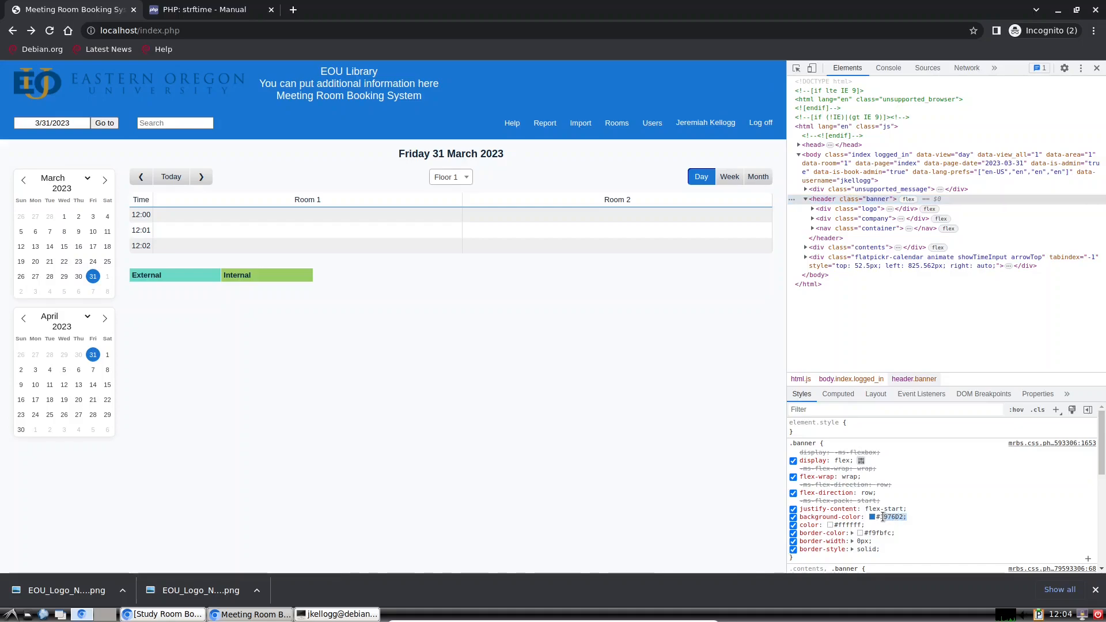
pyautogui.click(939, 510)
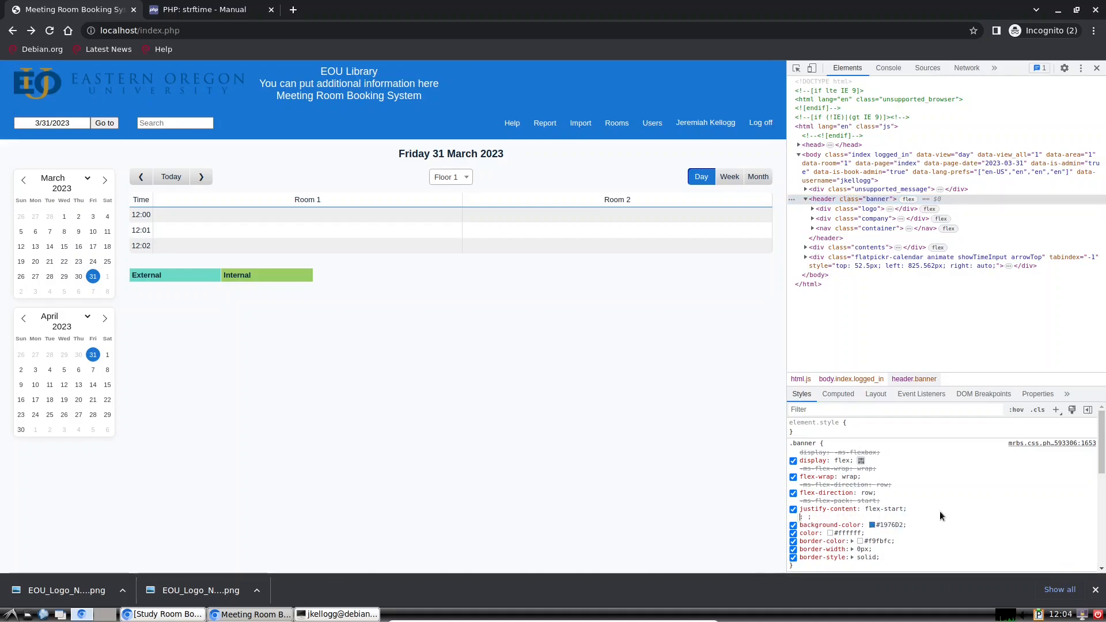
pyautogui.click(794, 526)
pyautogui.click(794, 525)
pyautogui.click(794, 525)
pyautogui.click(794, 518)
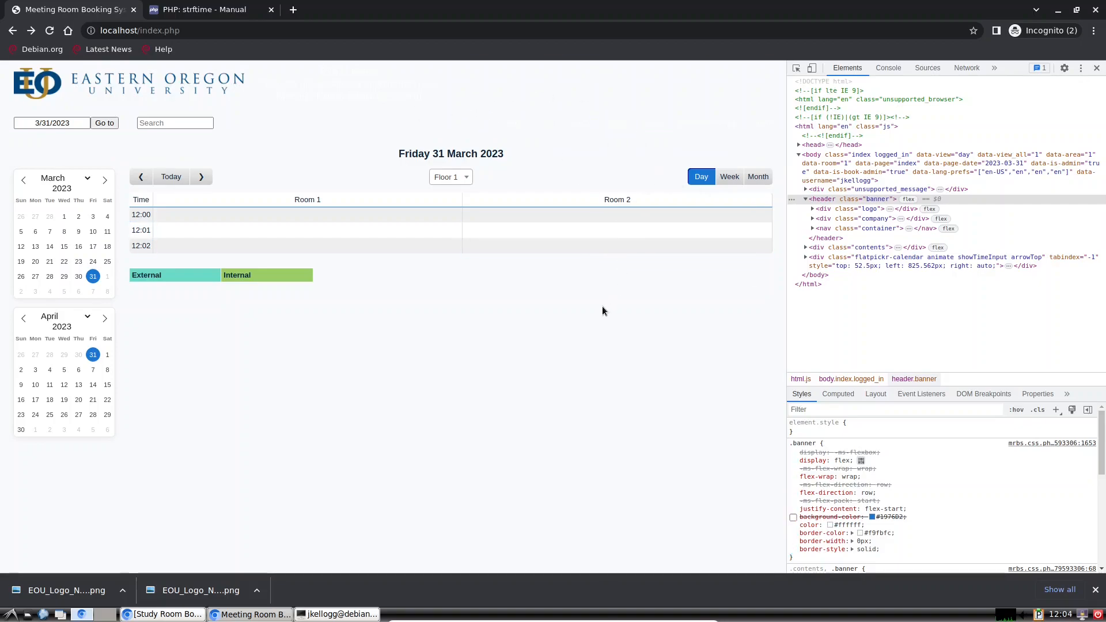
pyautogui.click(793, 518)
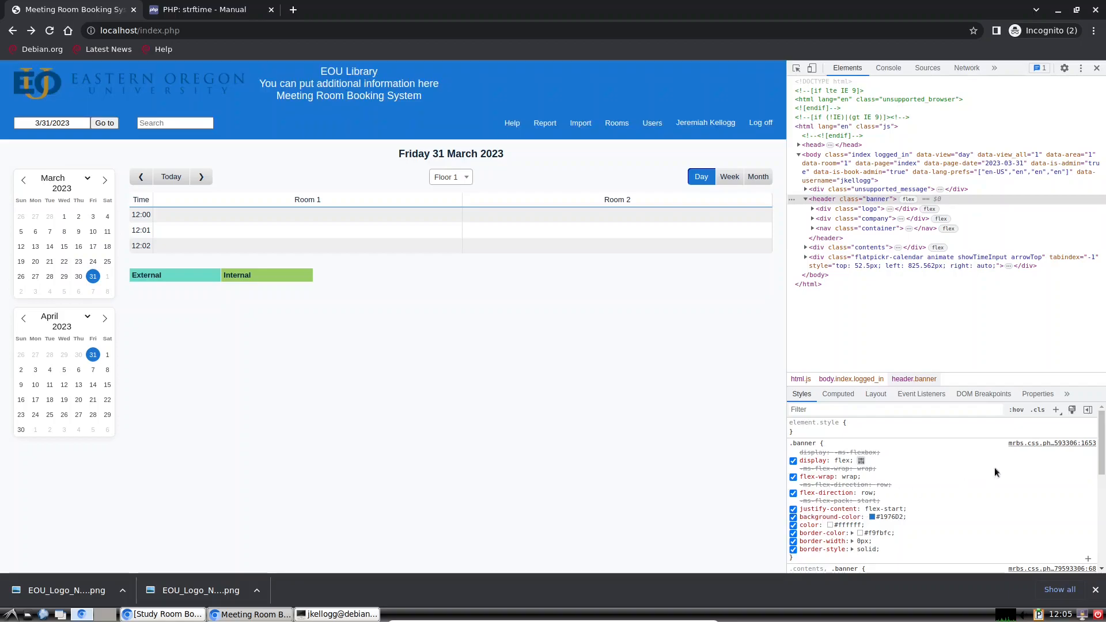
# Step: View the .banner rule in mrbs.css, then close DevTools
pyautogui.click(1047, 444)
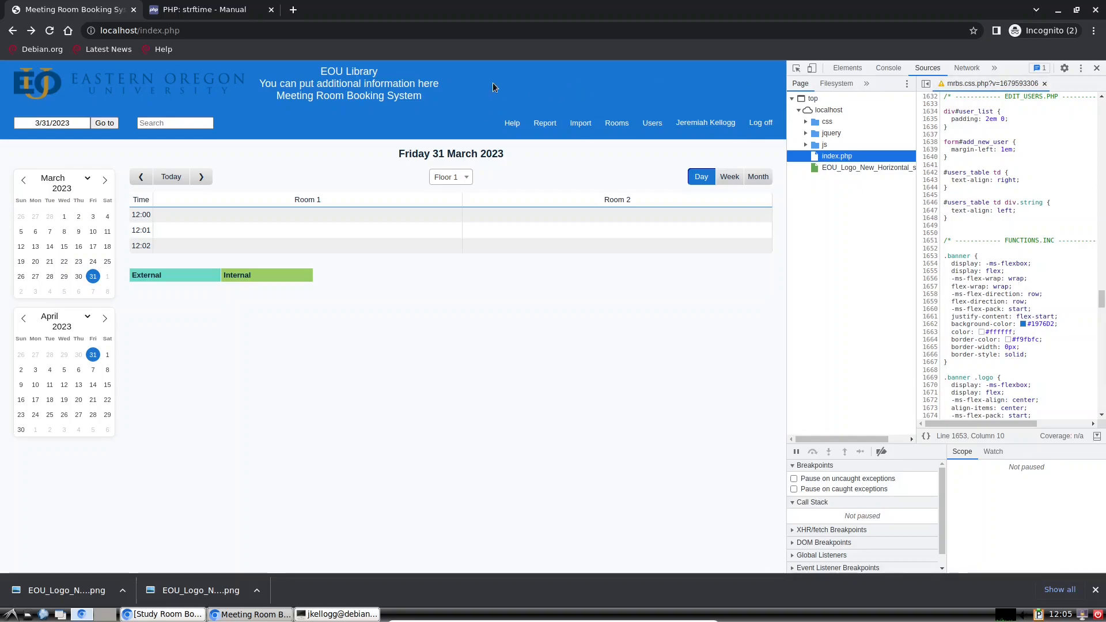
pyautogui.click(1097, 70)
pyautogui.click(1097, 70)
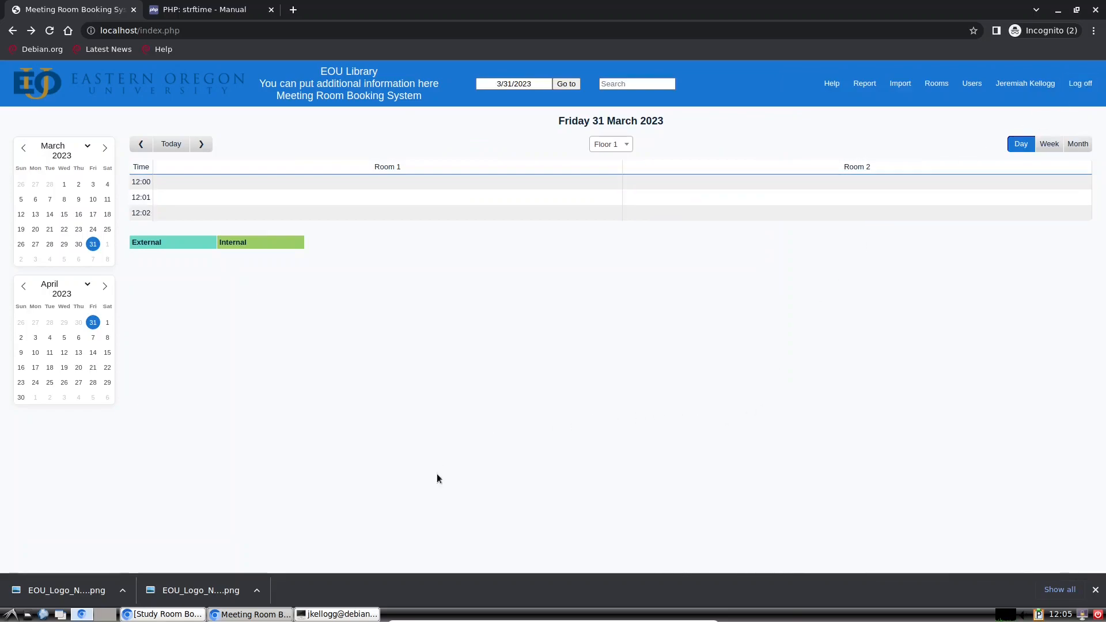
# Step: Exit nano, closing config.inc.php, and clear the stray selection in the terminal
pyautogui.click(316, 615)
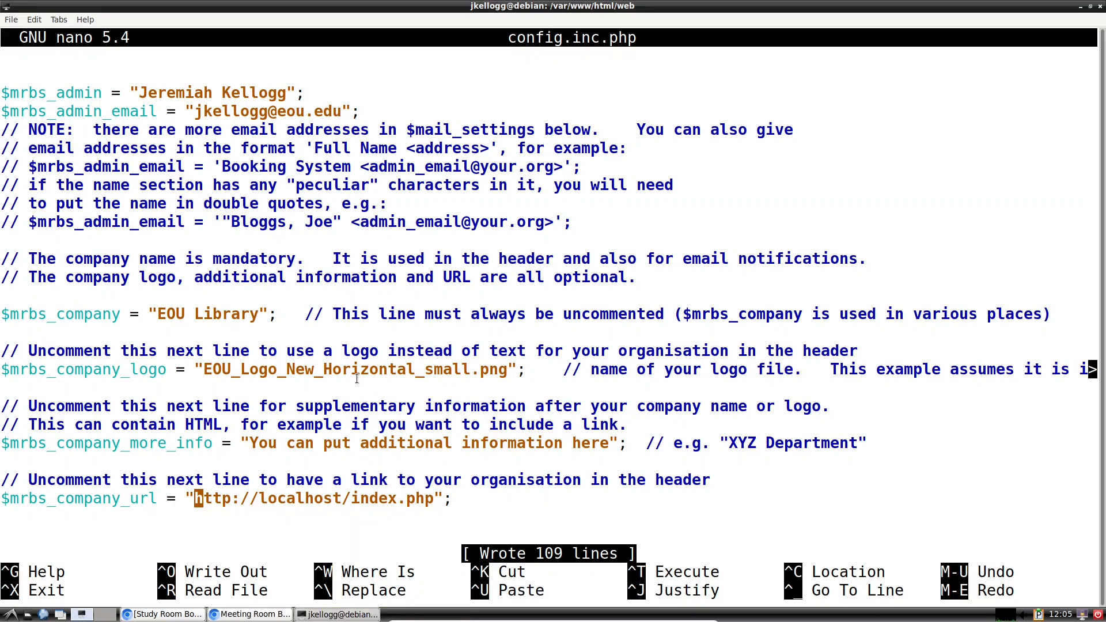
pyautogui.hotkey('ctrl', 'x')
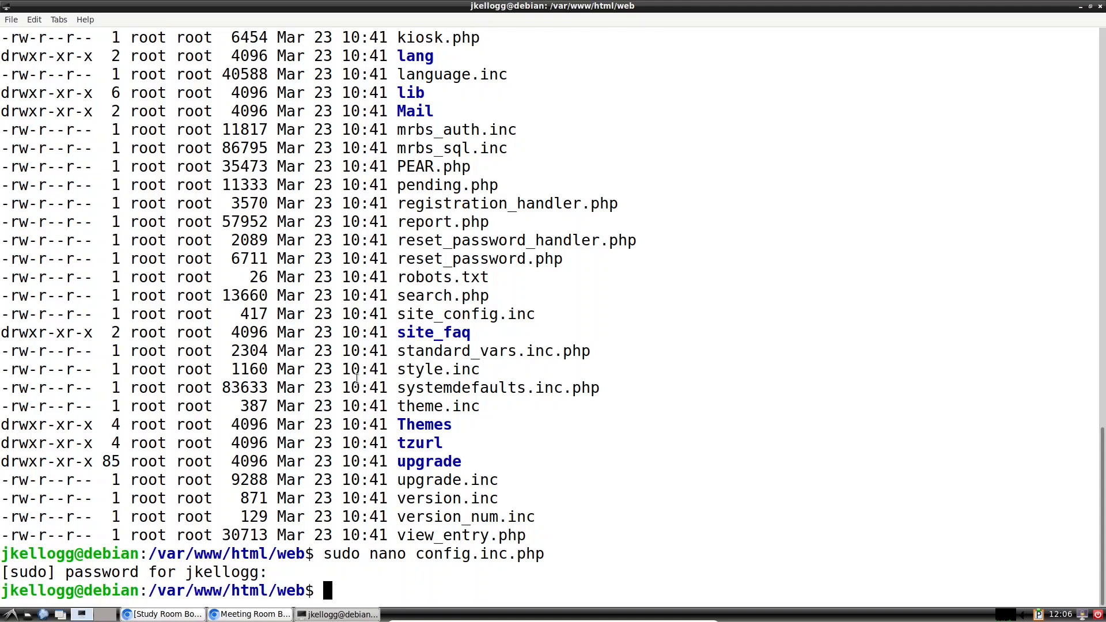
pyautogui.moveTo(564, 397); pyautogui.dragTo(592, 387)
pyautogui.click(376, 584)
# Step: Change into the Themes folder with cd Themes/ and list its contents
pyautogui.write('cd Themes/')
pyautogui.press('Return')
pyautogui.write('ls')
pyautogui.press('Return')
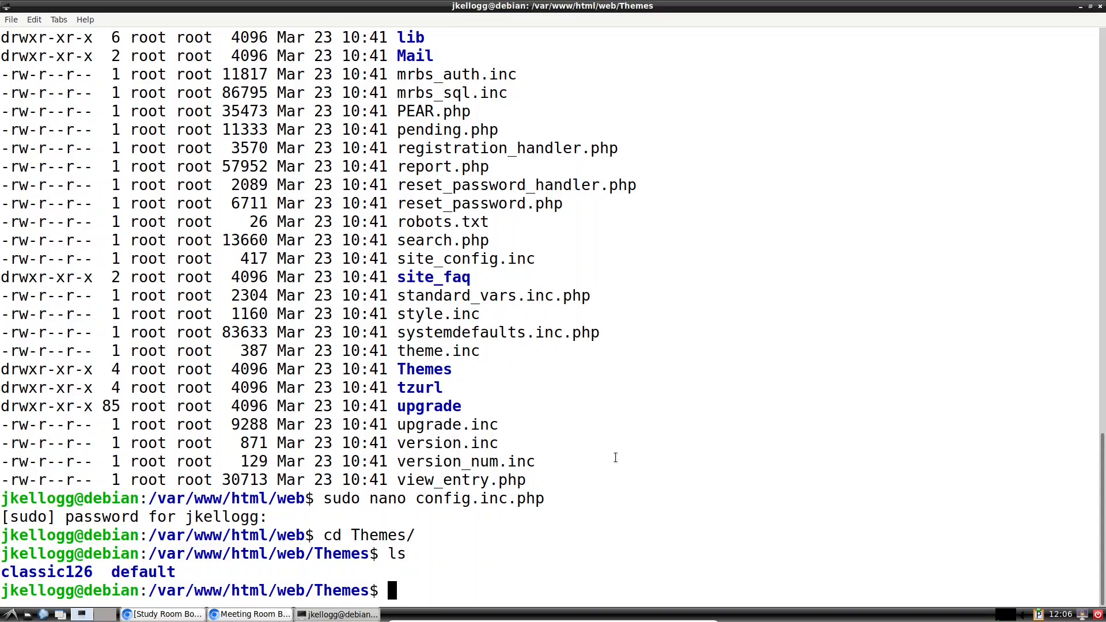
# Step: Enter the default theme folder and list footer.inc, header.inc and styling.inc
pyautogui.write('cd d')
pyautogui.press('Tab')
pyautogui.press('Return')
pyautogui.write('ls')
pyautogui.press('Return')
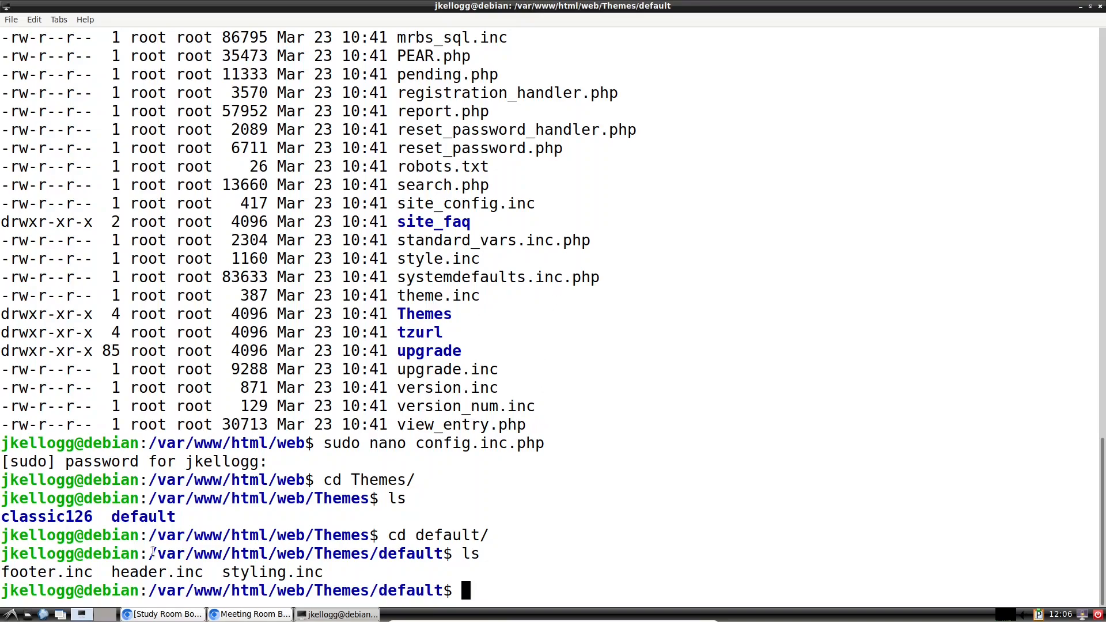
pyautogui.moveTo(206, 572); pyautogui.dragTo(111, 576)
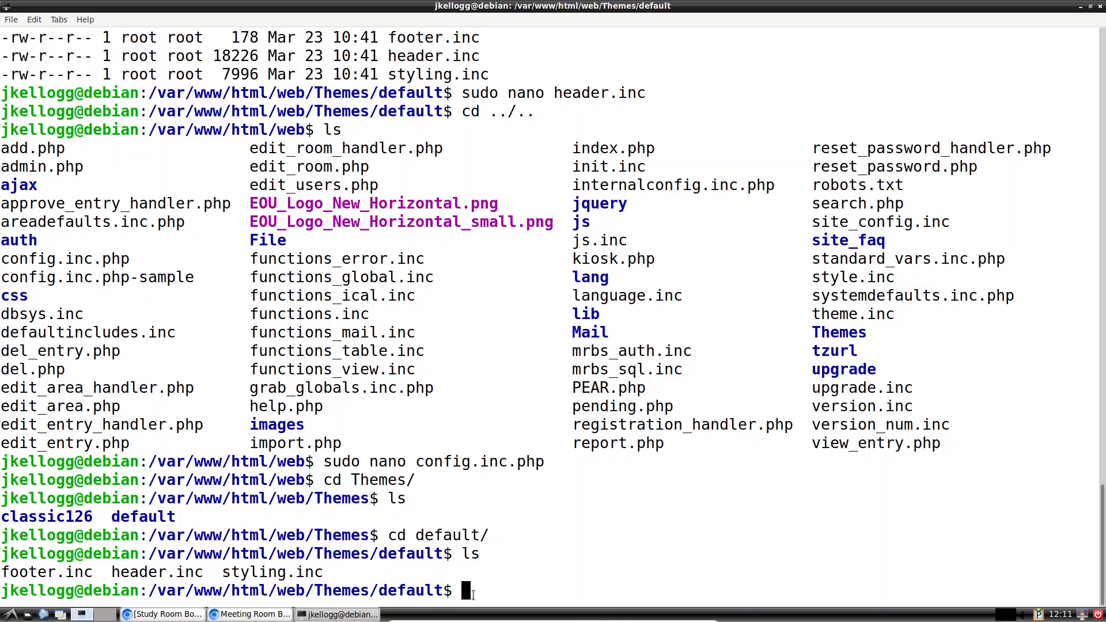
# Step: Open styling.inc with sudo nano and highlight the colour variable and header_back_color lines
pyautogui.write('sudo nano st')
pyautogui.press('Tab')
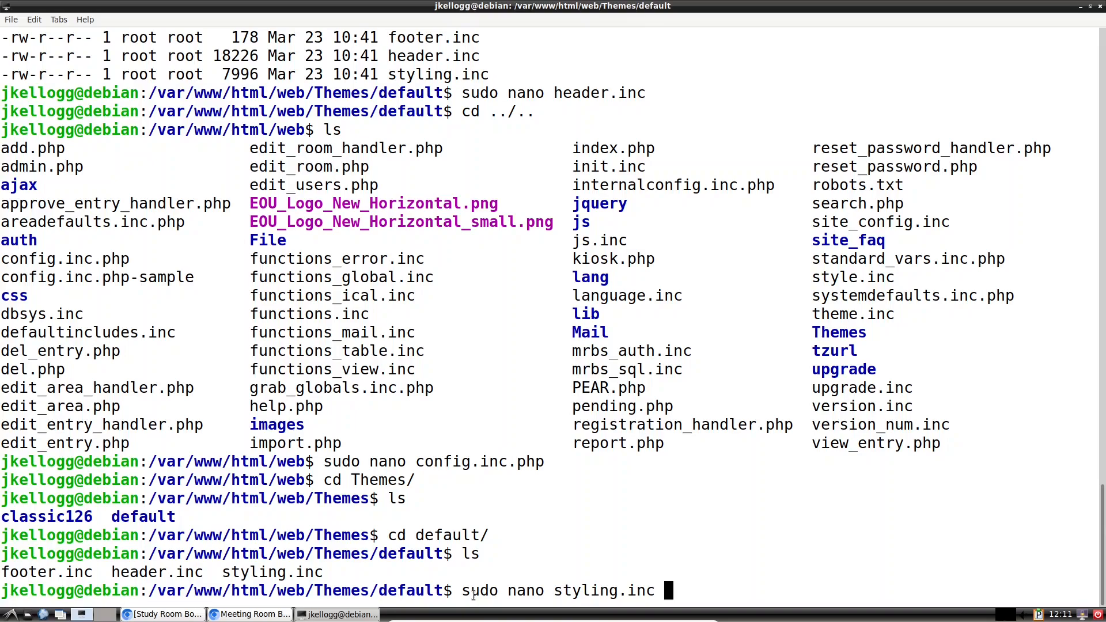
pyautogui.press('Return')
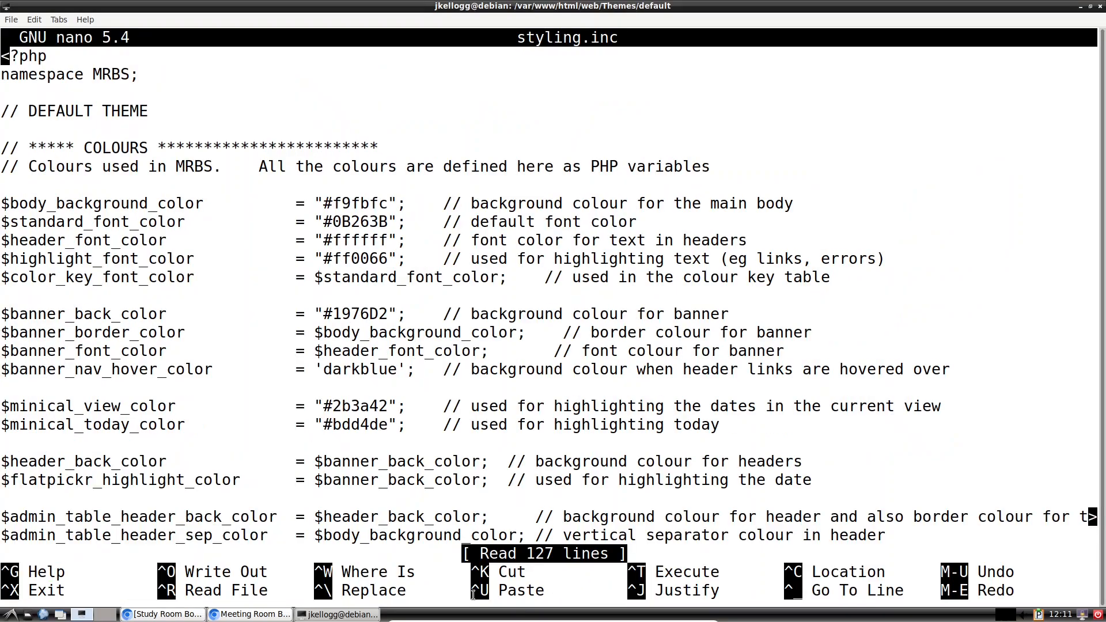
pyautogui.moveTo(10, 195); pyautogui.dragTo(102, 346)
pyautogui.click(146, 269)
pyautogui.moveTo(804, 459); pyautogui.dragTo(2, 458)
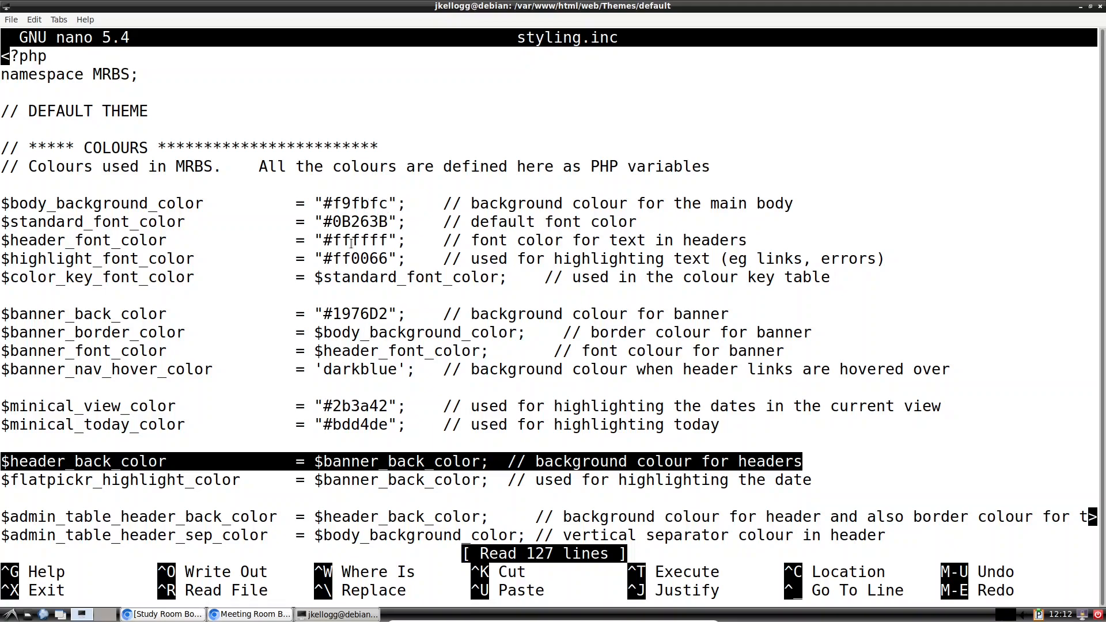
# Step: Search 'w3 schools color picker' in the browser and open the W3Schools HTML Color Picker
pyautogui.click(239, 615)
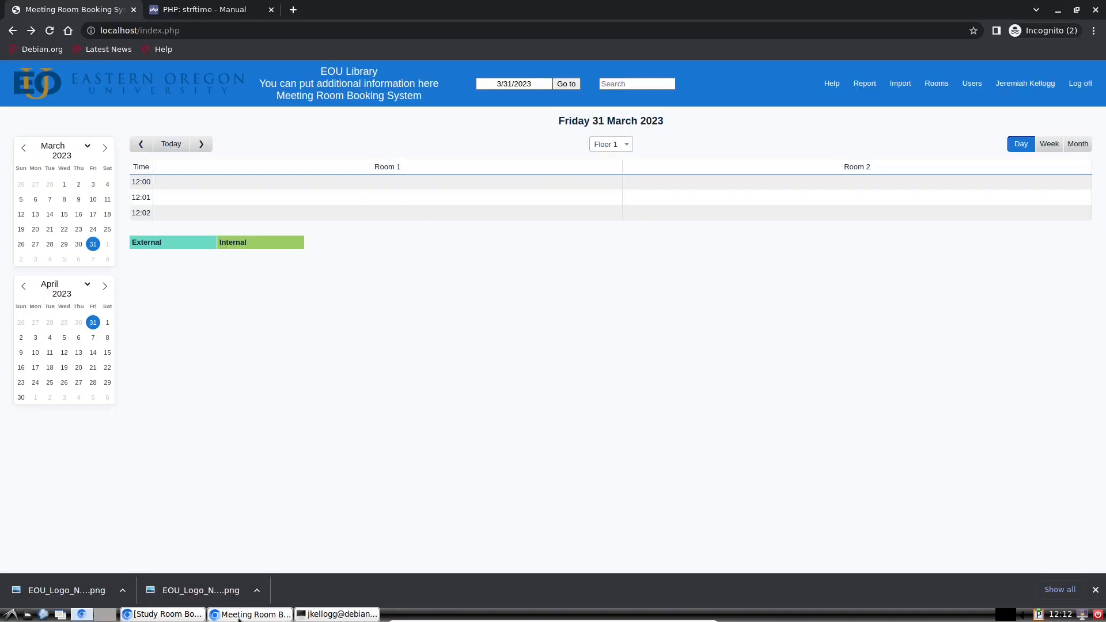
pyautogui.click(220, 14)
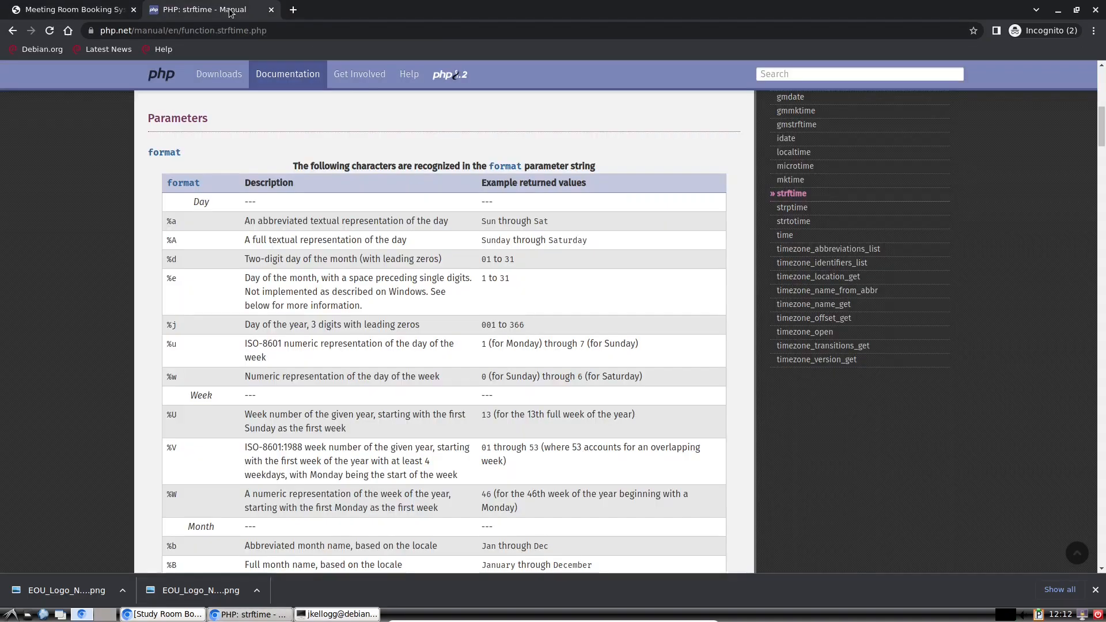
pyautogui.click(186, 30)
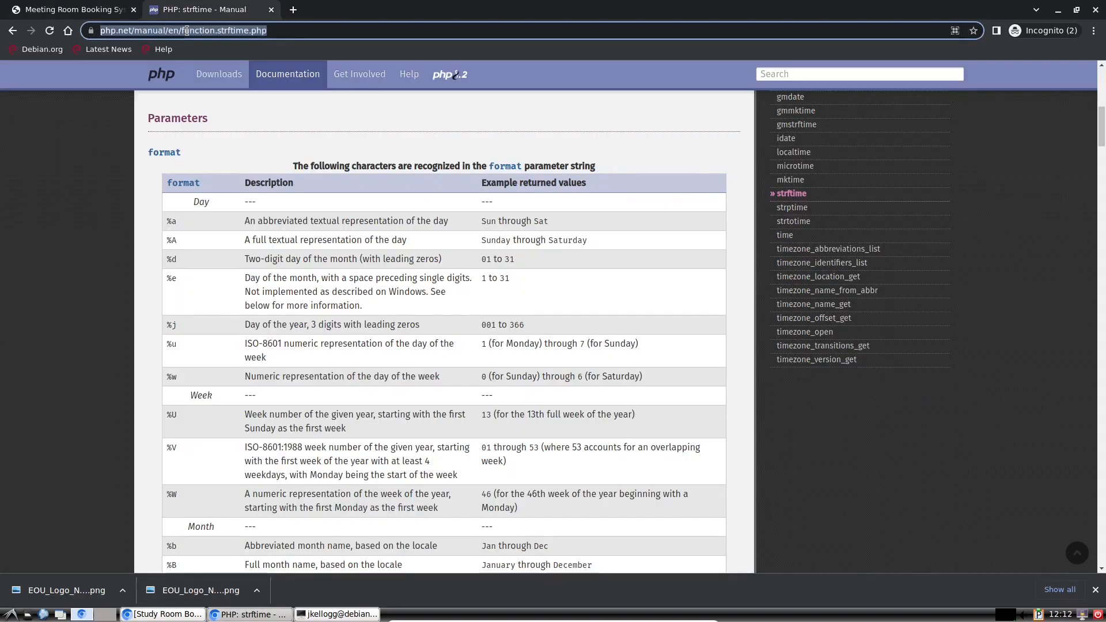
pyautogui.write('w3')
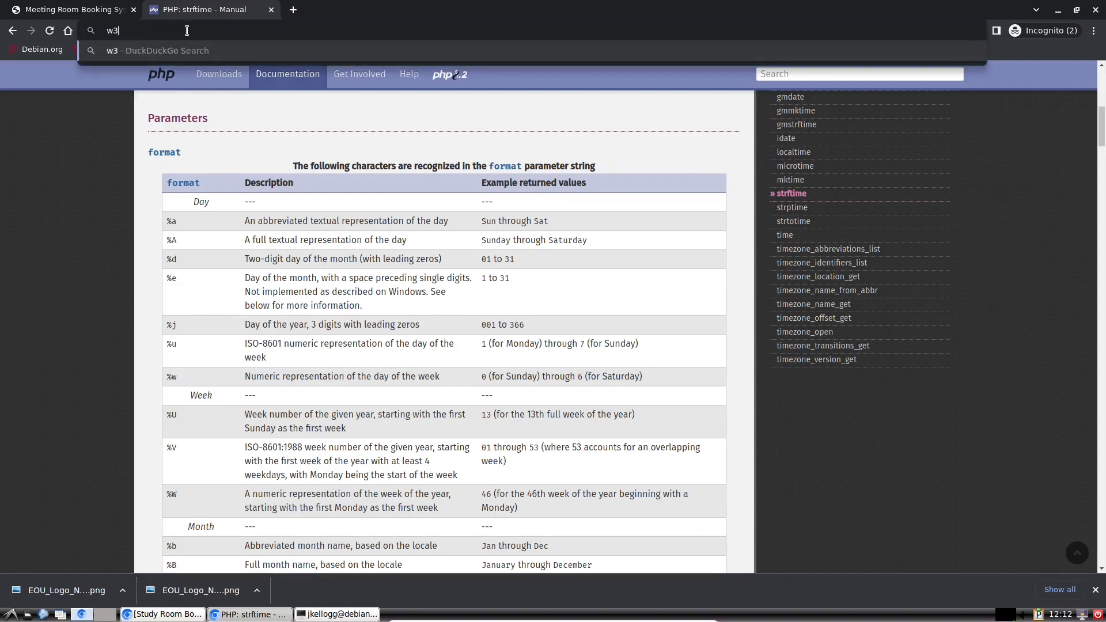
pyautogui.write(' schools ')
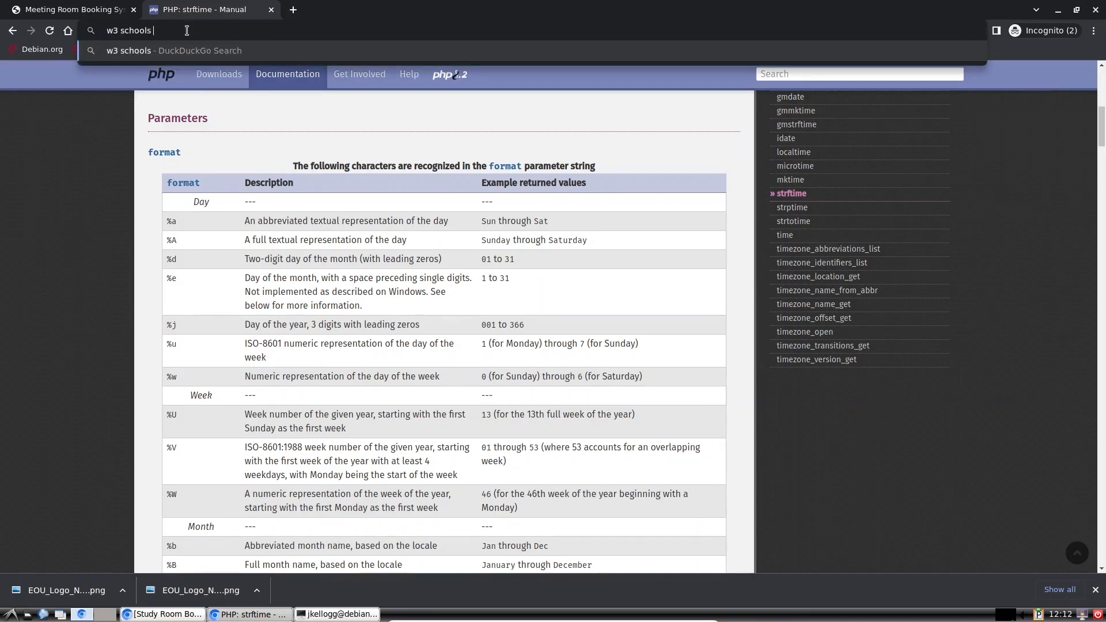
pyautogui.write('color picker')
pyautogui.press('Return')
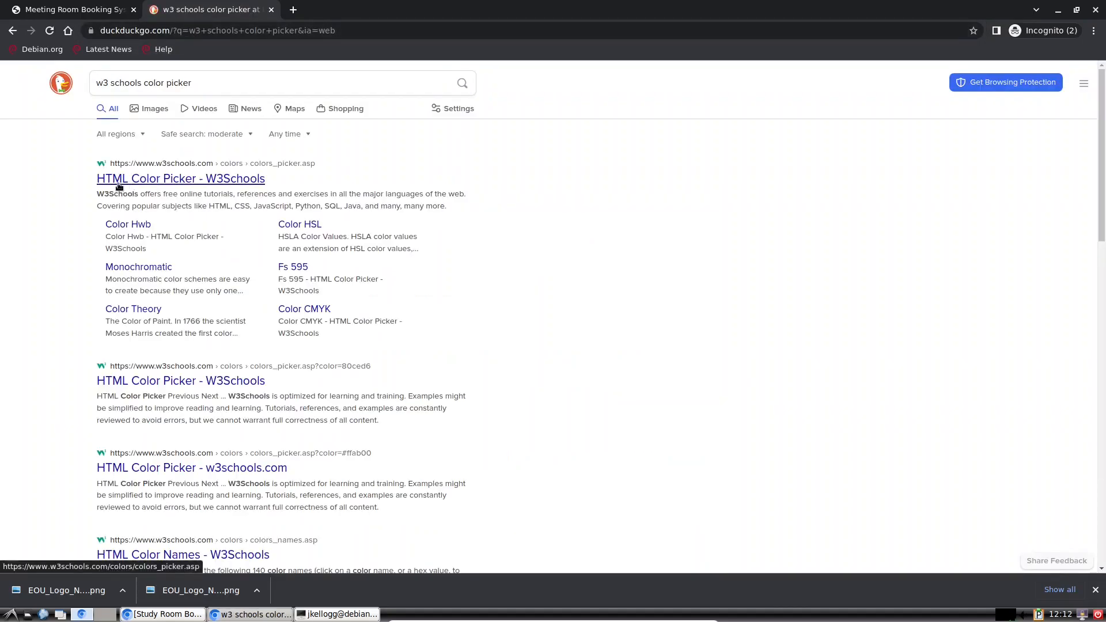
pyautogui.click(247, 182)
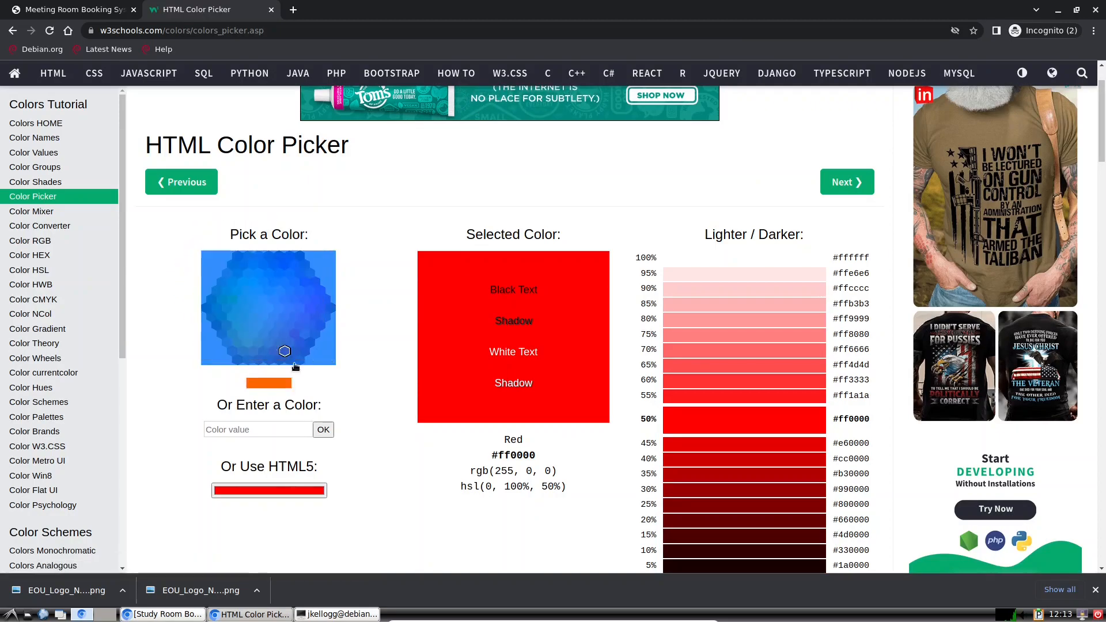
# Step: Try pink, yellow, lavender and greys, settling on light grey #e6e6e6
pyautogui.click(275, 322)
pyautogui.click(264, 317)
pyautogui.click(281, 299)
pyautogui.click(269, 307)
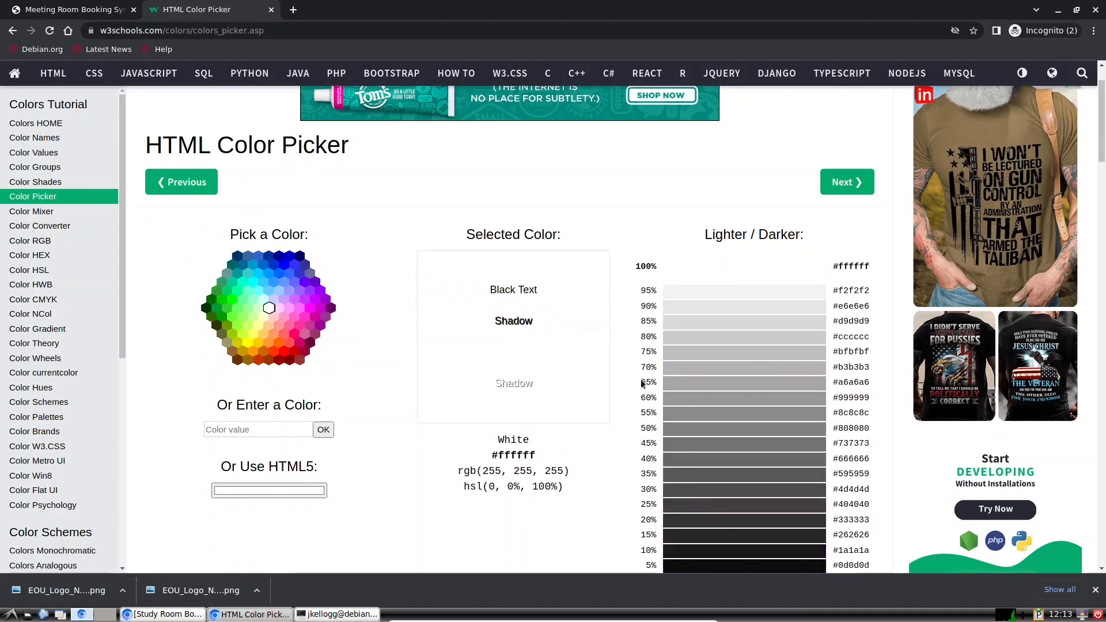
pyautogui.click(716, 385)
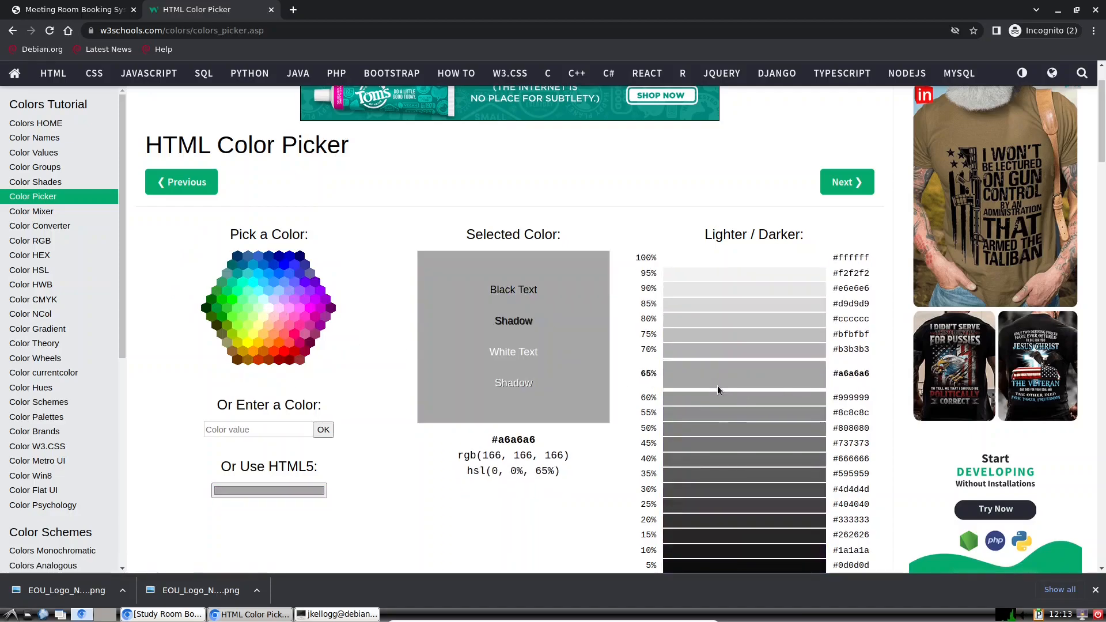
pyautogui.click(716, 415)
pyautogui.click(720, 442)
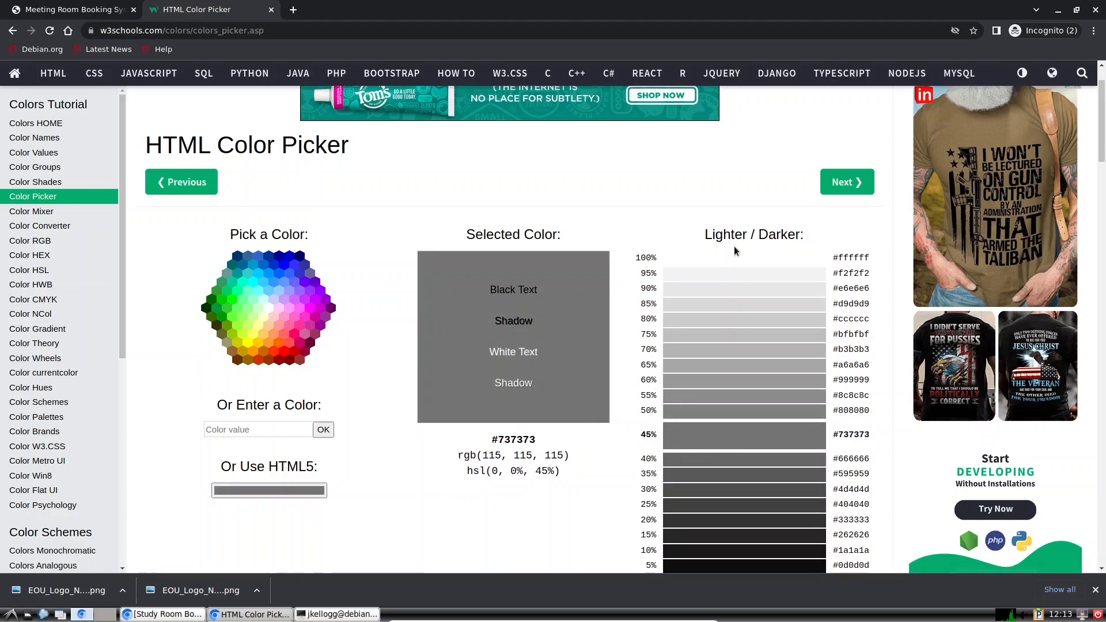
pyautogui.click(714, 288)
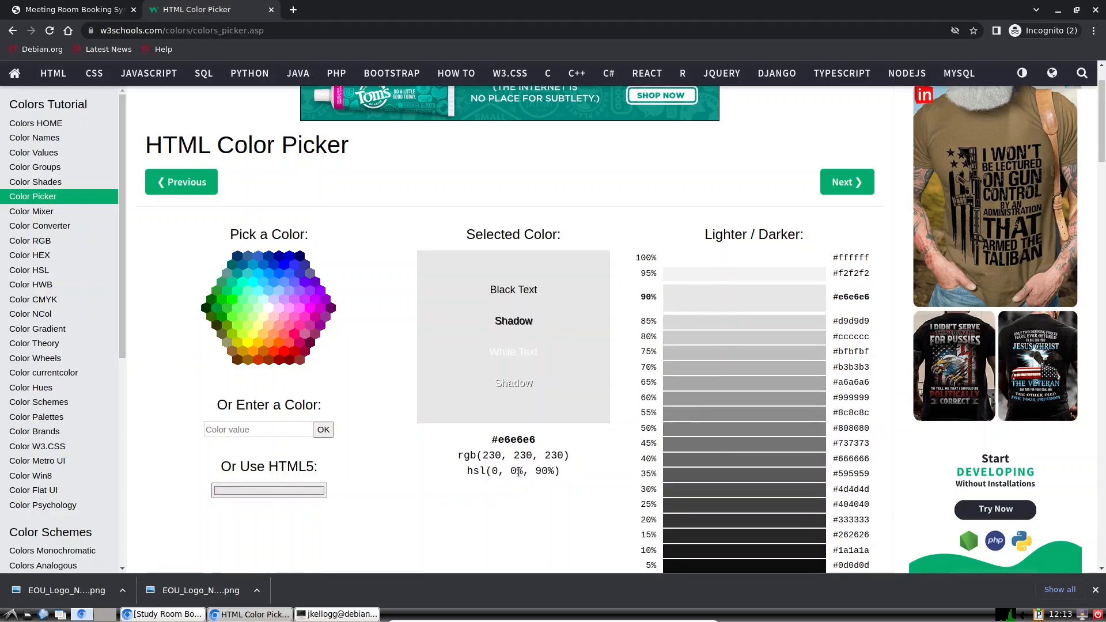
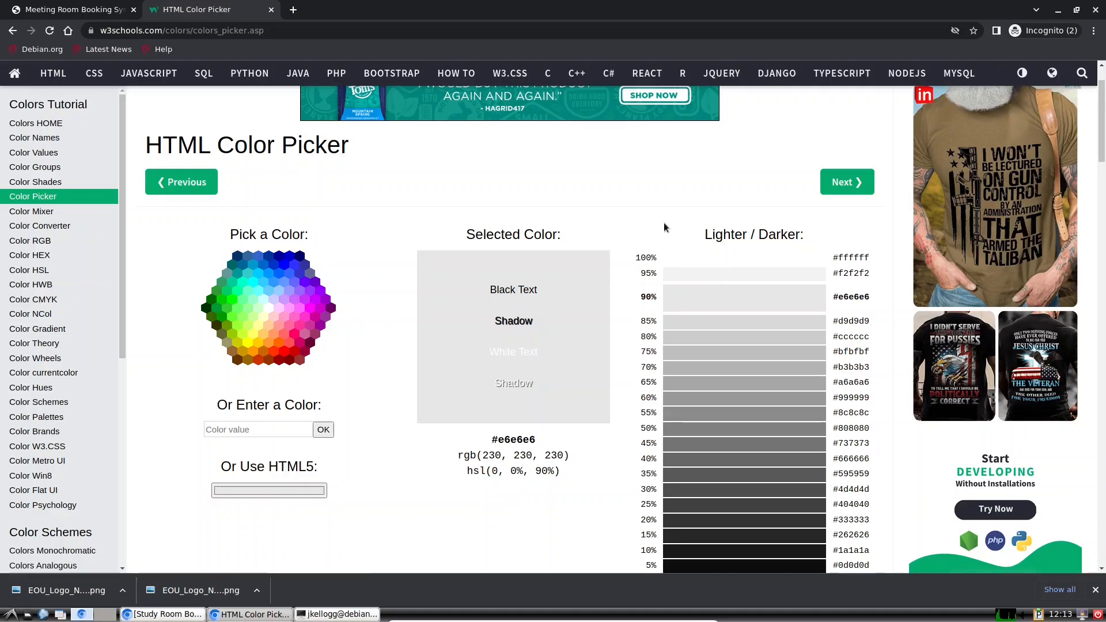
# Step: Pick white in the W3Schools colour picker and copy its #ffffff hex value
pyautogui.click(674, 258)
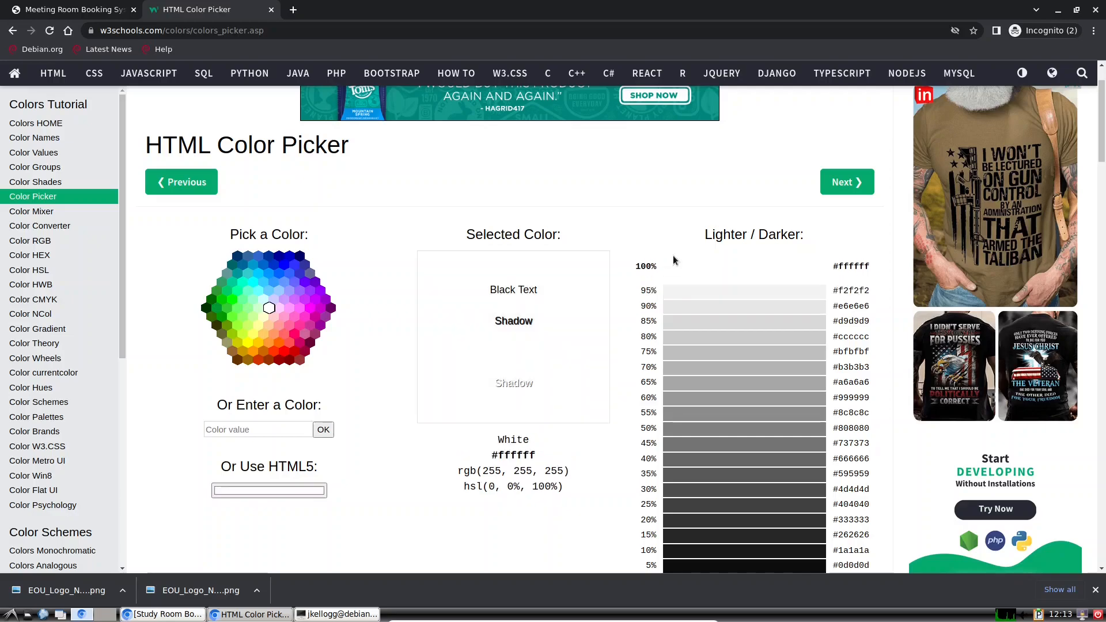
pyautogui.moveTo(543, 457); pyautogui.dragTo(492, 456)
pyautogui.hotkey('ctrl', 'c')
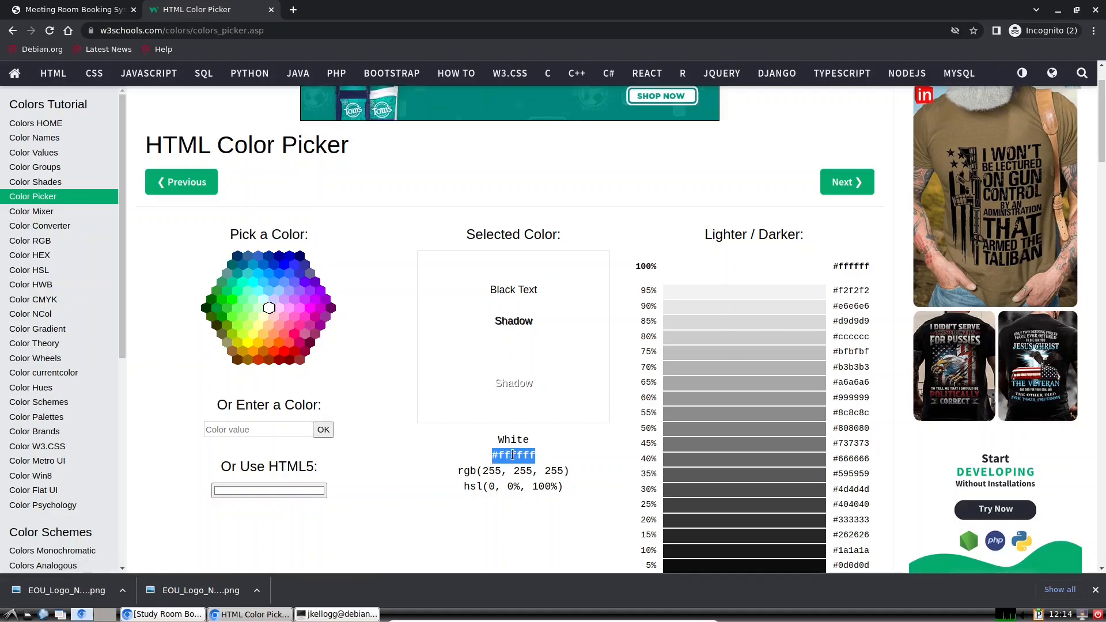
pyautogui.rightClick(516, 457)
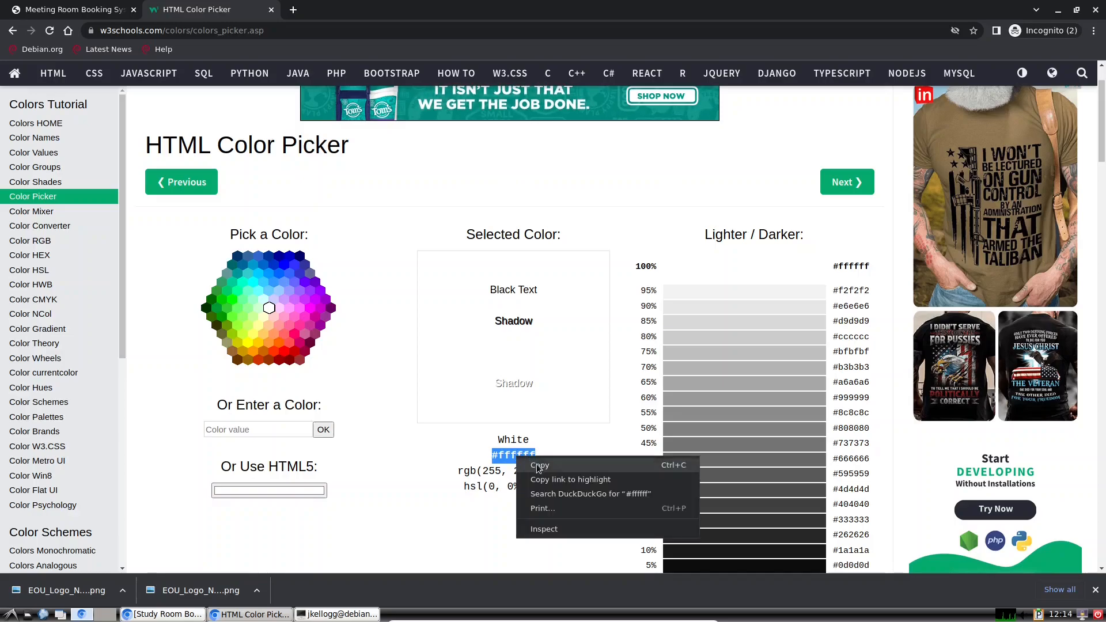
pyautogui.click(540, 465)
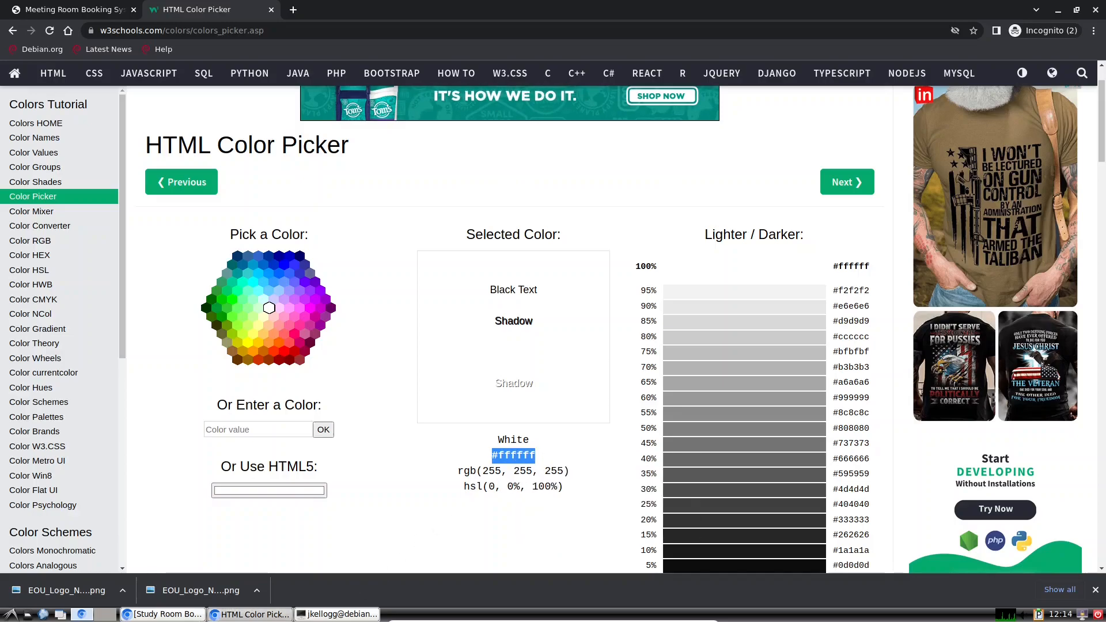
pyautogui.click(335, 614)
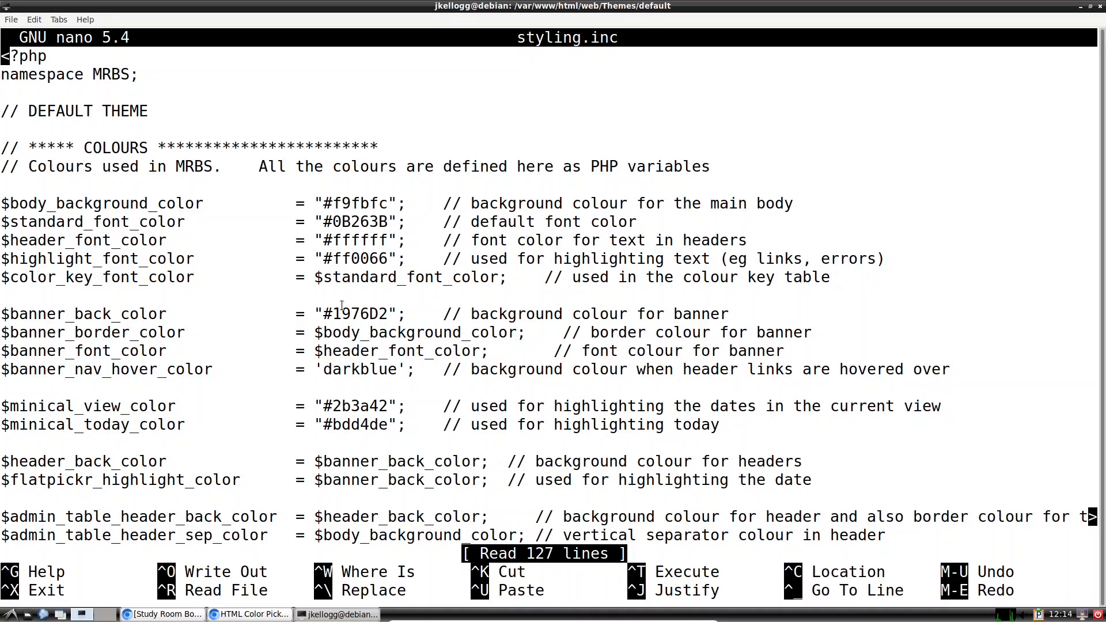
# Step: Replace $banner_back_color #1976D2 with the pasted #ffffff in styling.inc and save
pyautogui.press('Down')
pyautogui.press('Down')
pyautogui.press('Down')
pyautogui.press('Down')
pyautogui.press('Down')
pyautogui.press('Down')
pyautogui.press('Down')
pyautogui.press('Down')
pyautogui.press('Down')
pyautogui.press('Down')
pyautogui.press('Down')
pyautogui.press('Down')
pyautogui.press('Down')
pyautogui.press('Down')
pyautogui.press('Right')
pyautogui.press('Right')
pyautogui.press('Right')
pyautogui.press('Right')
pyautogui.press('Right')
pyautogui.press('Right')
pyautogui.press('Right')
pyautogui.press('Right')
pyautogui.press('Right')
pyautogui.press('Right')
pyautogui.press('Right')
pyautogui.press('Right')
pyautogui.press('Right')
pyautogui.press('Right')
pyautogui.press('Right')
pyautogui.press('Right')
pyautogui.press('Right')
pyautogui.press('Right')
pyautogui.press('Right')
pyautogui.press('Right')
pyautogui.press('Right')
pyautogui.press('Right')
pyautogui.press('Right')
pyautogui.press('Right')
pyautogui.press('Right')
pyautogui.press('Right')
pyautogui.press('Right')
pyautogui.press('Right')
pyautogui.press('Right')
pyautogui.press('Right')
pyautogui.press('Right')
pyautogui.press('Right')
pyautogui.press('Right')
pyautogui.press('Right')
pyautogui.press('Right')
pyautogui.press('Right')
pyautogui.press('Right')
pyautogui.press('Right')
pyautogui.press('Right')
pyautogui.press('Right')
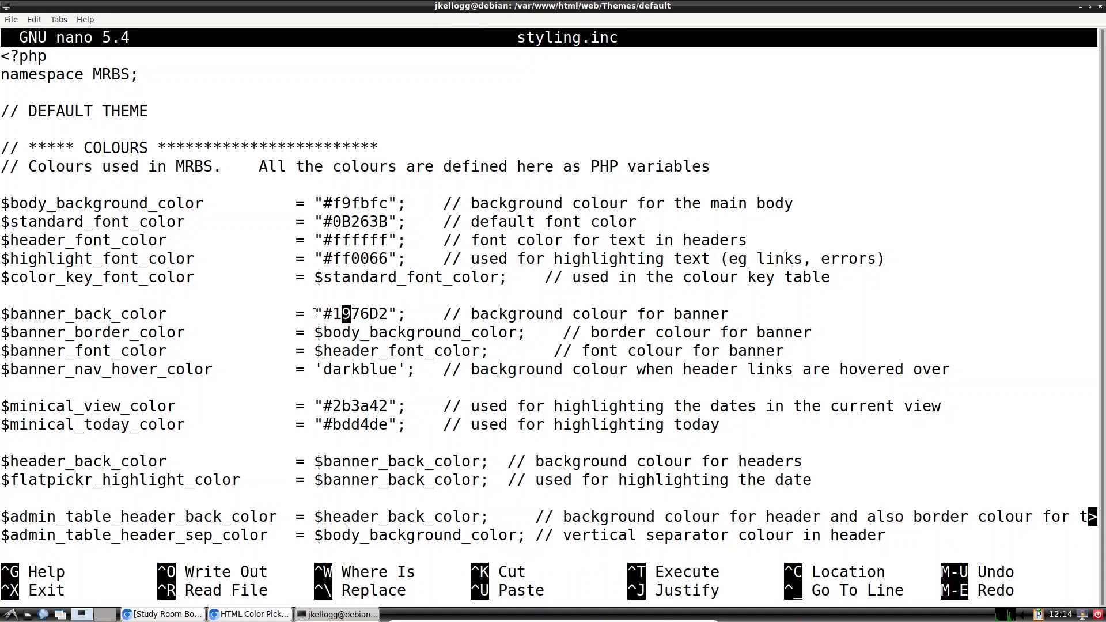
pyautogui.press('BackSpace')
pyautogui.press('BackSpace')
pyautogui.press('BackSpace')
pyautogui.press('BackSpace')
pyautogui.press('BackSpace')
pyautogui.press('BackSpace')
pyautogui.press('BackSpace')
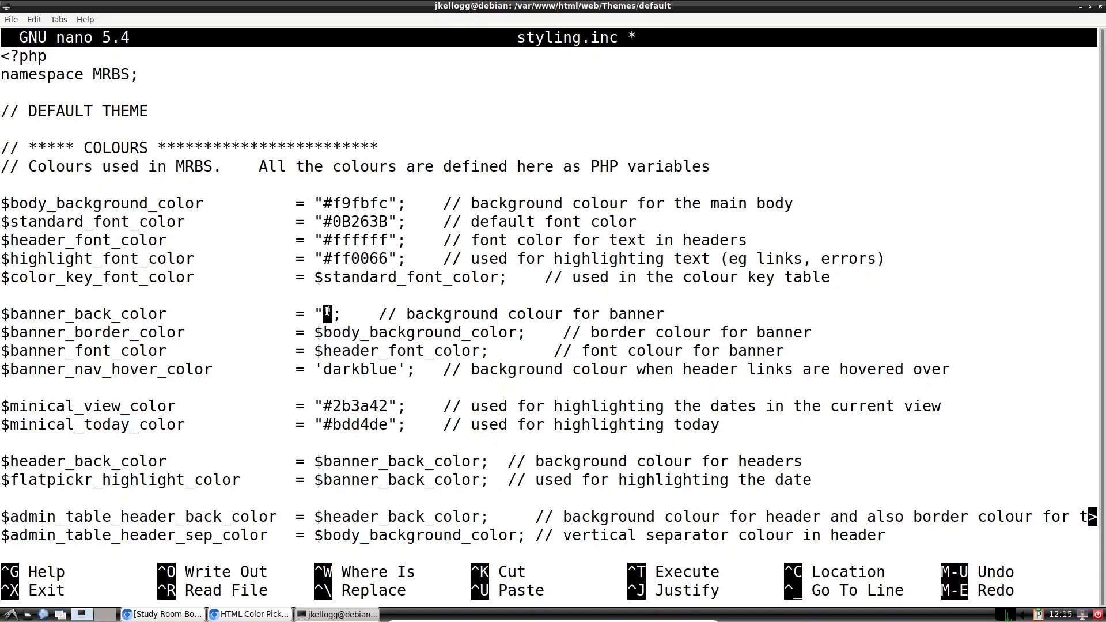
pyautogui.rightClick(327, 313)
pyautogui.click(355, 365)
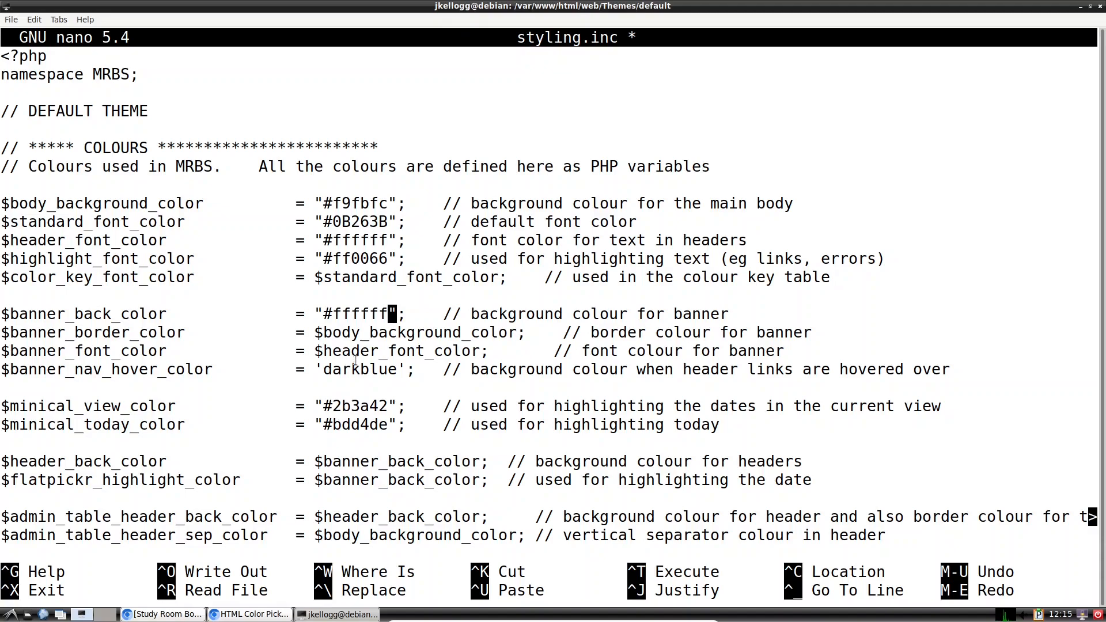
pyautogui.hotkey('ctrl', 's')
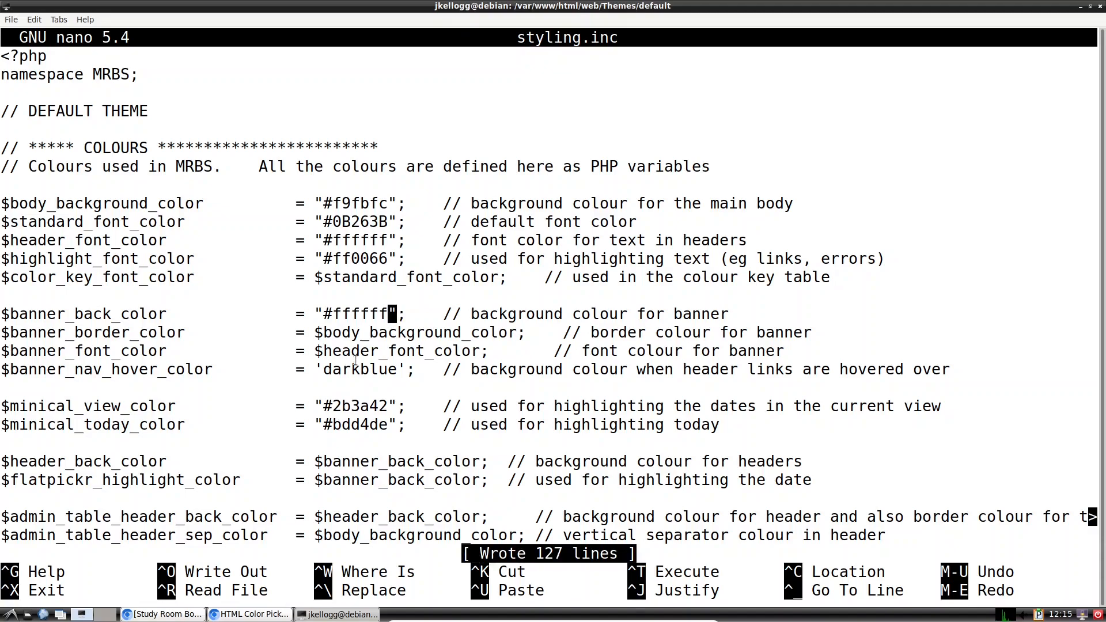
pyautogui.click(163, 615)
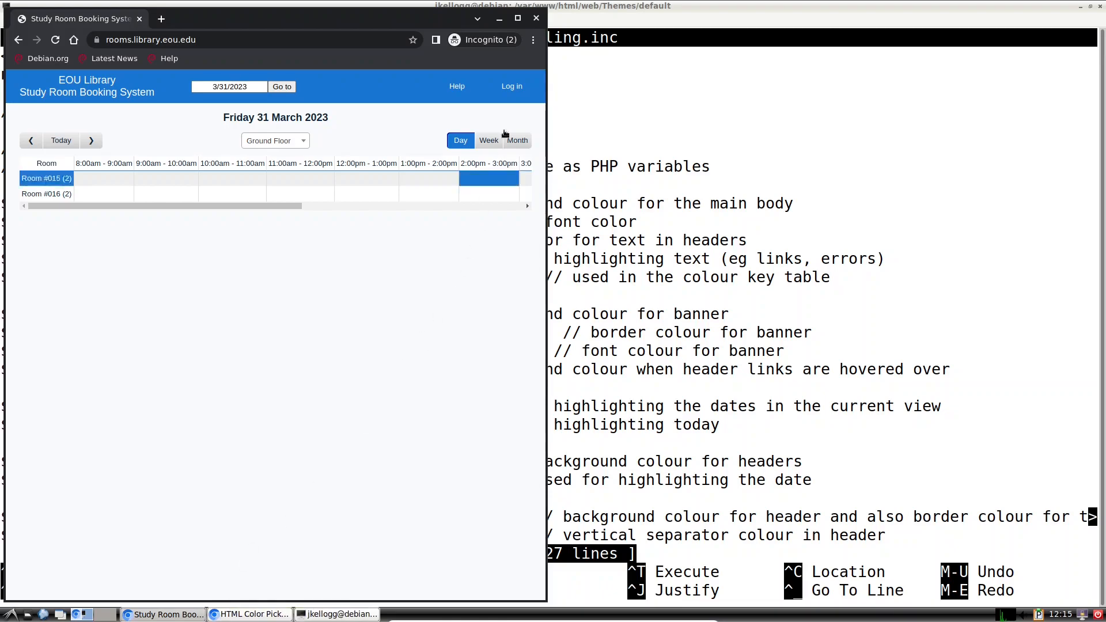
# Step: Reload the Meeting Room Booking System page to show the white banner with the logo
pyautogui.click(537, 20)
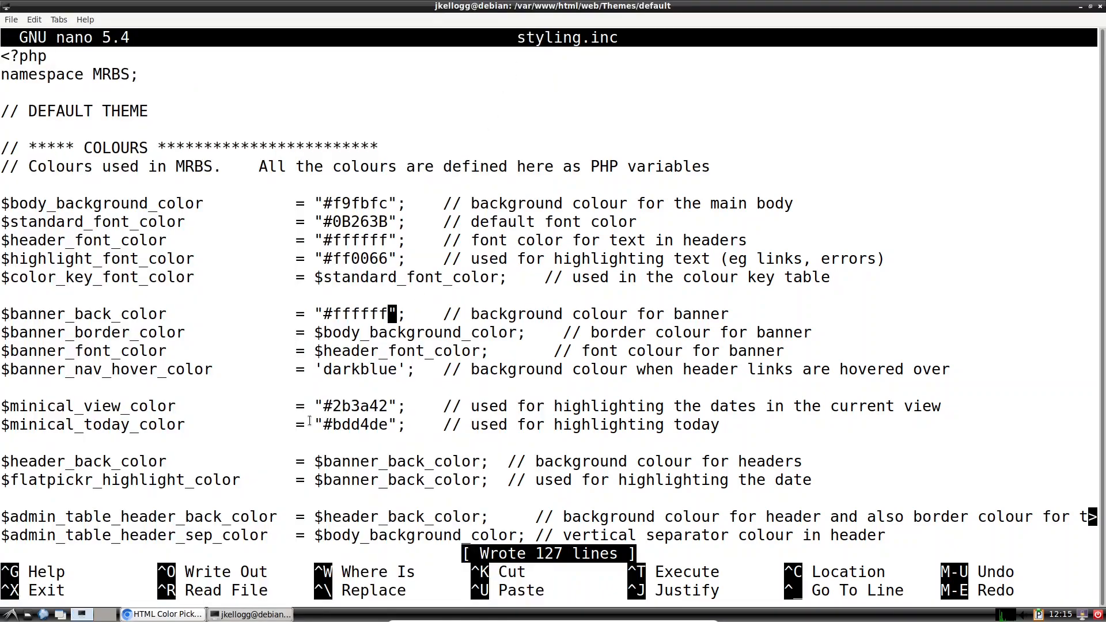
pyautogui.click(184, 615)
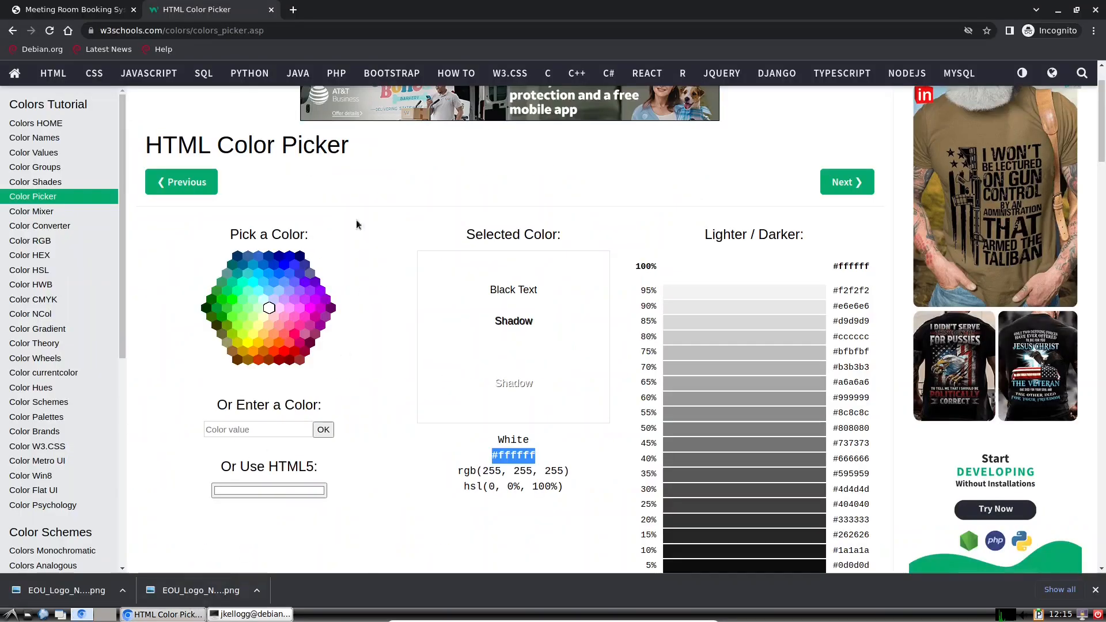
pyautogui.click(81, 10)
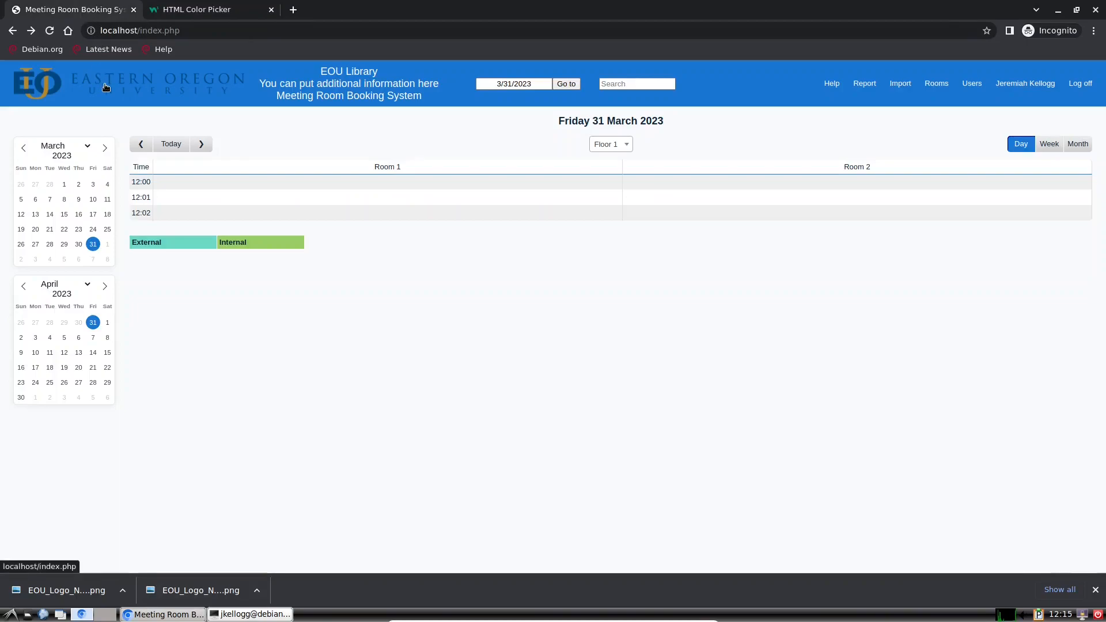
pyautogui.click(50, 32)
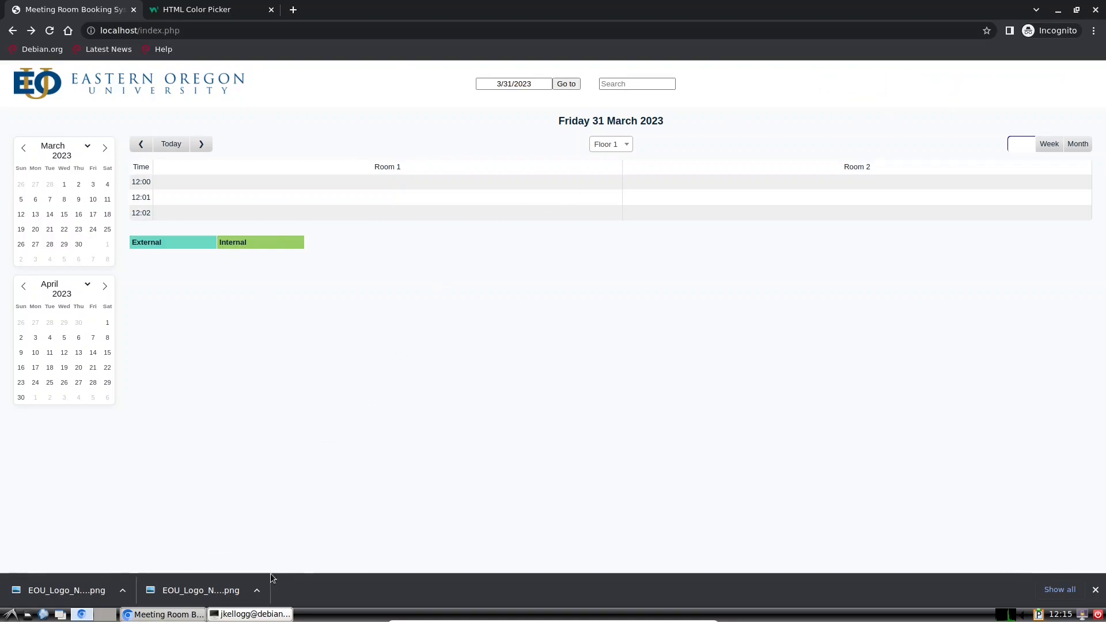
pyautogui.click(258, 615)
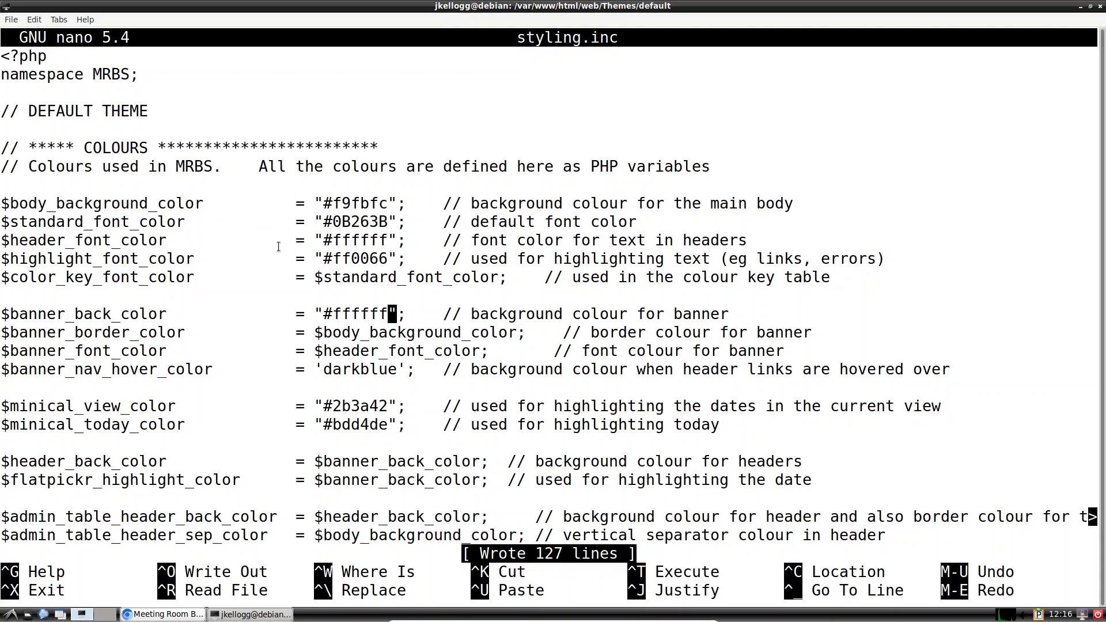
# Step: Change $header_font_color from #ffffff to $standard_font_color and save styling.inc
pyautogui.moveTo(389, 222); pyautogui.dragTo(333, 224)
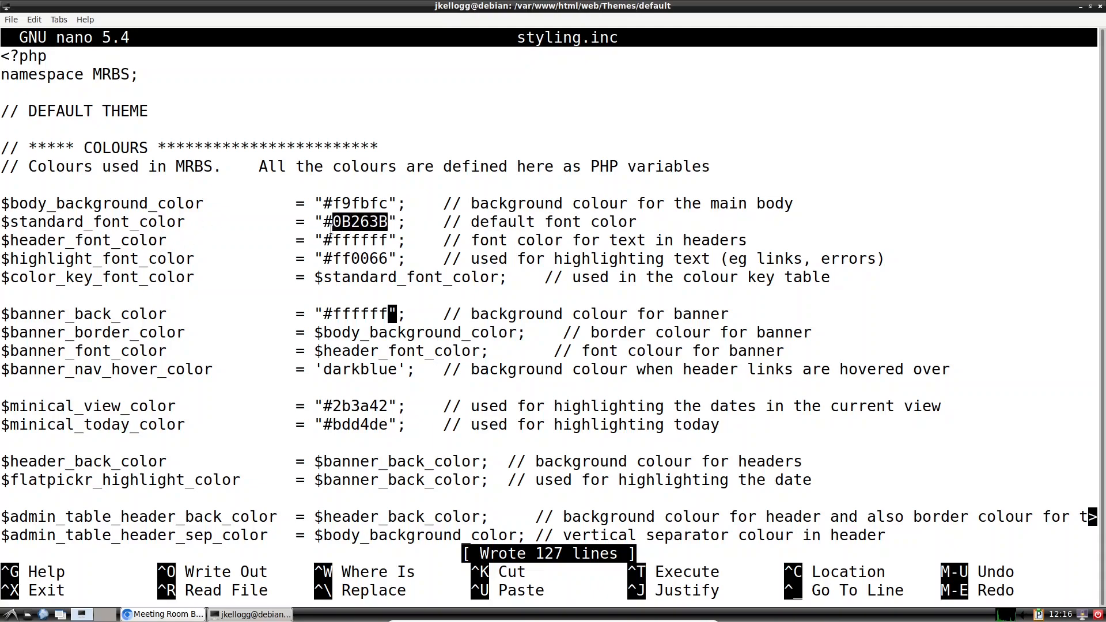
pyautogui.click(372, 227)
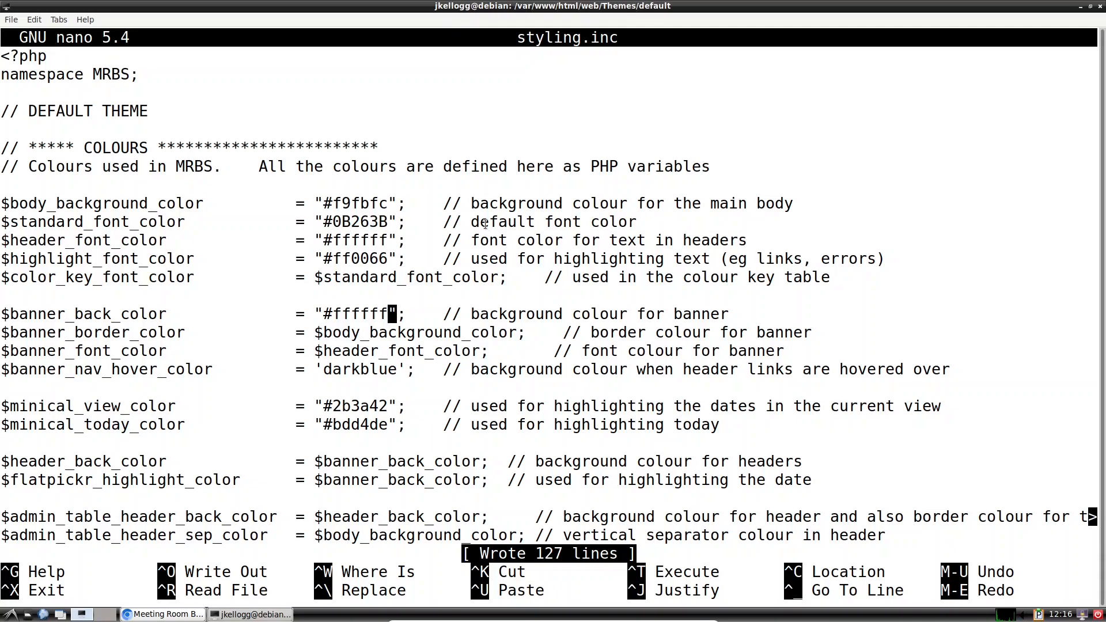
pyautogui.press('Up')
pyautogui.press('Up')
pyautogui.press('Up')
pyautogui.press('Up')
pyautogui.press('BackSpace')
pyautogui.press('BackSpace')
pyautogui.press('BackSpace')
pyautogui.press('BackSpace')
pyautogui.press('BackSpace')
pyautogui.press('BackSpace')
pyautogui.press('BackSpace')
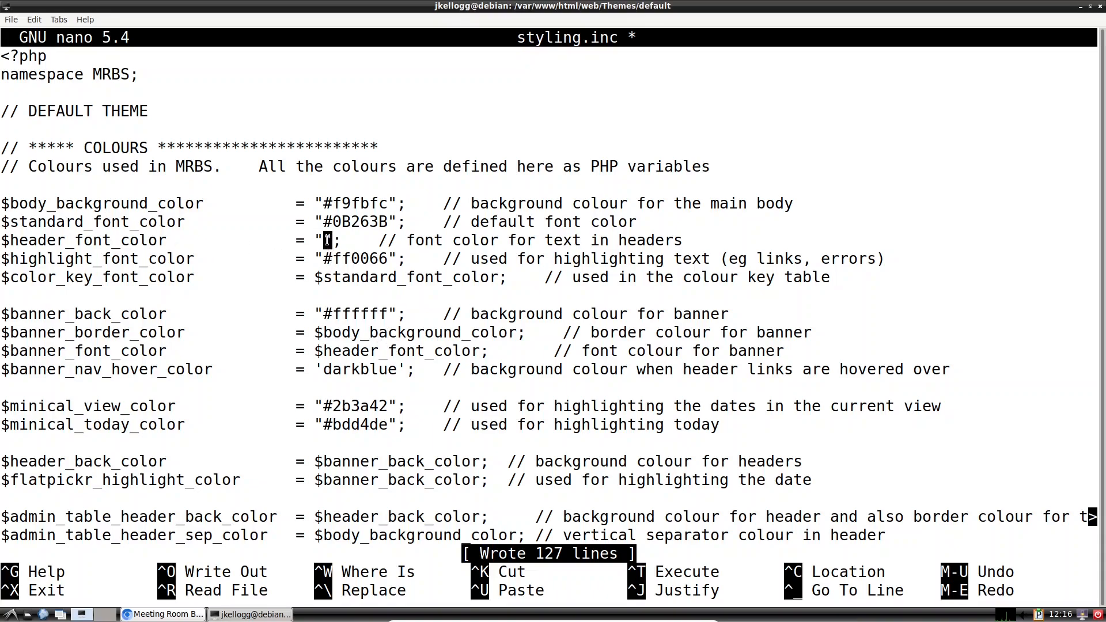
pyautogui.write('$')
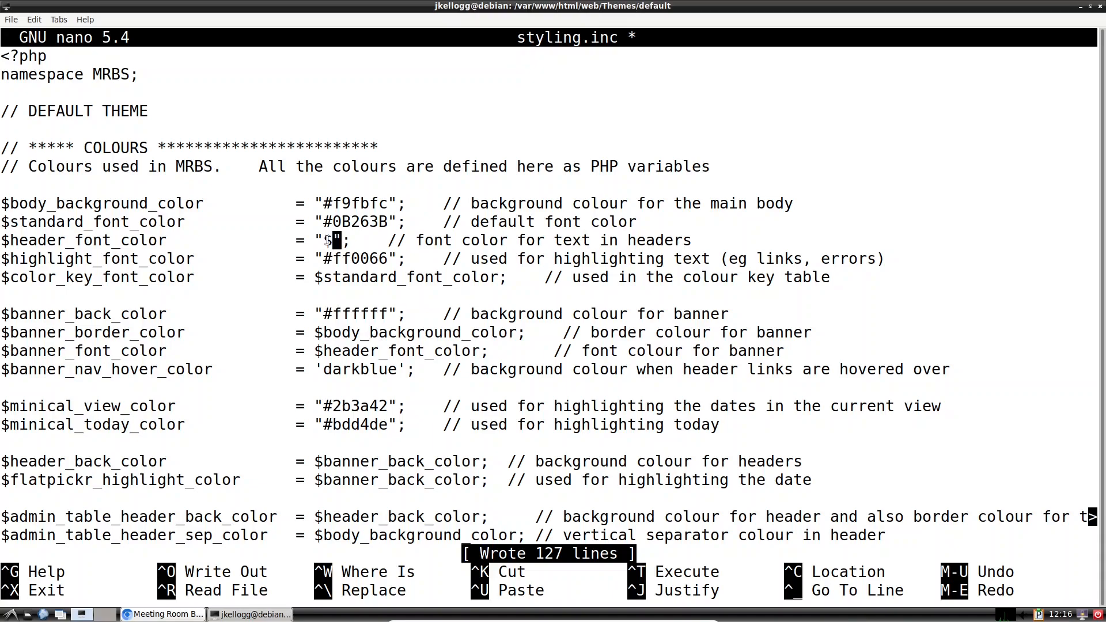
pyautogui.write('stand')
pyautogui.write('ard_')
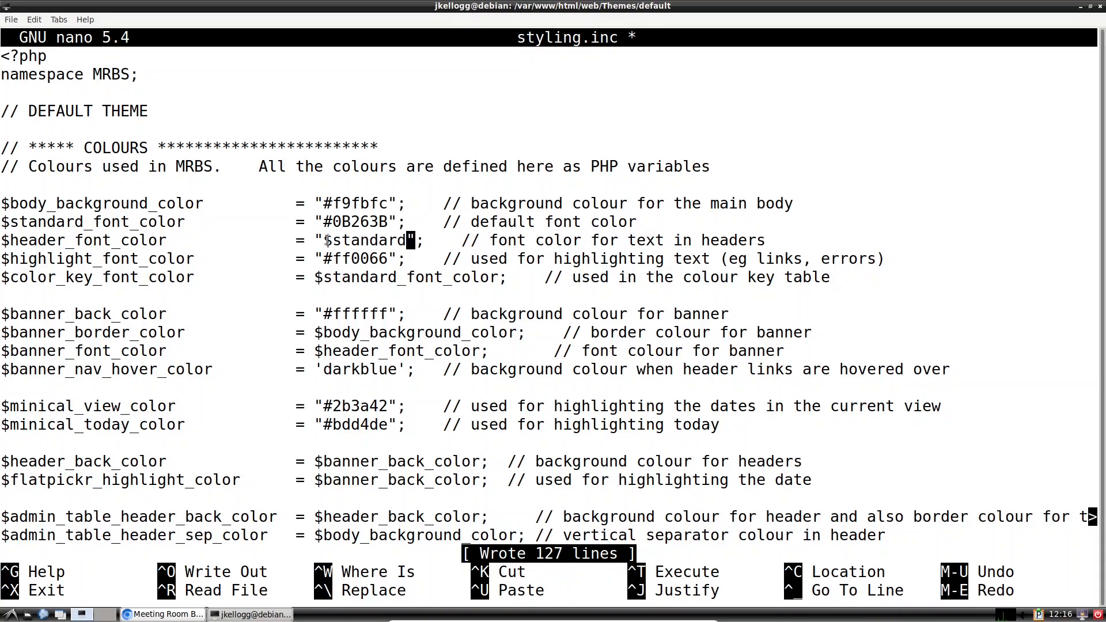
pyautogui.write('font_co')
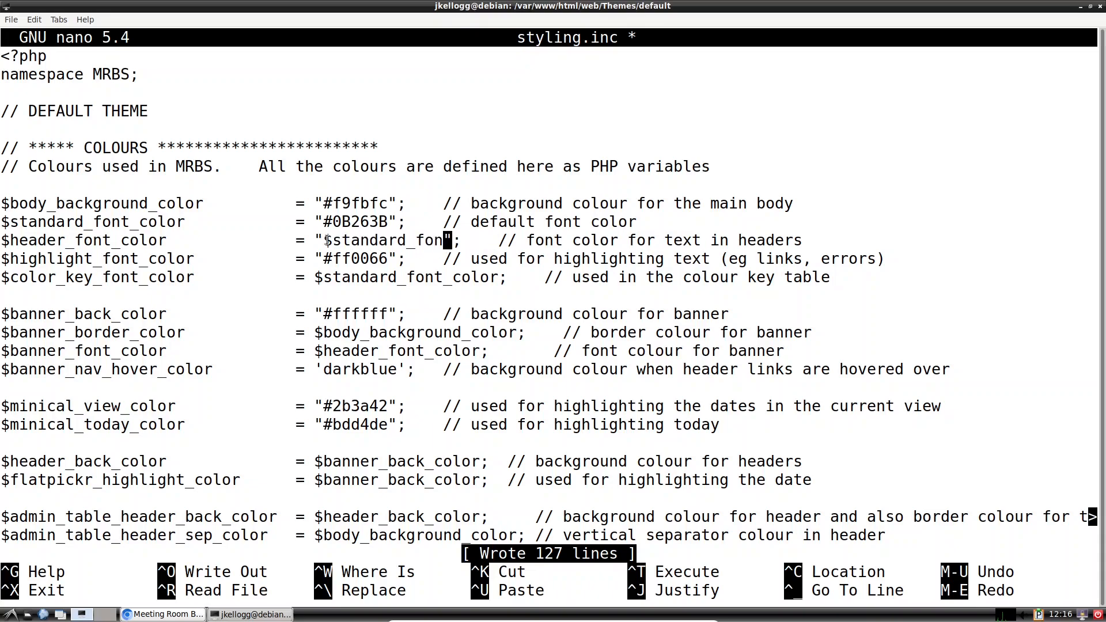
pyautogui.write('lo')
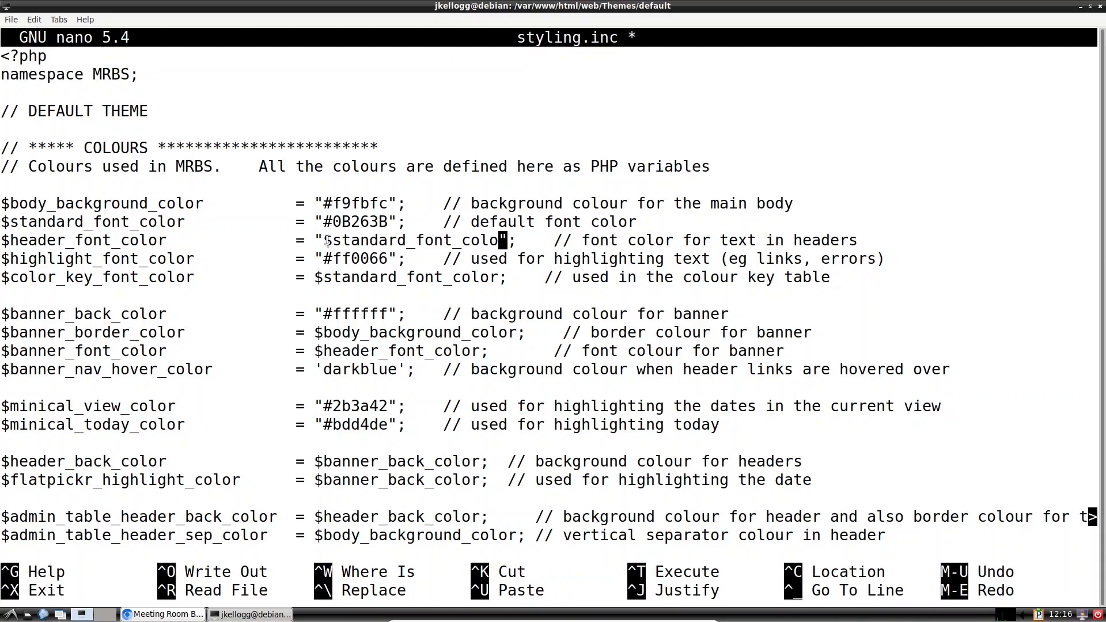
pyautogui.write('r')
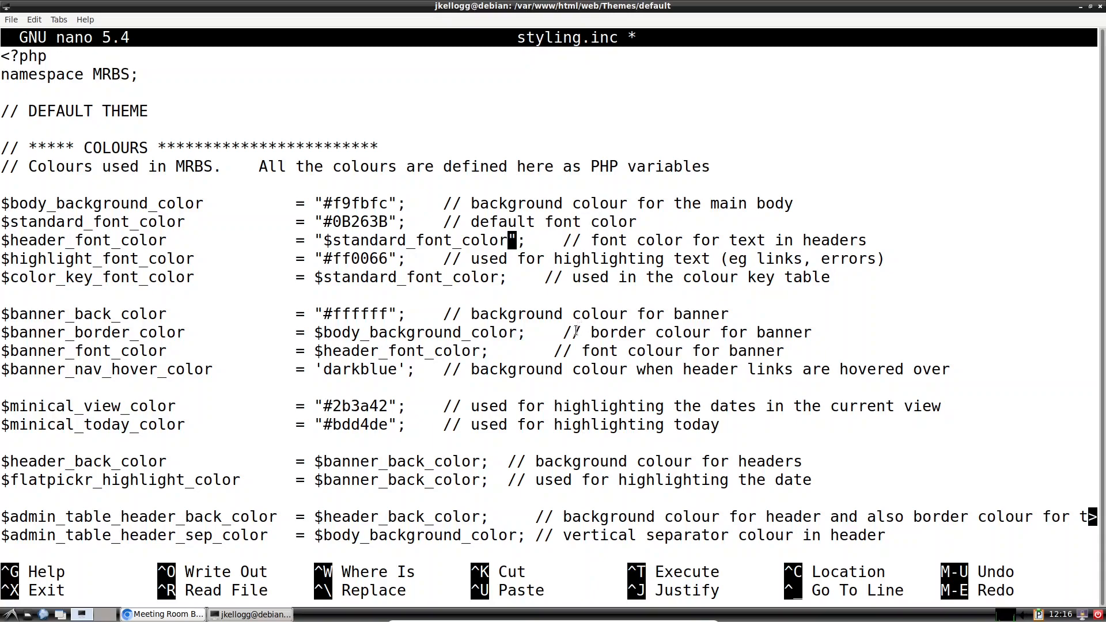
pyautogui.hotkey('ctrl', 's')
pyautogui.click(147, 614)
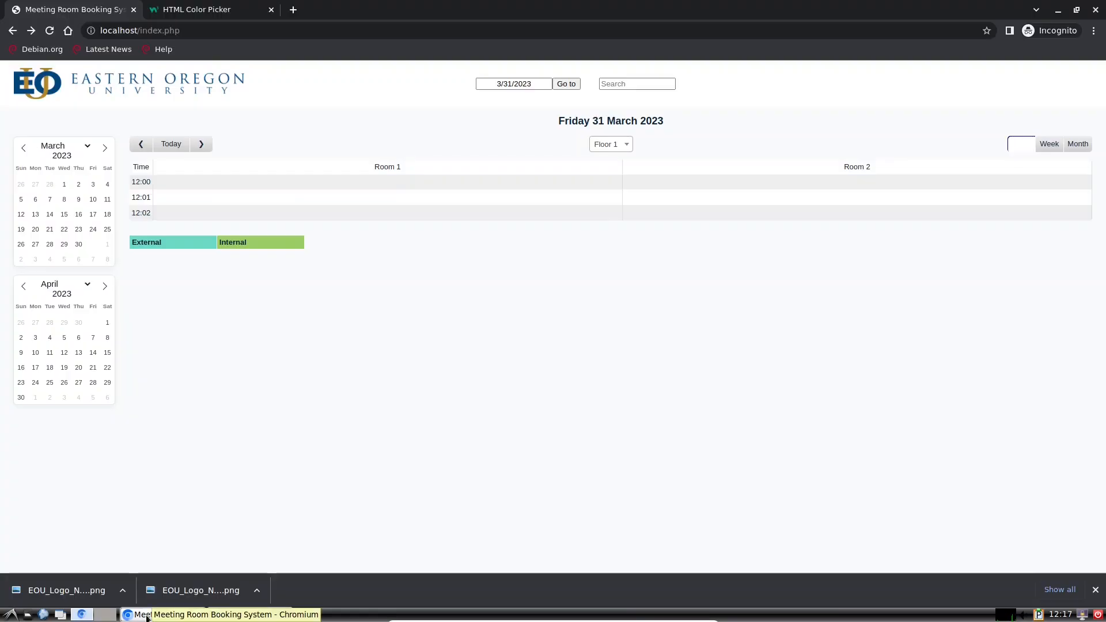
# Step: Reload the booking page to check the header text, then close the browser window
pyautogui.click(51, 31)
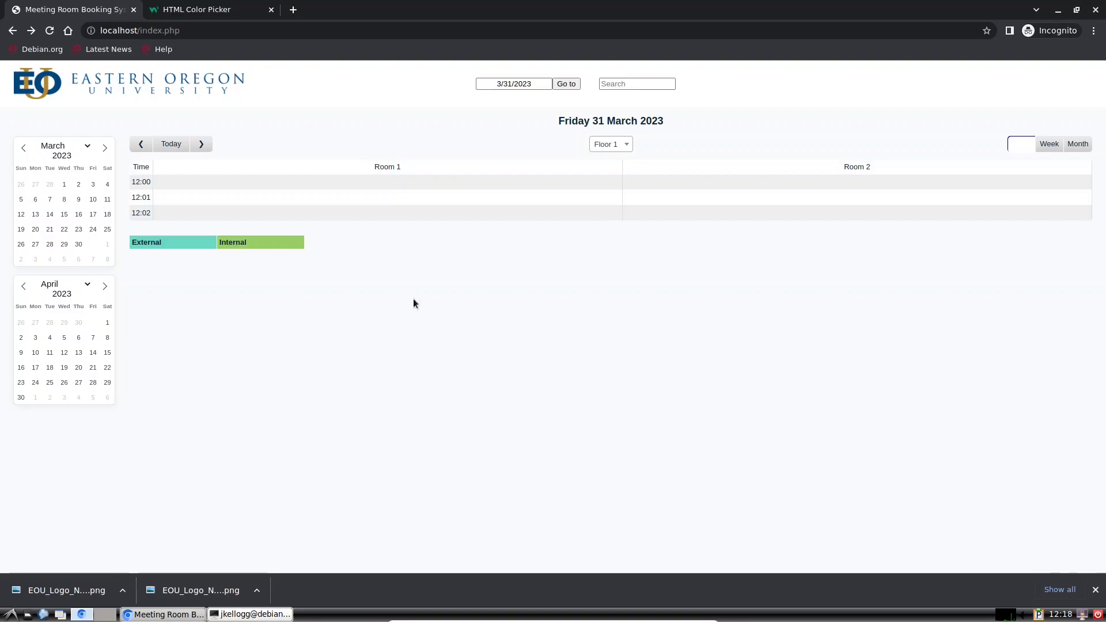
pyautogui.click(1094, 32)
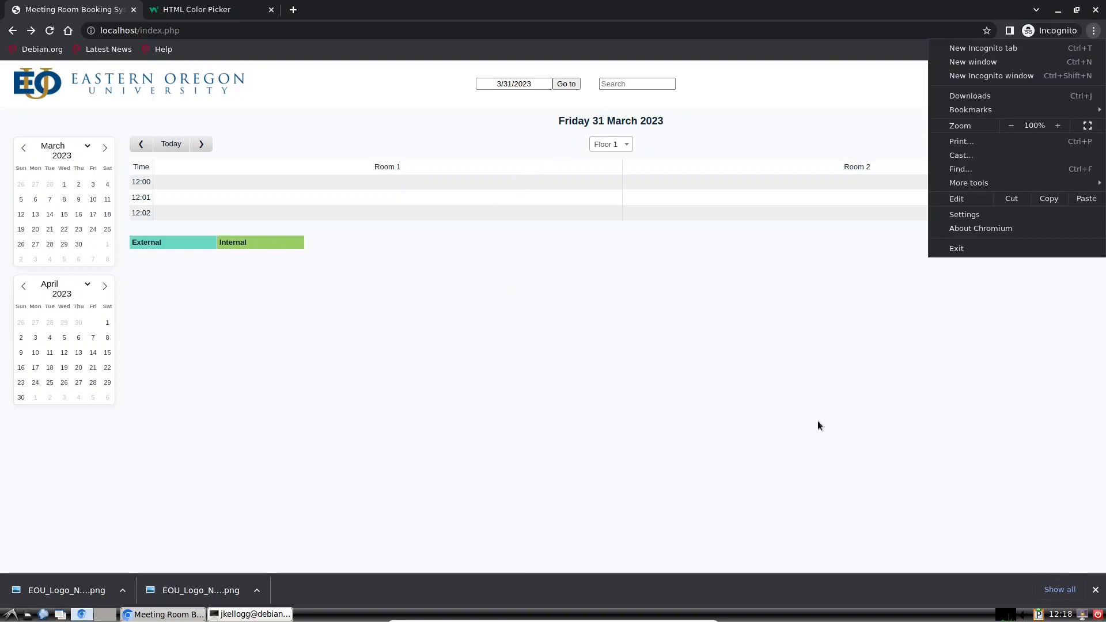
pyautogui.click(1098, 12)
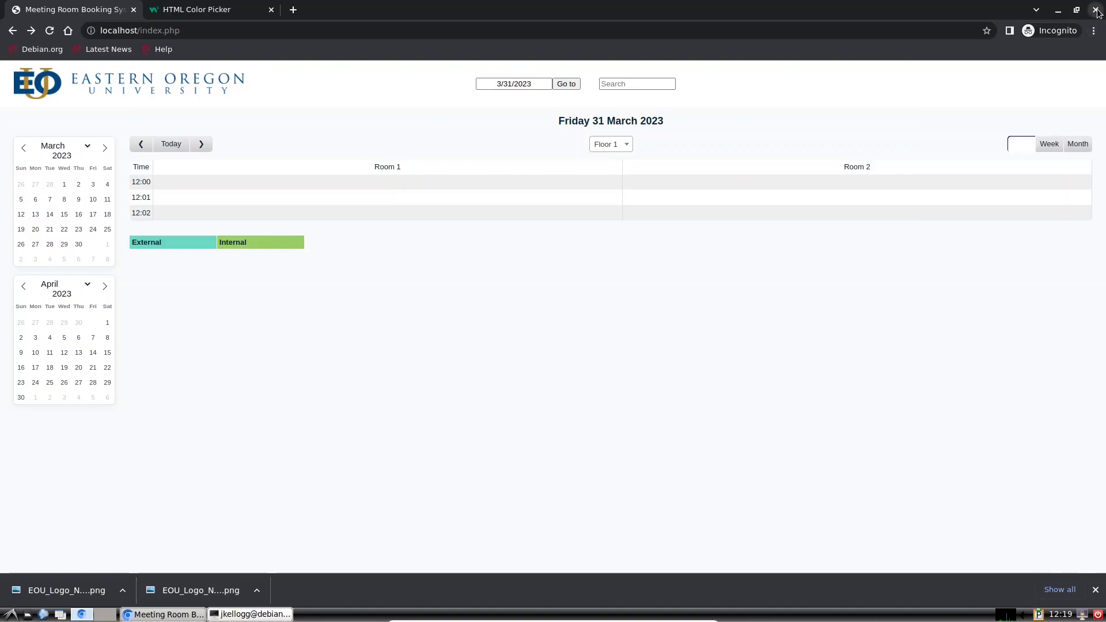
pyautogui.click(1097, 13)
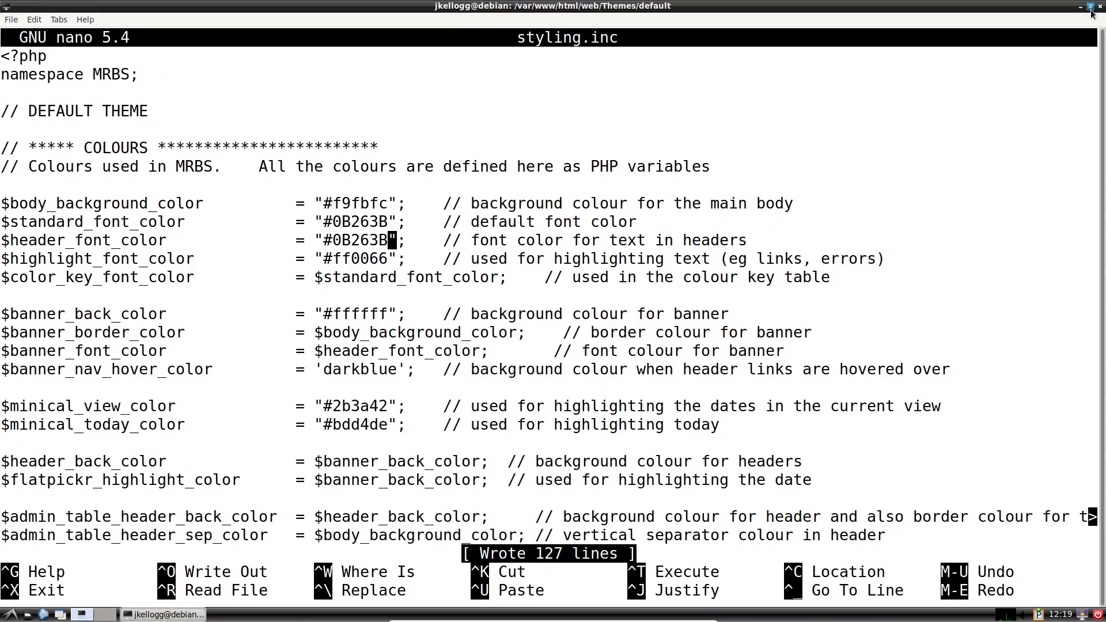
pyautogui.click(10, 615)
# Step: Relaunch Chromium, clear all-time history, cookies and cache, and open an Incognito window
pyautogui.moveTo(29, 504)
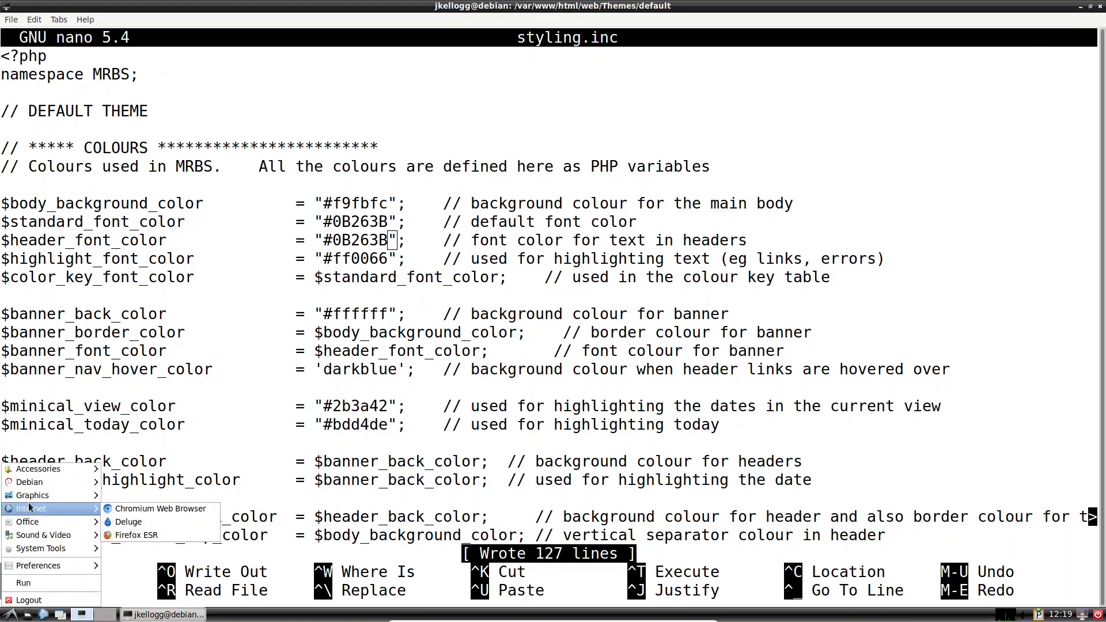
pyautogui.click(167, 508)
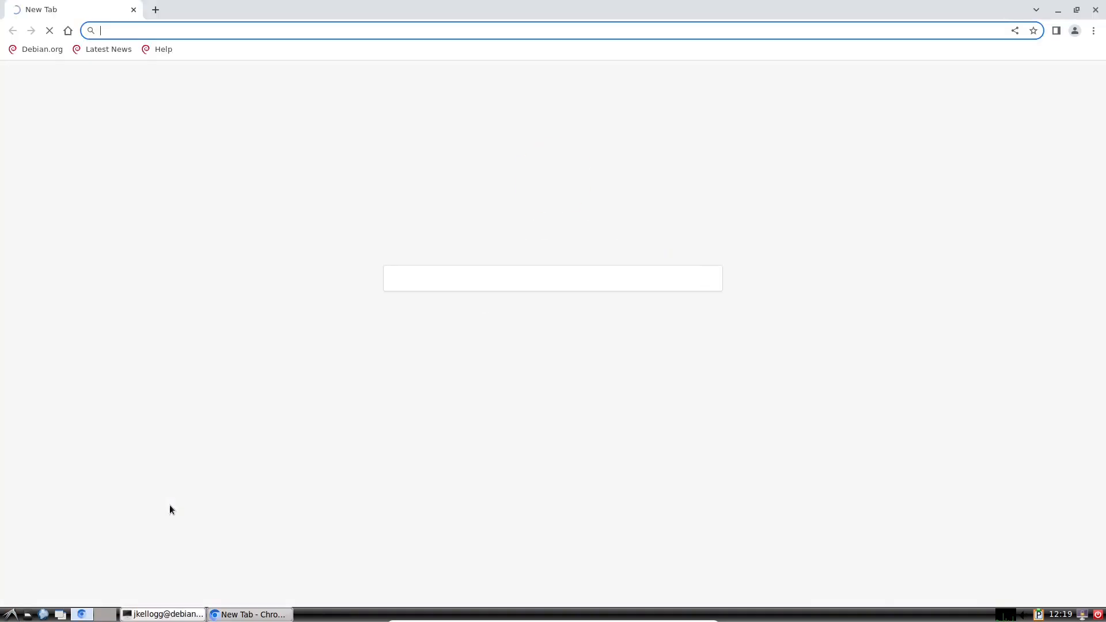
pyautogui.click(1094, 33)
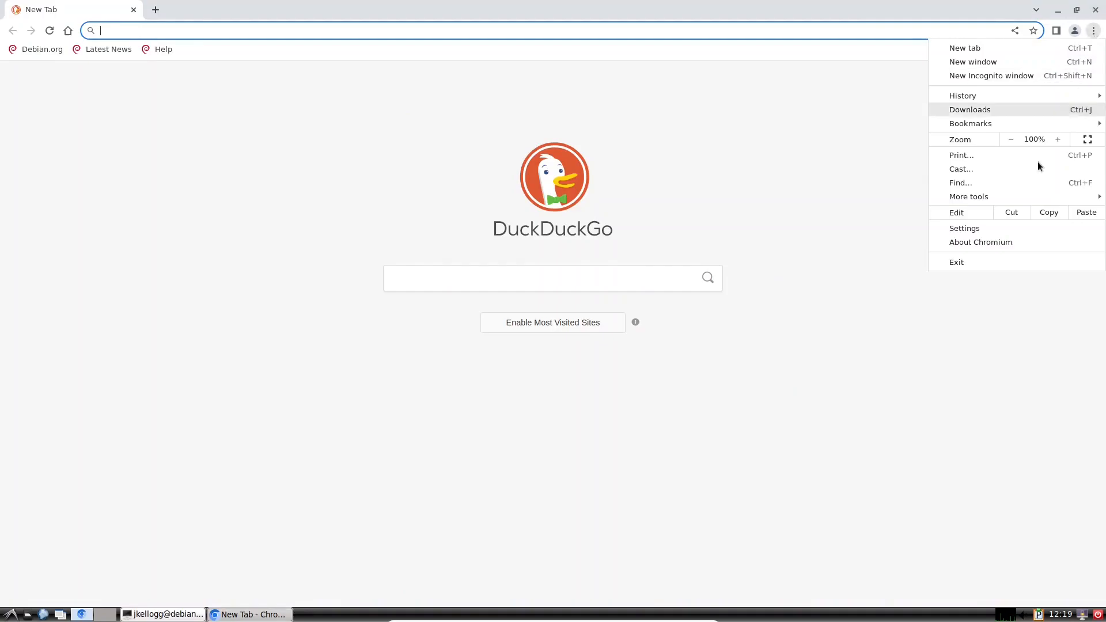
pyautogui.click(963, 228)
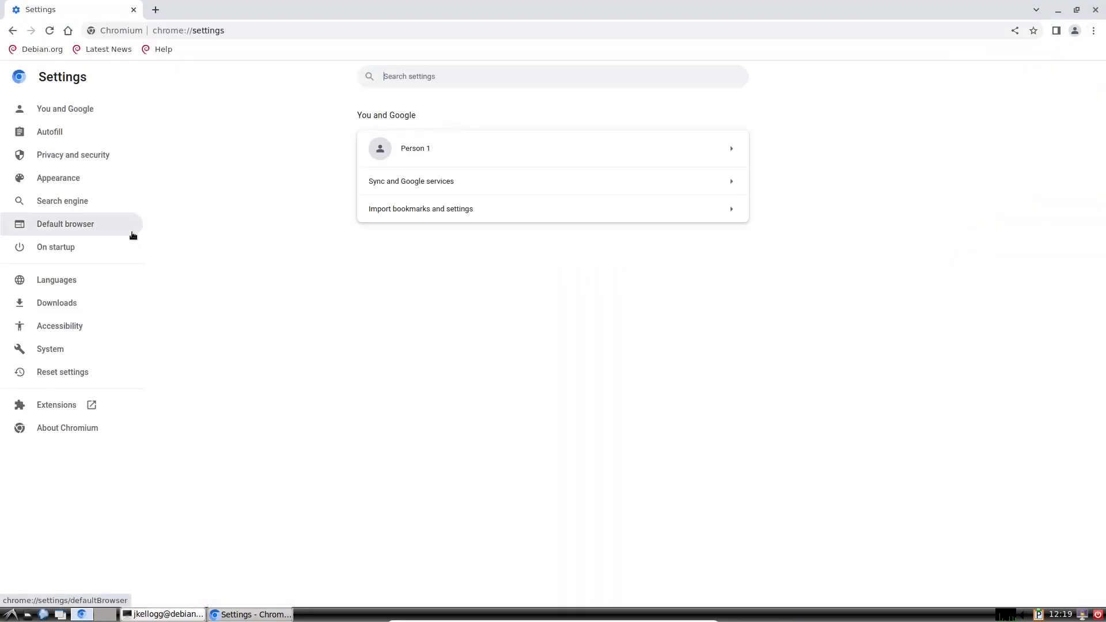
pyautogui.click(99, 157)
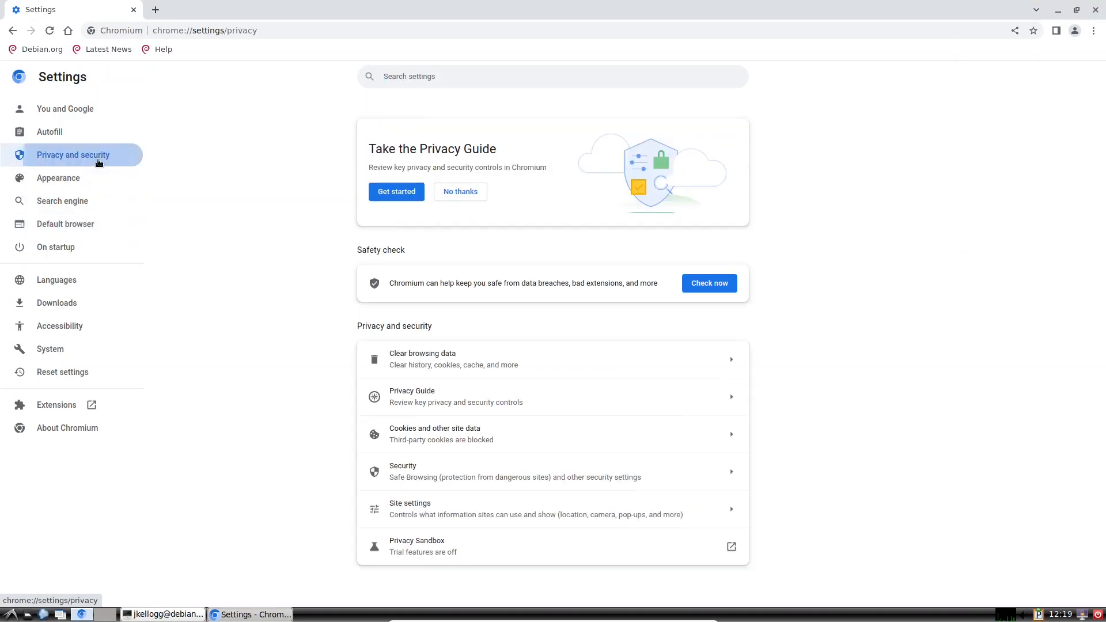
pyautogui.click(445, 359)
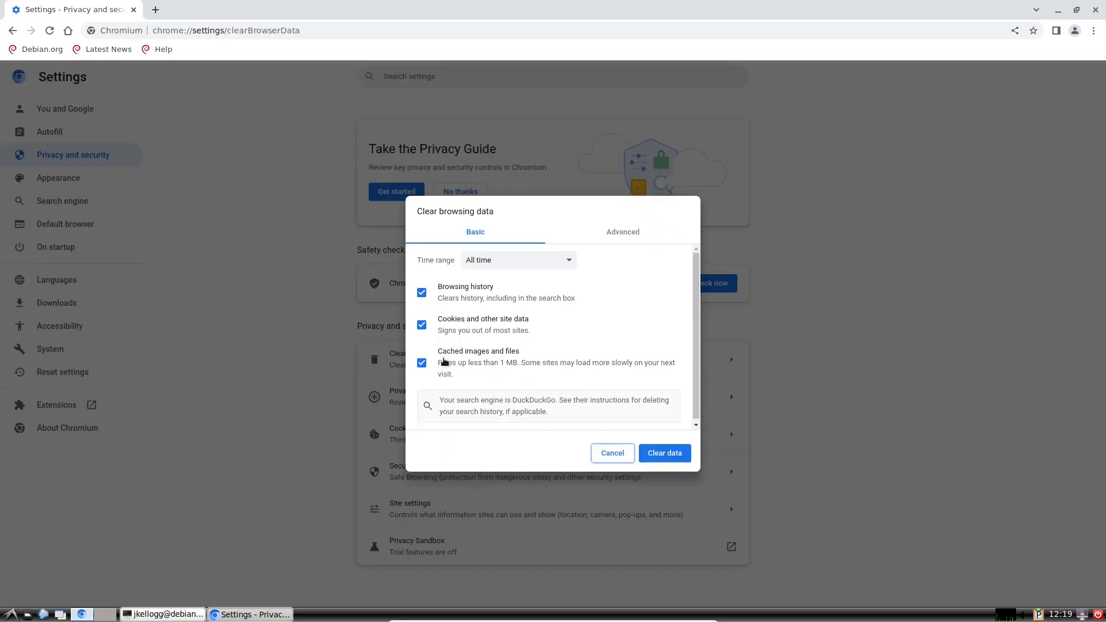
pyautogui.click(670, 453)
pyautogui.click(1093, 30)
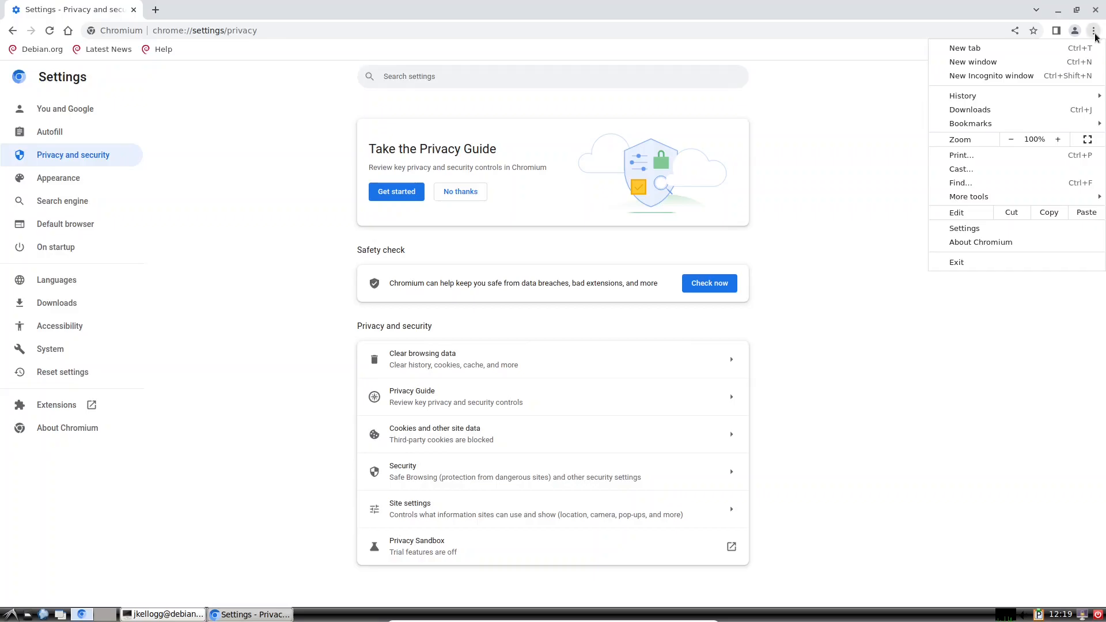
pyautogui.click(991, 75)
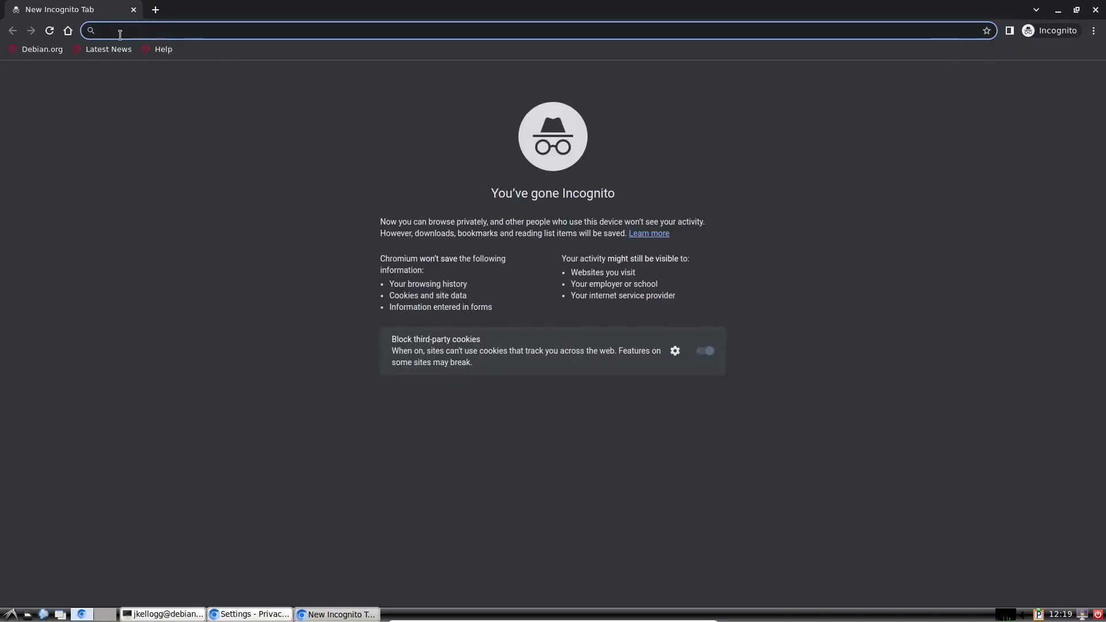
# Step: Load the localhost booking site in Incognito and reload it to check the styling
pyautogui.write('localhost')
pyautogui.press('Return')
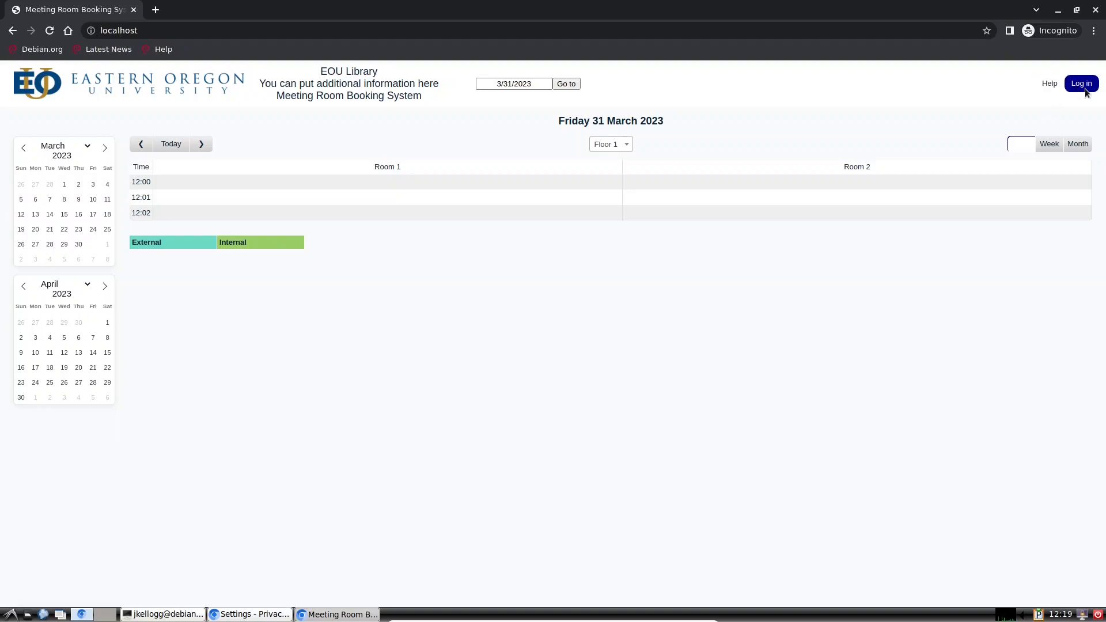
pyautogui.click(50, 31)
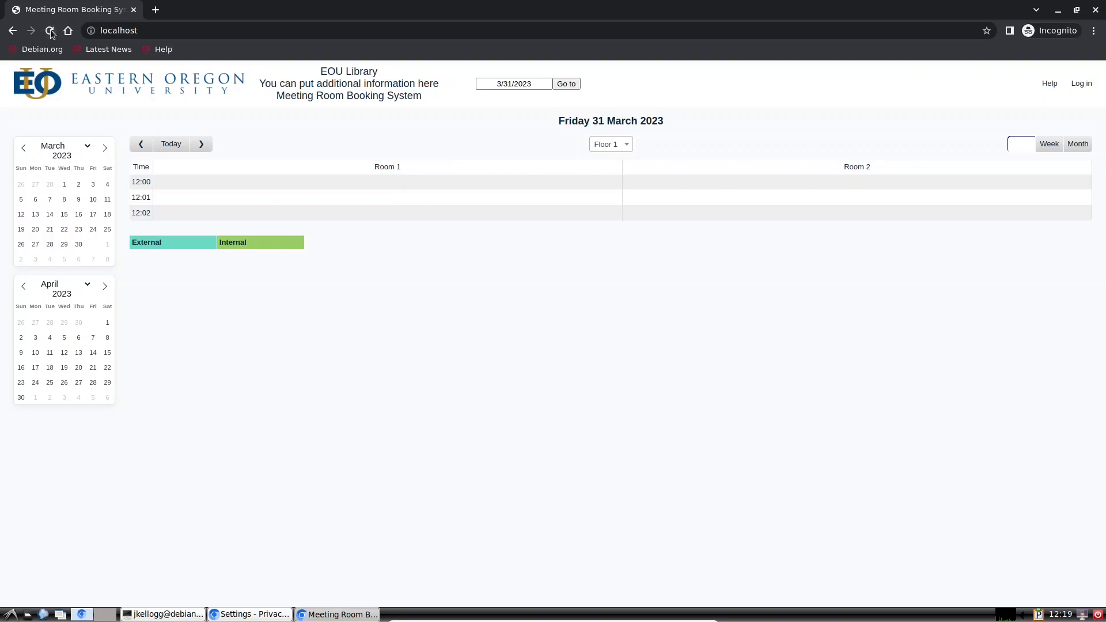
pyautogui.click(51, 33)
# Step: Log in to MRBS with the administrator username and password
pyautogui.click(1081, 86)
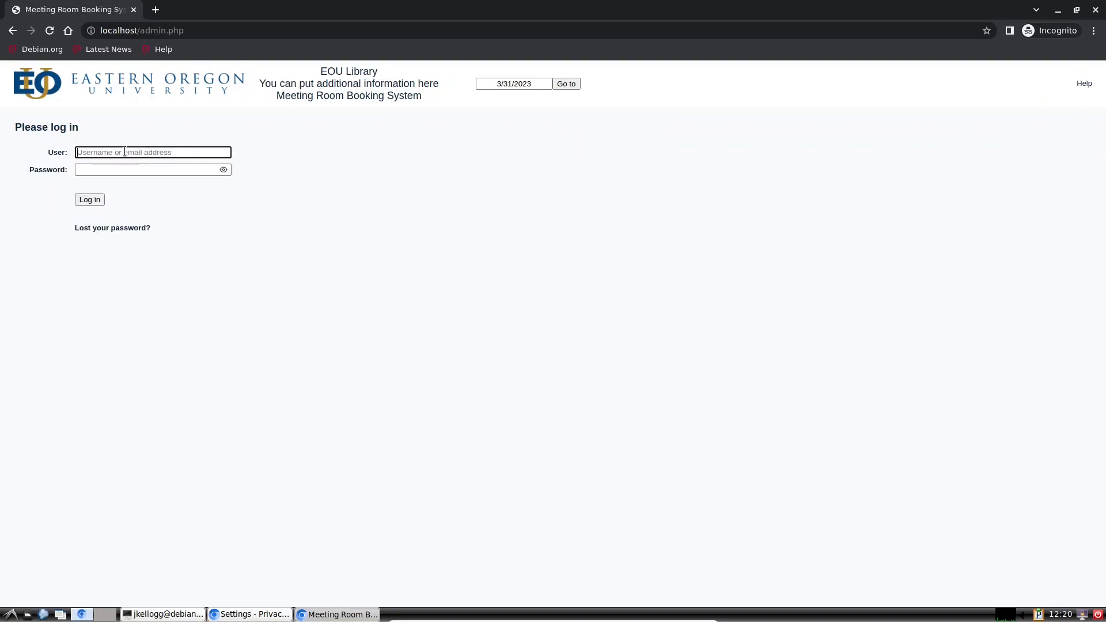
pyautogui.press('Tab')
pyautogui.press('Return')
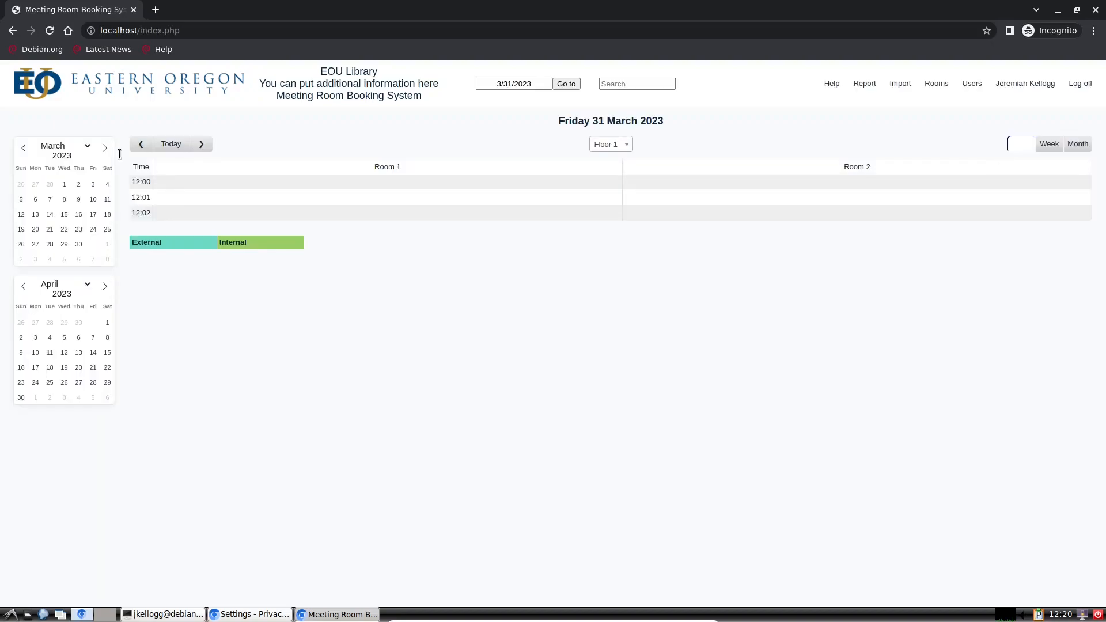
pyautogui.moveTo(800, 86)
pyautogui.mouseDown()
pyautogui.moveTo(1025, 86)
pyautogui.moveTo(793, 91)
pyautogui.mouseUp()
# Step: Scroll through styling.inc's colour settings down to the FONTS section and back
pyautogui.click(167, 614)
pyautogui.press('Down')
pyautogui.press('Down')
pyautogui.press('Down')
pyautogui.press('Down')
pyautogui.press('Down')
pyautogui.press('Down')
pyautogui.press('Down')
pyautogui.press('Down')
pyautogui.press('Down')
pyautogui.press('Down')
pyautogui.press('Down')
pyautogui.press('Down')
pyautogui.press('Down')
pyautogui.press('Down')
pyautogui.press('Down')
pyautogui.press('Down')
pyautogui.press('pagedown')
pyautogui.press('pagedown')
pyautogui.press('pagedown')
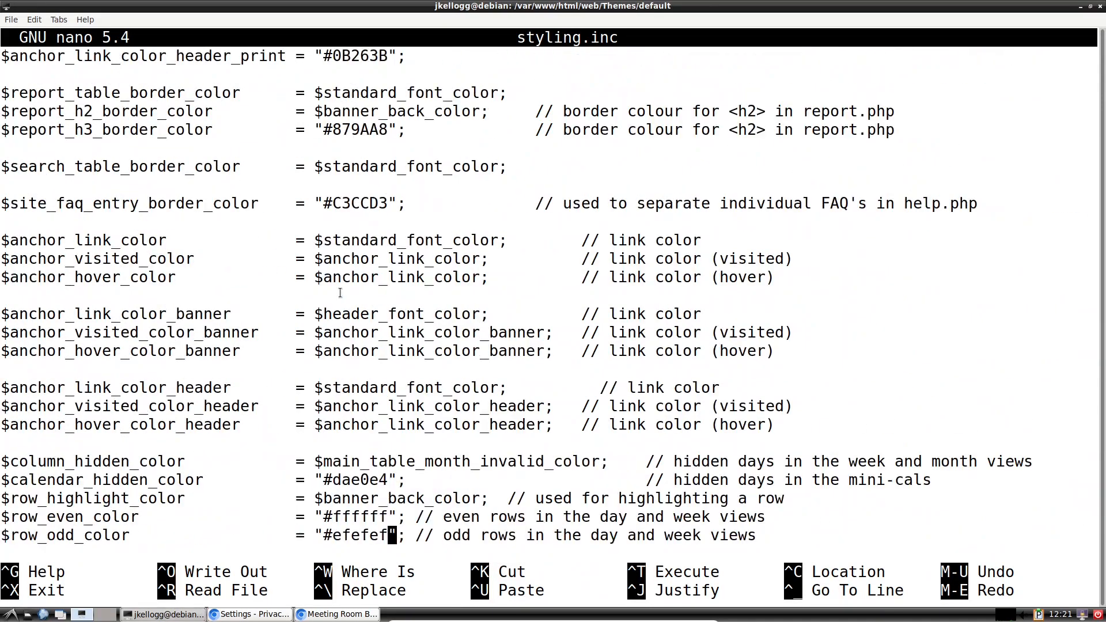
pyautogui.press('Down')
pyautogui.press('Down')
pyautogui.press('Down')
pyautogui.press('Down')
pyautogui.press('Down')
pyautogui.press('Down')
pyautogui.press('Down')
pyautogui.press('Down')
pyautogui.press('Down')
pyautogui.press('Down')
pyautogui.press('Down')
pyautogui.press('Down')
pyautogui.press('Down')
pyautogui.press('Down')
pyautogui.press('Down')
pyautogui.press('Down')
pyautogui.press('Down')
pyautogui.press('Down')
pyautogui.press('Down')
pyautogui.press('Down')
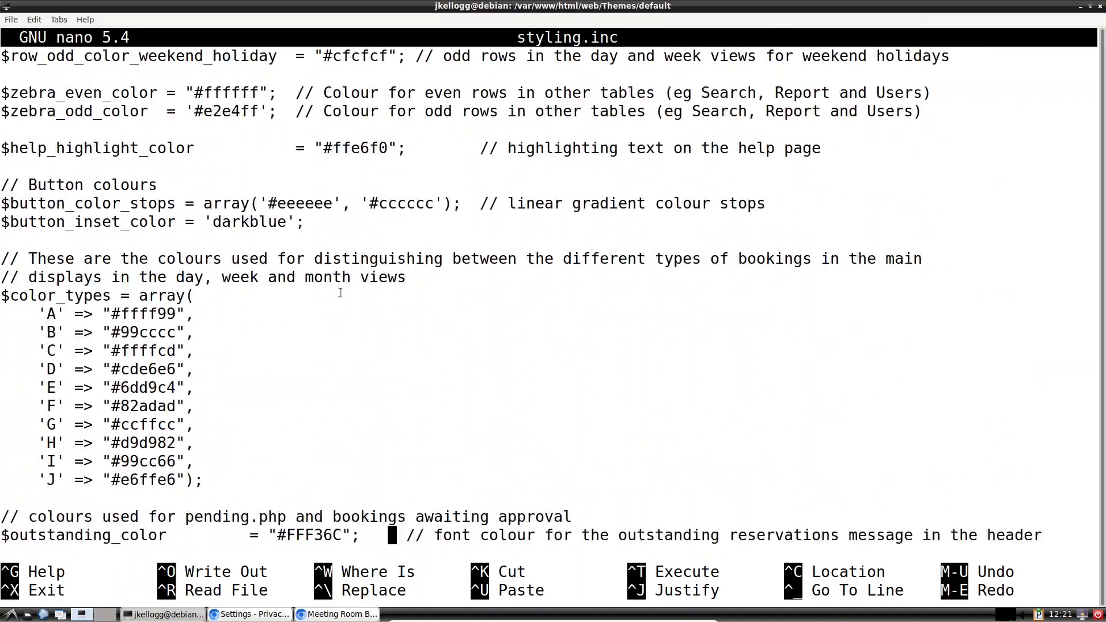
pyautogui.scroll(2, 340, 294)
pyautogui.scroll(-2, 339, 294)
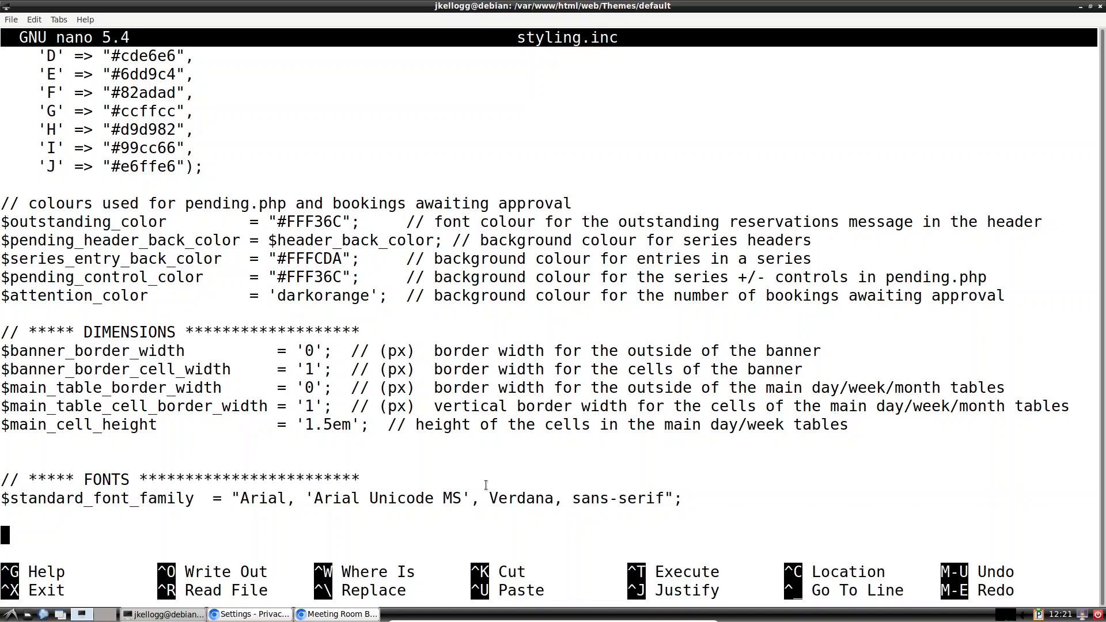
pyautogui.scroll(20, 245, 500)
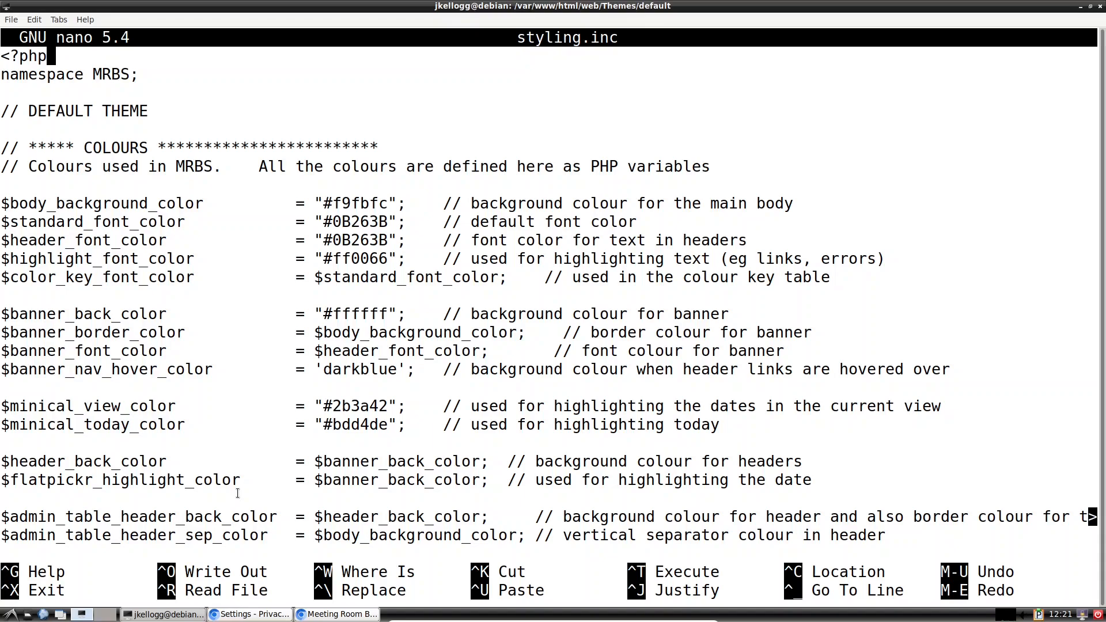
# Step: Search styling.inc for 'font size' and then 'size', find nothing, and exit nano
pyautogui.hotkey('ctrl', 'w')
pyautogui.write('f')
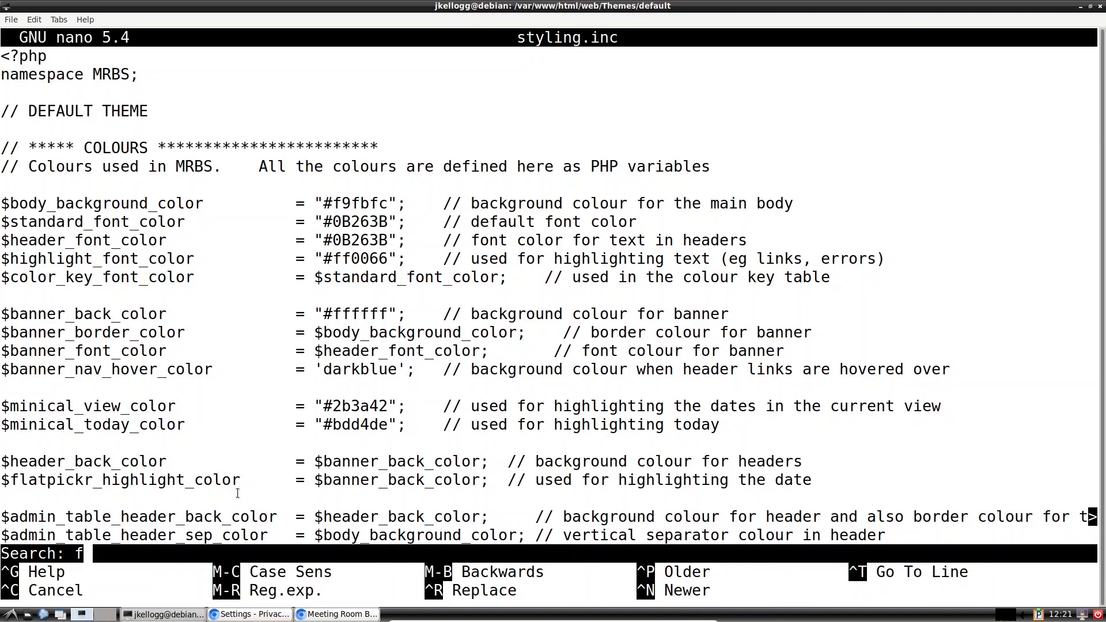
pyautogui.write('ont size')
pyautogui.press('Return')
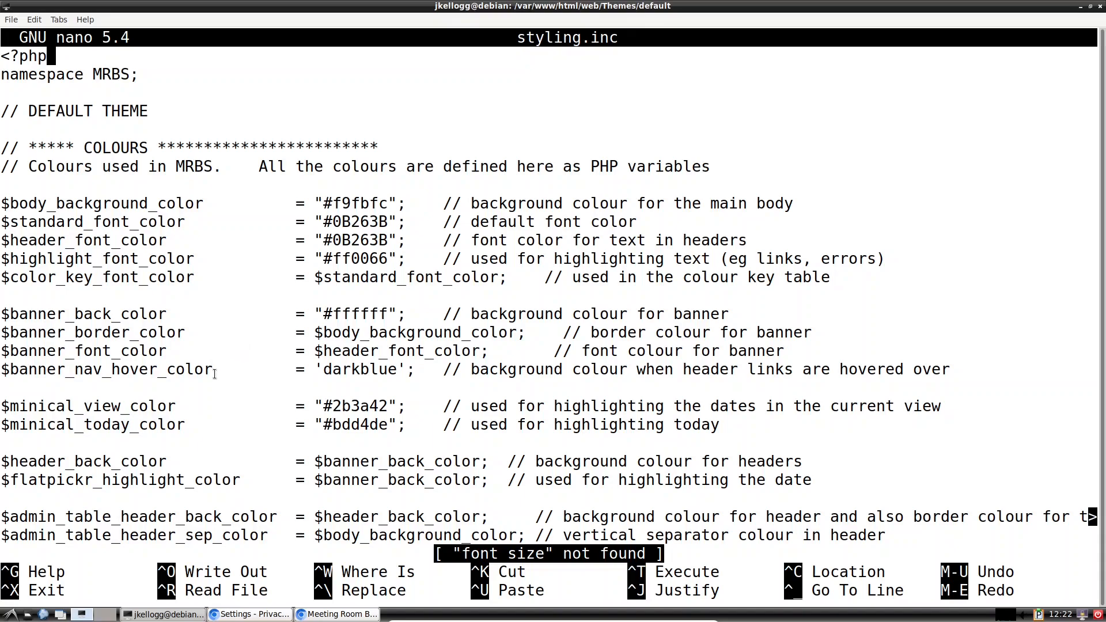
pyautogui.hotkey('ctrl', 'w')
pyautogui.write('size')
pyautogui.press('Return')
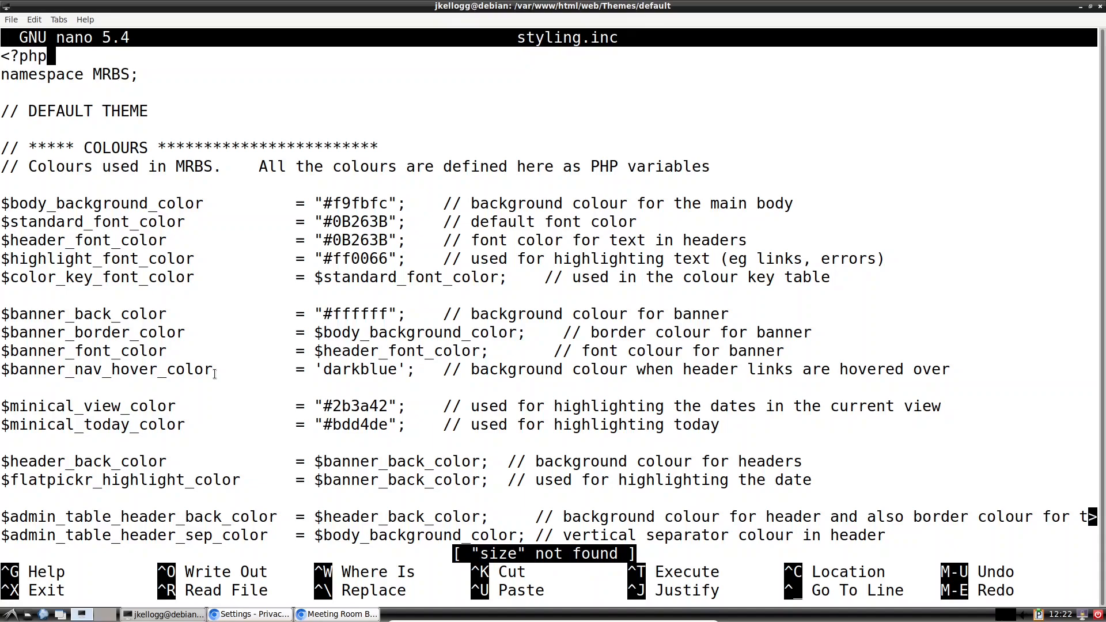
pyautogui.hotkey('ctrl', 'x')
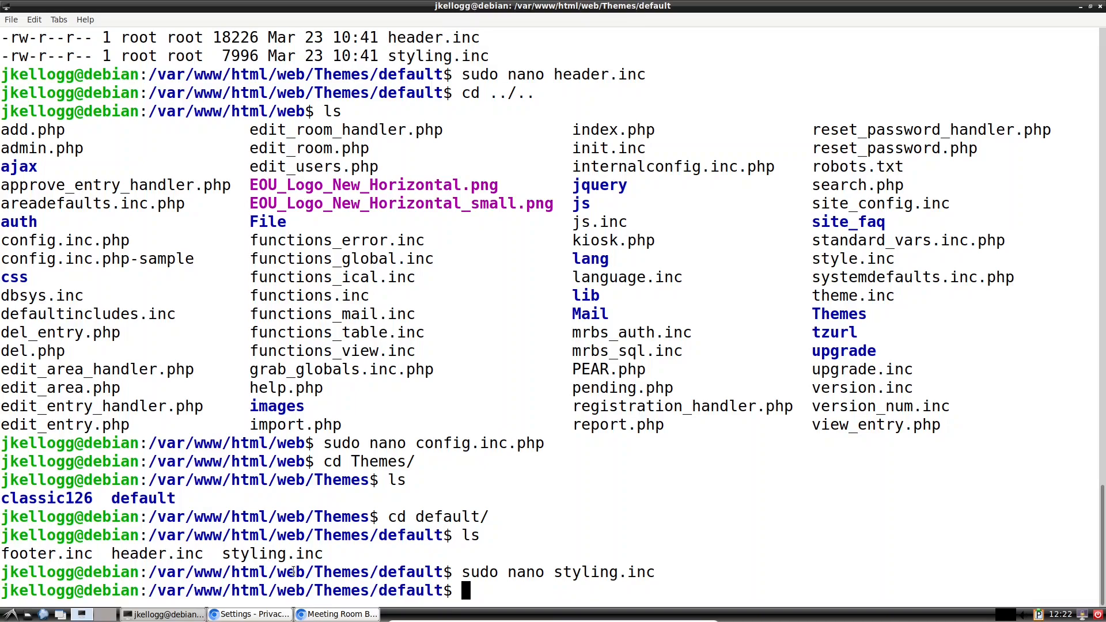
# Step: Open Chromium DevTools on the MRBS header's Help link
pyautogui.click(262, 614)
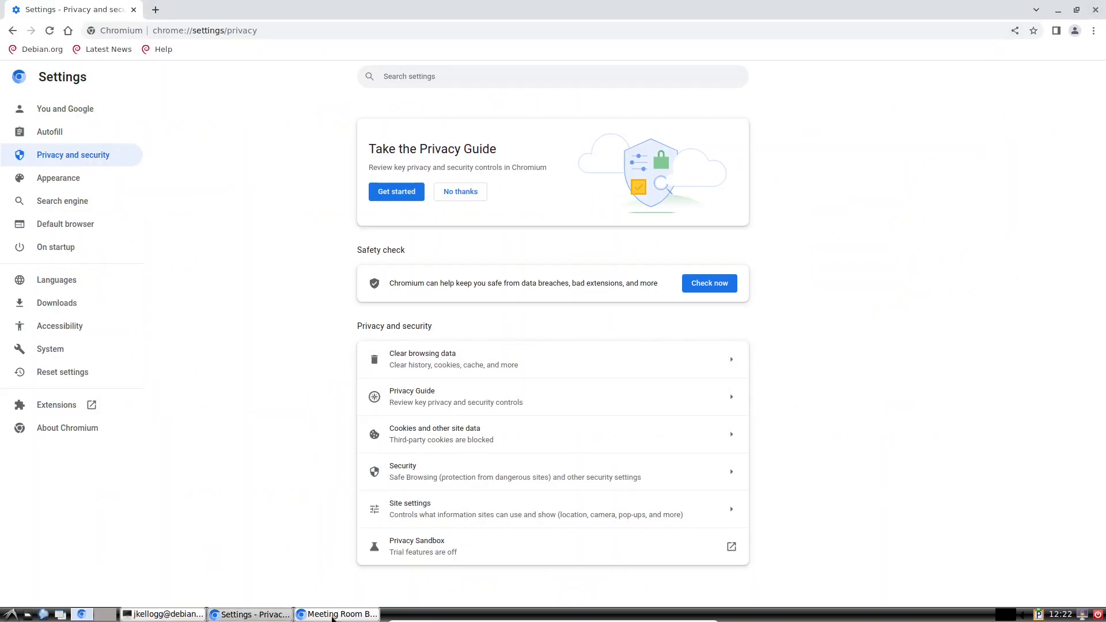
pyautogui.click(328, 614)
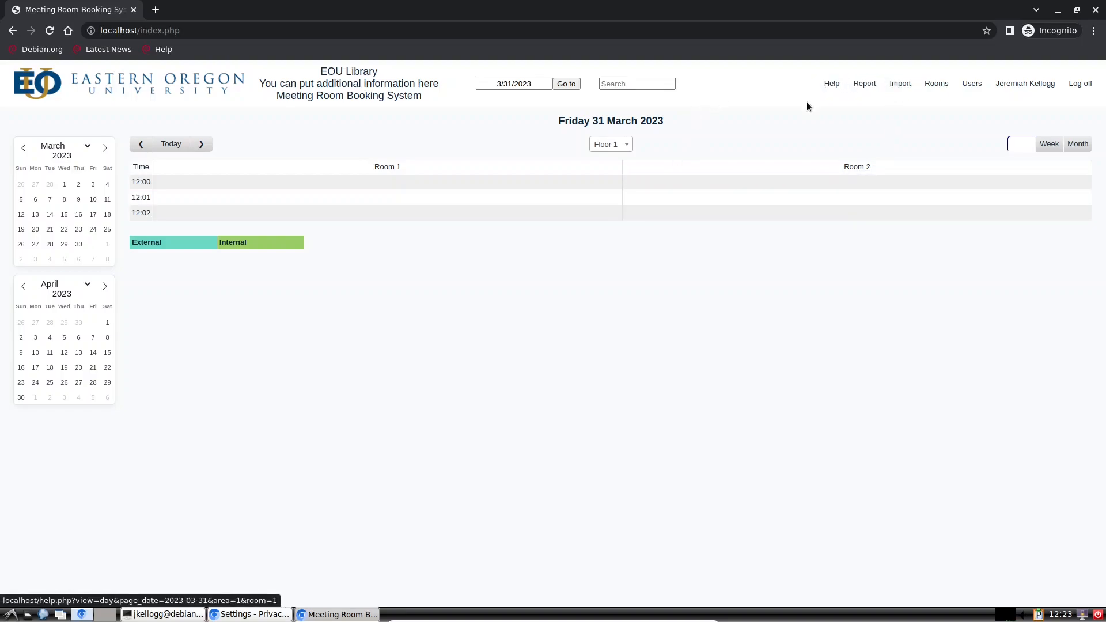
pyautogui.rightClick(830, 86)
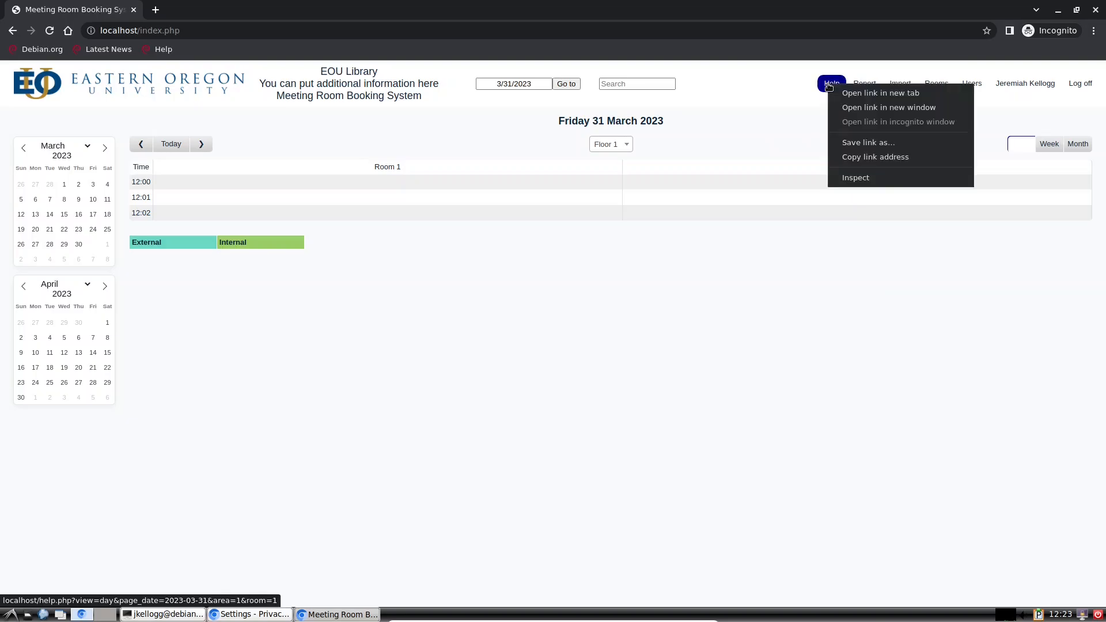
pyautogui.click(856, 178)
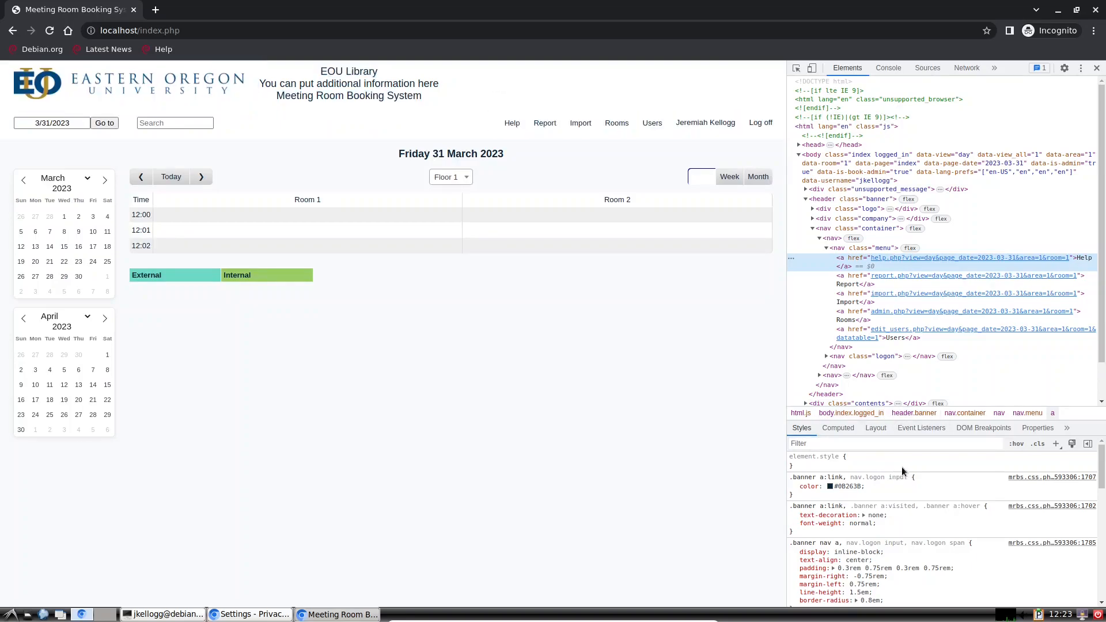
# Step: Toggle the body rule's font-size: small in the Styles pane, leaving it switched off
pyautogui.scroll(-2, 910, 494)
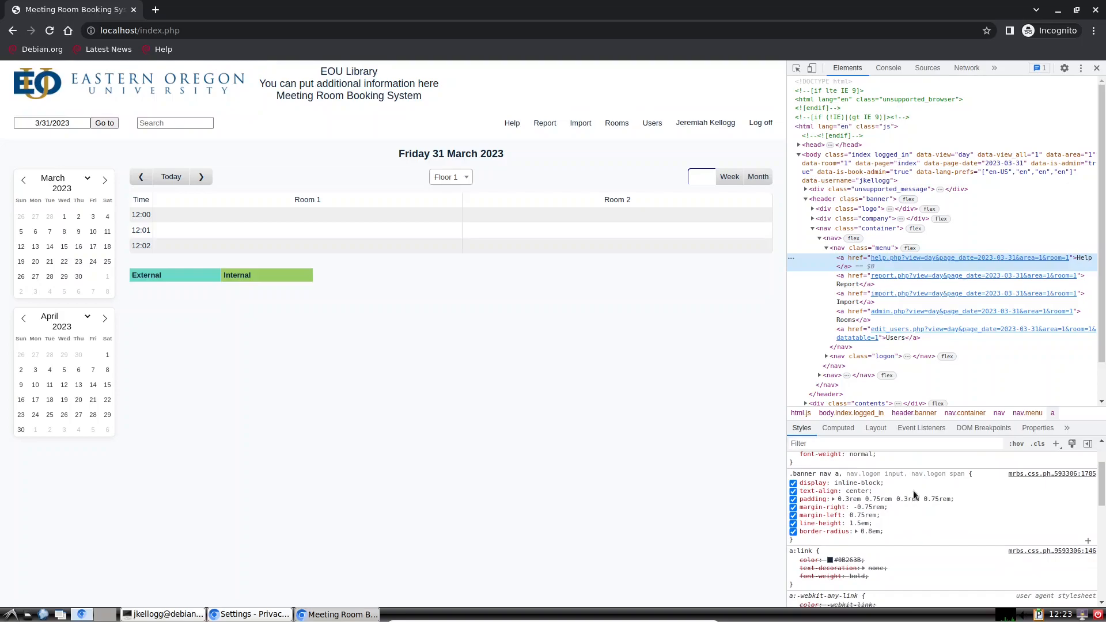
pyautogui.scroll(-5, 913, 493)
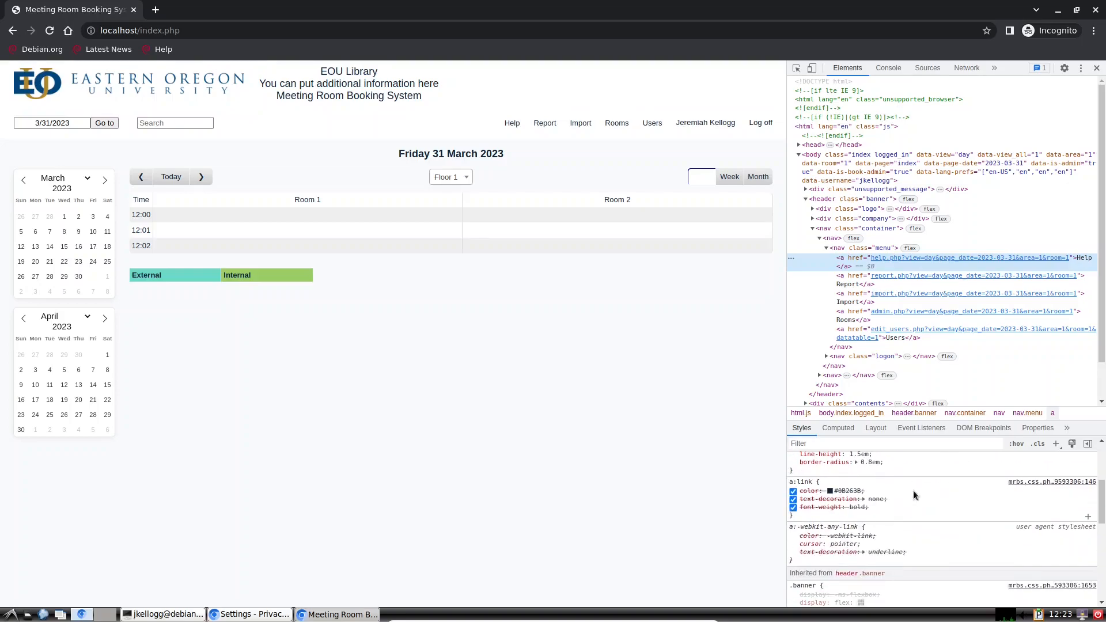
pyautogui.scroll(-1, 914, 495)
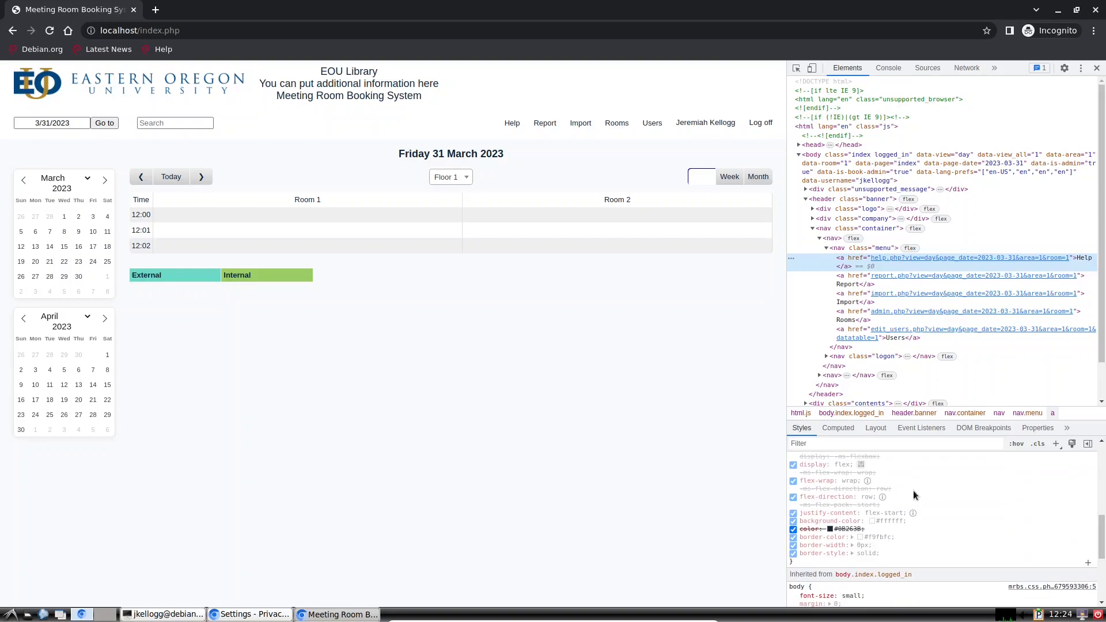
pyautogui.scroll(-3, 914, 491)
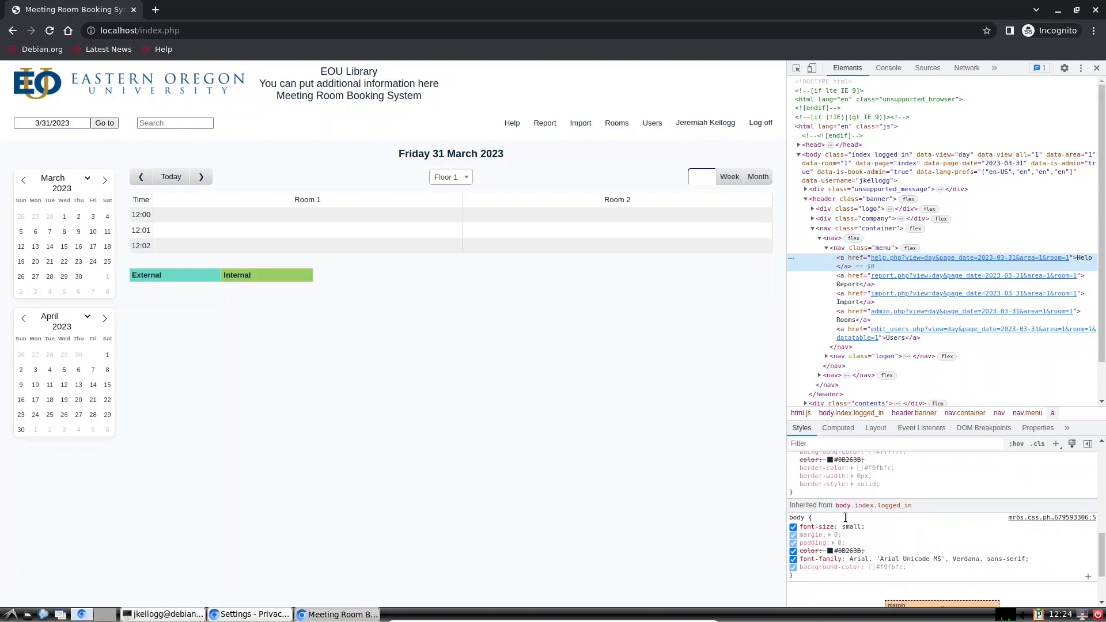
pyautogui.click(793, 528)
pyautogui.click(794, 528)
pyautogui.click(794, 528)
pyautogui.click(793, 527)
pyautogui.click(794, 527)
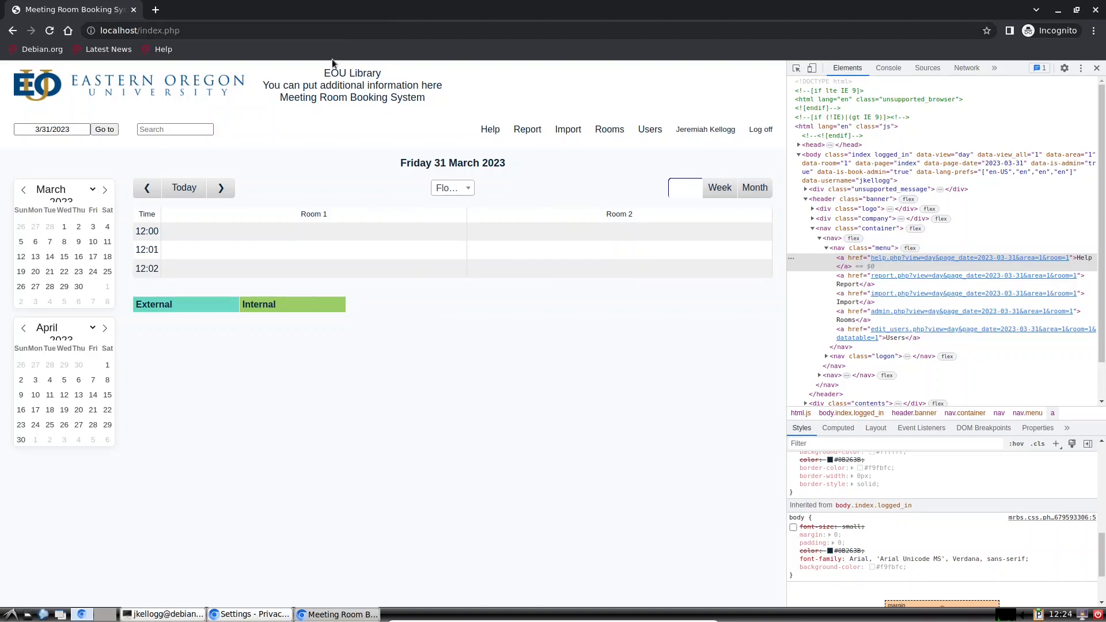
# Step: Inspect the header's company text and toggle the .banner .company font-size: large off and back on
pyautogui.rightClick(336, 82)
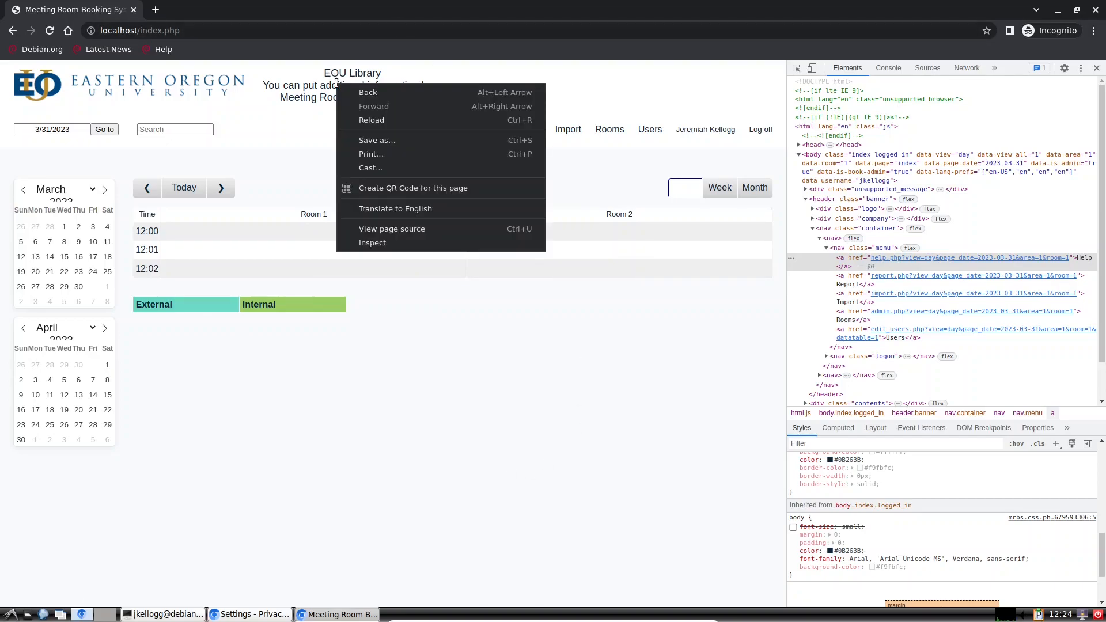
pyautogui.click(372, 242)
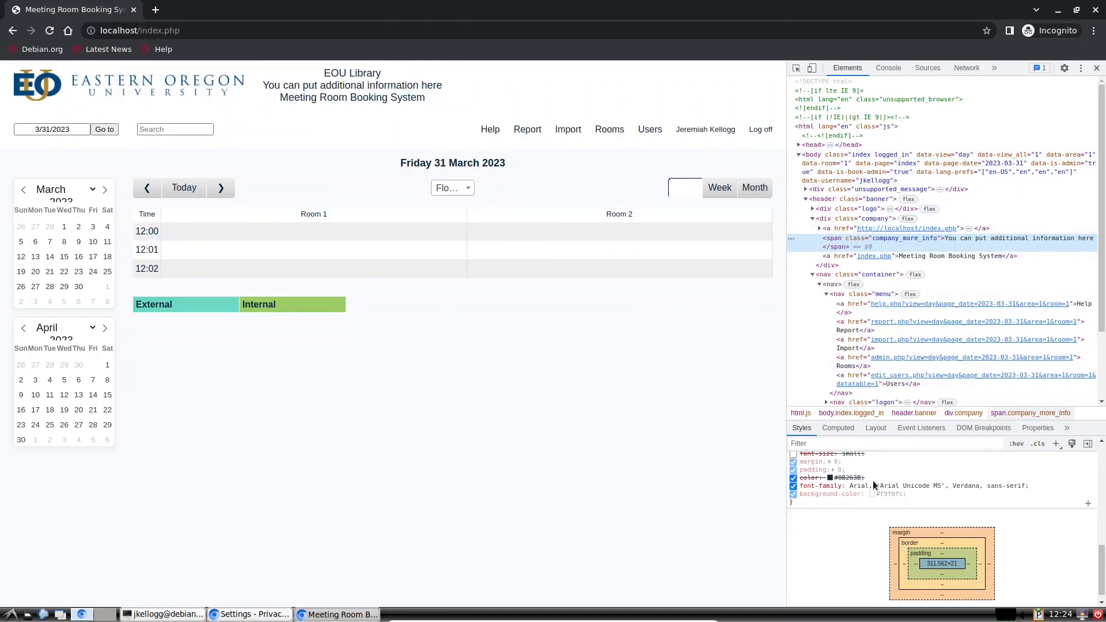
pyautogui.scroll(-5, 866, 490)
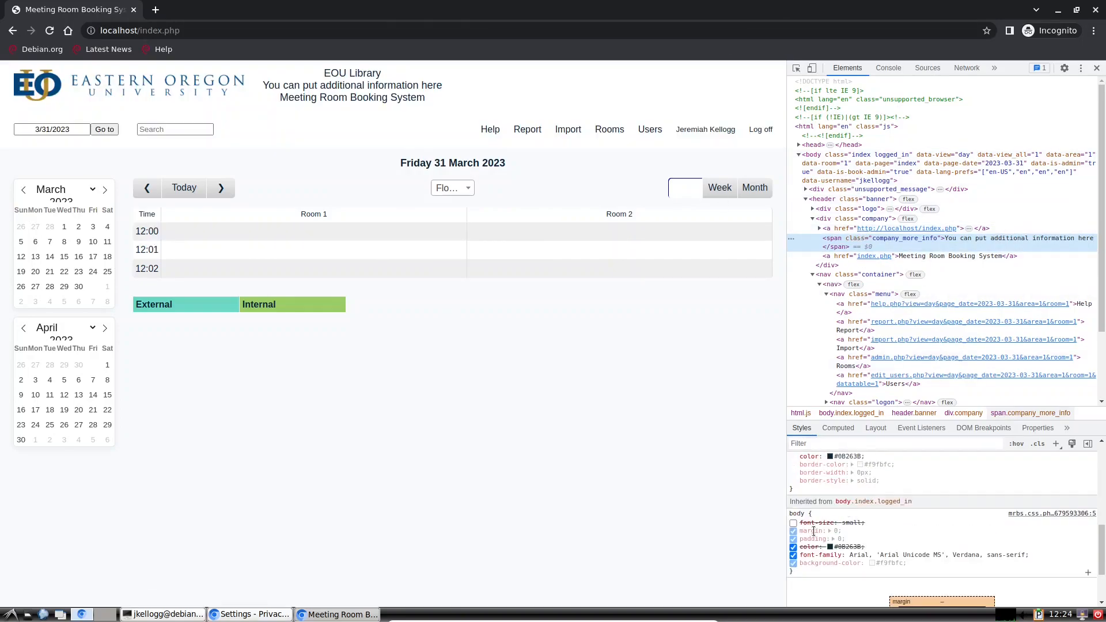
pyautogui.scroll(-2, 828, 525)
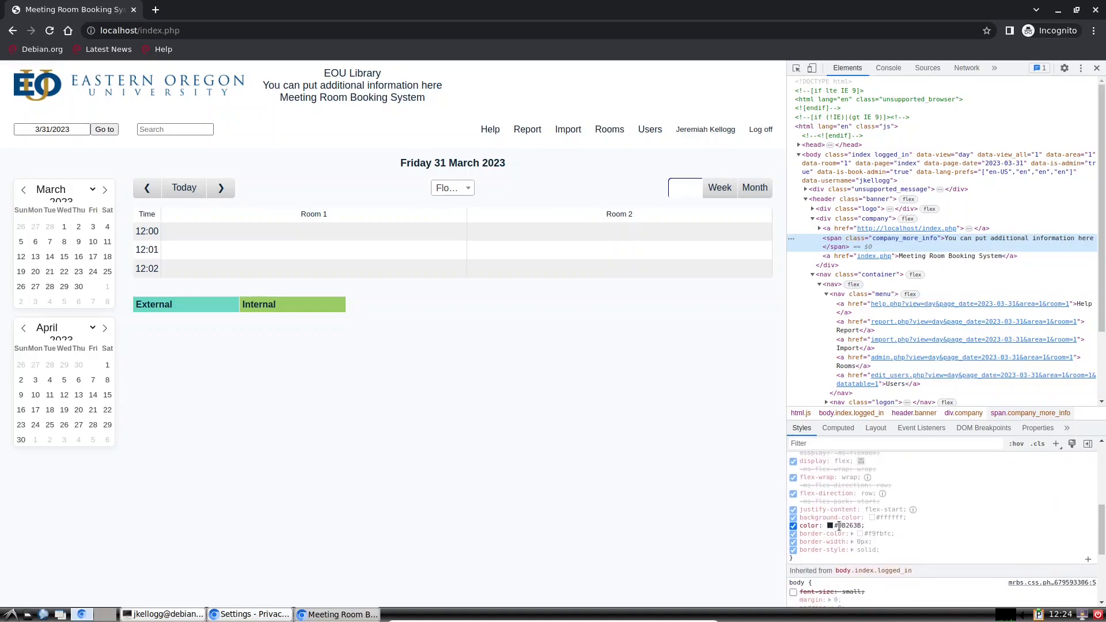
pyautogui.scroll(6, 840, 525)
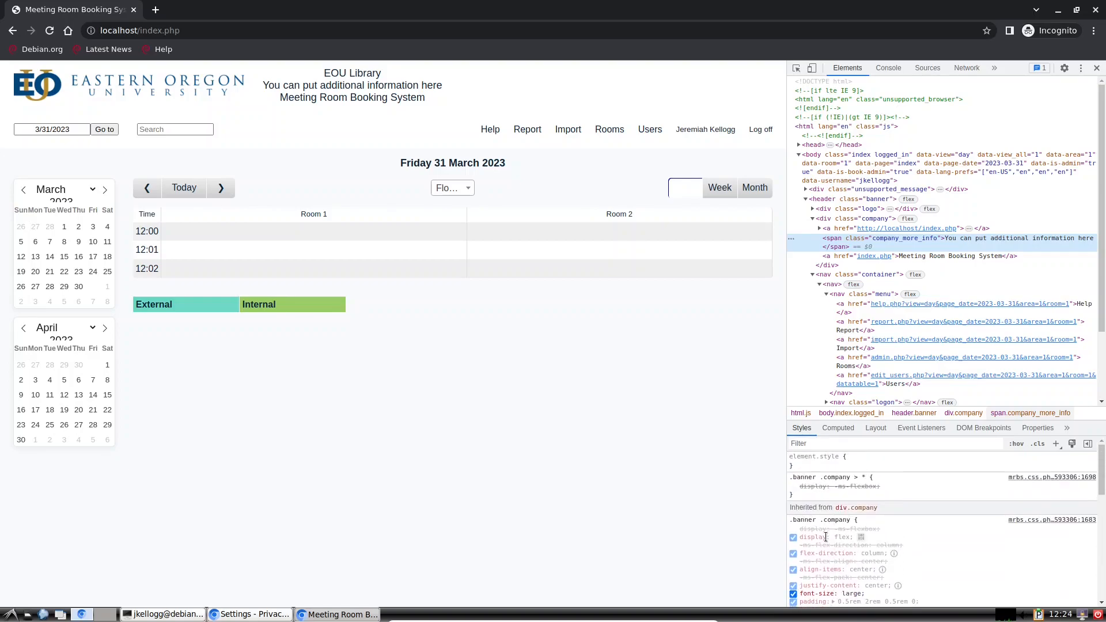
pyautogui.scroll(-2, 826, 537)
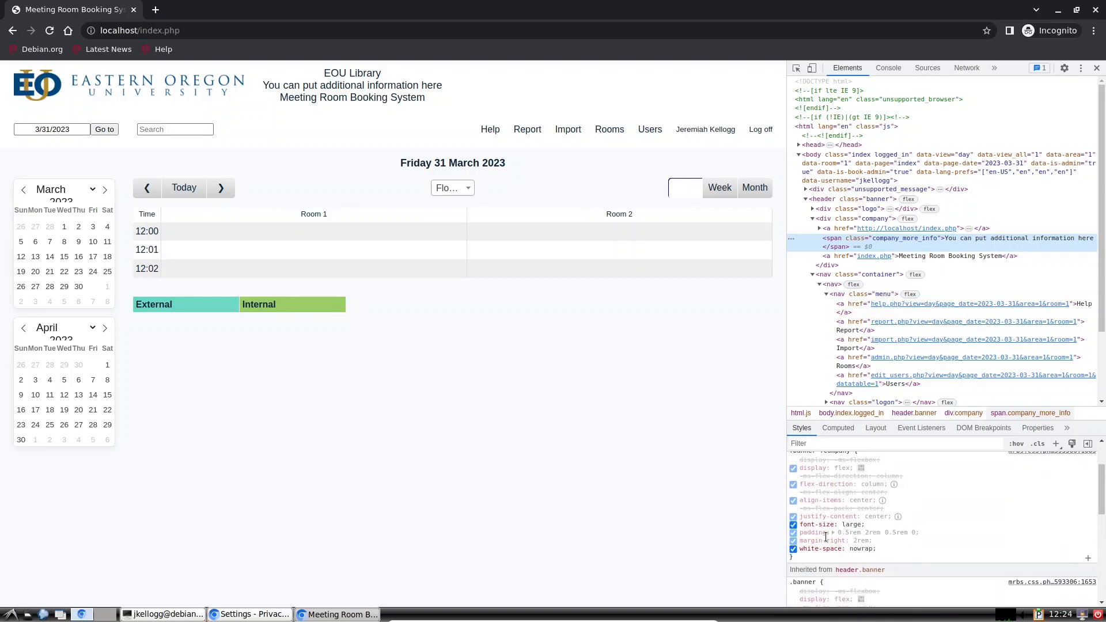
pyautogui.click(793, 525)
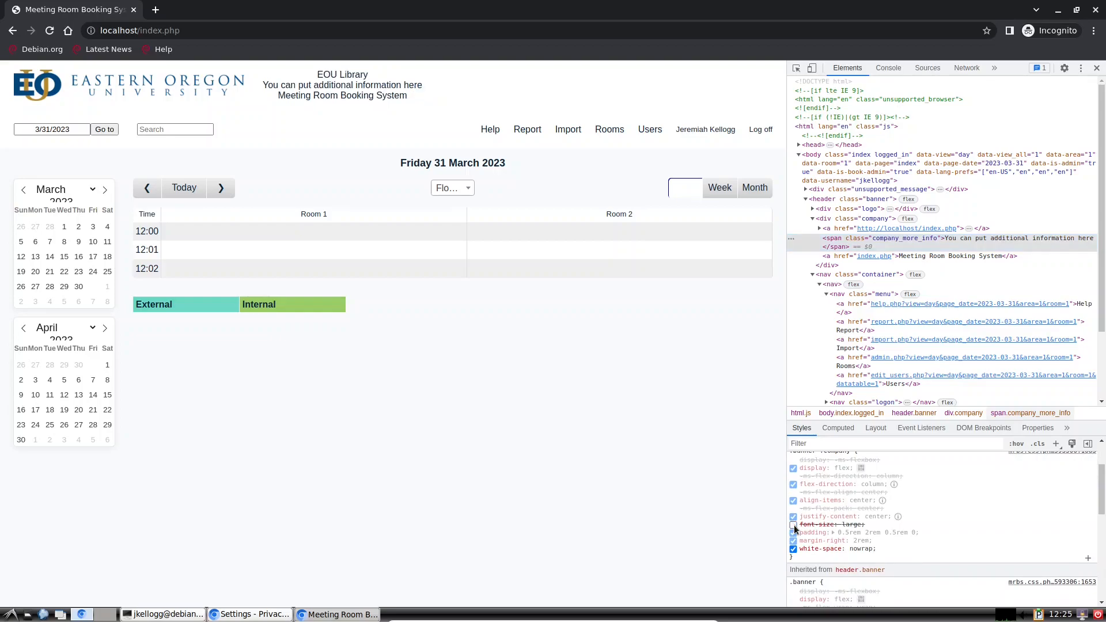
pyautogui.click(793, 525)
# Step: Select the header's information lines, including the Meeting Room Booking System line
pyautogui.moveTo(442, 85); pyautogui.dragTo(331, 81)
pyautogui.tripleClick(295, 97)
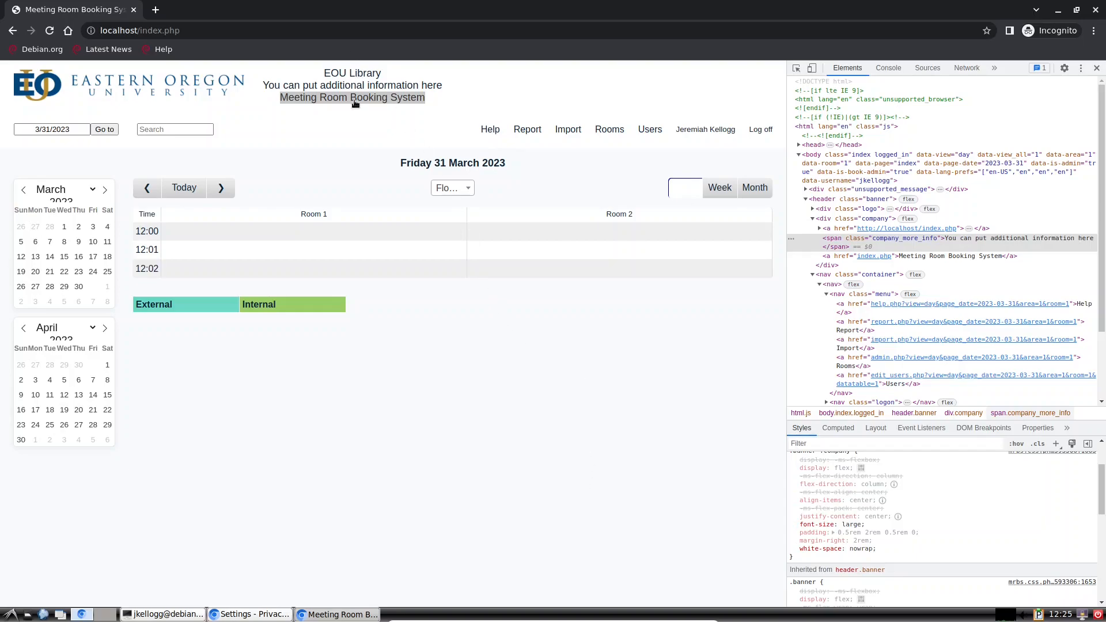
pyautogui.moveTo(447, 91); pyautogui.dragTo(347, 97)
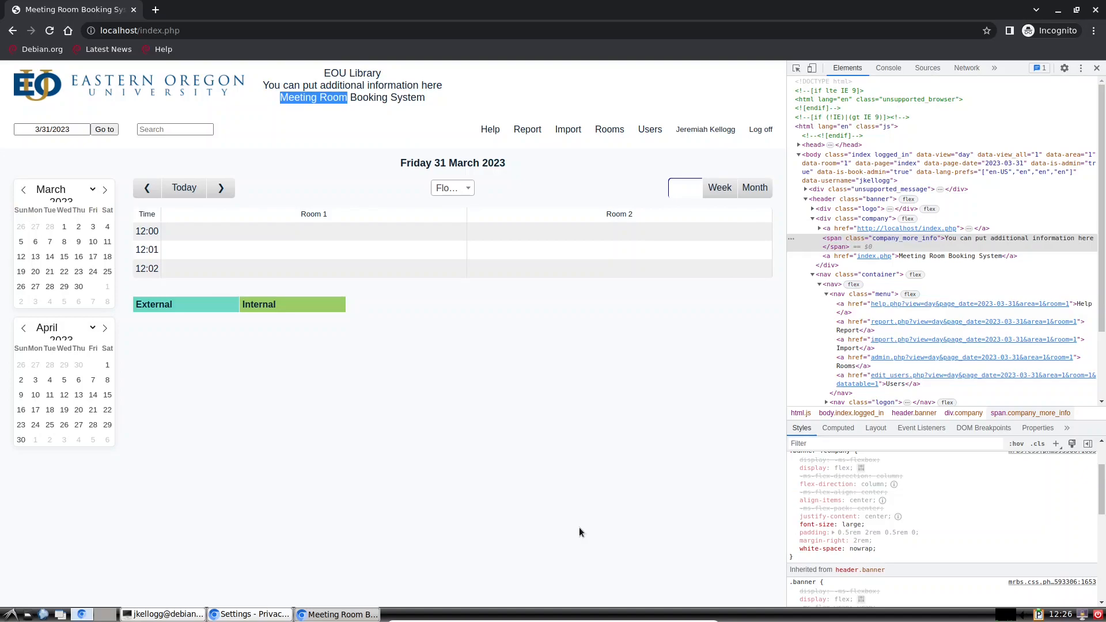
pyautogui.scroll(3, 901, 521)
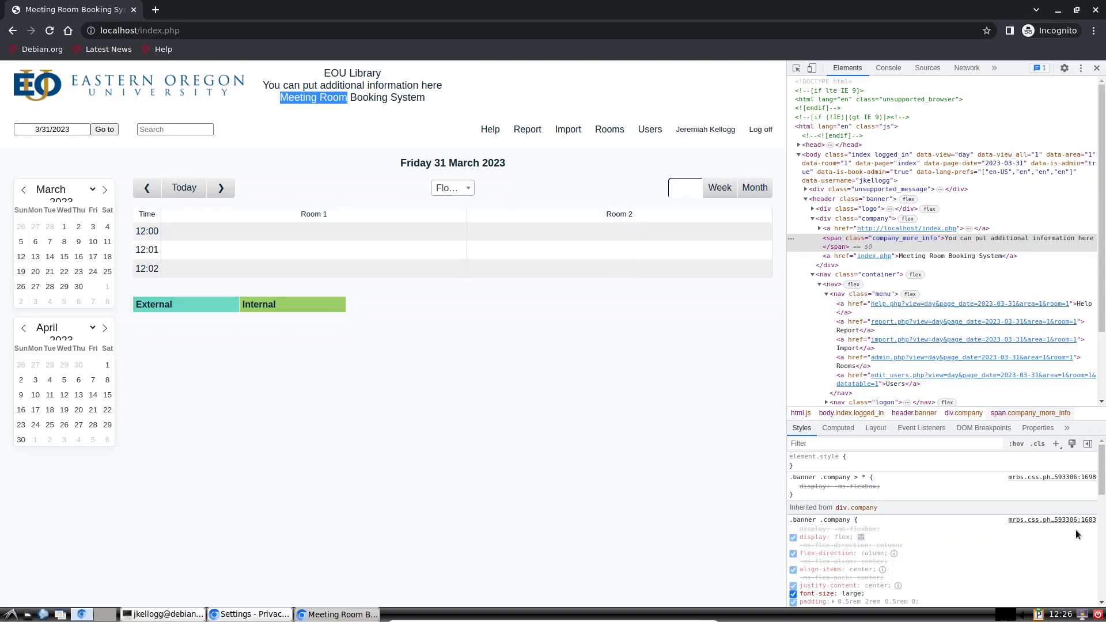
# Step: Open the .banner .company rule in mrbs.css.php and select its font-size: large line 1692
pyautogui.click(1043, 521)
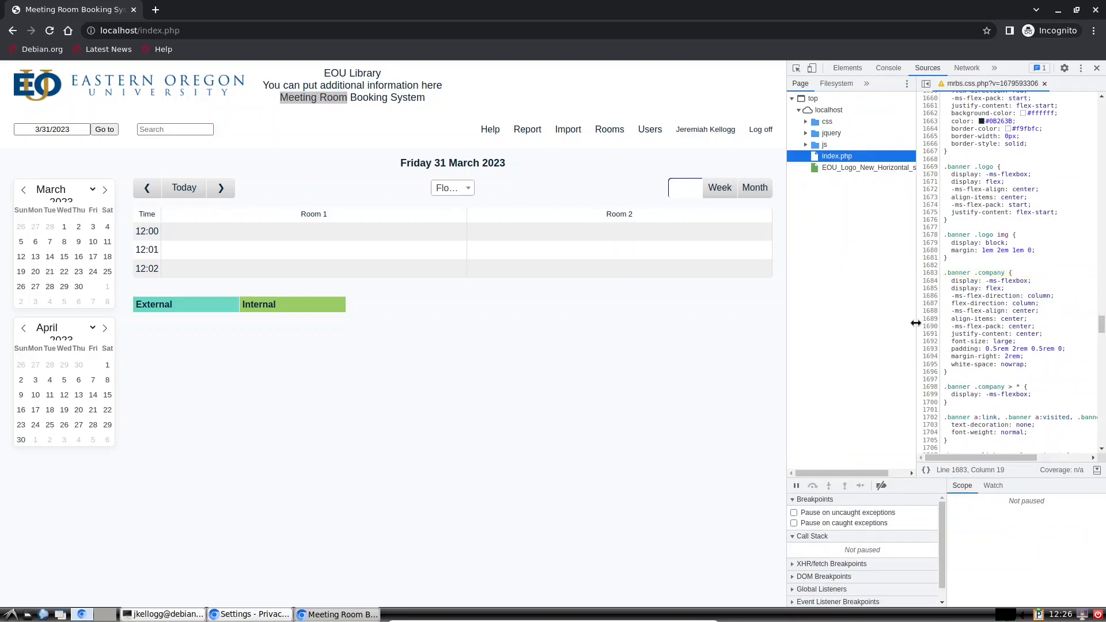
pyautogui.moveTo(787, 331); pyautogui.dragTo(657, 354)
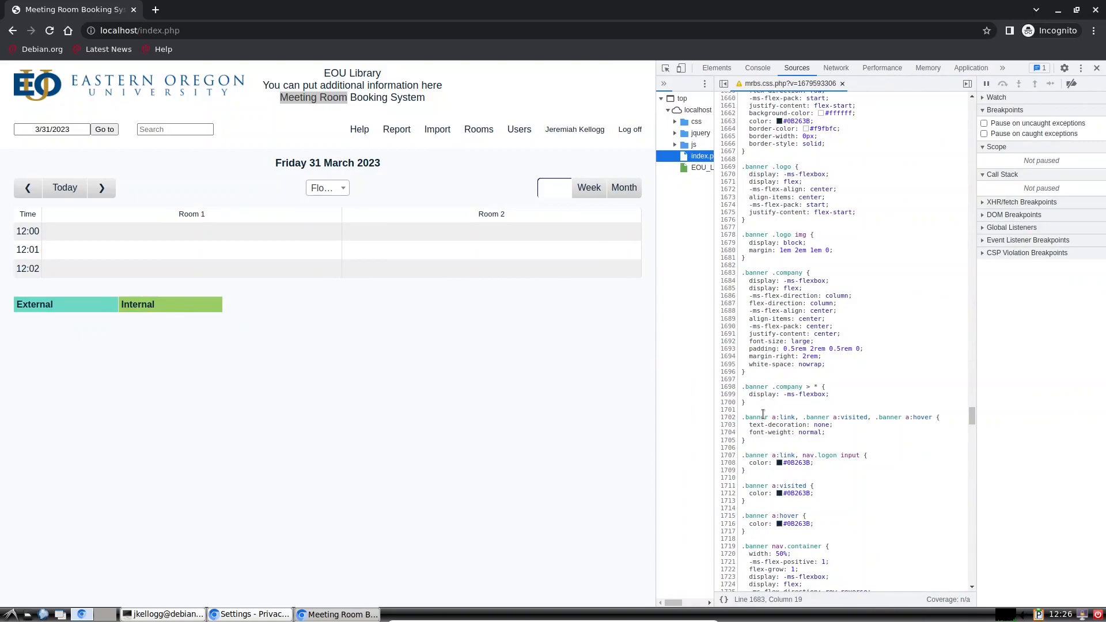
pyautogui.moveTo(758, 374); pyautogui.dragTo(733, 274)
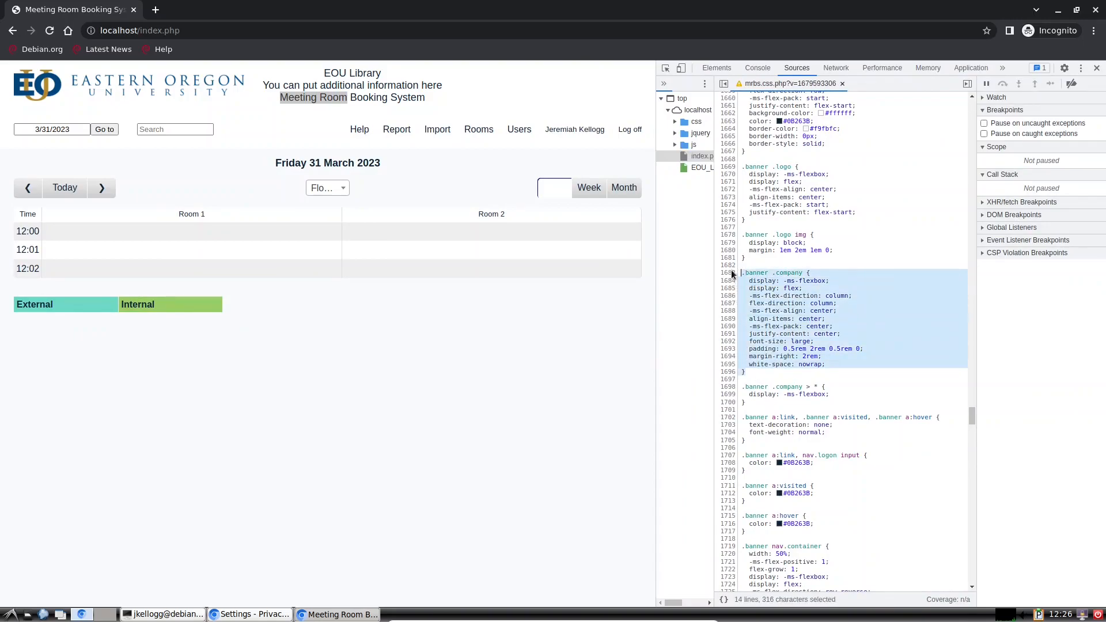
pyautogui.tripleClick(822, 341)
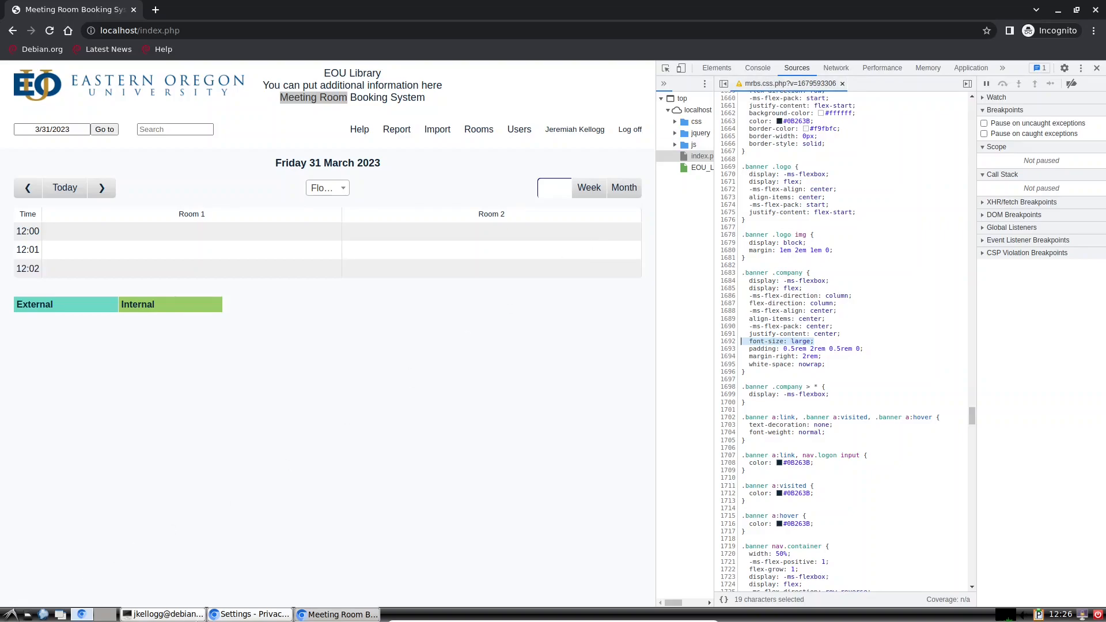
pyautogui.click(163, 614)
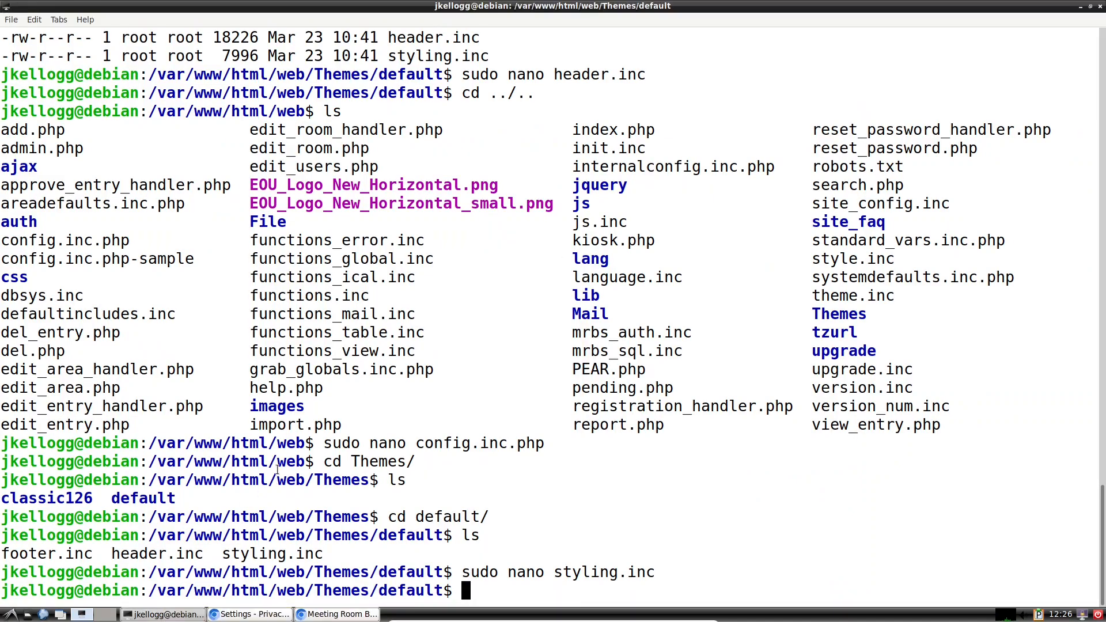
# Step: Go up two folders with cd ../../ and list the web folder's contents
pyautogui.write('cd ../../')
pyautogui.press('Return')
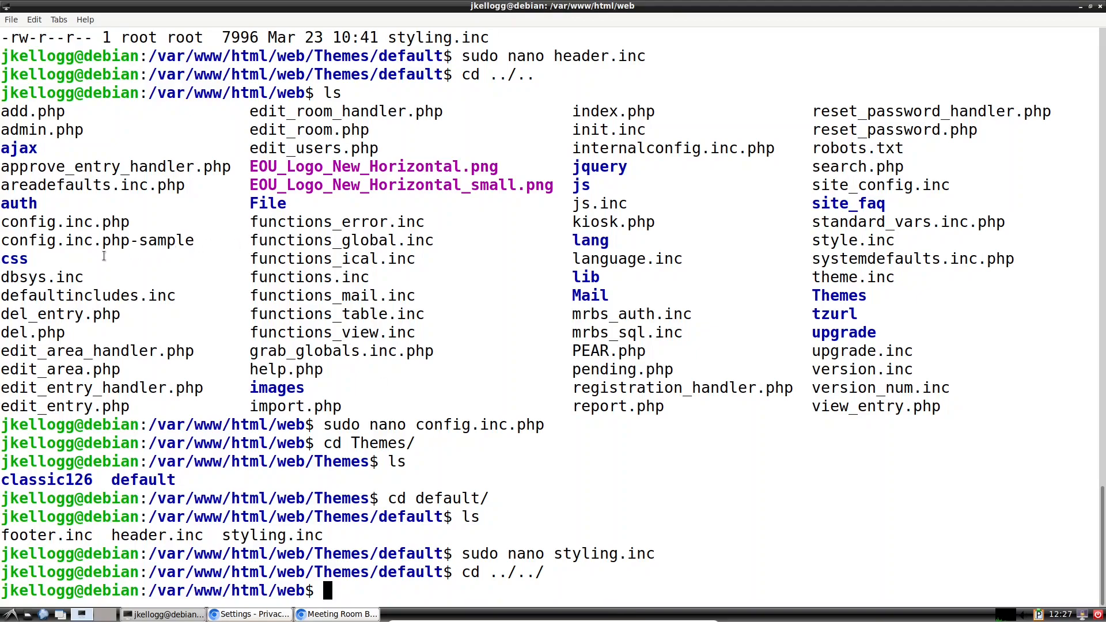
pyautogui.write('ls')
pyautogui.press('Return')
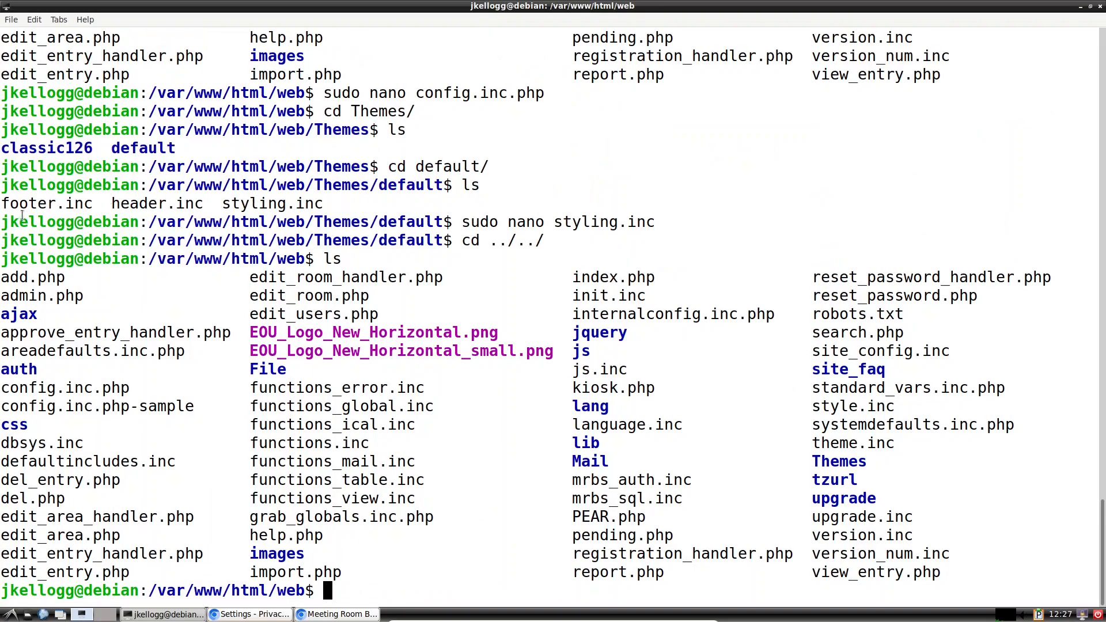
pyautogui.moveTo(46, 424); pyautogui.dragTo(1, 423)
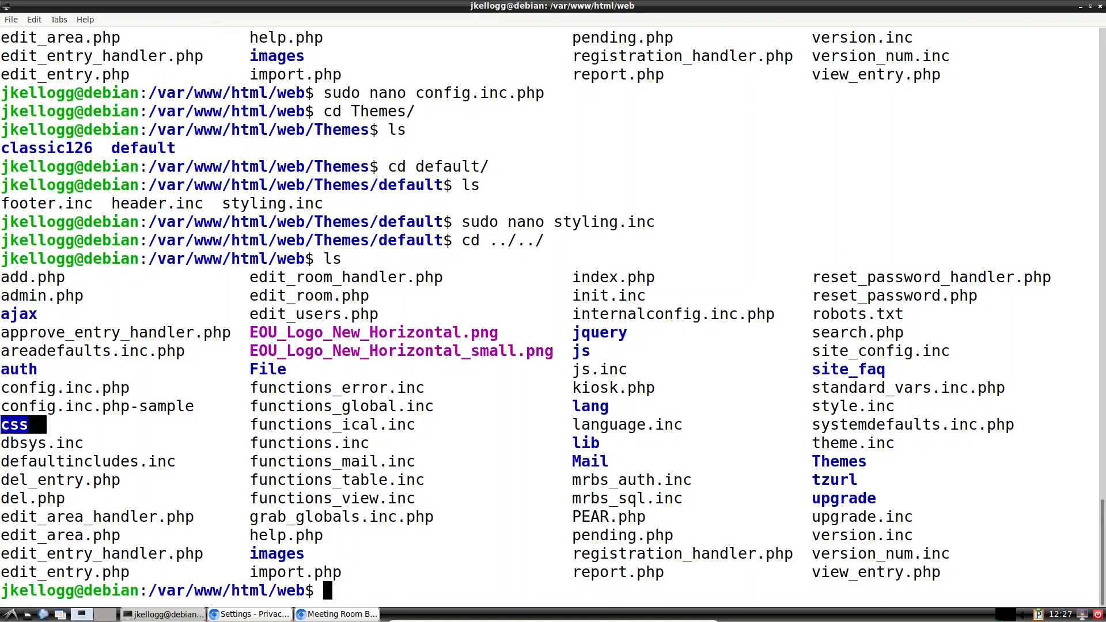
pyautogui.click(351, 583)
# Step: Move into the css folder and list its stylesheets, including mrbs.css.php
pyautogui.write('cd cs')
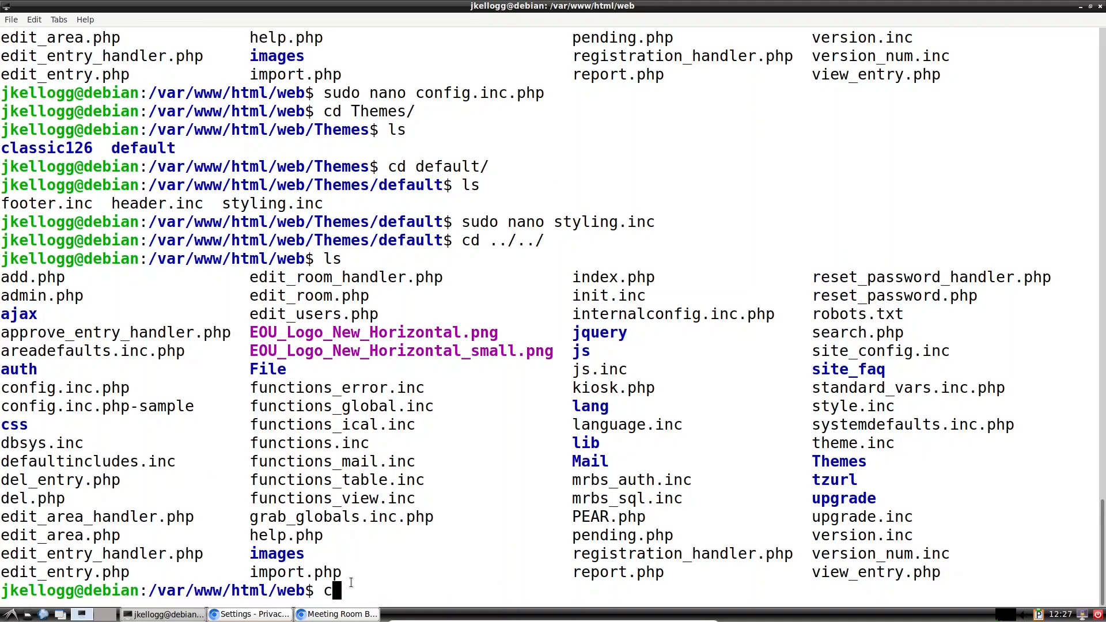
pyautogui.write('s')
pyautogui.press('Return')
pyautogui.write('ls')
pyautogui.press('Return')
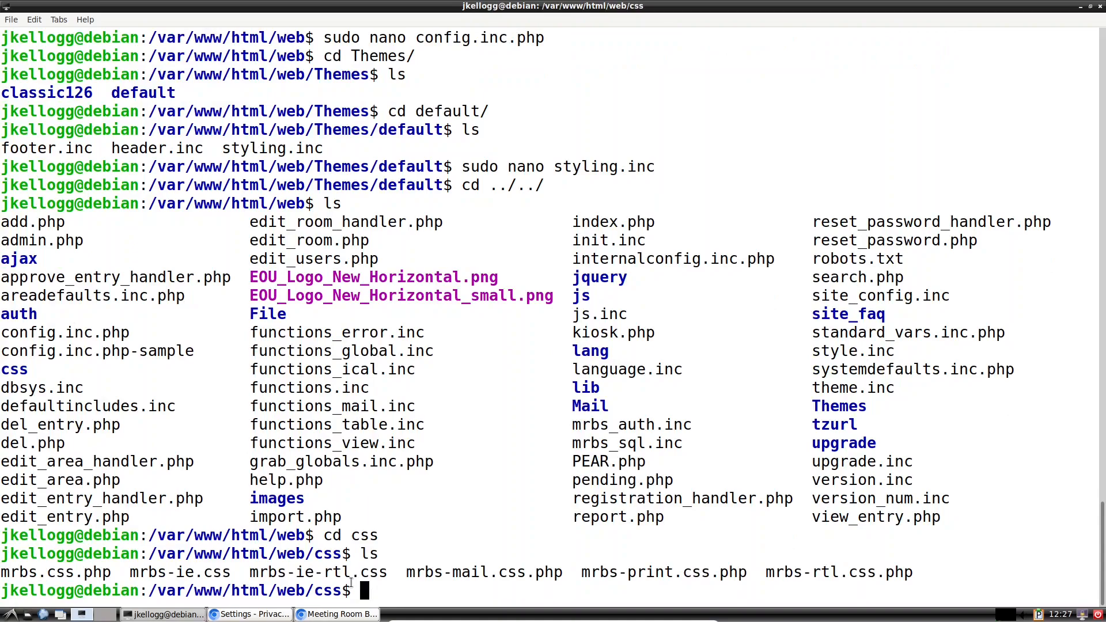
pyautogui.click(318, 615)
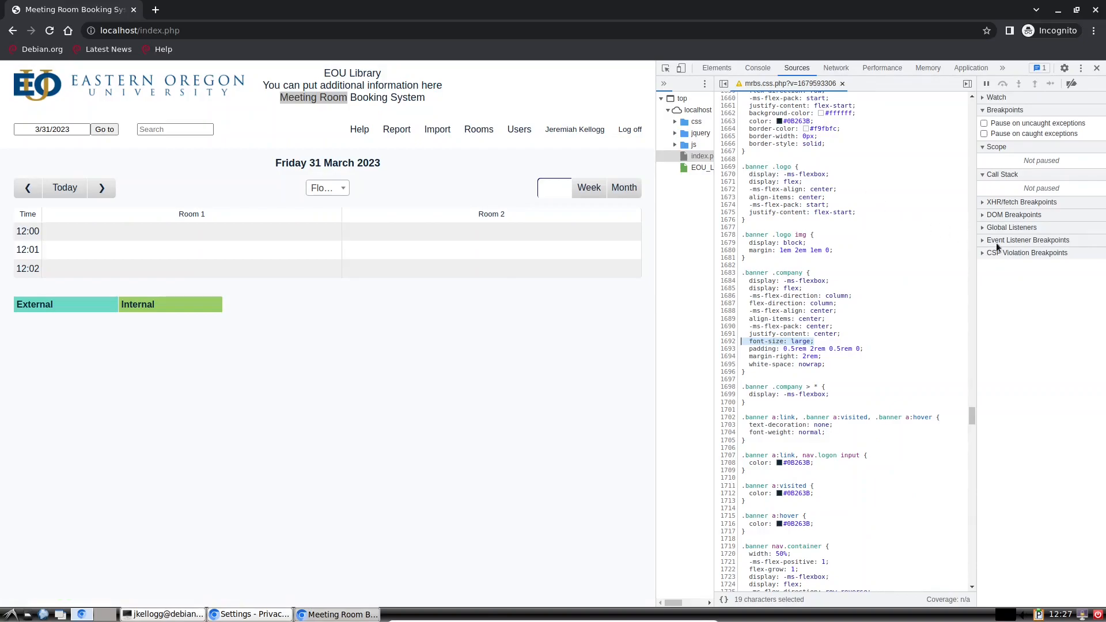
# Step: Inspect the Meeting Room Booking System header link to trace .banner .company to mrbs.css.php
pyautogui.scroll(5, 859, 373)
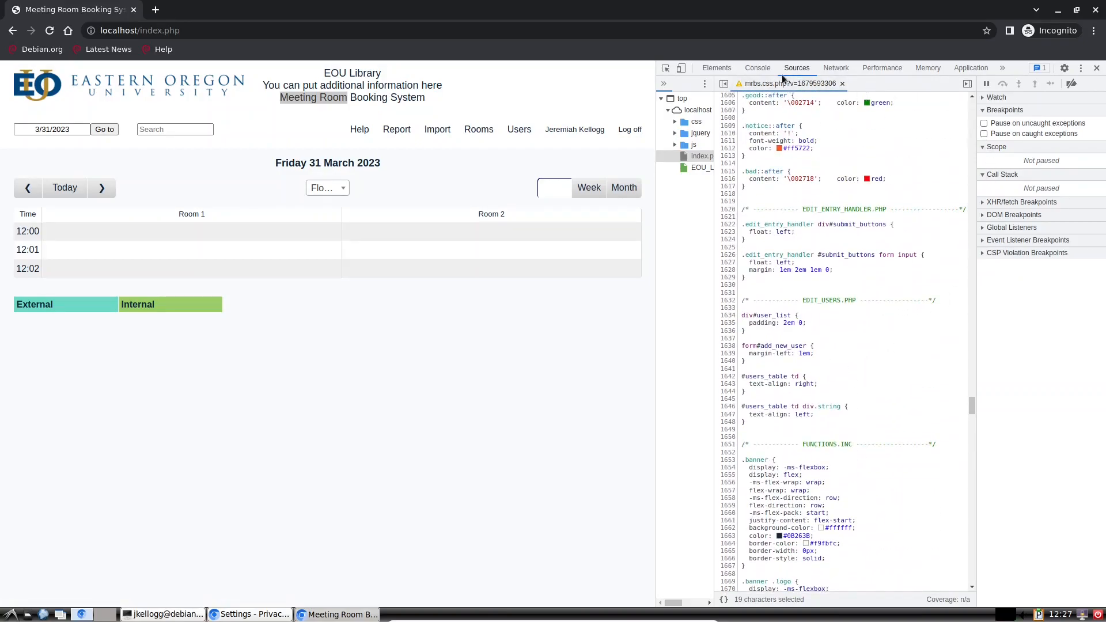
pyautogui.rightClick(371, 98)
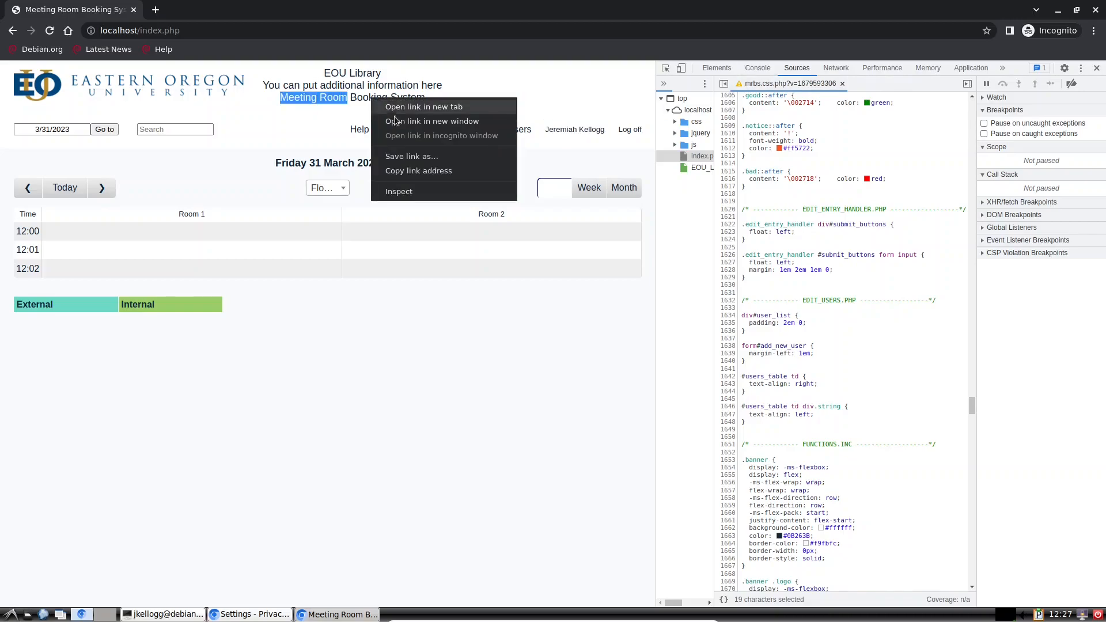
pyautogui.click(411, 191)
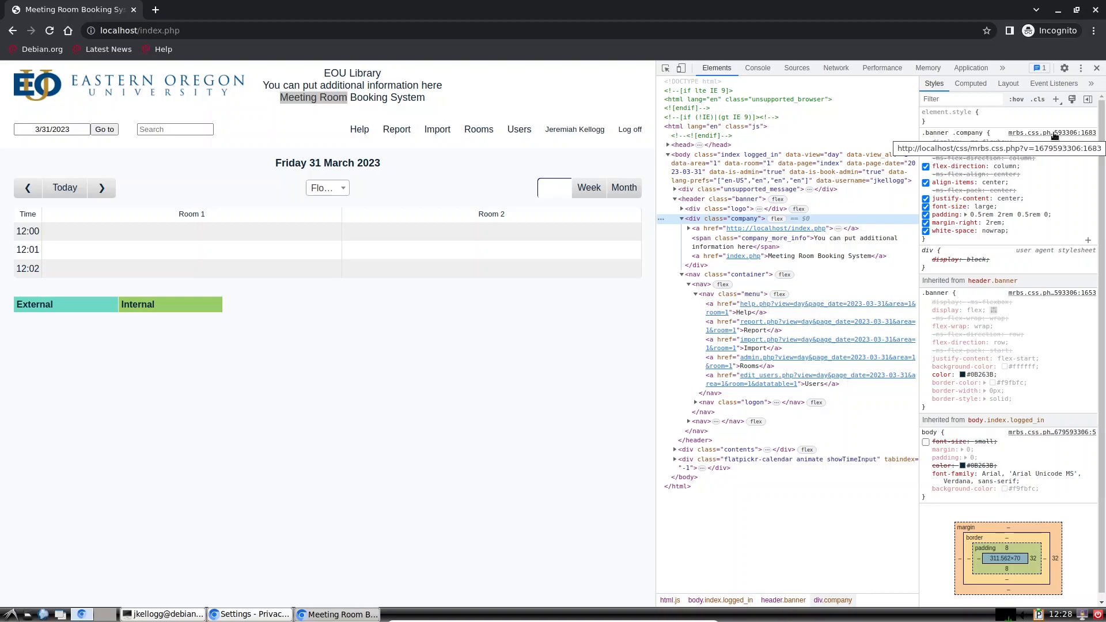
pyautogui.click(158, 614)
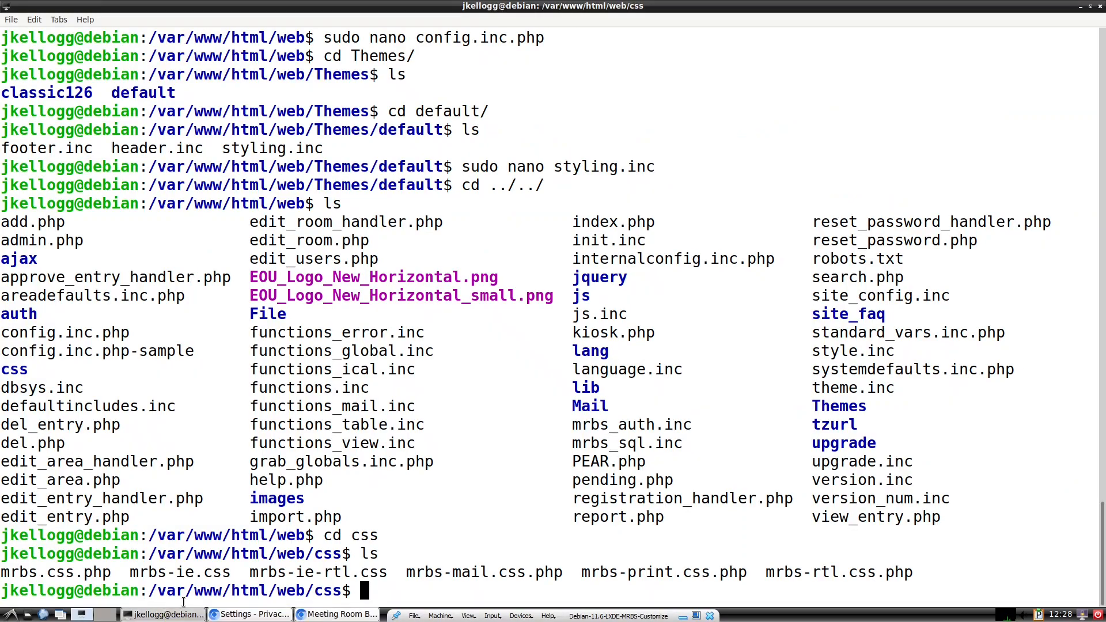
# Step: Open mrbs.css.php in the less pager, completing the file name with Tab
pyautogui.moveTo(113, 572); pyautogui.dragTo(2, 572)
pyautogui.click(208, 586)
pyautogui.write('ls')
pyautogui.press('BackSpace')
pyautogui.press('BackSpace')
pyautogui.write('less mr')
pyautogui.press('Tab')
pyautogui.write('.')
pyautogui.press('Tab')
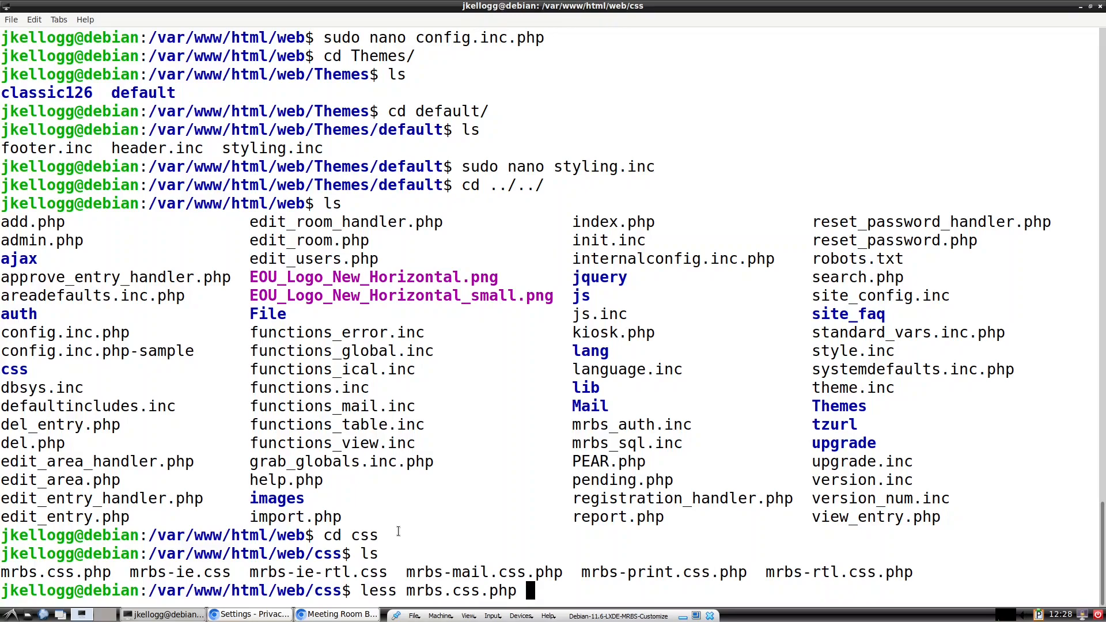
pyautogui.press('Return')
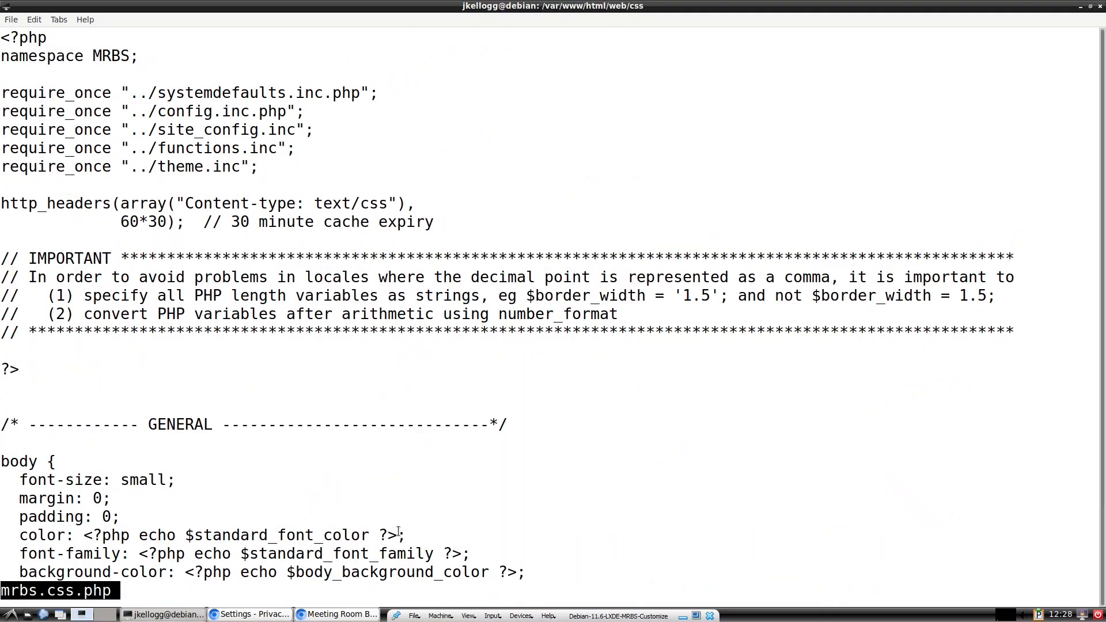
# Step: Copy the .banner .company rule from the DevTools Styles pane
pyautogui.click(326, 615)
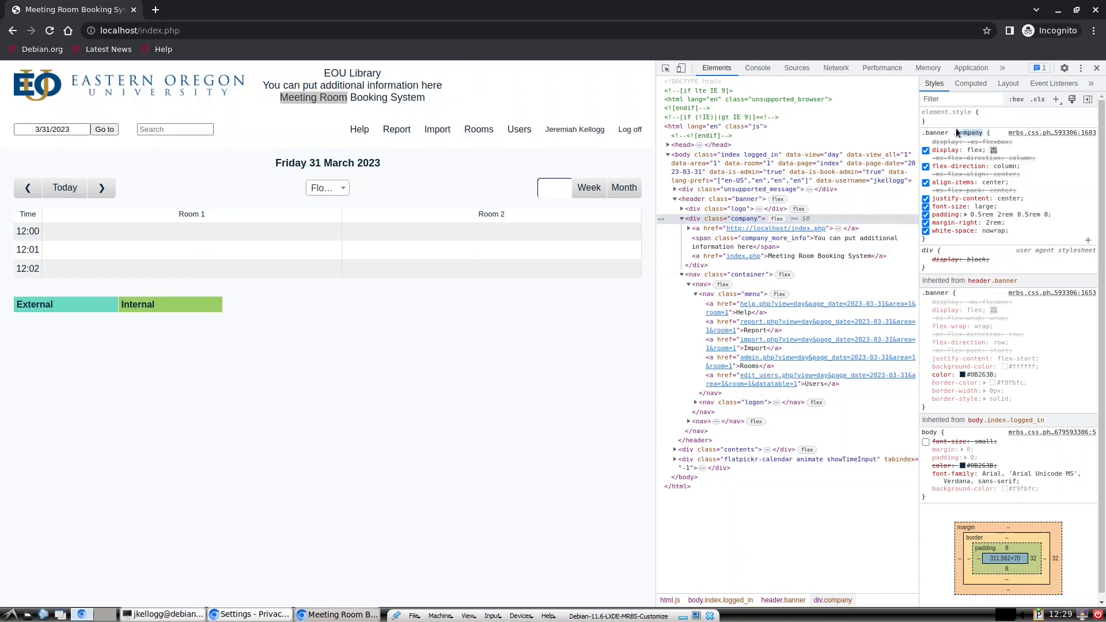
pyautogui.rightClick(934, 132)
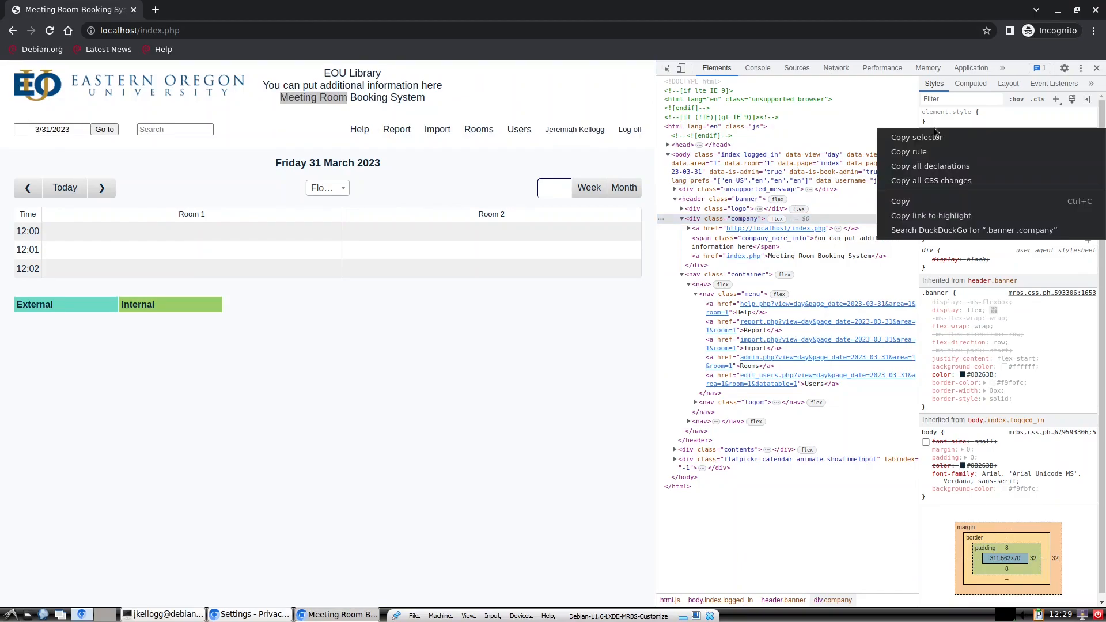
pyautogui.click(933, 151)
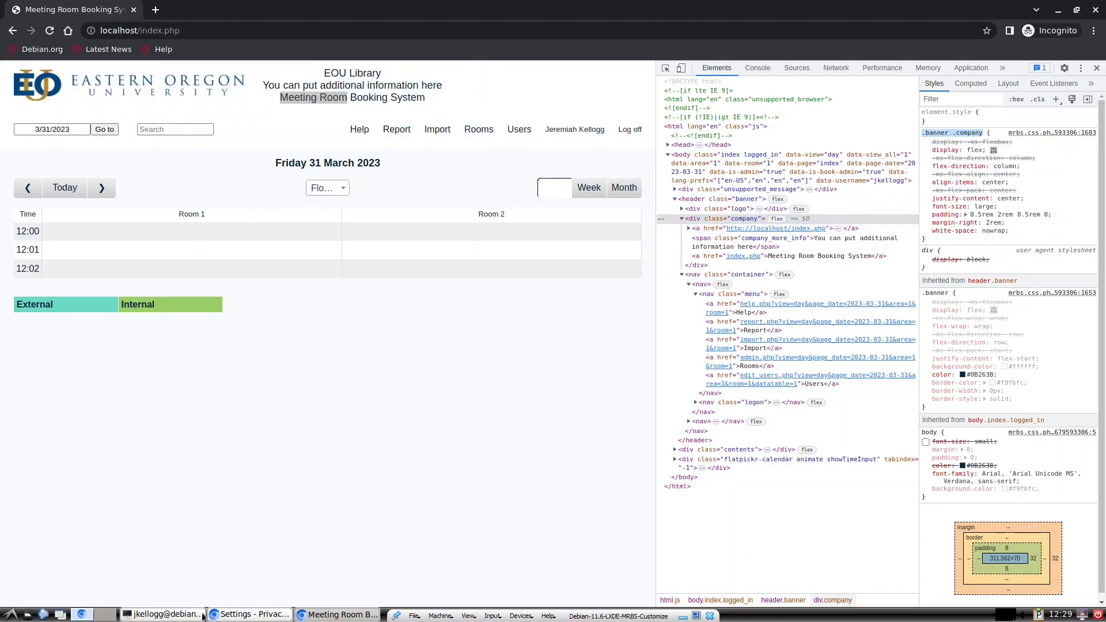
# Step: Search mrbs.css.php in less for the pasted .banner .company rule, review it, then quit
pyautogui.click(164, 614)
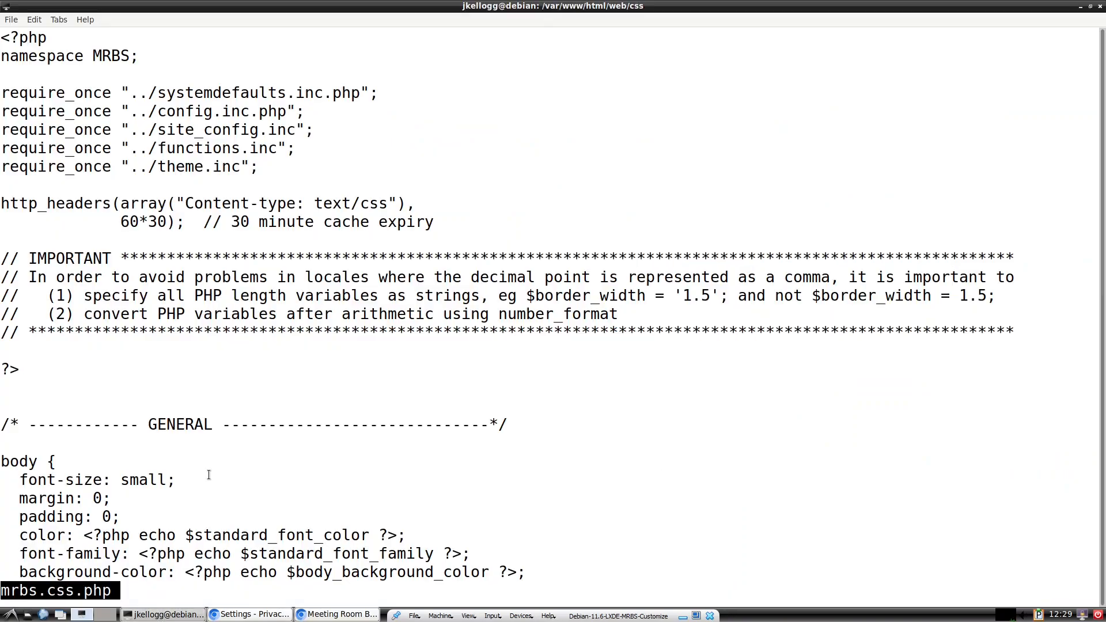
pyautogui.press('/')
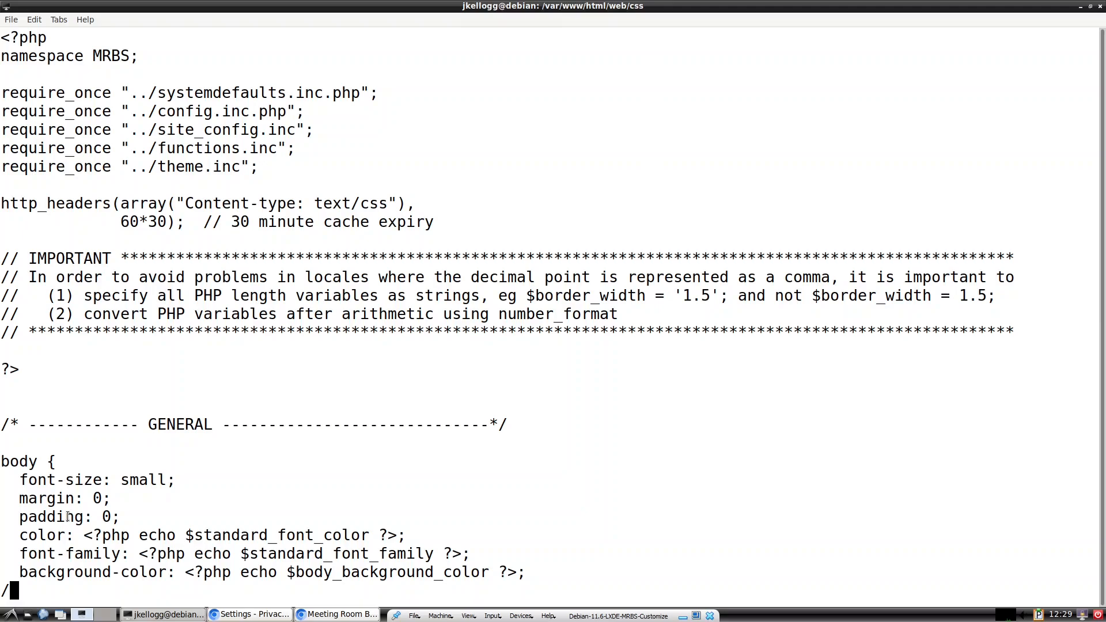
pyautogui.rightClick(17, 590)
pyautogui.click(67, 465)
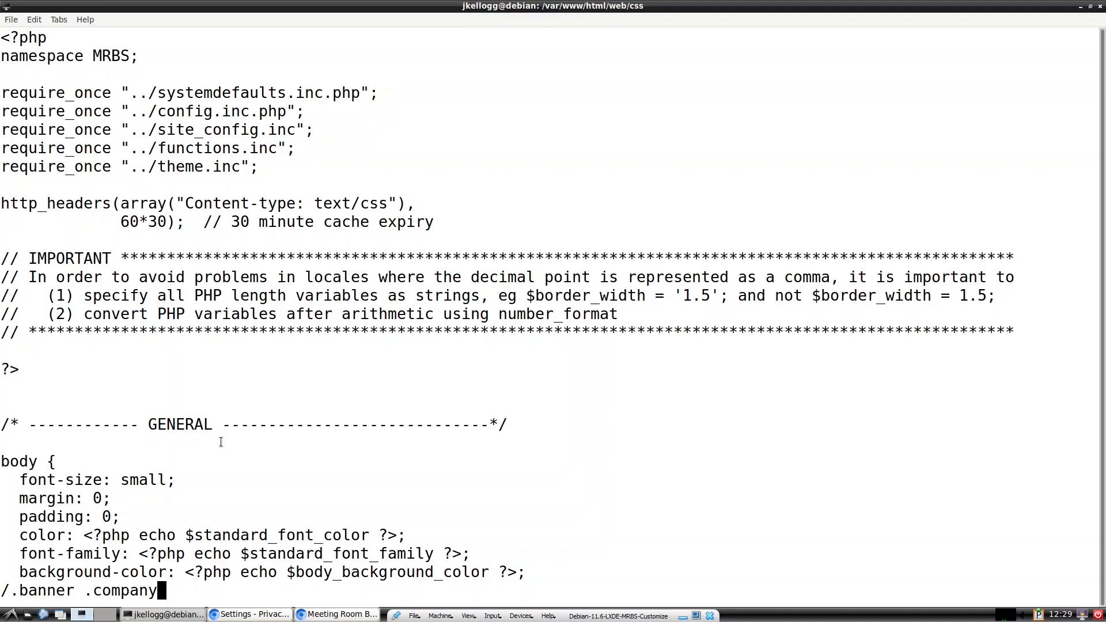
pyautogui.press('Return')
pyautogui.write(':')
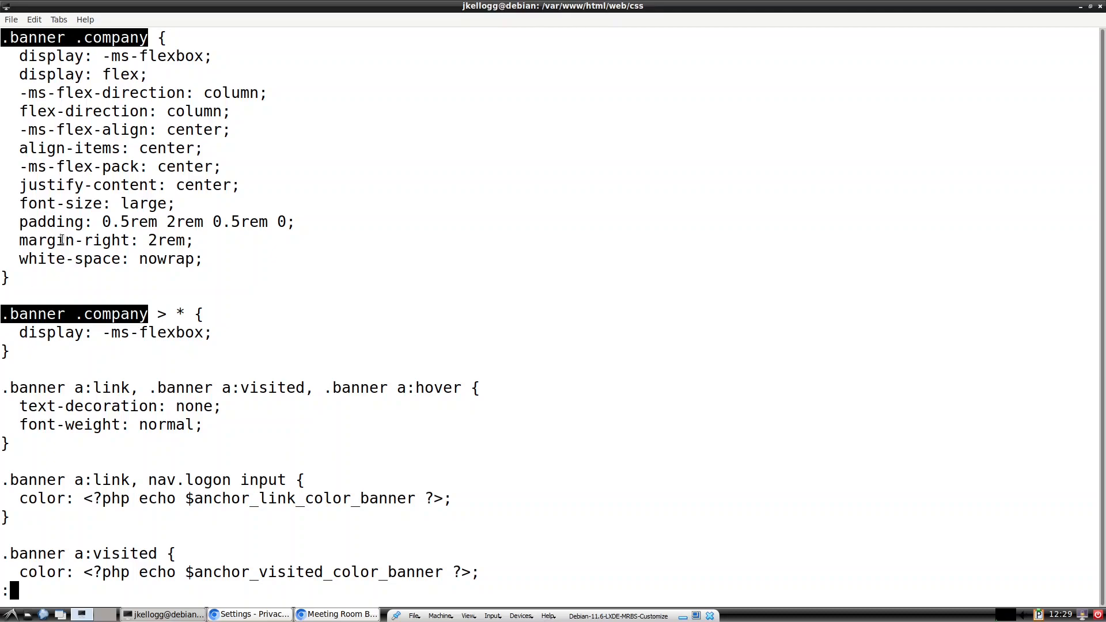
pyautogui.moveTo(32, 279); pyautogui.dragTo(2, 38)
pyautogui.click(353, 165)
pyautogui.press('q')
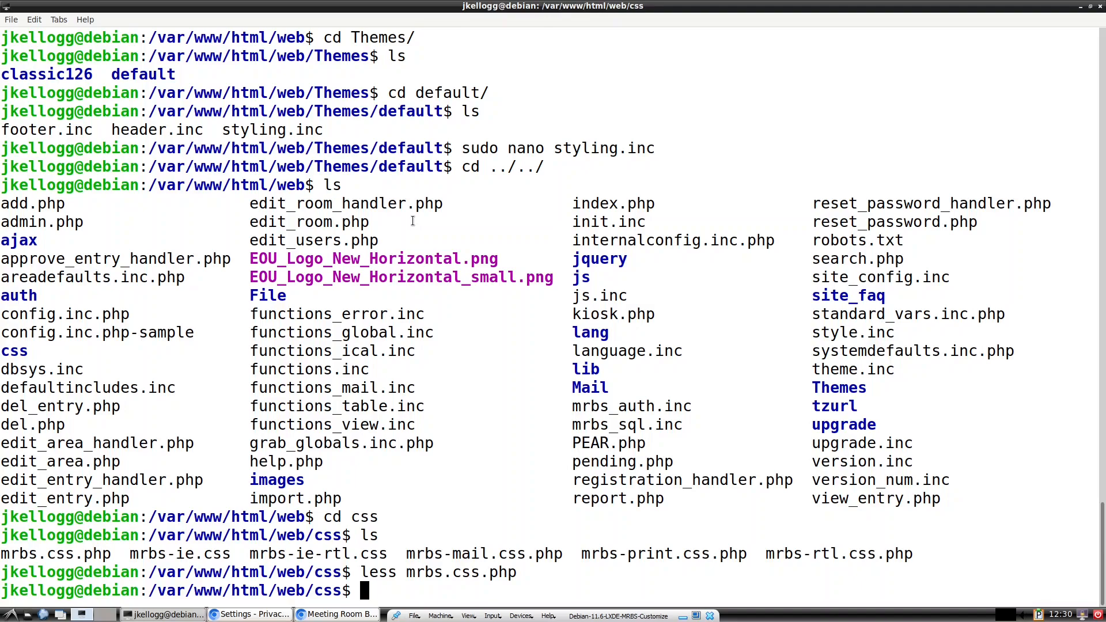
# Step: Create custom.css with sudo nano and paste in the .banner .company rule plus a blank line
pyautogui.write('sudo nano custo')
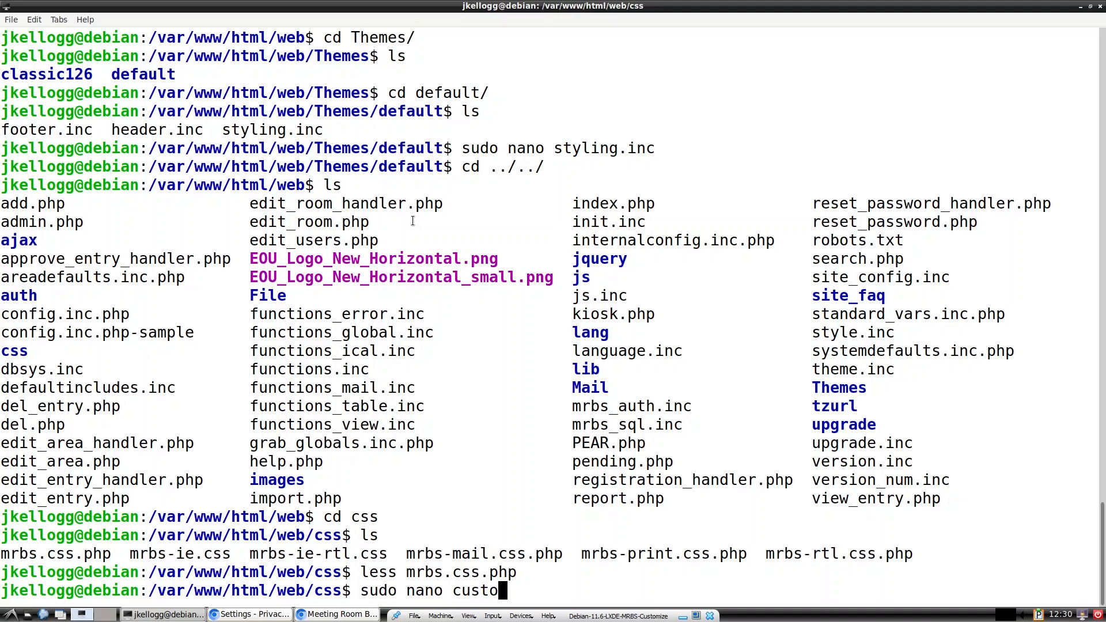
pyautogui.write('m.css')
pyautogui.press('Return')
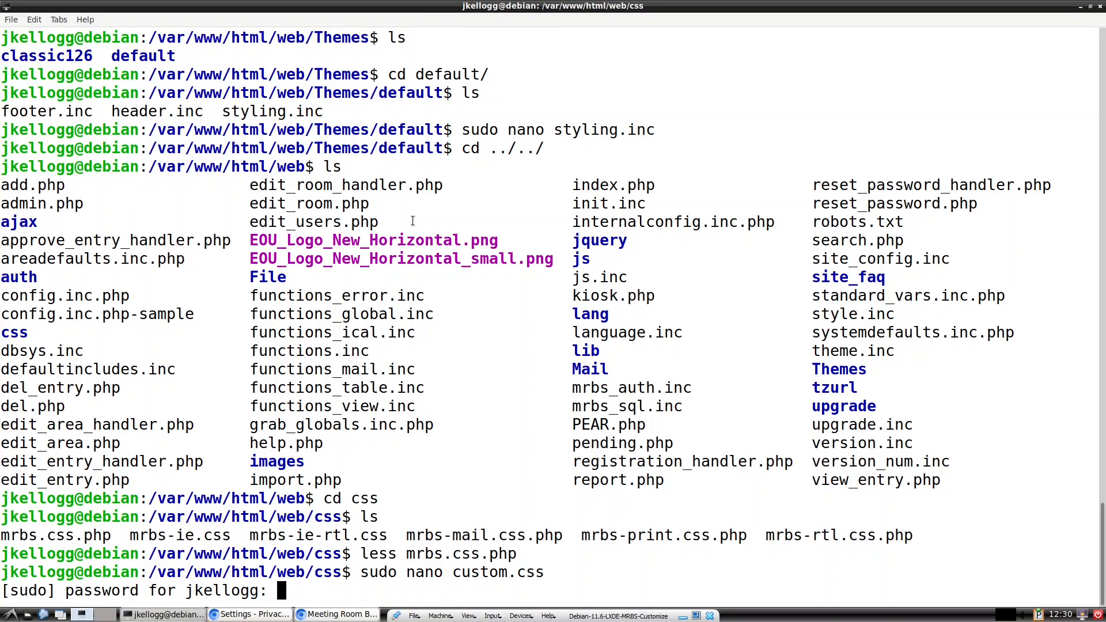
pyautogui.press('Return')
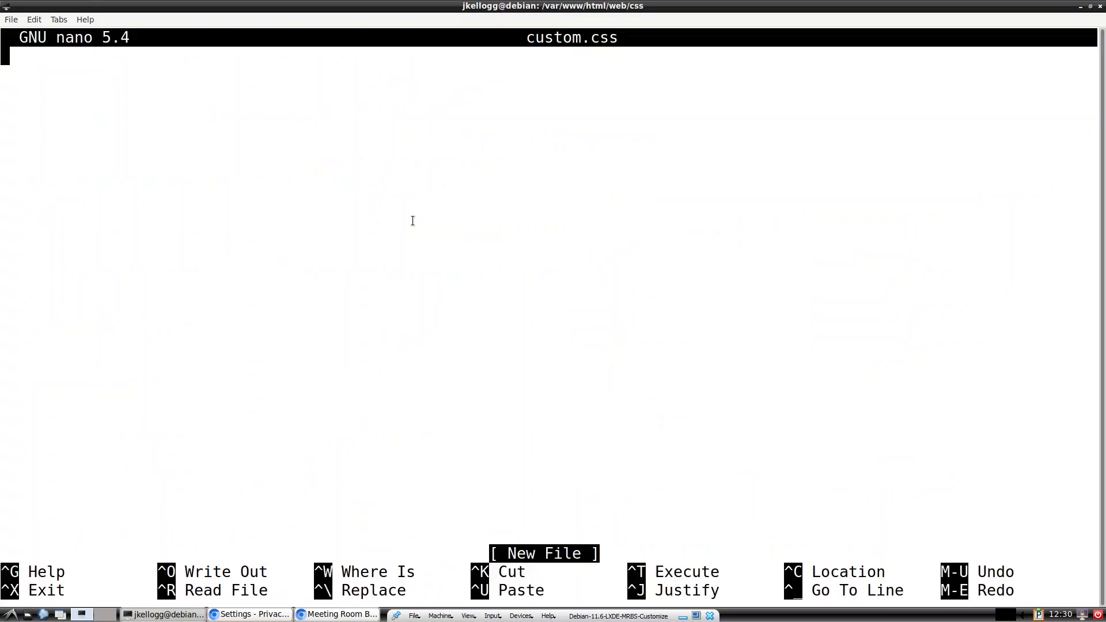
pyautogui.rightClick(7, 58)
pyautogui.click(33, 112)
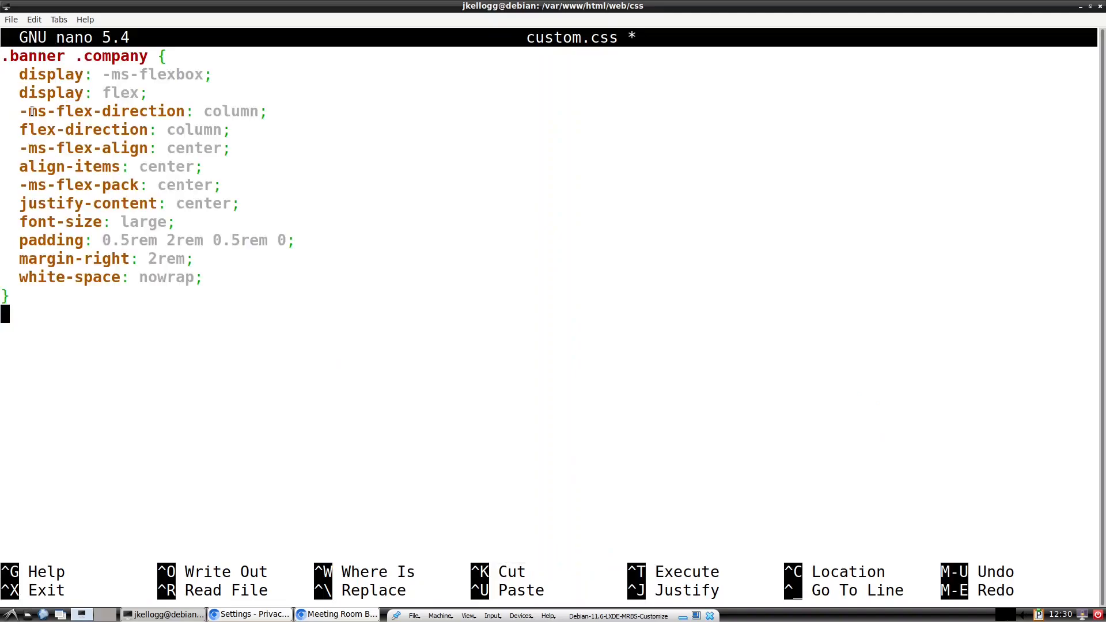
pyautogui.scroll(4, 136, 164)
pyautogui.scroll(-1, 134, 159)
pyautogui.scroll(2, 127, 144)
pyautogui.press('Return')
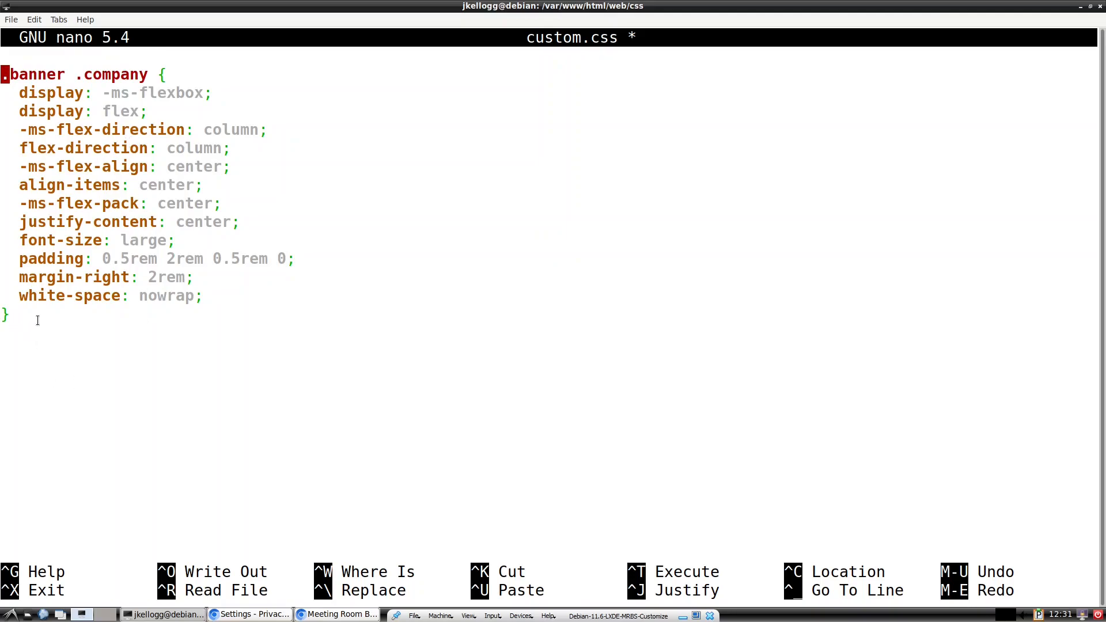
# Step: Save custom.css, exit nano, and confirm it appears in the ls listing
pyautogui.hotkey('ctrl', 'x')
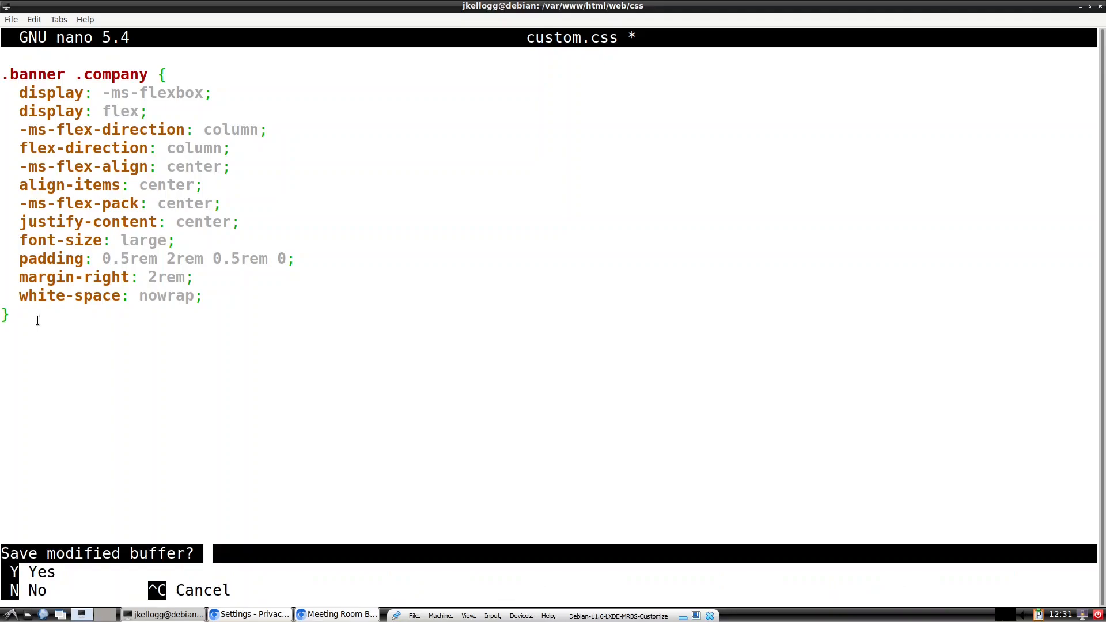
pyautogui.press('y')
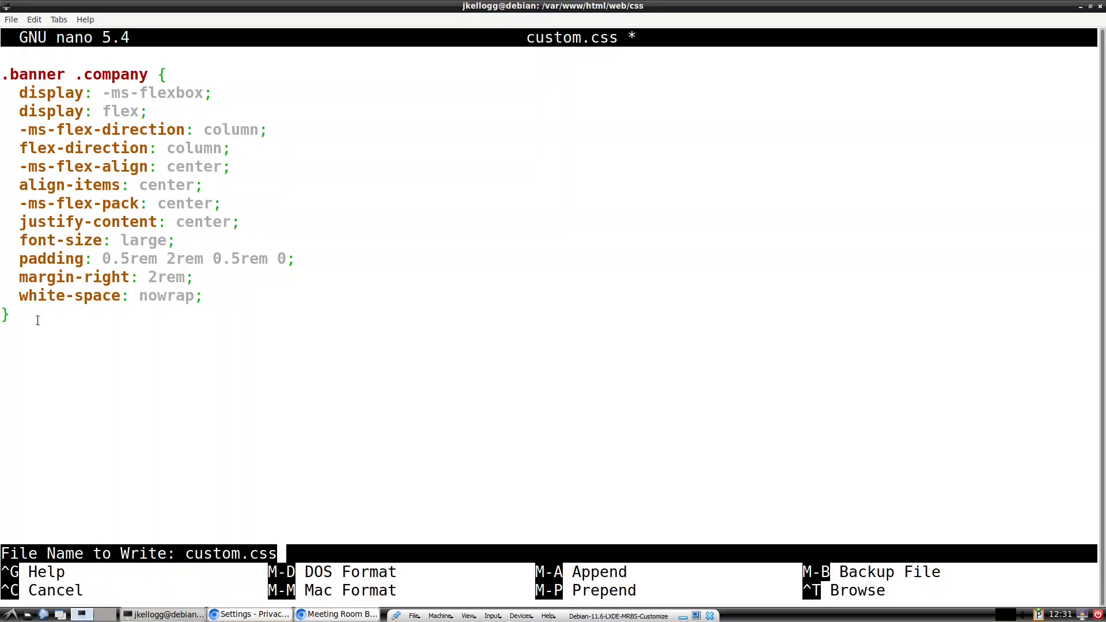
pyautogui.press('Return')
pyautogui.write('ls')
pyautogui.press('Return')
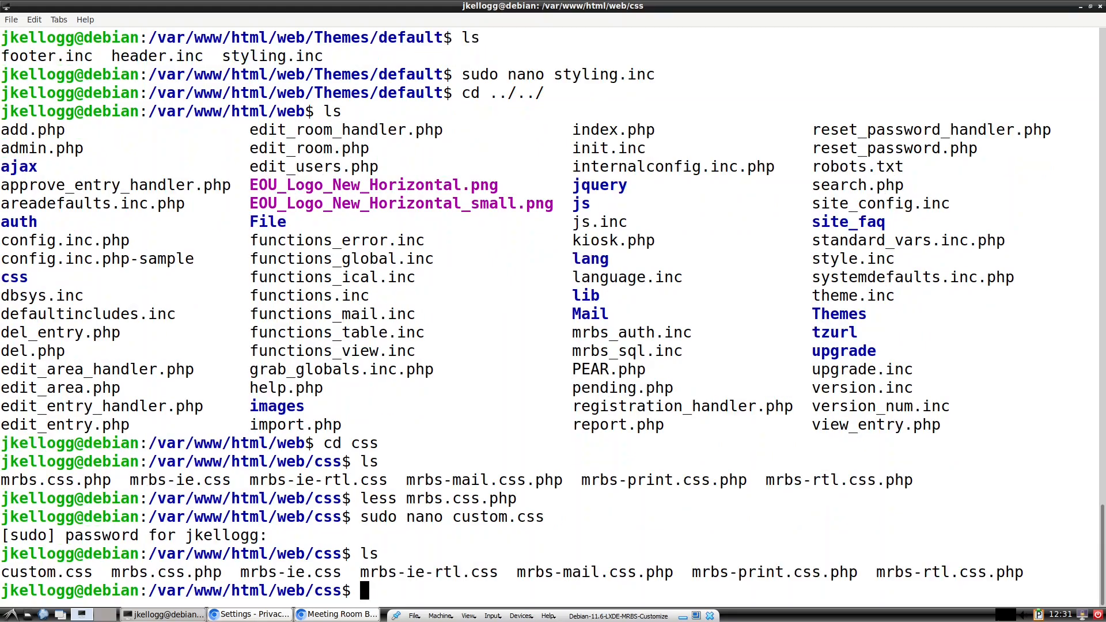
# Step: Compare custom.css and mrbs.css.php in the listing, then go up to the web folder with cd .
pyautogui.moveTo(93, 572); pyautogui.dragTo(2, 573)
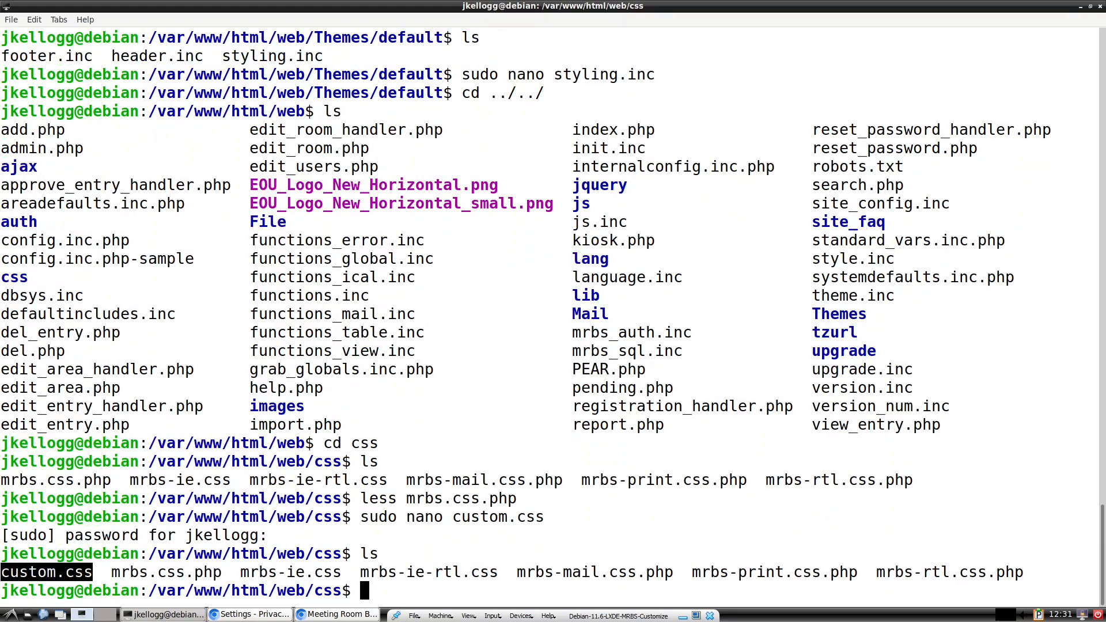
pyautogui.click(67, 563)
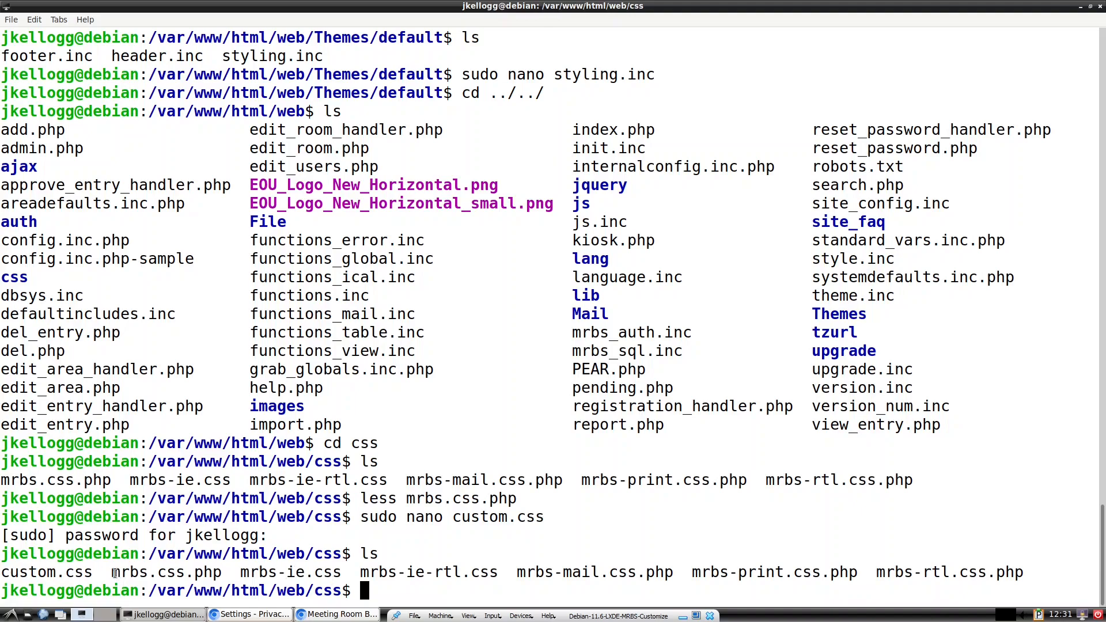
pyautogui.moveTo(111, 573); pyautogui.dragTo(214, 572)
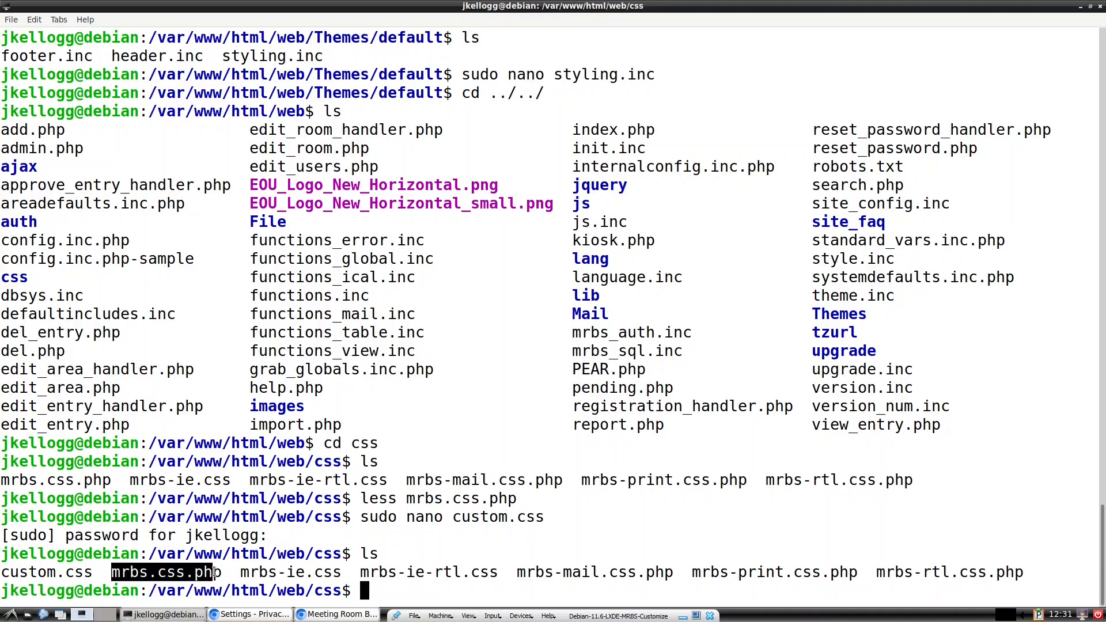
pyautogui.moveTo(92, 572); pyautogui.dragTo(1, 572)
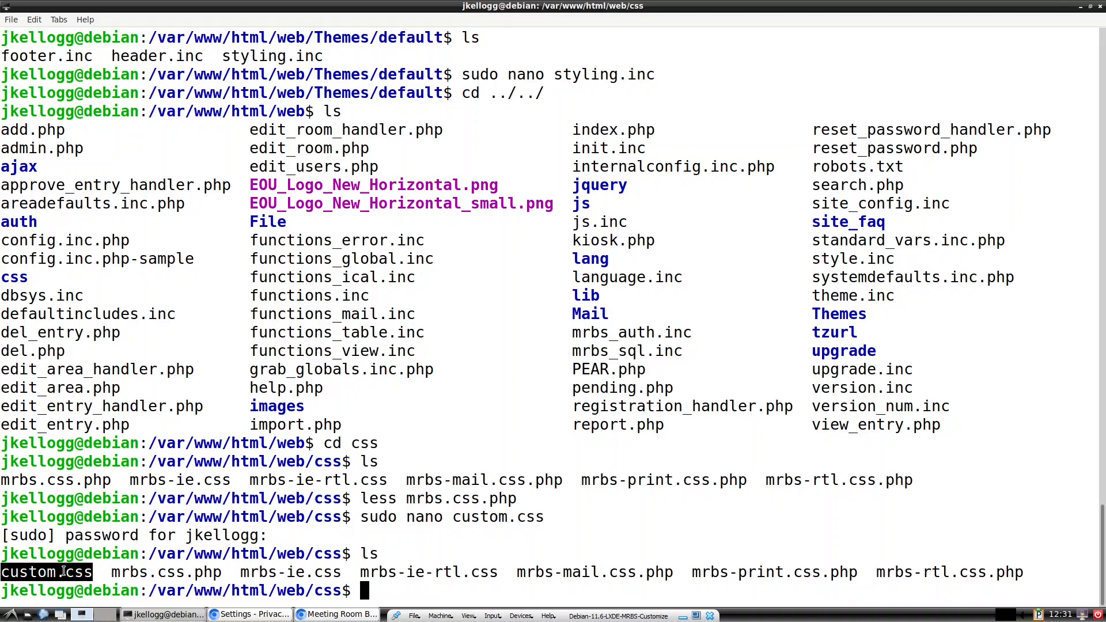
pyautogui.moveTo(111, 572); pyautogui.dragTo(219, 569)
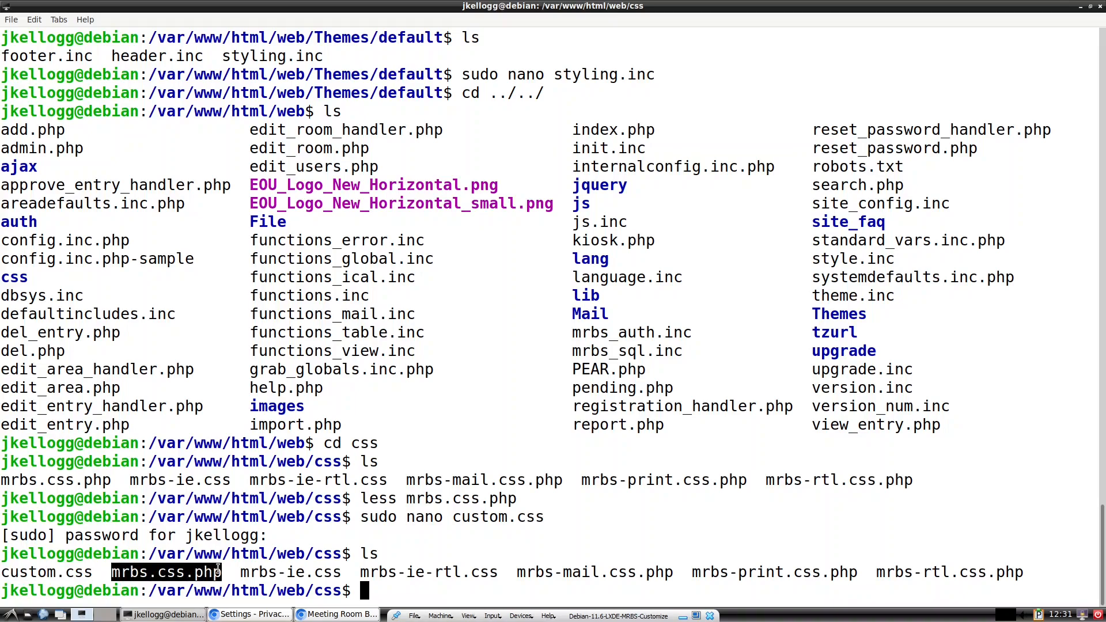
pyautogui.click(474, 434)
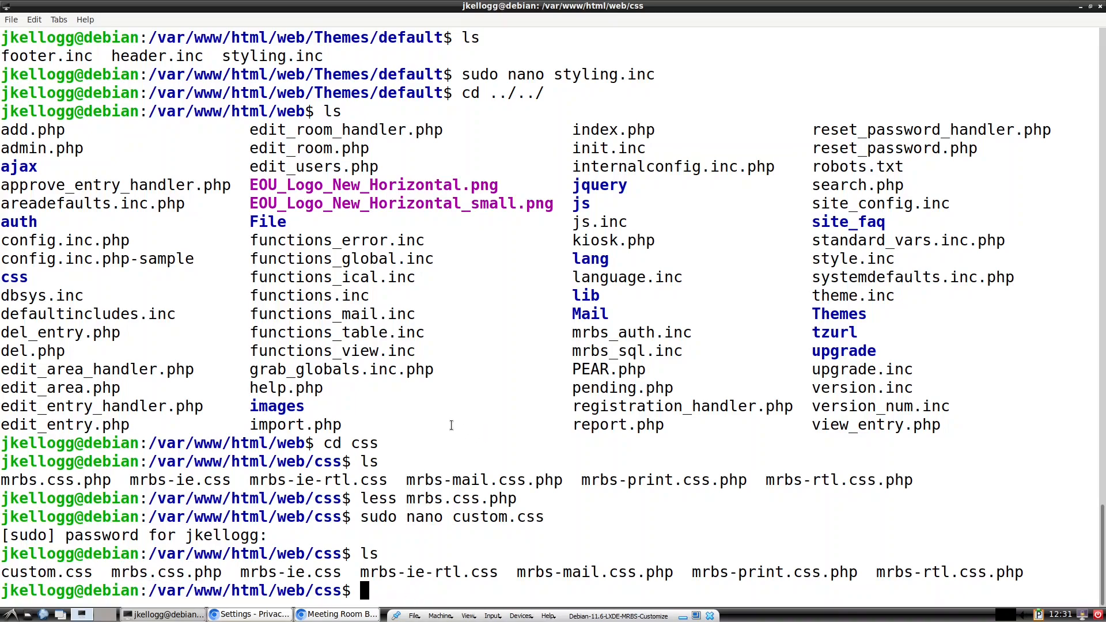
pyautogui.write('cd ..')
pyautogui.press('Return')
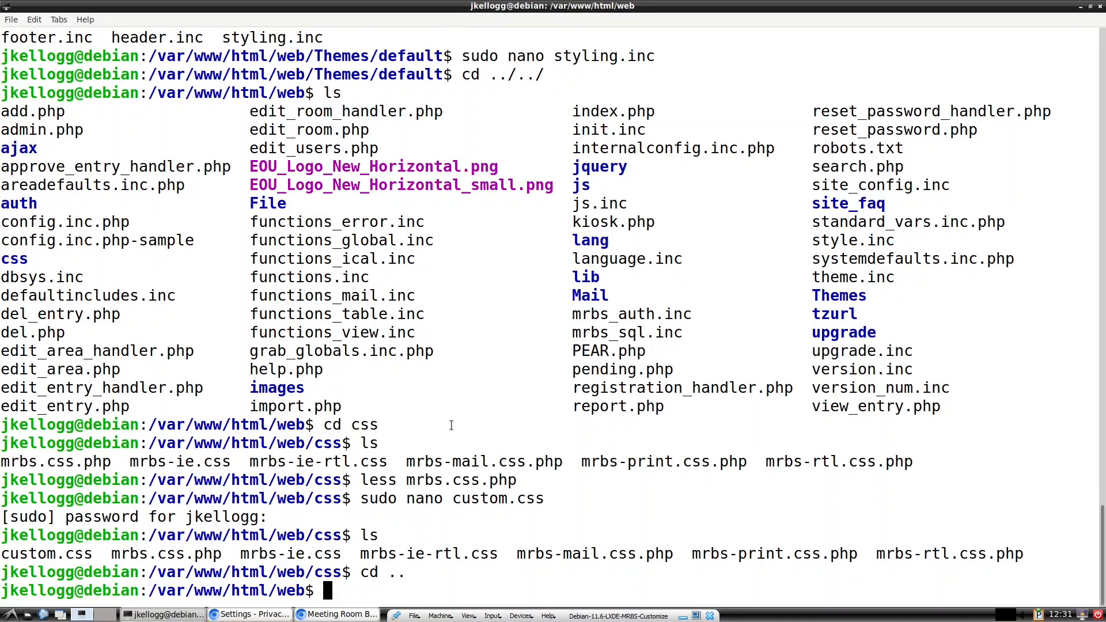
# Step: Open systemdefaults.inc.php in less and search for the css settings
pyautogui.write('less systemdefaults.inc.php')
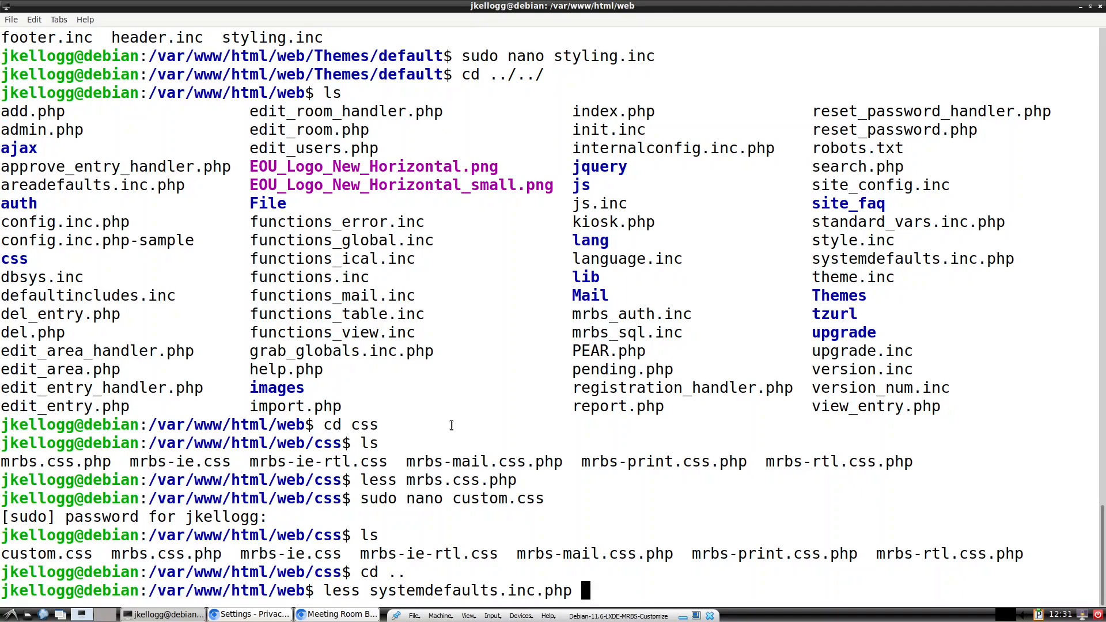
pyautogui.press('Return')
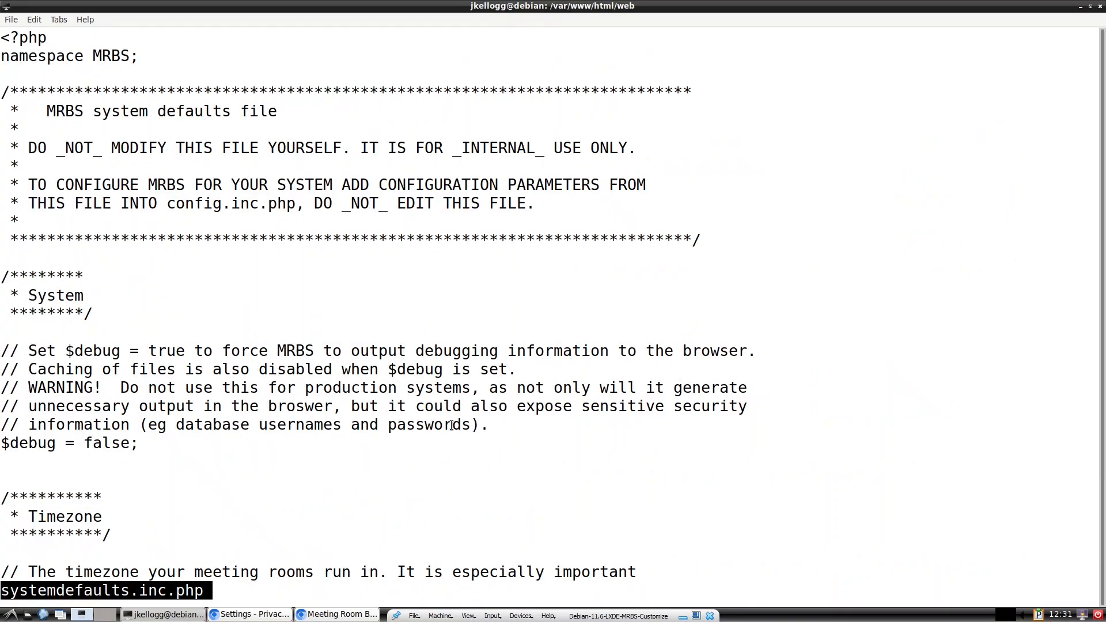
pyautogui.press('/')
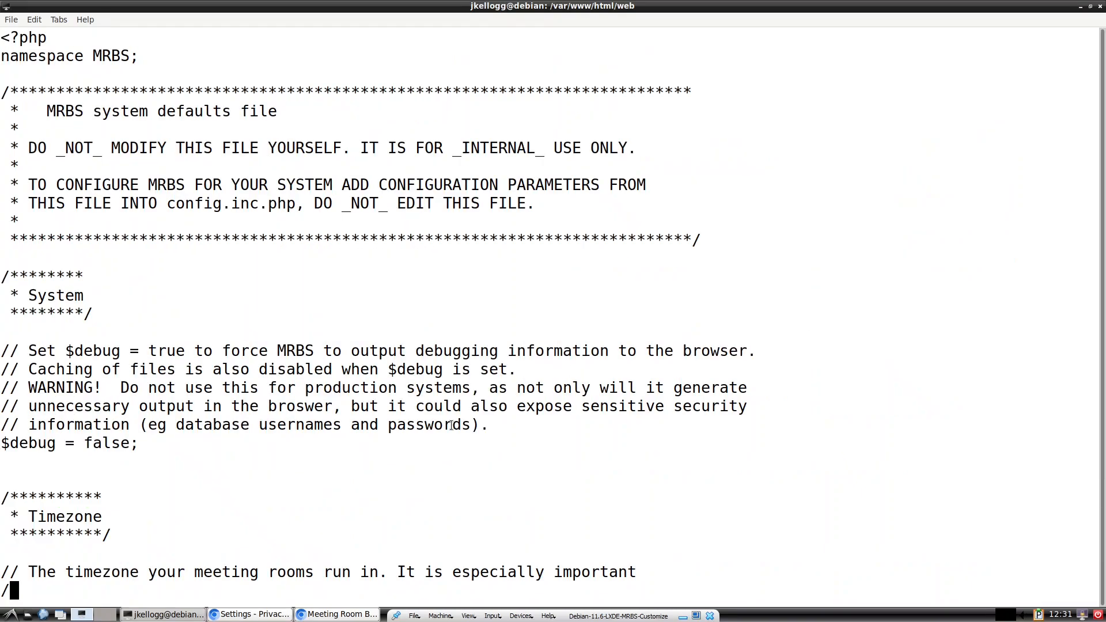
pyautogui.write('css')
pyautogui.press('Return')
pyautogui.write(':')
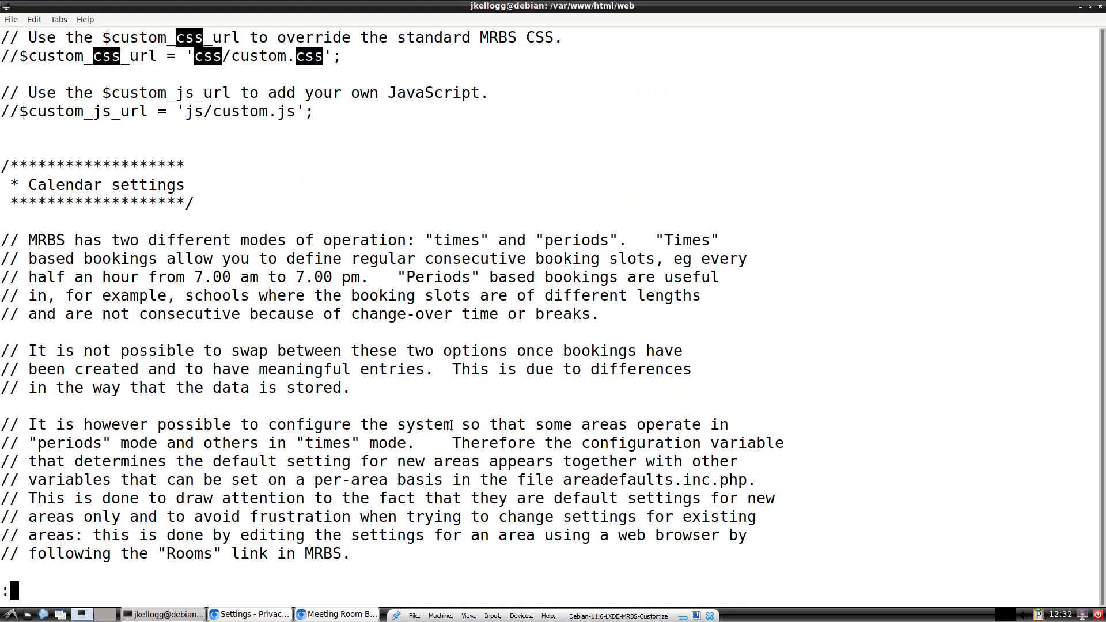
pyautogui.scroll(2, 451, 425)
pyautogui.scroll(-1, 451, 425)
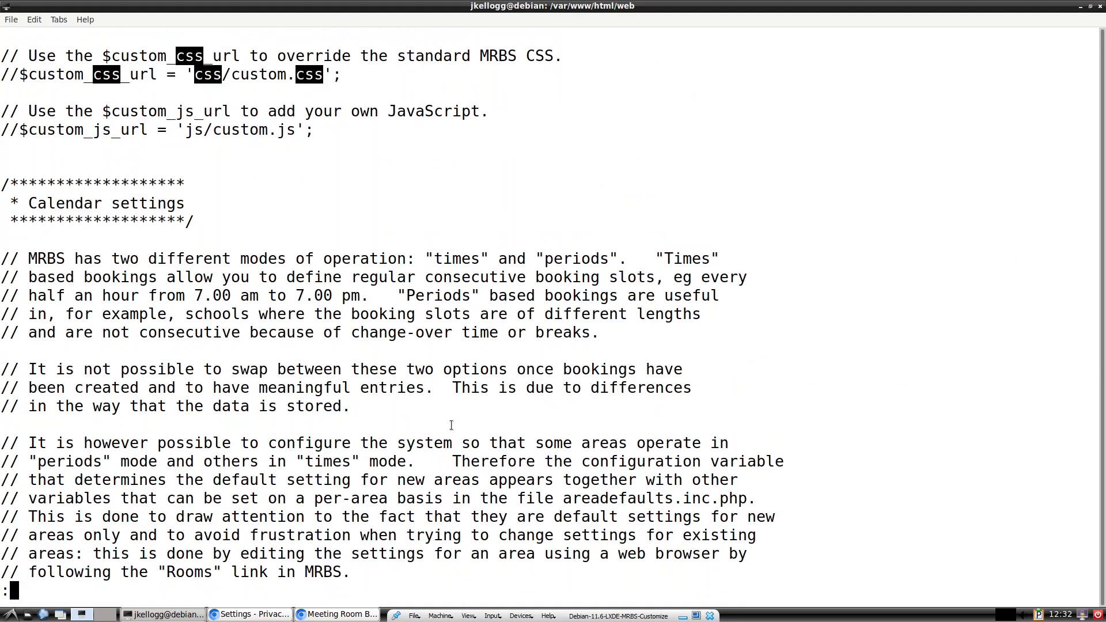
pyautogui.scroll(2, 451, 425)
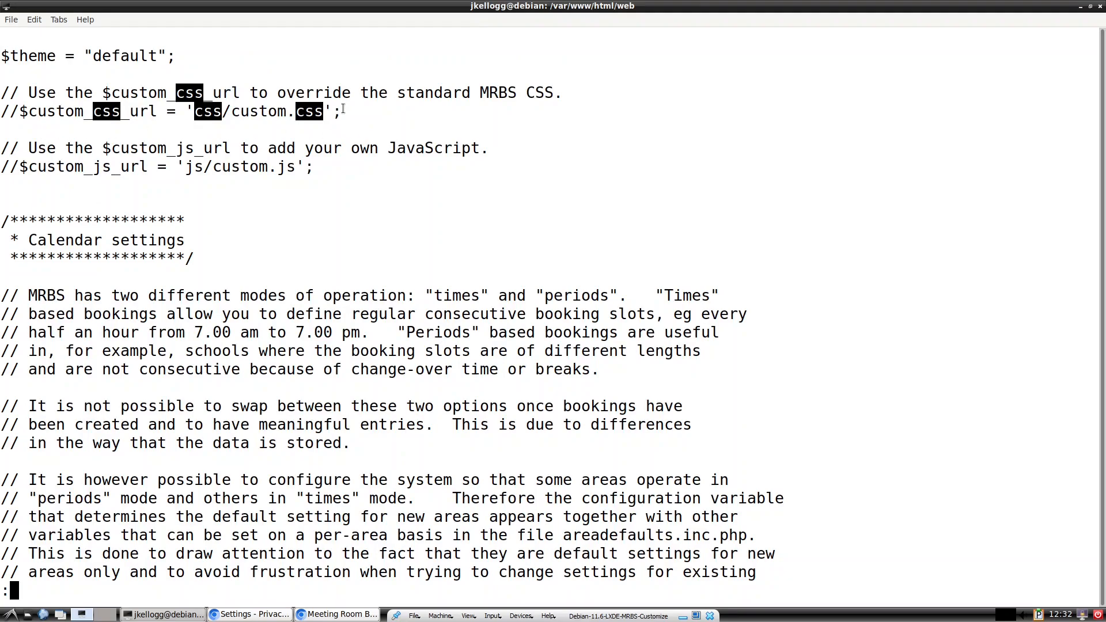
# Step: Copy the $custom_css_url lines and quit less
pyautogui.moveTo(353, 114); pyautogui.dragTo(4, 92)
pyautogui.rightClick(27, 93)
pyautogui.click(331, 223)
pyautogui.press('q')
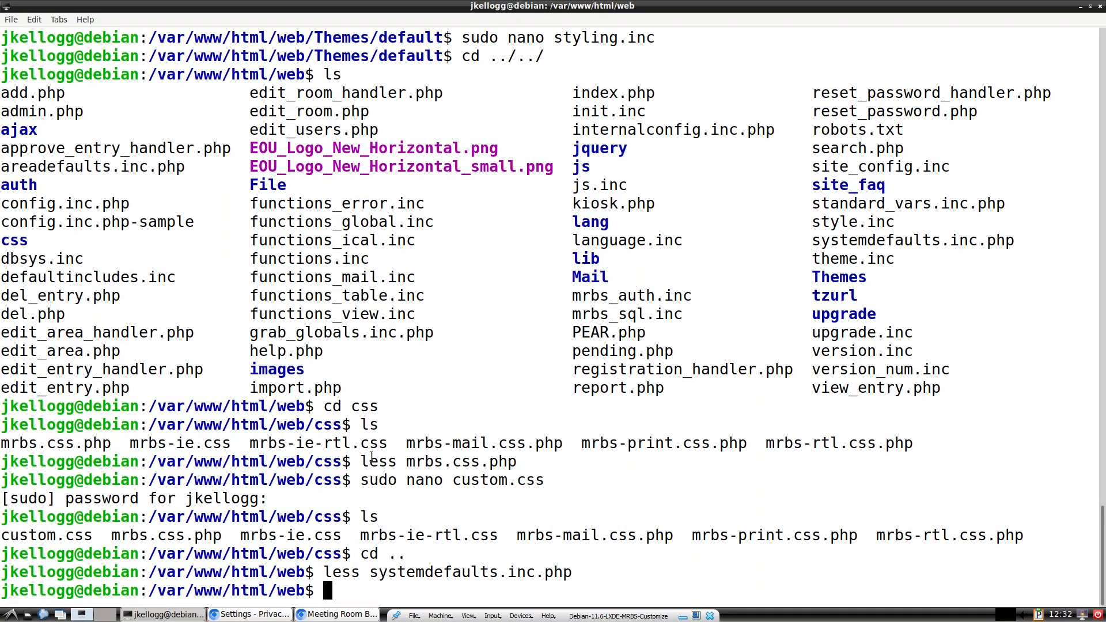
# Step: Open config.inc.php in sudo nano and paste the copied custom CSS lines at the end
pyautogui.write('sudo nano con')
pyautogui.press('Tab')
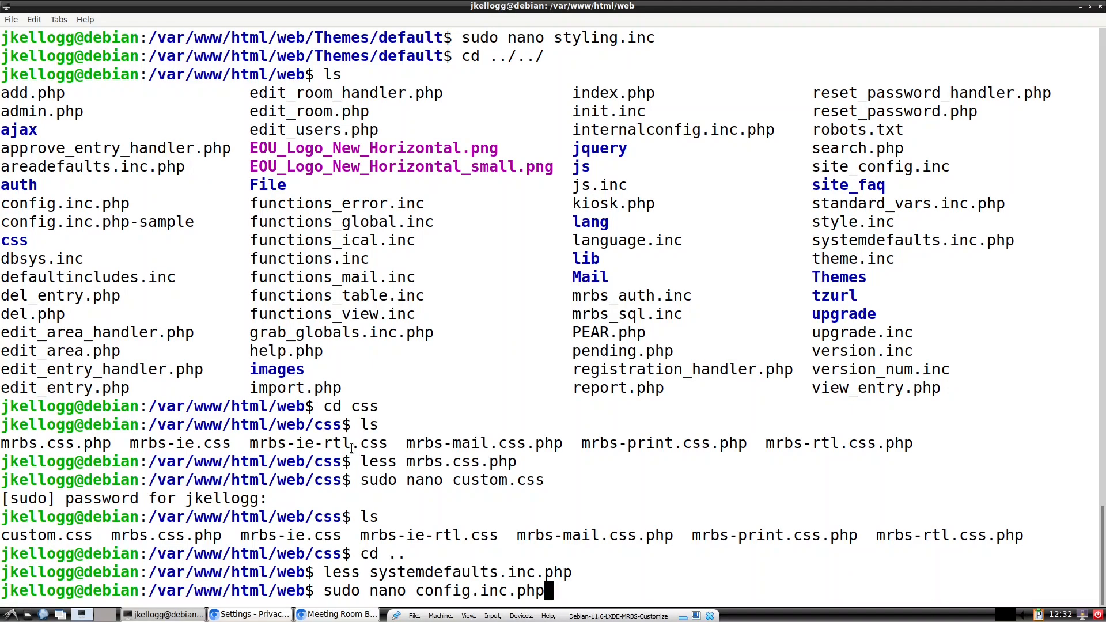
pyautogui.press('Return')
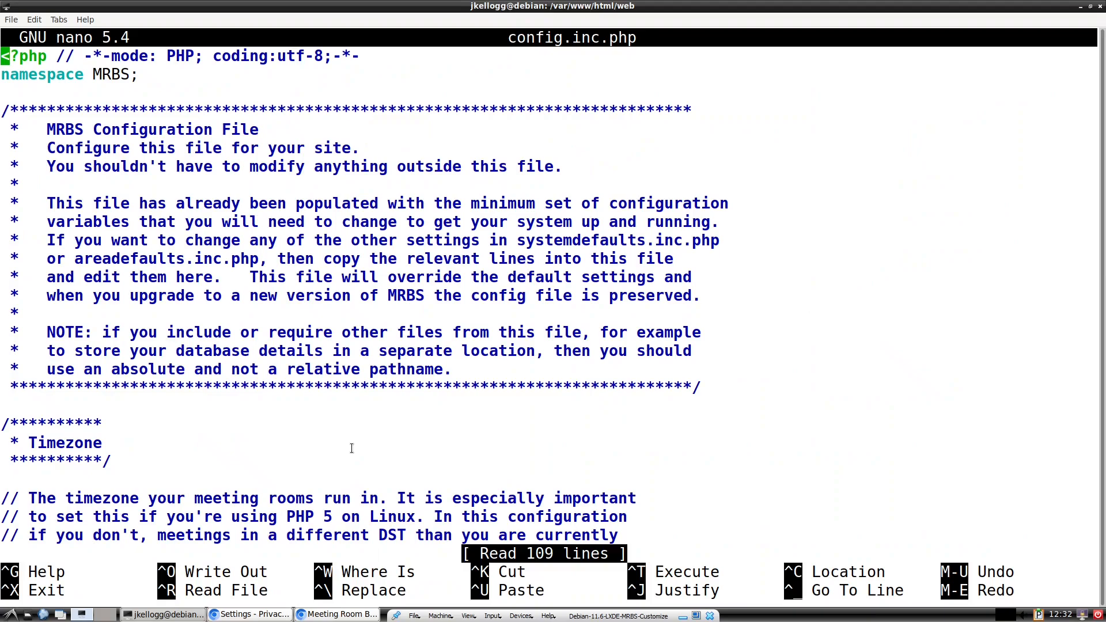
pyautogui.press('Down')
pyautogui.press('Down')
pyautogui.press('Down')
pyautogui.press('Down')
pyautogui.press('Down')
pyautogui.press('Down')
pyautogui.press('Down')
pyautogui.press('Down')
pyautogui.press('Down')
pyautogui.press('Down')
pyautogui.press('Down')
pyautogui.press('Down')
pyautogui.press('Down')
pyautogui.press('Down')
pyautogui.press('Down')
pyautogui.press('Down')
pyautogui.press('Down')
pyautogui.press('Down')
pyautogui.press('Down')
pyautogui.press('Down')
pyautogui.press('Down')
pyautogui.press('Down')
pyautogui.press('Down')
pyautogui.press('Down')
pyautogui.press('Down')
pyautogui.press('Down')
pyautogui.press('Down')
pyautogui.press('Down')
pyautogui.press('Down')
pyautogui.press('Down')
pyautogui.press('Down')
pyautogui.press('Down')
pyautogui.press('Down')
pyautogui.press('Down')
pyautogui.press('Down')
pyautogui.press('Down')
pyautogui.press('Down')
pyautogui.press('Down')
pyautogui.press('Down')
pyautogui.press('Down')
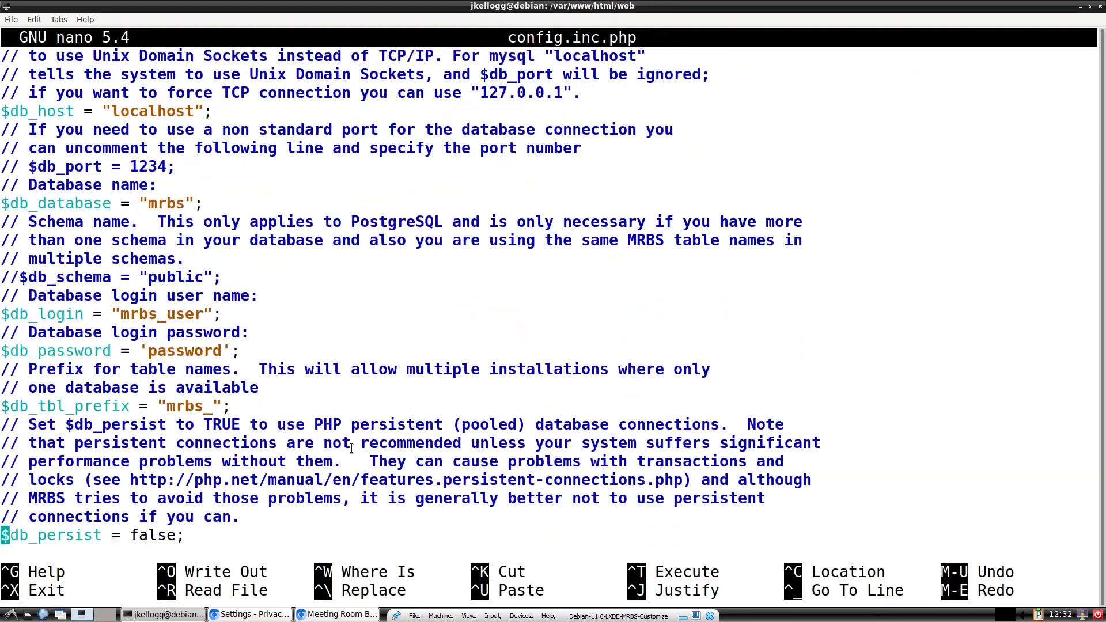
pyautogui.press('Down')
pyautogui.press('Down')
pyautogui.press('Down')
pyautogui.press('Down')
pyautogui.press('Down')
pyautogui.press('Down')
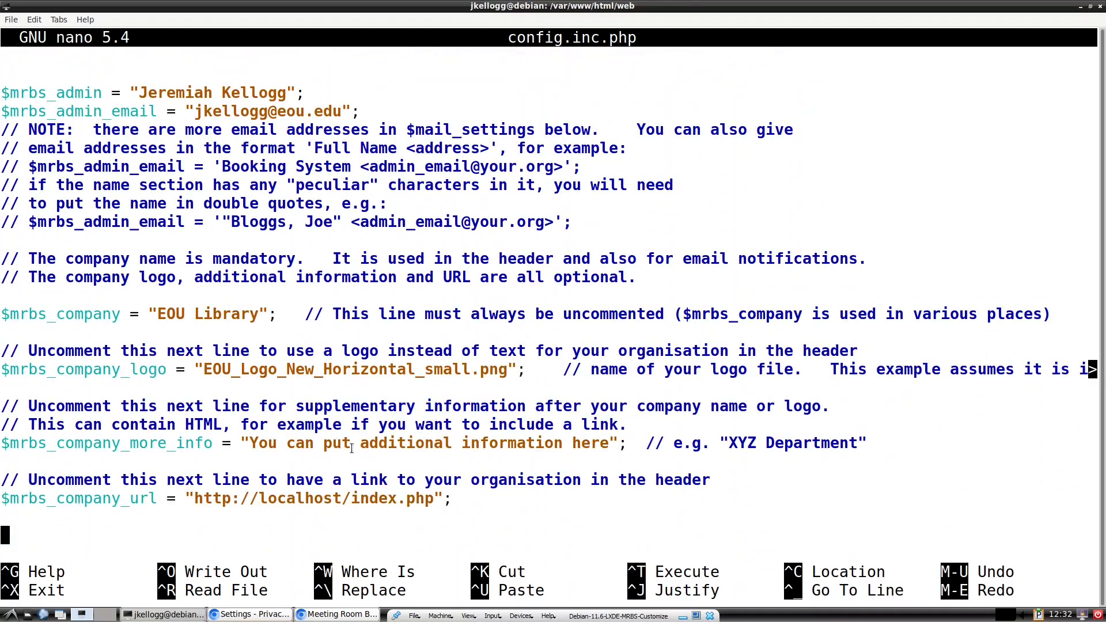
pyautogui.rightClick(8, 537)
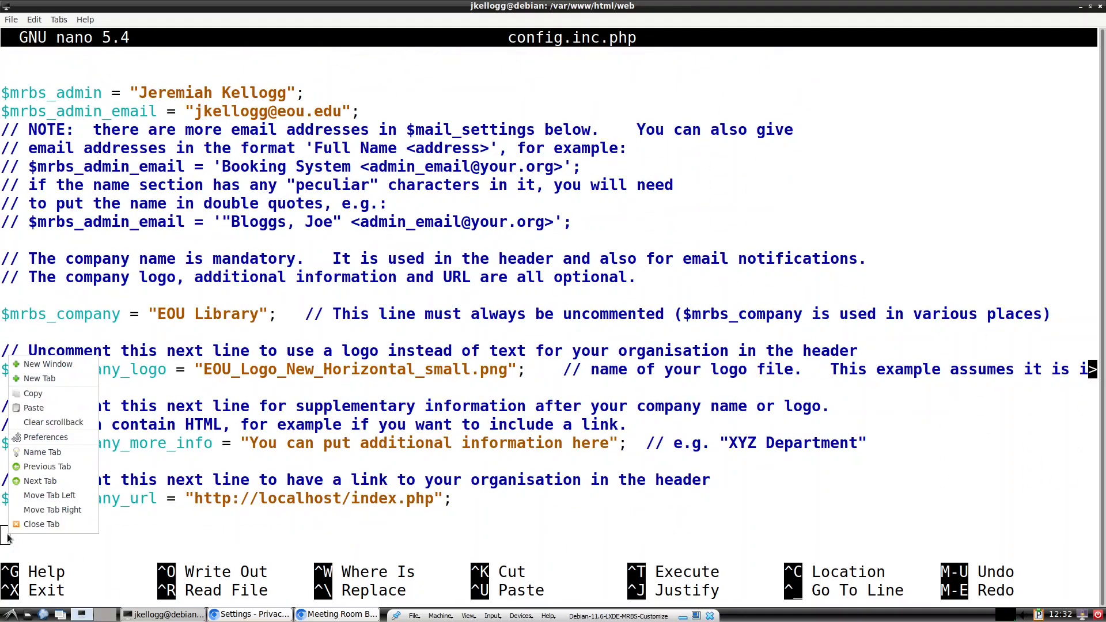
pyautogui.click(34, 407)
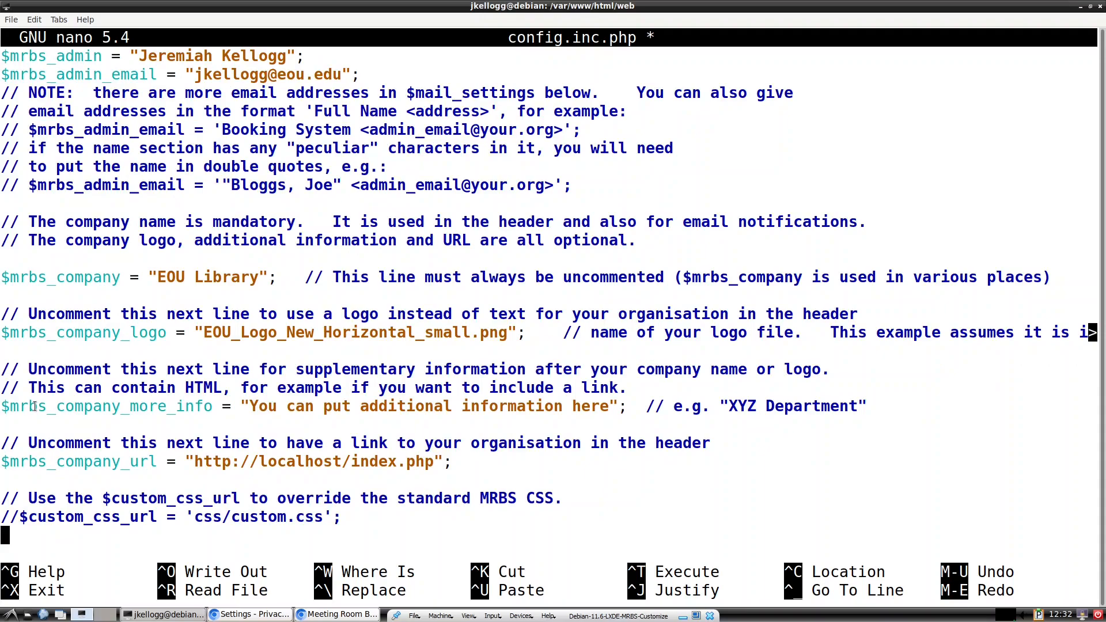
# Step: Uncomment $custom_css_url = 'css/custom.css' and save config.inc.php
pyautogui.press('Up')
pyautogui.press('Right')
pyautogui.press('Right')
pyautogui.press('BackSpace')
pyautogui.press('BackSpace')
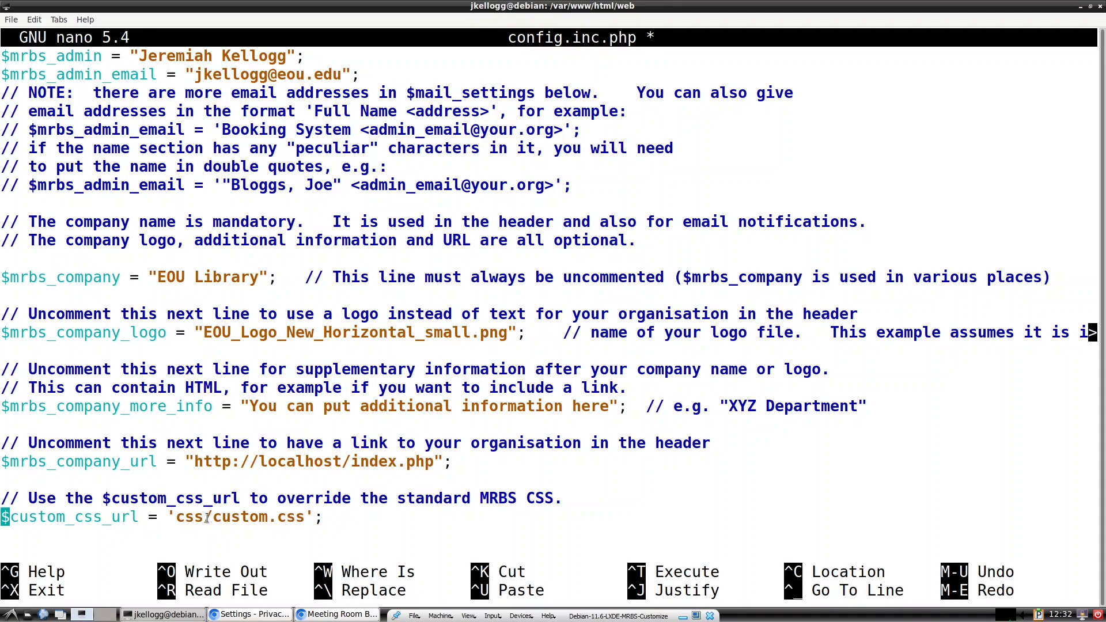
pyautogui.moveTo(206, 518); pyautogui.dragTo(174, 519)
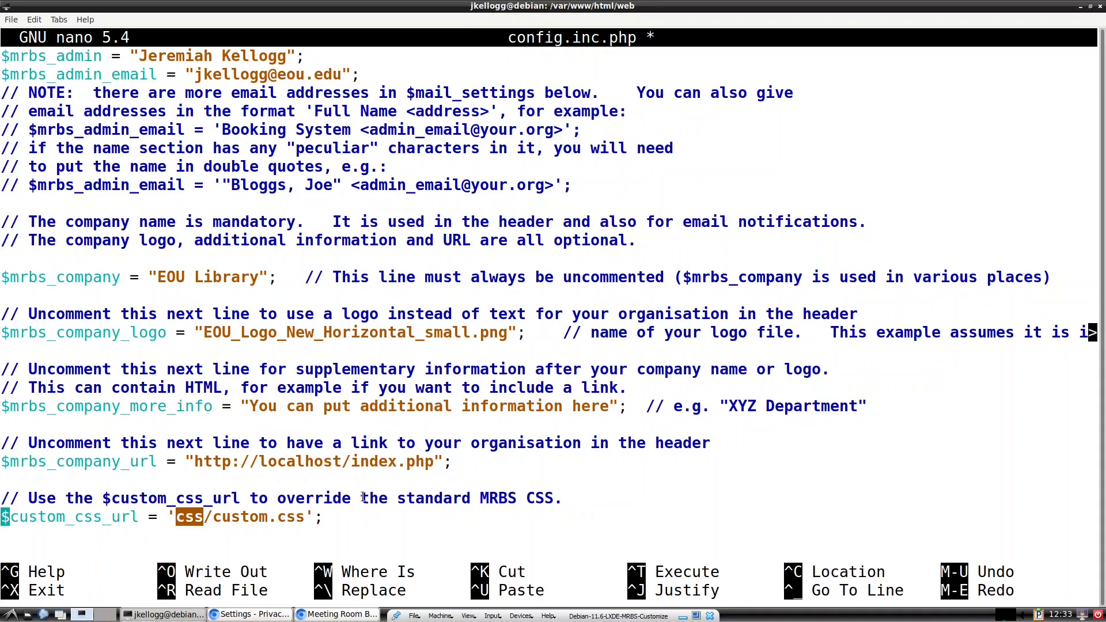
pyautogui.click(329, 519)
pyautogui.hotkey('ctrl', 'x')
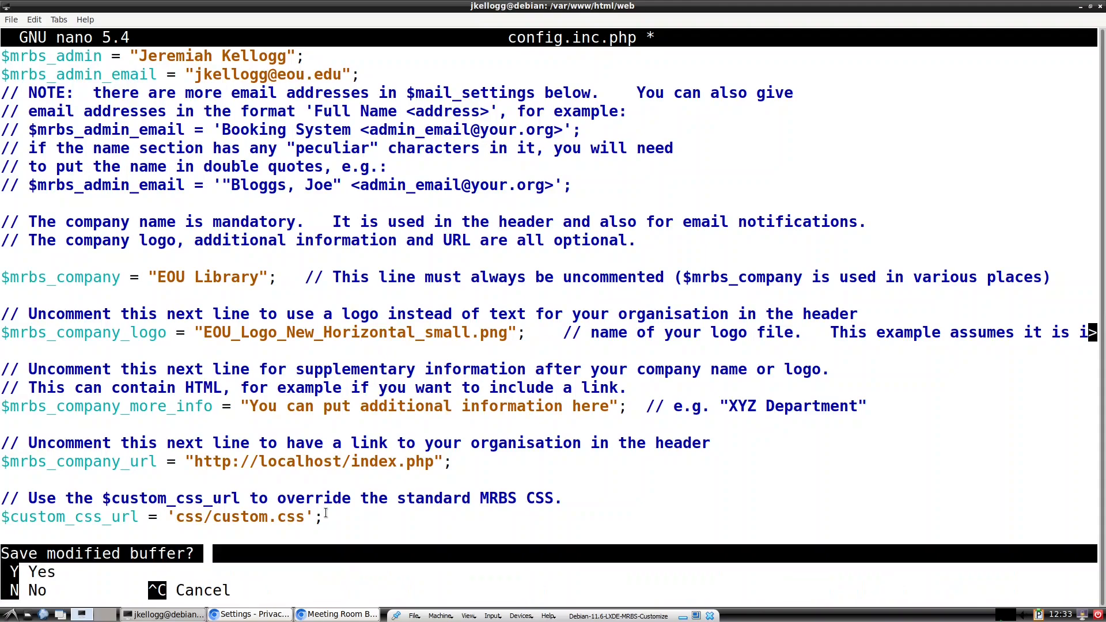
pyautogui.press('y')
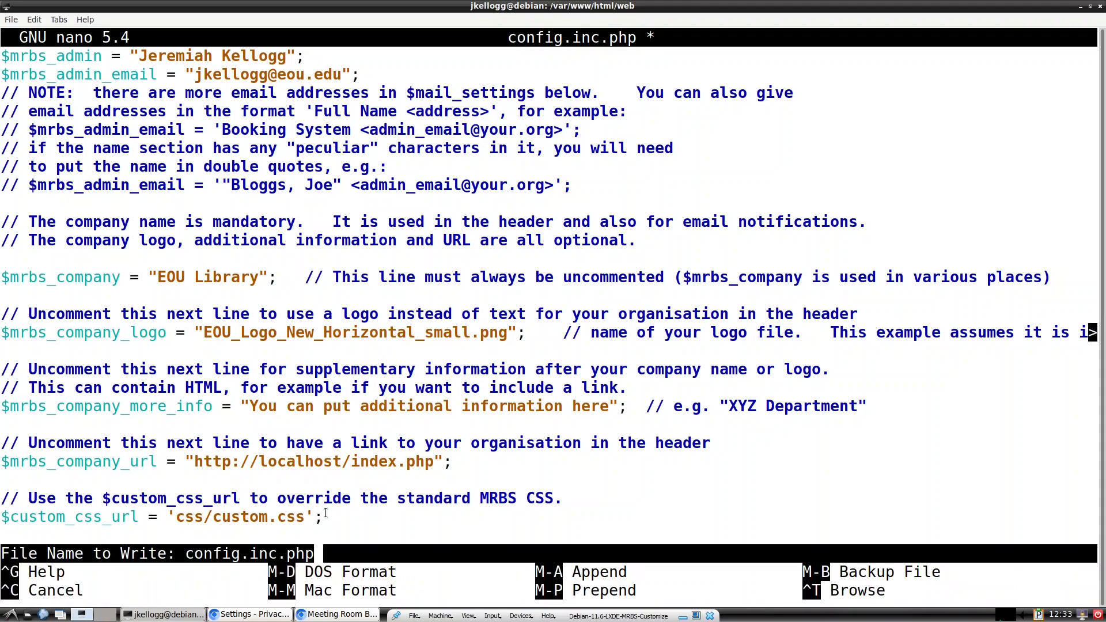
pyautogui.press('Return')
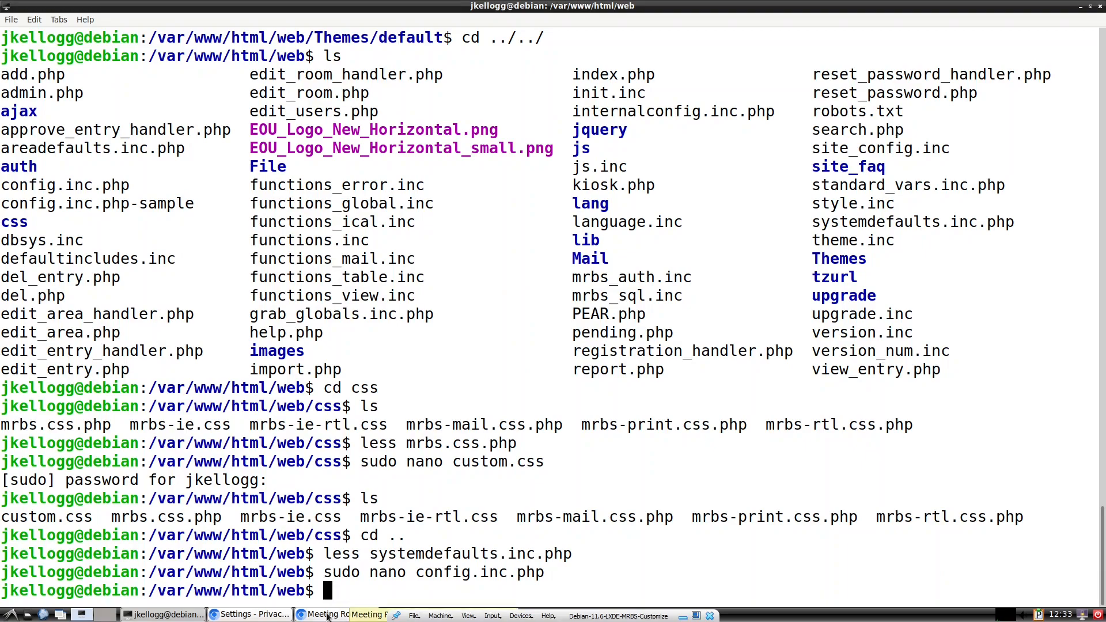
# Step: Close DevTools, reload the booking page, and change the terminal back into css/
pyautogui.click(327, 615)
pyautogui.click(1097, 70)
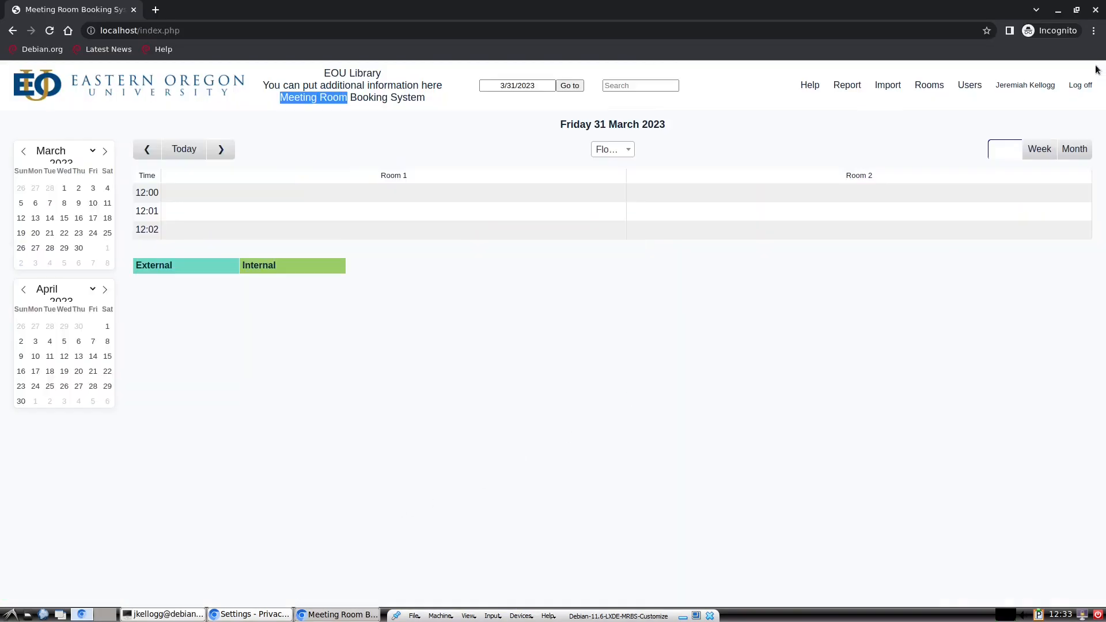
pyautogui.click(50, 30)
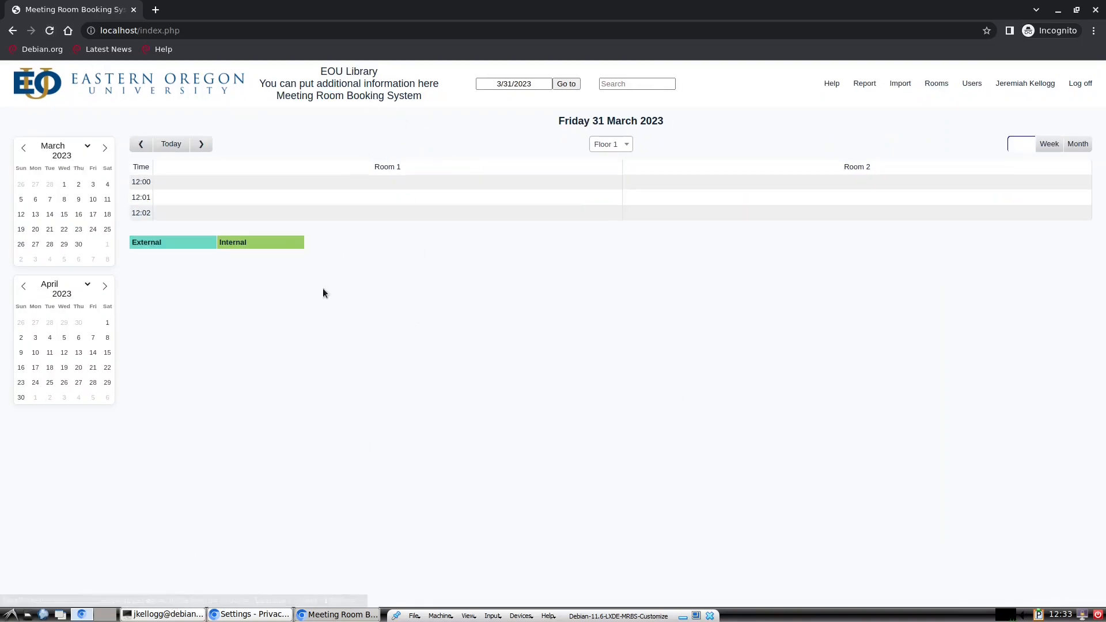
pyautogui.click(148, 615)
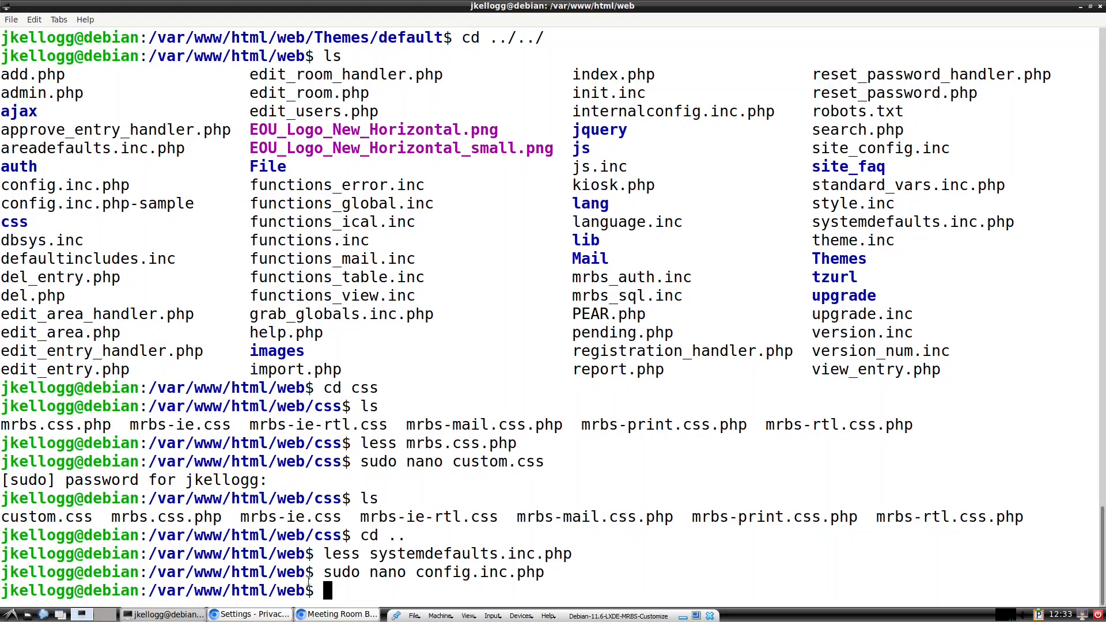
pyautogui.write('cd css/')
# Step: From the css folder, open custom.css with sudo nano
pyautogui.press('Return')
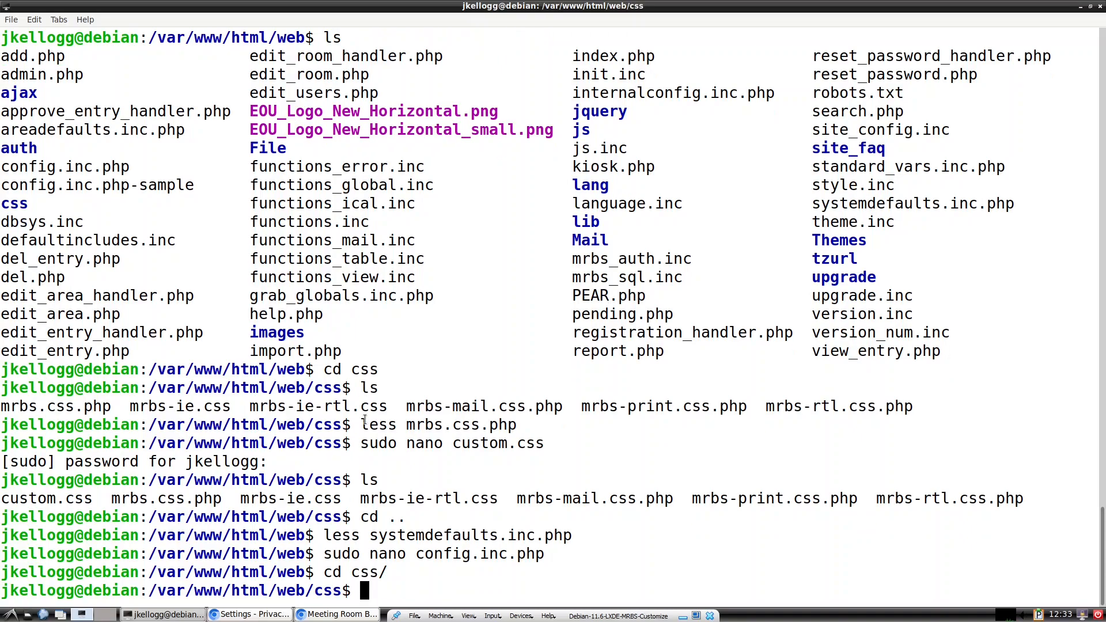
pyautogui.write('sudo ano')
pyautogui.press('BackSpace')
pyautogui.press('BackSpace')
pyautogui.press('BackSpace')
pyautogui.write('nano cu')
pyautogui.press('Tab')
pyautogui.press('Return')
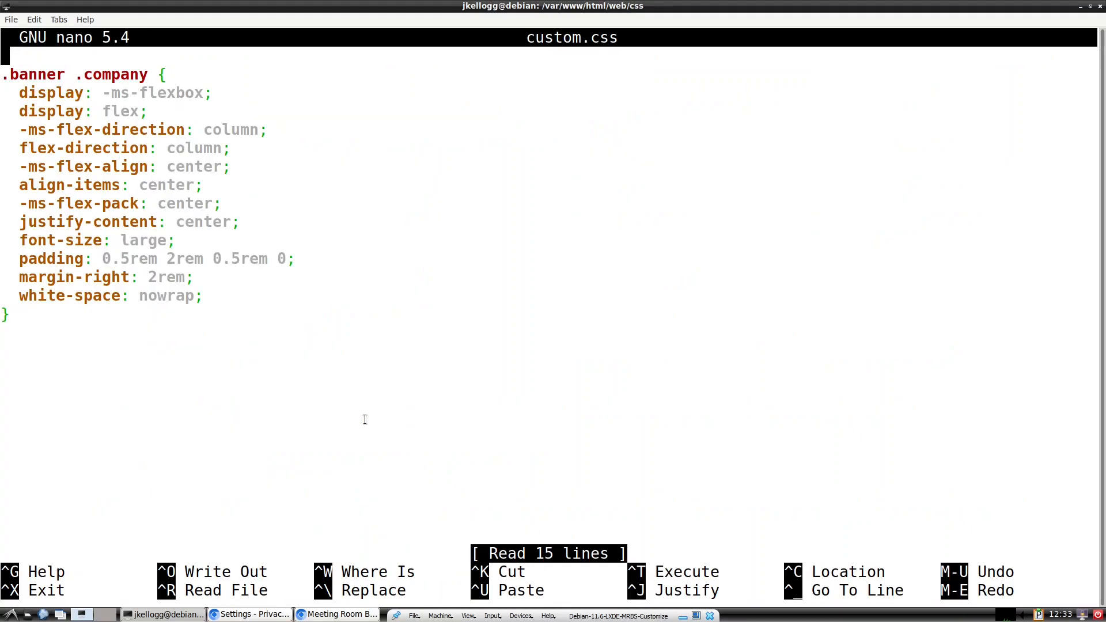
# Step: Change the .banner .company font-size from large to 1.75em, save, and exit nano
pyautogui.press('Down')
pyautogui.press('Down')
pyautogui.press('Down')
pyautogui.press('Down')
pyautogui.press('Down')
pyautogui.press('Down')
pyautogui.press('Down')
pyautogui.press('Down')
pyautogui.press('Down')
pyautogui.press('Down')
pyautogui.press('Right')
pyautogui.press('Right')
pyautogui.press('Right')
pyautogui.press('Right')
pyautogui.press('Right')
pyautogui.press('Right')
pyautogui.press('Right')
pyautogui.press('Right')
pyautogui.press('Right')
pyautogui.press('Right')
pyautogui.press('Right')
pyautogui.press('Right')
pyautogui.press('Right')
pyautogui.press('Right')
pyautogui.press('Right')
pyautogui.press('Right')
pyautogui.press('Right')
pyautogui.press('Right')
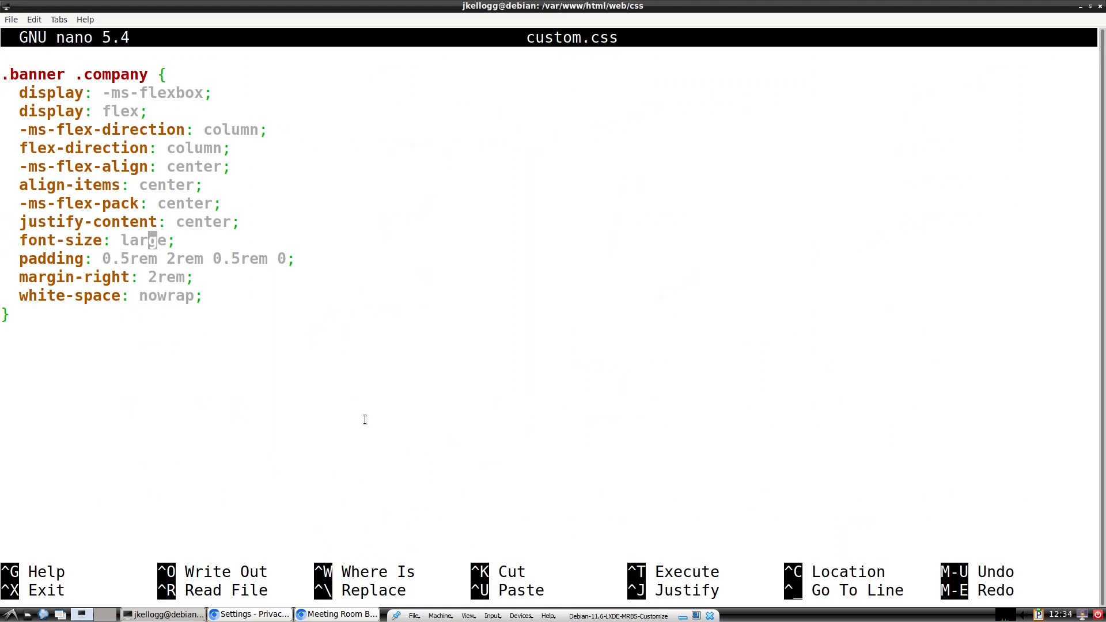
pyautogui.press('BackSpace')
pyautogui.press('BackSpace')
pyautogui.press('BackSpace')
pyautogui.press('BackSpace')
pyautogui.press('BackSpace')
pyautogui.write('1.75em')
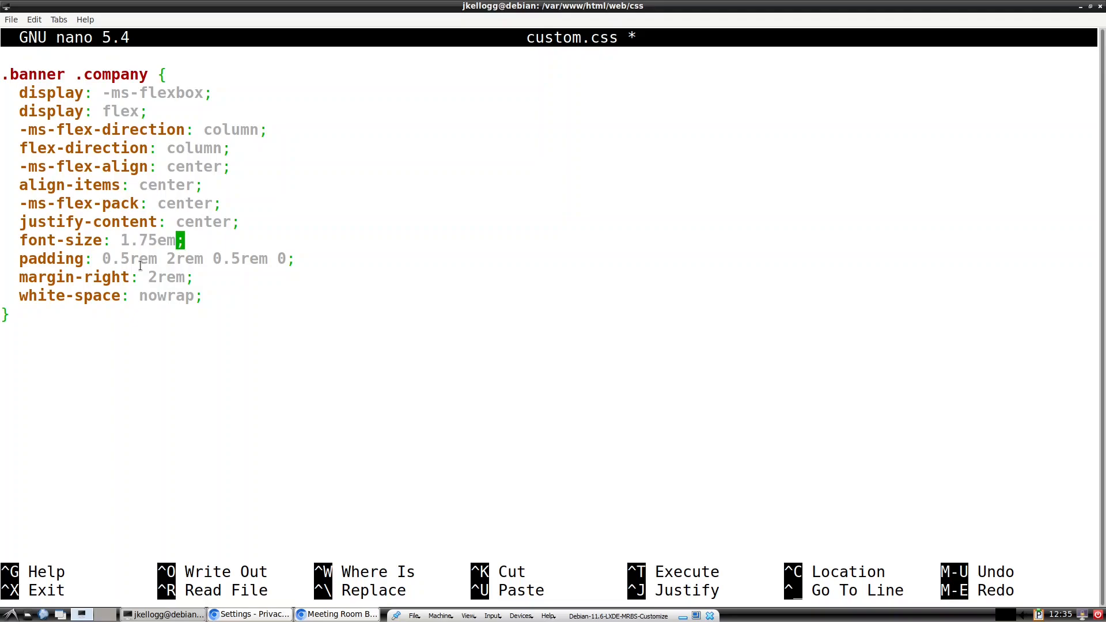
pyautogui.hotkey('ctrl', 'o')
pyautogui.press('Return')
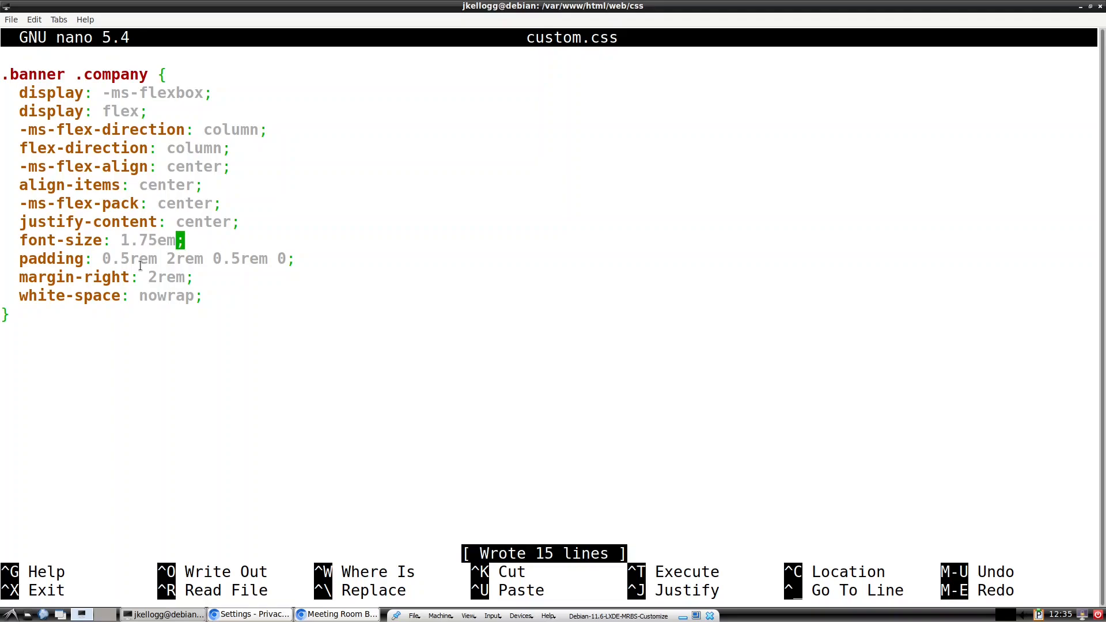
pyautogui.hotkey('ctrl', 'x')
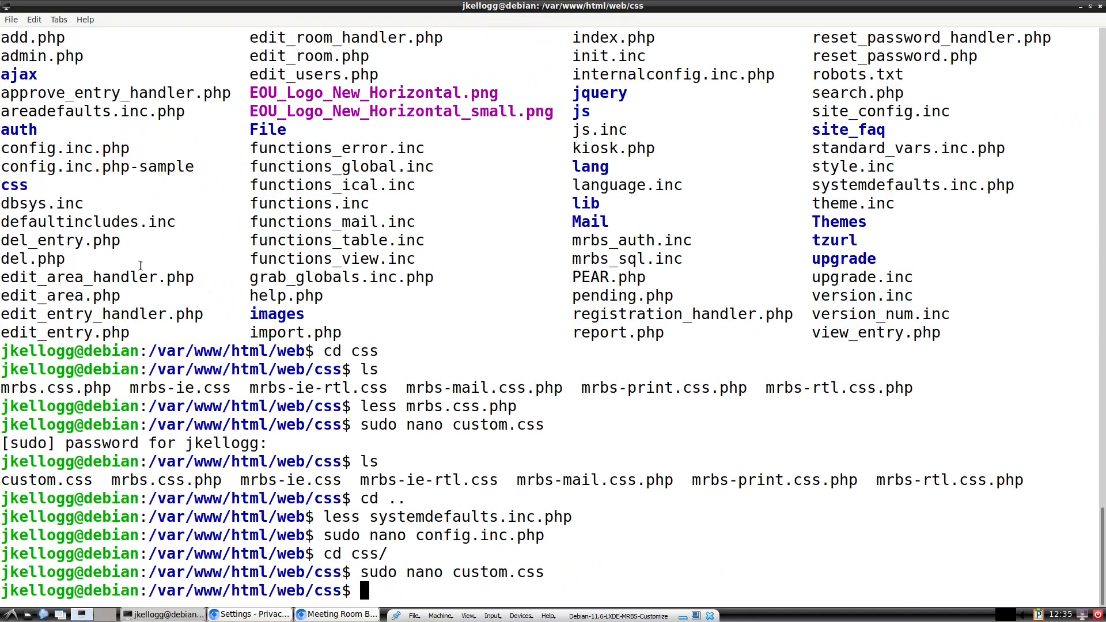
# Step: Reload the booking page to confirm the larger EOU Library header text, then return to the terminal
pyautogui.click(339, 615)
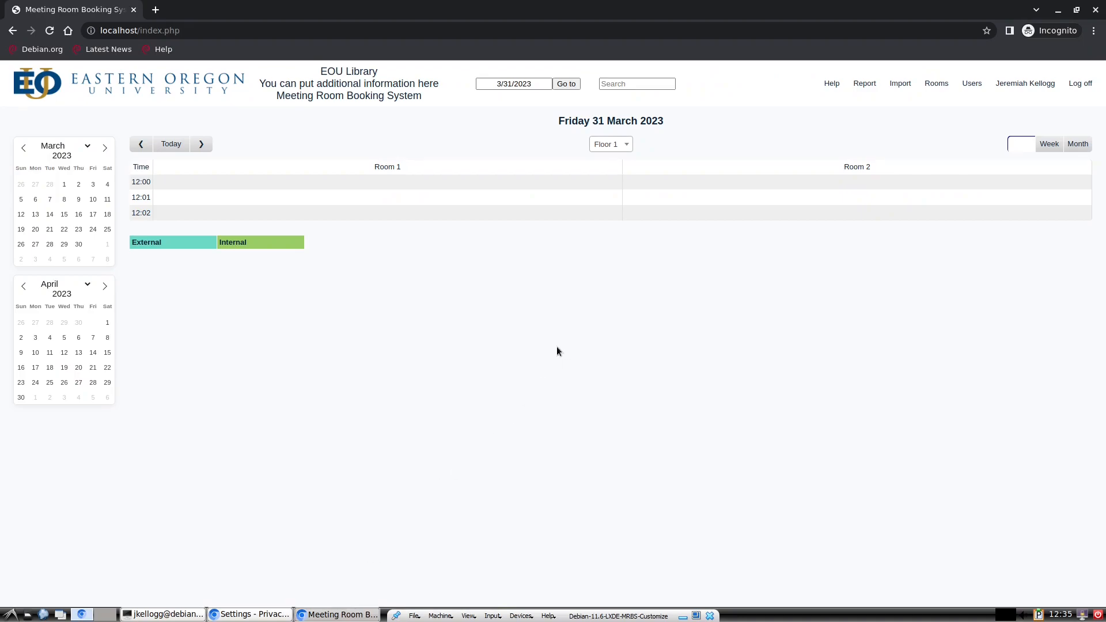
pyautogui.moveTo(430, 96); pyautogui.dragTo(337, 75)
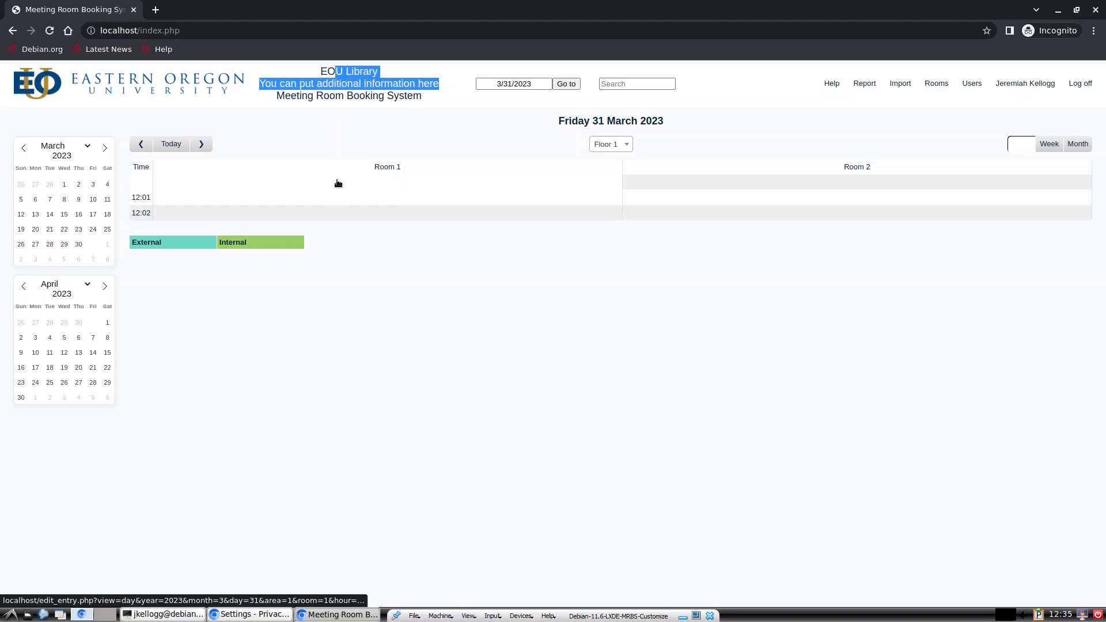
pyautogui.click(50, 33)
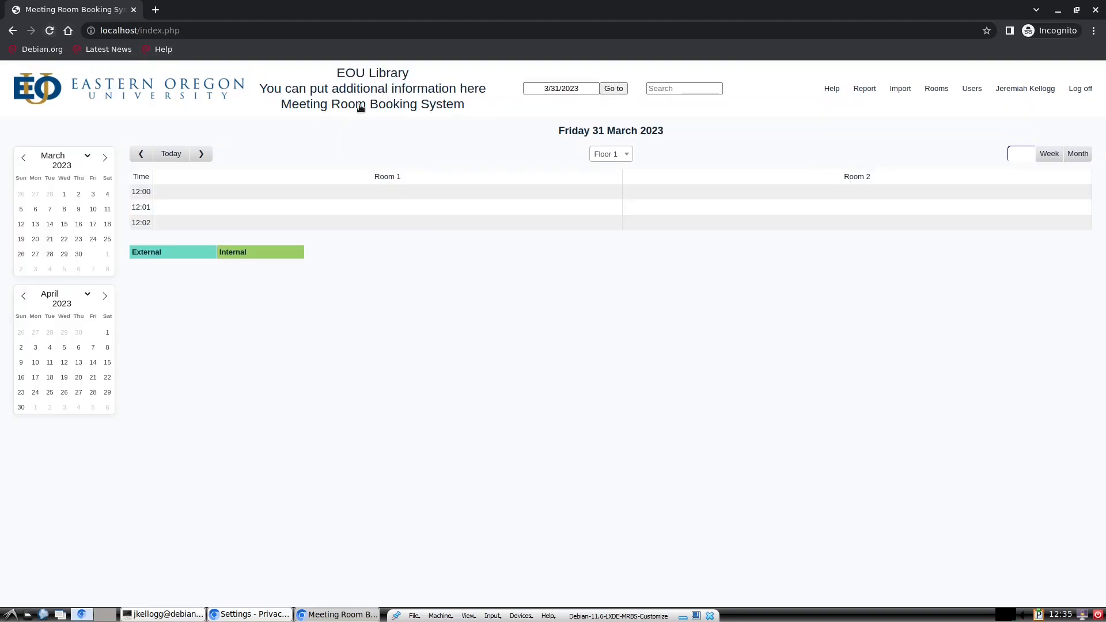
pyautogui.moveTo(481, 103); pyautogui.dragTo(339, 68)
pyautogui.click(354, 127)
pyautogui.rightClick(829, 91)
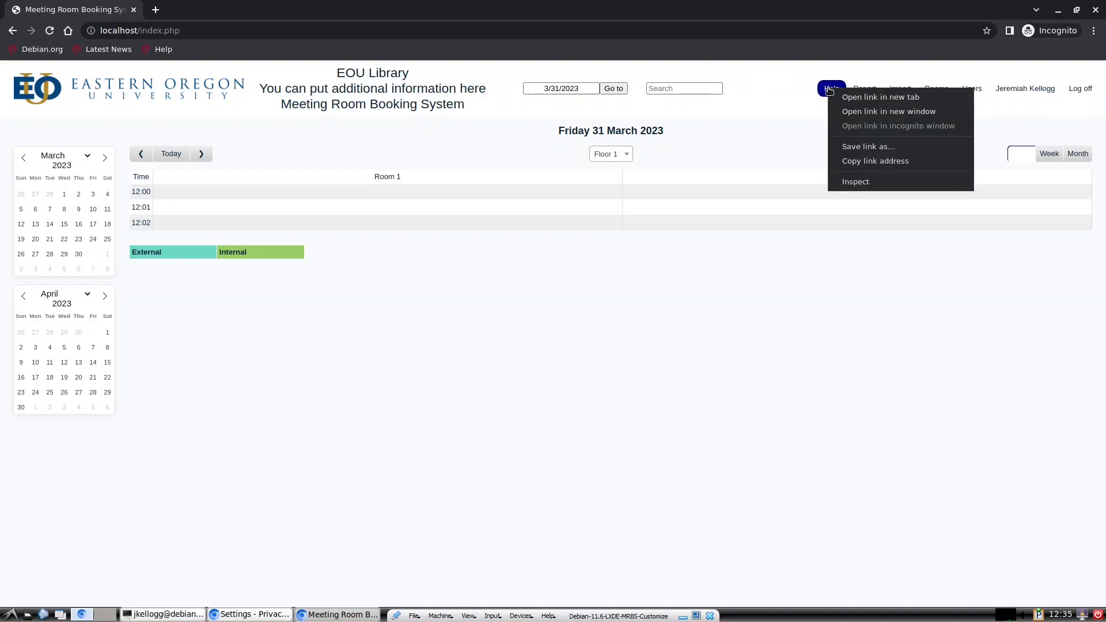
pyautogui.click(796, 93)
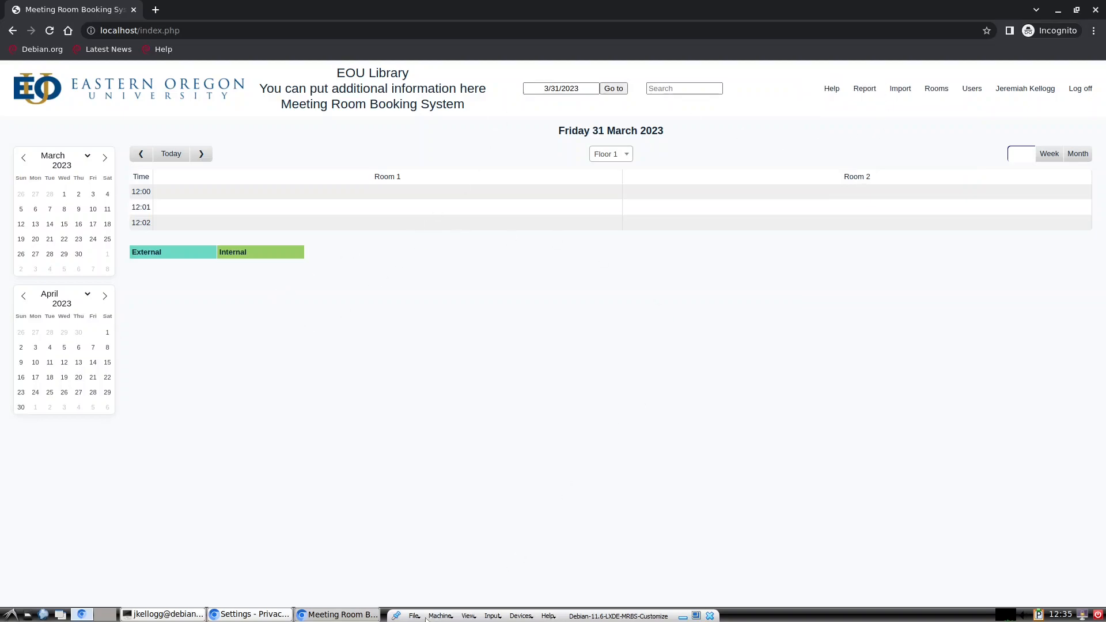
pyautogui.click(155, 615)
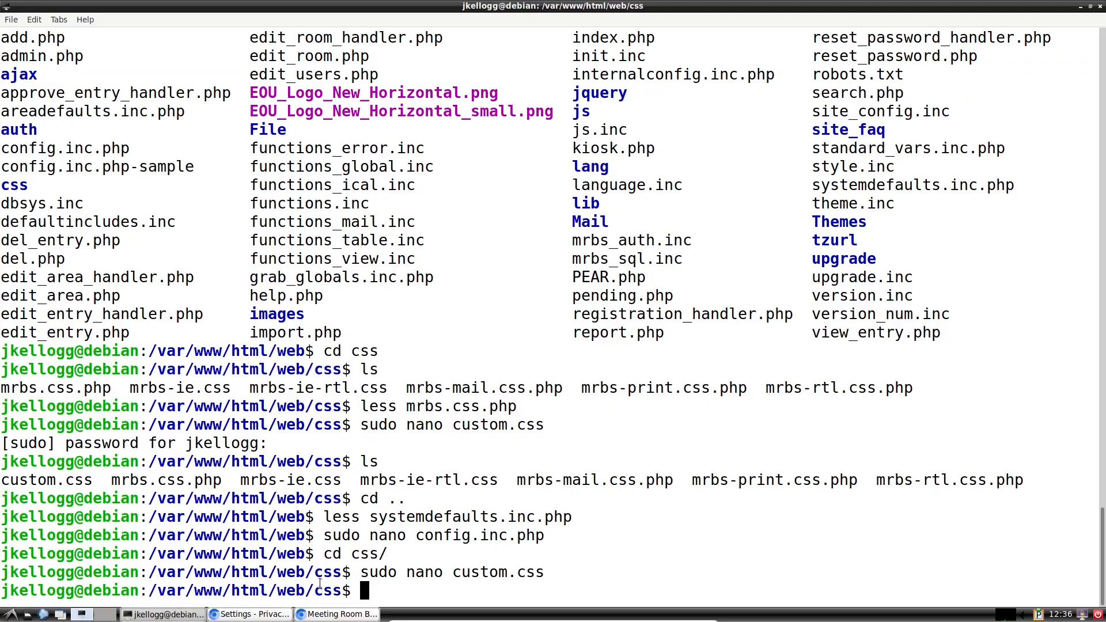
# Step: View mrbs.css.php in less and search for the body rule
pyautogui.write('less mrbs.')
pyautogui.press('Tab')
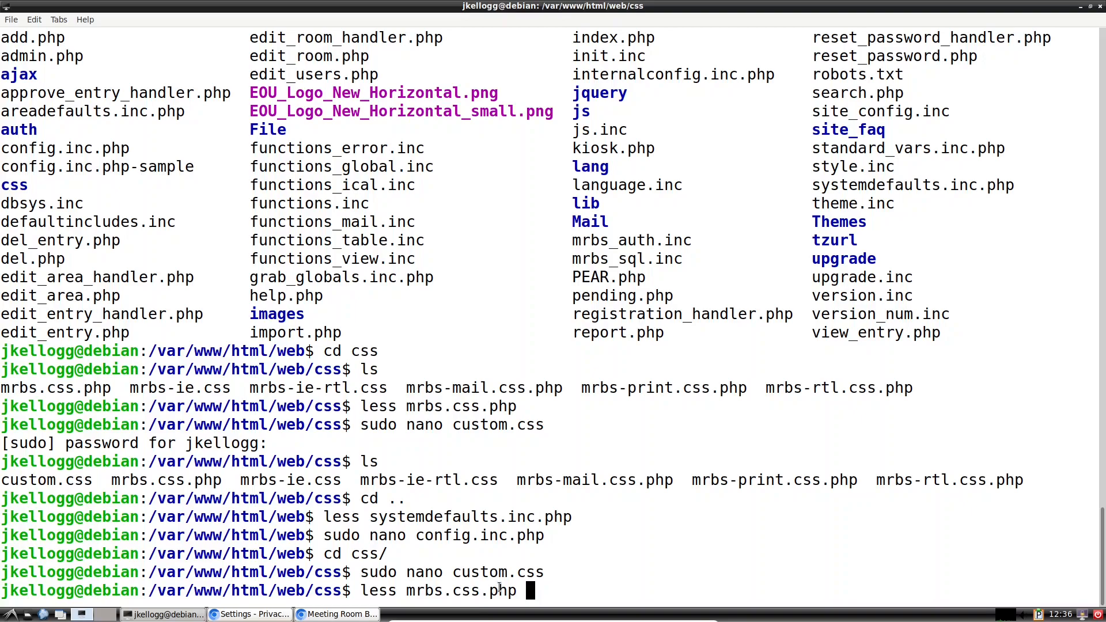
pyautogui.press('Return')
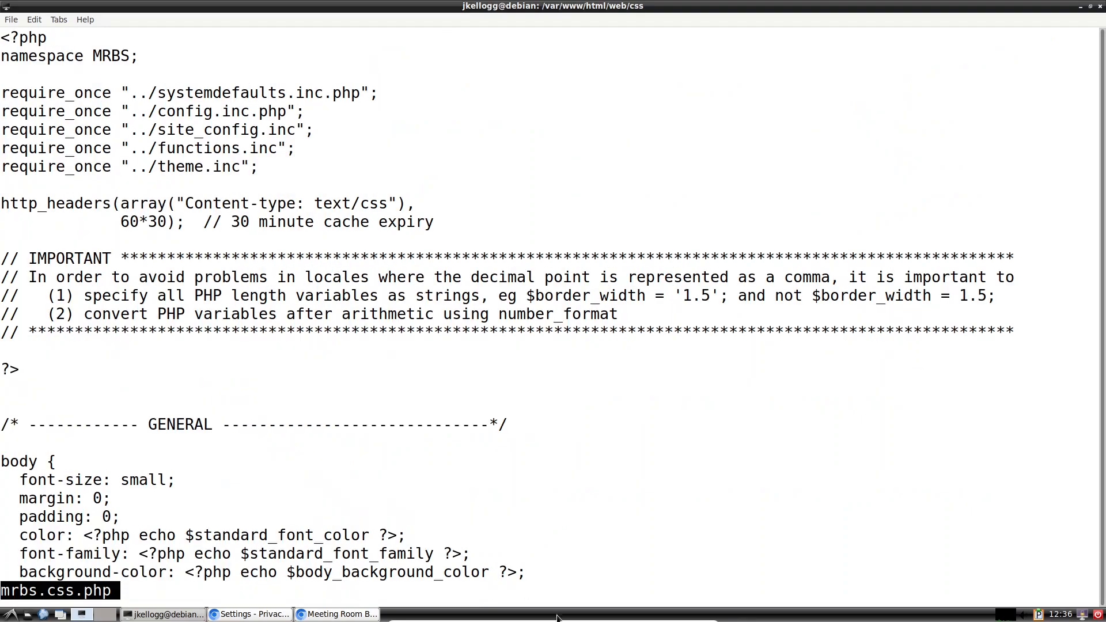
pyautogui.scroll(-2, 159, 416)
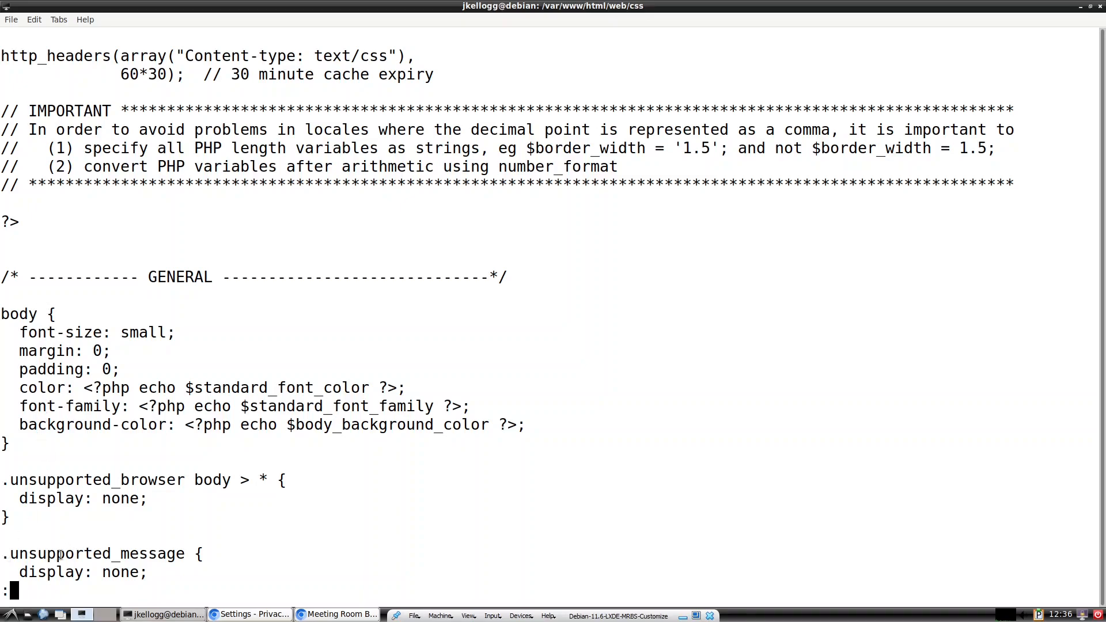
pyautogui.press('/')
pyautogui.write('body')
pyautogui.press('Return')
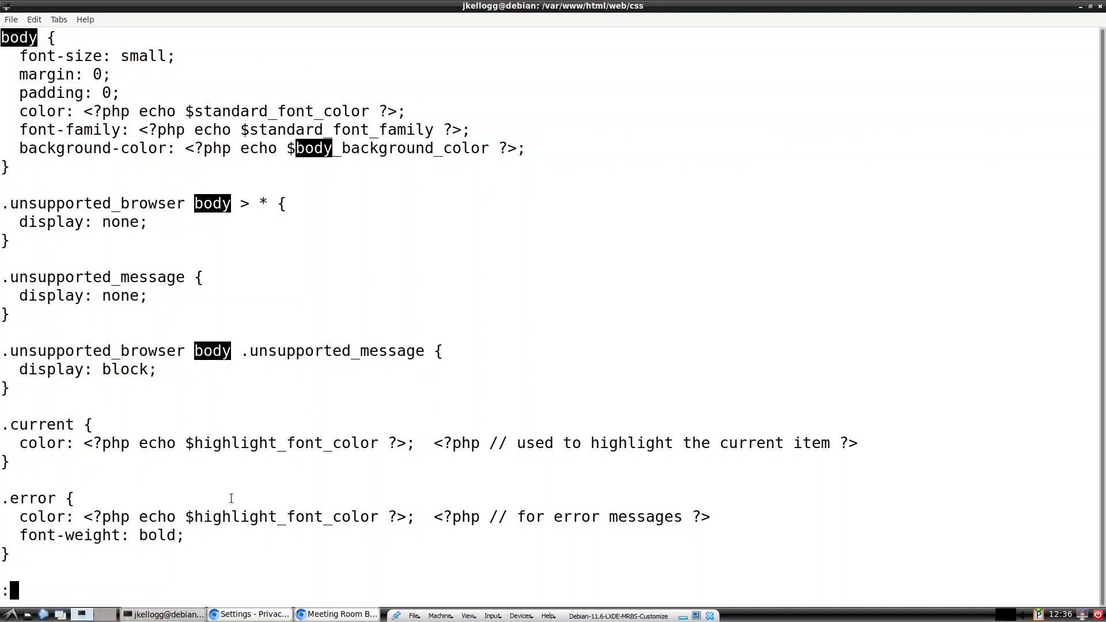
# Step: Copy the whole body rule from mrbs.css.php and quit less
pyautogui.scroll(-11, 231, 499)
pyautogui.scroll(19, 231, 498)
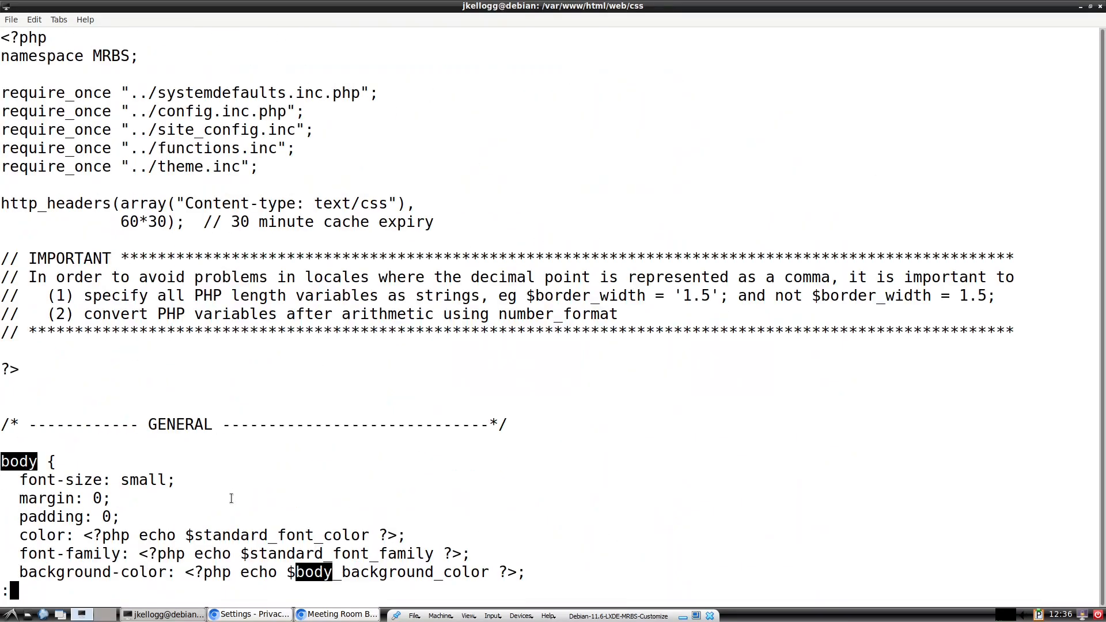
pyautogui.scroll(-4, 231, 498)
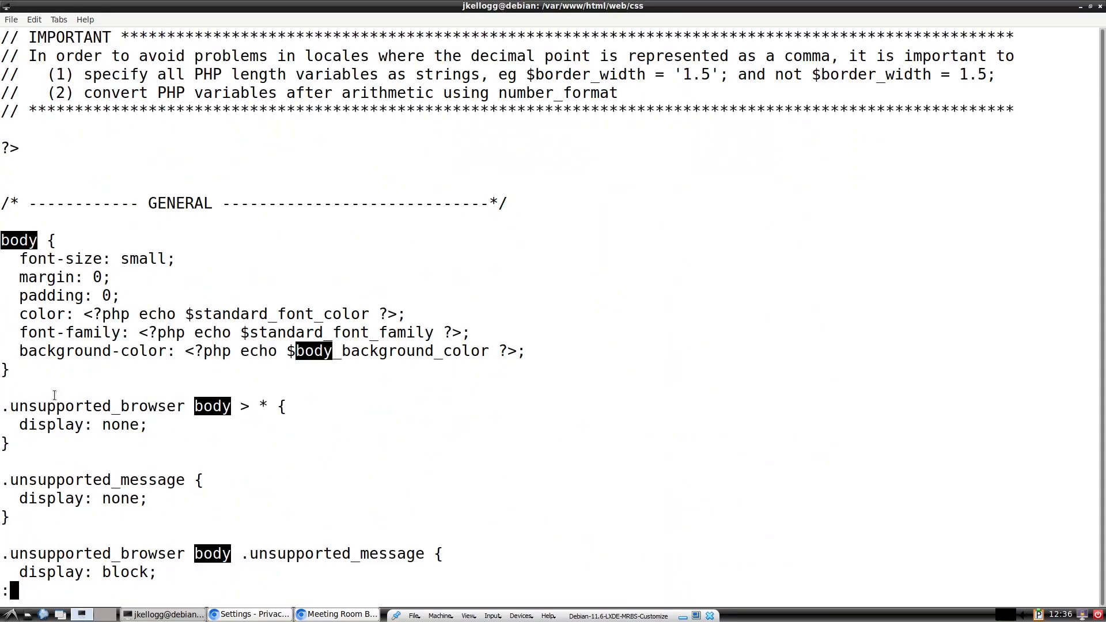
pyautogui.moveTo(21, 370); pyautogui.dragTo(11, 239)
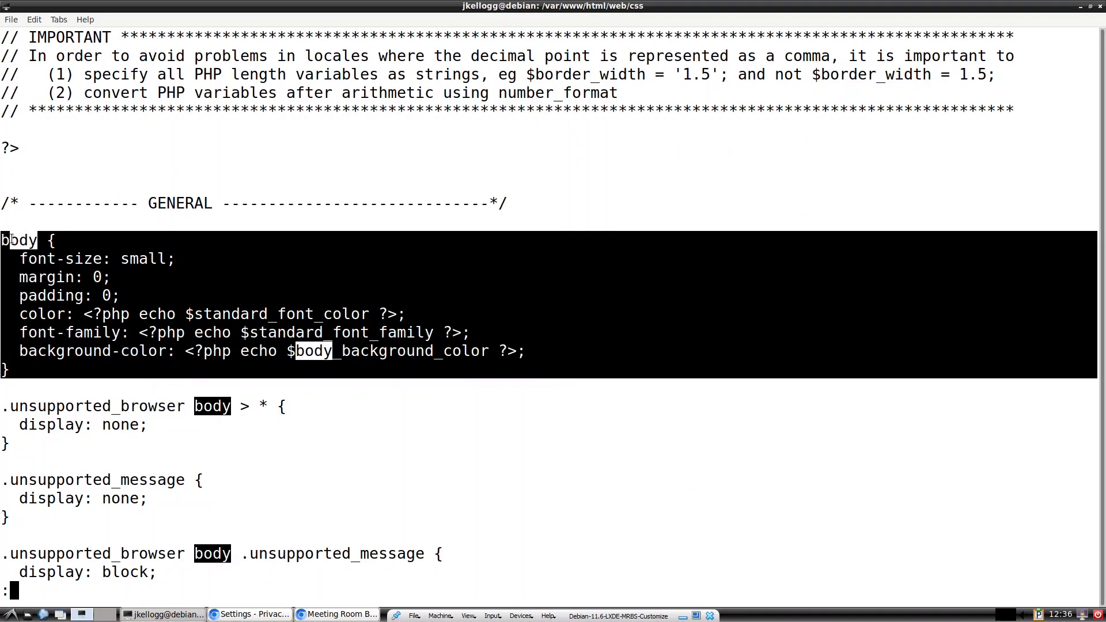
pyautogui.rightClick(12, 239)
pyautogui.click(40, 282)
pyautogui.press('q')
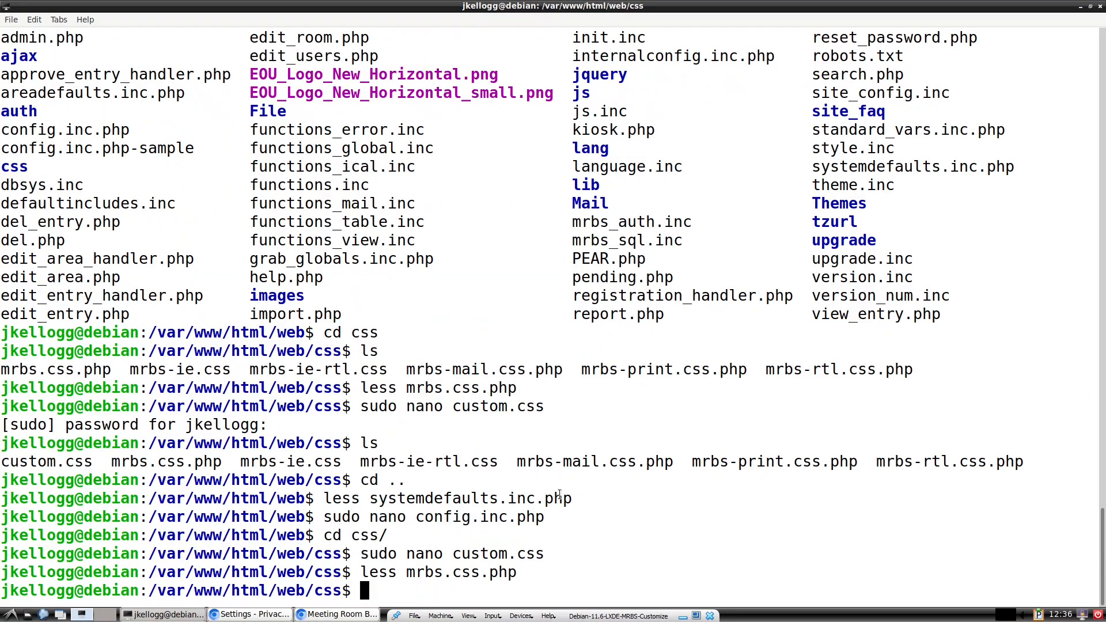
# Step: Reopen custom.css in nano and paste the body rule above .banner .company
pyautogui.press('Up')
pyautogui.press('Up')
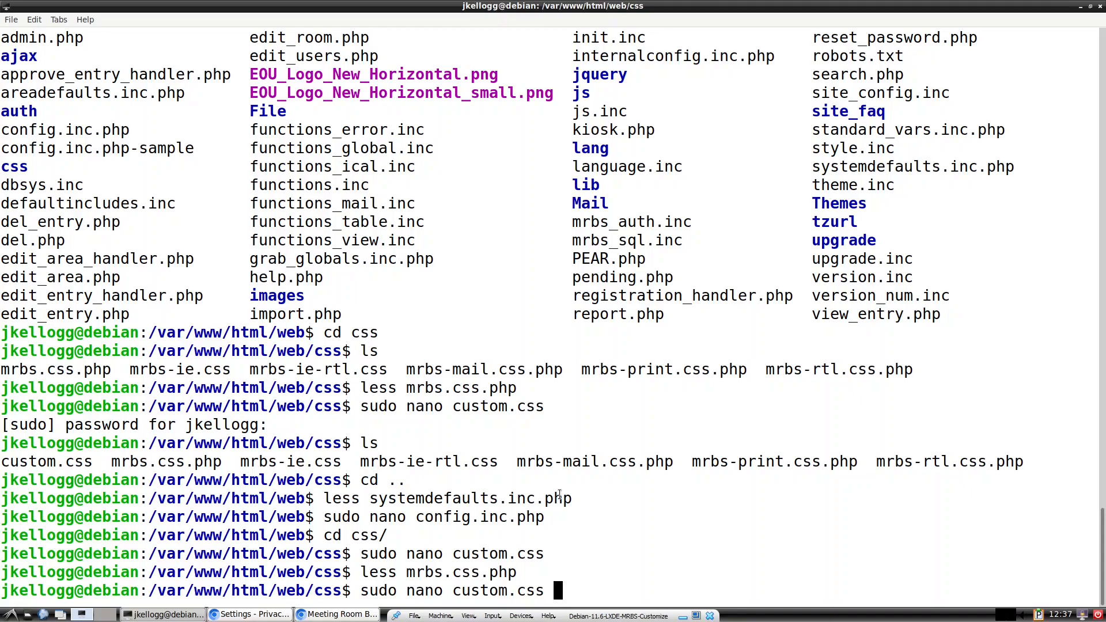
pyautogui.press('Return')
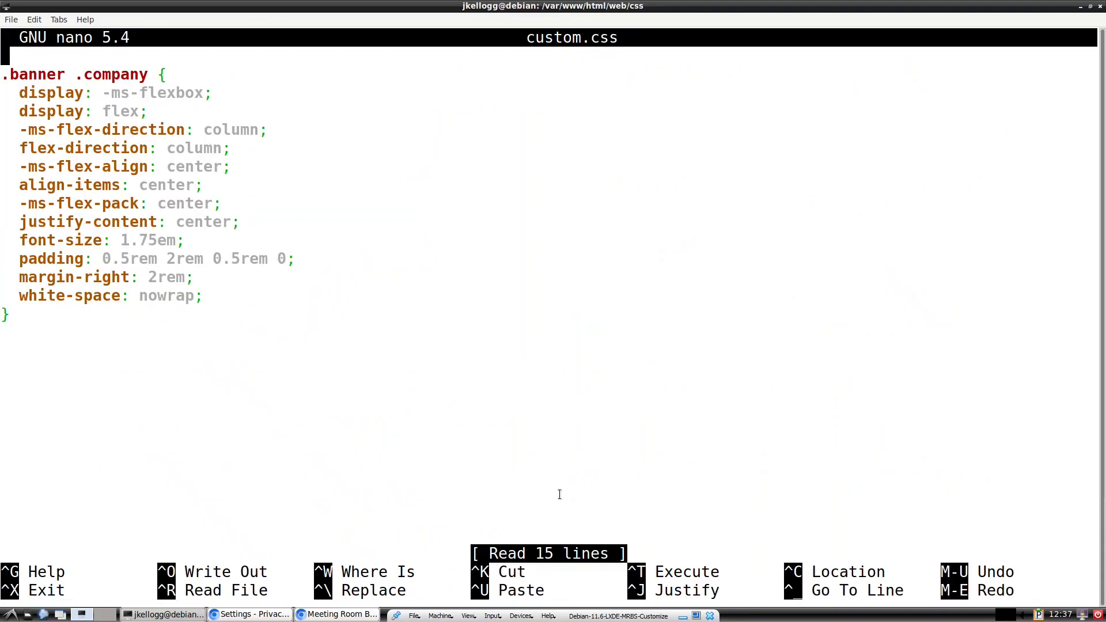
pyautogui.press('Return')
pyautogui.press('Return')
pyautogui.press('Up')
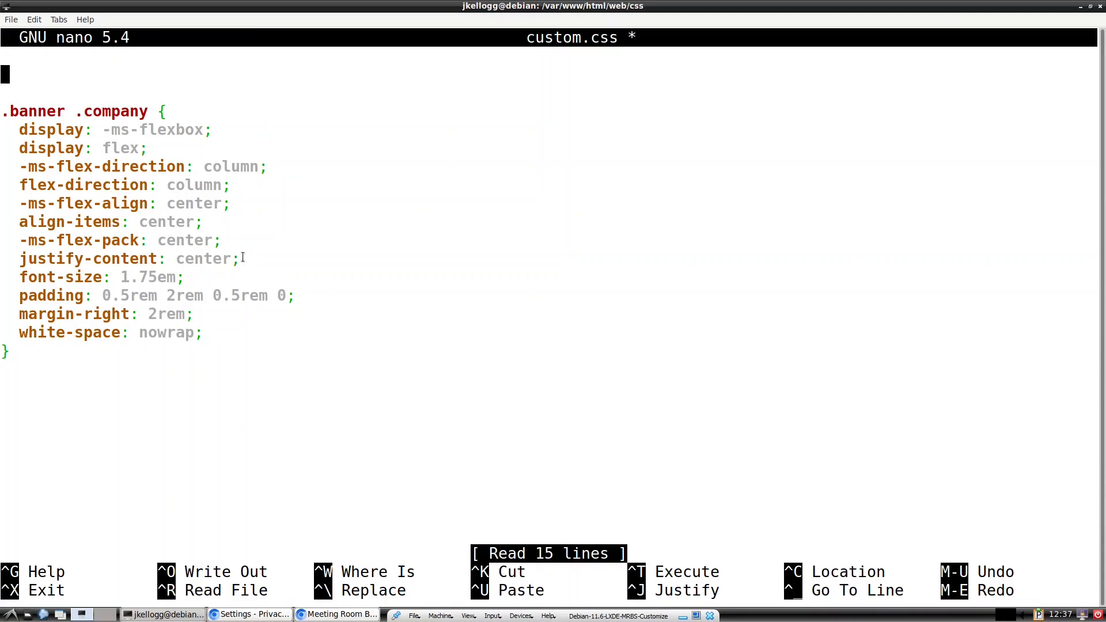
pyautogui.rightClick(8, 68)
pyautogui.click(36, 127)
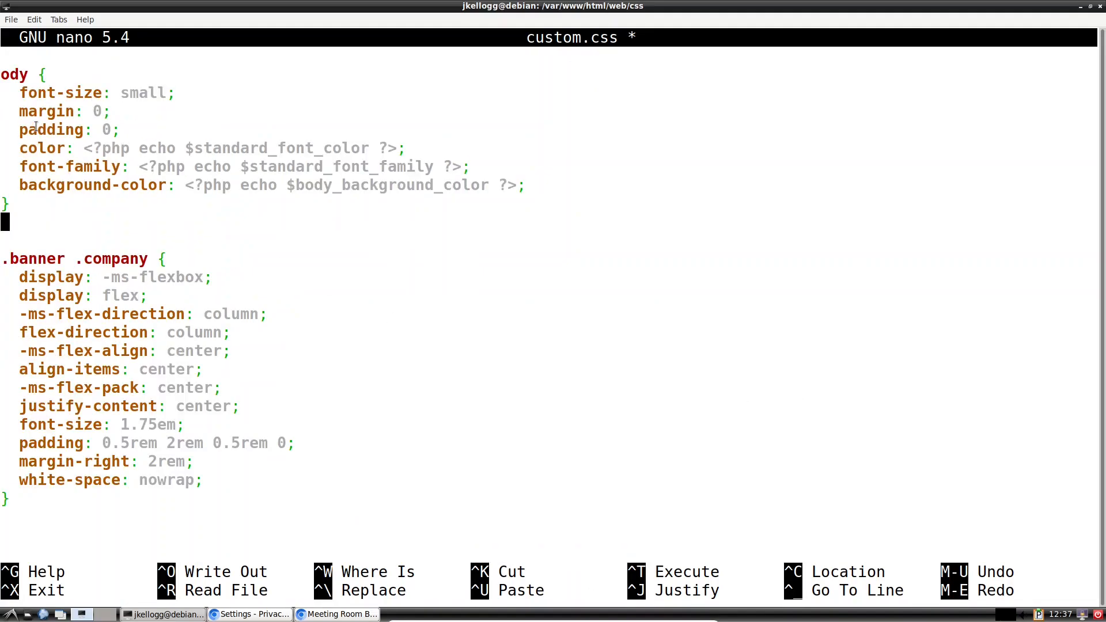
# Step: Change the pasted body rule's font-size from small to large and save custom.css
pyautogui.press('Up')
pyautogui.press('Up')
pyautogui.press('Up')
pyautogui.press('Up')
pyautogui.press('Up')
pyautogui.press('Up')
pyautogui.press('Up')
pyautogui.press('Right')
pyautogui.press('Right')
pyautogui.press('Right')
pyautogui.press('Right')
pyautogui.press('Right')
pyautogui.press('Right')
pyautogui.press('Right')
pyautogui.press('Right')
pyautogui.press('Right')
pyautogui.press('Right')
pyautogui.press('Right')
pyautogui.press('Right')
pyautogui.press('Right')
pyautogui.press('Right')
pyautogui.press('Right')
pyautogui.press('Right')
pyautogui.press('Right')
pyautogui.press('Right')
pyautogui.press('BackSpace')
pyautogui.press('BackSpace')
pyautogui.press('BackSpace')
pyautogui.press('BackSpace')
pyautogui.press('BackSpace')
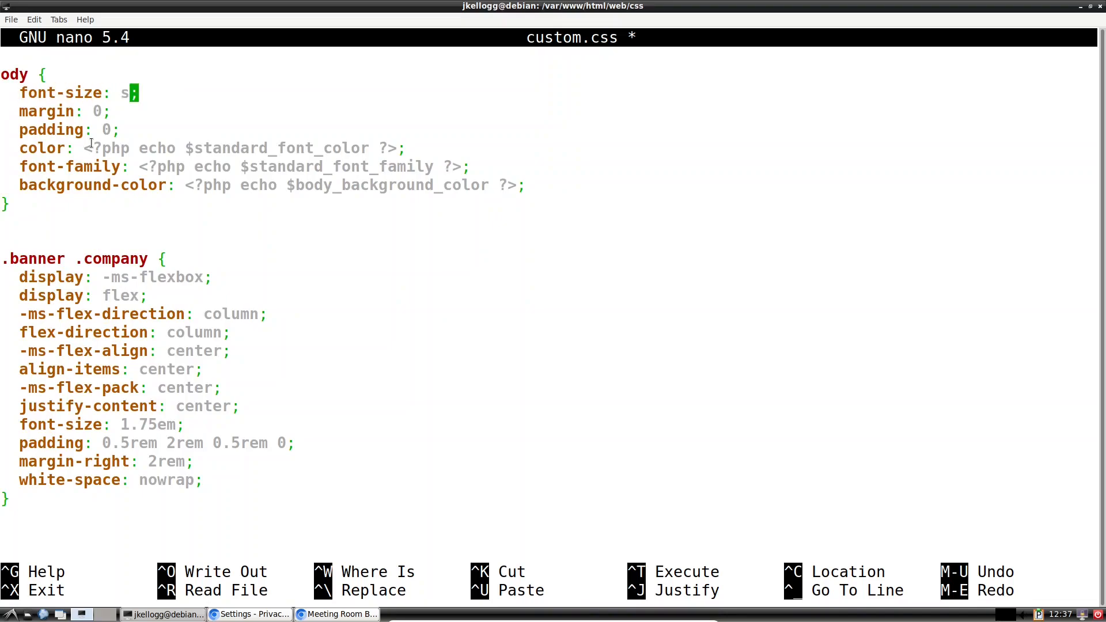
pyautogui.write('large')
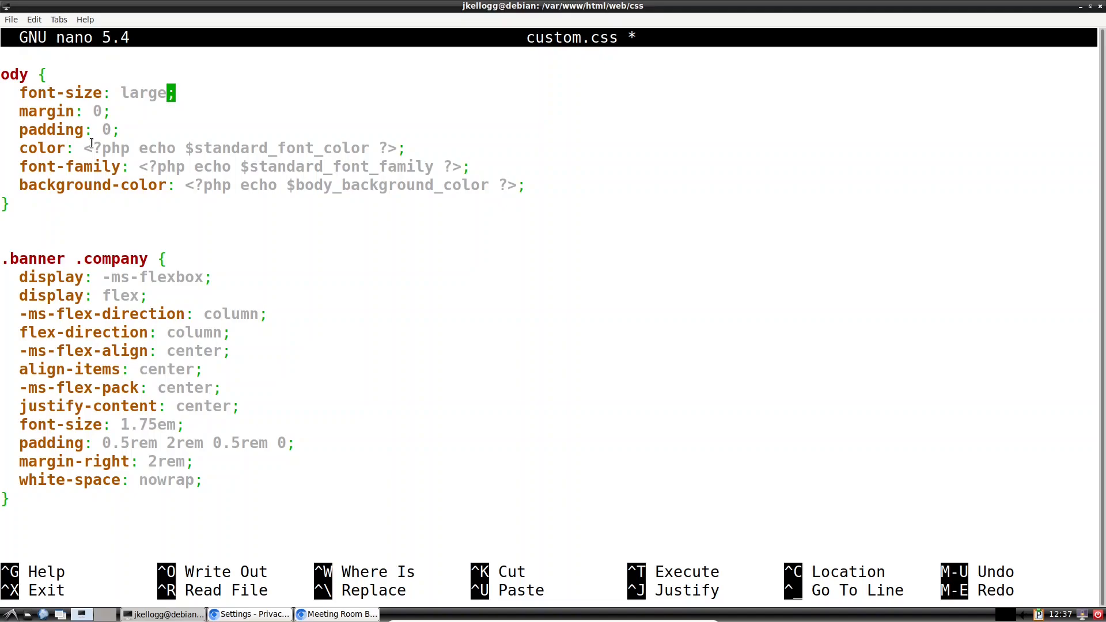
pyautogui.hotkey('ctrl', 's')
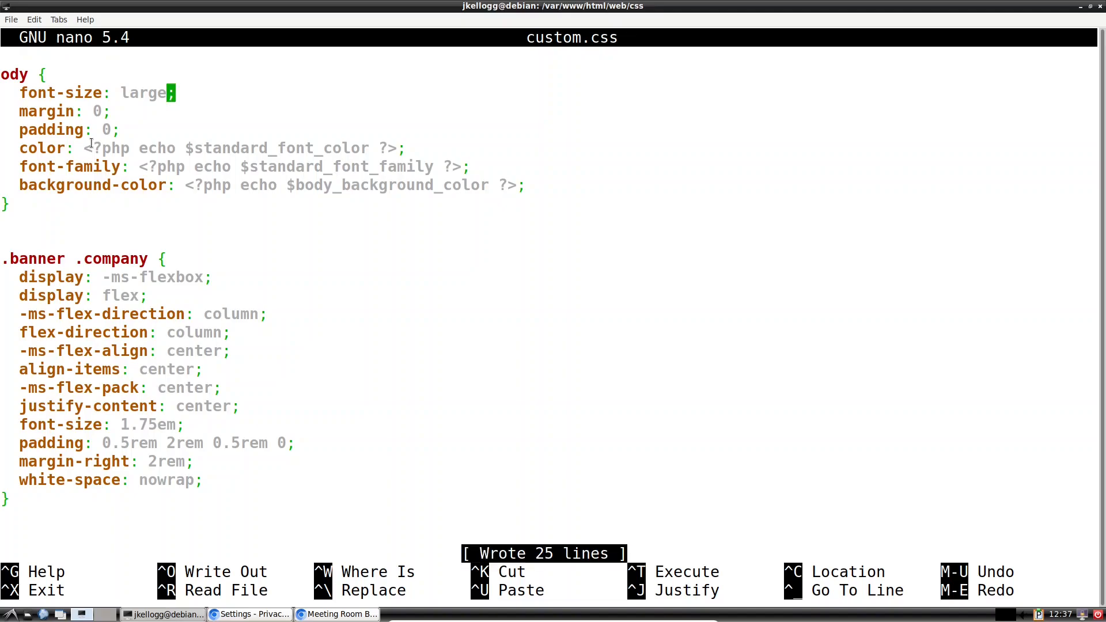
pyautogui.click(249, 614)
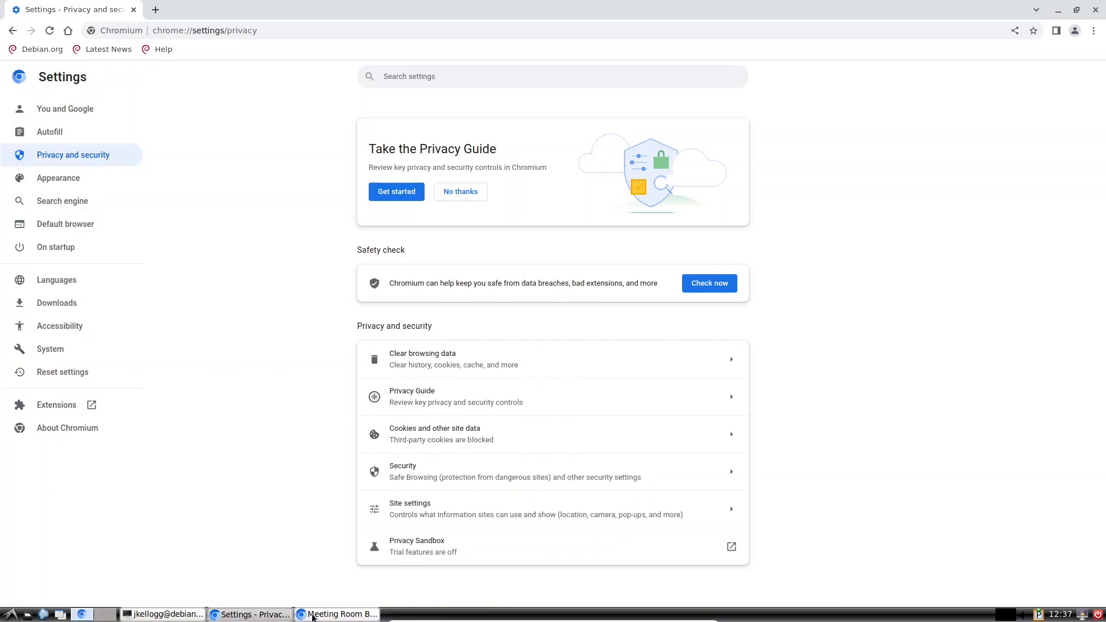
# Step: Correct the misspelled 'ody' selector to 'body' in custom.css
pyautogui.click(312, 615)
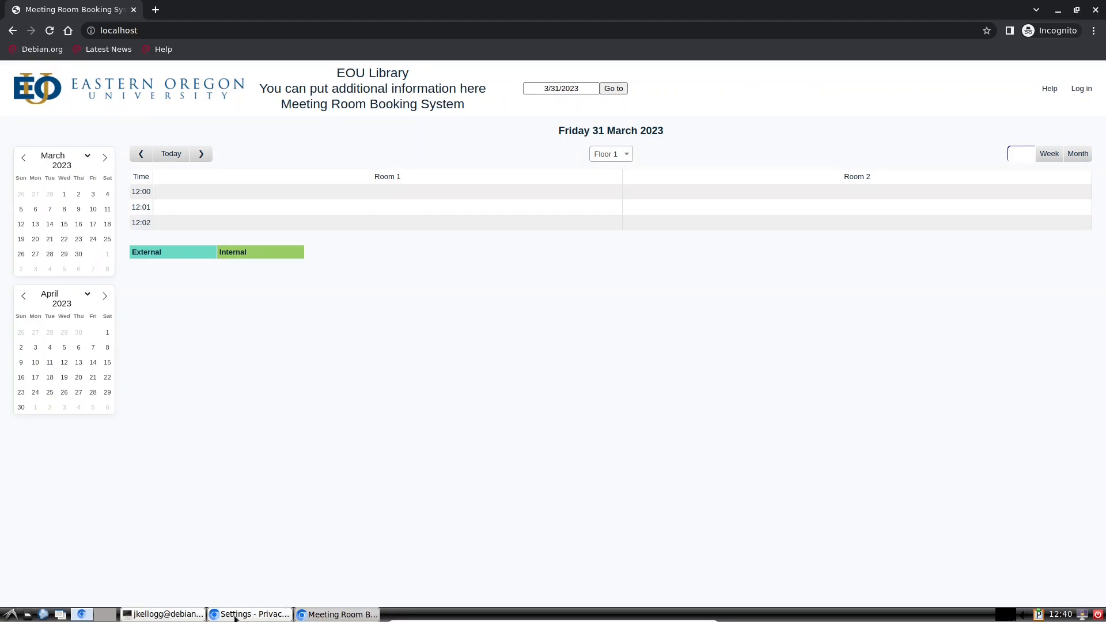
pyautogui.click(152, 614)
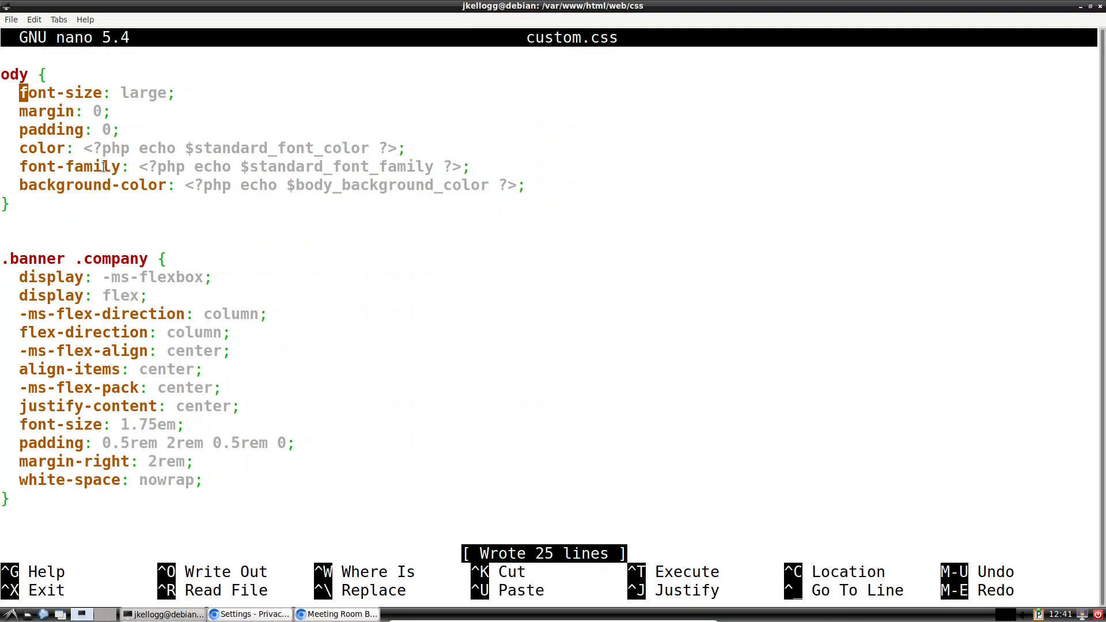
pyautogui.press('Up')
pyautogui.press('Up')
pyautogui.press('Down')
pyautogui.press('Left')
pyautogui.press('Left')
pyautogui.write('b')
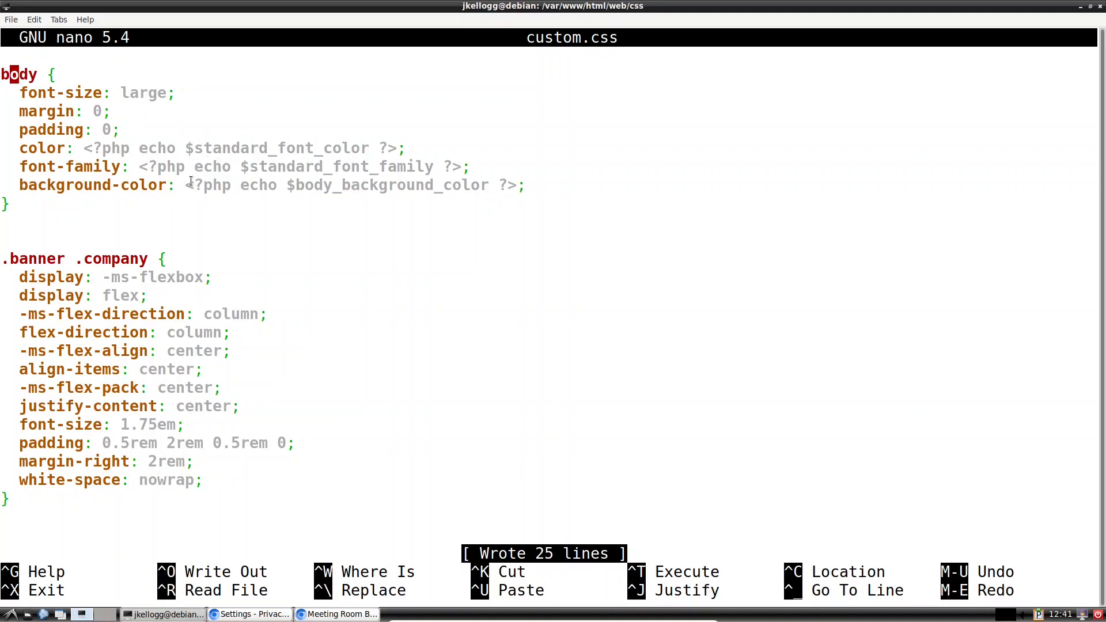
# Step: Reload the booking page for the larger fonts and log in with the administrator's e-mail and password
pyautogui.click(328, 614)
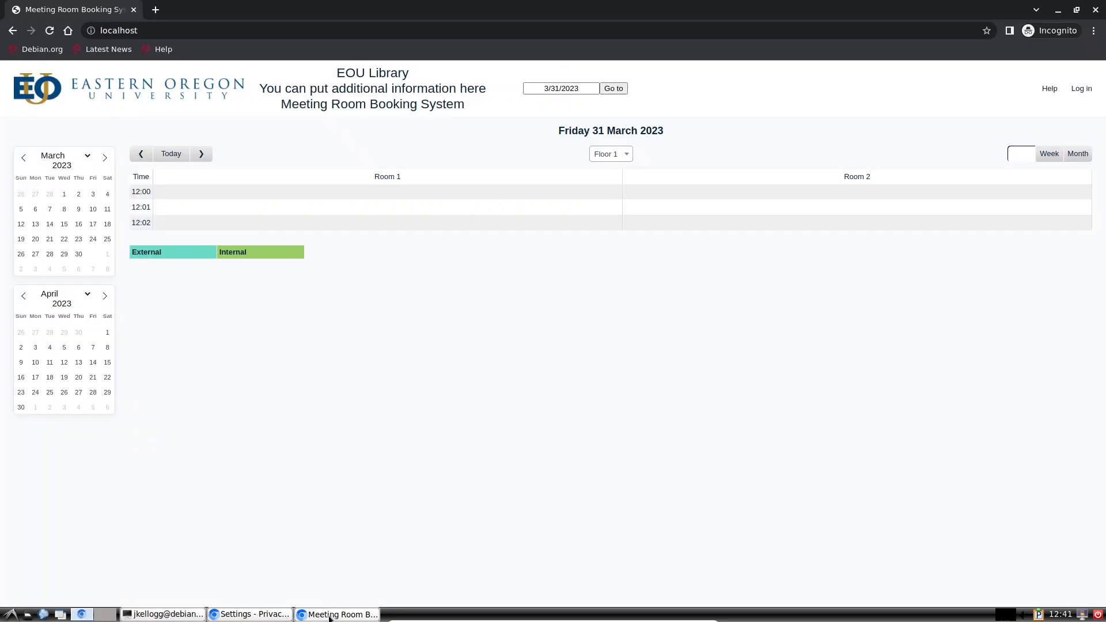
pyautogui.click(52, 36)
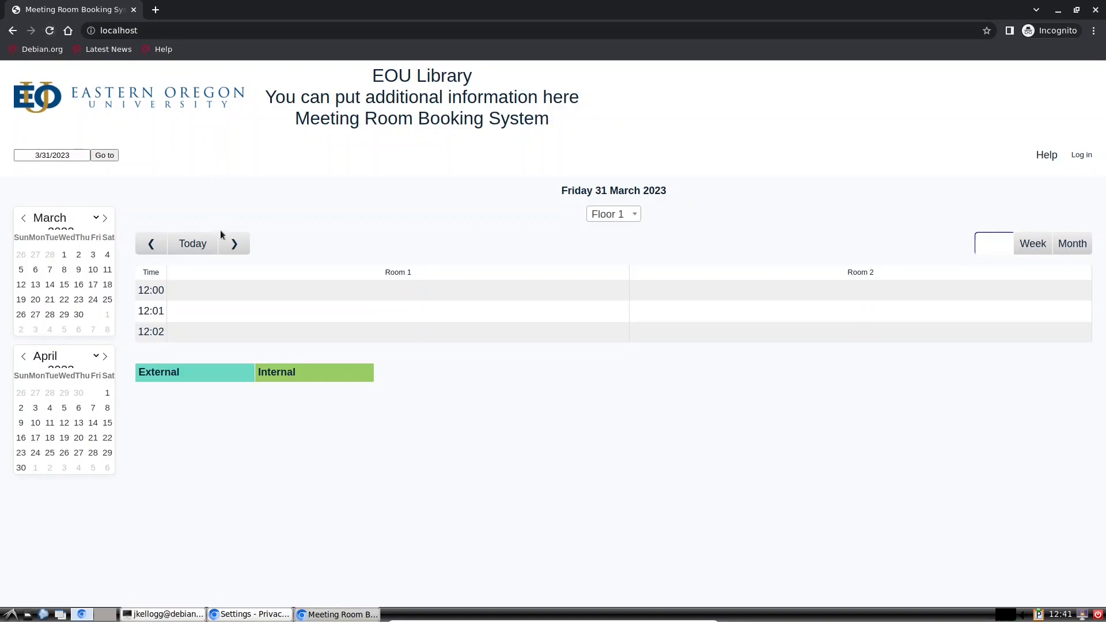
pyautogui.click(1081, 157)
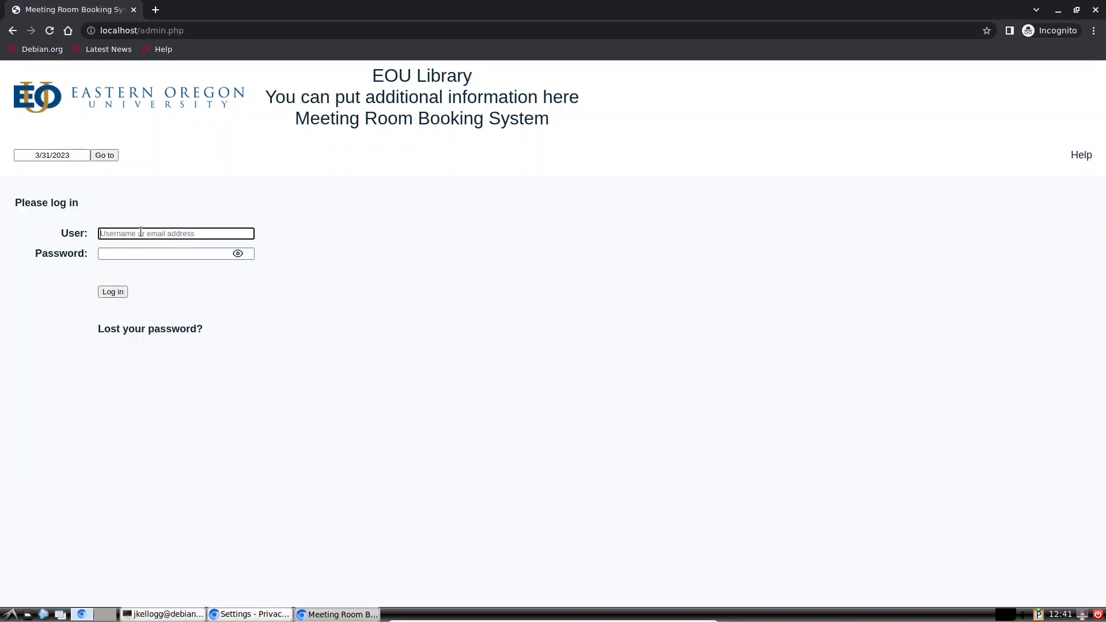
pyautogui.press('Tab')
pyautogui.write('••••••••')
pyautogui.press('Return')
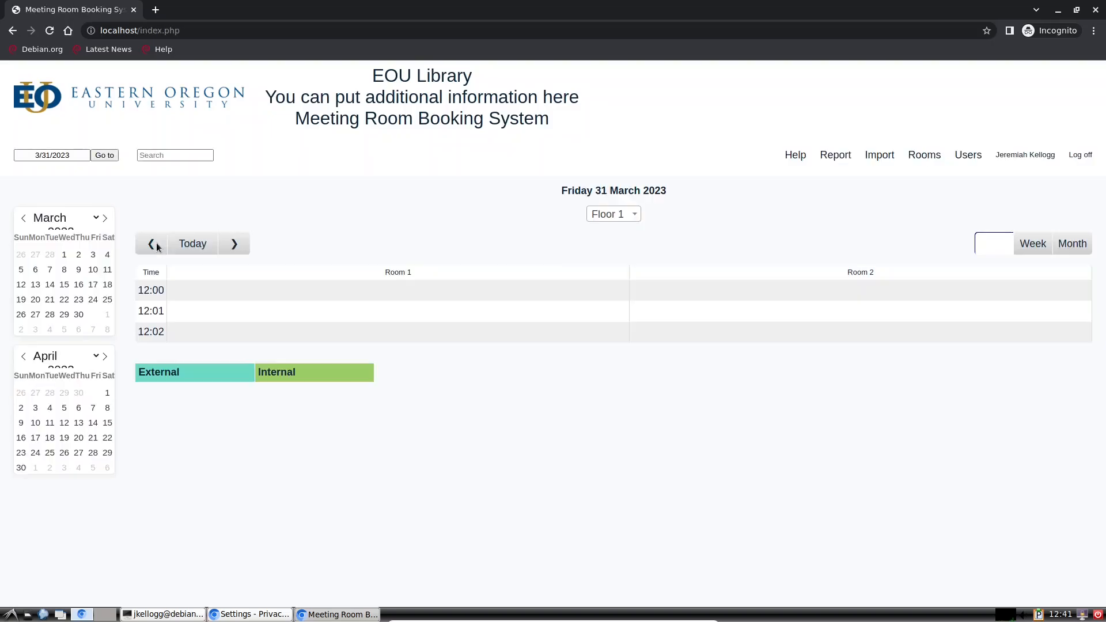